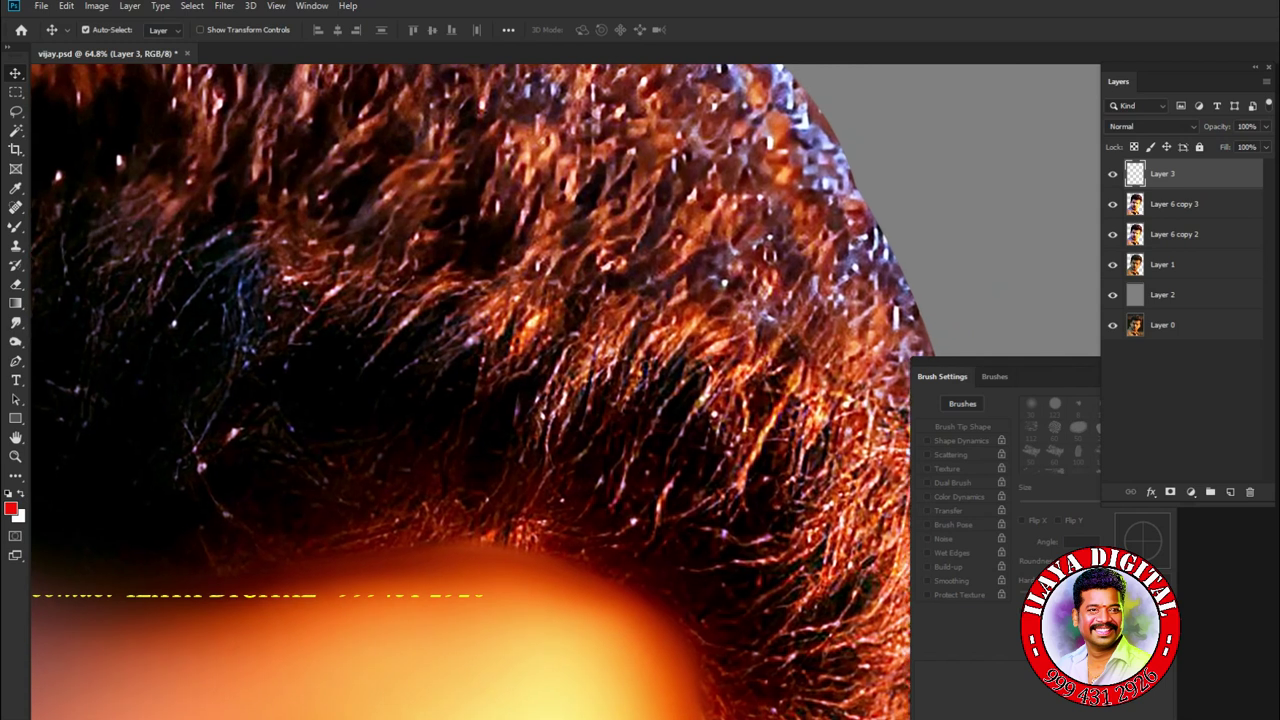
- Examine the hair's texture, outline and light and dark areas across the portrait at several magnifications
{"action": "scroll", "coordinate": [480, 390], "scroll_direction": "down", "scroll_amount": 3}
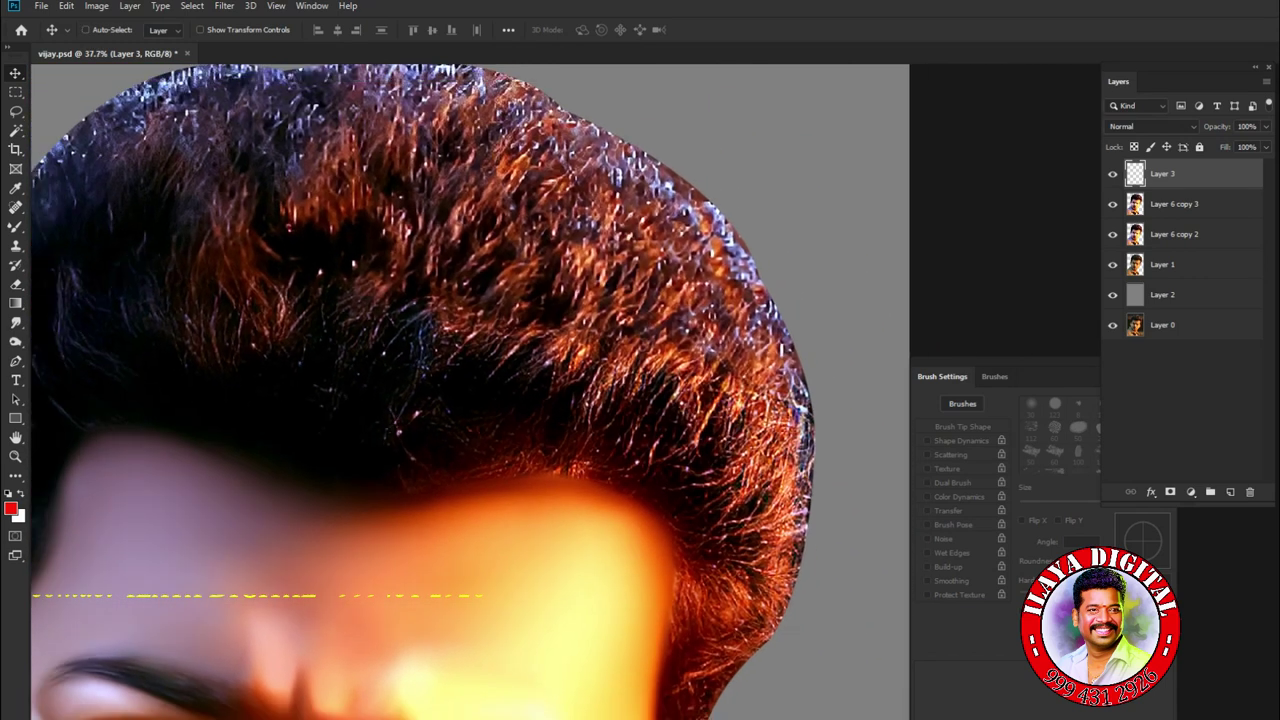
{"action": "scroll", "coordinate": [425, 420], "scroll_direction": "down", "scroll_amount": 2}
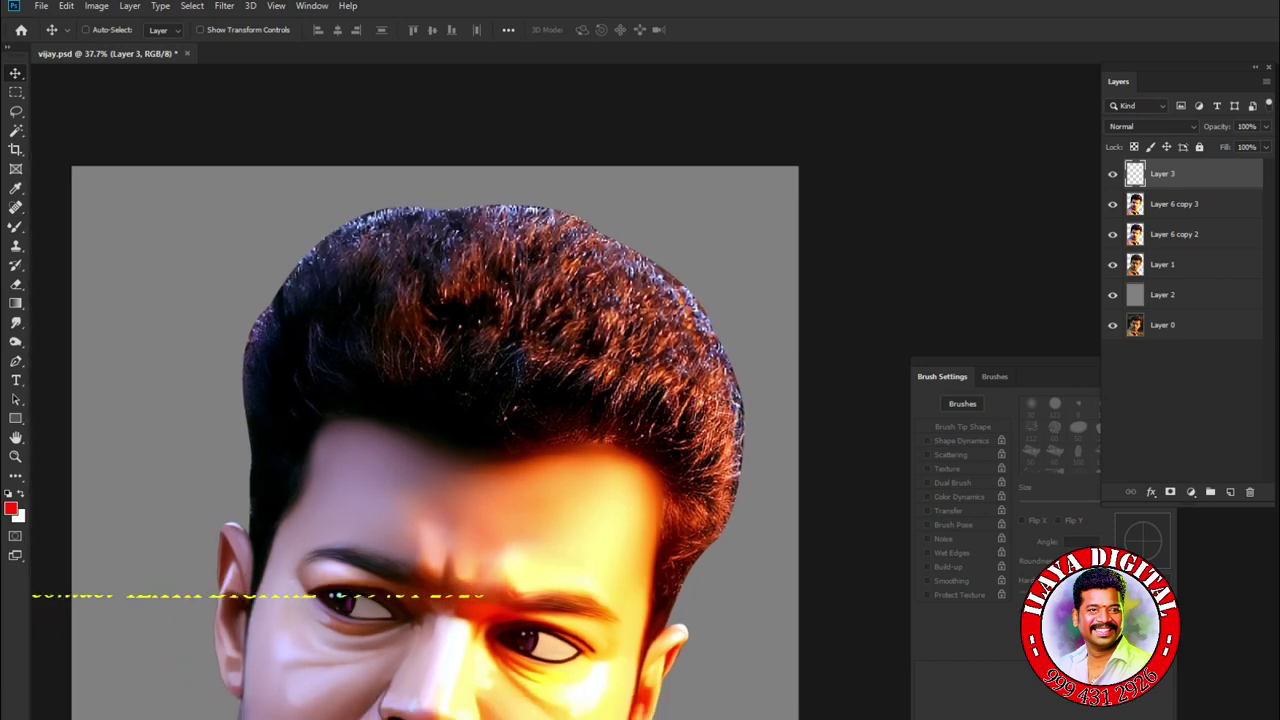
{"action": "scroll", "coordinate": [612, 400], "scroll_direction": "up", "scroll_amount": 3}
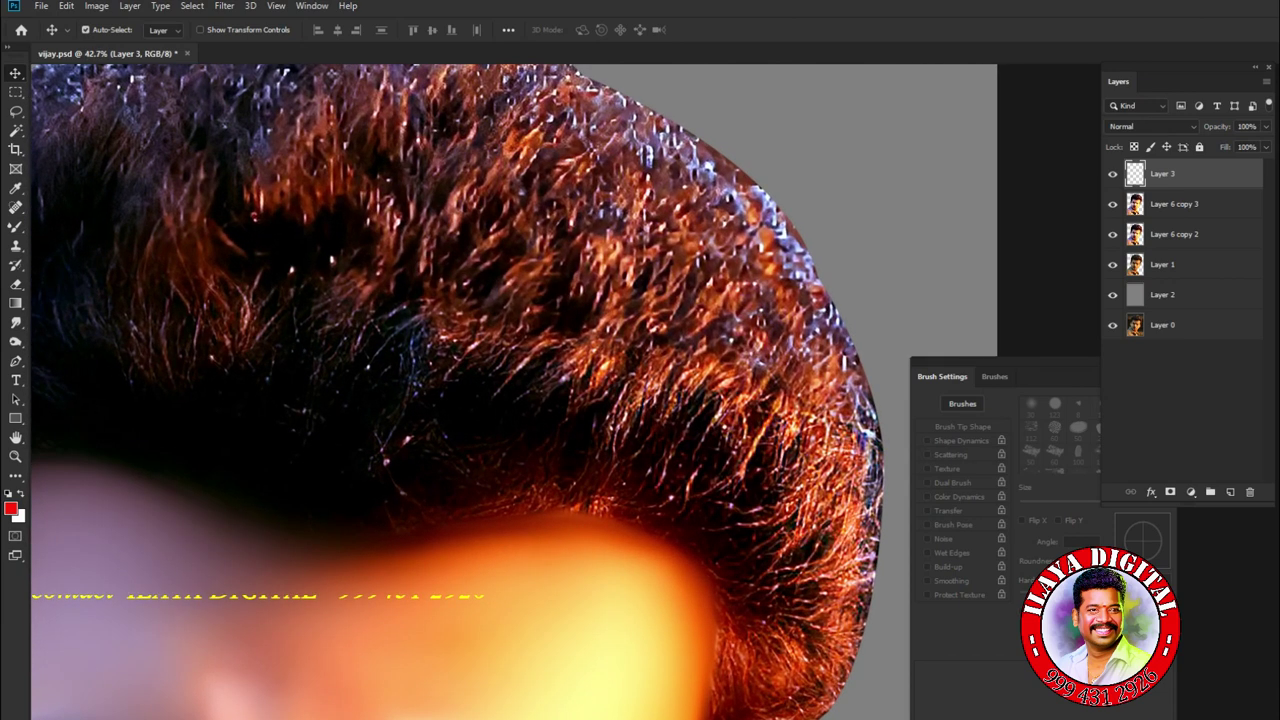
{"action": "scroll", "coordinate": [450, 400], "scroll_direction": "down", "scroll_amount": 3}
{"action": "scroll", "coordinate": [450, 400], "scroll_direction": "up", "scroll_amount": 2}
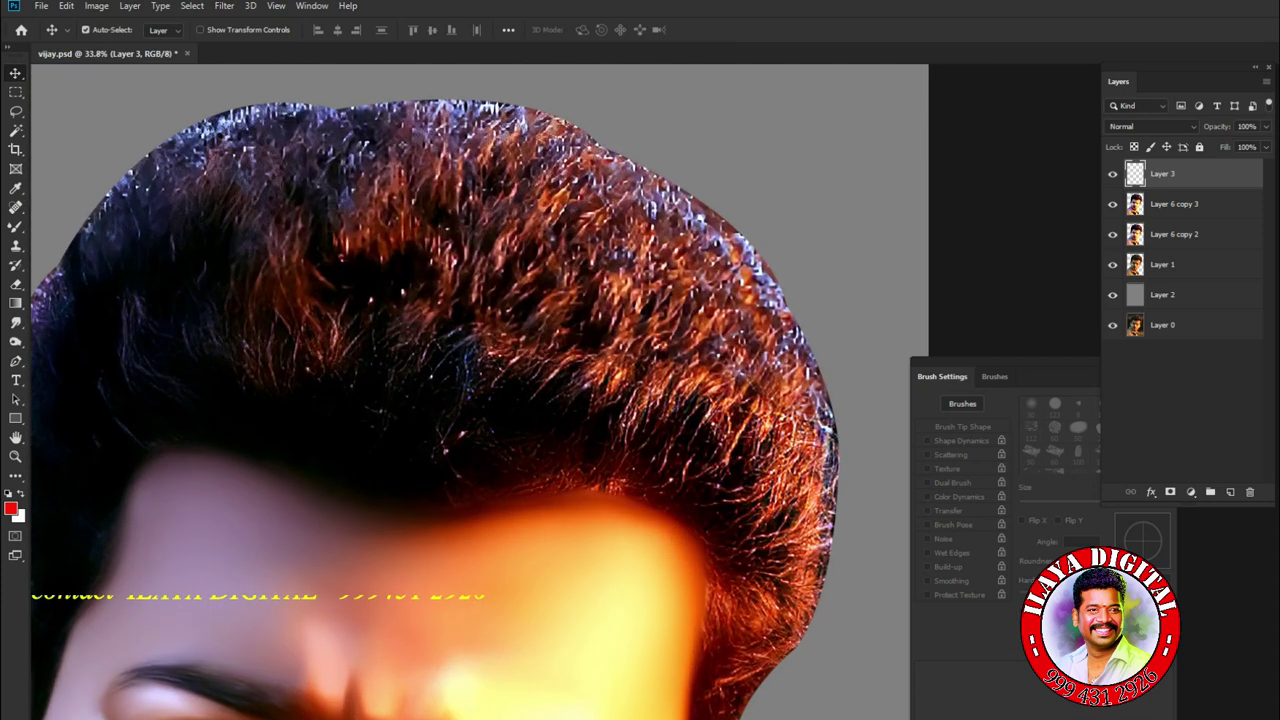
{"action": "scroll", "coordinate": [650, 426], "scroll_direction": "down", "scroll_amount": 3}
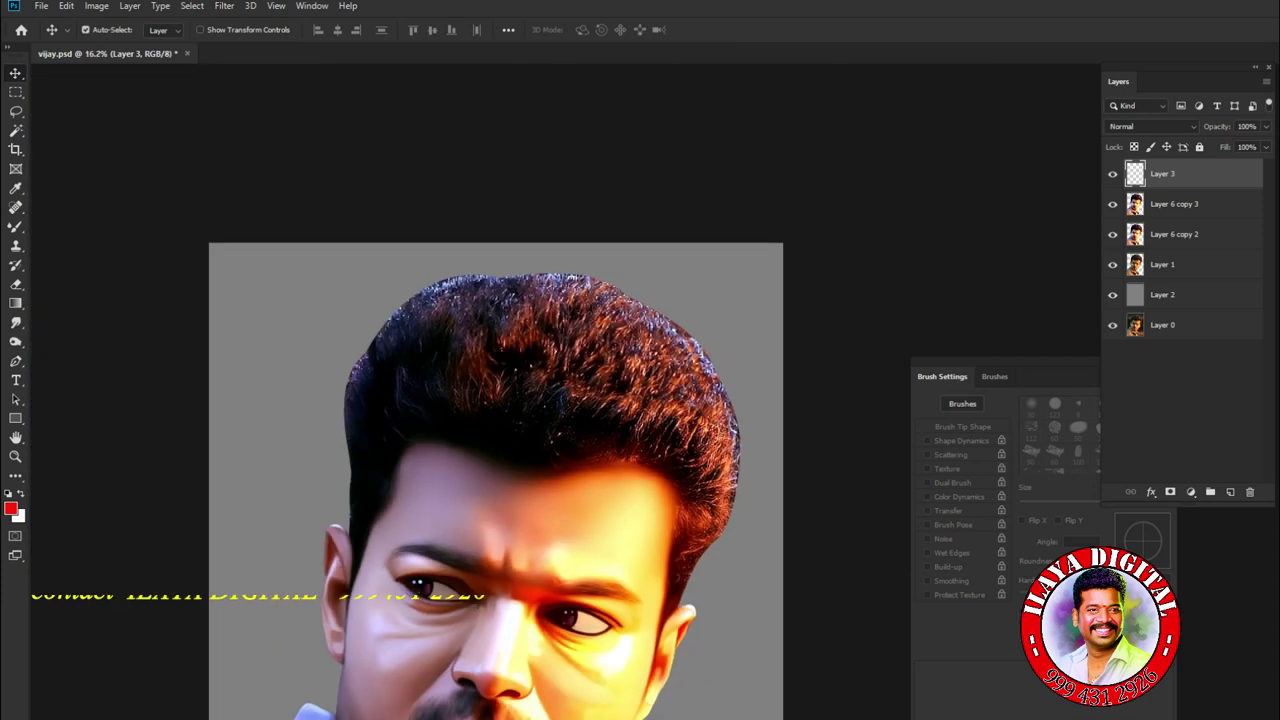
{"action": "scroll", "coordinate": [605, 478], "scroll_direction": "up", "scroll_amount": 3}
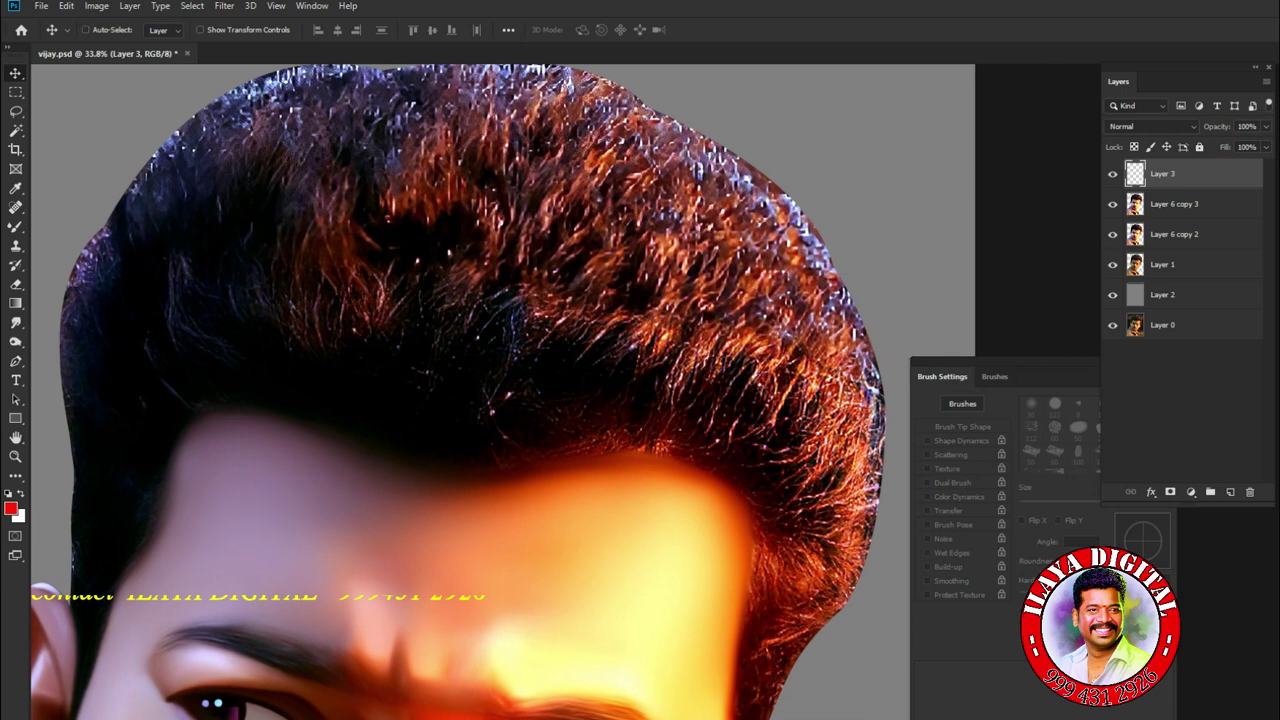
{"action": "scroll", "coordinate": [500, 400], "scroll_direction": "up", "scroll_amount": 3}
{"action": "scroll", "coordinate": [500, 400], "scroll_direction": "down", "scroll_amount": 1}
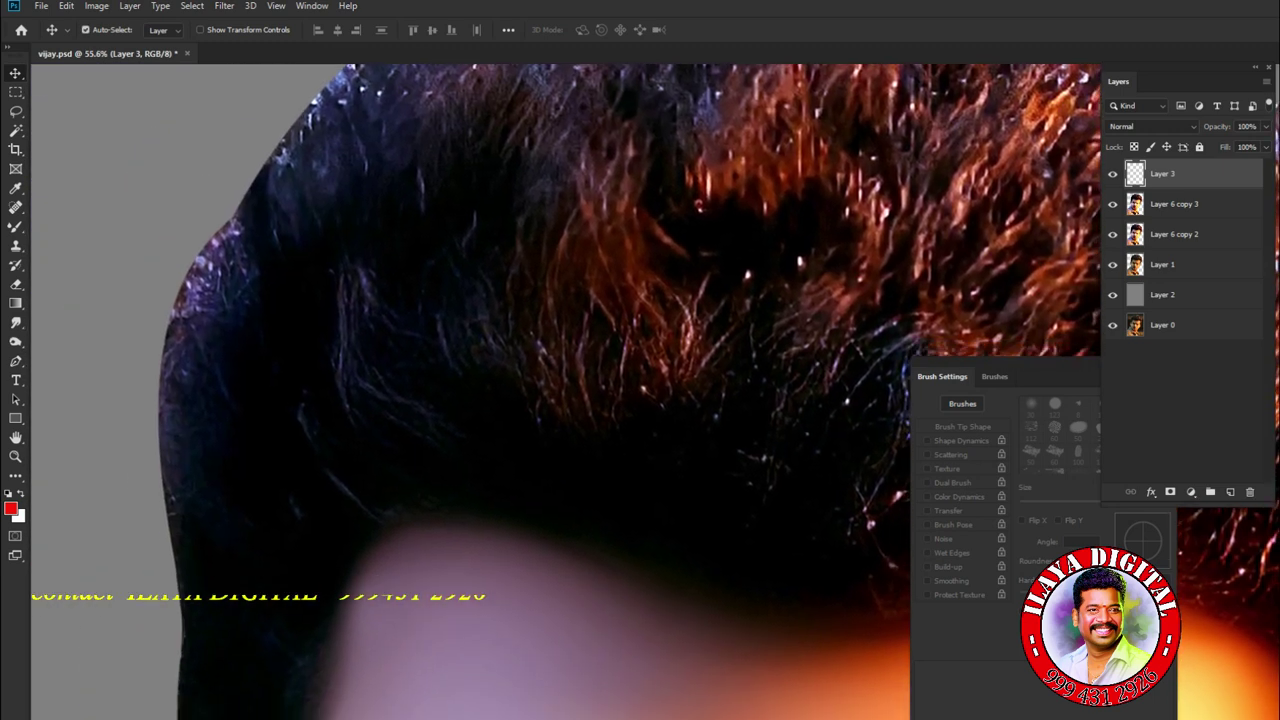
- Switch to the regular Brush tool and choose the Oval 45 px preset from the ilaya_baski_ brushes 2021 group
{"action": "key", "text": "b"}
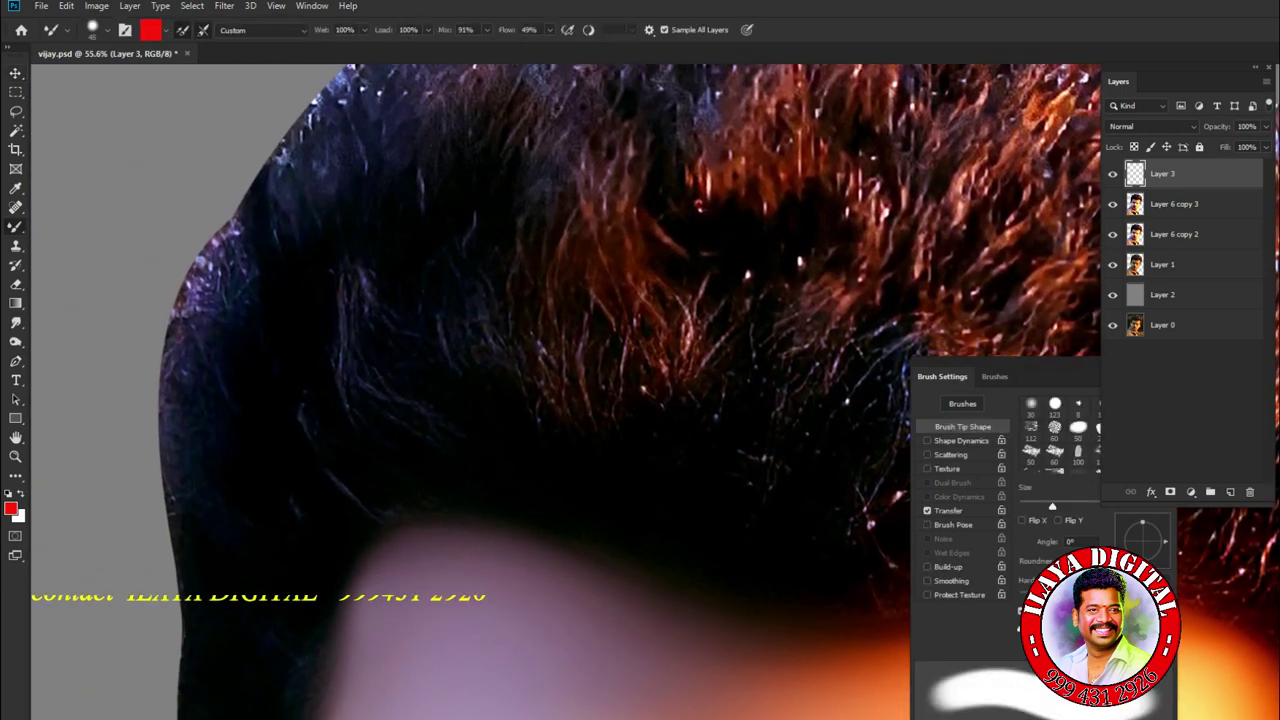
{"action": "right_click", "coordinate": [16, 226]}
{"action": "left_click", "coordinate": [85, 226]}
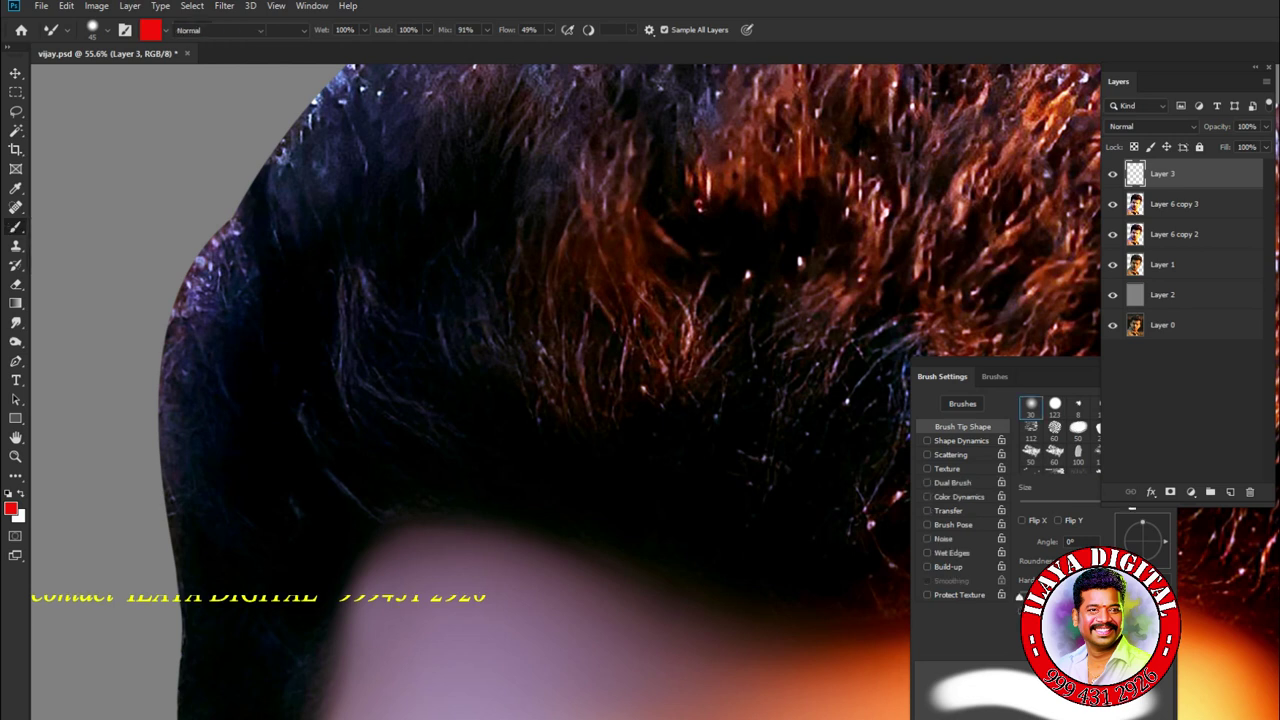
{"action": "right_click", "coordinate": [384, 130]}
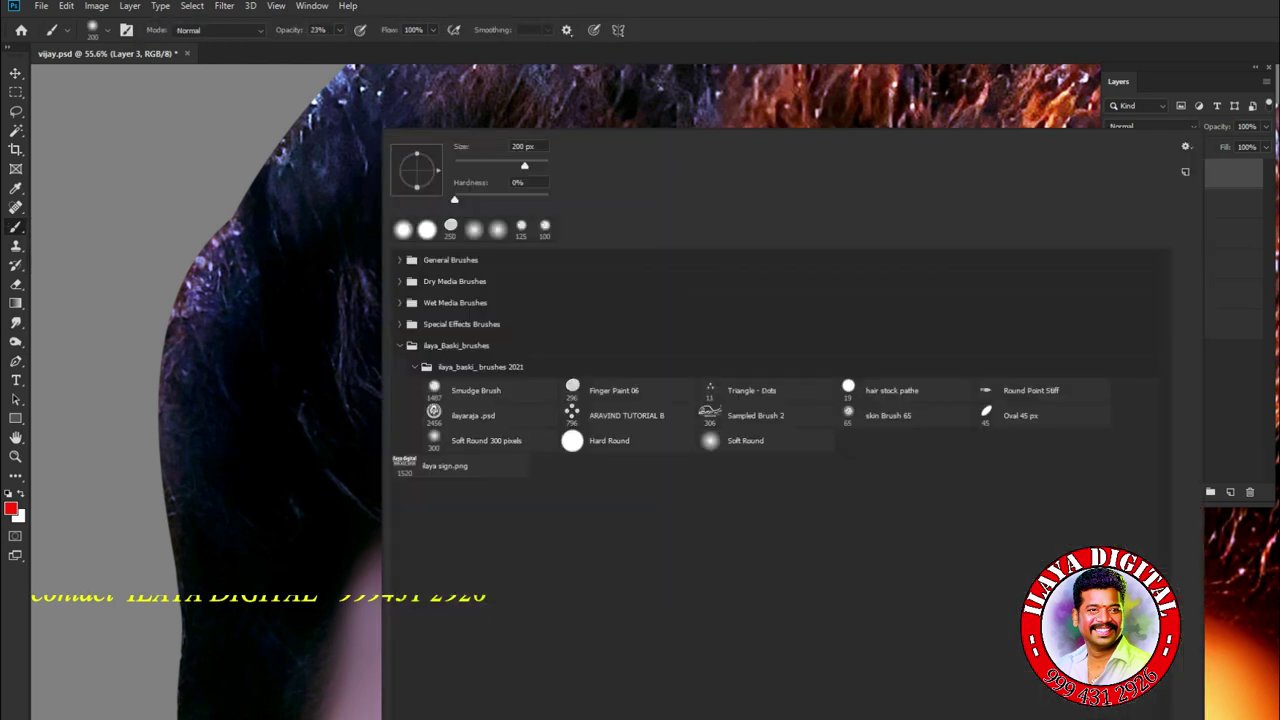
{"action": "left_click", "coordinate": [1020, 415]}
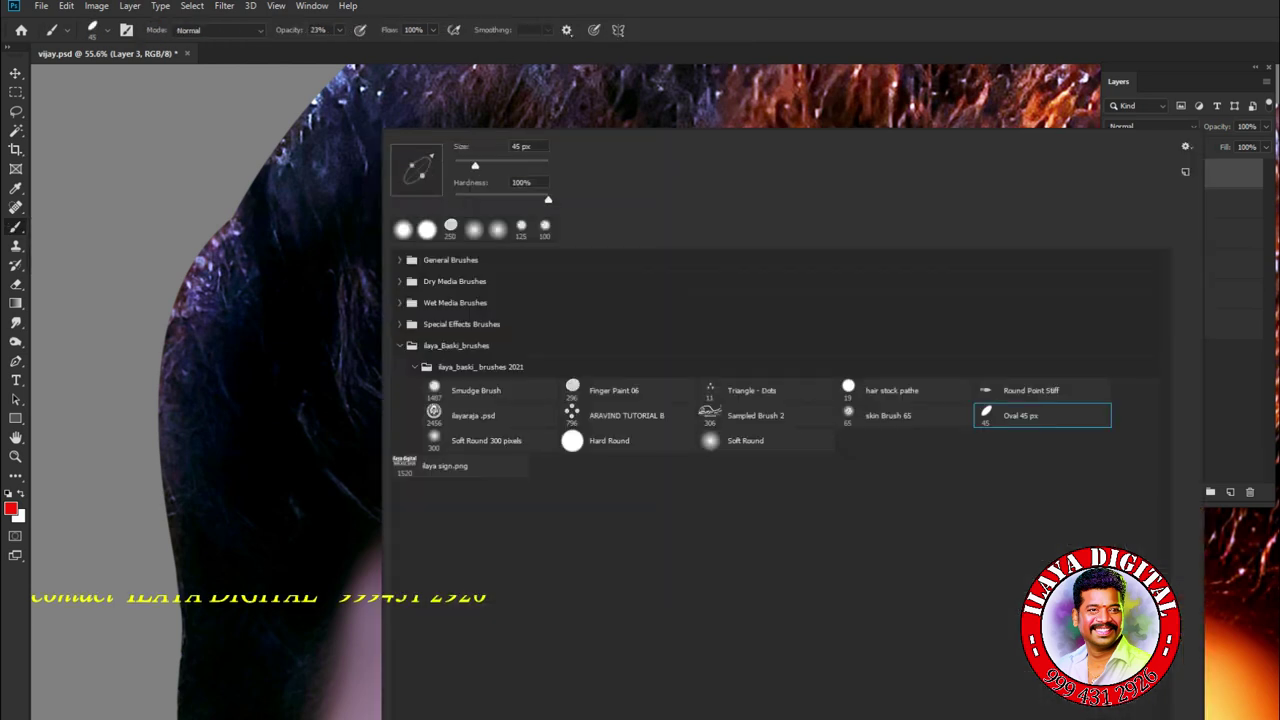
{"action": "key", "text": "F5"}
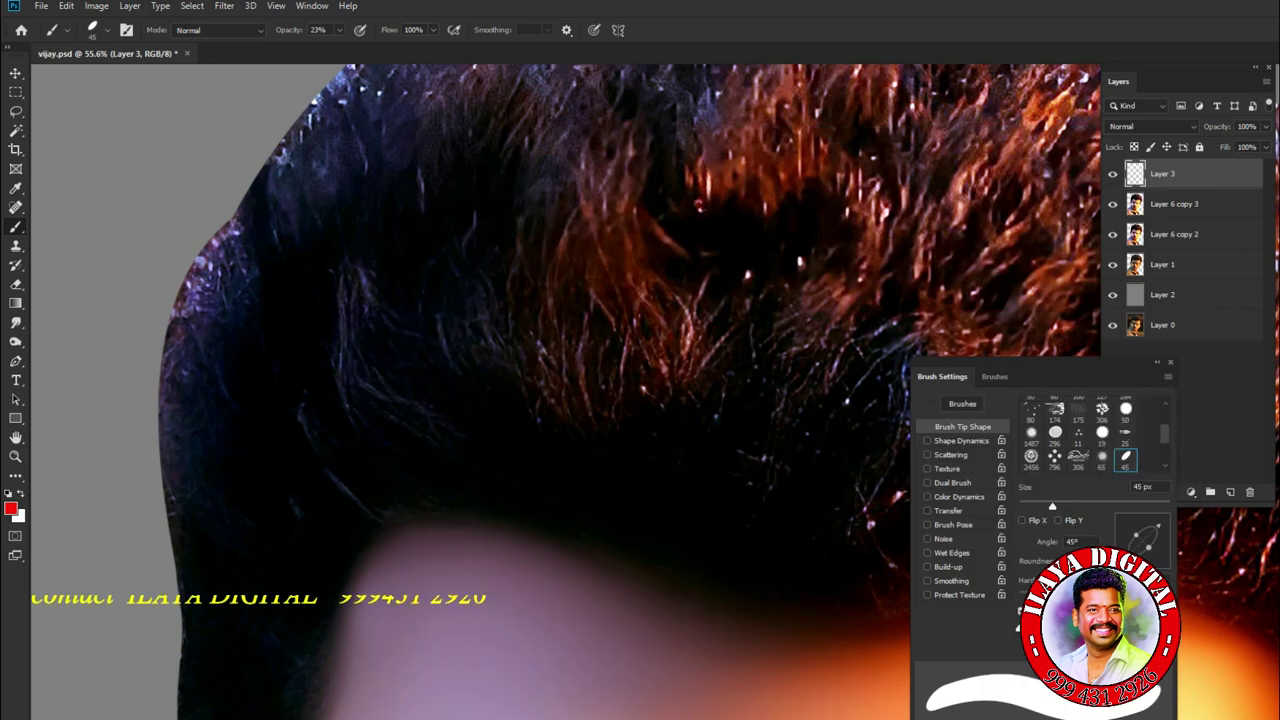
- Enable Transfer for the oval brush with its flow controlled by Pen Pressure
{"action": "left_click", "coordinate": [927, 510]}
{"action": "left_click", "coordinate": [948, 510]}
{"action": "left_click", "coordinate": [1097, 501]}
{"action": "left_click", "coordinate": [1097, 525]}
- Enable Shape Dynamics with size controlled by Pen Pressure, and reduce the brush size to 18 px
{"action": "left_click", "coordinate": [927, 440]}
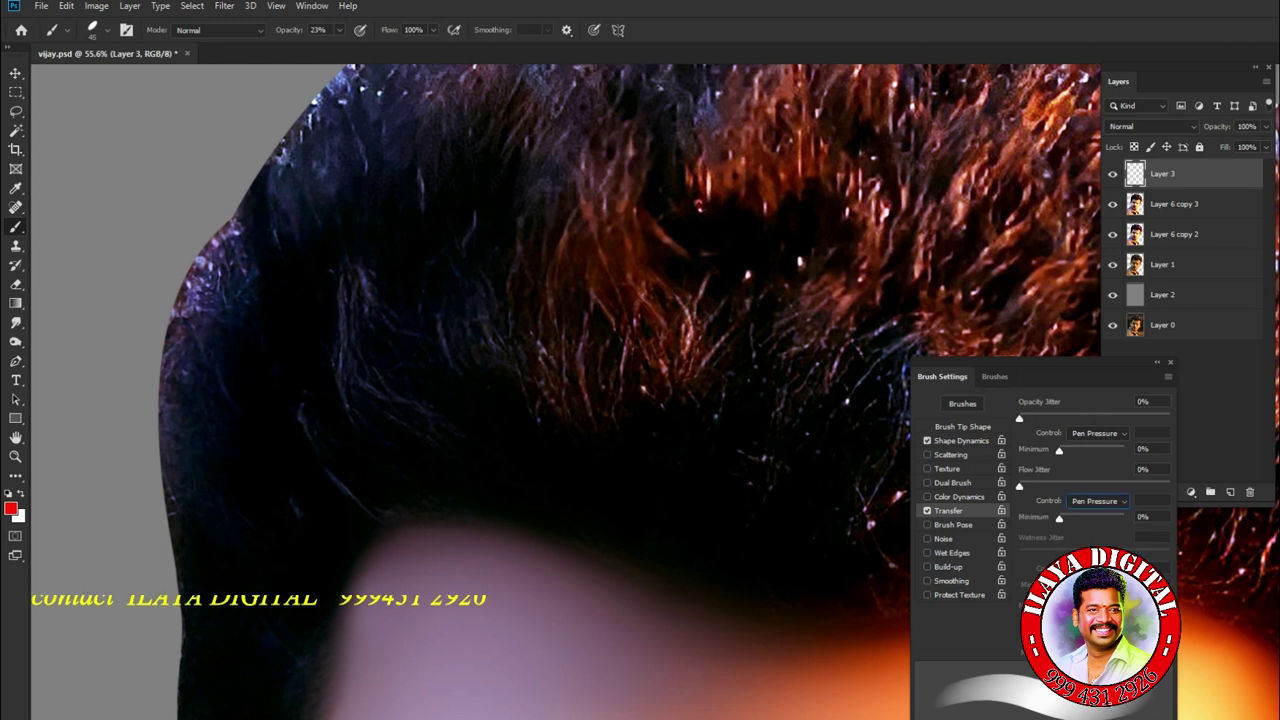
{"action": "left_click", "coordinate": [961, 440]}
{"action": "left_click", "coordinate": [1097, 433]}
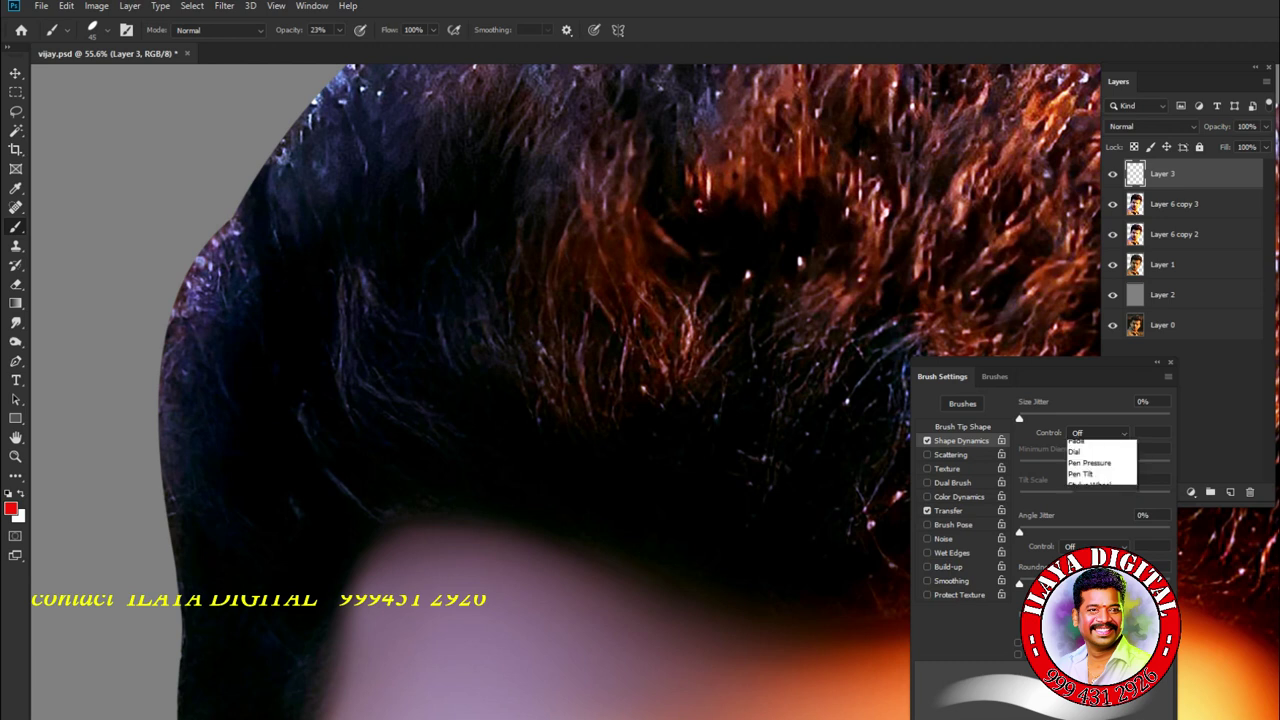
{"action": "left_click", "coordinate": [1092, 461]}
{"action": "left_click", "coordinate": [962, 426]}
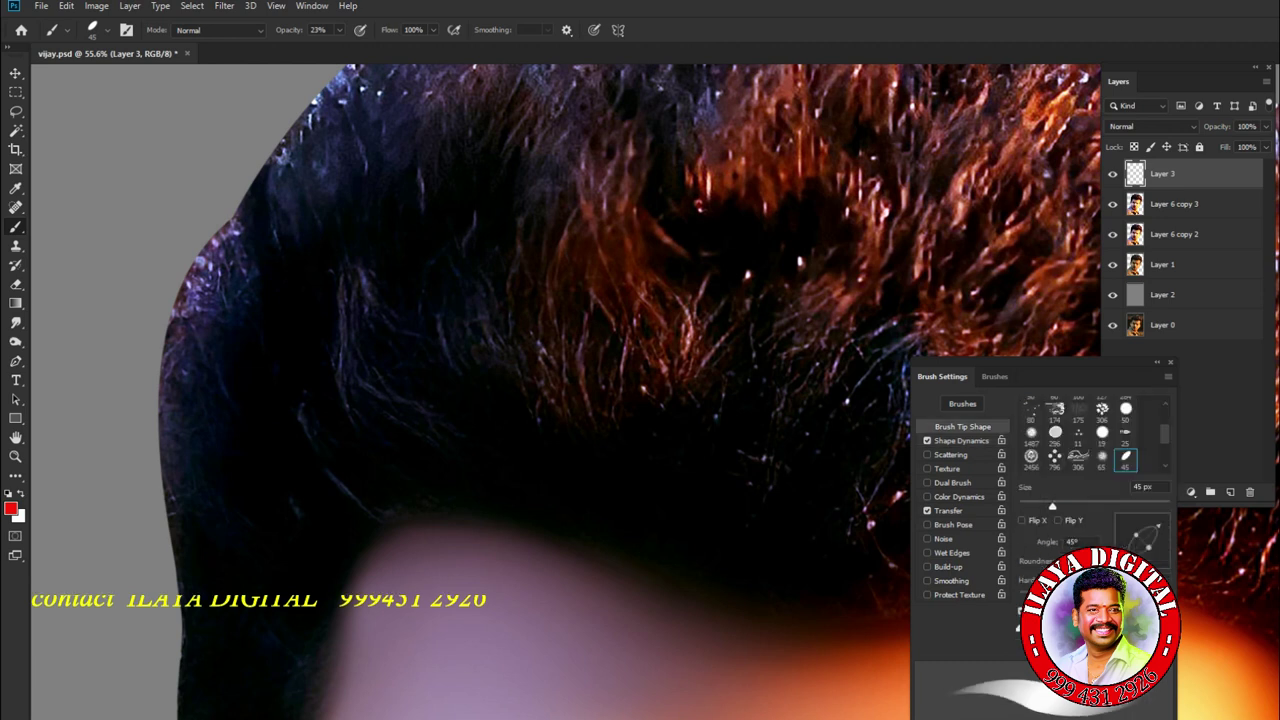
{"action": "left_click_drag", "start_coordinate": [1052, 507], "coordinate": [1031, 507]}
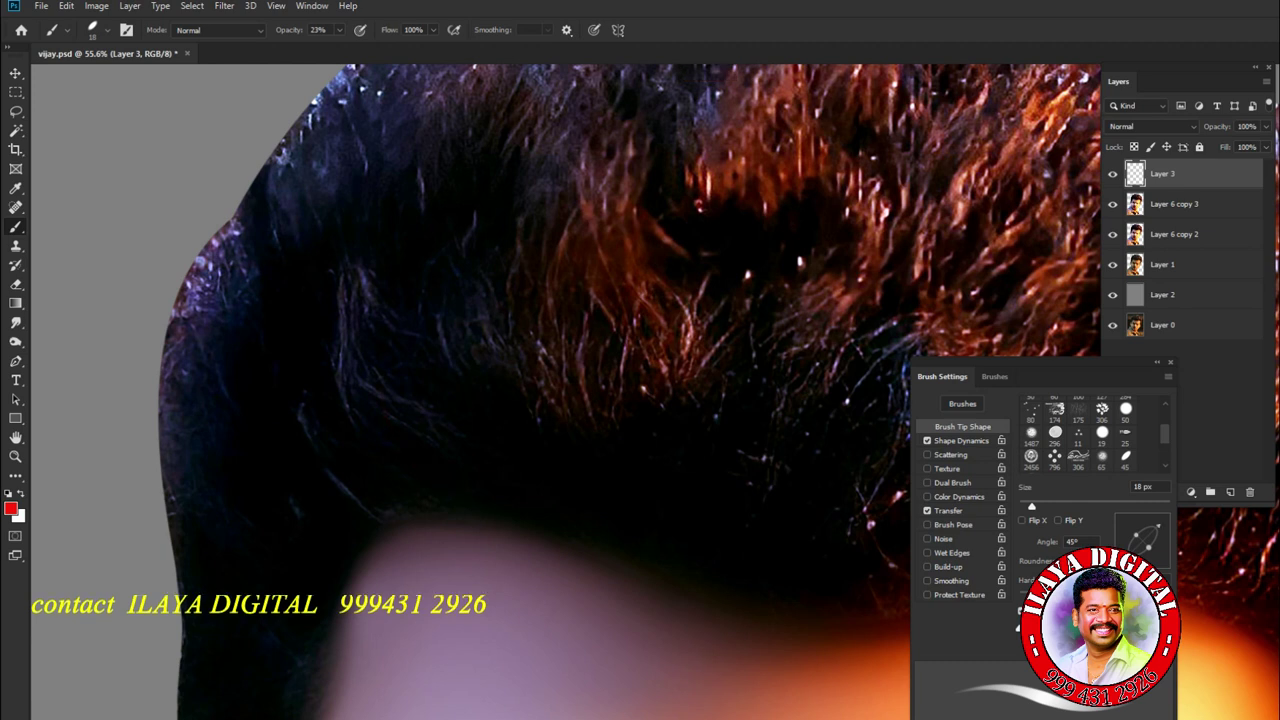
- Set the foreground colour to the muted blue 3569a3 for the brush
{"action": "key", "text": "x"}
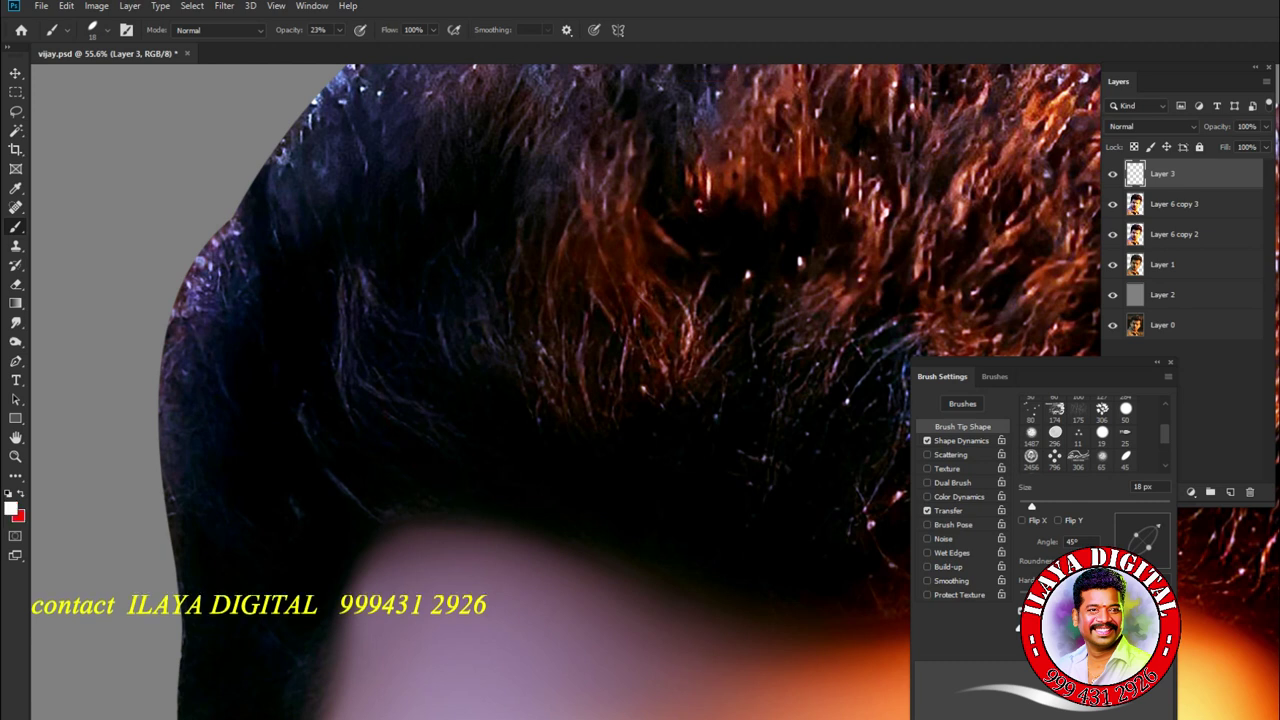
{"action": "key", "text": "x"}
{"action": "left_click", "coordinate": [11, 509]}
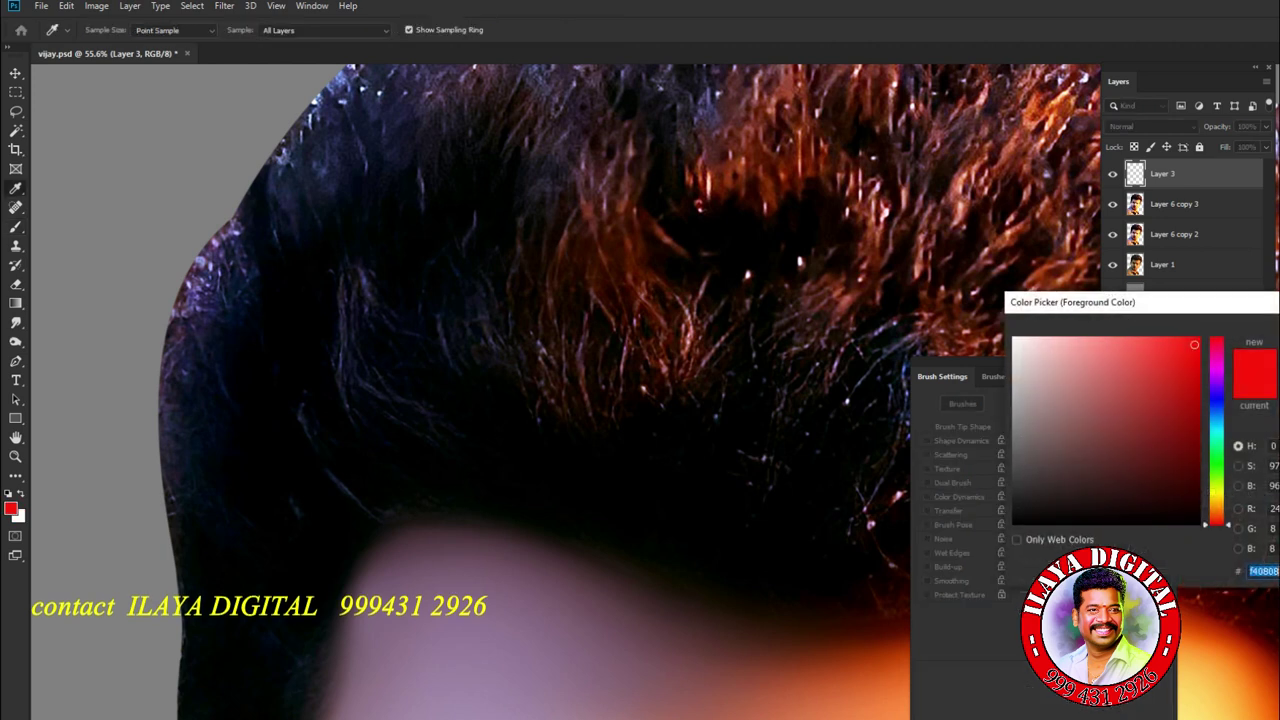
{"action": "type", "text": "0882f4"}
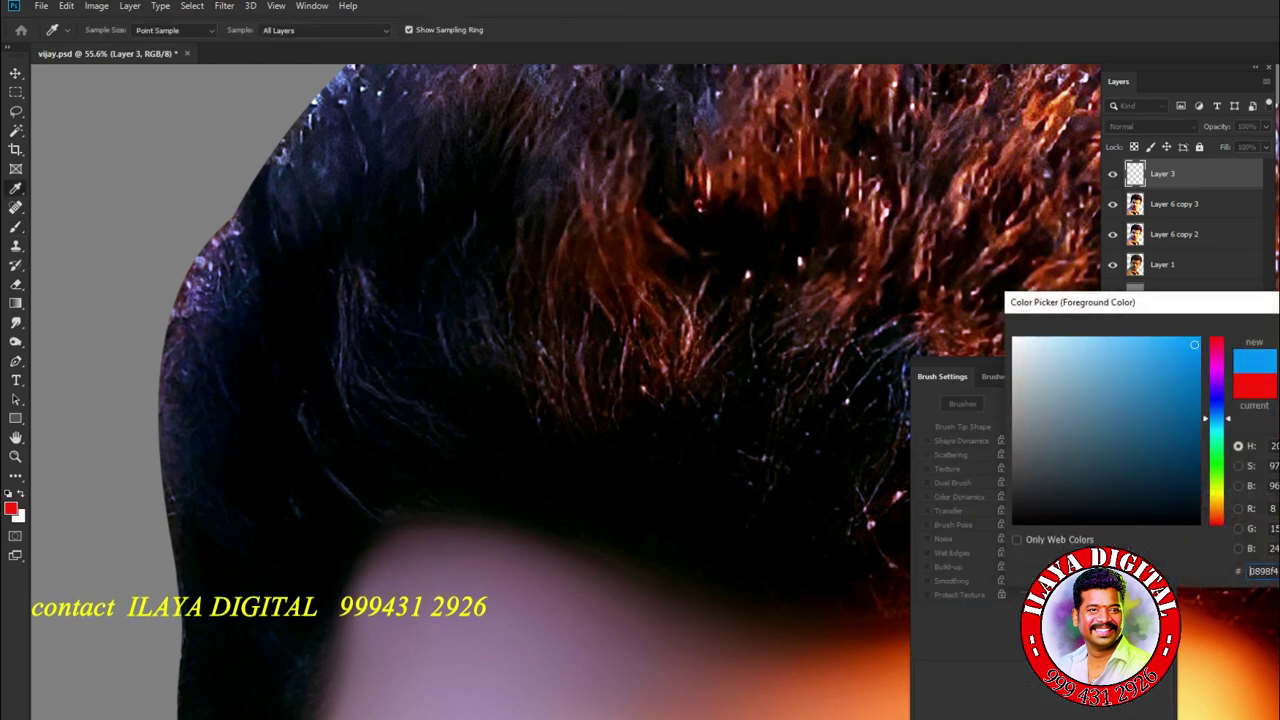
{"action": "left_click", "coordinate": [1138, 404]}
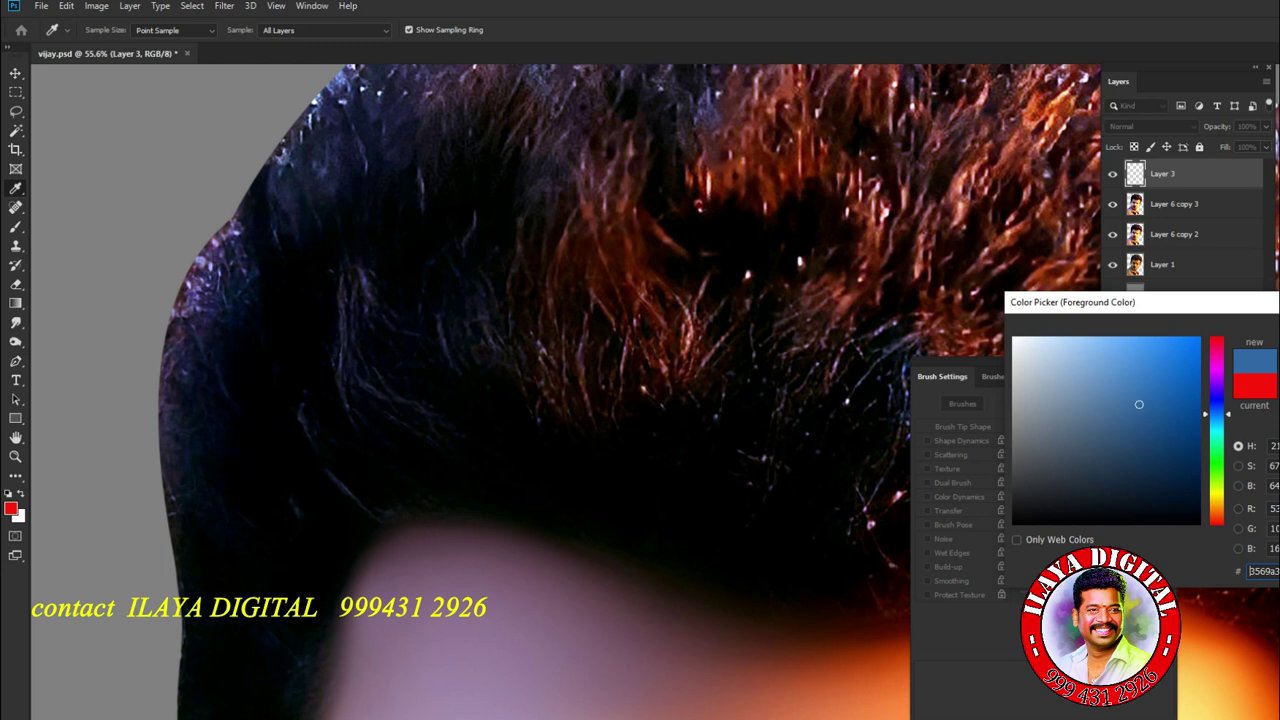
{"action": "key", "text": "b"}
{"action": "key", "text": "Return"}
- Increase the brush size to 35 px
{"action": "key", "text": "bracketright"}
{"action": "key", "text": "bracketright"}
{"action": "key", "text": "bracketright"}
{"action": "key", "text": "bracketright"}
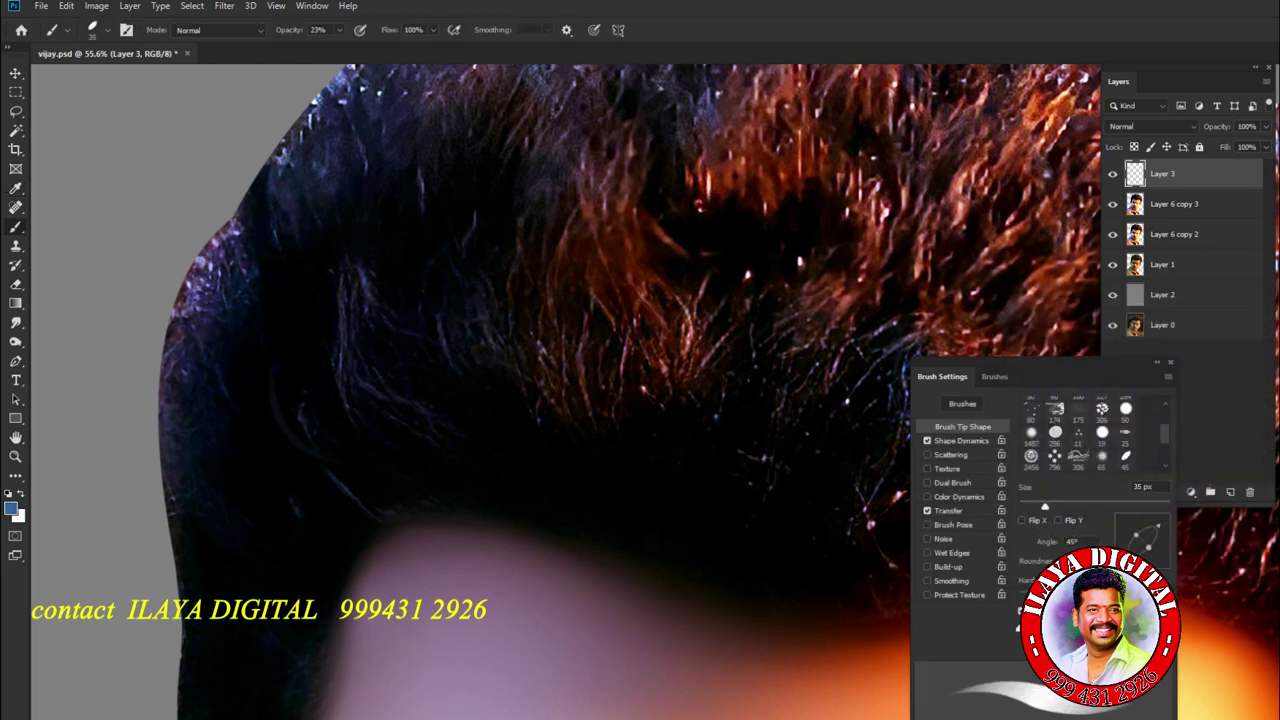
- Try several curved blue hair strands in the dark hair above the temple, and undo them
{"action": "mouse_move", "coordinate": [290, 470]}
{"action": "left_mouse_down"}
{"action": "mouse_move", "coordinate": [284, 380]}
{"action": "mouse_move", "coordinate": [330, 336]}
{"action": "left_mouse_up"}
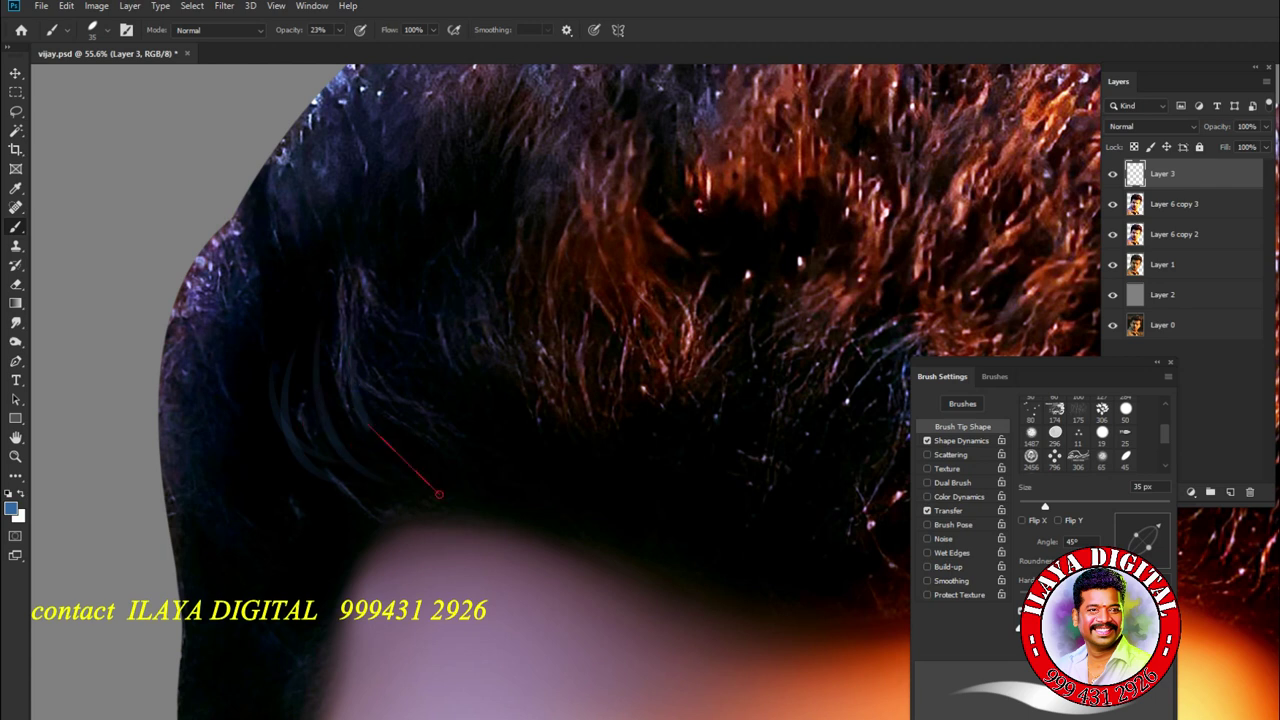
{"action": "left_click_drag", "start_coordinate": [415, 480], "coordinate": [350, 368]}
{"action": "key", "text": "ctrl+z"}
{"action": "key", "text": "ctrl+z"}
{"action": "key", "text": "ctrl+z"}
{"action": "key", "text": "ctrl+z"}
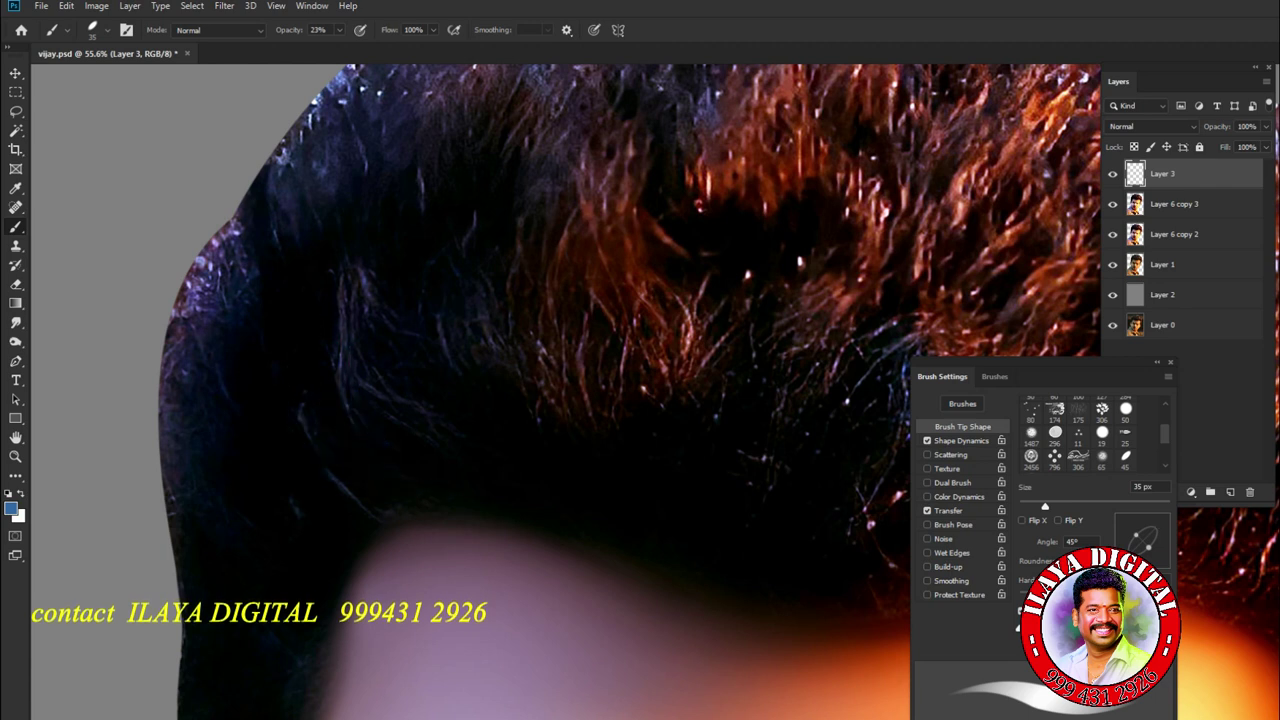
- Raise the brush opacity to 71% and try a curved blue strand just above the hairline
{"action": "left_click", "coordinate": [340, 30]}
{"action": "left_click_drag", "start_coordinate": [338, 47], "coordinate": [371, 47]}
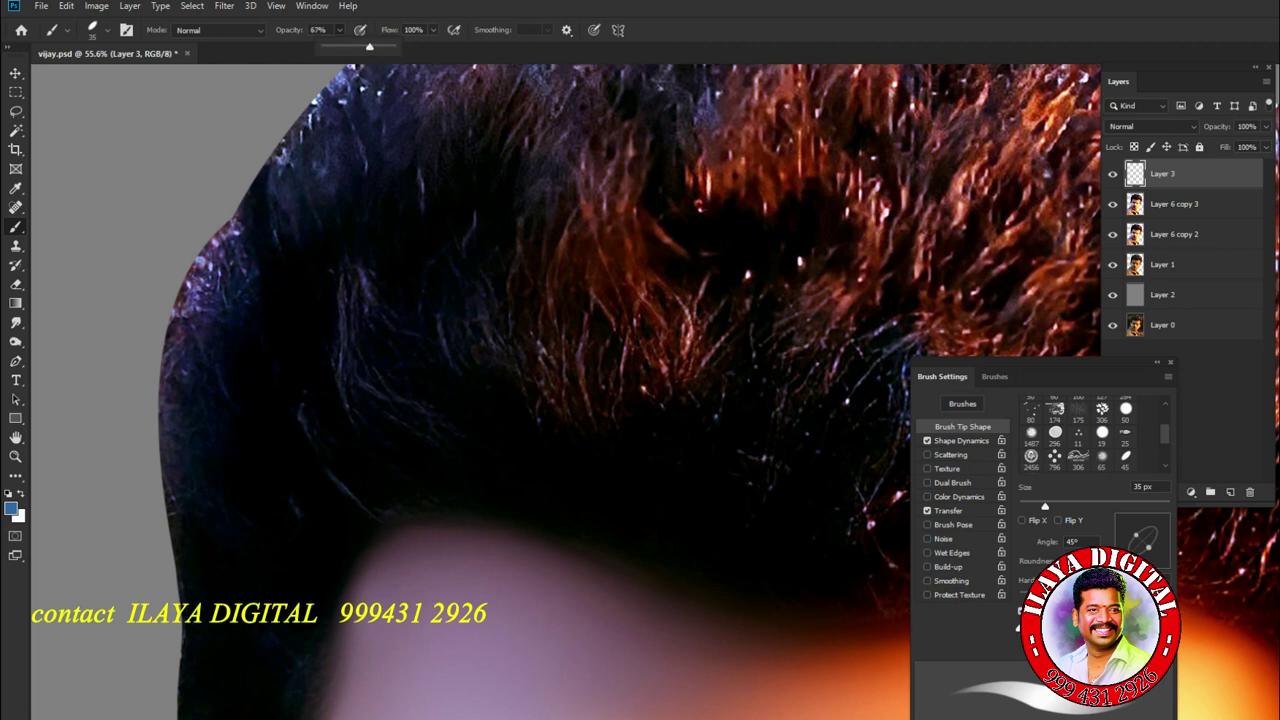
{"action": "left_click_drag", "start_coordinate": [335, 364], "coordinate": [412, 472]}
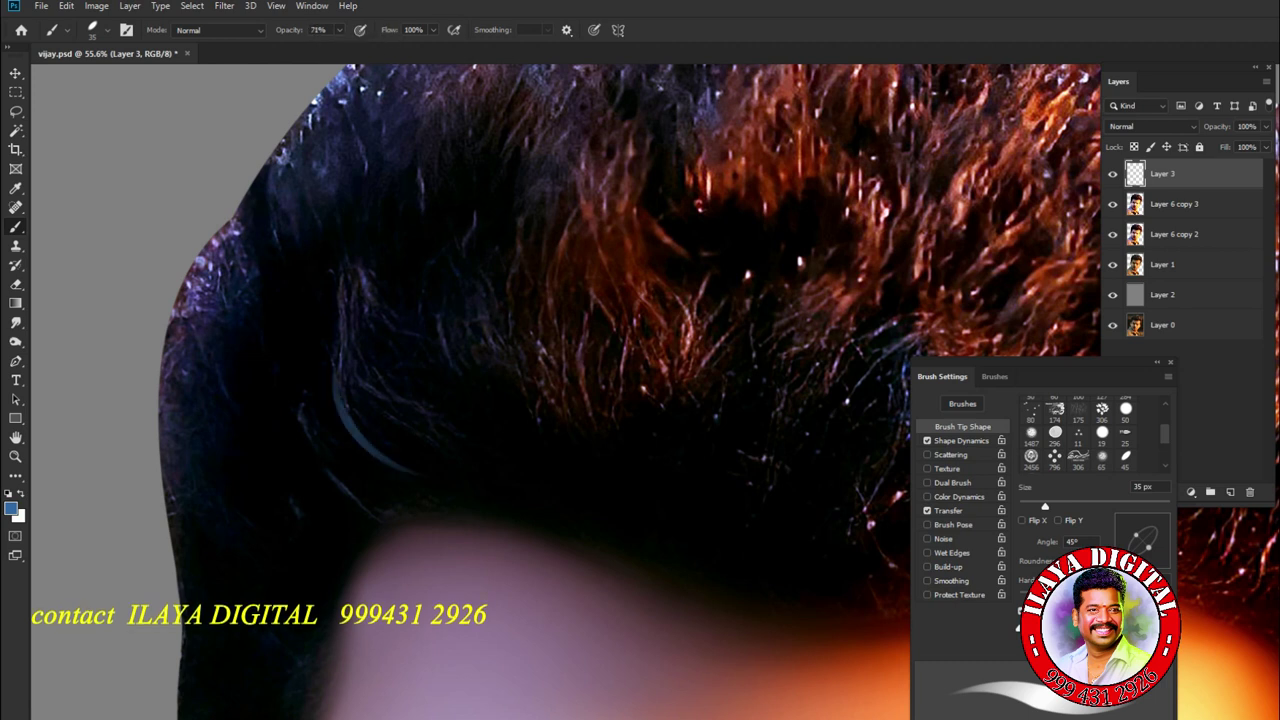
- Set the brush opacity to 100%
{"action": "left_click", "coordinate": [340, 30]}
{"action": "left_click_drag", "start_coordinate": [371, 47], "coordinate": [392, 47]}
- Try a longer curved blue strand beside the previous one, and undo all test strands
{"action": "left_click_drag", "start_coordinate": [356, 312], "coordinate": [484, 470]}
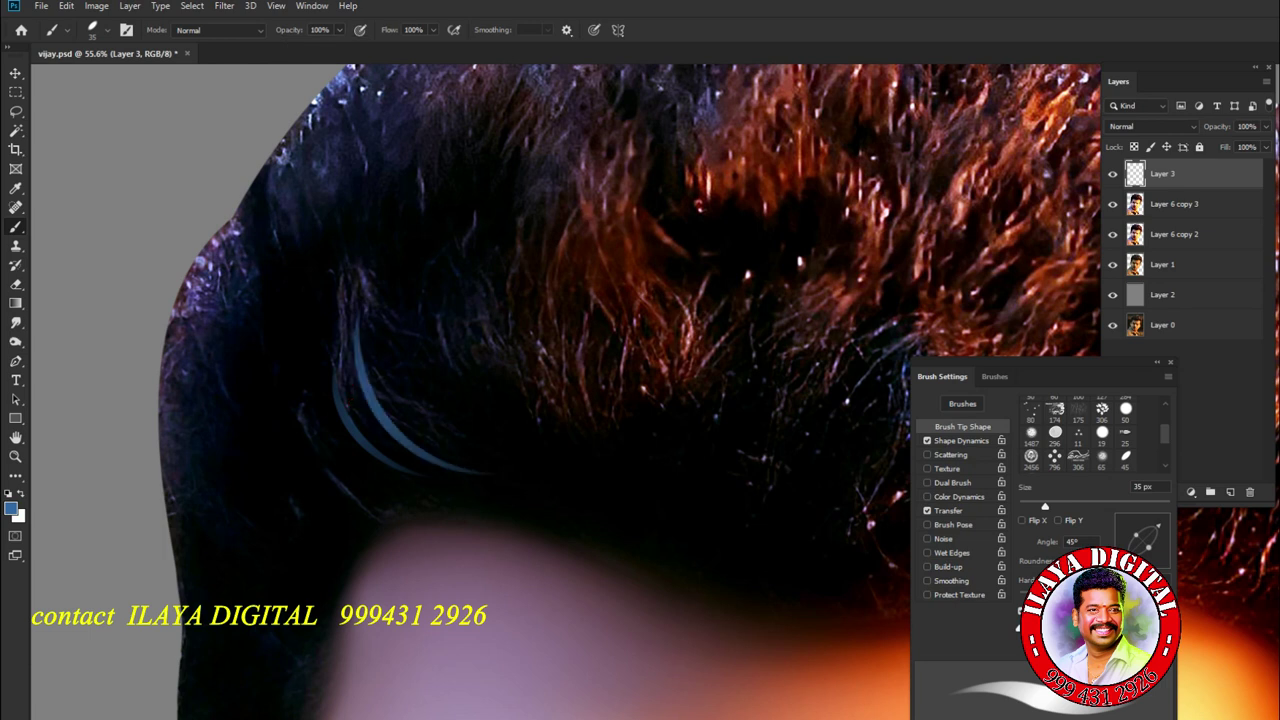
{"action": "key", "text": "ctrl+z"}
{"action": "key", "text": "ctrl+z"}
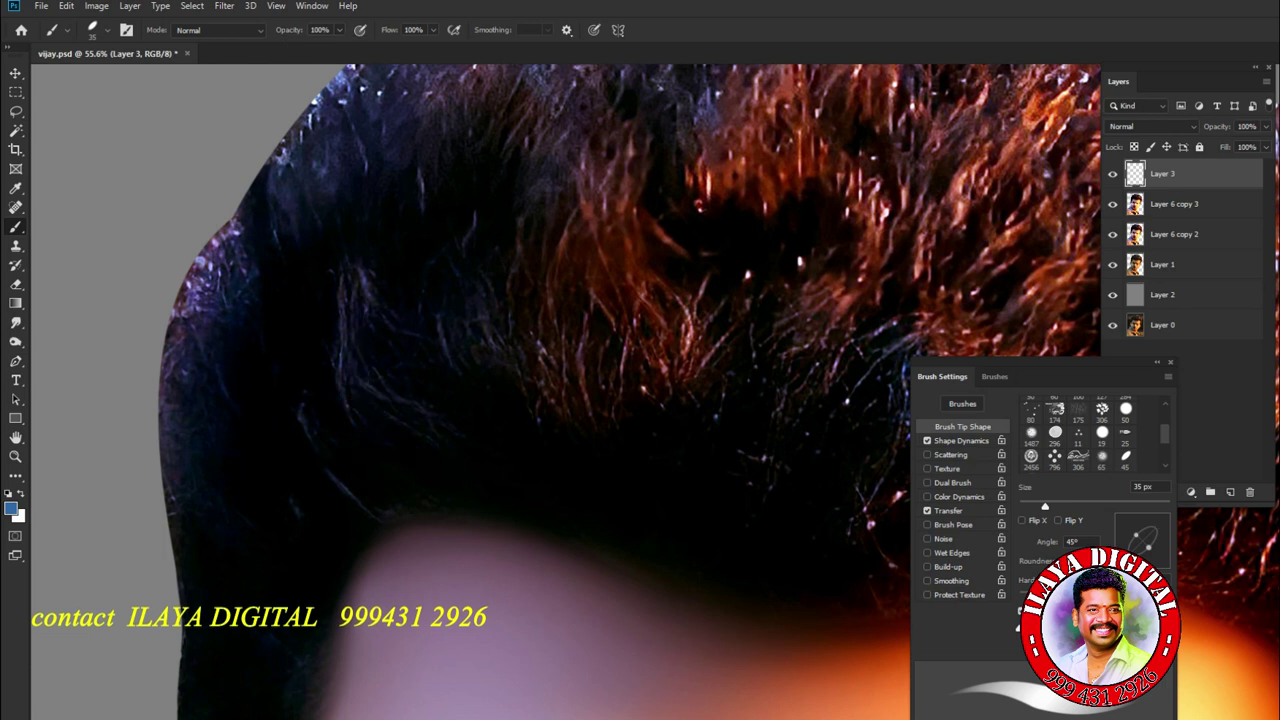
{"action": "key", "text": "ctrl+z"}
{"action": "key", "text": "ctrl+z"}
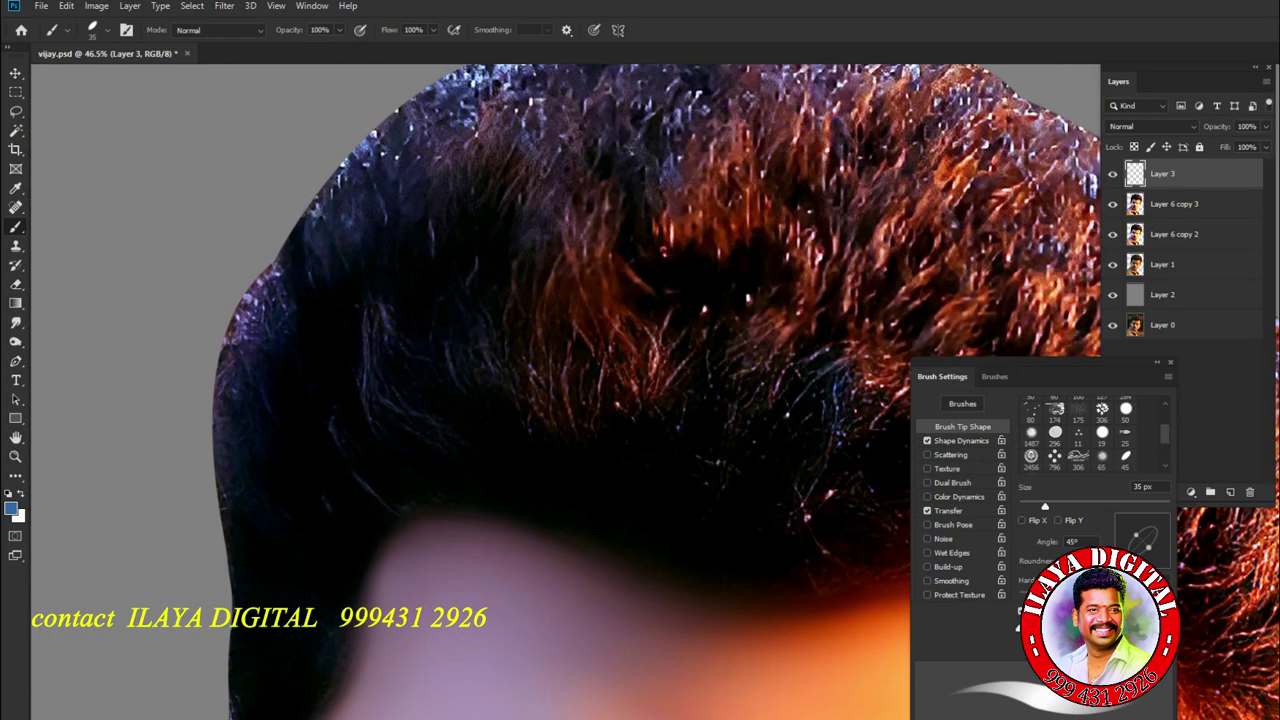
{"action": "key", "text": "ctrl+z"}
{"action": "key", "text": "ctrl+z"}
{"action": "key", "text": "ctrl+z"}
{"action": "key", "text": "ctrl+z"}
- Paint a cluster of three curved, tapered blue hair strands in the dark hair above the temple
{"action": "scroll", "coordinate": [600, 390], "scroll_direction": "up", "scroll_amount": 3}
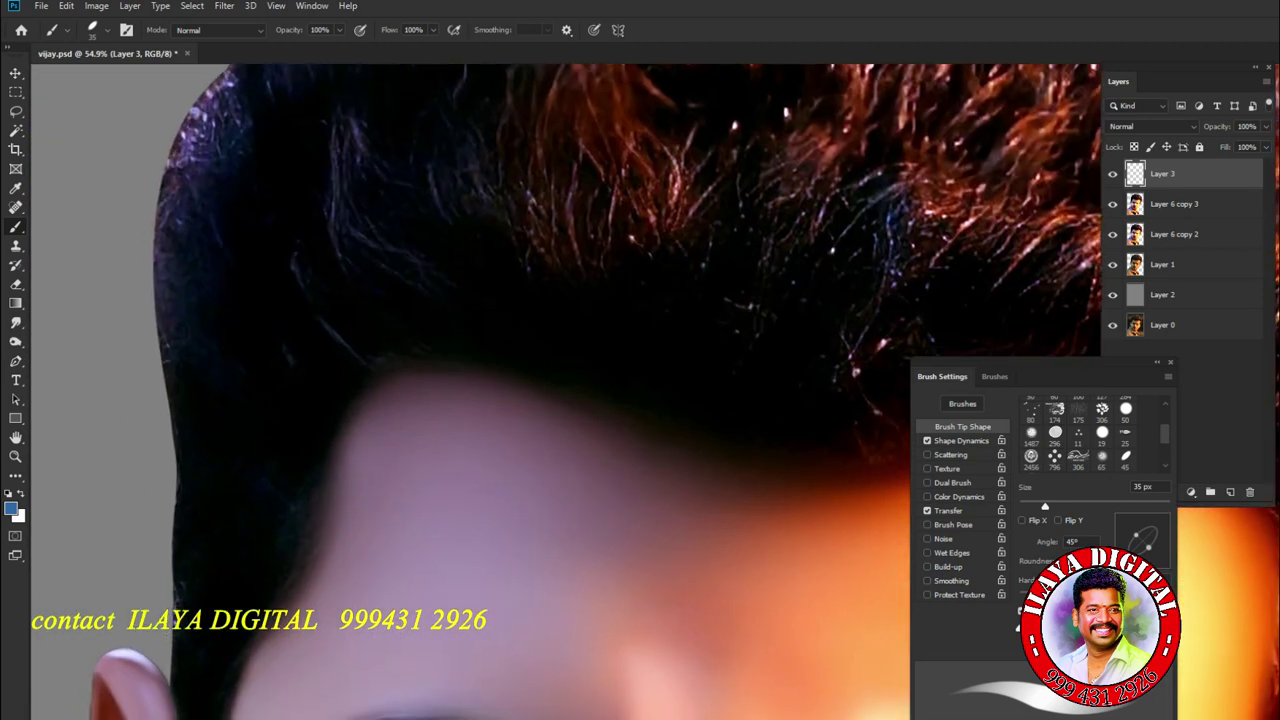
{"action": "scroll", "coordinate": [640, 390], "scroll_direction": "down", "scroll_amount": 2}
{"action": "scroll", "coordinate": [640, 390], "scroll_direction": "up", "scroll_amount": 4}
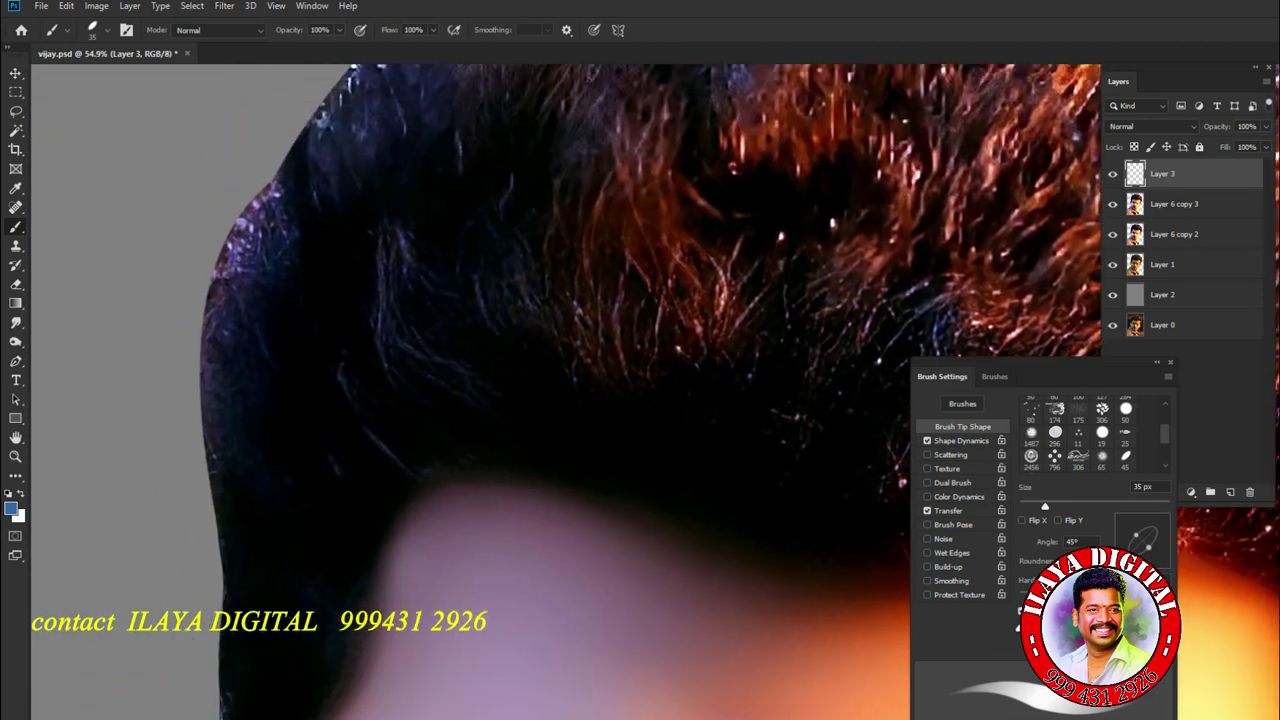
{"action": "scroll", "coordinate": [640, 390], "scroll_direction": "up", "scroll_amount": 5}
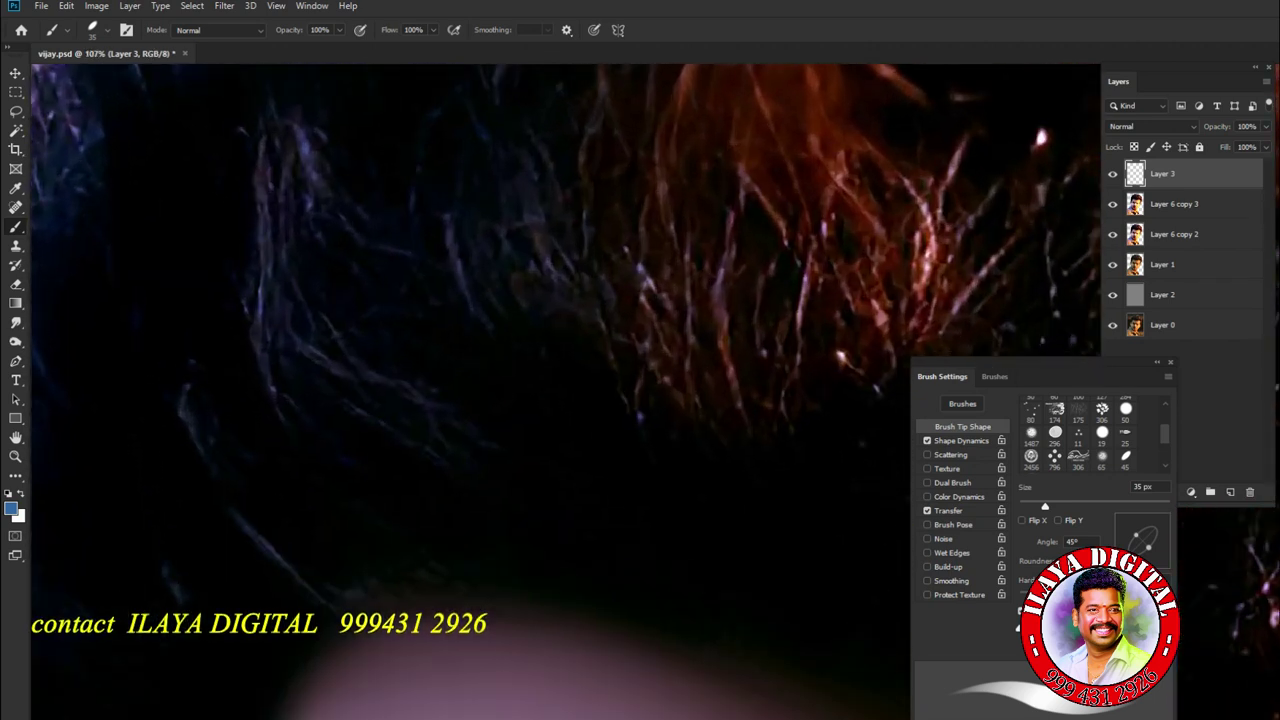
{"action": "mouse_move", "coordinate": [270, 192]}
{"action": "left_mouse_down"}
{"action": "mouse_move", "coordinate": [388, 462]}
{"action": "mouse_move", "coordinate": [289, 165]}
{"action": "left_mouse_up"}
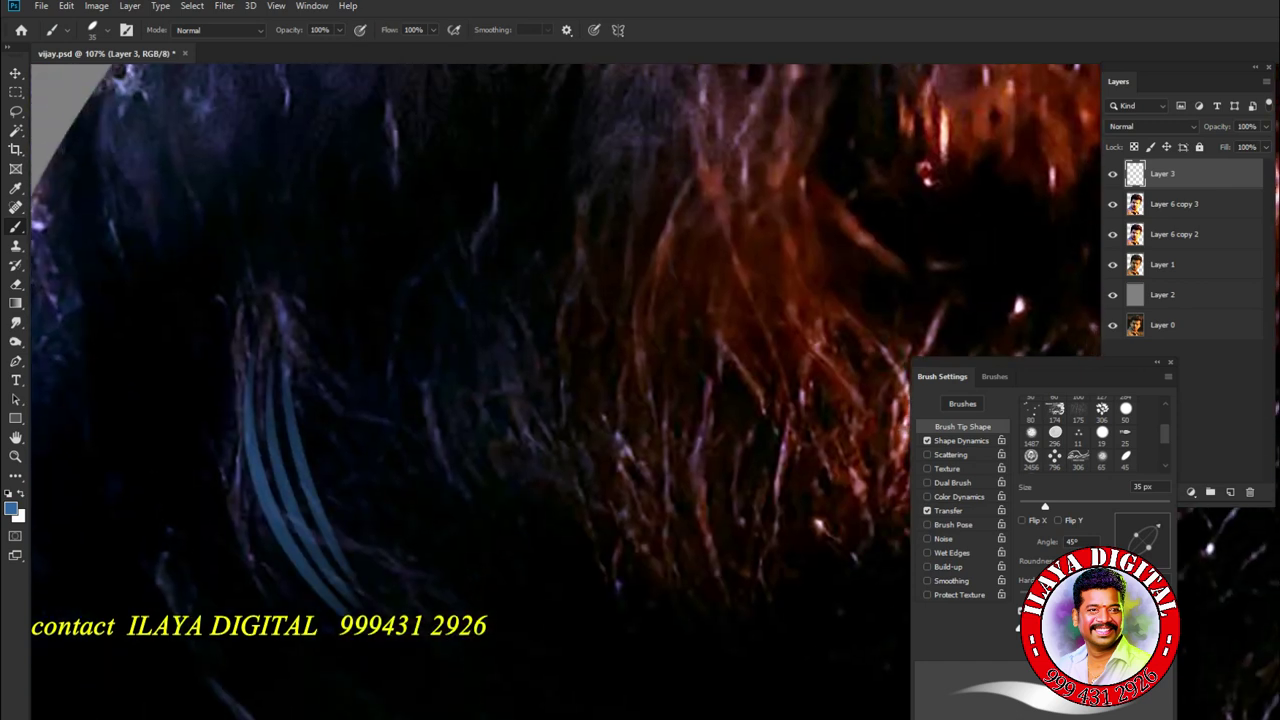
- Paint a second cluster of four curved blue strands between the first cluster and the reddish hair
{"action": "left_click_drag", "start_coordinate": [505, 552], "coordinate": [418, 268]}
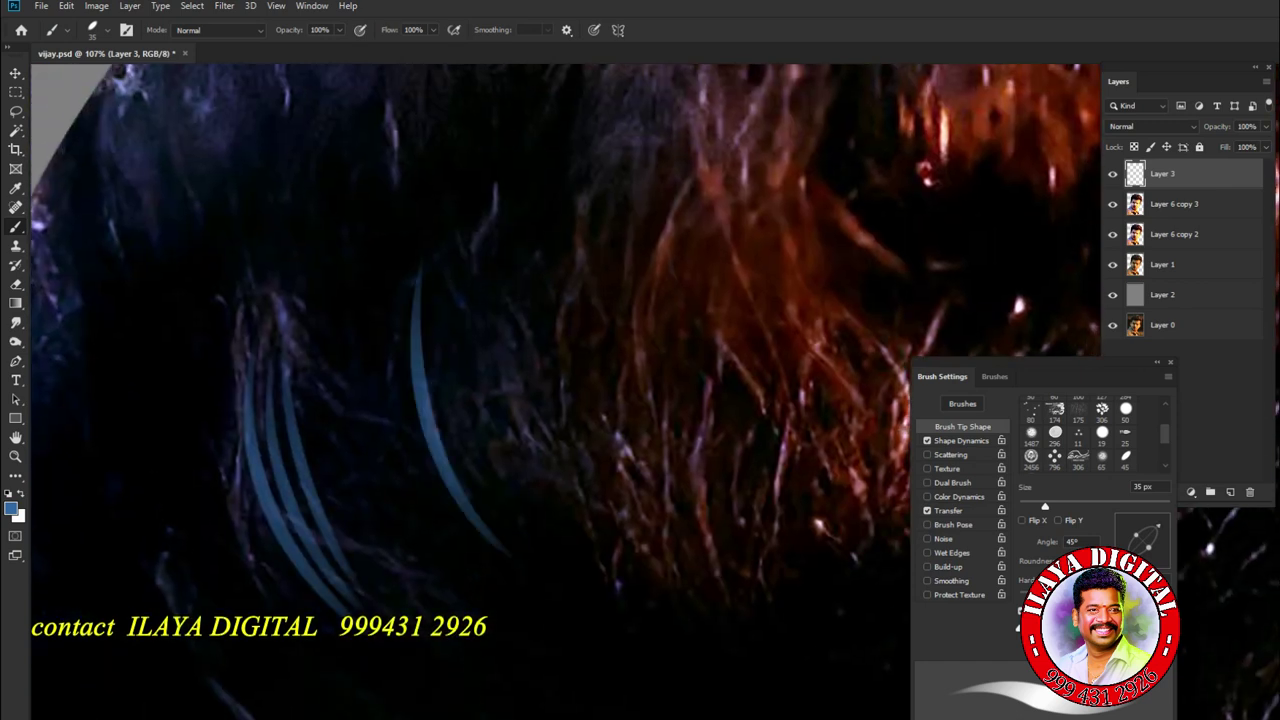
{"action": "left_click_drag", "start_coordinate": [488, 520], "coordinate": [452, 270]}
{"action": "left_click_drag", "start_coordinate": [505, 510], "coordinate": [490, 255]}
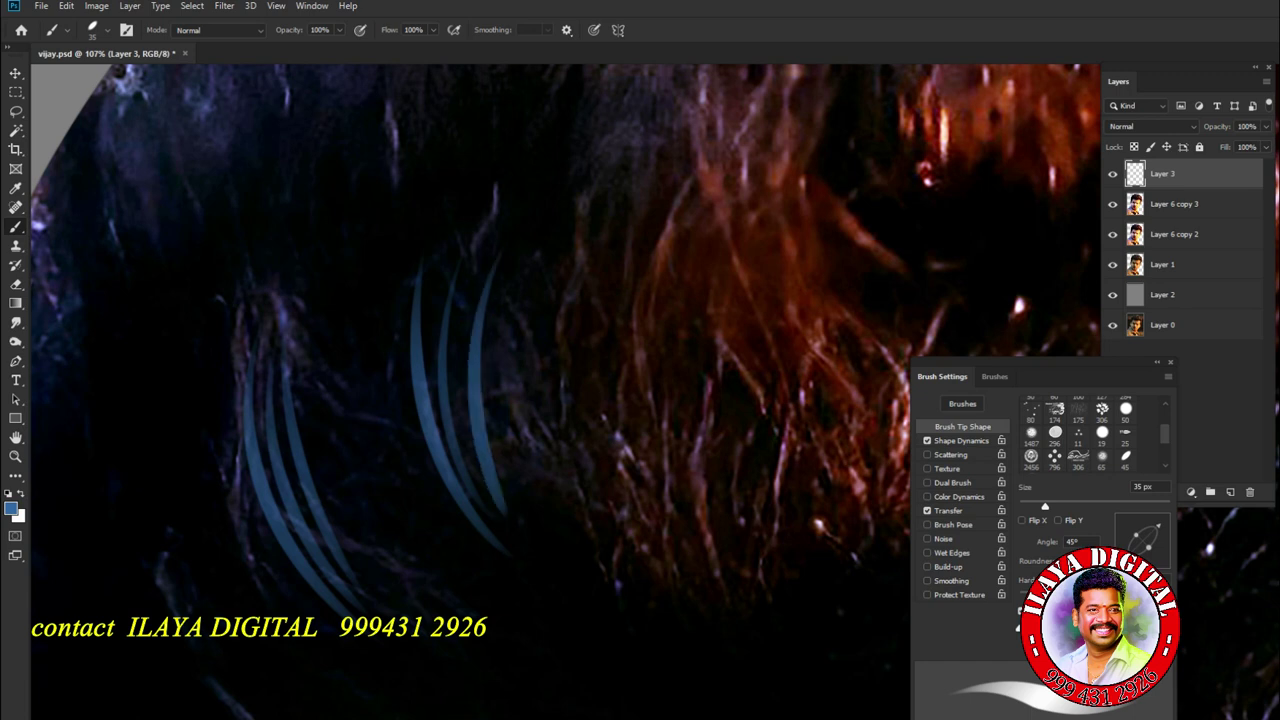
{"action": "left_click_drag", "start_coordinate": [500, 505], "coordinate": [460, 298]}
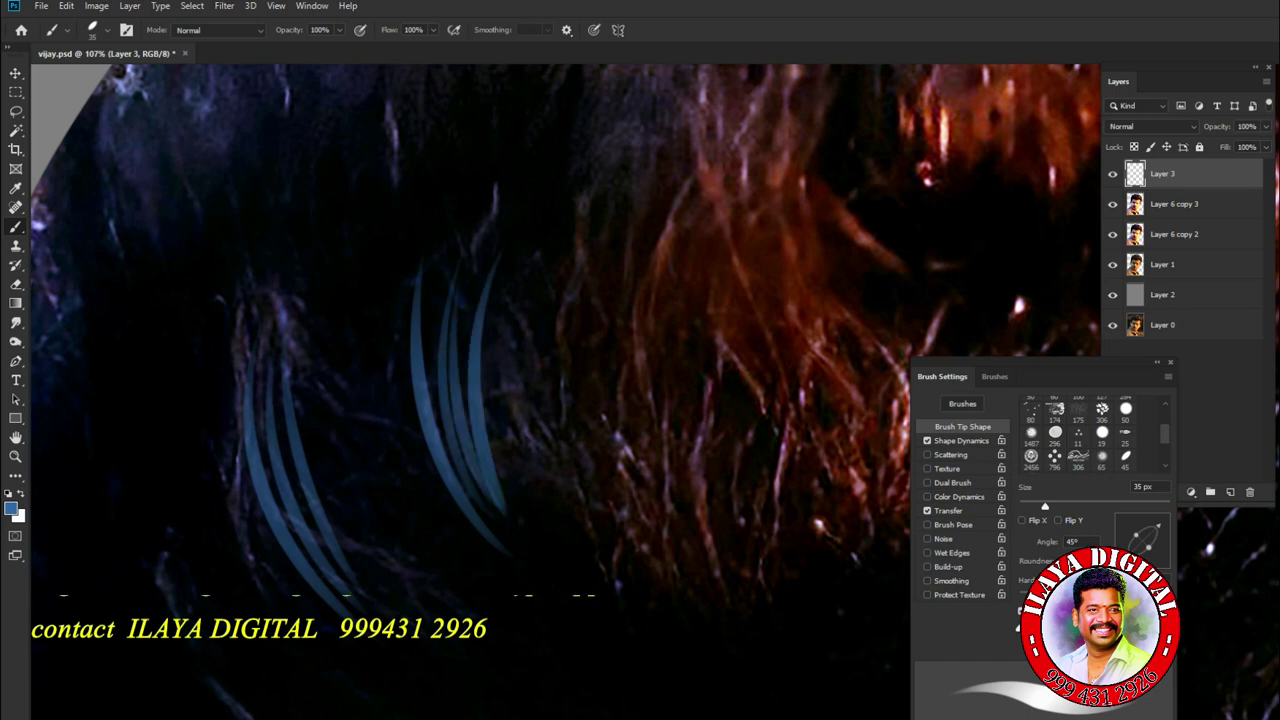
- Paint a third cluster of three curved, tapered blue strands below and between the two existing clusters
{"action": "scroll", "coordinate": [565, 390], "scroll_direction": "down", "scroll_amount": 5}
{"action": "scroll", "coordinate": [565, 390], "scroll_direction": "up", "scroll_amount": 4}
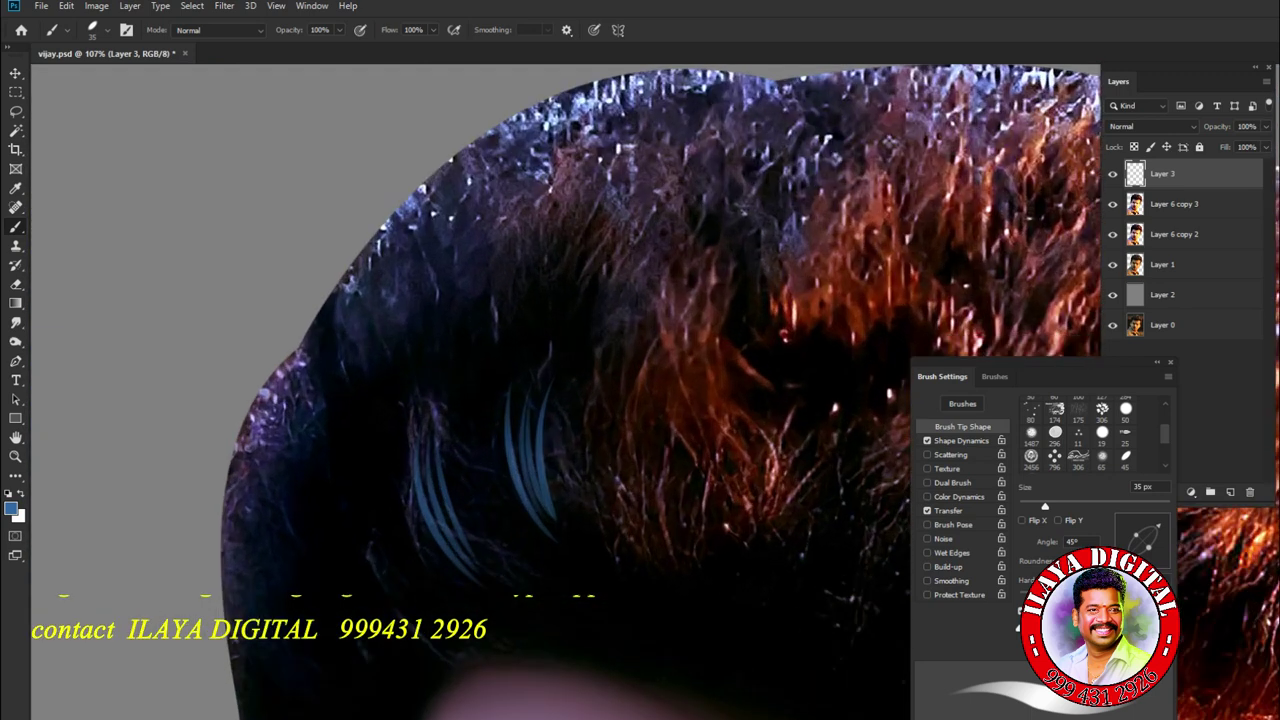
{"action": "scroll", "coordinate": [565, 390], "scroll_direction": "down", "scroll_amount": 4}
{"action": "scroll", "coordinate": [565, 390], "scroll_direction": "up", "scroll_amount": 4}
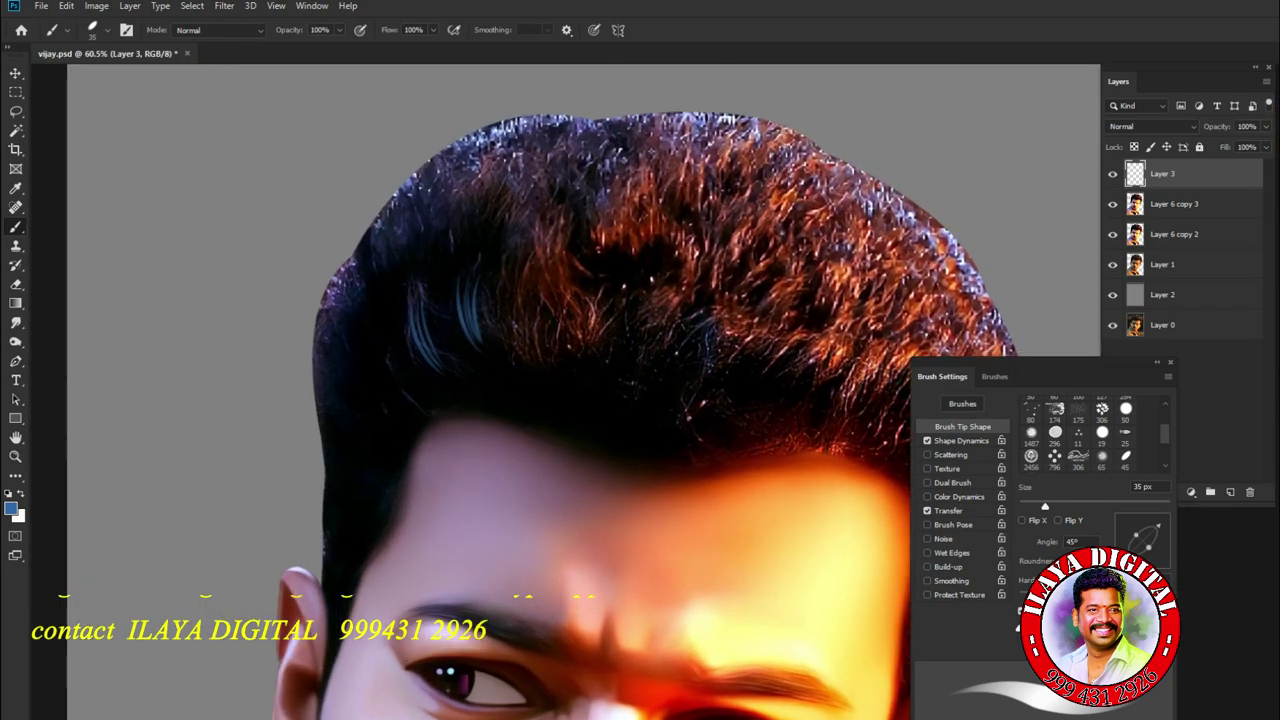
{"action": "scroll", "coordinate": [565, 390], "scroll_direction": "down", "scroll_amount": 3}
{"action": "scroll", "coordinate": [565, 390], "scroll_direction": "up", "scroll_amount": 5}
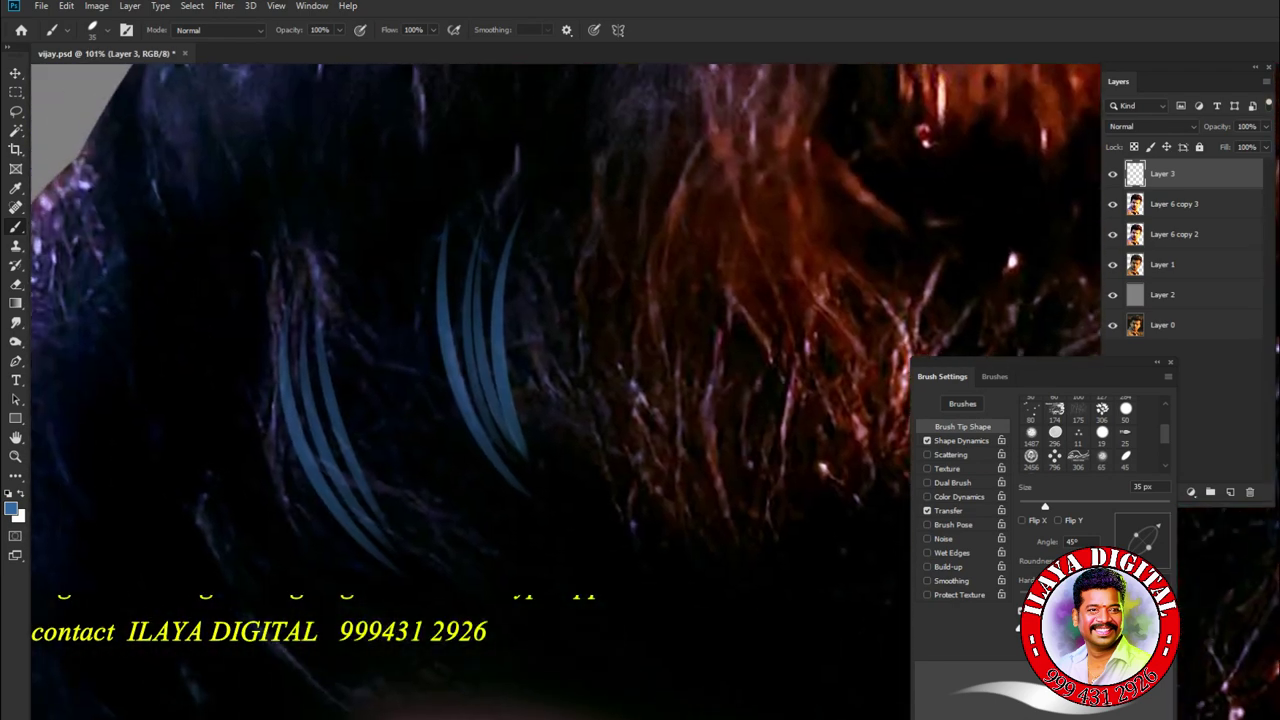
{"action": "left_click_drag", "start_coordinate": [400, 425], "coordinate": [495, 610]}
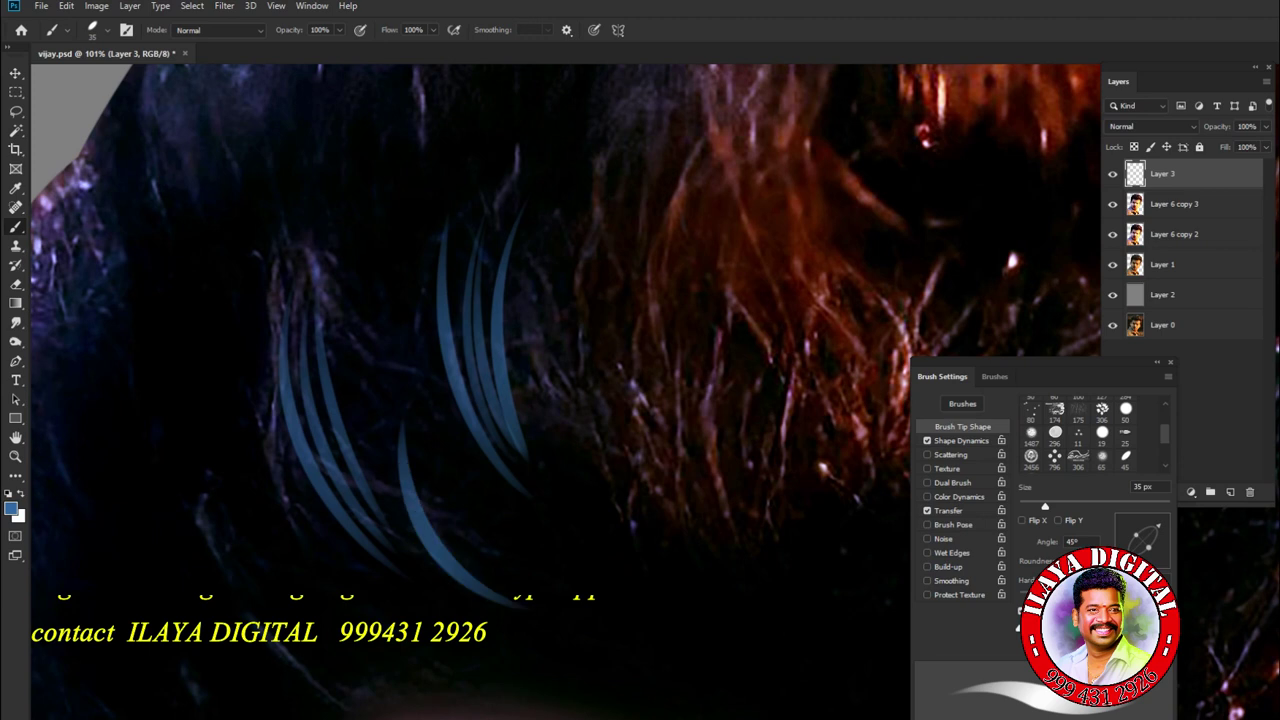
{"action": "mouse_move", "coordinate": [425, 475]}
{"action": "left_mouse_down"}
{"action": "mouse_move", "coordinate": [515, 600]}
{"action": "mouse_move", "coordinate": [512, 582]}
{"action": "left_mouse_up"}
{"action": "left_click_drag", "start_coordinate": [462, 480], "coordinate": [536, 580]}
- Add one curved blue strand to the temple cluster and two to the cluster nearest the reddish hair
{"action": "left_click_drag", "start_coordinate": [331, 289], "coordinate": [410, 522]}
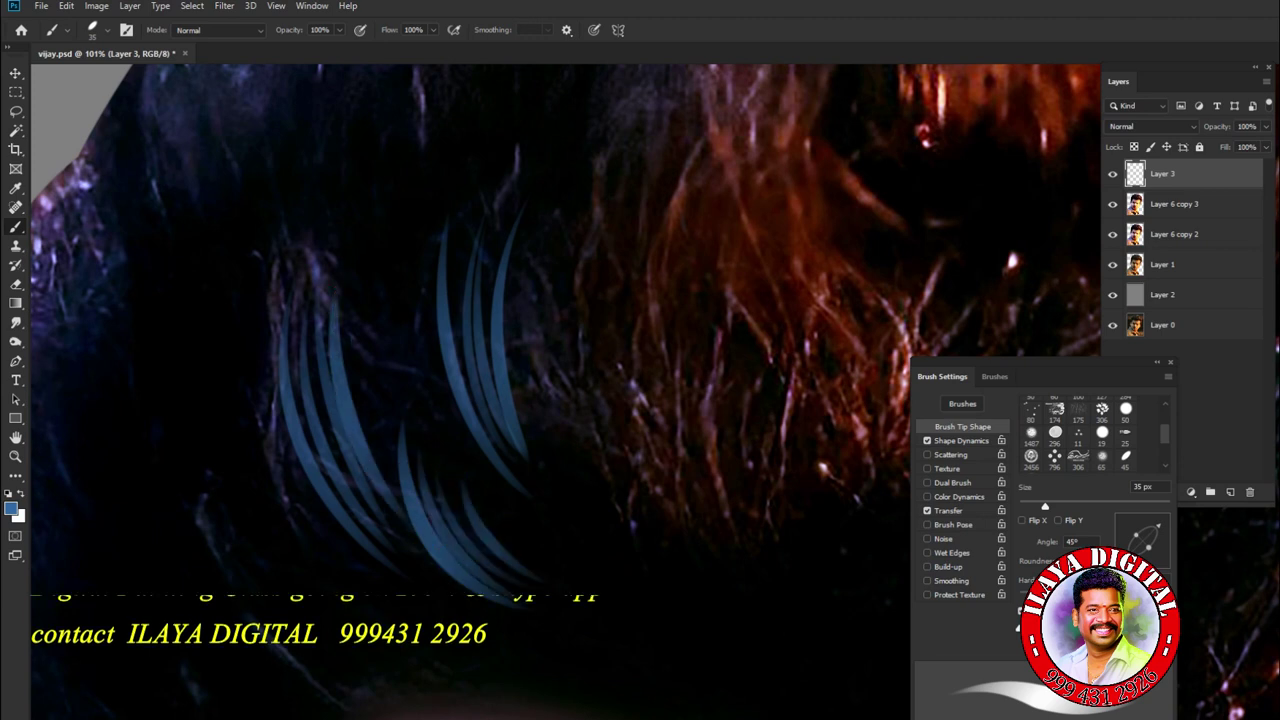
{"action": "left_click_drag", "start_coordinate": [512, 290], "coordinate": [550, 478]}
{"action": "left_click_drag", "start_coordinate": [514, 362], "coordinate": [570, 484]}
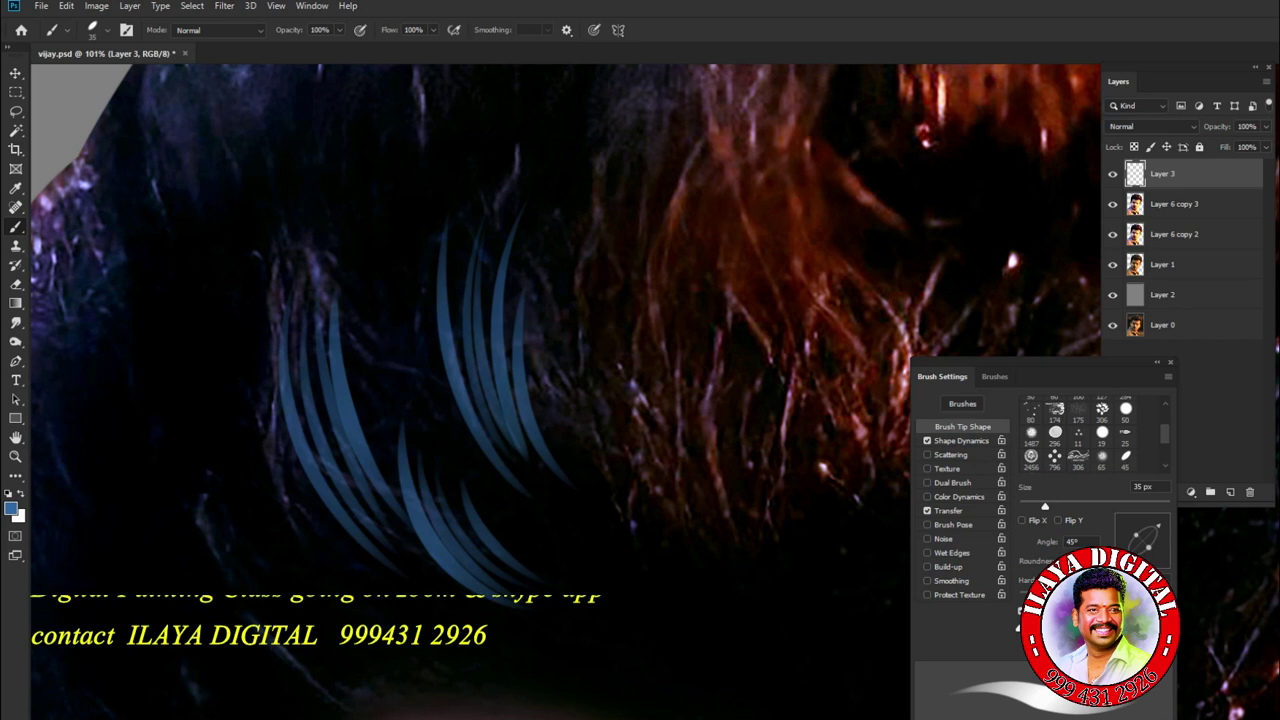
- Paint a cluster of four curved blue strands below the temple cluster, just above the forehead hairline
{"action": "scroll", "coordinate": [566, 392], "scroll_direction": "down", "scroll_amount": 5}
{"action": "scroll", "coordinate": [566, 392], "scroll_direction": "up", "scroll_amount": 4}
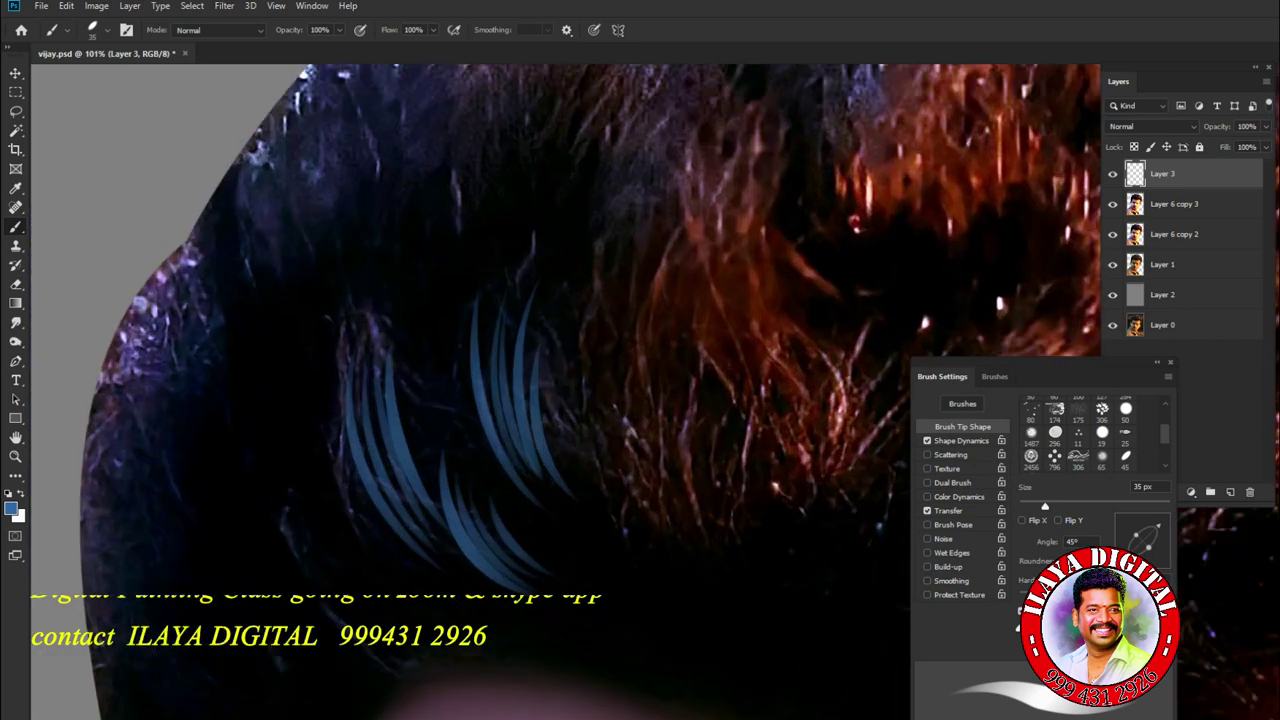
{"action": "scroll", "coordinate": [566, 392], "scroll_direction": "down", "scroll_amount": 2}
{"action": "mouse_move", "coordinate": [286, 206]}
{"action": "left_mouse_down"}
{"action": "mouse_move", "coordinate": [331, 349]}
{"action": "mouse_move", "coordinate": [420, 400]}
{"action": "left_mouse_up"}
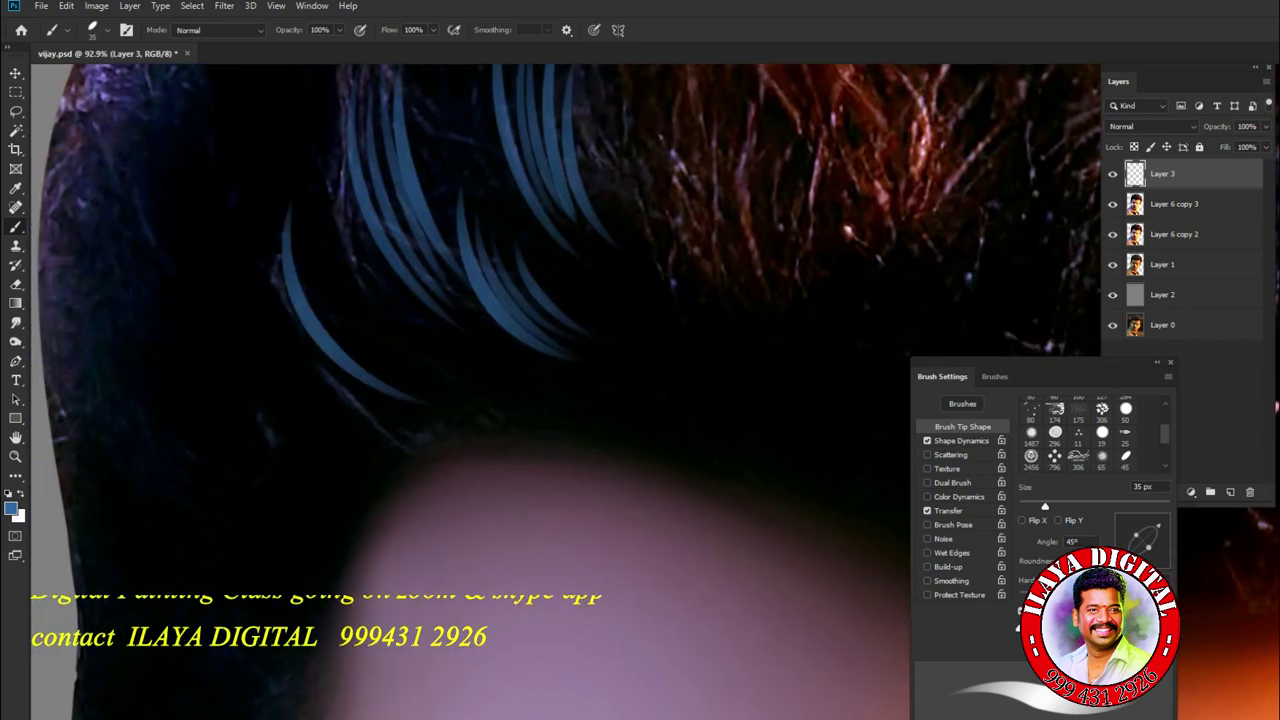
{"action": "left_click_drag", "start_coordinate": [304, 242], "coordinate": [430, 400]}
{"action": "mouse_move", "coordinate": [342, 288]}
{"action": "left_mouse_down"}
{"action": "mouse_move", "coordinate": [388, 364]}
{"action": "mouse_move", "coordinate": [458, 396]}
{"action": "left_mouse_up"}
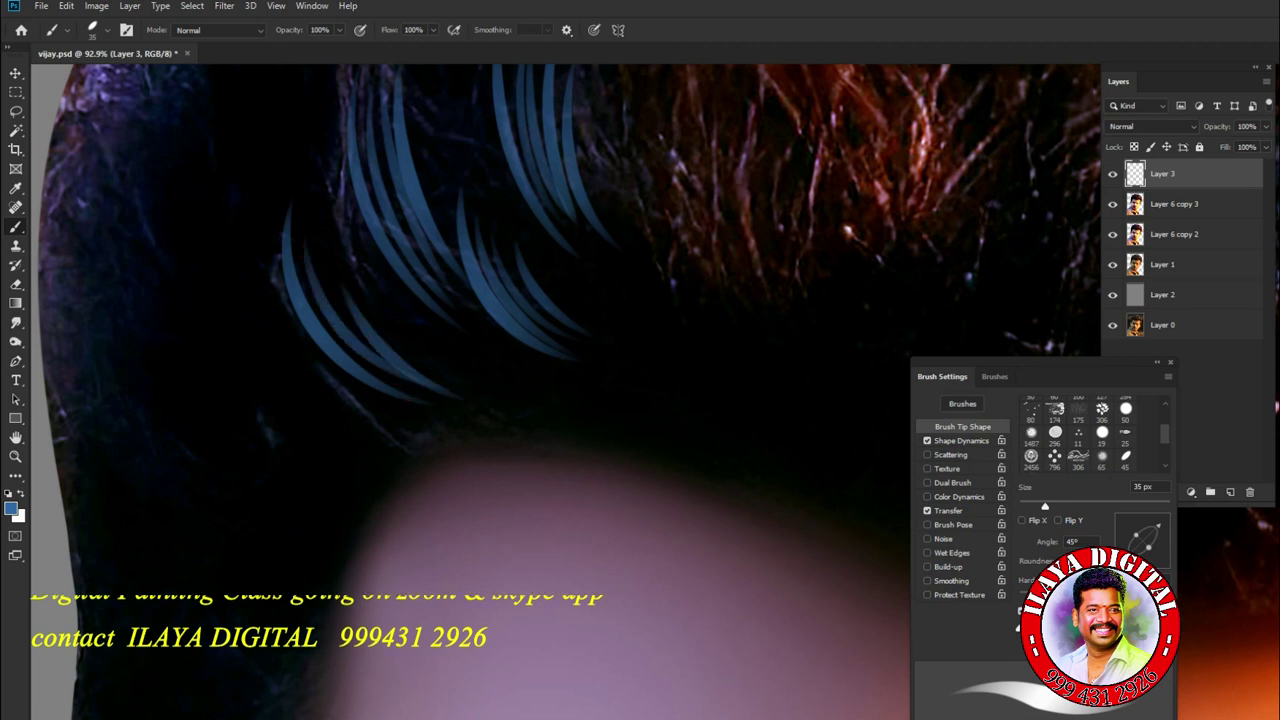
{"action": "left_click_drag", "start_coordinate": [268, 272], "coordinate": [330, 376]}
- Paint a cluster of five curved blue strands sweeping inward from the light purple patch at the hair's outer edge
{"action": "scroll", "coordinate": [620, 460], "scroll_direction": "down", "scroll_amount": 3}
{"action": "scroll", "coordinate": [620, 460], "scroll_direction": "up", "scroll_amount": 3}
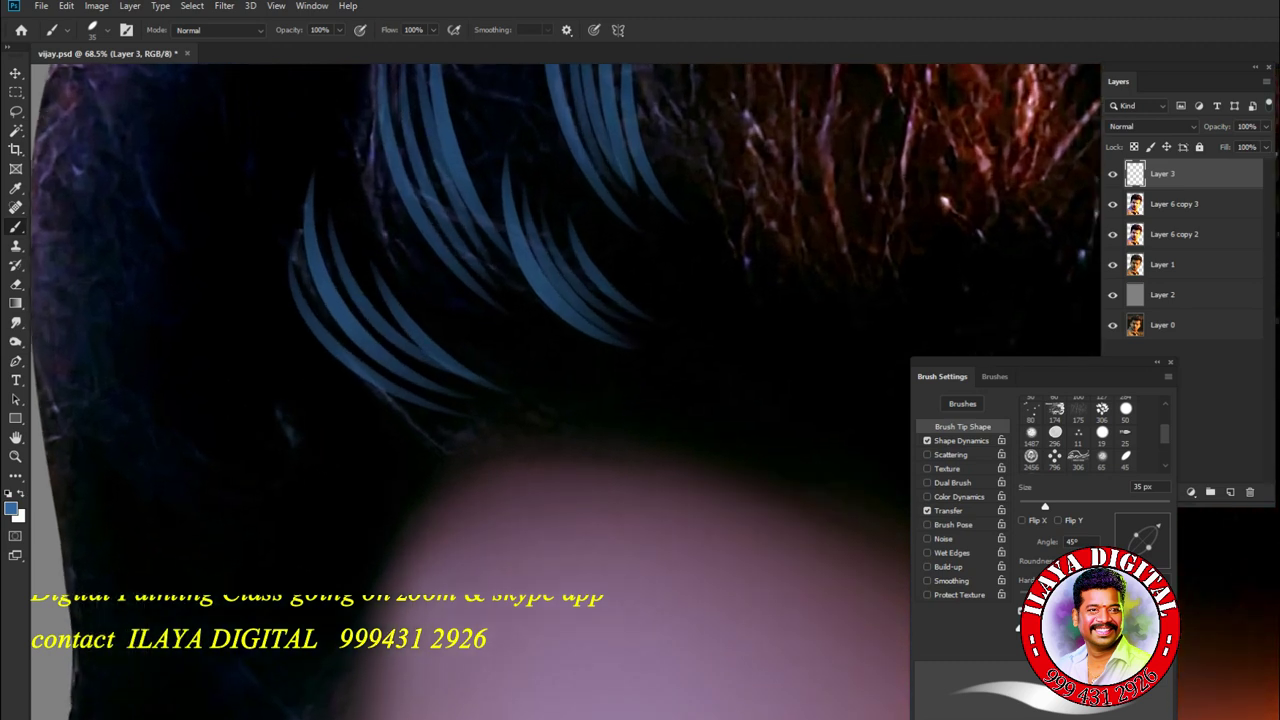
{"action": "scroll", "coordinate": [560, 380], "scroll_direction": "up", "scroll_amount": 3}
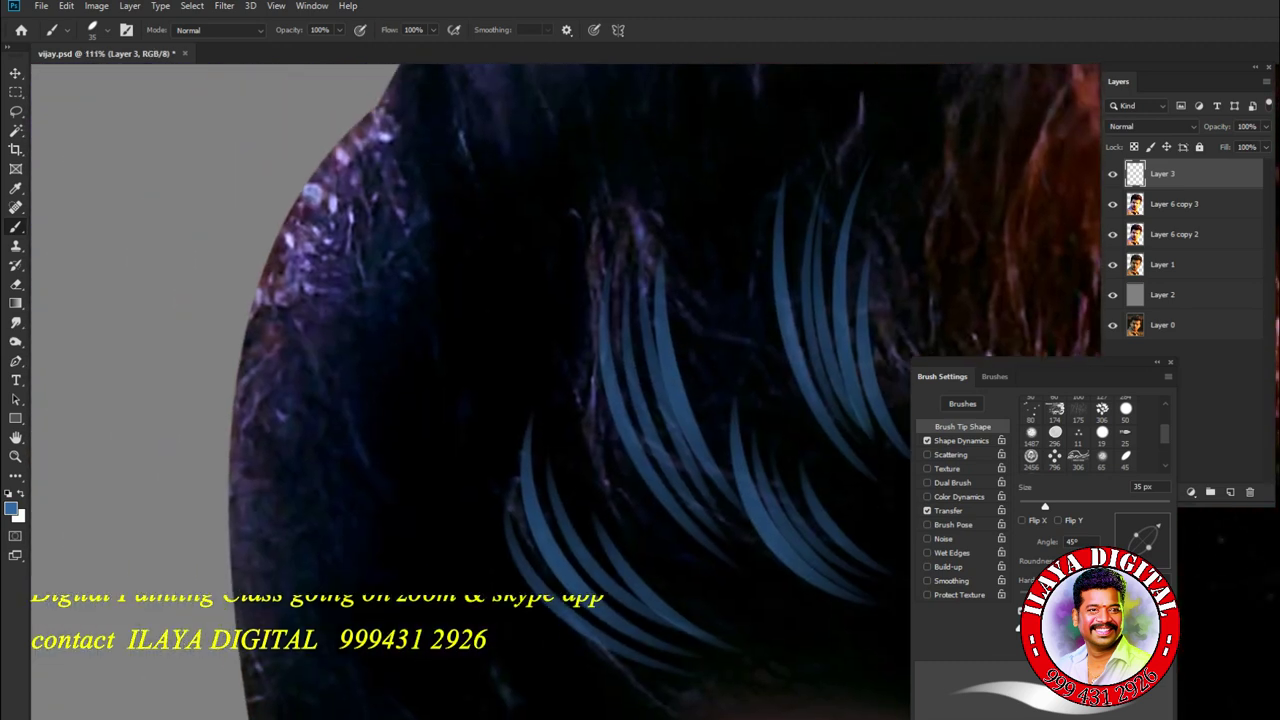
{"action": "left_click_drag", "start_coordinate": [340, 158], "coordinate": [408, 444]}
{"action": "mouse_move", "coordinate": [352, 174]}
{"action": "left_mouse_down"}
{"action": "mouse_move", "coordinate": [423, 408]}
{"action": "mouse_move", "coordinate": [444, 415]}
{"action": "left_mouse_up"}
{"action": "left_click_drag", "start_coordinate": [360, 200], "coordinate": [464, 378]}
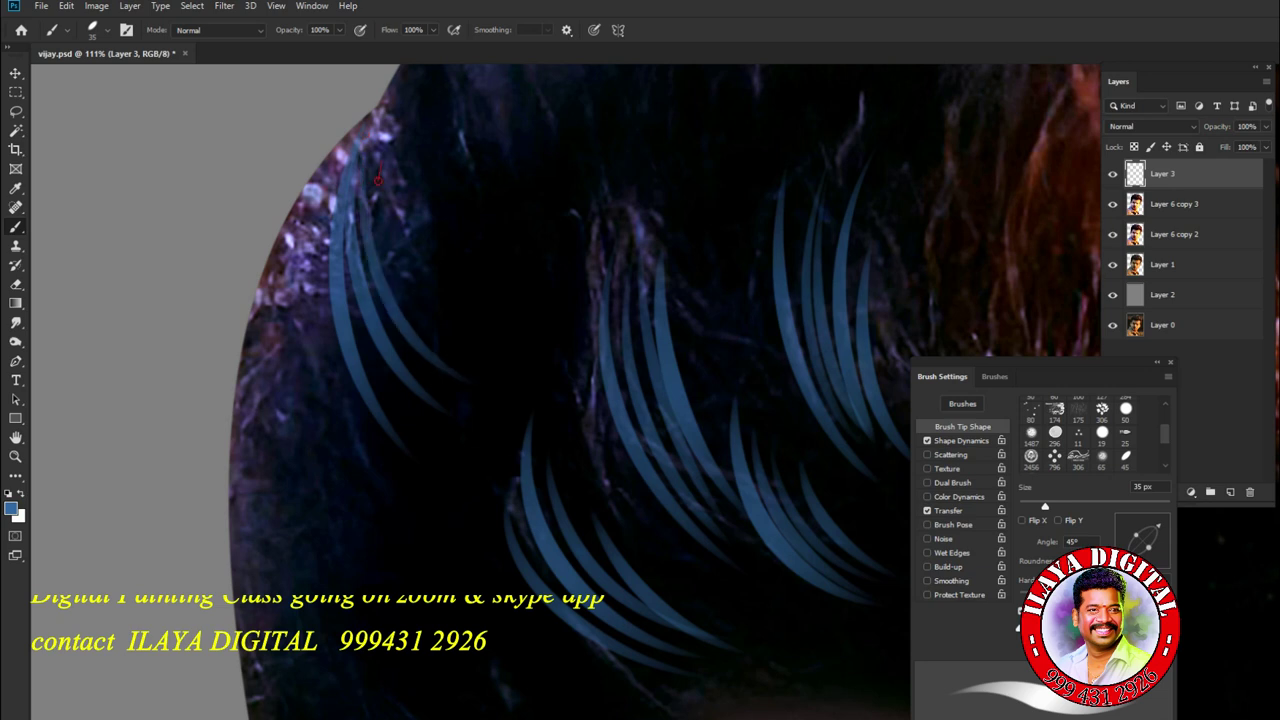
{"action": "left_click_drag", "start_coordinate": [379, 168], "coordinate": [496, 346]}
{"action": "mouse_move", "coordinate": [380, 212]}
{"action": "left_mouse_down"}
{"action": "mouse_move", "coordinate": [415, 320]}
{"action": "mouse_move", "coordinate": [525, 355]}
{"action": "left_mouse_up"}
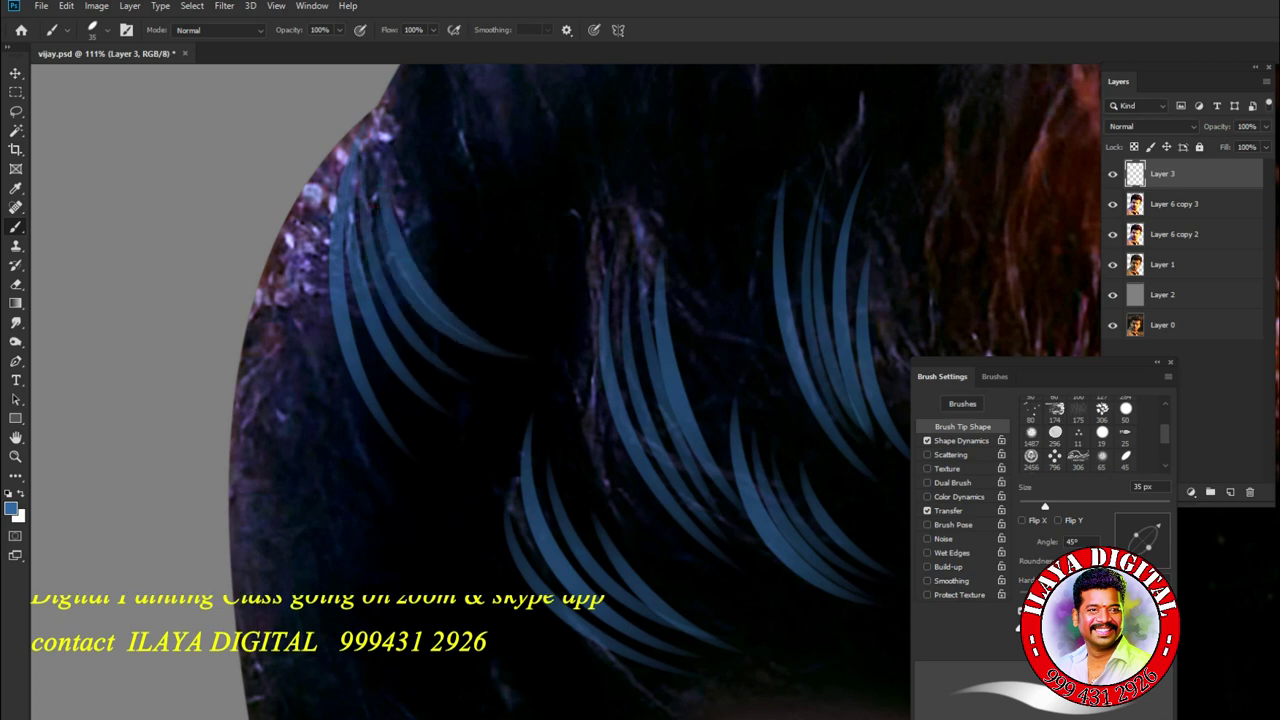
{"action": "key", "text": "ctrl+z"}
{"action": "mouse_move", "coordinate": [368, 145]}
{"action": "left_mouse_down"}
{"action": "mouse_move", "coordinate": [400, 310]}
{"action": "mouse_move", "coordinate": [455, 368]}
{"action": "left_mouse_up"}
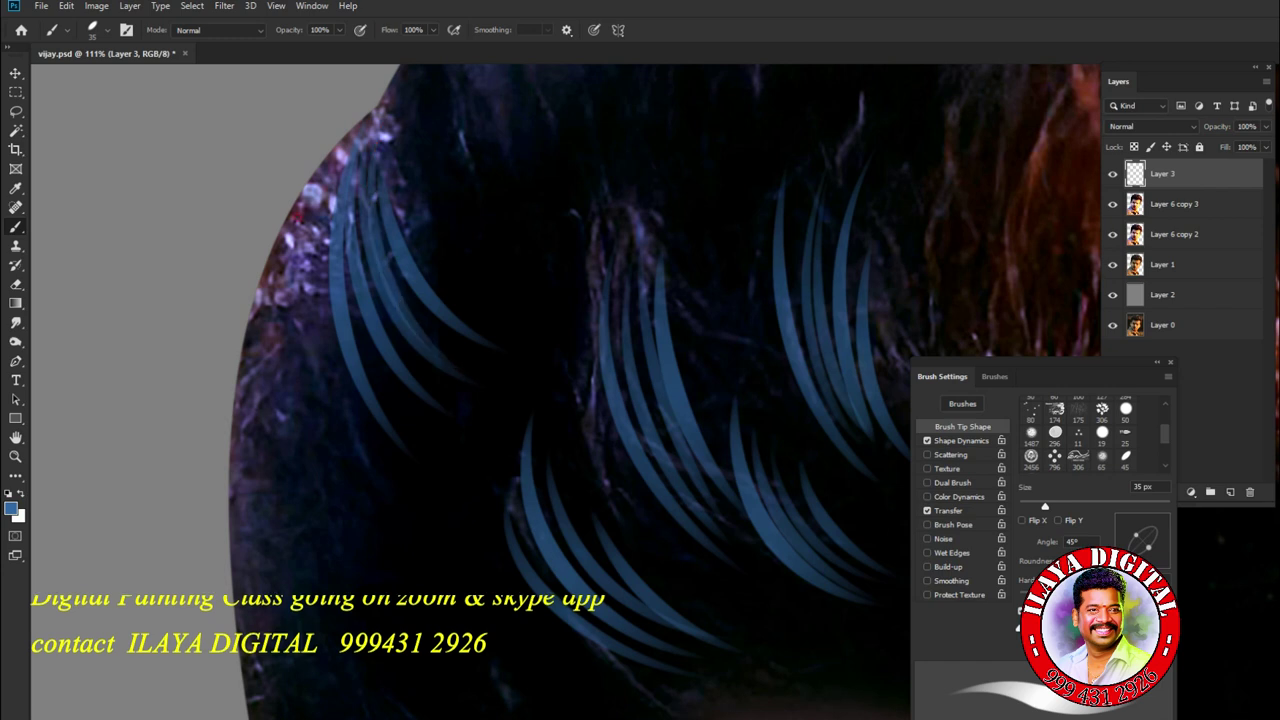
- Paint a cluster of four curved blue strands along the hair's outer edge, just below the light purple patch
{"action": "left_click_drag", "start_coordinate": [268, 245], "coordinate": [340, 605]}
{"action": "left_click_drag", "start_coordinate": [258, 318], "coordinate": [375, 595]}
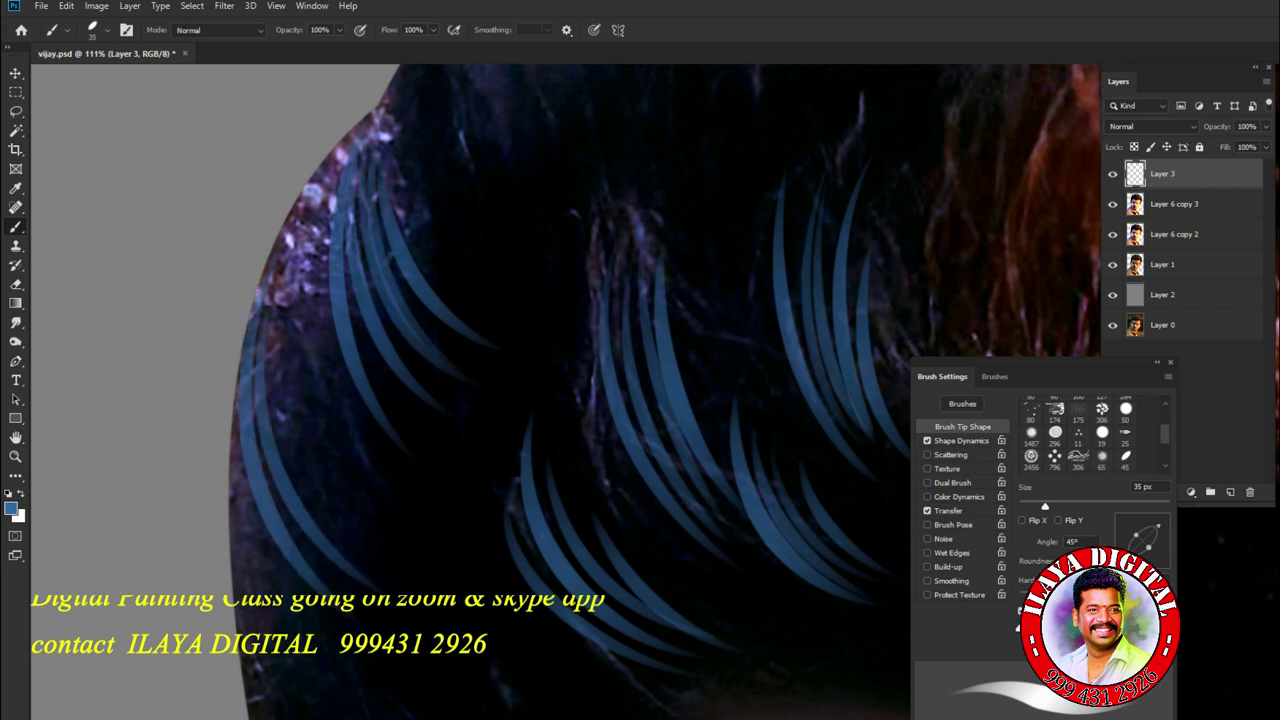
{"action": "left_click_drag", "start_coordinate": [303, 520], "coordinate": [345, 580]}
{"action": "left_click_drag", "start_coordinate": [272, 305], "coordinate": [300, 440]}
- Paint another cluster of four curved blue strands farther down the outer edge of the side hair
{"action": "scroll", "coordinate": [300, 450], "scroll_direction": "down", "scroll_amount": 5}
{"action": "mouse_move", "coordinate": [278, 200]}
{"action": "left_mouse_down"}
{"action": "mouse_move", "coordinate": [333, 500]}
{"action": "mouse_move", "coordinate": [430, 540]}
{"action": "left_mouse_up"}
{"action": "mouse_move", "coordinate": [282, 240]}
{"action": "left_mouse_down"}
{"action": "mouse_move", "coordinate": [386, 484]}
{"action": "mouse_move", "coordinate": [366, 434]}
{"action": "left_mouse_up"}
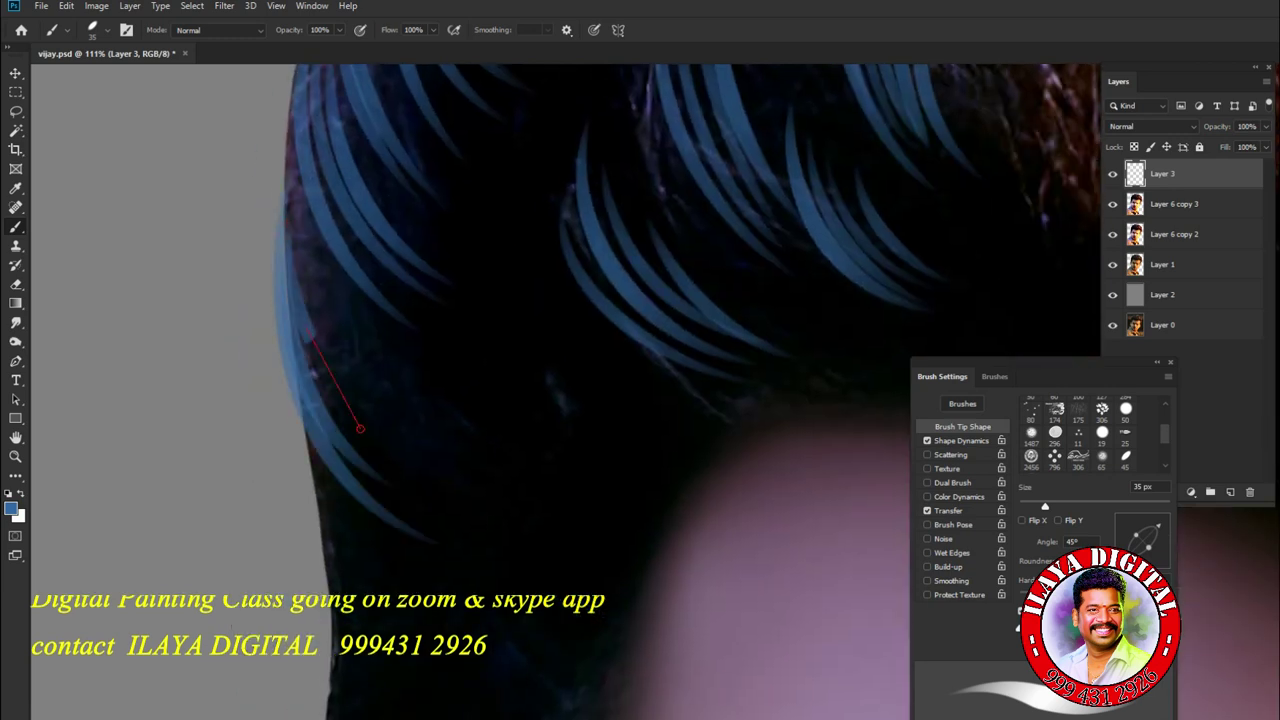
{"action": "left_click_drag", "start_coordinate": [304, 332], "coordinate": [410, 434]}
{"action": "left_click_drag", "start_coordinate": [286, 190], "coordinate": [440, 378]}
- Try a curved blue strand at the upper outer edge of the hair, above the light purple patch, and undo it
{"action": "scroll", "coordinate": [560, 400], "scroll_direction": "down", "scroll_amount": 10}
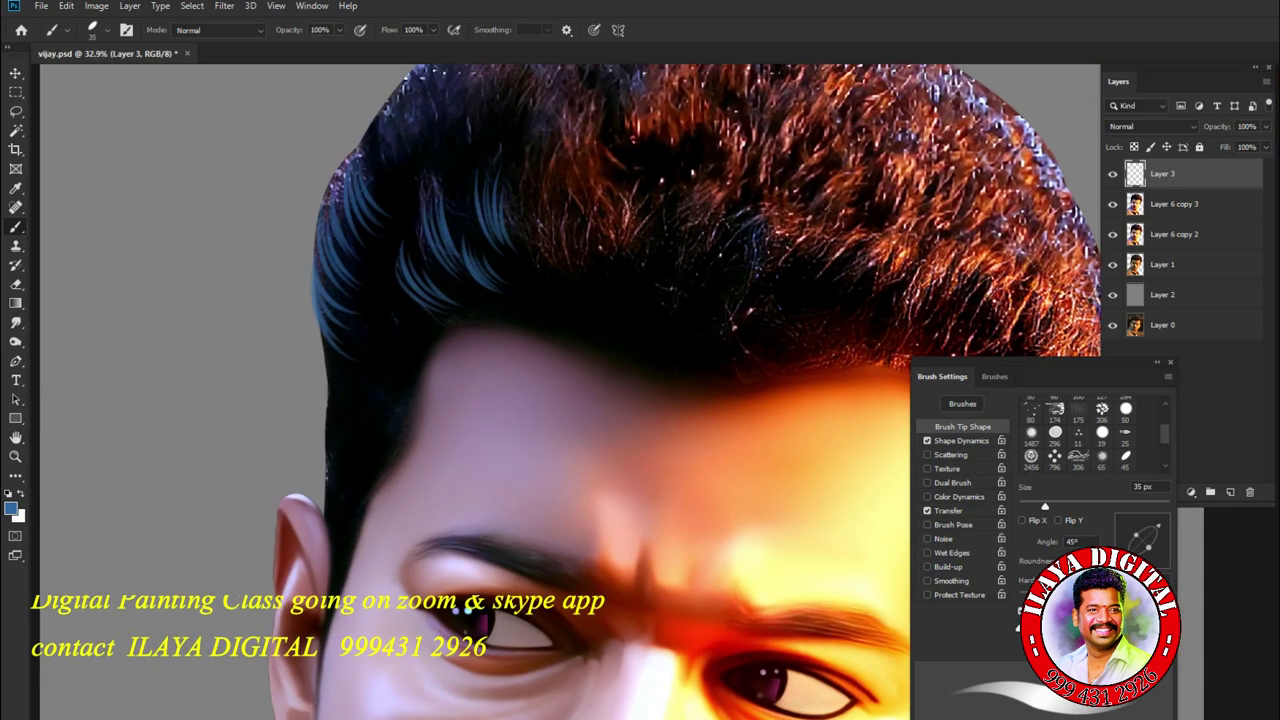
{"action": "scroll", "coordinate": [560, 300], "scroll_direction": "up", "scroll_amount": 5}
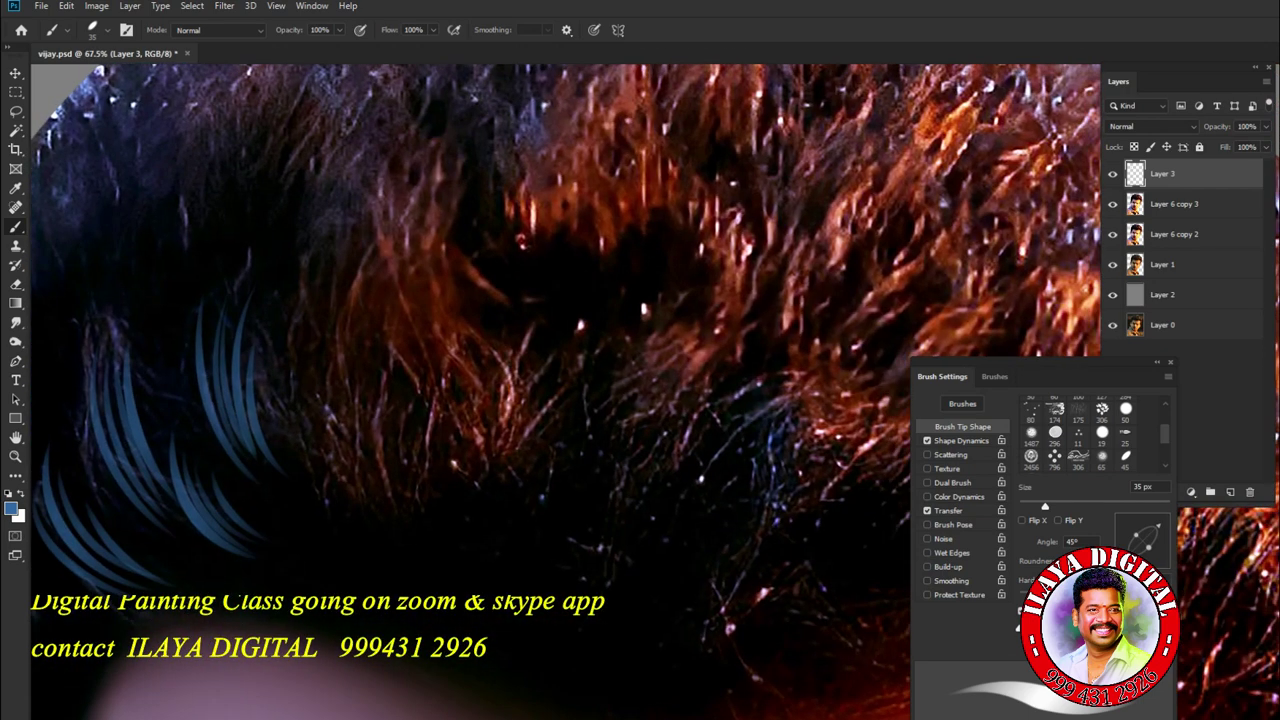
{"action": "scroll", "coordinate": [560, 390], "scroll_direction": "down", "scroll_amount": 2}
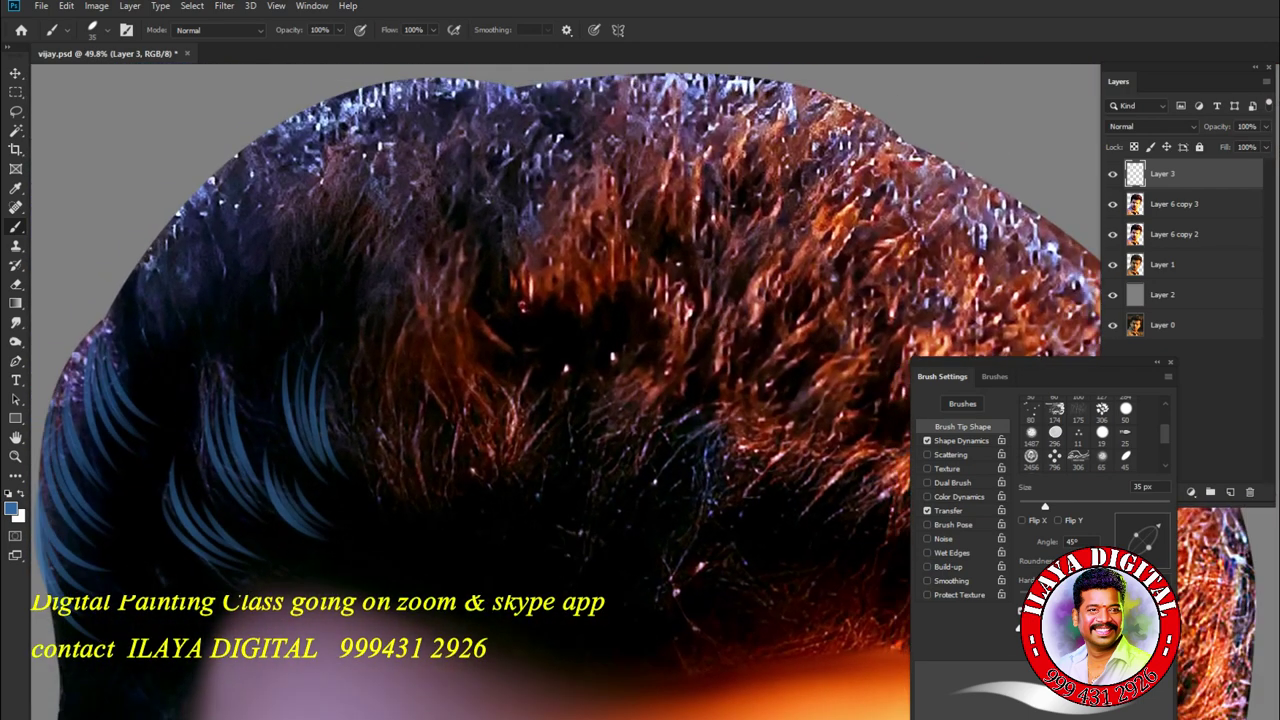
{"action": "scroll", "coordinate": [560, 390], "scroll_direction": "up", "scroll_amount": 3}
{"action": "scroll", "coordinate": [560, 390], "scroll_direction": "down", "scroll_amount": 2}
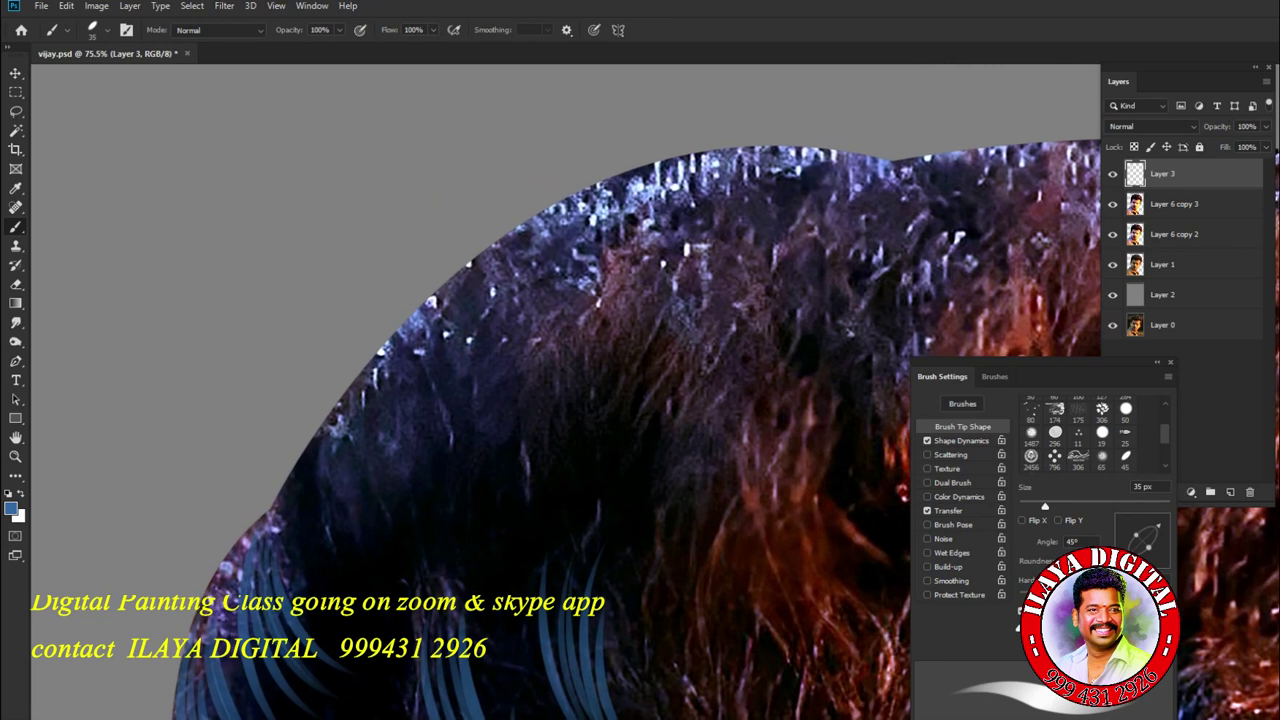
{"action": "mouse_move", "coordinate": [368, 385]}
{"action": "left_mouse_down"}
{"action": "mouse_move", "coordinate": [402, 530]}
{"action": "mouse_move", "coordinate": [426, 522]}
{"action": "left_mouse_up"}
{"action": "key", "text": "ctrl+z"}
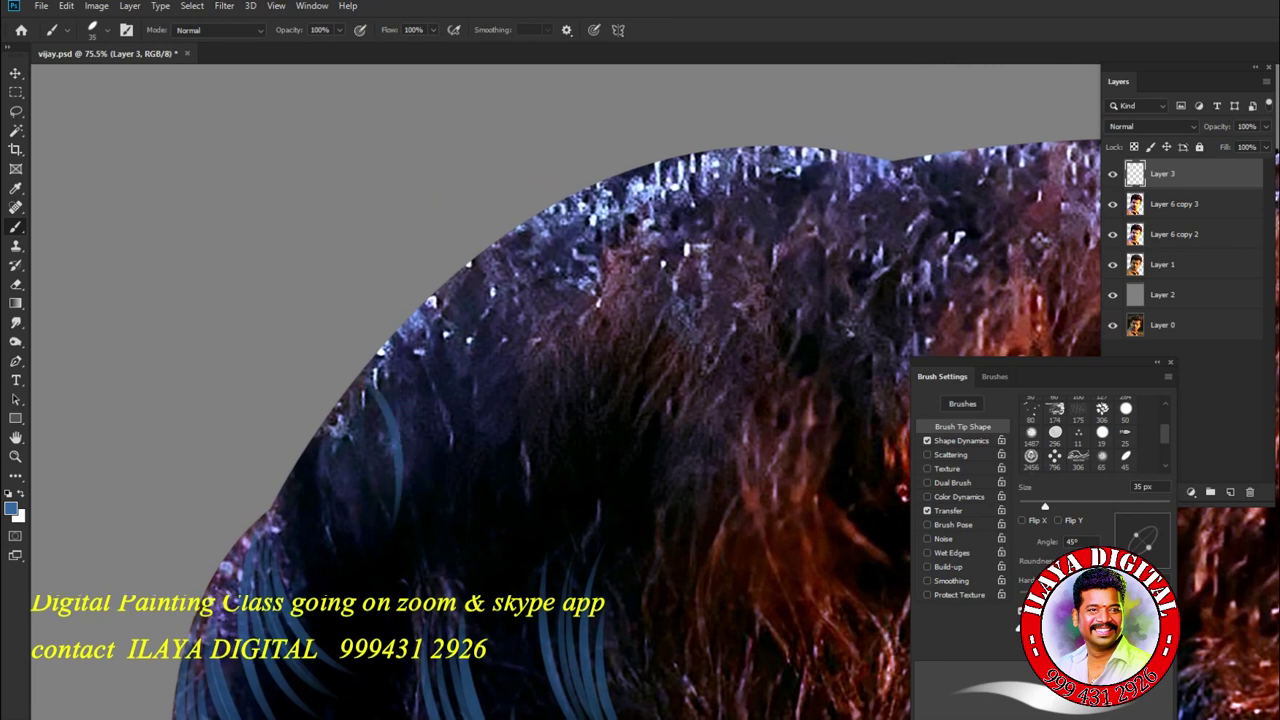
{"action": "key", "text": "ctrl+z"}
- With the canvas rotated, paint four curved blue strands sweeping inward from the hair edge above the light purple patch
{"action": "key", "text": "r"}
{"action": "left_click_drag", "start_coordinate": [660, 255], "coordinate": [510, 413]}
{"action": "scroll", "coordinate": [483, 352], "scroll_direction": "down", "scroll_amount": 1}
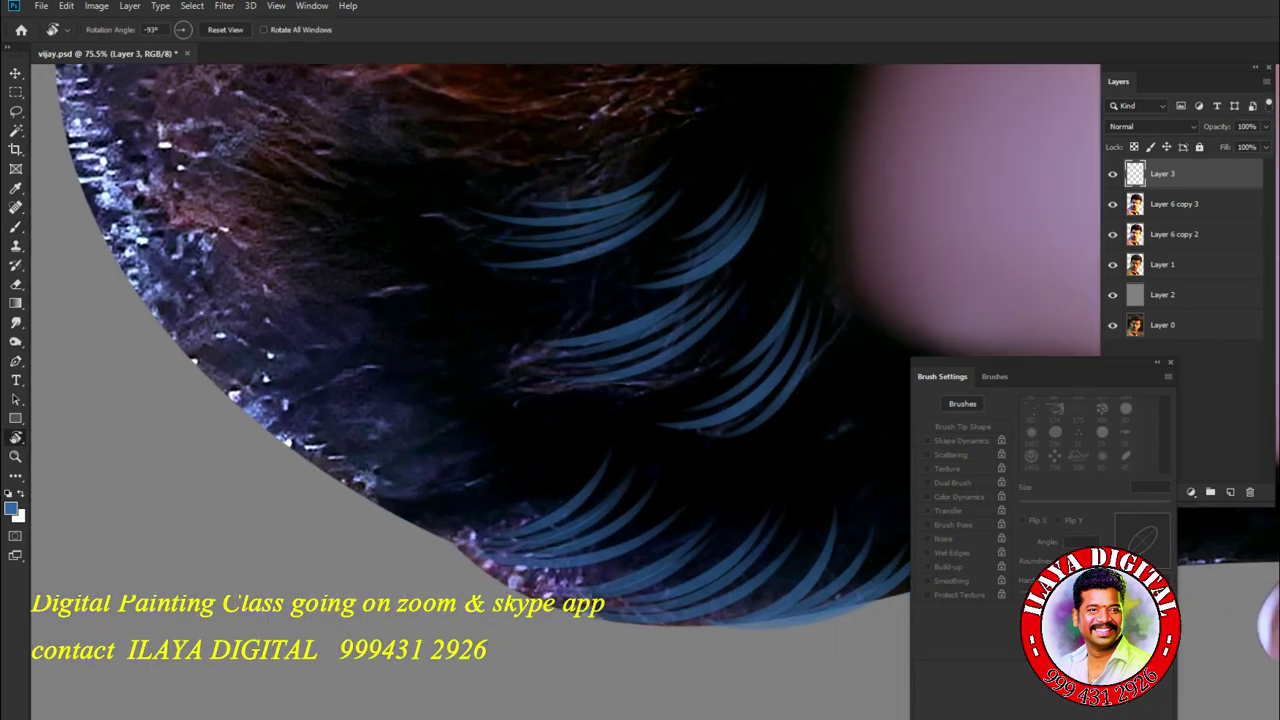
{"action": "scroll", "coordinate": [657, 400], "scroll_direction": "up", "scroll_amount": 3}
{"action": "left_click_drag", "start_coordinate": [640, 380], "coordinate": [590, 445]}
{"action": "scroll", "coordinate": [570, 390], "scroll_direction": "up", "scroll_amount": 3}
{"action": "key", "text": "b"}
{"action": "left_click_drag", "start_coordinate": [165, 325], "coordinate": [465, 545]}
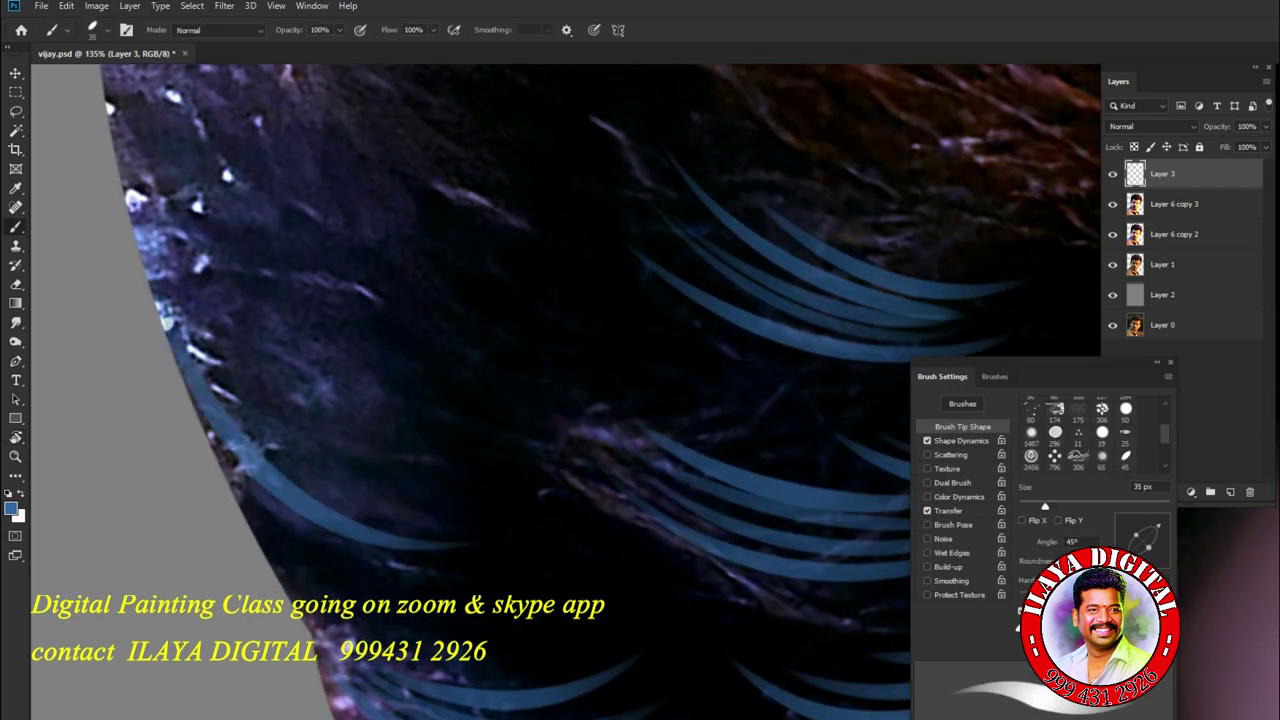
{"action": "left_click_drag", "start_coordinate": [188, 338], "coordinate": [414, 500]}
{"action": "left_click_drag", "start_coordinate": [188, 334], "coordinate": [444, 462]}
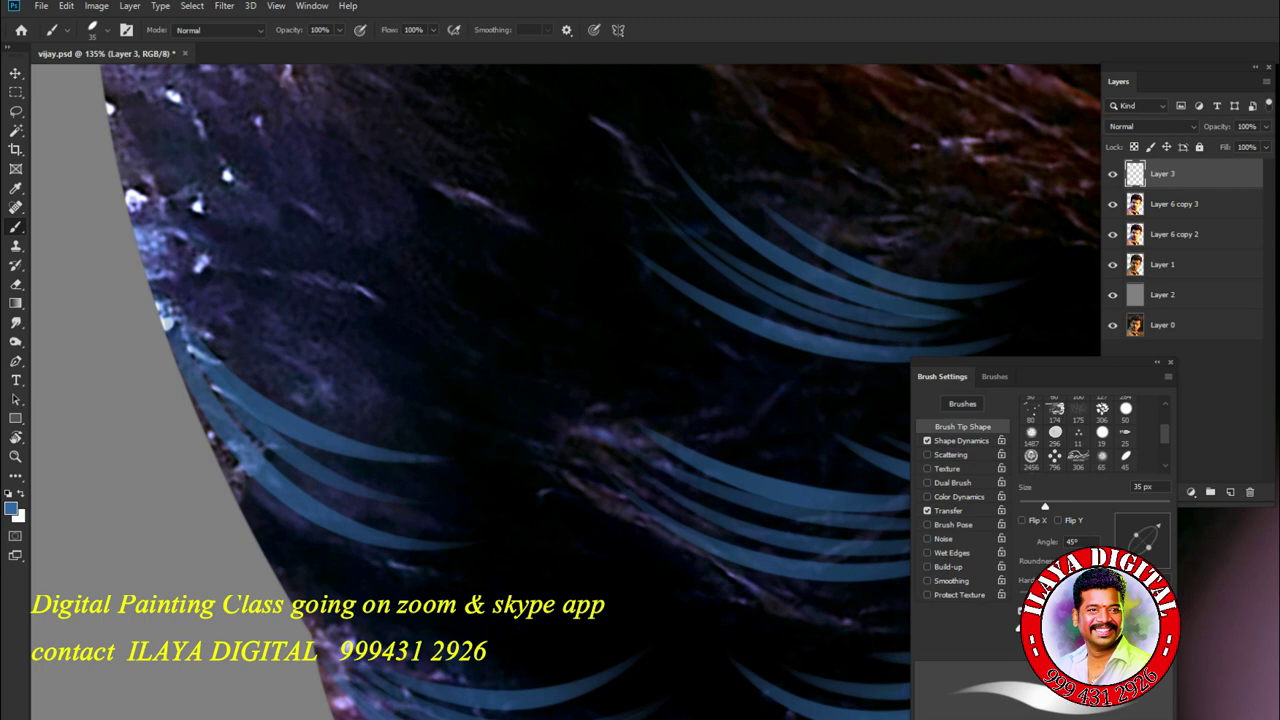
{"action": "left_click_drag", "start_coordinate": [168, 290], "coordinate": [448, 408]}
- Fill the gap between the new edge cluster and the light purple patch with three shorter blue strands
{"action": "mouse_move", "coordinate": [245, 498]}
{"action": "left_mouse_down"}
{"action": "mouse_move", "coordinate": [370, 598]}
{"action": "mouse_move", "coordinate": [510, 640]}
{"action": "left_mouse_up"}
{"action": "left_click_drag", "start_coordinate": [302, 534], "coordinate": [506, 586]}
{"action": "left_click_drag", "start_coordinate": [334, 570], "coordinate": [474, 606]}
- Paint an arched cluster of five blue strands in the dark upper hair, above the newest edge strands
{"action": "scroll", "coordinate": [570, 390], "scroll_direction": "up", "scroll_amount": 5}
{"action": "mouse_move", "coordinate": [169, 418]}
{"action": "left_mouse_down"}
{"action": "mouse_move", "coordinate": [378, 510]}
{"action": "mouse_move", "coordinate": [440, 600]}
{"action": "left_mouse_up"}
{"action": "left_click_drag", "start_coordinate": [190, 396], "coordinate": [478, 526]}
{"action": "left_click_drag", "start_coordinate": [210, 406], "coordinate": [464, 564]}
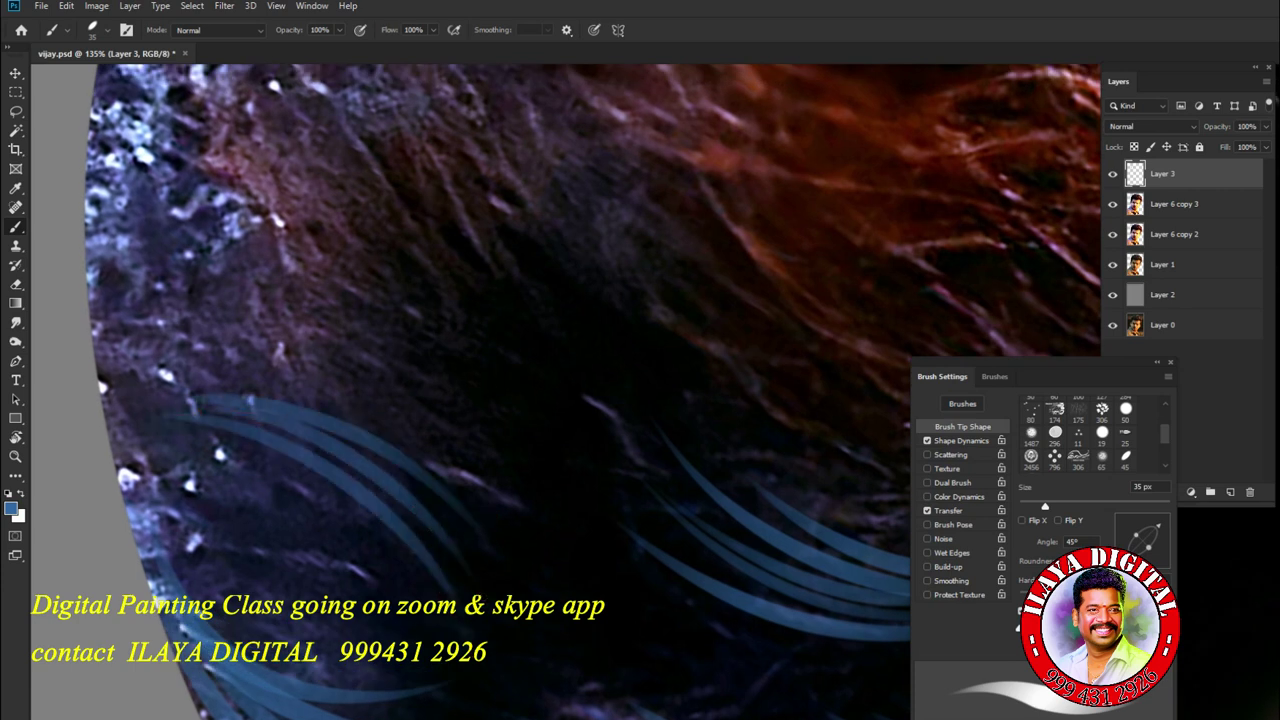
{"action": "left_click_drag", "start_coordinate": [216, 366], "coordinate": [506, 498]}
{"action": "mouse_move", "coordinate": [266, 392]}
{"action": "left_mouse_down"}
{"action": "mouse_move", "coordinate": [458, 456]}
{"action": "mouse_move", "coordinate": [494, 516]}
{"action": "left_mouse_up"}
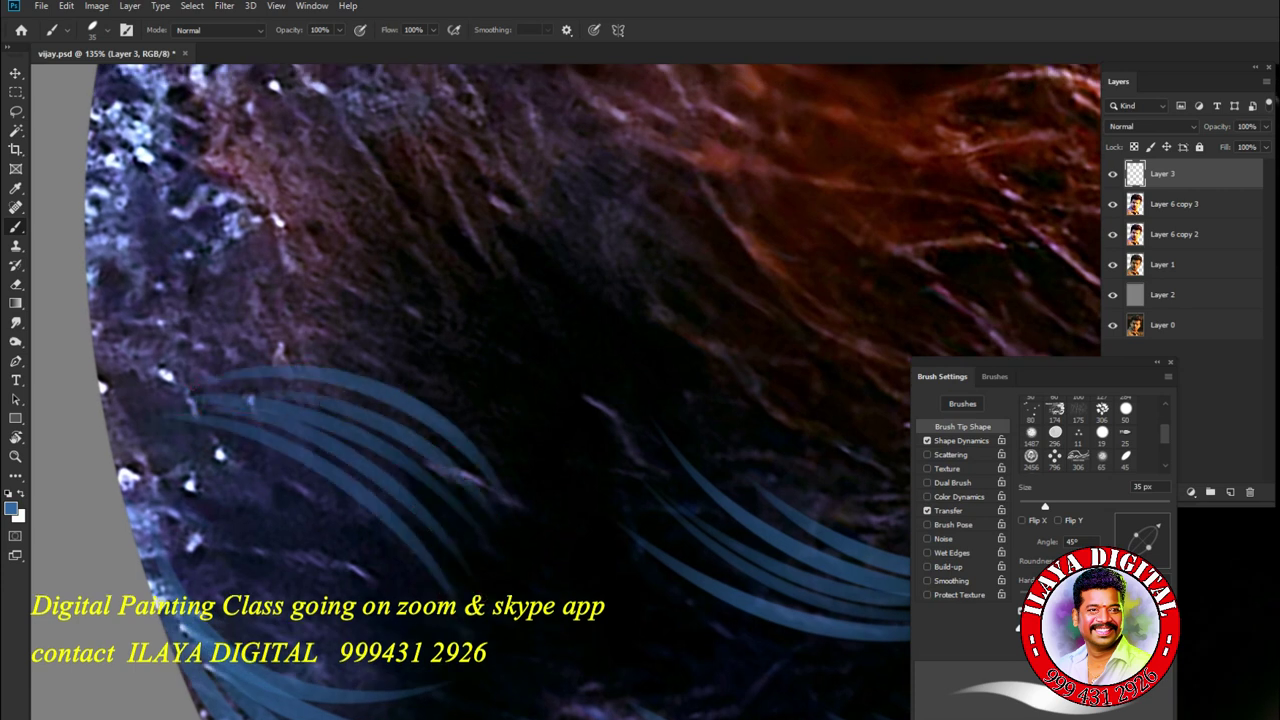
- Paint three curved blue strands along the outer edge between the arched cluster and the edge cluster below it
{"action": "scroll", "coordinate": [570, 390], "scroll_direction": "down", "scroll_amount": 4}
{"action": "mouse_move", "coordinate": [92, 178]}
{"action": "left_mouse_down"}
{"action": "mouse_move", "coordinate": [104, 218]}
{"action": "mouse_move", "coordinate": [304, 362]}
{"action": "mouse_move", "coordinate": [256, 316]}
{"action": "left_mouse_up"}
{"action": "left_click_drag", "start_coordinate": [152, 212], "coordinate": [290, 282]}
{"action": "left_click_drag", "start_coordinate": [128, 286], "coordinate": [366, 420]}
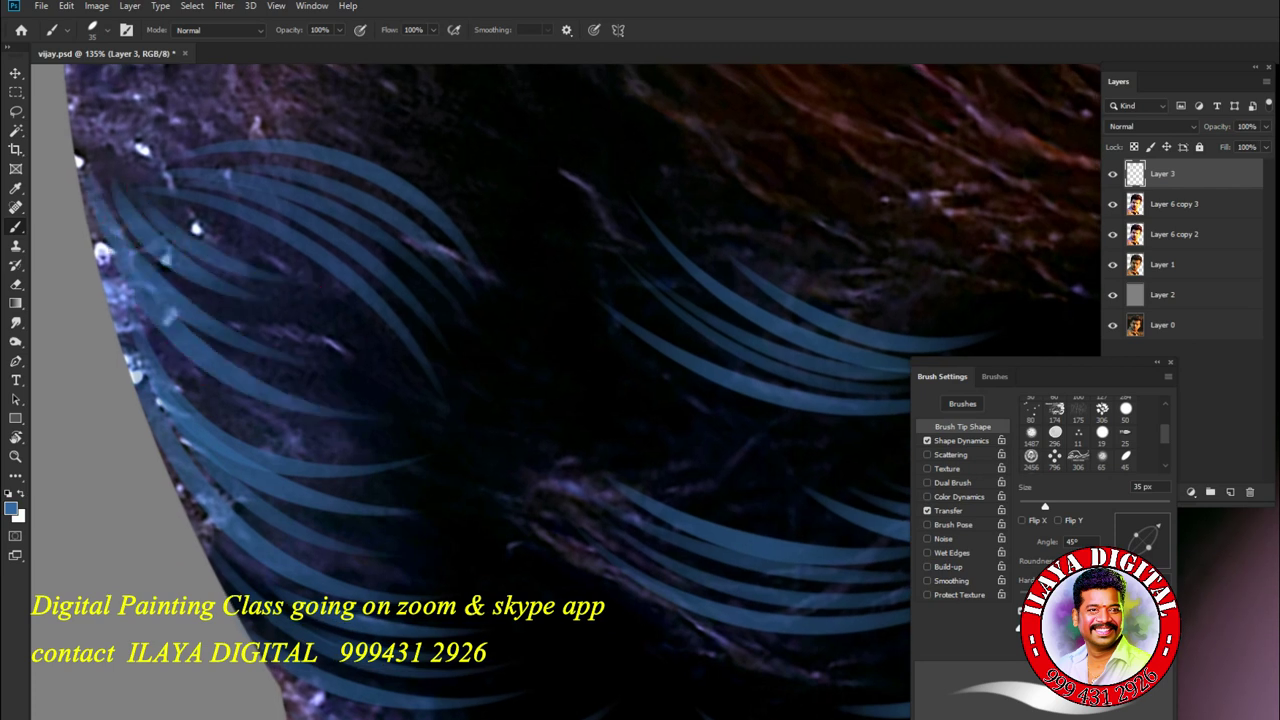
- With the canvas rotated to about 15°, paint a long curved blue strand where the dark hair meets the reddish hair
{"action": "scroll", "coordinate": [570, 390], "scroll_direction": "up", "scroll_amount": 5}
{"action": "scroll", "coordinate": [570, 390], "scroll_direction": "down", "scroll_amount": 8}
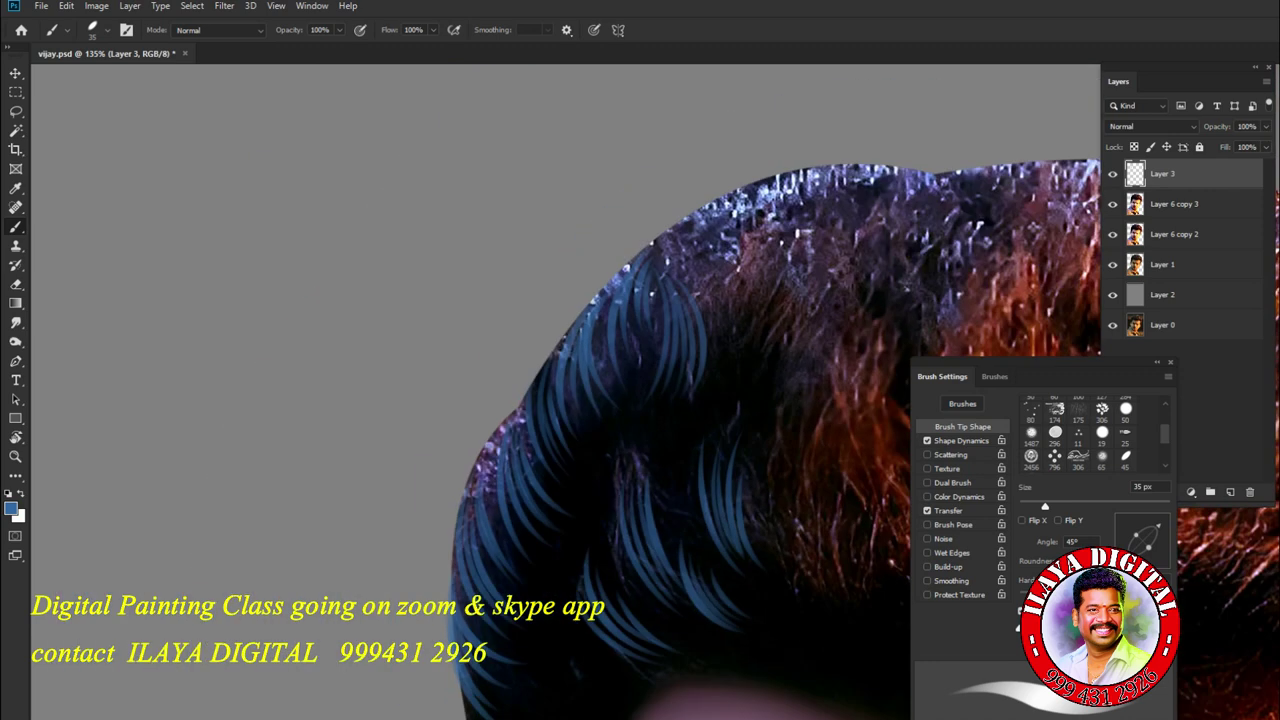
{"action": "scroll", "coordinate": [570, 390], "scroll_direction": "up", "scroll_amount": 4}
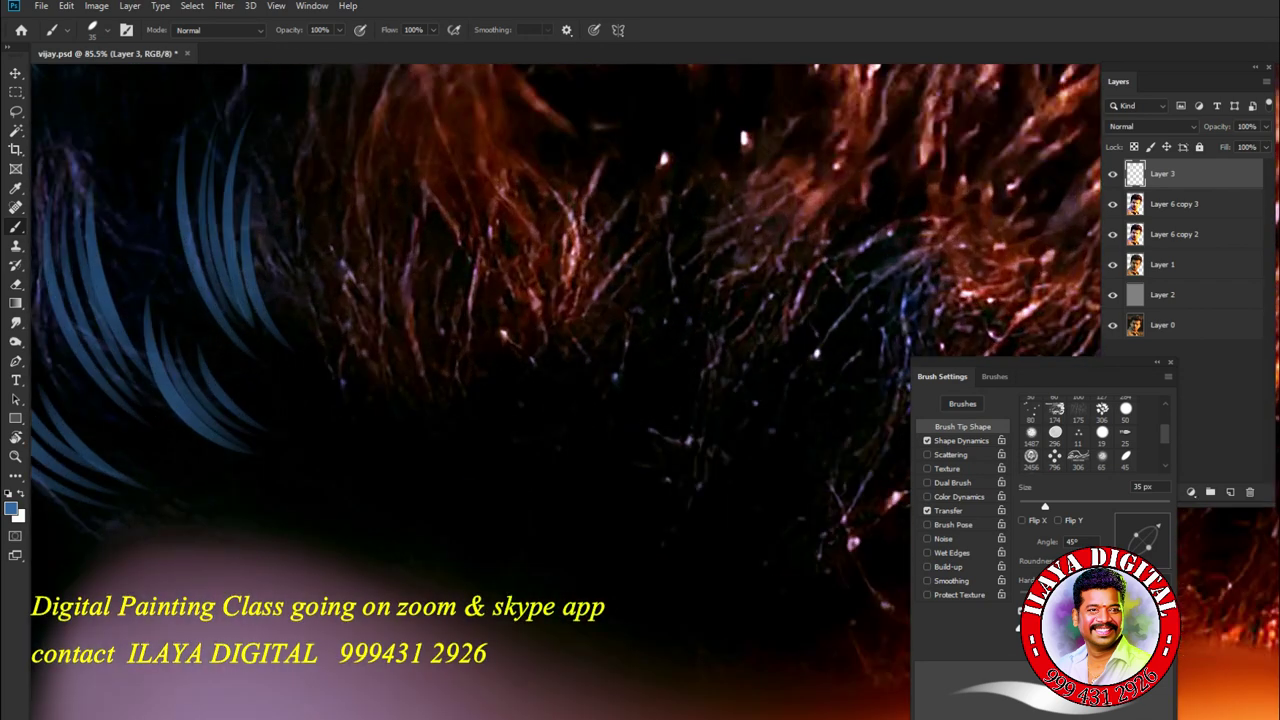
{"action": "key", "text": "r"}
{"action": "left_click_drag", "start_coordinate": [780, 300], "coordinate": [830, 380]}
{"action": "scroll", "coordinate": [566, 392], "scroll_direction": "up", "scroll_amount": 2}
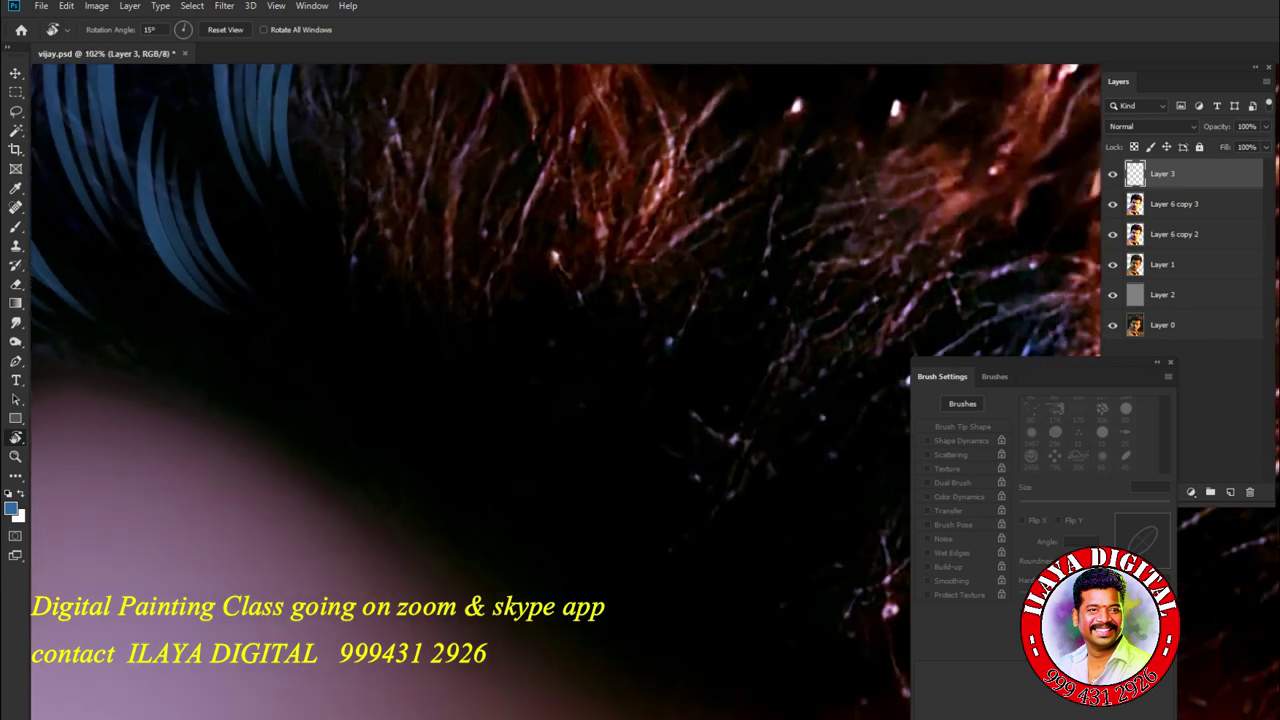
{"action": "key", "text": "b"}
{"action": "left_click_drag", "start_coordinate": [380, 298], "coordinate": [415, 598]}
{"action": "key", "text": "ctrl+z"}
{"action": "mouse_move", "coordinate": [378, 312]}
{"action": "left_mouse_down"}
{"action": "mouse_move", "coordinate": [350, 500]}
{"action": "mouse_move", "coordinate": [408, 612]}
{"action": "left_mouse_up"}
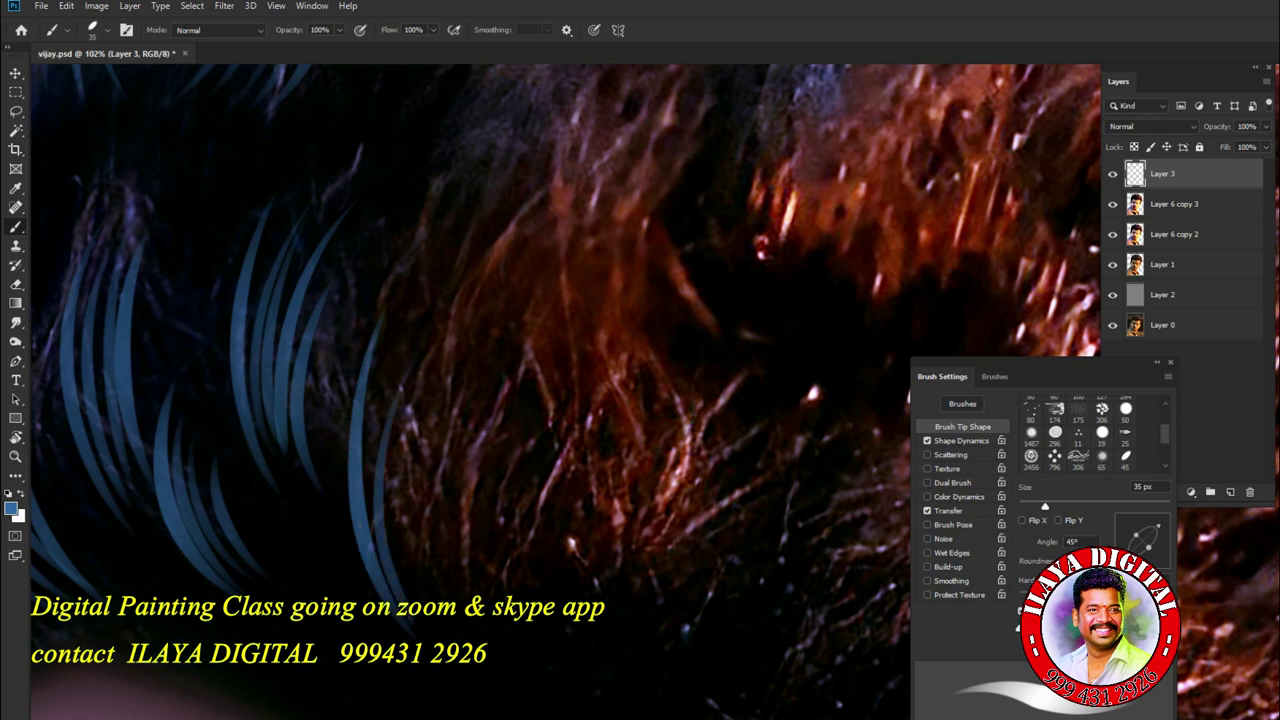
- Try two differently curved companion strands beside the long strand at the reddish hair, and undo each one
{"action": "left_click_drag", "start_coordinate": [436, 392], "coordinate": [412, 620]}
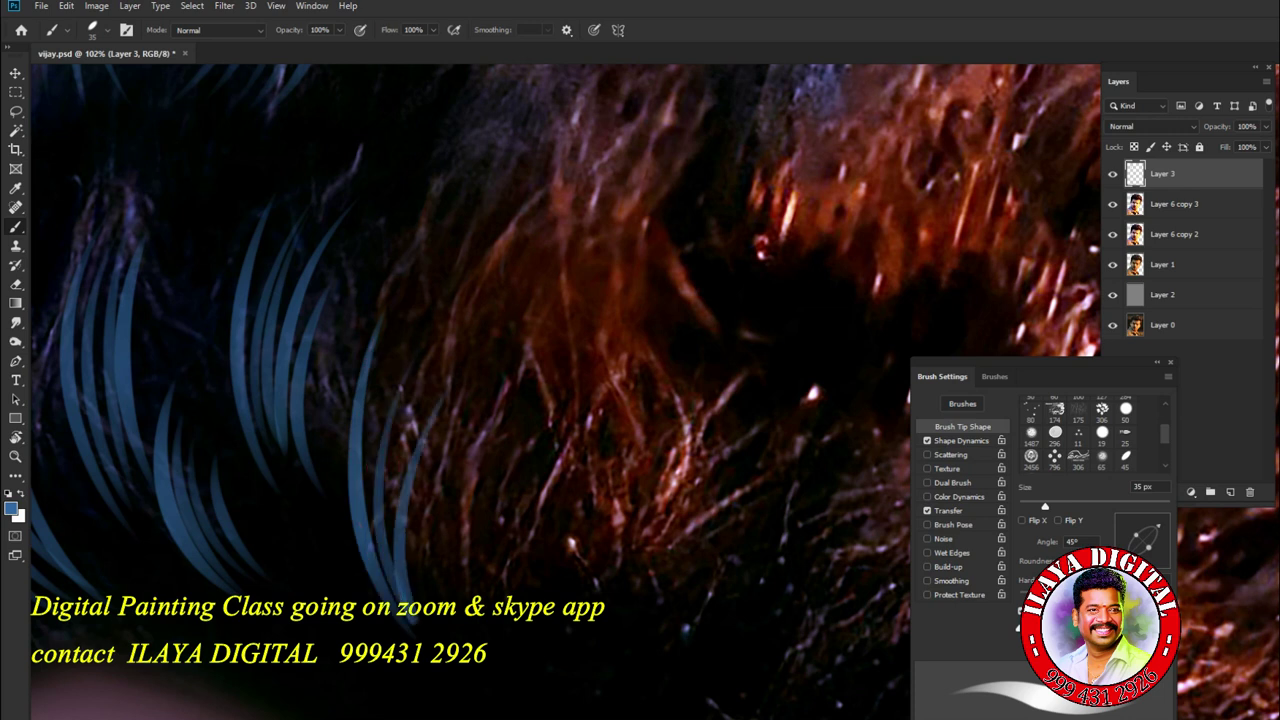
{"action": "key", "text": "ctrl+z"}
{"action": "left_click_drag", "start_coordinate": [418, 622], "coordinate": [381, 322]}
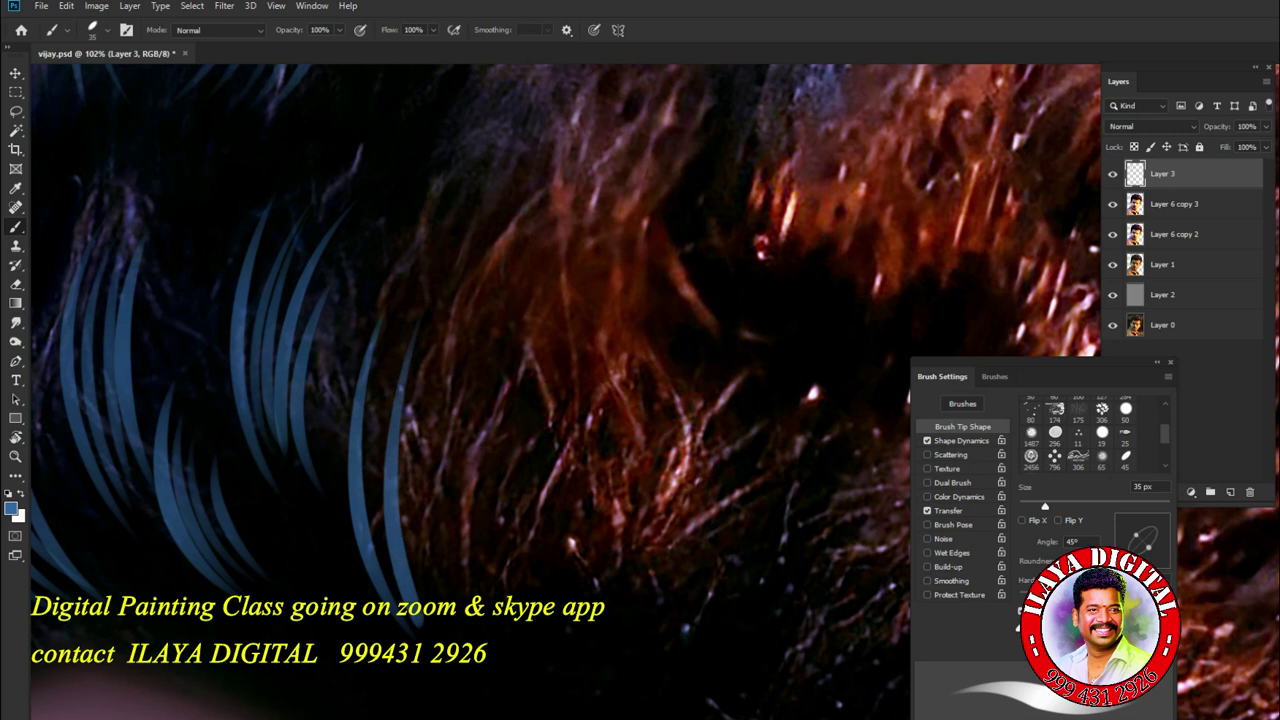
{"action": "key", "text": "ctrl+z"}
- Paint two more strands beside the long one and two thin upswept blue strands farther into the reddish hair
{"action": "mouse_move", "coordinate": [412, 606]}
{"action": "left_mouse_down"}
{"action": "mouse_move", "coordinate": [380, 420]}
{"action": "mouse_move", "coordinate": [352, 362]}
{"action": "left_mouse_up"}
{"action": "left_click_drag", "start_coordinate": [408, 584], "coordinate": [383, 318]}
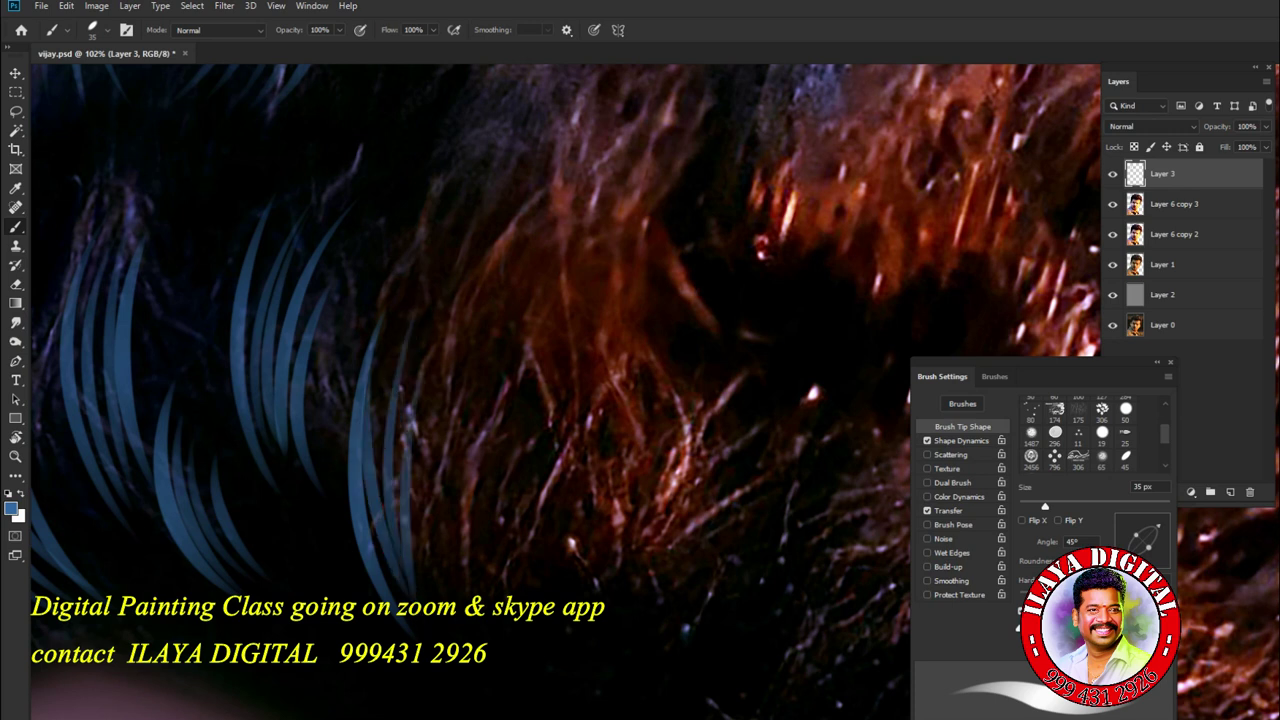
{"action": "left_click_drag", "start_coordinate": [468, 598], "coordinate": [532, 364]}
{"action": "left_click_drag", "start_coordinate": [462, 582], "coordinate": [494, 374]}
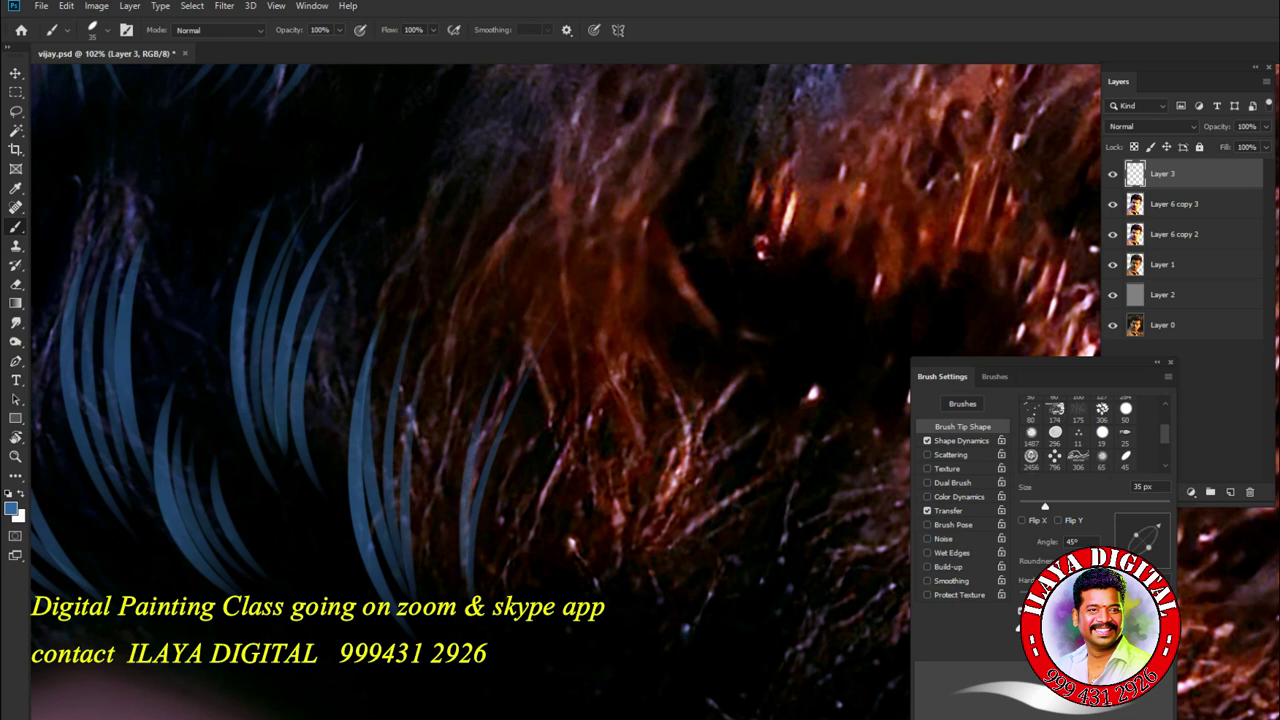
- Continue the upswept blue strands into the reddish hair with a fanned cluster and another curved group just beyond it
{"action": "left_click_drag", "start_coordinate": [456, 556], "coordinate": [494, 322]}
{"action": "mouse_move", "coordinate": [506, 590]}
{"action": "left_mouse_down"}
{"action": "mouse_move", "coordinate": [588, 428]}
{"action": "mouse_move", "coordinate": [602, 368]}
{"action": "left_mouse_up"}
{"action": "left_click_drag", "start_coordinate": [496, 580], "coordinate": [592, 354]}
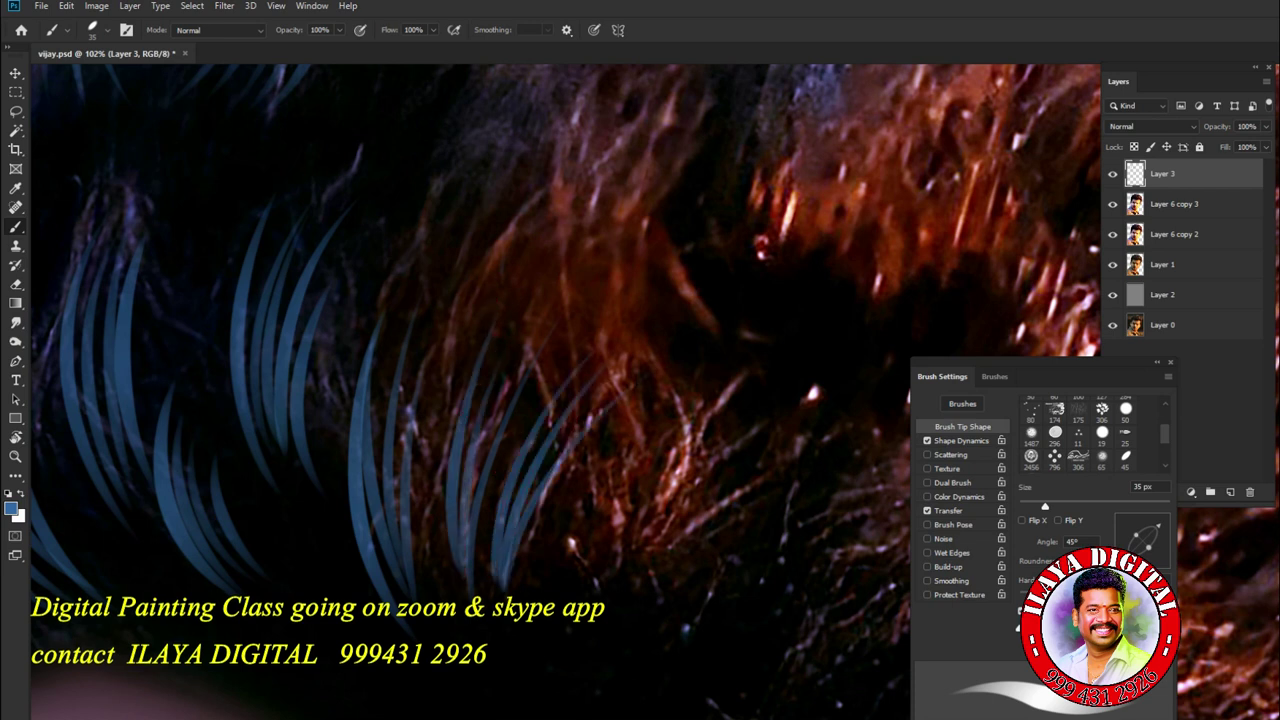
{"action": "left_click_drag", "start_coordinate": [600, 400], "coordinate": [440, 367]}
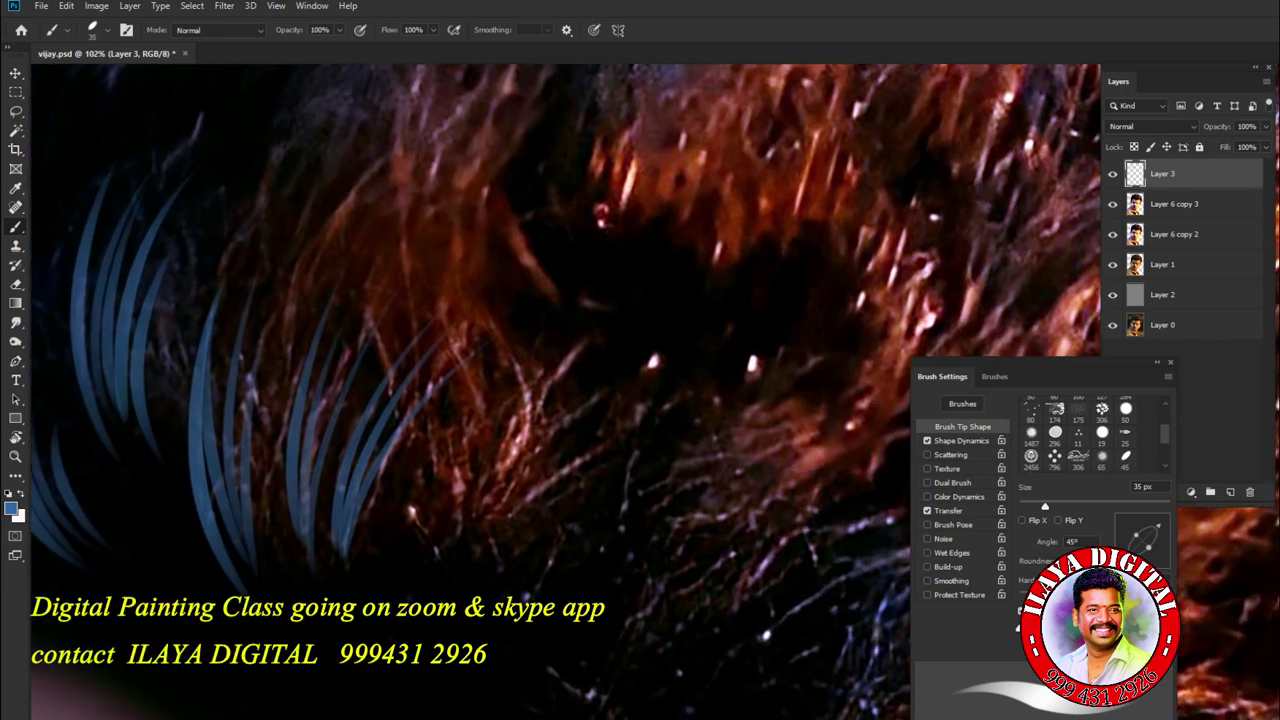
{"action": "left_click_drag", "start_coordinate": [440, 555], "coordinate": [486, 300]}
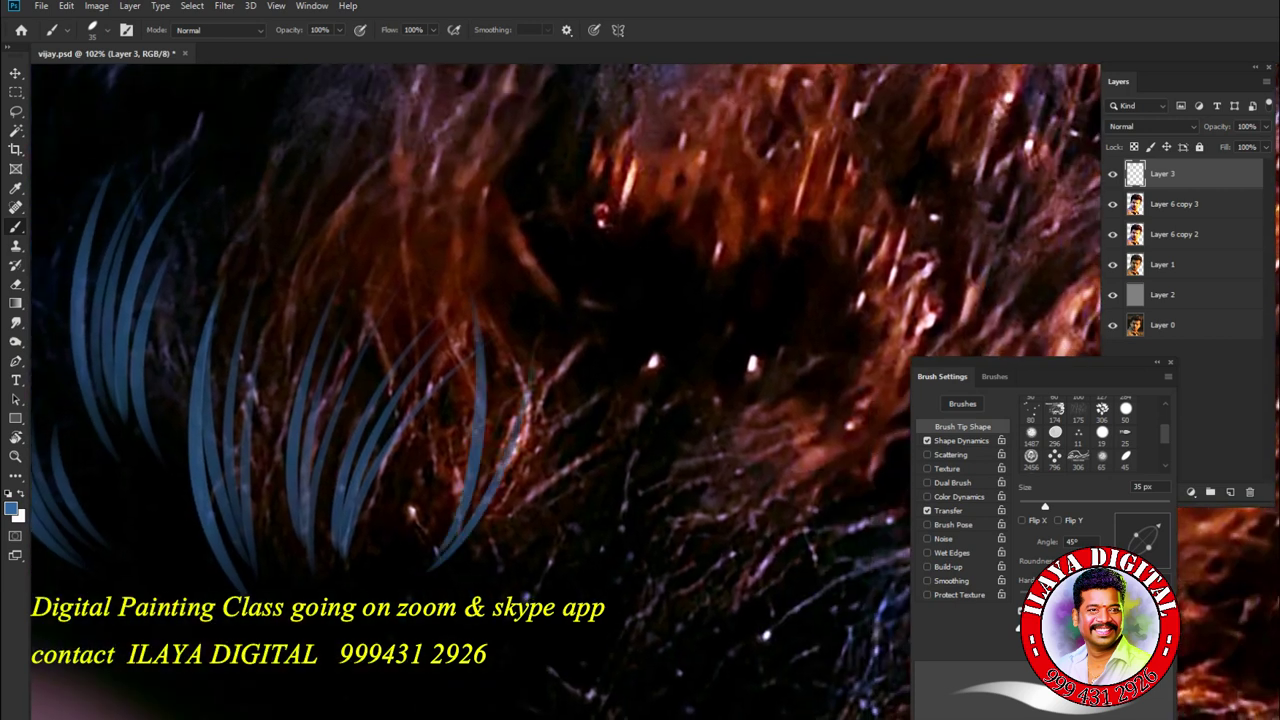
{"action": "left_click_drag", "start_coordinate": [472, 518], "coordinate": [500, 292]}
- With the canvas rotated to about -25°, paint a cluster of short curved blue strands in the dark hair above the arched outer-edge cluster
{"action": "scroll", "coordinate": [560, 390], "scroll_direction": "down", "scroll_amount": 5}
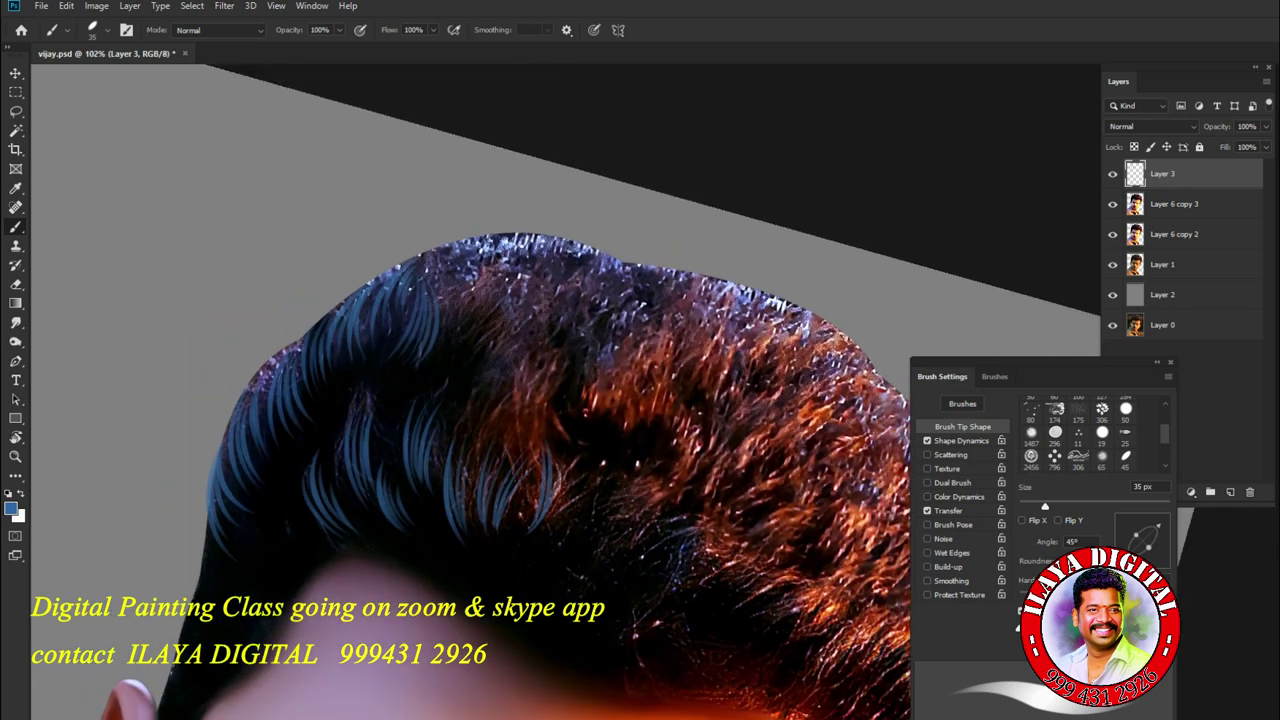
{"action": "scroll", "coordinate": [560, 390], "scroll_direction": "up", "scroll_amount": 2}
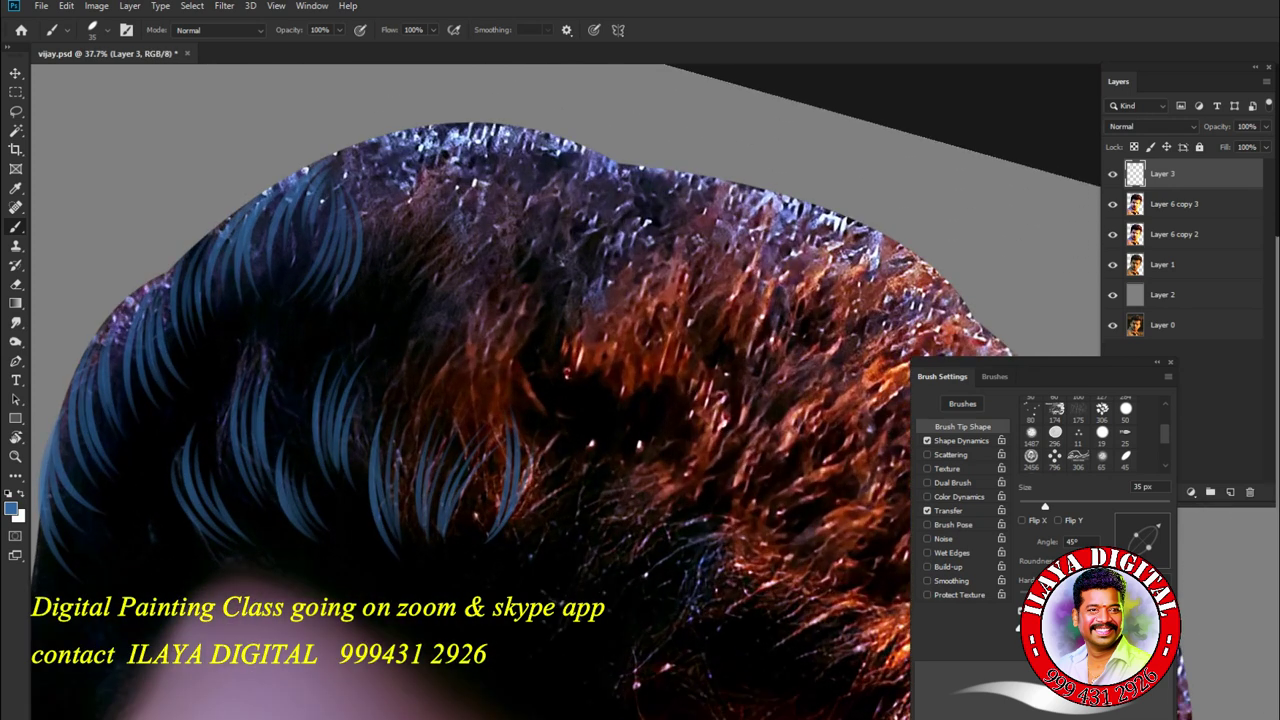
{"action": "scroll", "coordinate": [560, 390], "scroll_direction": "down", "scroll_amount": 4}
{"action": "scroll", "coordinate": [560, 390], "scroll_direction": "up", "scroll_amount": 4}
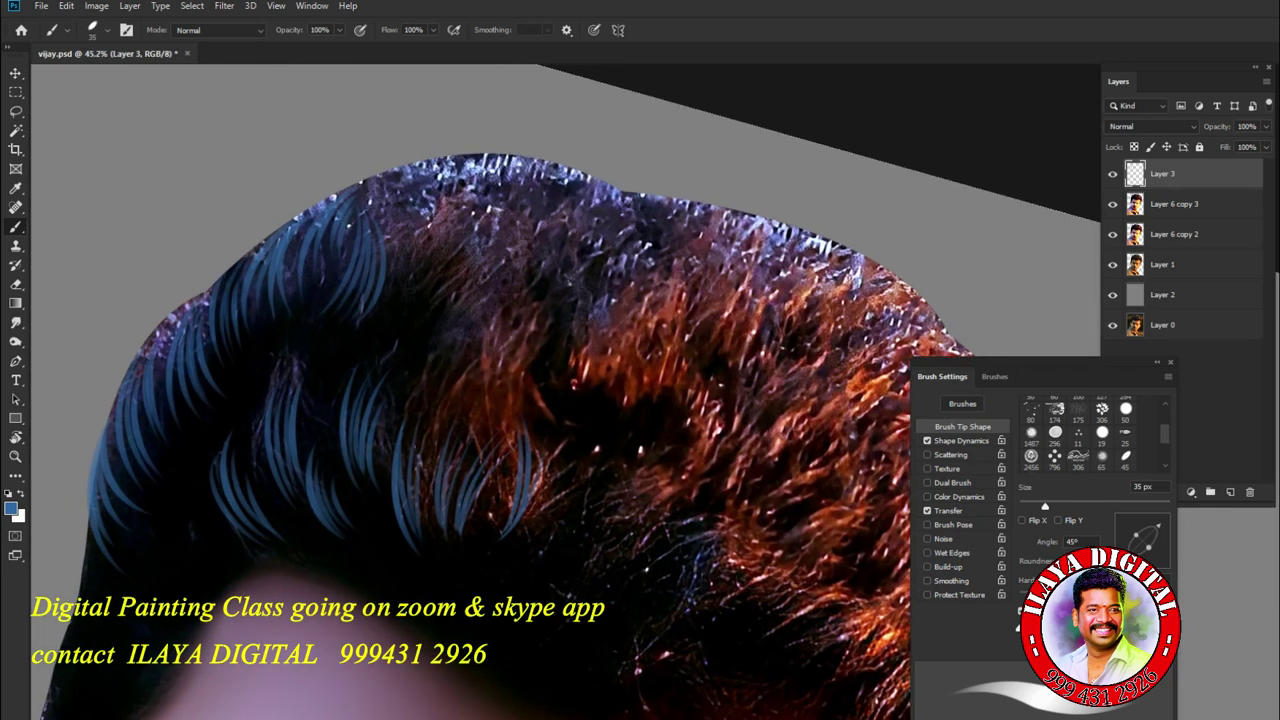
{"action": "key", "text": "r"}
{"action": "left_click_drag", "start_coordinate": [665, 410], "coordinate": [636, 390]}
{"action": "scroll", "coordinate": [665, 405], "scroll_direction": "up", "scroll_amount": 5}
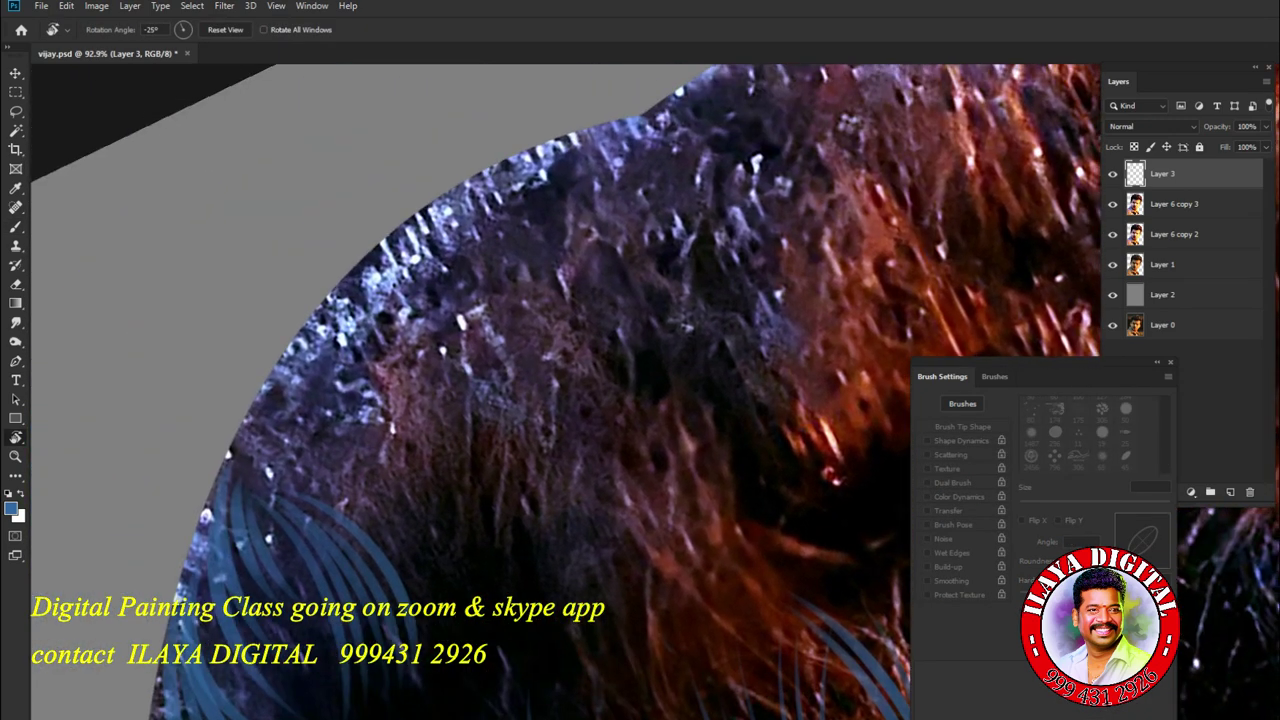
{"action": "key", "text": "b"}
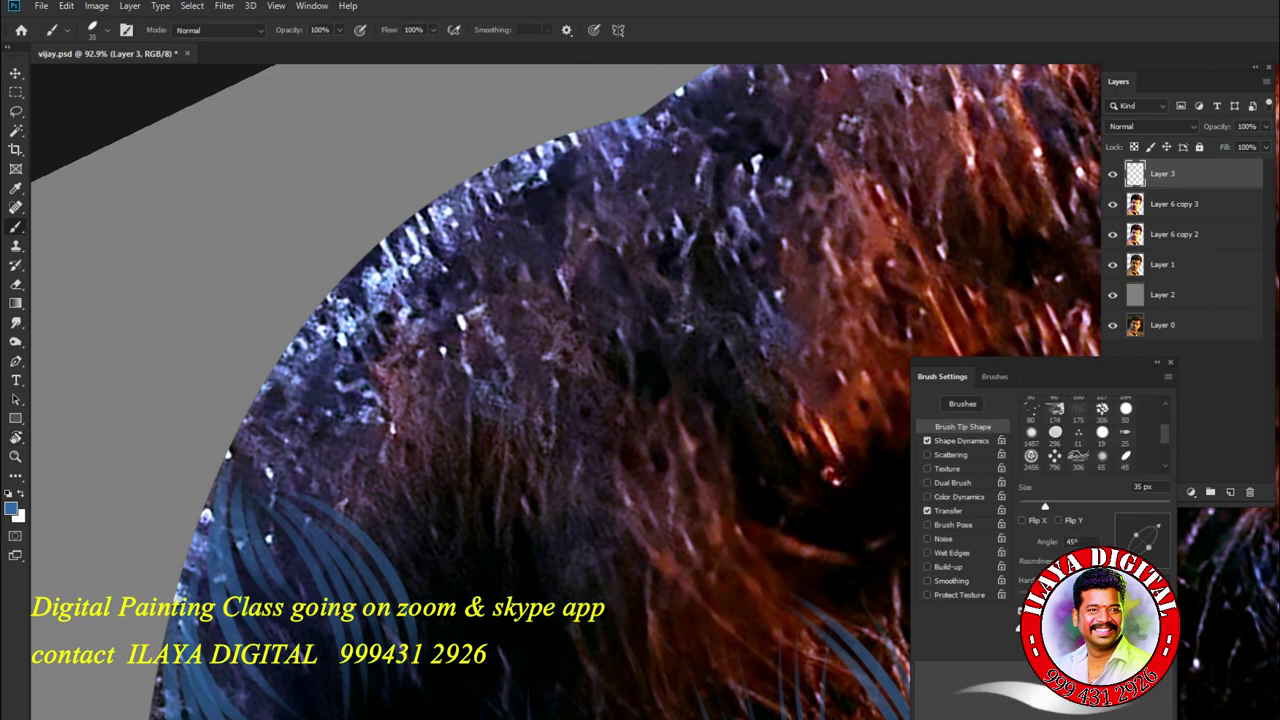
{"action": "left_click_drag", "start_coordinate": [390, 366], "coordinate": [453, 505]}
{"action": "left_click_drag", "start_coordinate": [418, 375], "coordinate": [484, 510]}
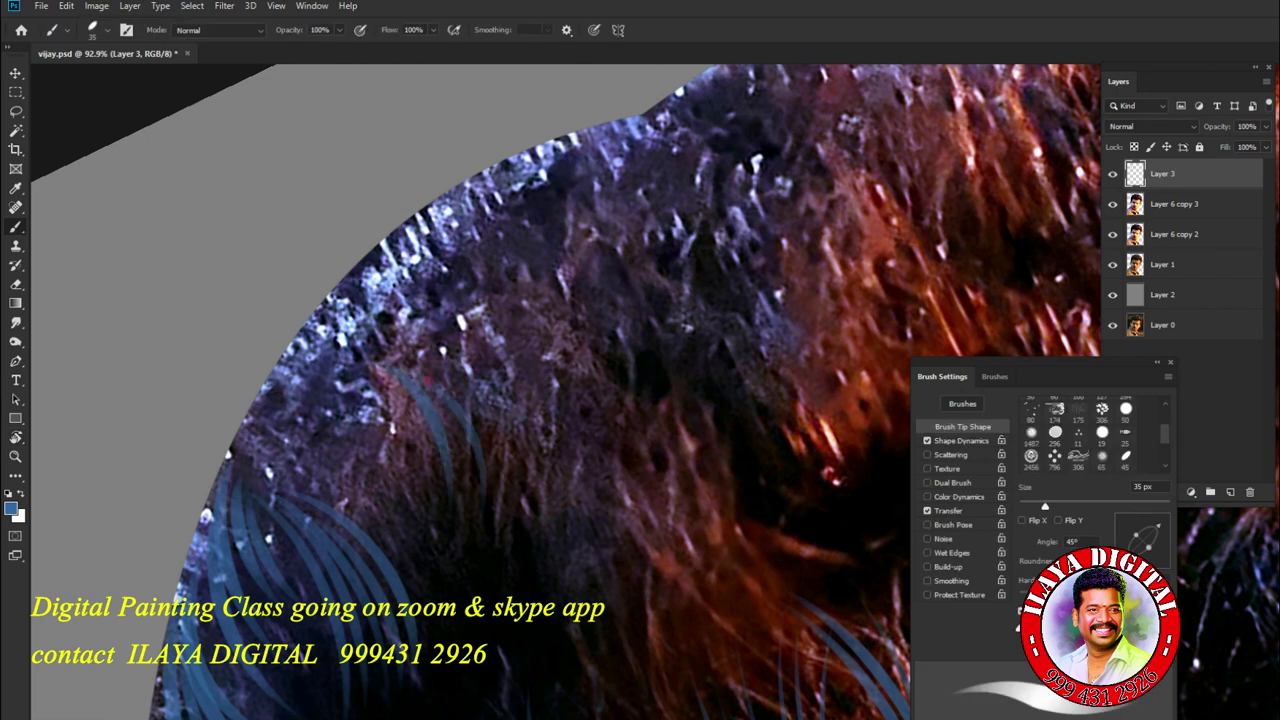
{"action": "left_click_drag", "start_coordinate": [430, 382], "coordinate": [468, 540]}
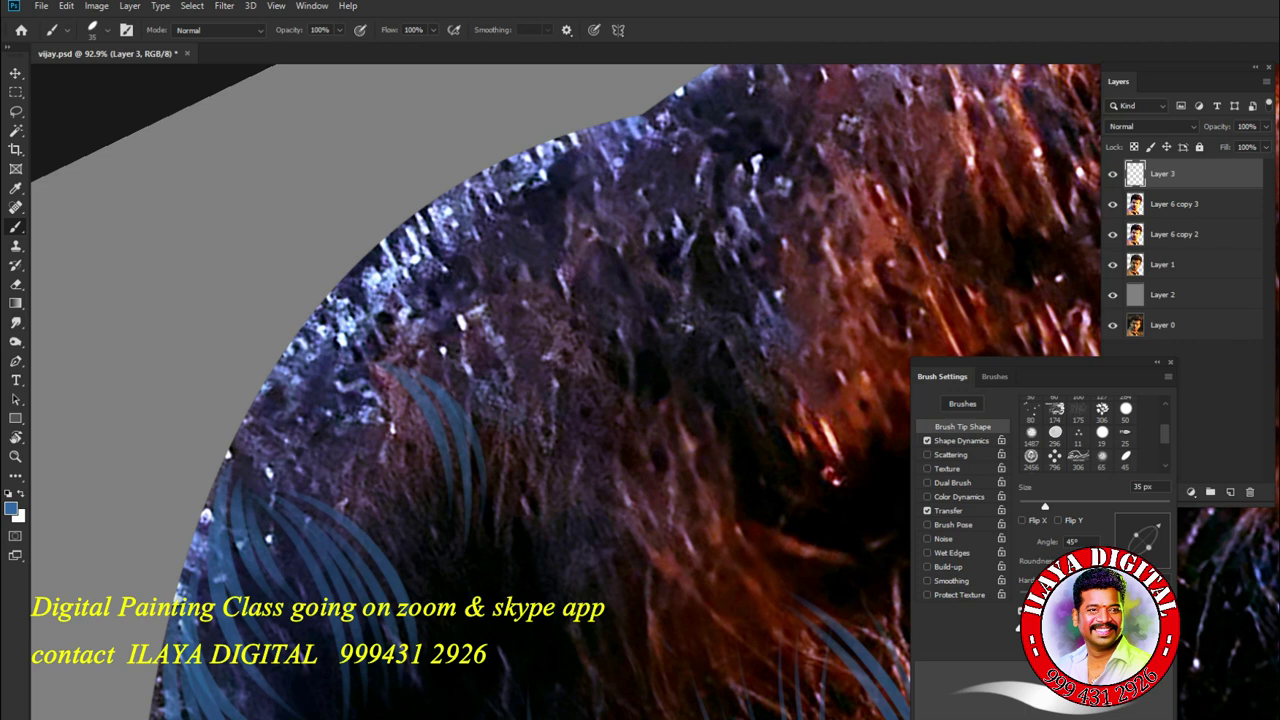
{"action": "left_click_drag", "start_coordinate": [402, 385], "coordinate": [436, 505]}
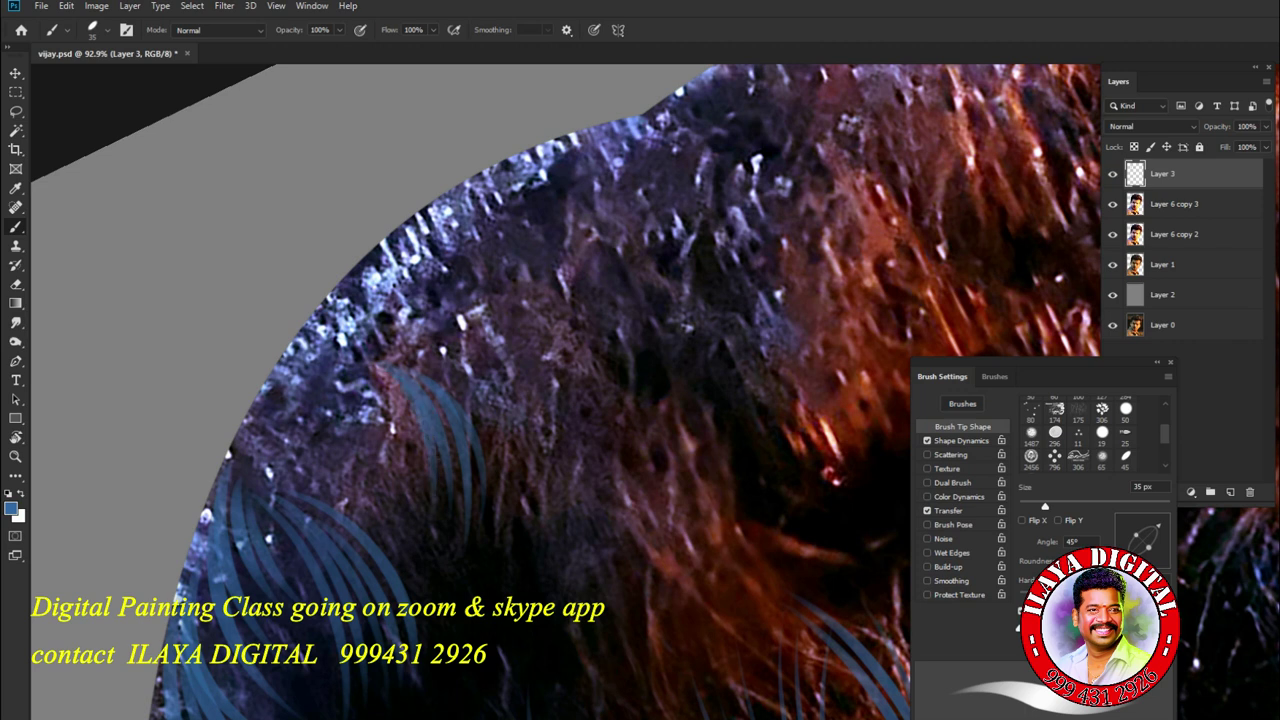
- Paint four longer curved blue strands between the new short cluster and the outer edge of the hair
{"action": "left_click_drag", "start_coordinate": [306, 388], "coordinate": [396, 542]}
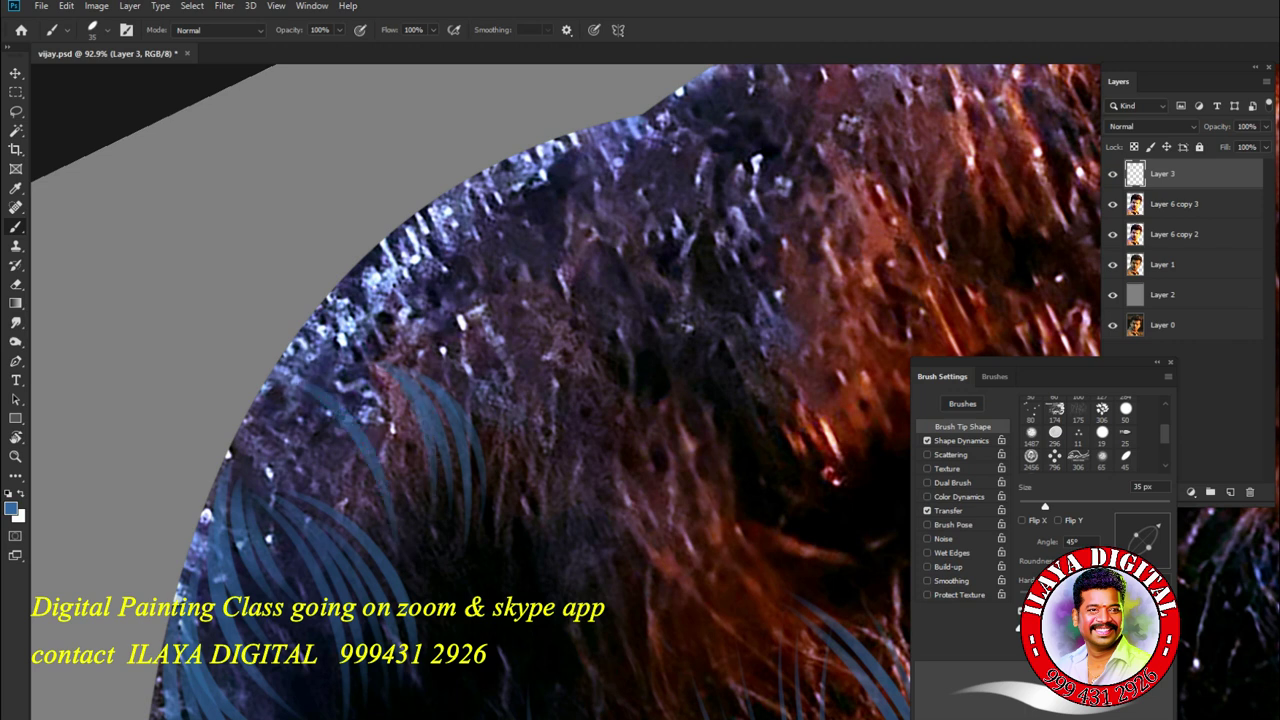
{"action": "left_click_drag", "start_coordinate": [324, 385], "coordinate": [430, 578]}
{"action": "left_click_drag", "start_coordinate": [380, 414], "coordinate": [440, 544]}
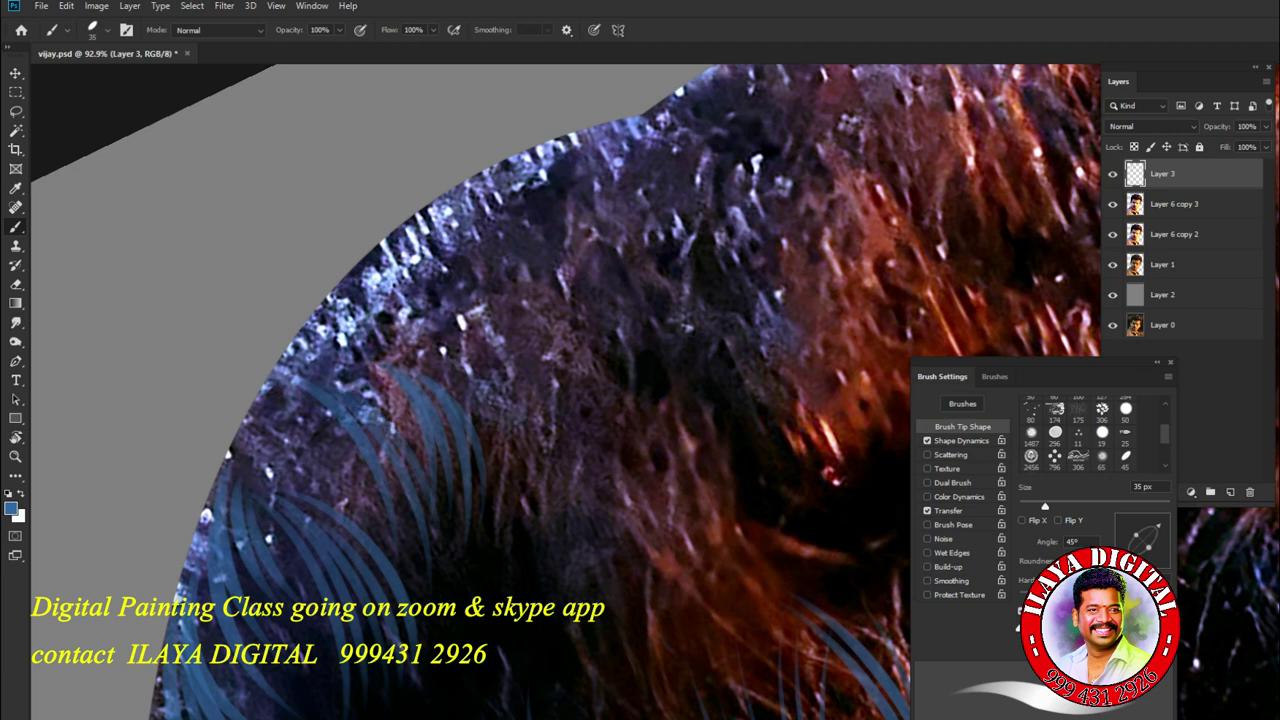
{"action": "left_click_drag", "start_coordinate": [356, 420], "coordinate": [404, 548]}
- Try two long S-curved strands in the dark hair beside the short cluster, and undo both
{"action": "mouse_move", "coordinate": [312, 396]}
{"action": "left_mouse_down"}
{"action": "mouse_move", "coordinate": [374, 500]}
{"action": "mouse_move", "coordinate": [250, 300]}
{"action": "left_mouse_up"}
{"action": "scroll", "coordinate": [560, 390], "scroll_direction": "up", "scroll_amount": 1}
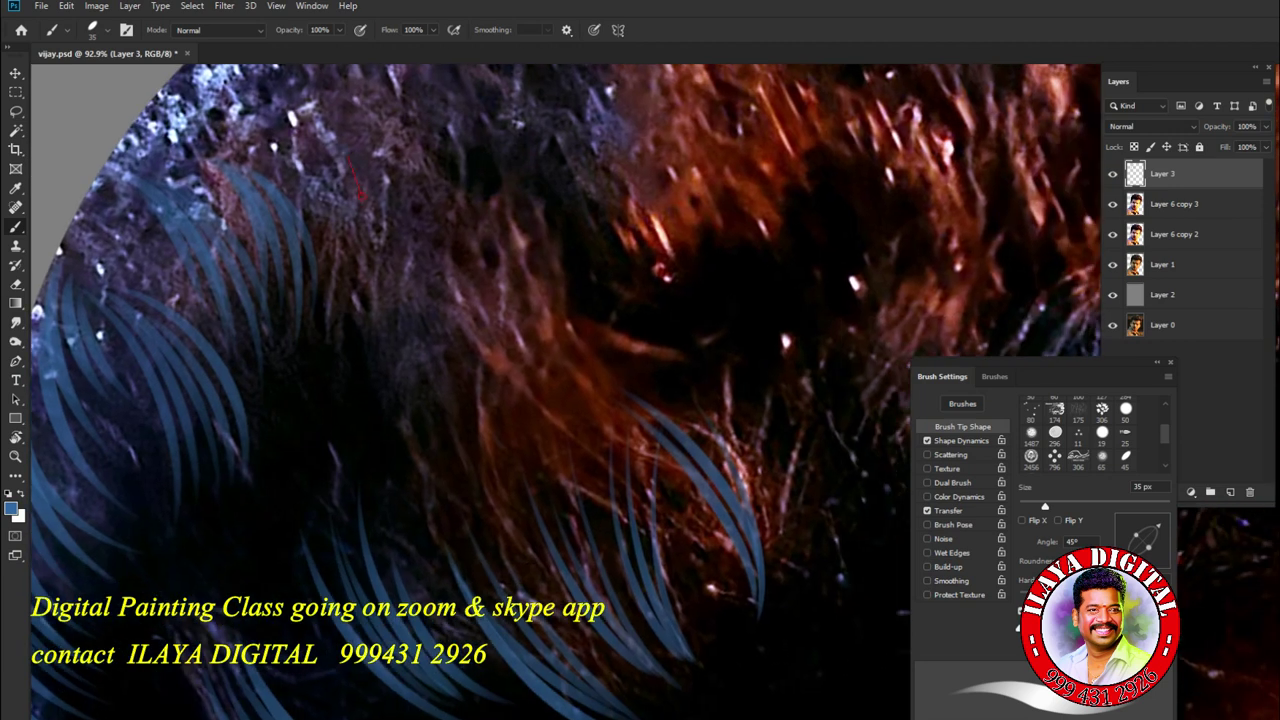
{"action": "mouse_move", "coordinate": [346, 152]}
{"action": "left_mouse_down"}
{"action": "mouse_move", "coordinate": [352, 395]}
{"action": "mouse_move", "coordinate": [396, 462]}
{"action": "left_mouse_up"}
{"action": "mouse_move", "coordinate": [360, 284]}
{"action": "left_mouse_down"}
{"action": "mouse_move", "coordinate": [370, 390]}
{"action": "mouse_move", "coordinate": [404, 446]}
{"action": "left_mouse_up"}
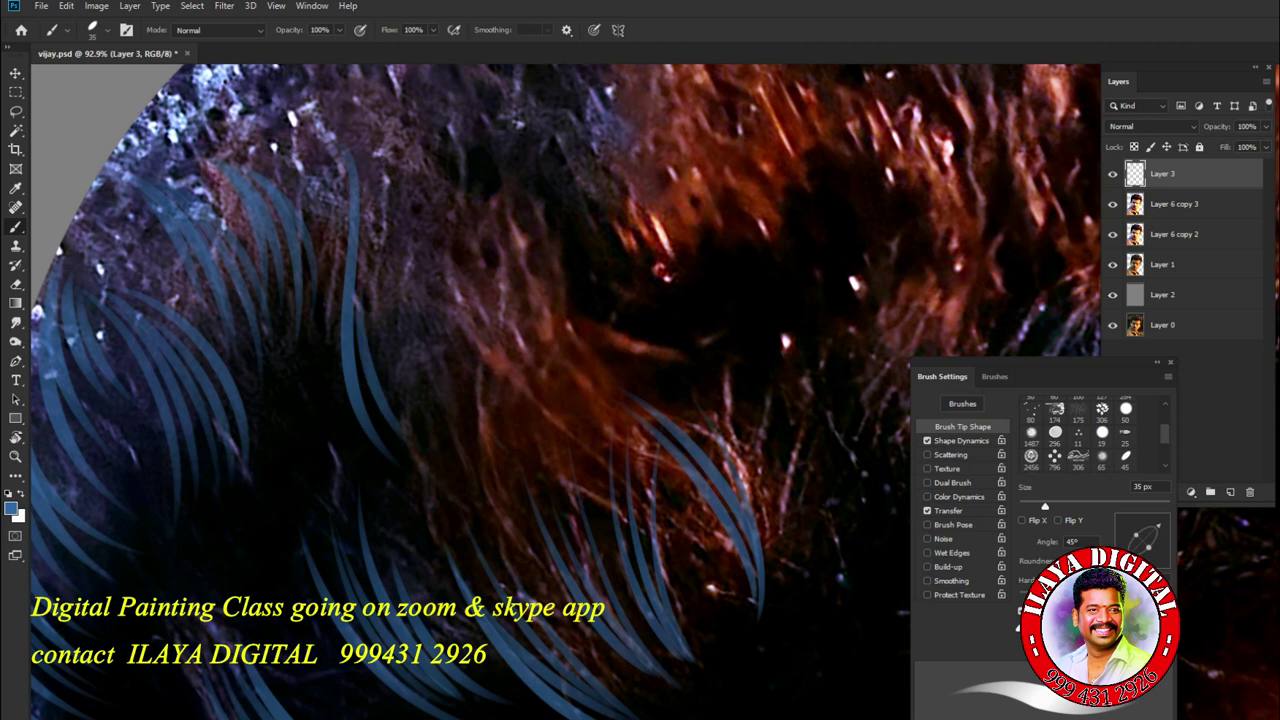
{"action": "key", "text": "ctrl+z"}
{"action": "key", "text": "ctrl+z"}
- Paint a cluster of four short arched blue strands beside the short cluster, farther from the outer edge
{"action": "left_click_drag", "start_coordinate": [328, 134], "coordinate": [364, 286]}
{"action": "left_click_drag", "start_coordinate": [330, 146], "coordinate": [354, 294]}
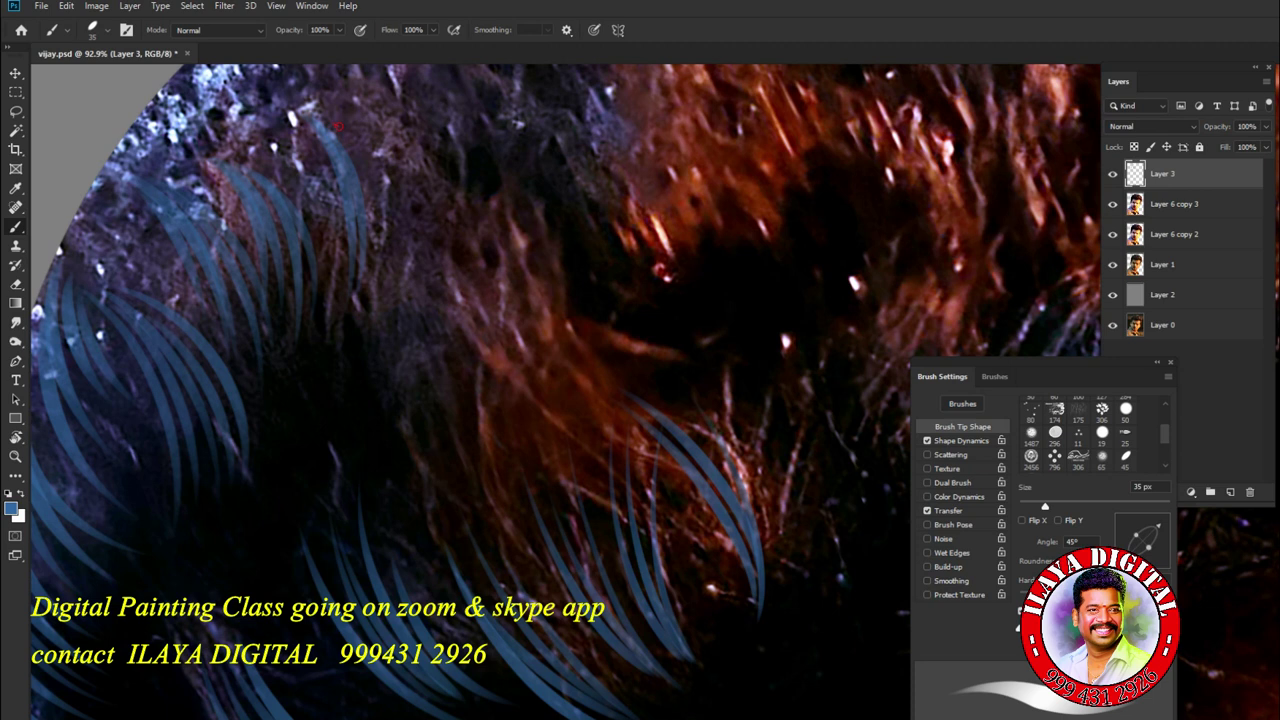
{"action": "left_click_drag", "start_coordinate": [330, 122], "coordinate": [400, 300]}
{"action": "left_click_drag", "start_coordinate": [360, 156], "coordinate": [380, 252]}
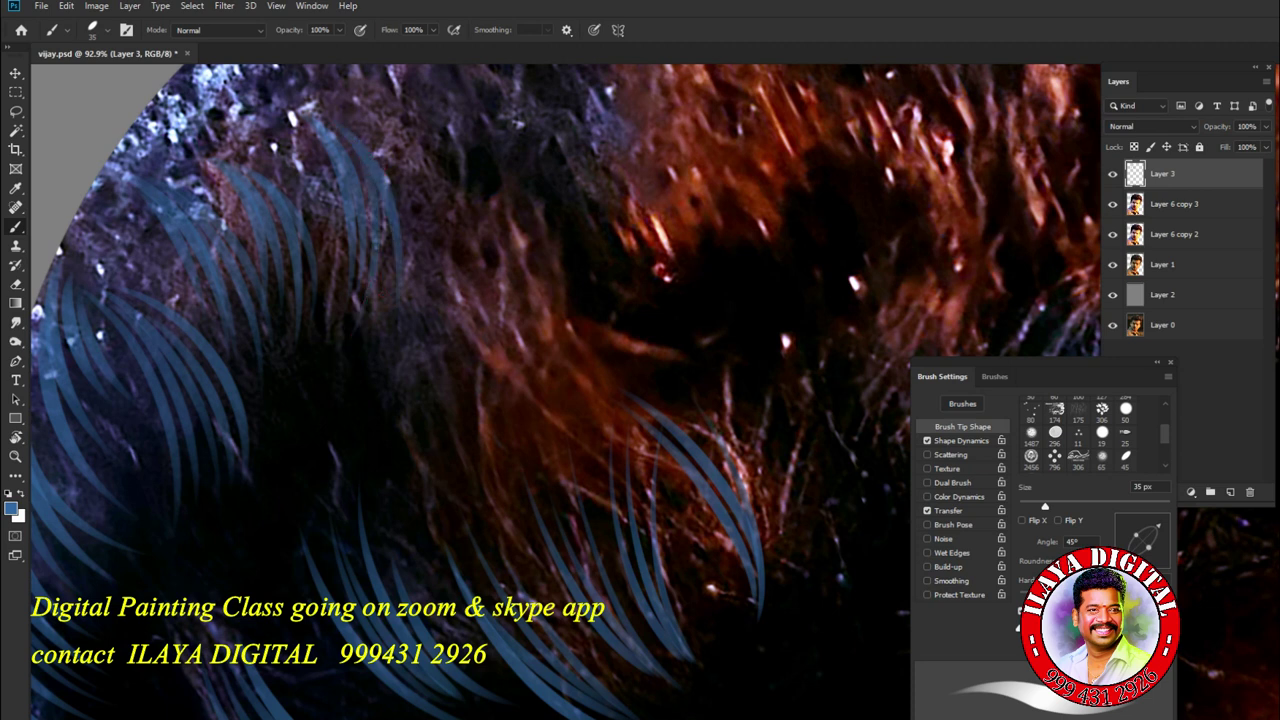
- Paint a cluster of long curved blue strands where the dark hair meets the reddish hair, undoing and redrawing one misplaced strand
{"action": "left_click_drag", "start_coordinate": [444, 278], "coordinate": [452, 514]}
{"action": "left_click_drag", "start_coordinate": [428, 366], "coordinate": [498, 542]}
{"action": "left_click_drag", "start_coordinate": [440, 300], "coordinate": [512, 512]}
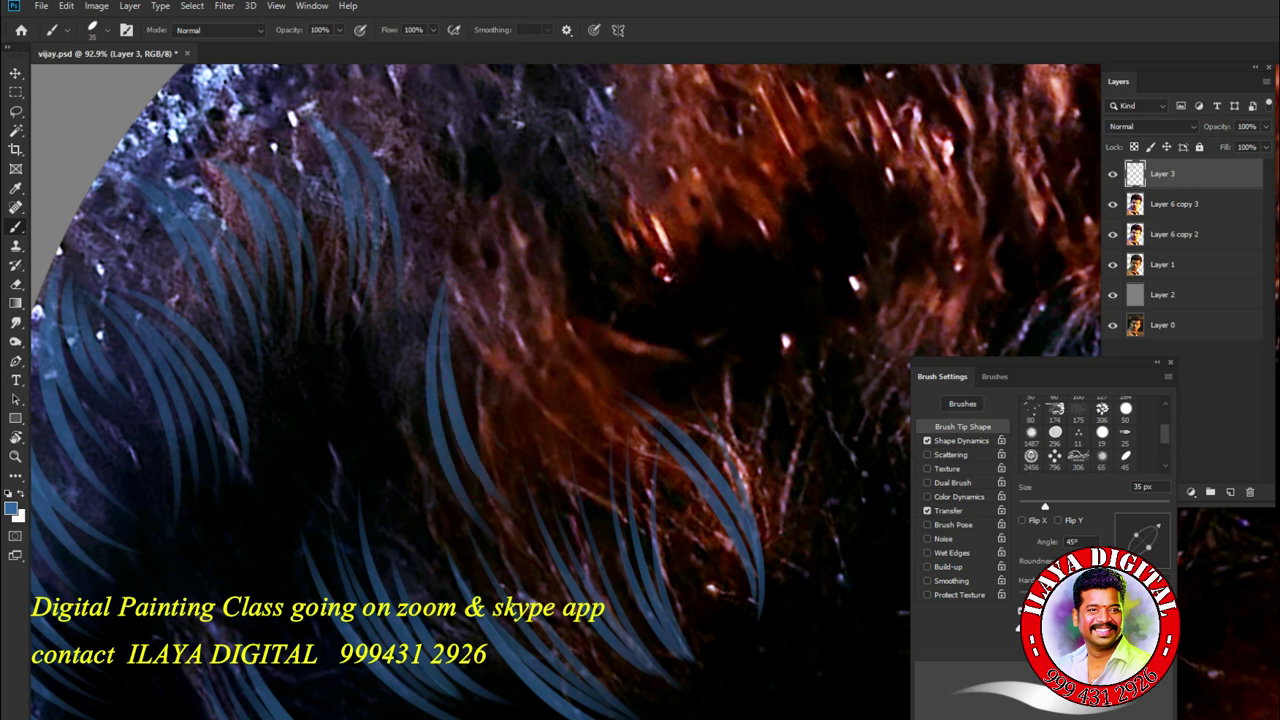
{"action": "left_click_drag", "start_coordinate": [450, 302], "coordinate": [518, 490]}
{"action": "mouse_move", "coordinate": [420, 310]}
{"action": "left_mouse_down"}
{"action": "mouse_move", "coordinate": [430, 432]}
{"action": "mouse_move", "coordinate": [460, 510]}
{"action": "left_mouse_up"}
{"action": "key", "text": "ctrl+z"}
{"action": "left_click_drag", "start_coordinate": [421, 337], "coordinate": [436, 478]}
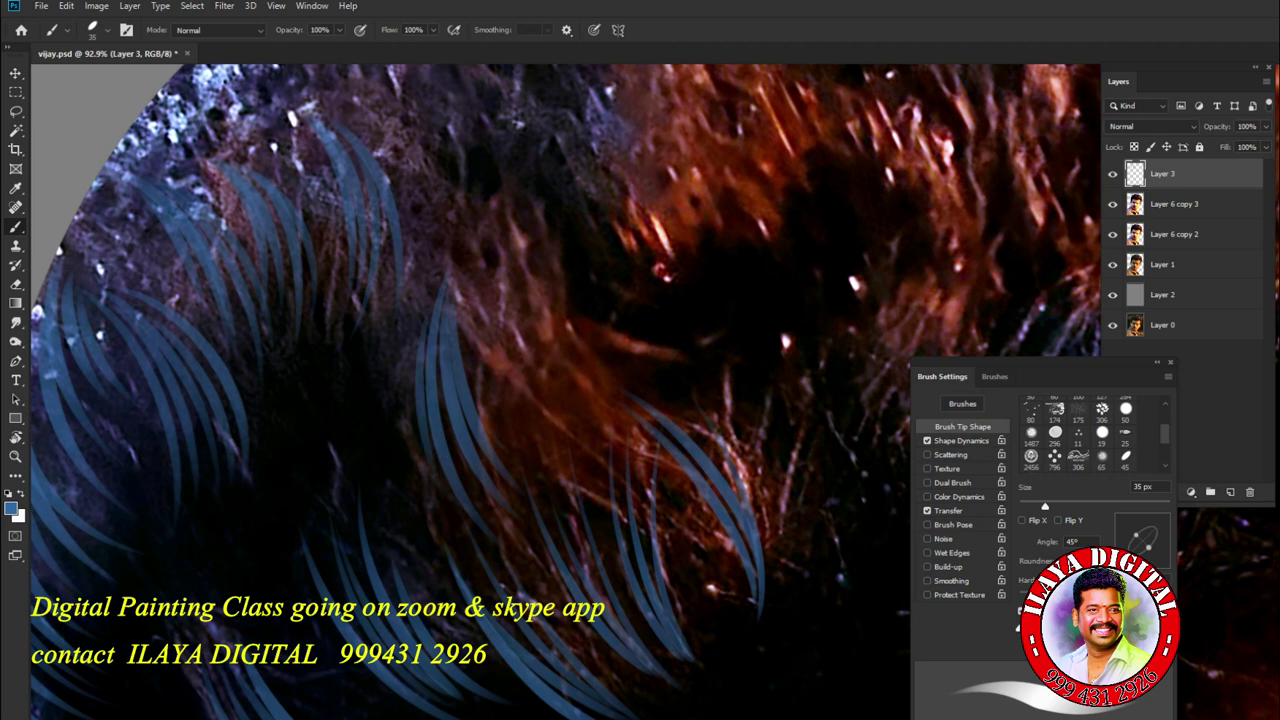
{"action": "left_click_drag", "start_coordinate": [415, 330], "coordinate": [456, 528]}
- Paint three arched blue strands higher up in the dark hair, beyond the short four-strand cluster
{"action": "scroll", "coordinate": [565, 390], "scroll_direction": "up", "scroll_amount": 4}
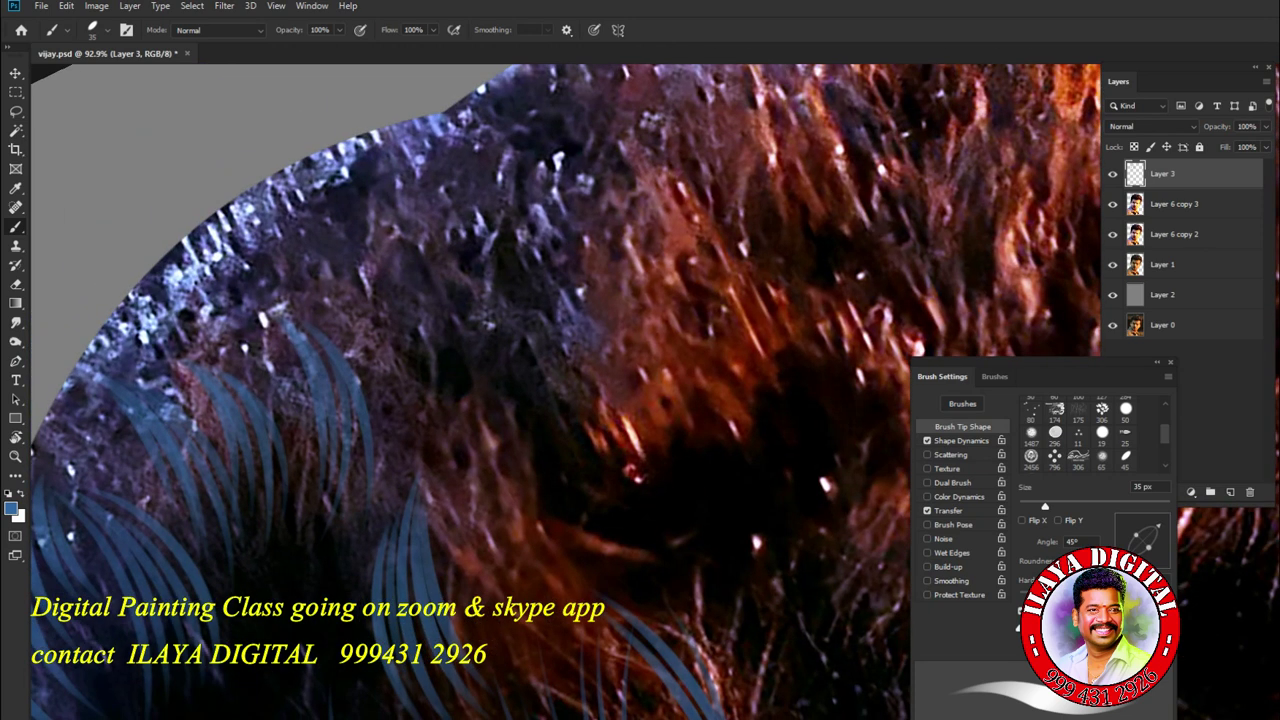
{"action": "left_click_drag", "start_coordinate": [330, 256], "coordinate": [418, 384]}
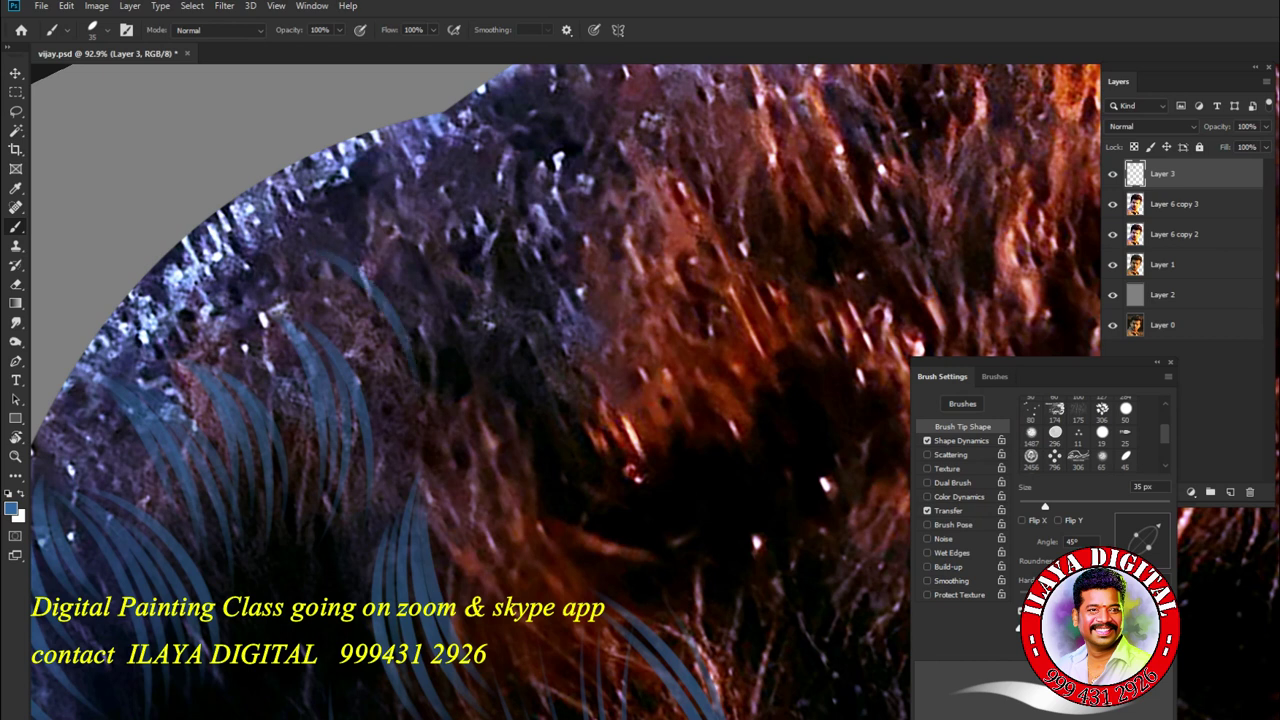
{"action": "left_click_drag", "start_coordinate": [313, 253], "coordinate": [400, 420]}
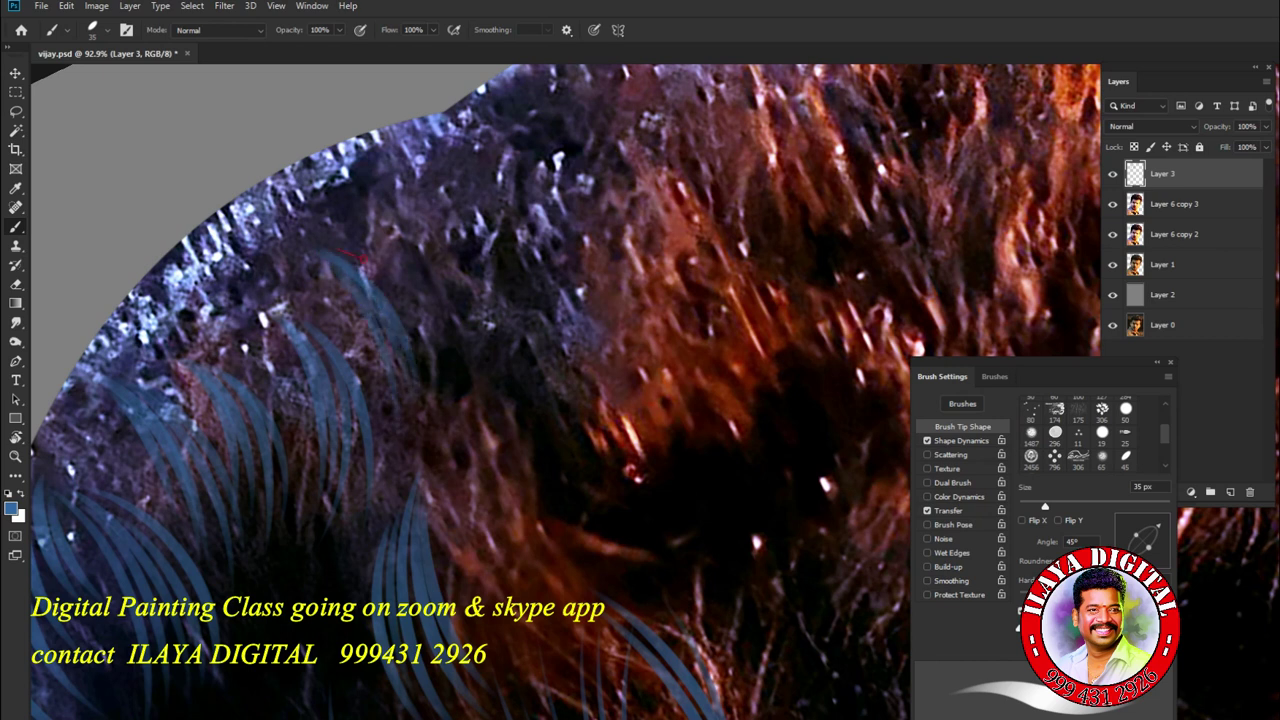
{"action": "left_click_drag", "start_coordinate": [355, 257], "coordinate": [430, 400]}
- Paint a cluster of five sweeping blue strands through the reddish hair, with one running down to the curved strands near the fringe
{"action": "left_click_drag", "start_coordinate": [500, 450], "coordinate": [460, 270]}
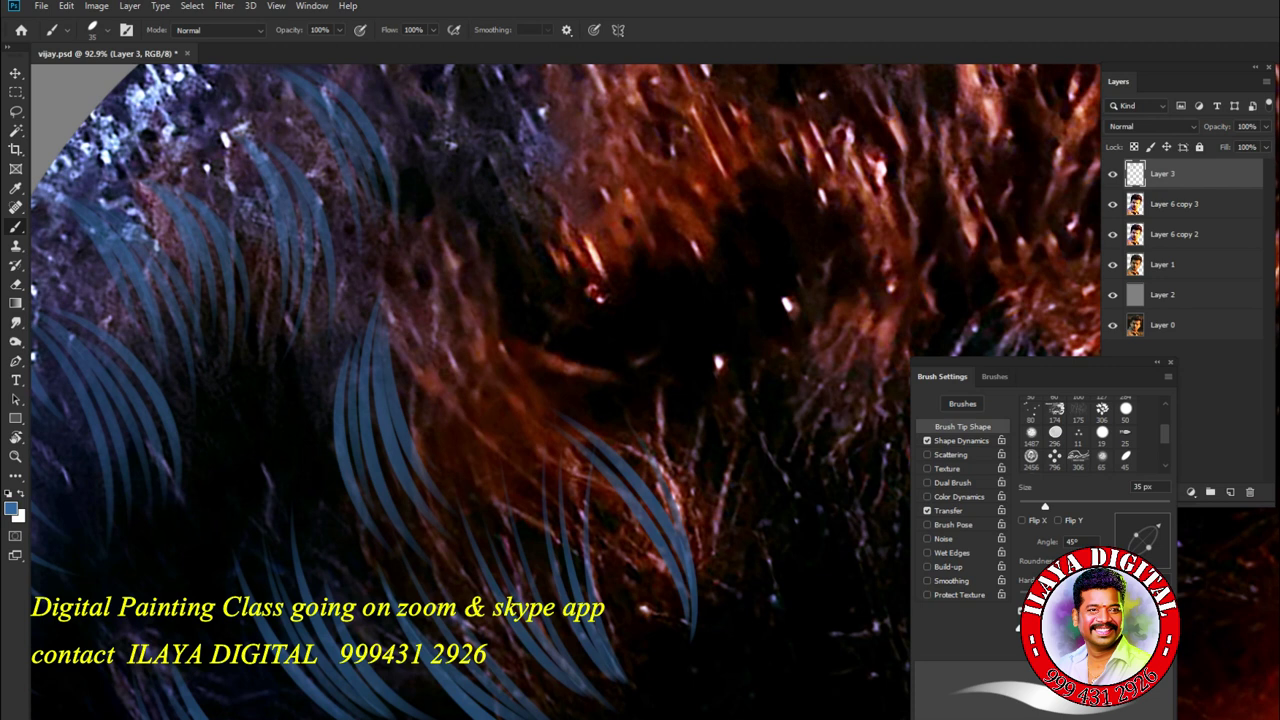
{"action": "left_click_drag", "start_coordinate": [432, 218], "coordinate": [505, 435]}
{"action": "left_click_drag", "start_coordinate": [438, 242], "coordinate": [568, 428]}
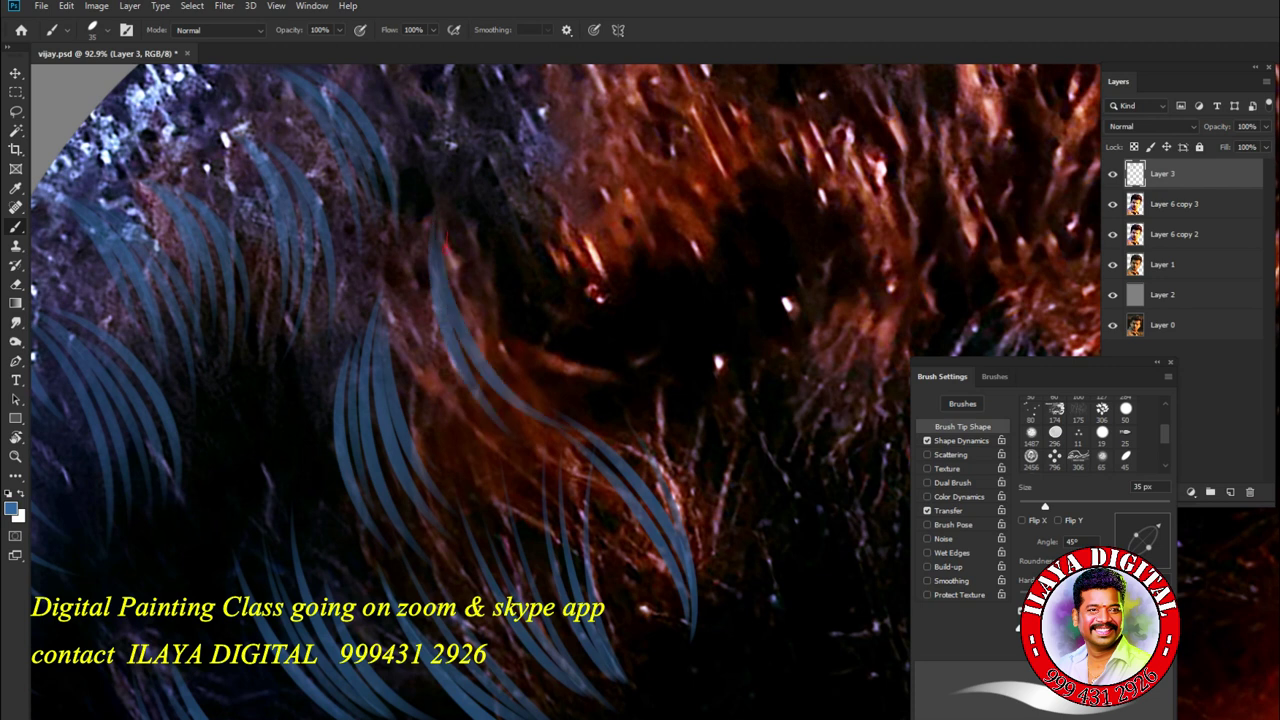
{"action": "left_click_drag", "start_coordinate": [452, 272], "coordinate": [542, 392]}
{"action": "left_click_drag", "start_coordinate": [468, 248], "coordinate": [545, 352]}
{"action": "mouse_move", "coordinate": [430, 256]}
{"action": "left_mouse_down"}
{"action": "mouse_move", "coordinate": [434, 312]}
{"action": "mouse_move", "coordinate": [518, 450]}
{"action": "mouse_move", "coordinate": [492, 462]}
{"action": "left_mouse_up"}
- Thicken the curved clusters at the reddish end of the fringe with extra strands and add a strand in the dark gap beside the long cluster
{"action": "scroll", "coordinate": [565, 392], "scroll_direction": "down", "scroll_amount": 5}
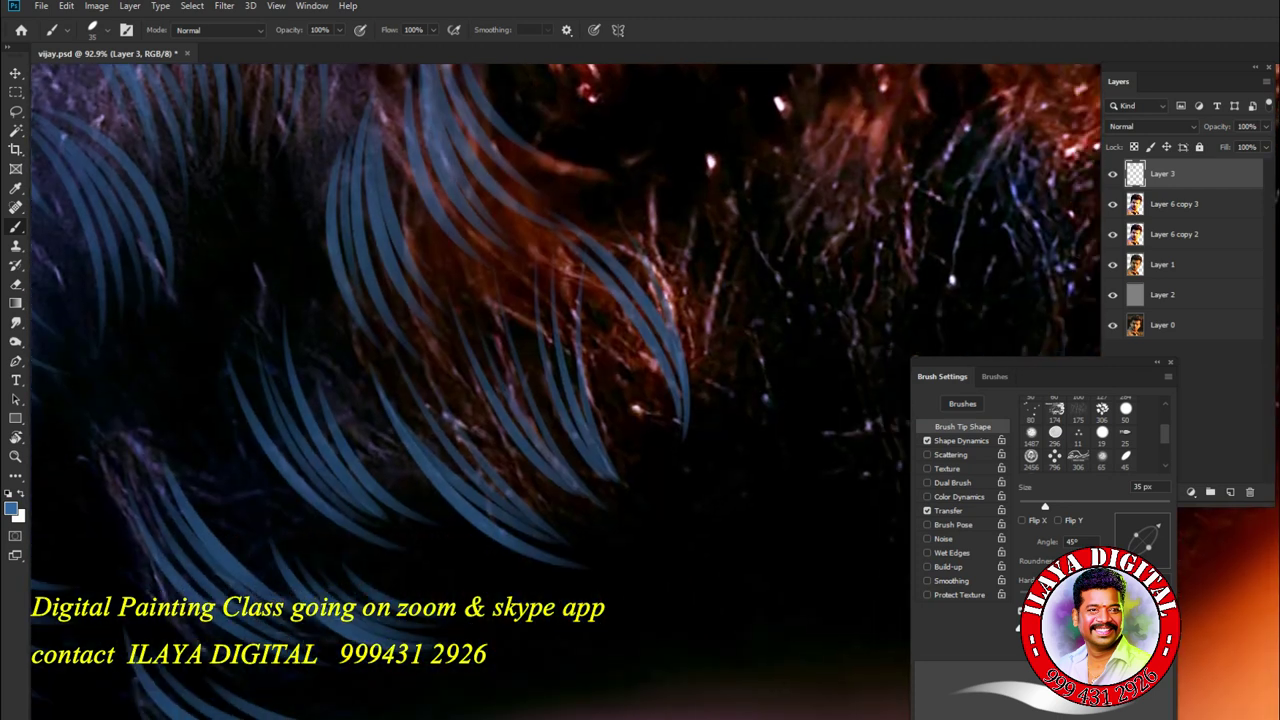
{"action": "left_click_drag", "start_coordinate": [626, 222], "coordinate": [700, 470]}
{"action": "left_click_drag", "start_coordinate": [682, 306], "coordinate": [704, 472]}
{"action": "left_click_drag", "start_coordinate": [588, 292], "coordinate": [660, 488]}
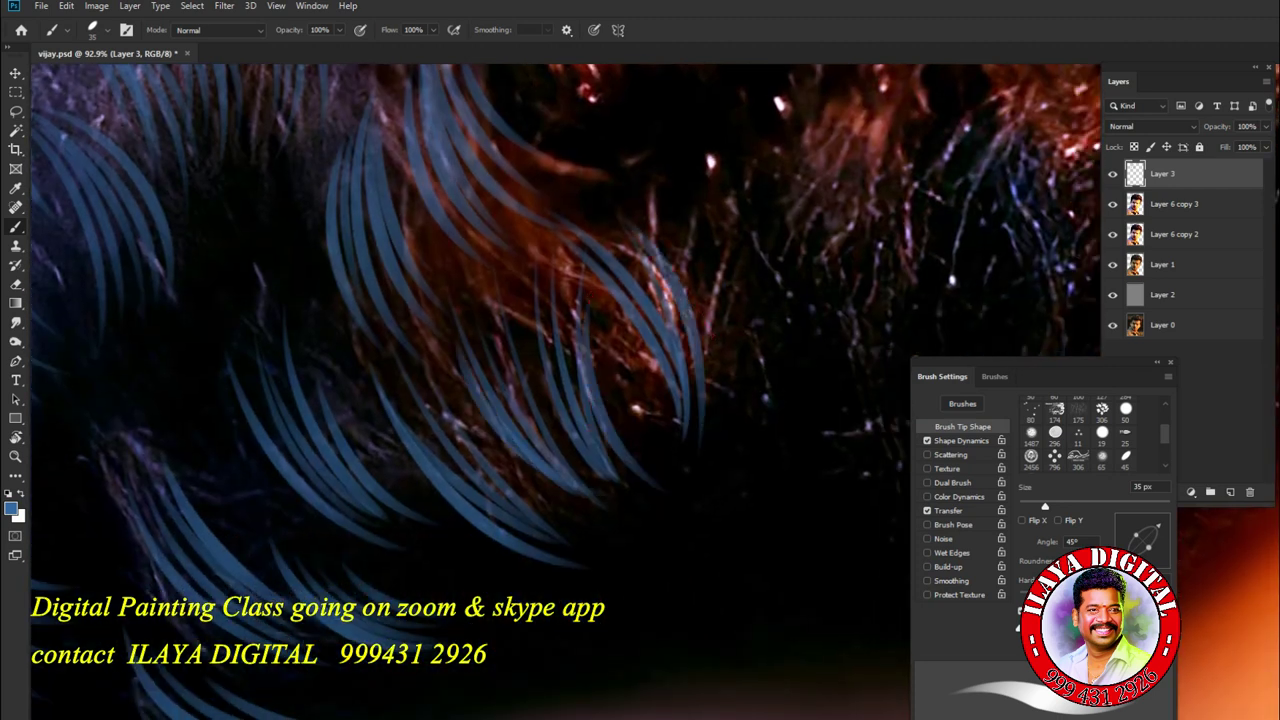
{"action": "scroll", "coordinate": [565, 392], "scroll_direction": "up", "scroll_amount": 5}
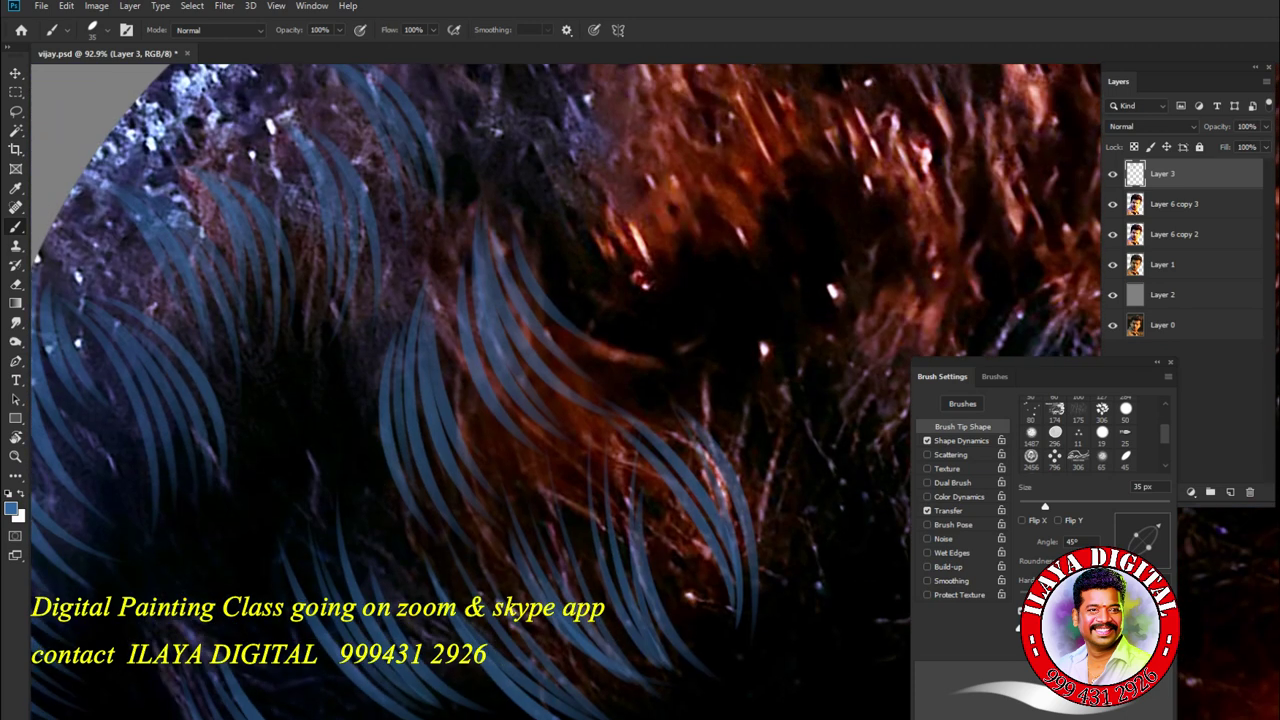
{"action": "mouse_move", "coordinate": [350, 354]}
{"action": "left_mouse_down"}
{"action": "mouse_move", "coordinate": [372, 476]}
{"action": "mouse_move", "coordinate": [346, 404]}
{"action": "mouse_move", "coordinate": [386, 504]}
{"action": "mouse_move", "coordinate": [330, 494]}
{"action": "left_mouse_up"}
- Try two long blue strands following the upper outline of the hair, and undo both
{"action": "scroll", "coordinate": [565, 392], "scroll_direction": "up", "scroll_amount": 5}
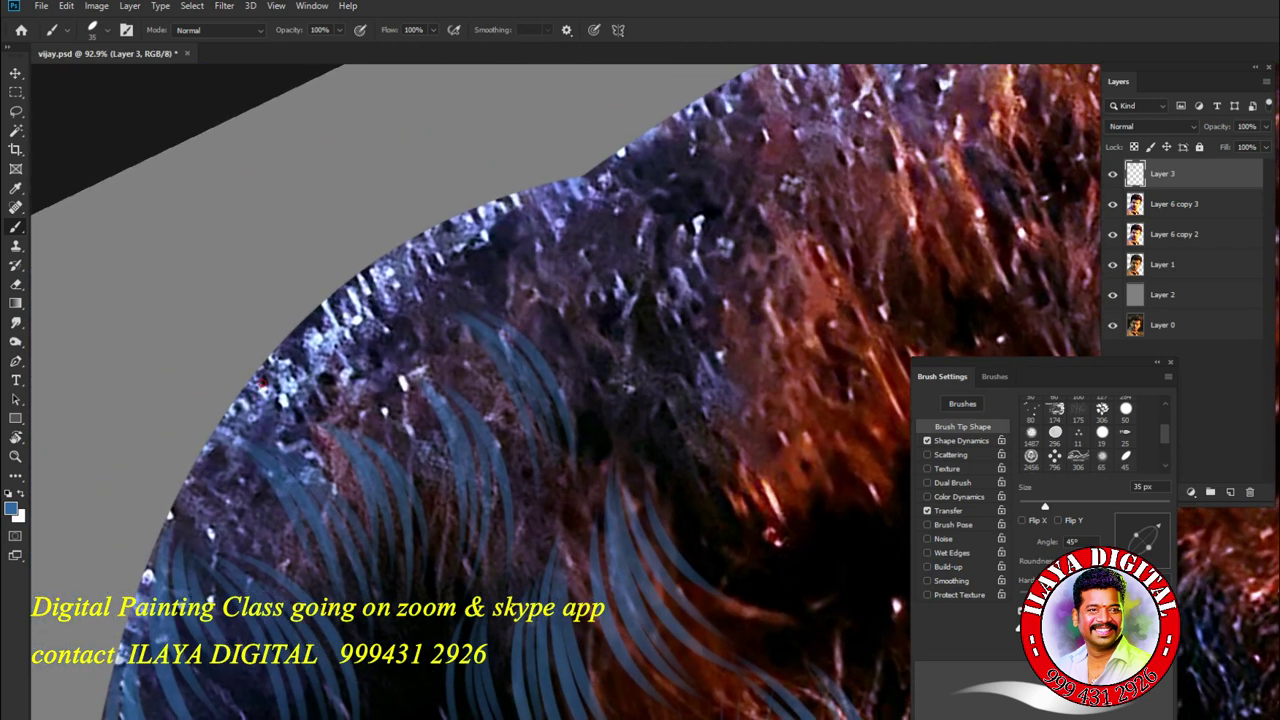
{"action": "left_click_drag", "start_coordinate": [268, 358], "coordinate": [528, 218]}
{"action": "left_click_drag", "start_coordinate": [313, 326], "coordinate": [580, 258]}
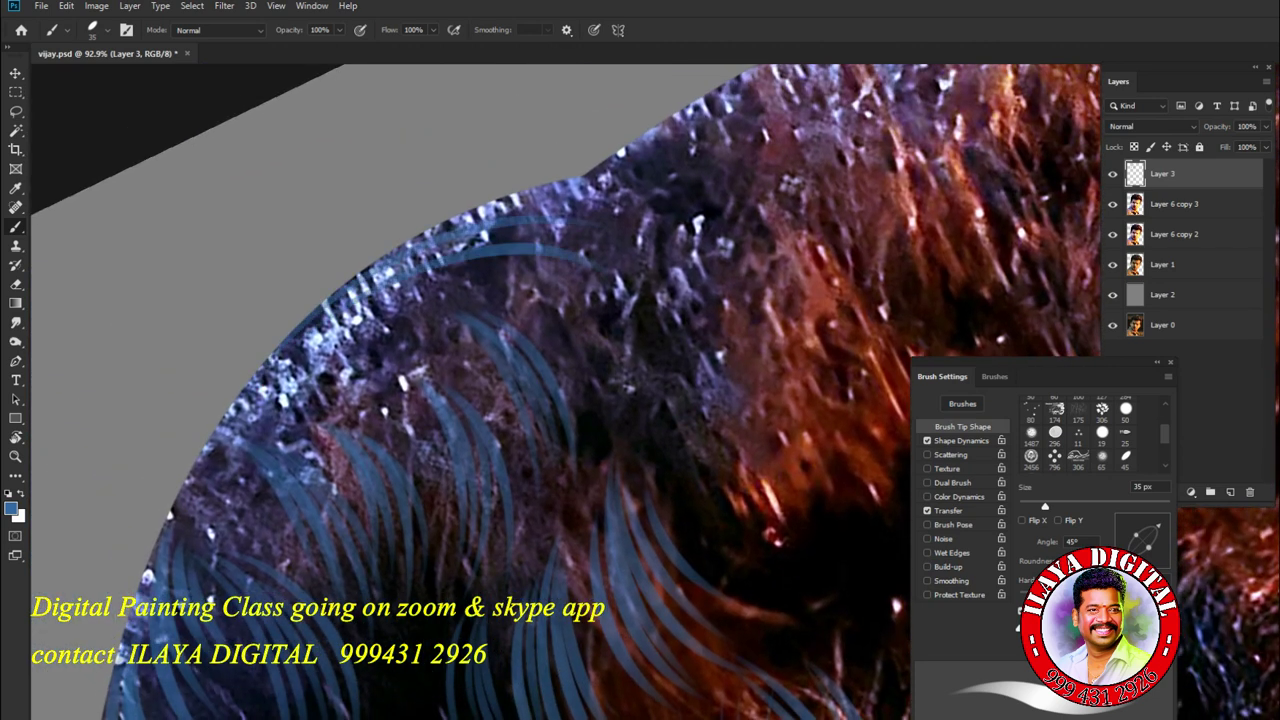
{"action": "key", "text": "ctrl+z"}
{"action": "key", "text": "ctrl+z"}
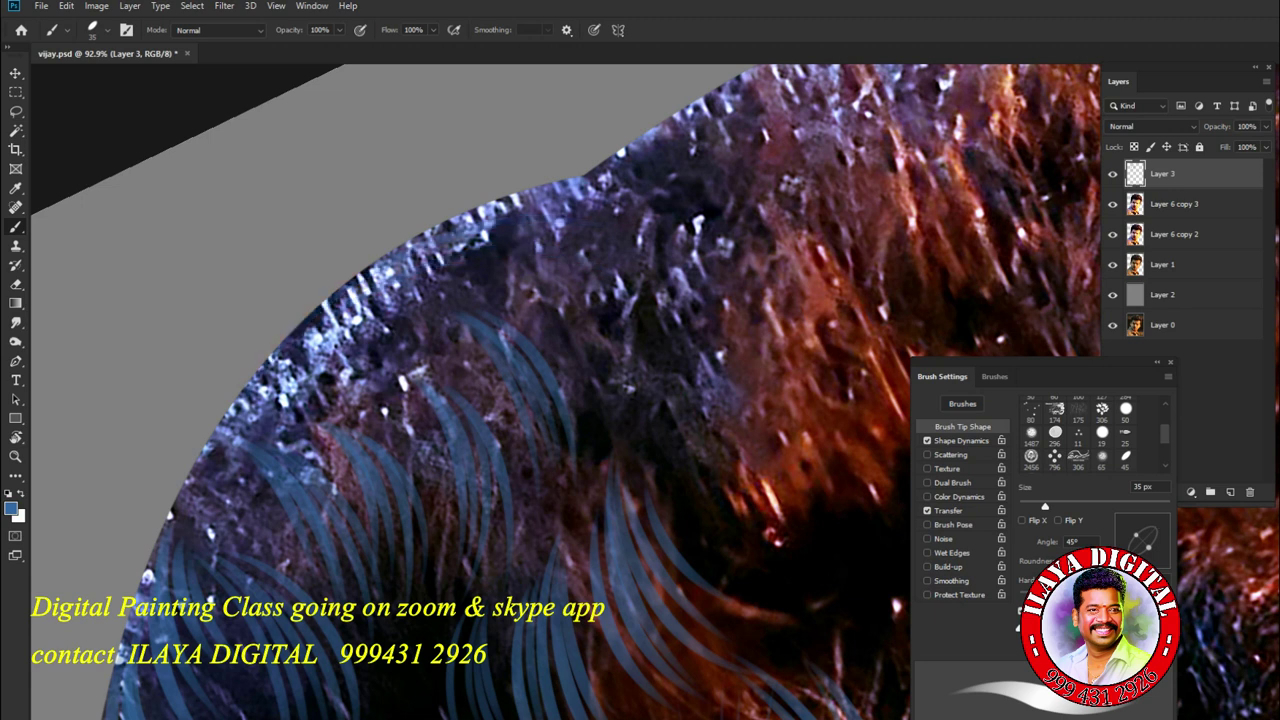
- Examine the strands painted across the whole hair and the bare dark hair at the side above the ear
{"action": "left_click_drag", "start_coordinate": [500, 300], "coordinate": [620, 260]}
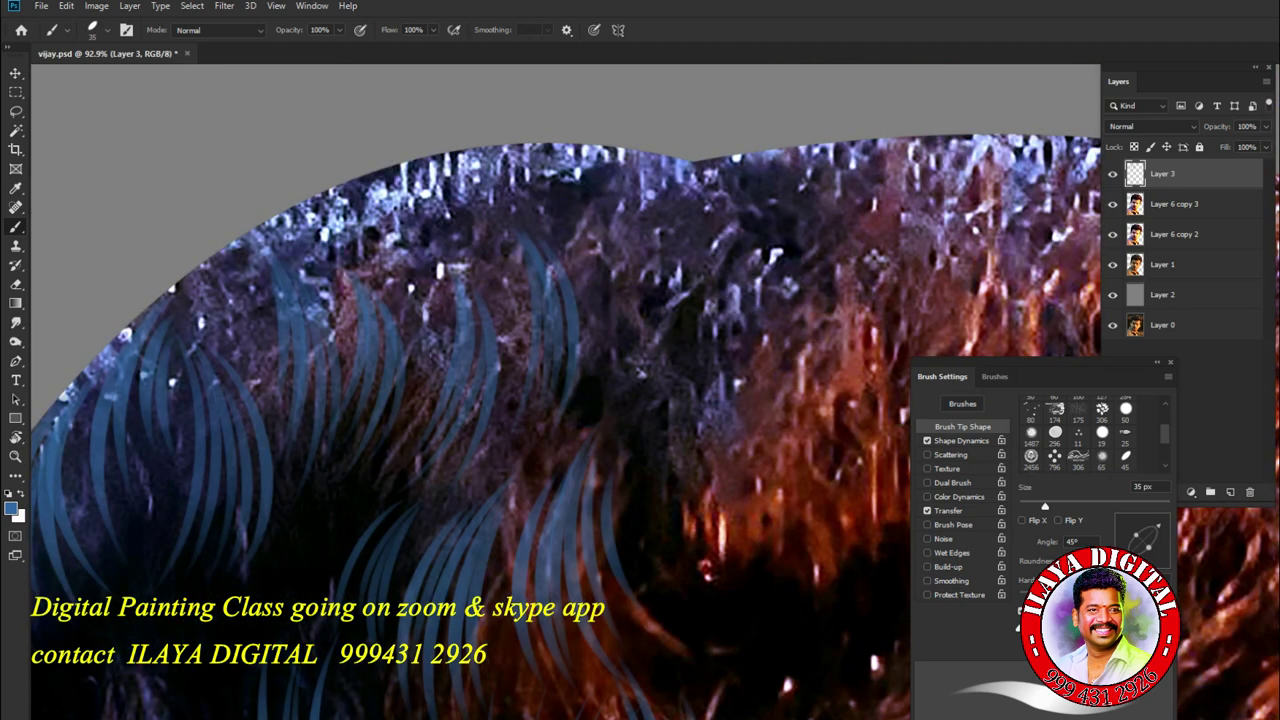
{"action": "key", "text": "ctrl+minus"}
{"action": "key", "text": "ctrl+minus"}
{"action": "scroll", "coordinate": [560, 300], "scroll_direction": "up", "scroll_amount": 4}
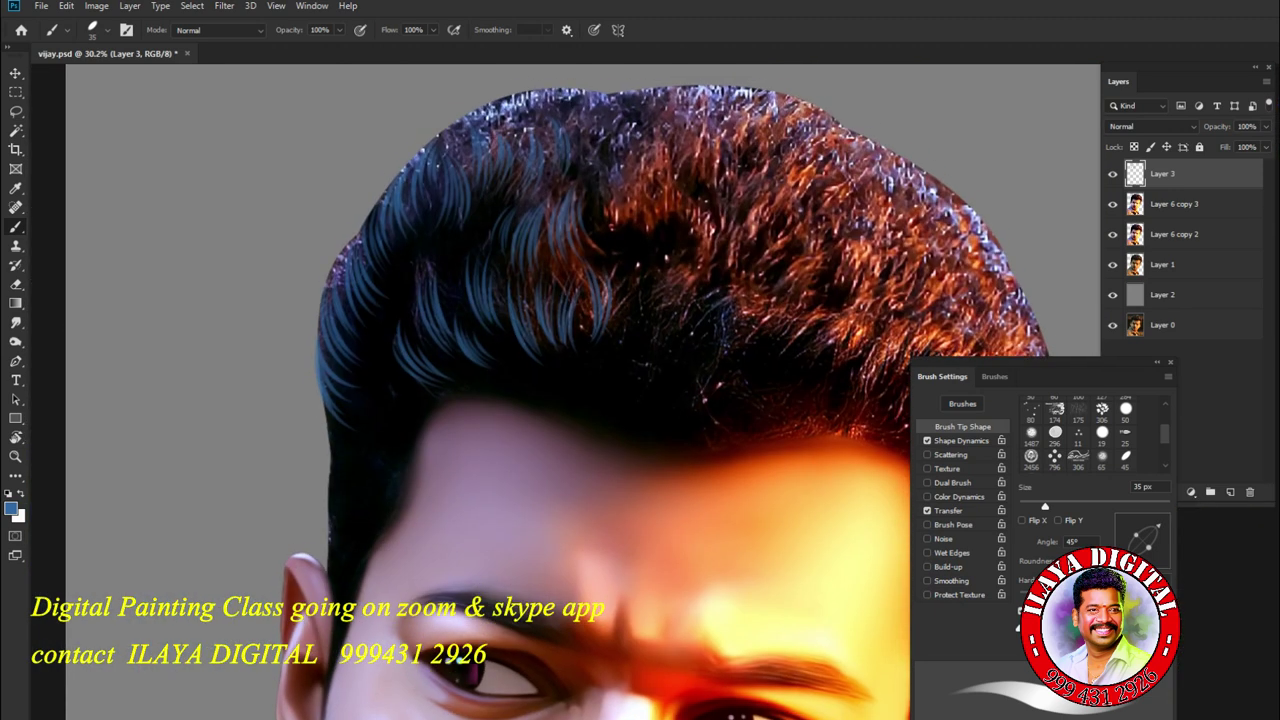
{"action": "scroll", "coordinate": [560, 440], "scroll_direction": "up", "scroll_amount": 3}
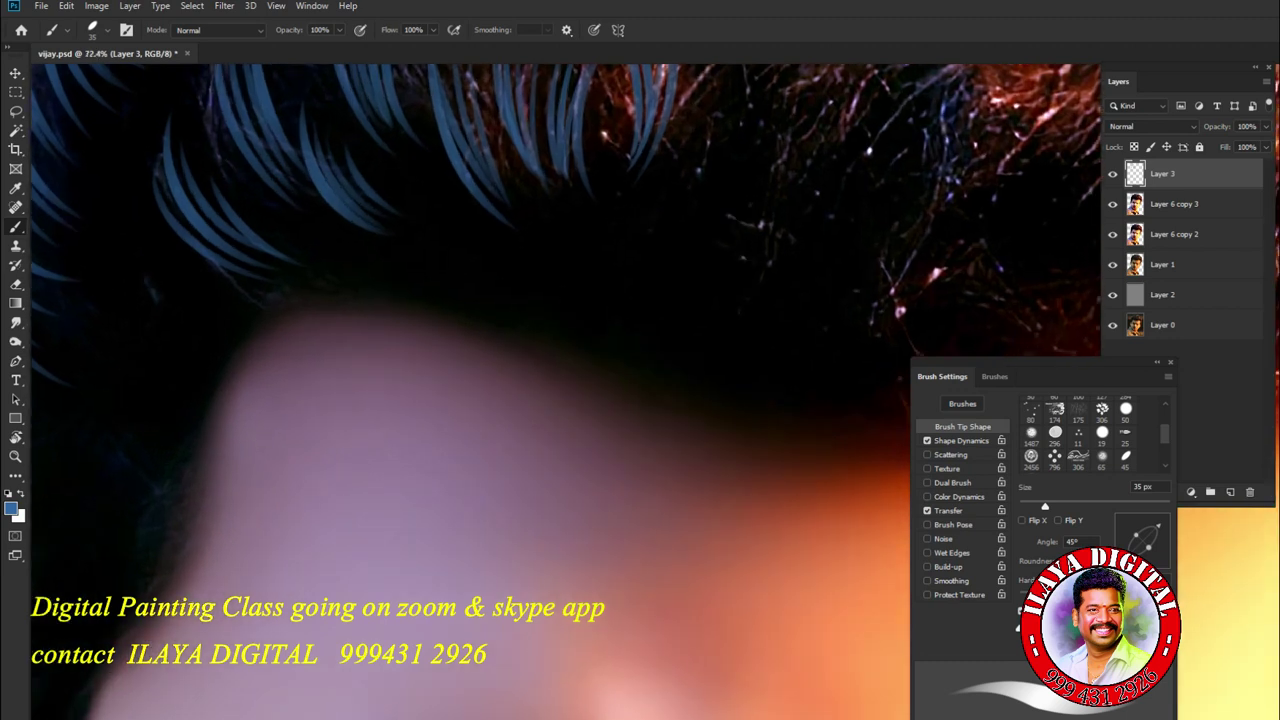
{"action": "key", "text": "r"}
{"action": "mouse_move", "coordinate": [760, 300]}
{"action": "left_mouse_down"}
{"action": "mouse_move", "coordinate": [790, 360]}
{"action": "mouse_move", "coordinate": [780, 440]}
{"action": "mouse_move", "coordinate": [740, 500]}
{"action": "left_mouse_up"}
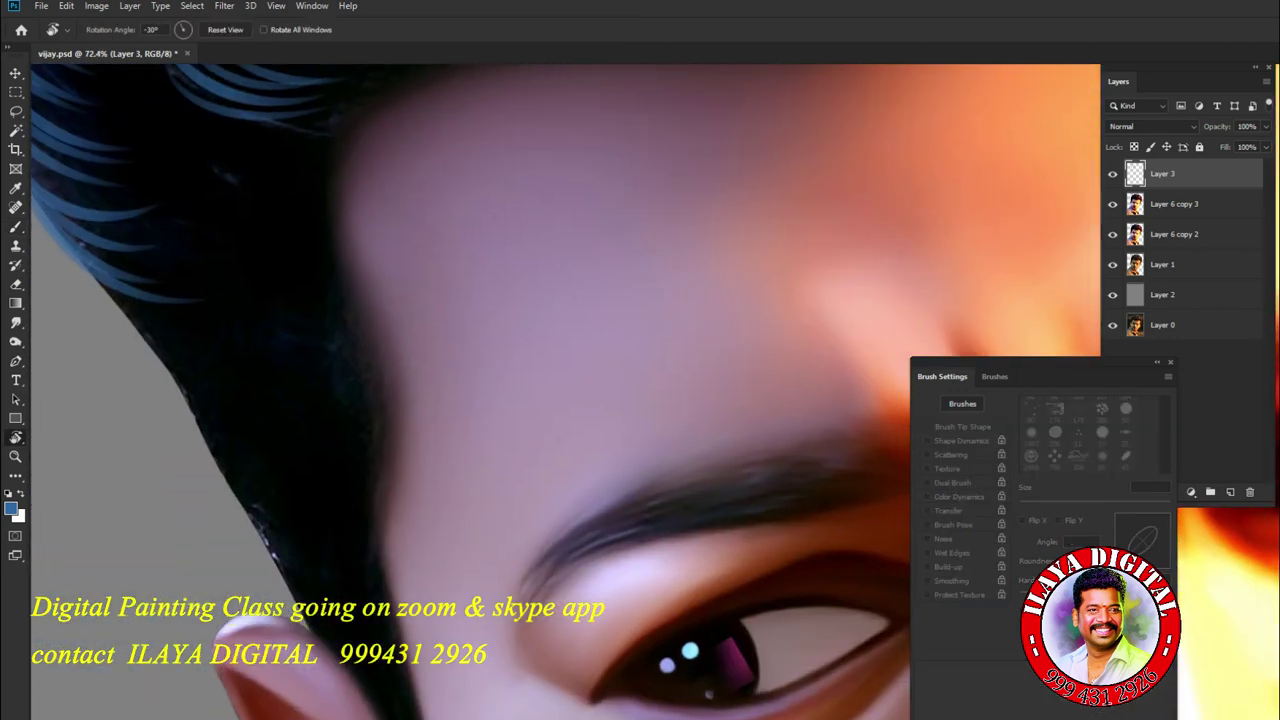
{"action": "scroll", "coordinate": [565, 390], "scroll_direction": "up", "scroll_amount": 3}
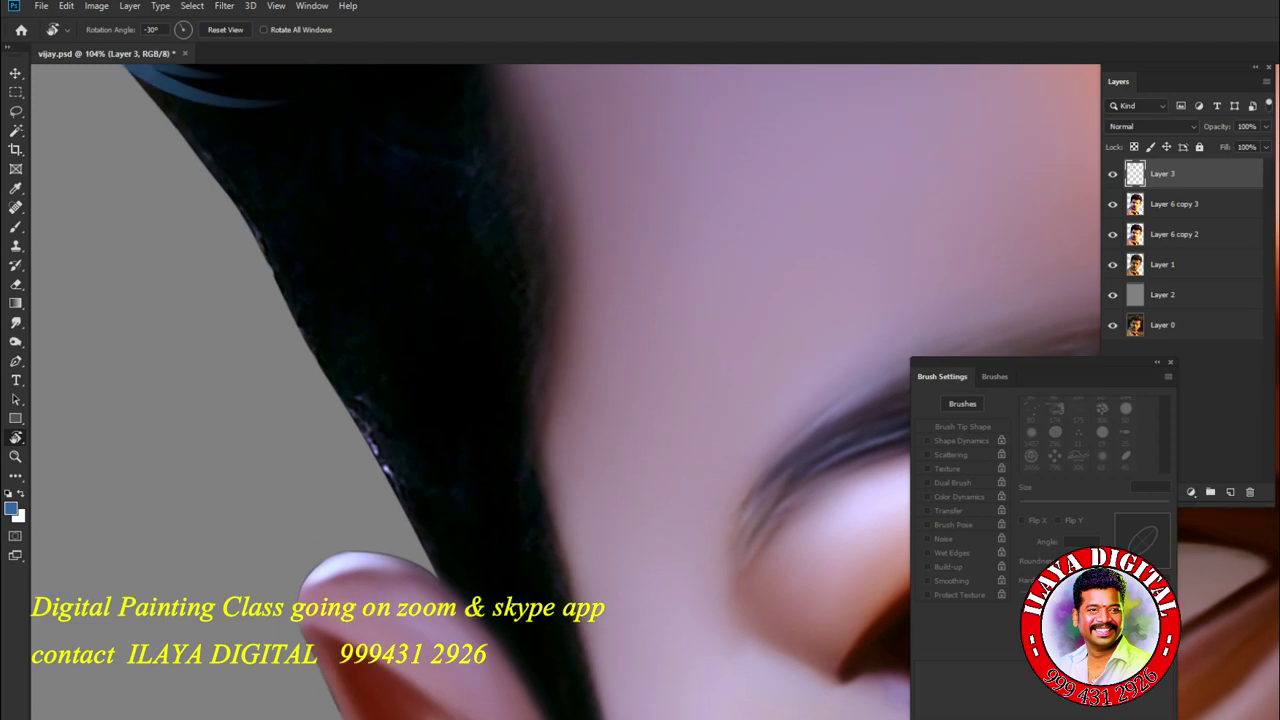
- Try single curved blue strands in the dark side hair just above the ear, and undo them
{"action": "key", "text": "b"}
{"action": "left_click_drag", "start_coordinate": [377, 361], "coordinate": [402, 481]}
{"action": "key", "text": "ctrl+z"}
{"action": "scroll", "coordinate": [470, 400], "scroll_direction": "up", "scroll_amount": 3}
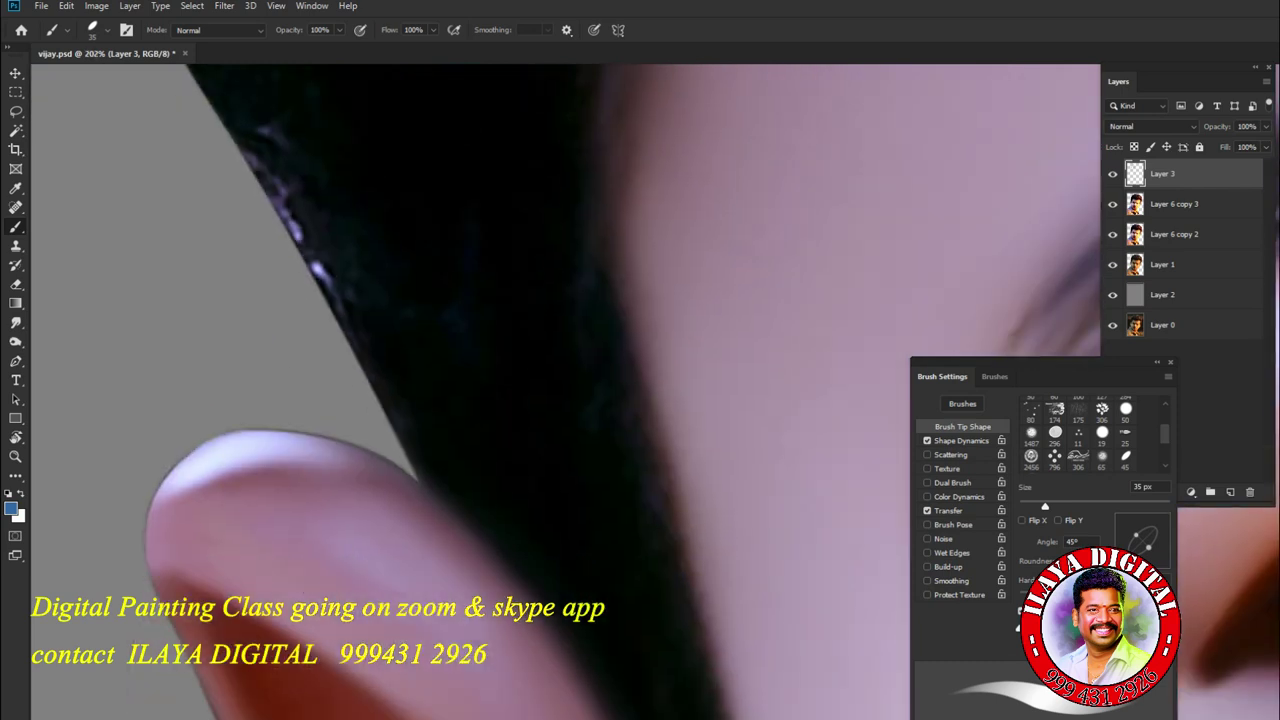
{"action": "scroll", "coordinate": [470, 400], "scroll_direction": "down", "scroll_amount": 1}
{"action": "left_click_drag", "start_coordinate": [395, 116], "coordinate": [432, 390]}
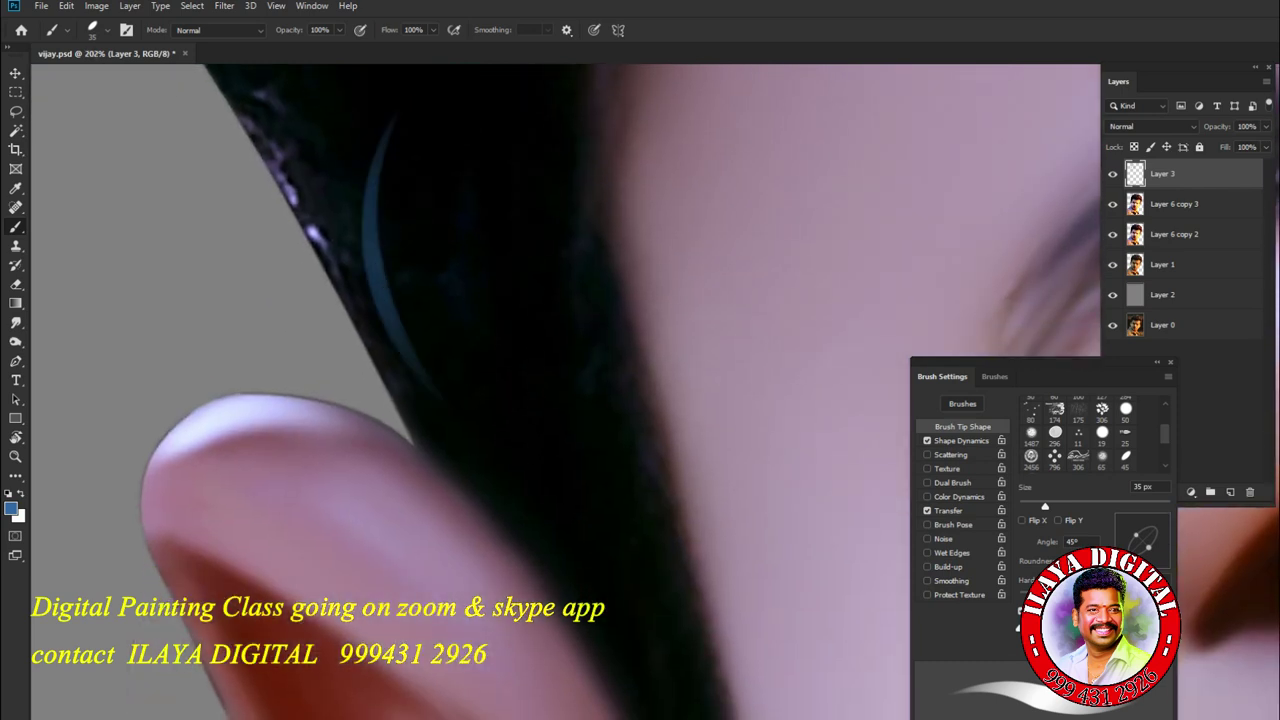
{"action": "left_click_drag", "start_coordinate": [396, 115], "coordinate": [440, 400]}
{"action": "key", "text": "ctrl+z"}
{"action": "key", "text": "ctrl+z"}
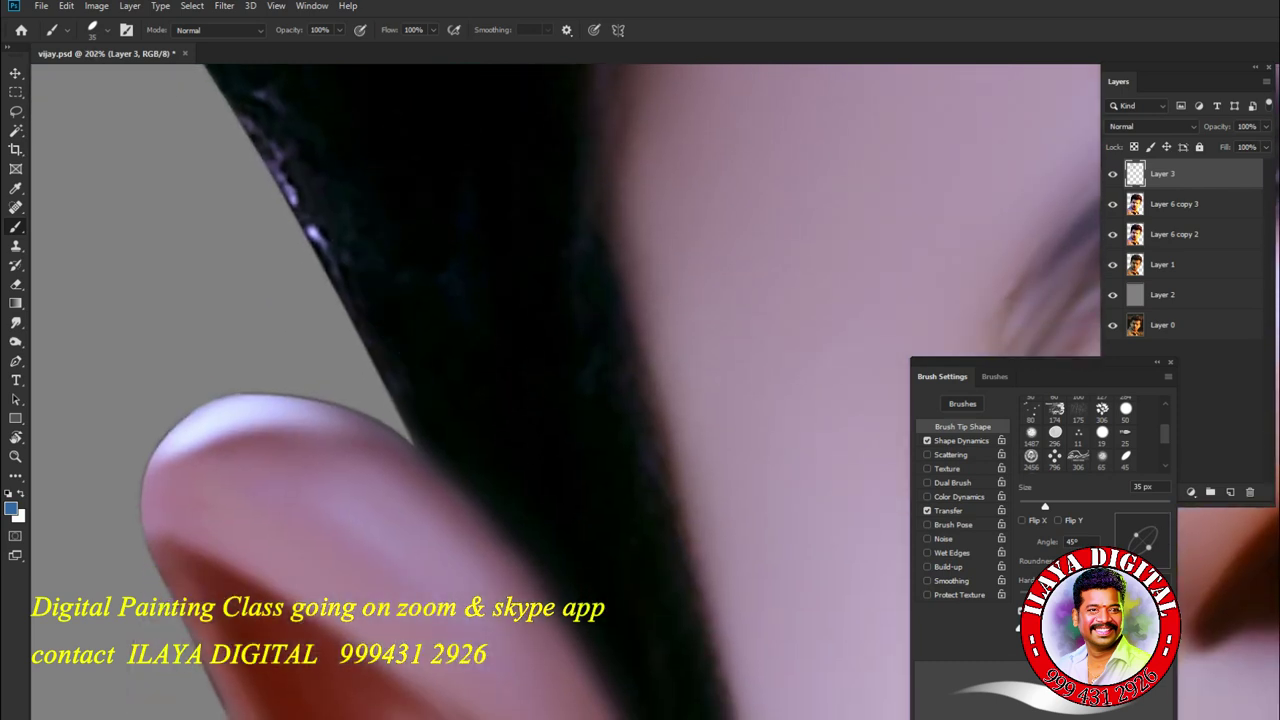
- Paint a cluster of overlapping curved blue strands along the hair edge just above the ear
{"action": "left_click_drag", "start_coordinate": [394, 140], "coordinate": [458, 440]}
{"action": "left_click_drag", "start_coordinate": [372, 186], "coordinate": [430, 426]}
{"action": "left_click_drag", "start_coordinate": [404, 232], "coordinate": [445, 448]}
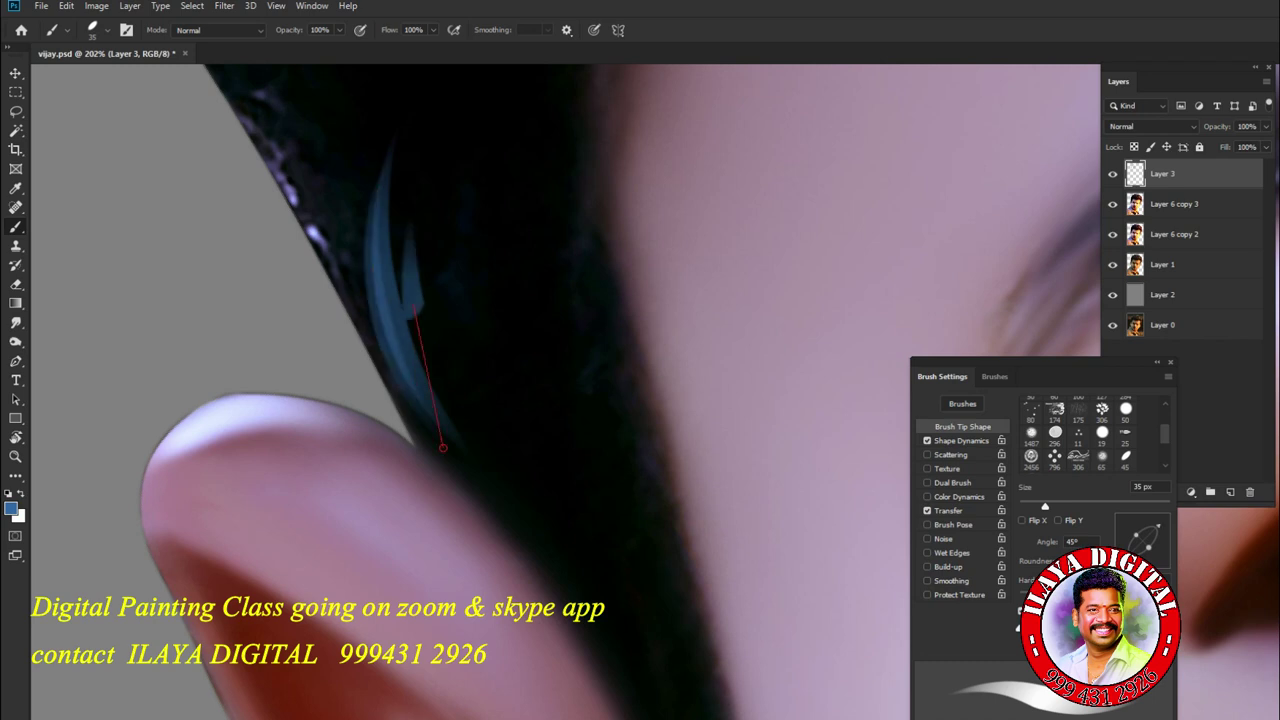
{"action": "left_click_drag", "start_coordinate": [412, 302], "coordinate": [492, 480]}
{"action": "left_click_drag", "start_coordinate": [440, 258], "coordinate": [528, 502]}
- Reduce the brush to 25 px and paint tapered blue strands down the sideburn along the upper rim of the ear
{"action": "left_click_drag", "start_coordinate": [600, 400], "coordinate": [500, 265]}
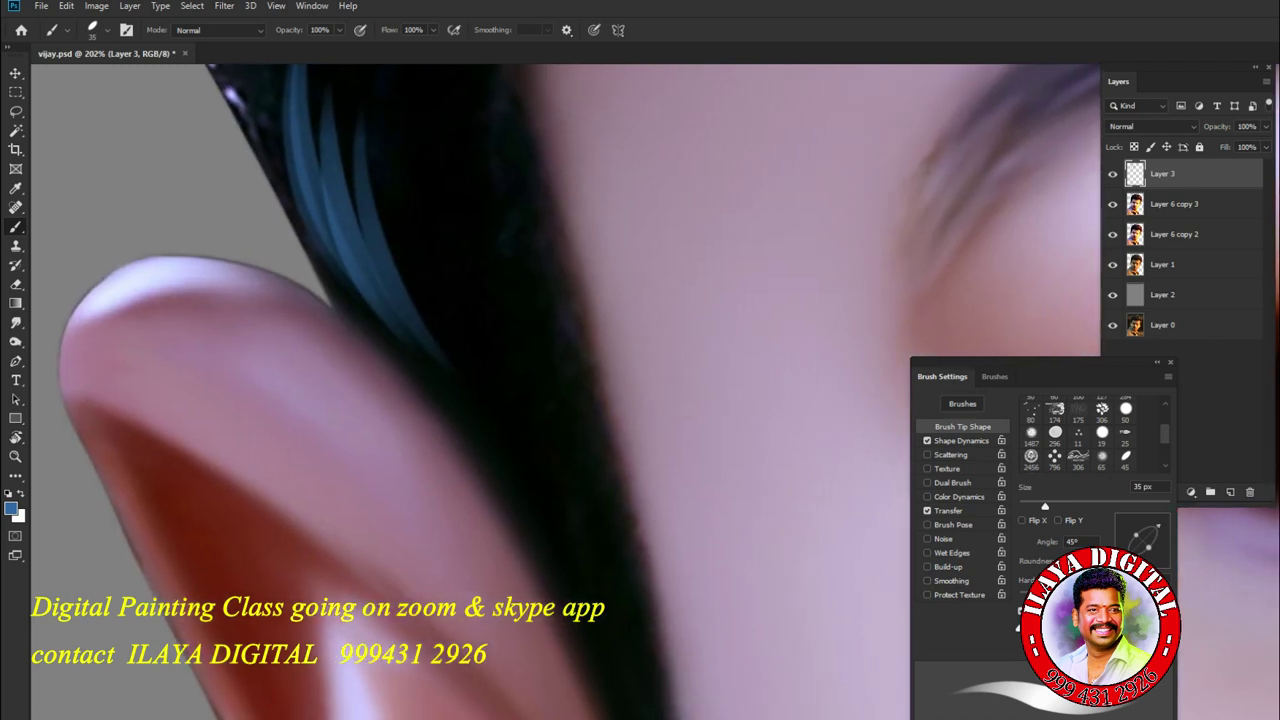
{"action": "key", "text": "bracketleft"}
{"action": "left_click_drag", "start_coordinate": [426, 214], "coordinate": [472, 430]}
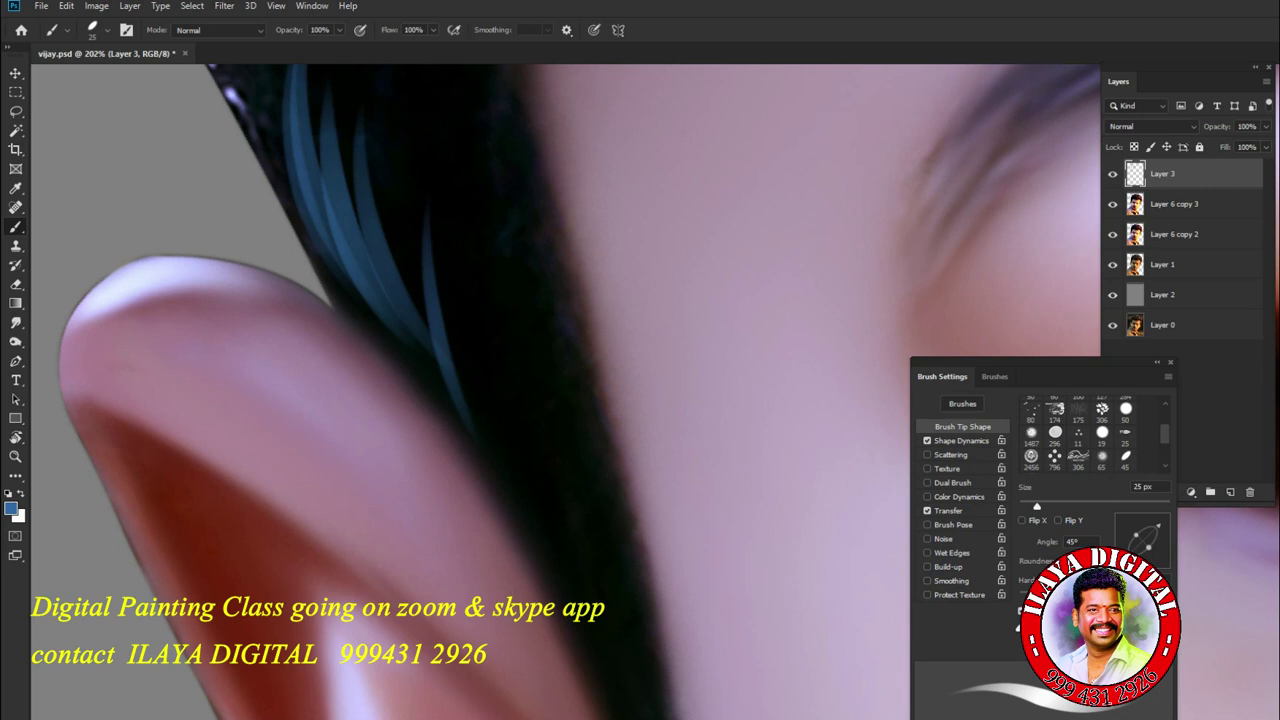
{"action": "mouse_move", "coordinate": [428, 266]}
{"action": "left_mouse_down"}
{"action": "mouse_move", "coordinate": [500, 486]}
{"action": "mouse_move", "coordinate": [518, 504]}
{"action": "left_mouse_up"}
{"action": "left_click_drag", "start_coordinate": [464, 296], "coordinate": [554, 526]}
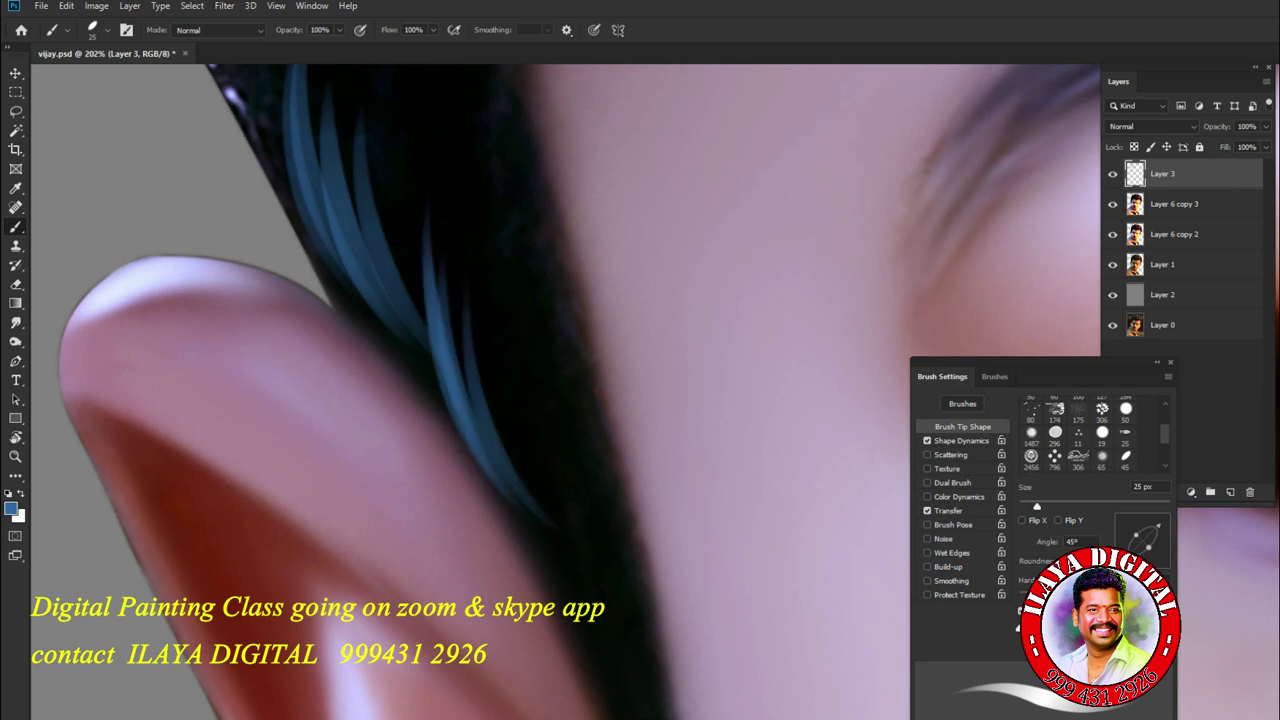
{"action": "left_click_drag", "start_coordinate": [498, 323], "coordinate": [558, 540]}
- Paint two groups of thin blue strands along the face side of the sideburn, one beside the ear and one higher up
{"action": "mouse_move", "coordinate": [556, 368]}
{"action": "left_mouse_down"}
{"action": "mouse_move", "coordinate": [571, 543]}
{"action": "mouse_move", "coordinate": [580, 584]}
{"action": "mouse_move", "coordinate": [600, 586]}
{"action": "left_mouse_up"}
{"action": "left_click_drag", "start_coordinate": [592, 400], "coordinate": [626, 612]}
{"action": "left_click_drag", "start_coordinate": [514, 216], "coordinate": [528, 322]}
{"action": "mouse_move", "coordinate": [496, 184]}
{"action": "left_mouse_down"}
{"action": "mouse_move", "coordinate": [518, 328]}
{"action": "mouse_move", "coordinate": [498, 304]}
{"action": "left_mouse_up"}
{"action": "left_click_drag", "start_coordinate": [516, 173], "coordinate": [540, 350]}
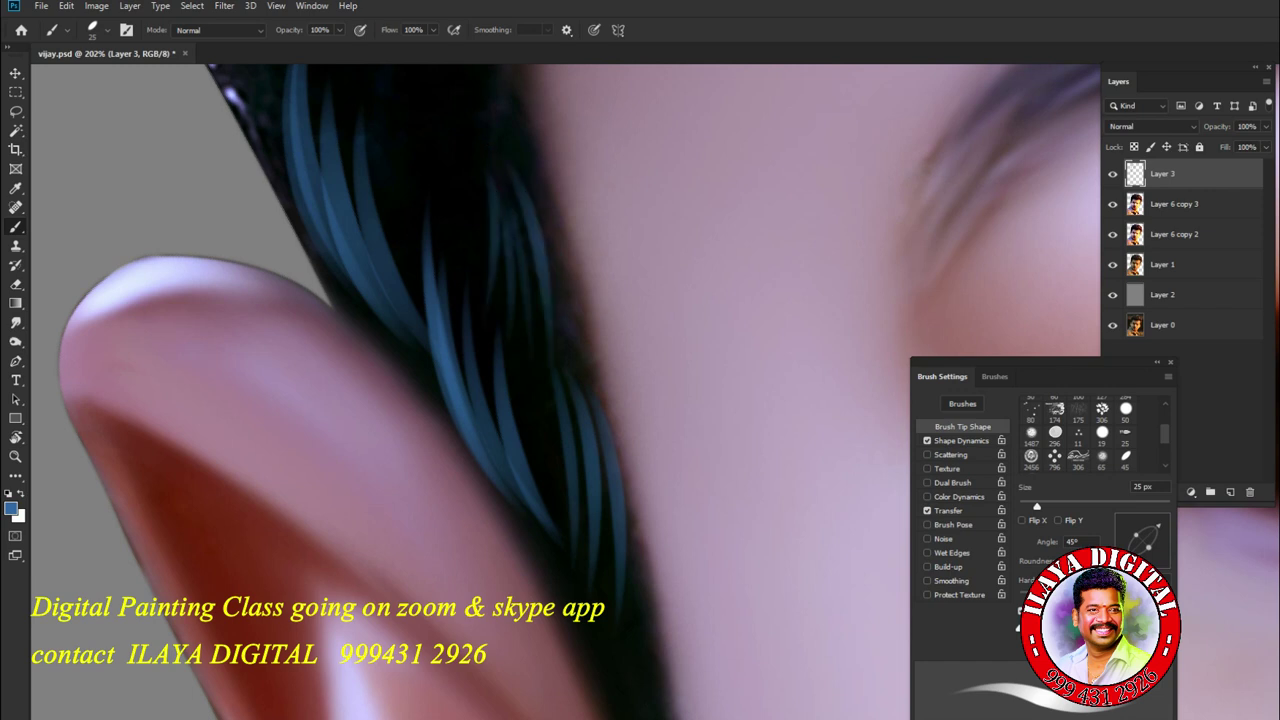
- Continue the thin blue strands down the narrow lower end of the sideburn in front of the ear
{"action": "scroll", "coordinate": [600, 400], "scroll_direction": "down", "scroll_amount": 5}
{"action": "left_click_drag", "start_coordinate": [612, 372], "coordinate": [650, 540]}
{"action": "mouse_move", "coordinate": [588, 338]}
{"action": "left_mouse_down"}
{"action": "mouse_move", "coordinate": [616, 526]}
{"action": "mouse_move", "coordinate": [578, 440]}
{"action": "left_mouse_up"}
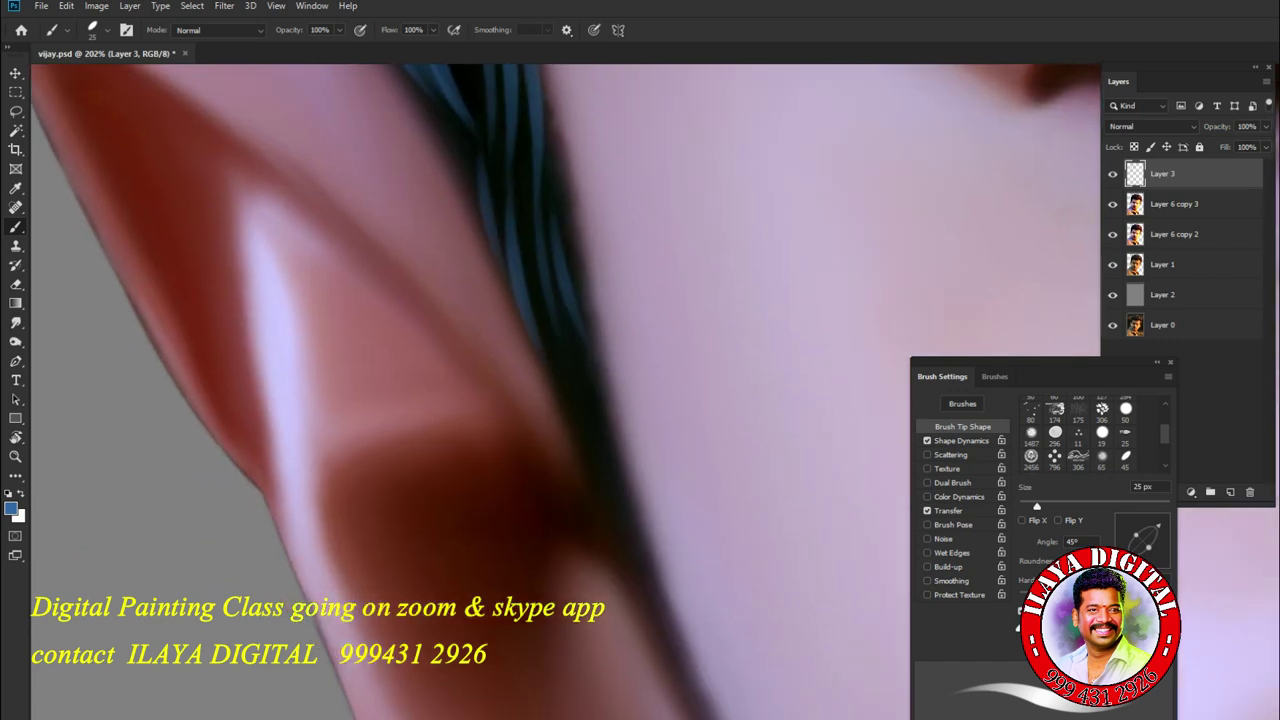
{"action": "left_click_drag", "start_coordinate": [566, 394], "coordinate": [576, 468]}
{"action": "left_click_drag", "start_coordinate": [580, 366], "coordinate": [644, 608]}
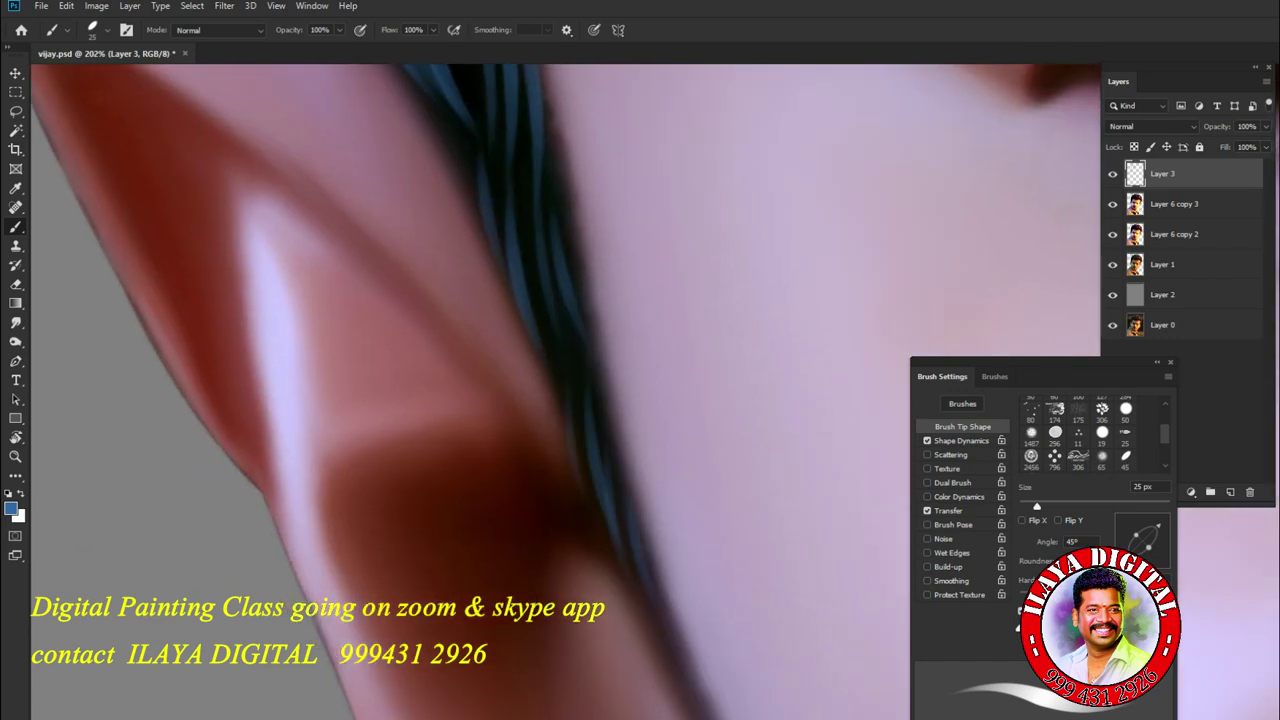
- Paint a cluster of thin upright blue strands on the face side of the dark hair, above the sideburn strands
{"action": "scroll", "coordinate": [676, 640], "scroll_direction": "up", "scroll_amount": 10}
{"action": "scroll", "coordinate": [560, 390], "scroll_direction": "up", "scroll_amount": 5}
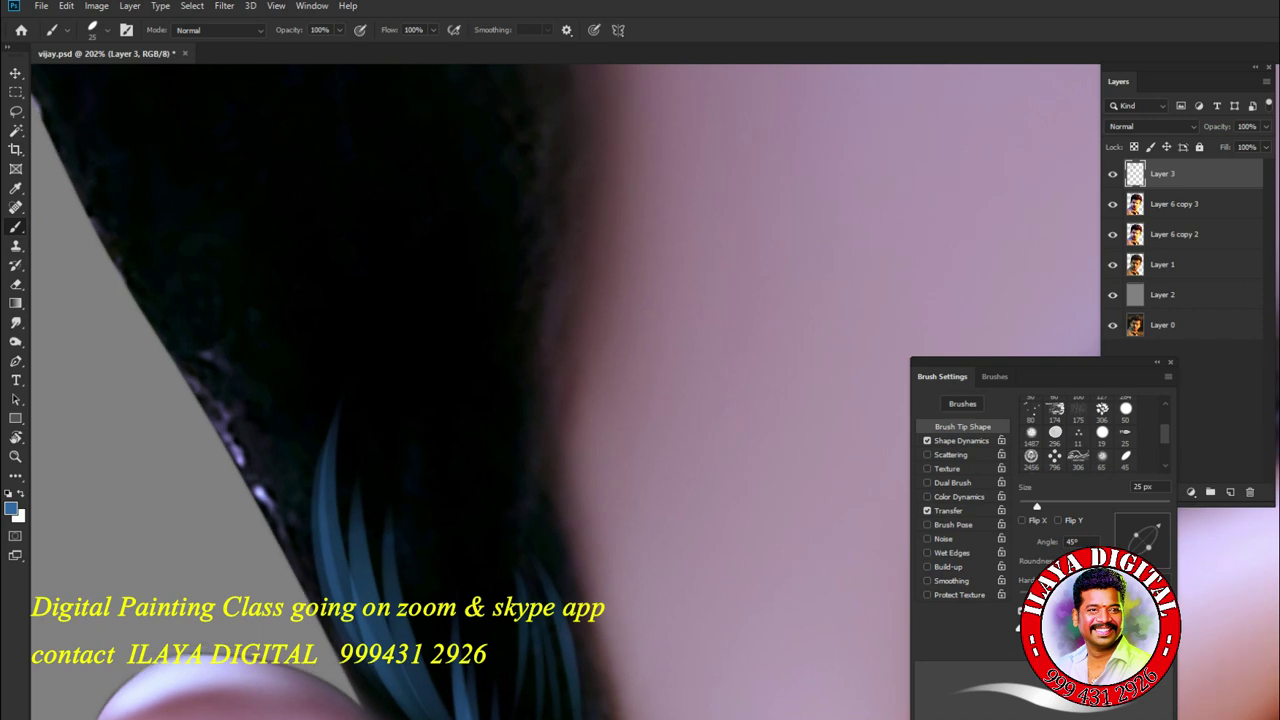
{"action": "mouse_move", "coordinate": [425, 585]}
{"action": "left_mouse_down"}
{"action": "mouse_move", "coordinate": [455, 347]}
{"action": "mouse_move", "coordinate": [476, 530]}
{"action": "left_mouse_up"}
{"action": "mouse_move", "coordinate": [461, 368]}
{"action": "left_mouse_down"}
{"action": "mouse_move", "coordinate": [468, 505]}
{"action": "mouse_move", "coordinate": [500, 423]}
{"action": "mouse_move", "coordinate": [508, 565]}
{"action": "left_mouse_up"}
{"action": "left_click_drag", "start_coordinate": [488, 416], "coordinate": [468, 586]}
{"action": "left_click_drag", "start_coordinate": [500, 382], "coordinate": [522, 542]}
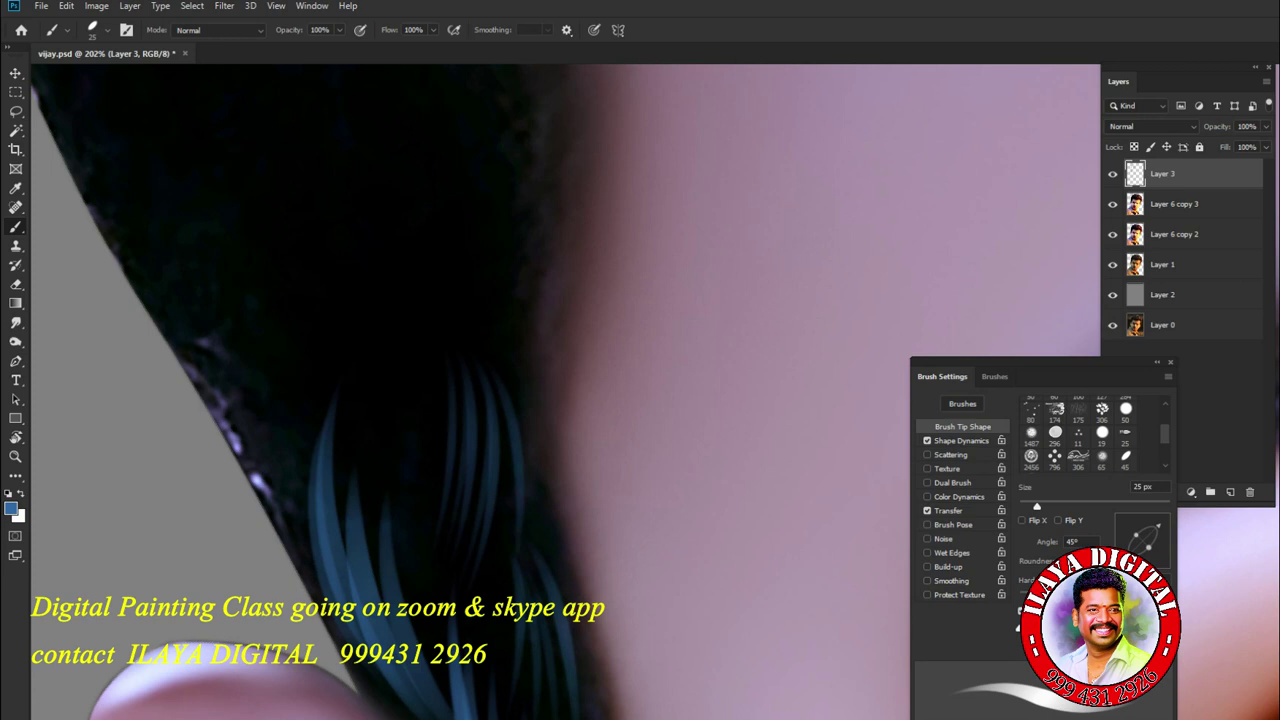
- Paint a cluster of long curved blue strands along the outer hair edge, just above the cluster over the ear
{"action": "left_click_drag", "start_coordinate": [306, 308], "coordinate": [276, 552]}
{"action": "left_click_drag", "start_coordinate": [330, 450], "coordinate": [292, 612]}
{"action": "left_click_drag", "start_coordinate": [318, 372], "coordinate": [296, 580]}
{"action": "left_click_drag", "start_coordinate": [300, 300], "coordinate": [490, 505]}
{"action": "left_click_drag", "start_coordinate": [362, 236], "coordinate": [345, 470]}
{"action": "mouse_move", "coordinate": [380, 320]}
{"action": "left_mouse_down"}
{"action": "mouse_move", "coordinate": [370, 418]}
{"action": "mouse_move", "coordinate": [470, 645]}
{"action": "left_mouse_up"}
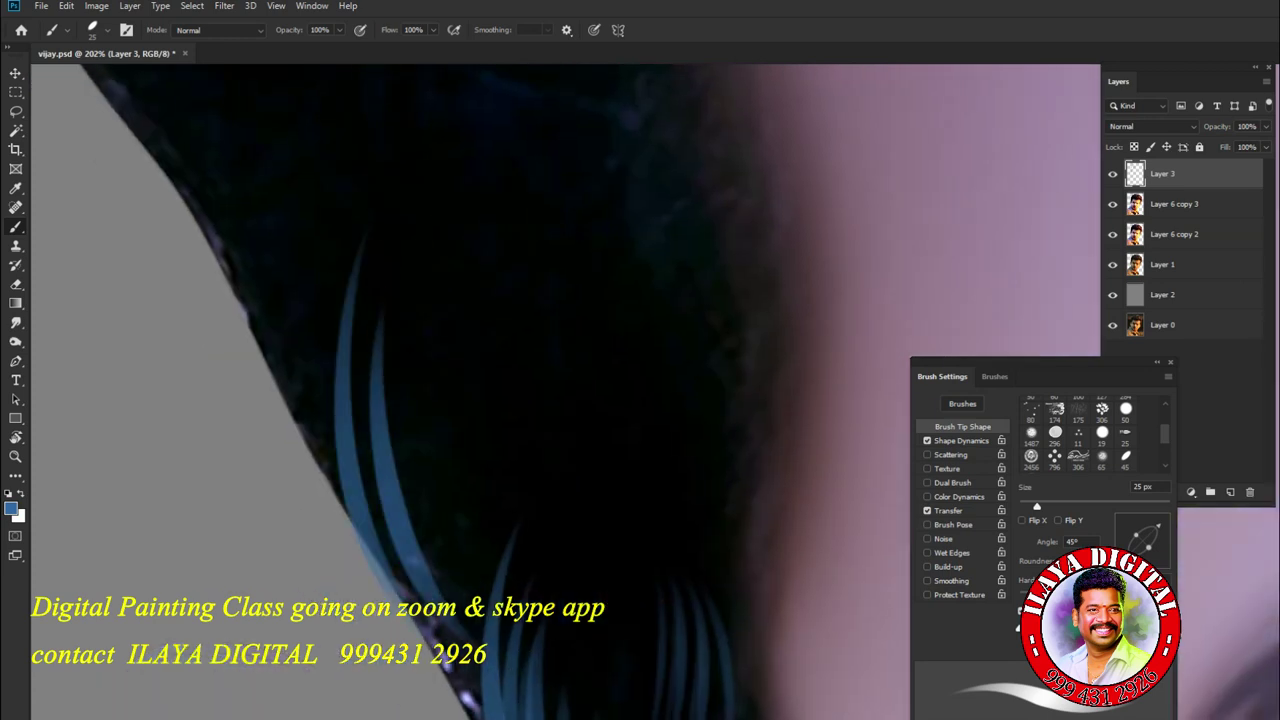
{"action": "key", "text": "ctrl+z"}
{"action": "left_click_drag", "start_coordinate": [364, 330], "coordinate": [440, 638]}
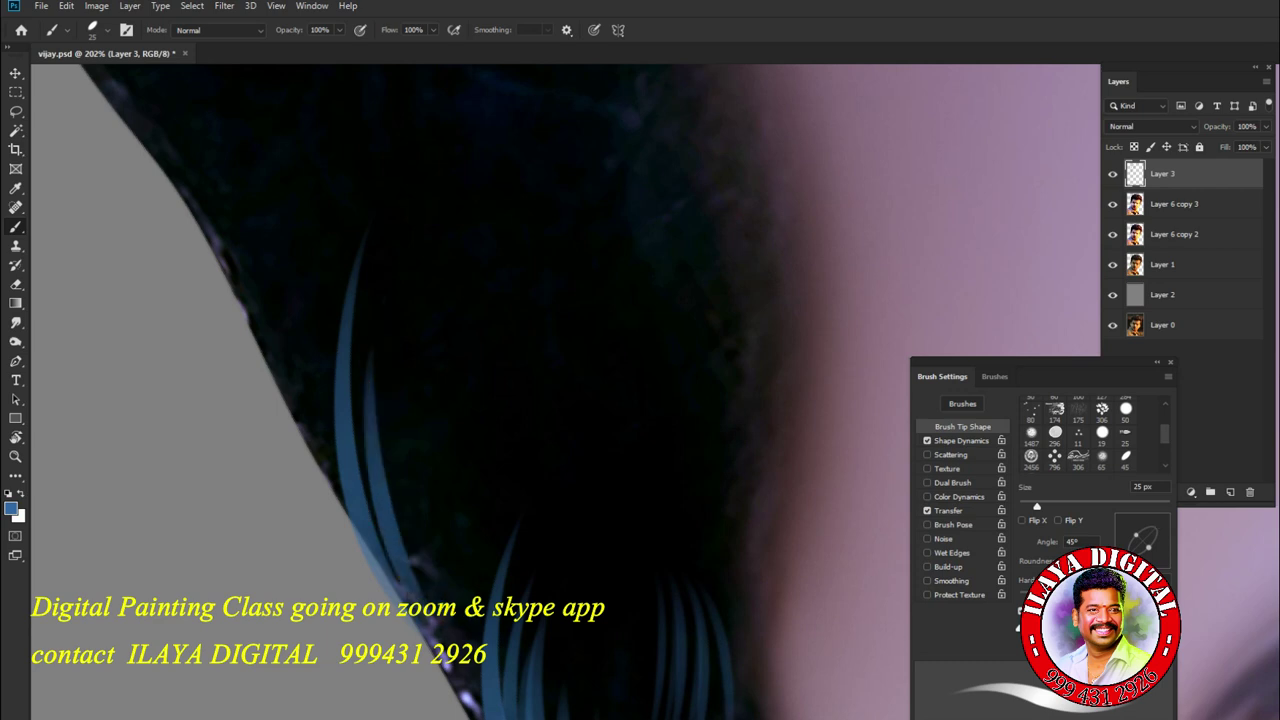
{"action": "left_click_drag", "start_coordinate": [404, 370], "coordinate": [440, 640]}
{"action": "left_click_drag", "start_coordinate": [436, 446], "coordinate": [480, 645]}
{"action": "key", "text": "ctrl+z"}
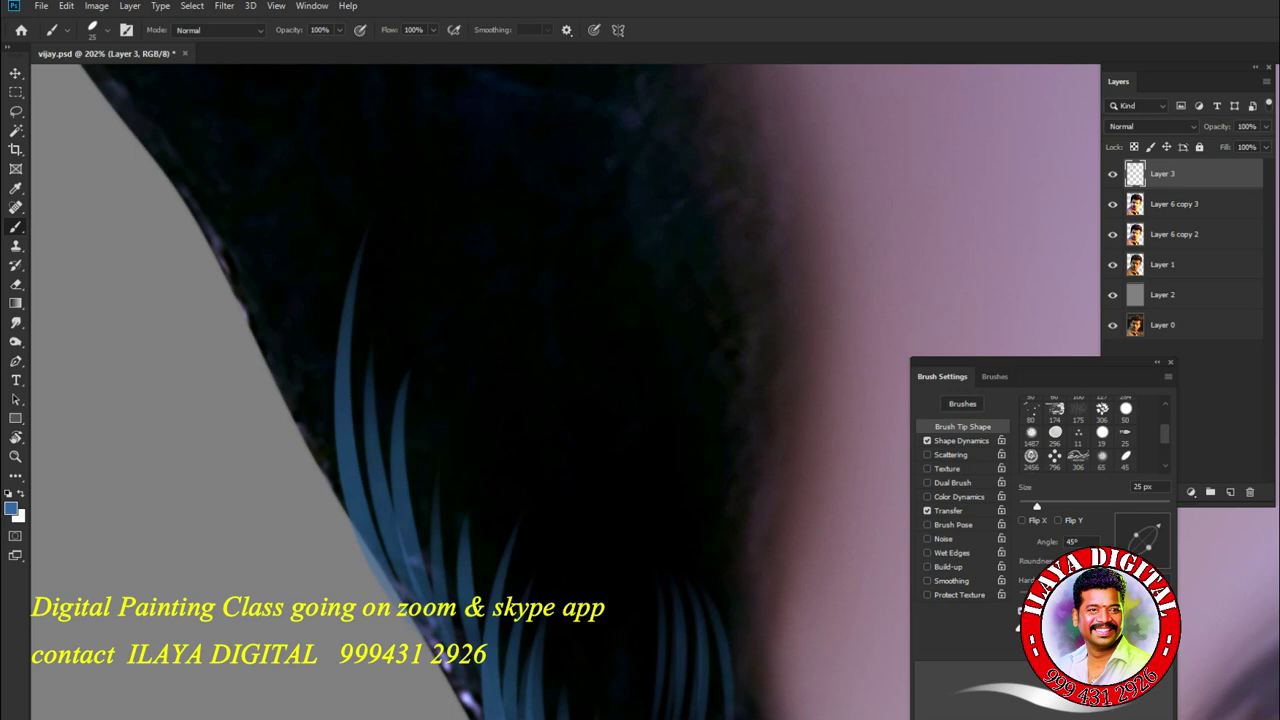
- Paint blue strands sweeping inward from the outer hair edge, below the existing side clusters
{"action": "left_click_drag", "start_coordinate": [400, 300], "coordinate": [590, 560]}
{"action": "scroll", "coordinate": [450, 400], "scroll_direction": "down", "scroll_amount": 1}
{"action": "mouse_move", "coordinate": [254, 254]}
{"action": "left_mouse_down"}
{"action": "mouse_move", "coordinate": [494, 344]}
{"action": "mouse_move", "coordinate": [400, 285]}
{"action": "mouse_move", "coordinate": [479, 299]}
{"action": "left_mouse_up"}
{"action": "left_click_drag", "start_coordinate": [264, 222], "coordinate": [499, 232]}
{"action": "mouse_move", "coordinate": [200, 192]}
{"action": "left_mouse_down"}
{"action": "mouse_move", "coordinate": [270, 300]}
{"action": "mouse_move", "coordinate": [520, 465]}
{"action": "left_mouse_up"}
{"action": "mouse_move", "coordinate": [365, 360]}
{"action": "left_mouse_down"}
{"action": "mouse_move", "coordinate": [534, 430]}
{"action": "mouse_move", "coordinate": [526, 412]}
{"action": "left_mouse_up"}
- Fill the gap along the outer hair edge between the inward-sweeping strands and the lower cluster with upright blue strands
{"action": "scroll", "coordinate": [450, 400], "scroll_direction": "down", "scroll_amount": 5}
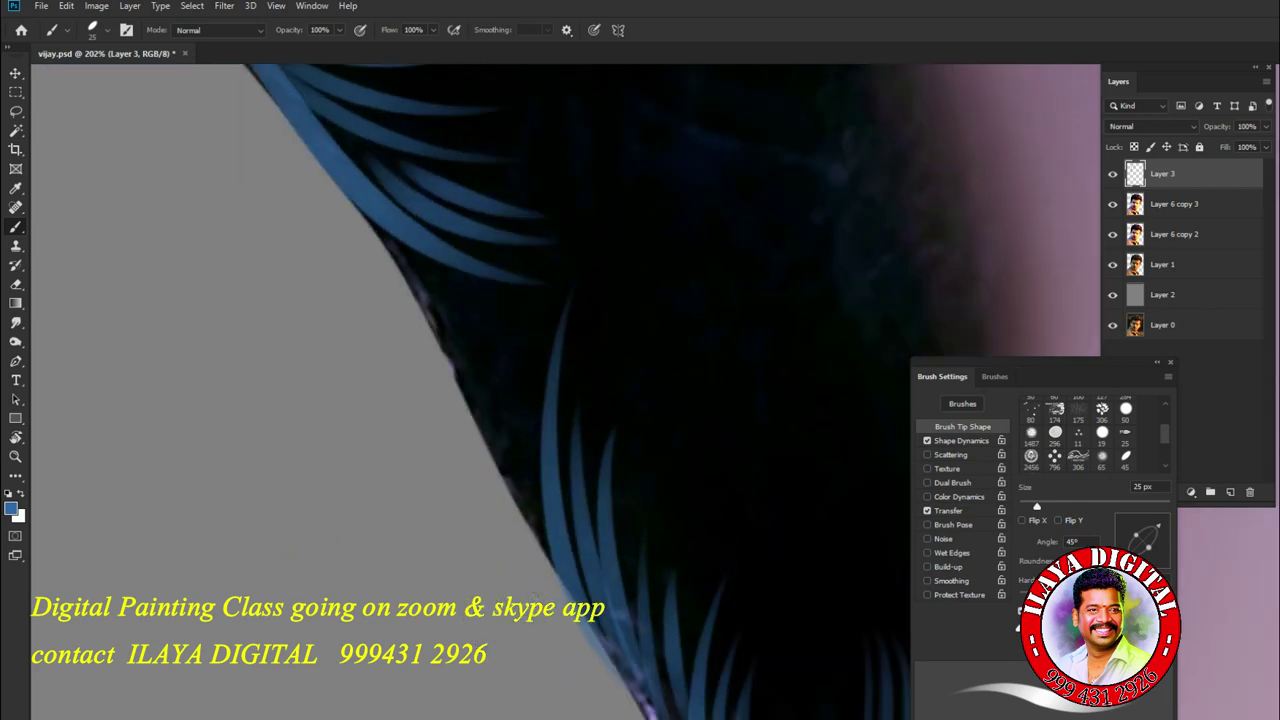
{"action": "left_click_drag", "start_coordinate": [492, 515], "coordinate": [452, 300]}
{"action": "mouse_move", "coordinate": [528, 545]}
{"action": "left_mouse_down"}
{"action": "mouse_move", "coordinate": [482, 326]}
{"action": "mouse_move", "coordinate": [520, 345]}
{"action": "left_mouse_up"}
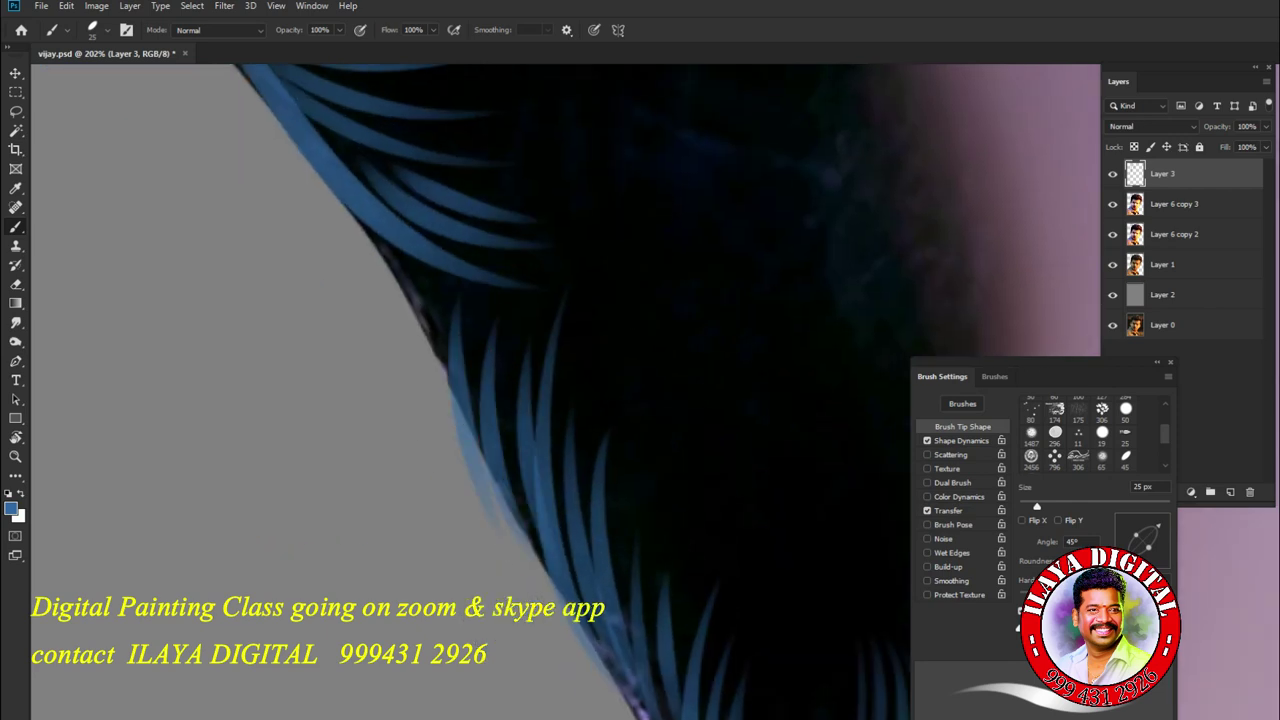
{"action": "scroll", "coordinate": [560, 390], "scroll_direction": "up", "scroll_amount": 5}
{"action": "scroll", "coordinate": [330, 390], "scroll_direction": "down", "scroll_amount": 3}
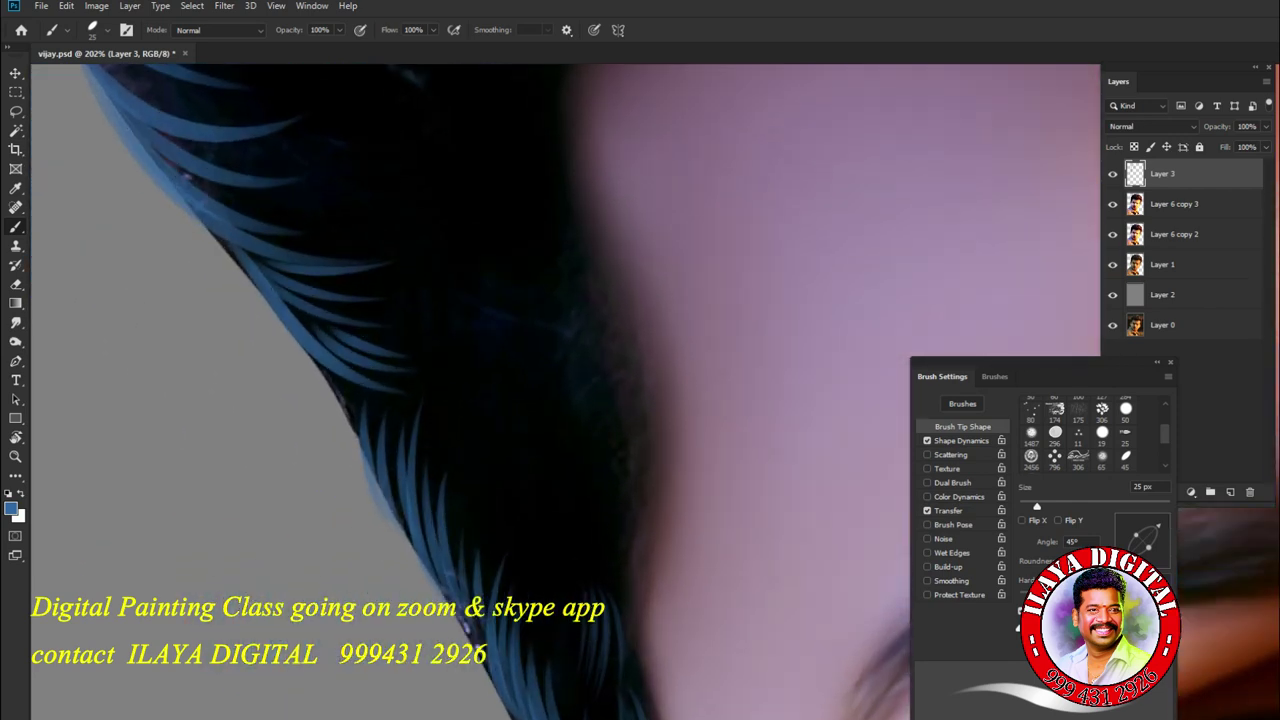
- Paint a cluster of long upright blue strands in the middle of the dark side hair
{"action": "scroll", "coordinate": [505, 340], "scroll_direction": "up", "scroll_amount": 3}
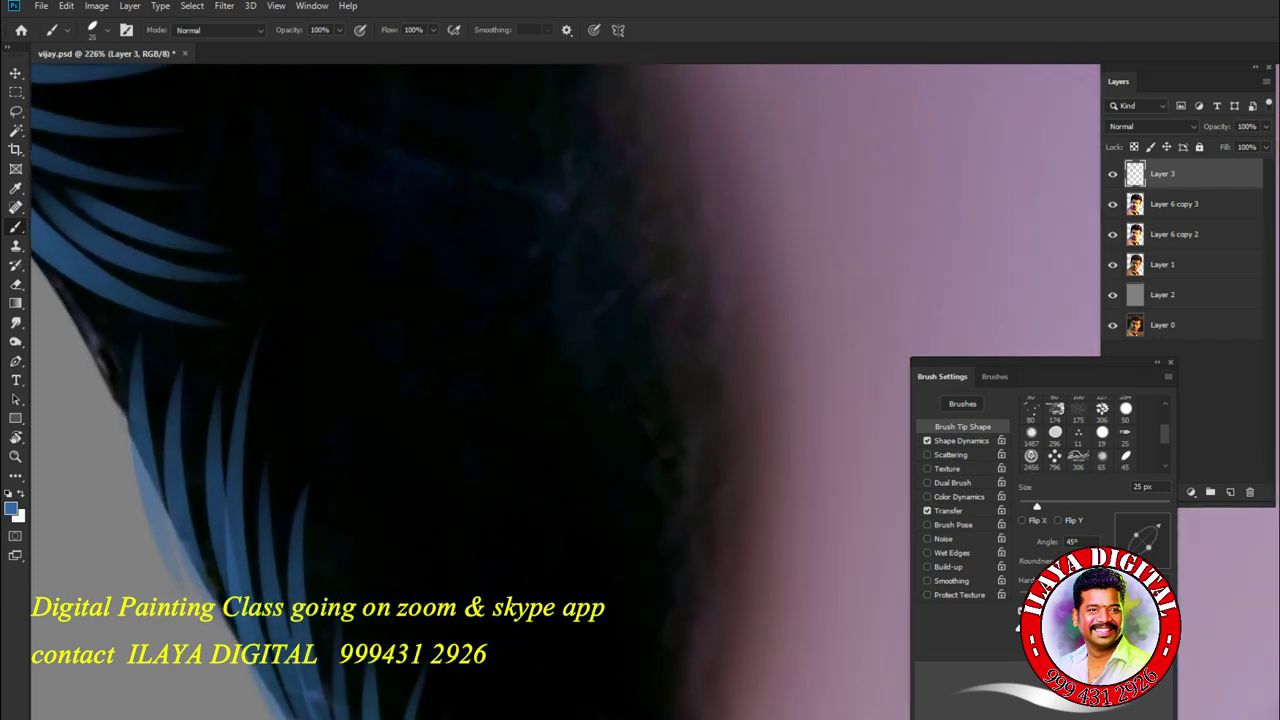
{"action": "left_click_drag", "start_coordinate": [443, 186], "coordinate": [440, 558]}
{"action": "mouse_move", "coordinate": [440, 242]}
{"action": "left_mouse_down"}
{"action": "mouse_move", "coordinate": [412, 472]}
{"action": "mouse_move", "coordinate": [440, 580]}
{"action": "left_mouse_up"}
{"action": "left_click_drag", "start_coordinate": [500, 295], "coordinate": [495, 585]}
{"action": "left_click_drag", "start_coordinate": [540, 370], "coordinate": [535, 585]}
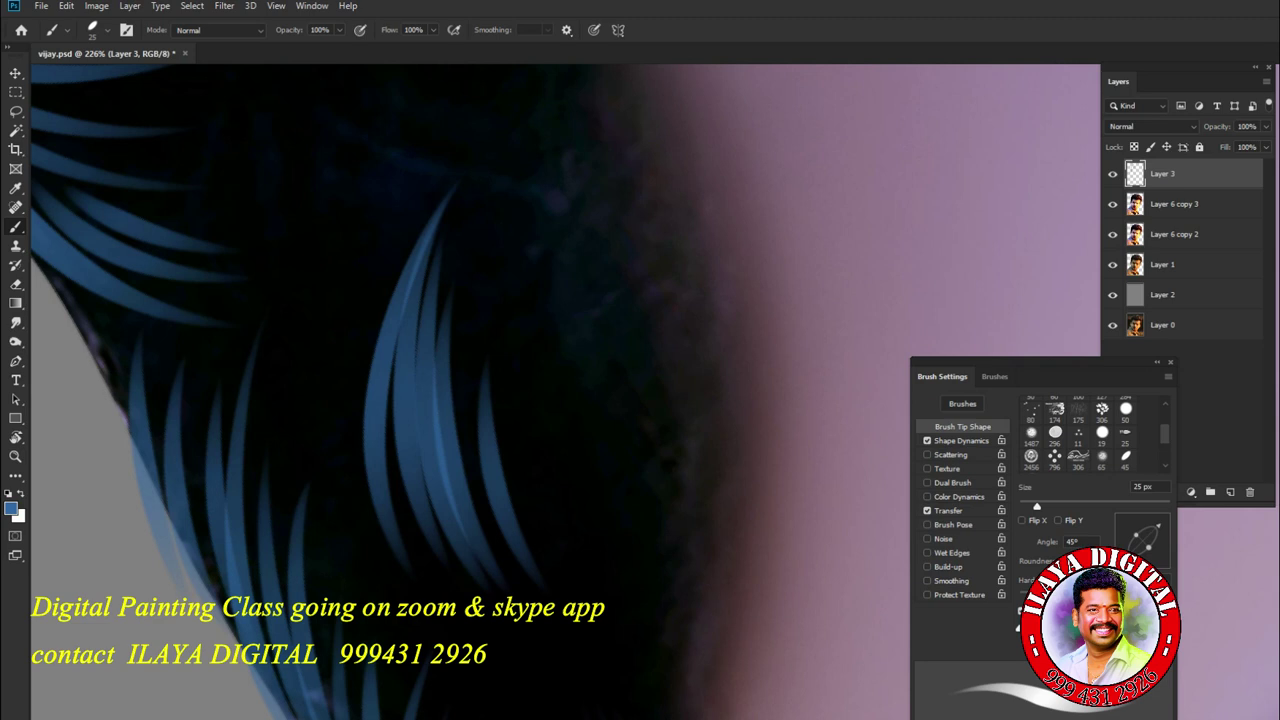
- Paint shorter blue strands beside and below the middle cluster, filling the dark side hair toward the face
{"action": "scroll", "coordinate": [500, 450], "scroll_direction": "down", "scroll_amount": 3}
{"action": "left_click_drag", "start_coordinate": [540, 135], "coordinate": [530, 395]}
{"action": "left_click_drag", "start_coordinate": [550, 205], "coordinate": [560, 395]}
{"action": "left_click_drag", "start_coordinate": [555, 222], "coordinate": [575, 392]}
{"action": "left_click_drag", "start_coordinate": [470, 358], "coordinate": [495, 556]}
{"action": "scroll", "coordinate": [560, 390], "scroll_direction": "down", "scroll_amount": 3}
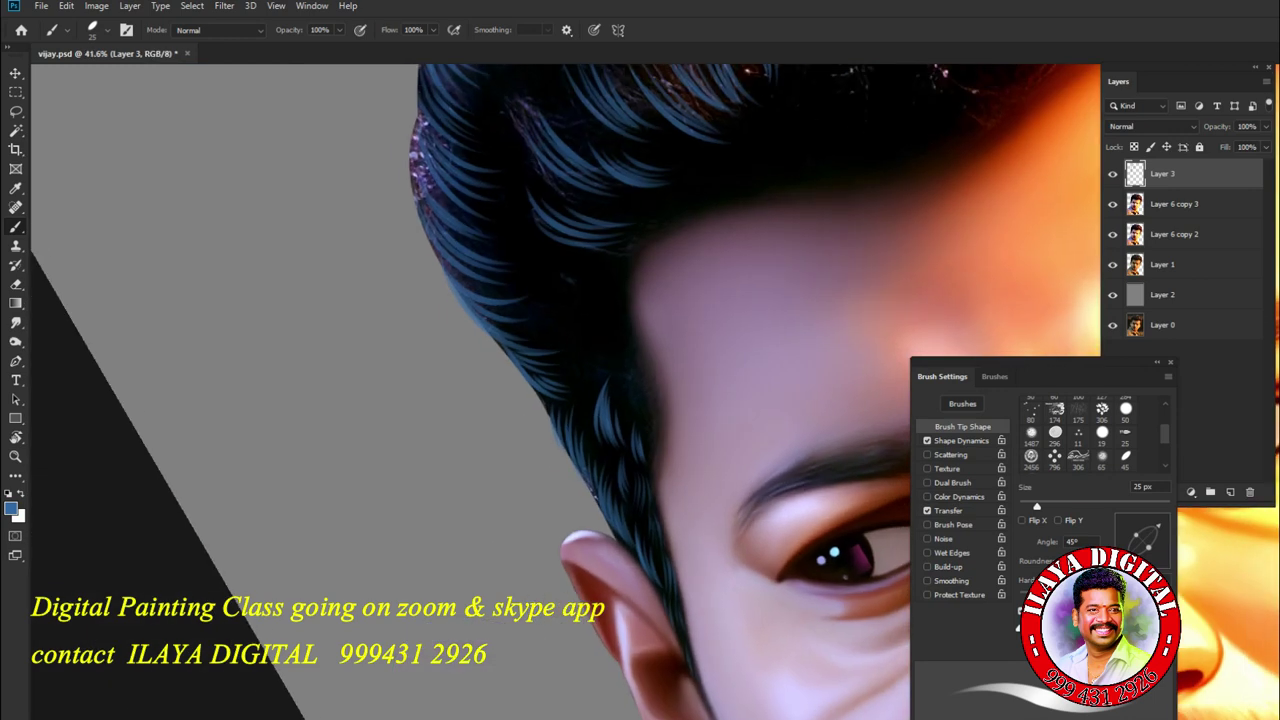
- Paint a cluster of curved blue strands in the dark hair below the lowest fringe cluster near the forehead corner
{"action": "scroll", "coordinate": [400, 300], "scroll_direction": "up", "scroll_amount": 3}
{"action": "scroll", "coordinate": [570, 200], "scroll_direction": "up", "scroll_amount": 5}
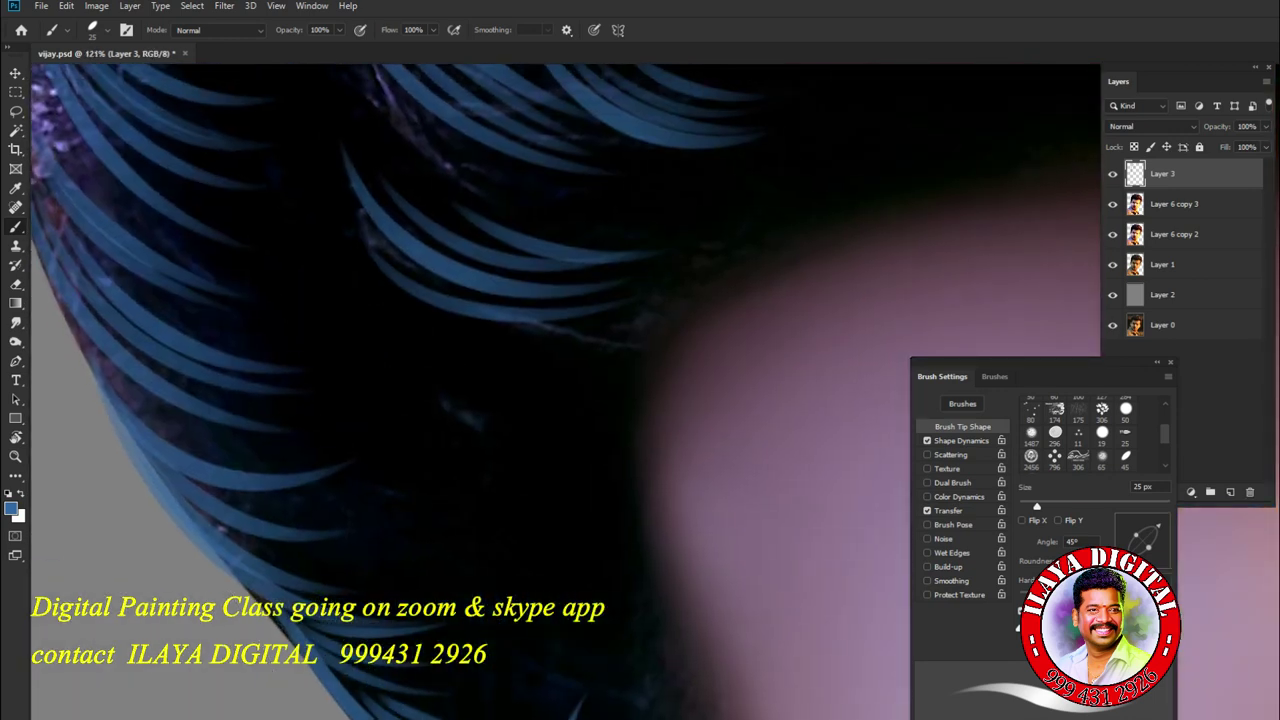
{"action": "mouse_move", "coordinate": [324, 300]}
{"action": "left_mouse_down"}
{"action": "mouse_move", "coordinate": [330, 342]}
{"action": "mouse_move", "coordinate": [474, 440]}
{"action": "mouse_move", "coordinate": [566, 405]}
{"action": "left_mouse_up"}
{"action": "mouse_move", "coordinate": [340, 322]}
{"action": "left_mouse_down"}
{"action": "mouse_move", "coordinate": [506, 380]}
{"action": "mouse_move", "coordinate": [540, 356]}
{"action": "left_mouse_up"}
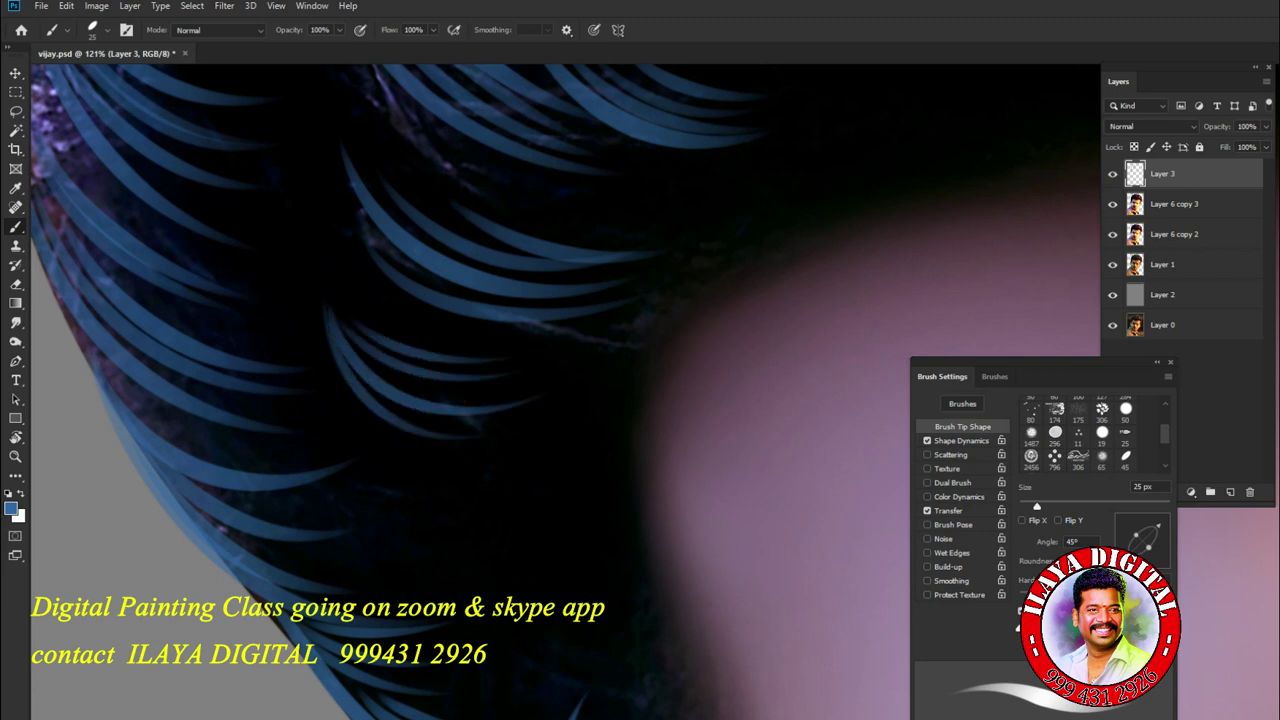
{"action": "left_click_drag", "start_coordinate": [380, 362], "coordinate": [532, 396]}
- Paint a cluster of upright curved blue strands between the new forehead-corner cluster and the middle side cluster
{"action": "mouse_move", "coordinate": [344, 384]}
{"action": "left_mouse_down"}
{"action": "mouse_move", "coordinate": [516, 466]}
{"action": "mouse_move", "coordinate": [478, 708]}
{"action": "left_mouse_up"}
{"action": "left_click_drag", "start_coordinate": [506, 510], "coordinate": [494, 690]}
{"action": "mouse_move", "coordinate": [546, 518]}
{"action": "left_mouse_down"}
{"action": "mouse_move", "coordinate": [506, 672]}
{"action": "mouse_move", "coordinate": [526, 660]}
{"action": "left_mouse_up"}
- Try a cluster of upright blue strands along the temple hairline, beside the upright cluster
{"action": "scroll", "coordinate": [540, 400], "scroll_direction": "down", "scroll_amount": 5}
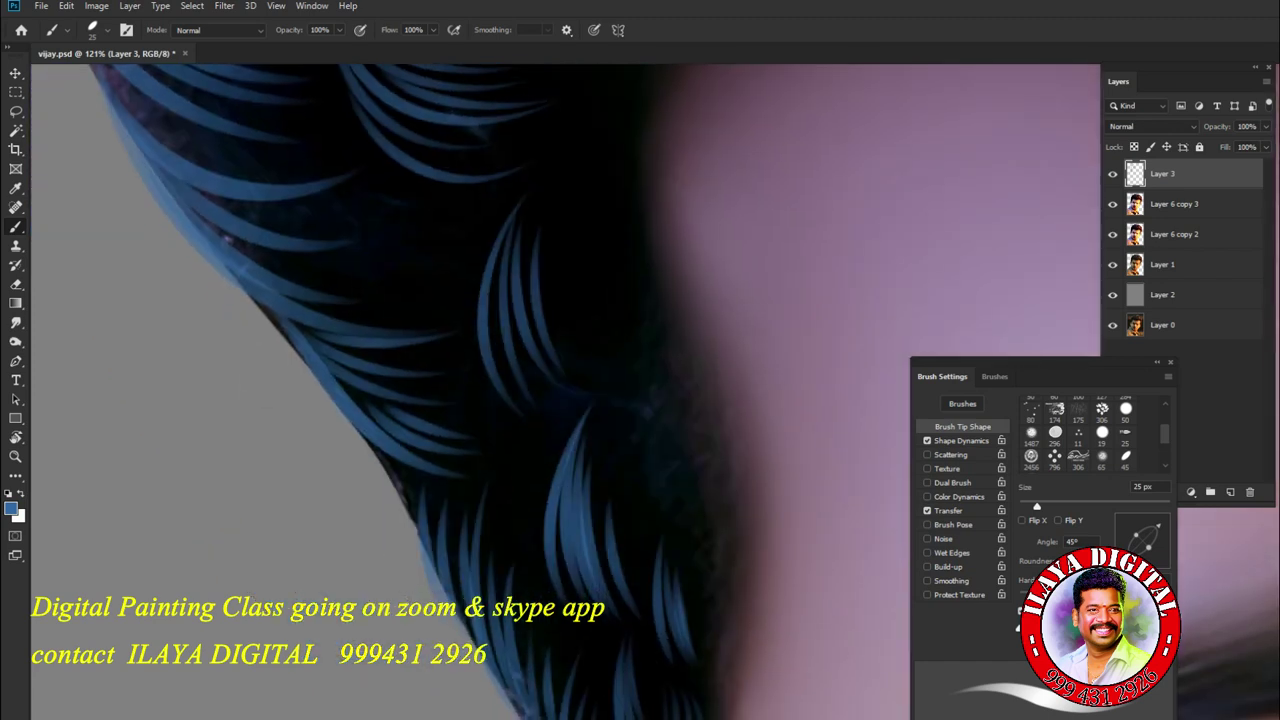
{"action": "left_click_drag", "start_coordinate": [610, 205], "coordinate": [584, 410]}
{"action": "left_click_drag", "start_coordinate": [634, 244], "coordinate": [602, 404]}
{"action": "left_click_drag", "start_coordinate": [612, 274], "coordinate": [616, 326]}
{"action": "left_click_drag", "start_coordinate": [644, 348], "coordinate": [618, 436]}
{"action": "left_click_drag", "start_coordinate": [644, 322], "coordinate": [612, 436]}
{"action": "left_click_drag", "start_coordinate": [666, 290], "coordinate": [624, 468]}
{"action": "left_click_drag", "start_coordinate": [666, 370], "coordinate": [628, 470]}
{"action": "left_click_drag", "start_coordinate": [640, 304], "coordinate": [688, 447]}
- Try a few short curved strands in the gap near the outer clusters, and undo them together with the temple strands
{"action": "scroll", "coordinate": [688, 447], "scroll_direction": "up", "scroll_amount": 5}
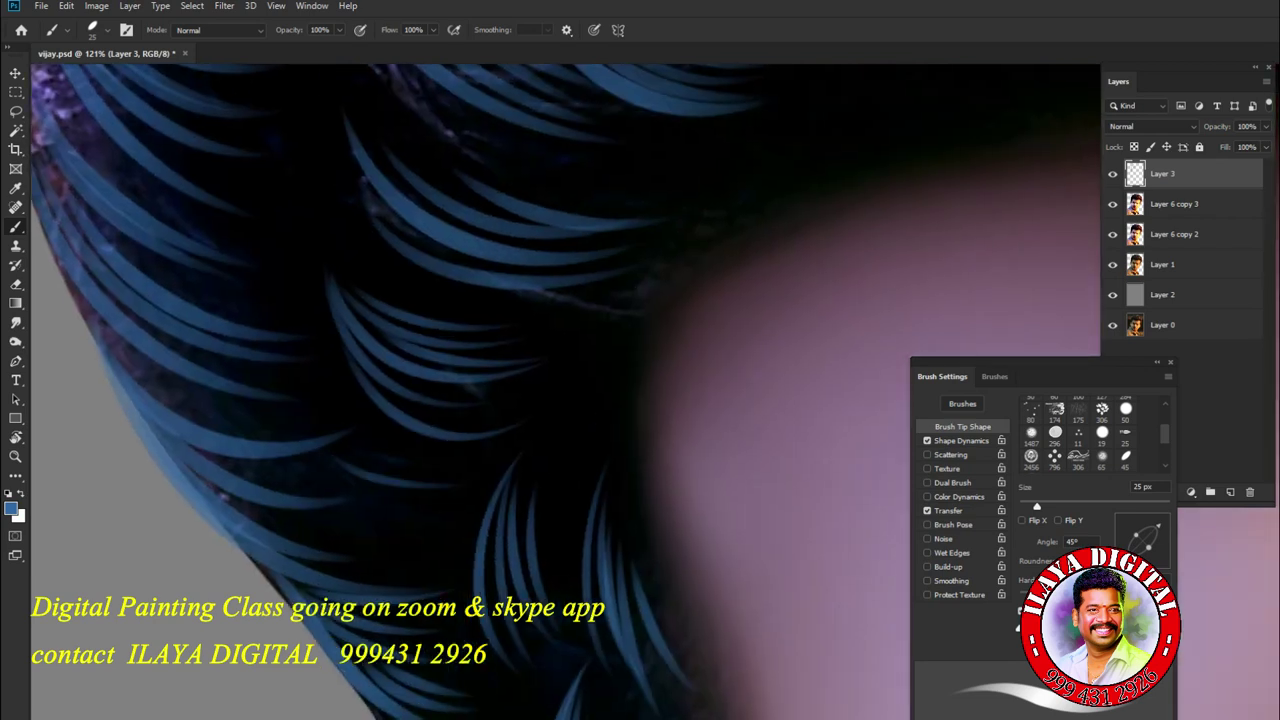
{"action": "mouse_move", "coordinate": [344, 470]}
{"action": "left_mouse_down"}
{"action": "mouse_move", "coordinate": [464, 520]}
{"action": "mouse_move", "coordinate": [466, 500]}
{"action": "left_mouse_up"}
{"action": "left_click_drag", "start_coordinate": [362, 442], "coordinate": [470, 466]}
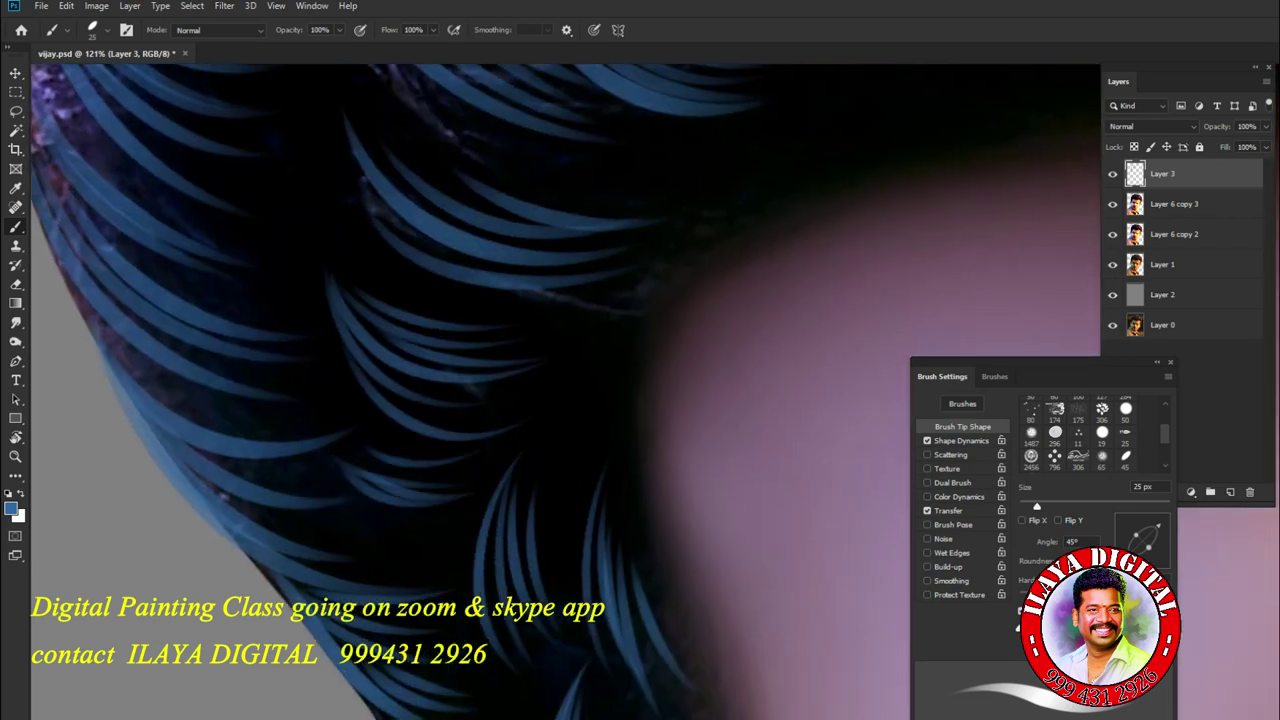
{"action": "left_click_drag", "start_coordinate": [620, 340], "coordinate": [550, 515]}
{"action": "key", "text": "ctrl+z"}
{"action": "key", "text": "ctrl+z"}
{"action": "key", "text": "ctrl+z"}
{"action": "key", "text": "ctrl+z"}
{"action": "key", "text": "ctrl+z"}
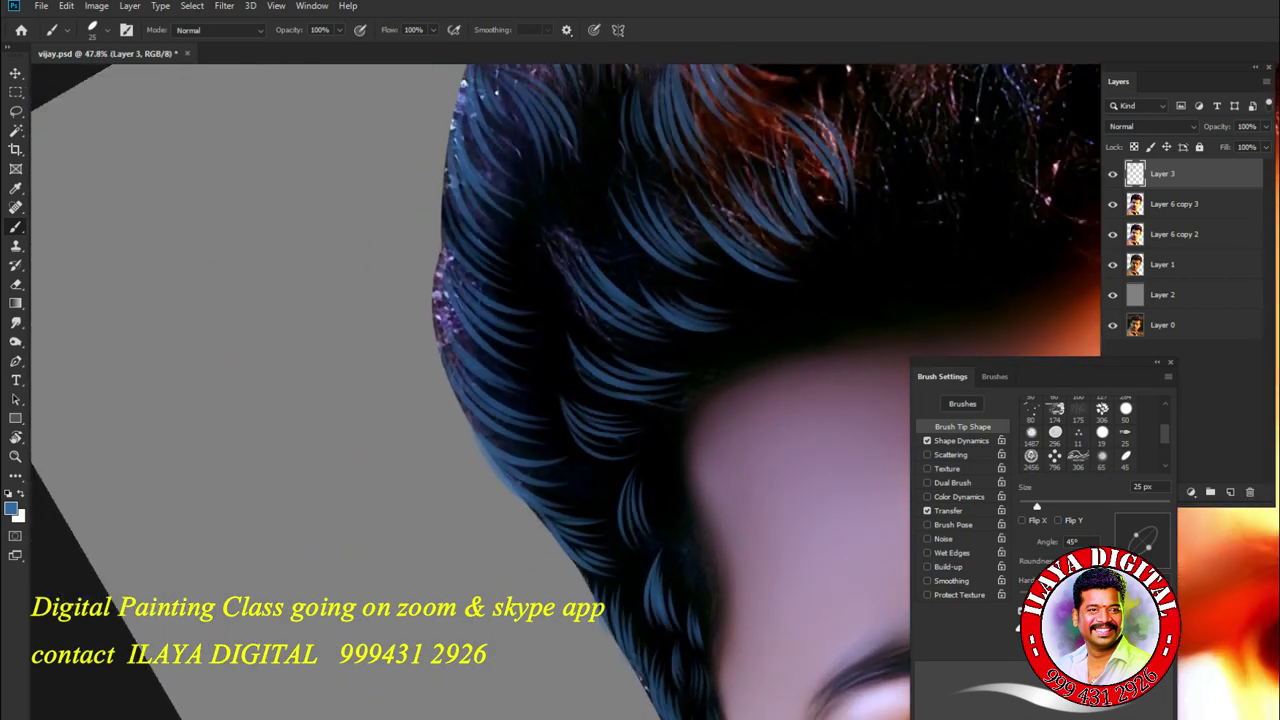
- Paint a cluster of upright curved blue strands just below the forehead corner, between the hairline and the existing upright cluster
{"action": "scroll", "coordinate": [480, 300], "scroll_direction": "up", "scroll_amount": 3}
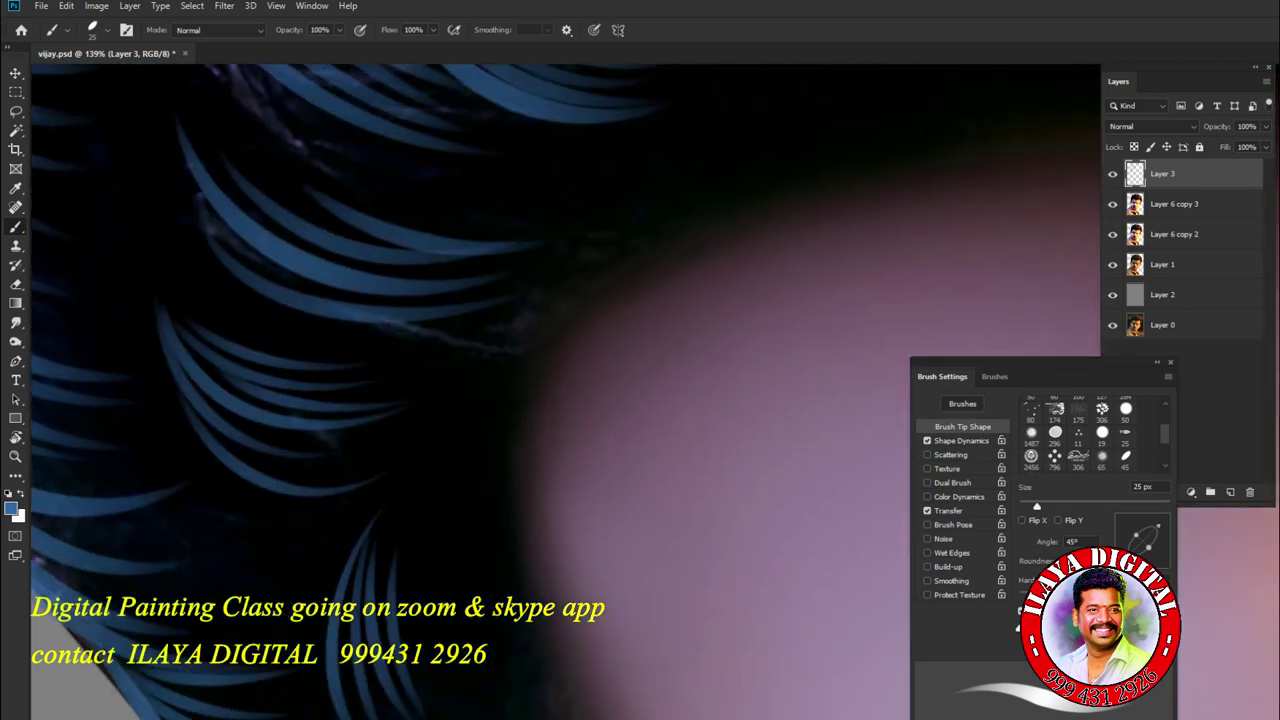
{"action": "key", "text": "r"}
{"action": "left_click_drag", "start_coordinate": [720, 340], "coordinate": [600, 380]}
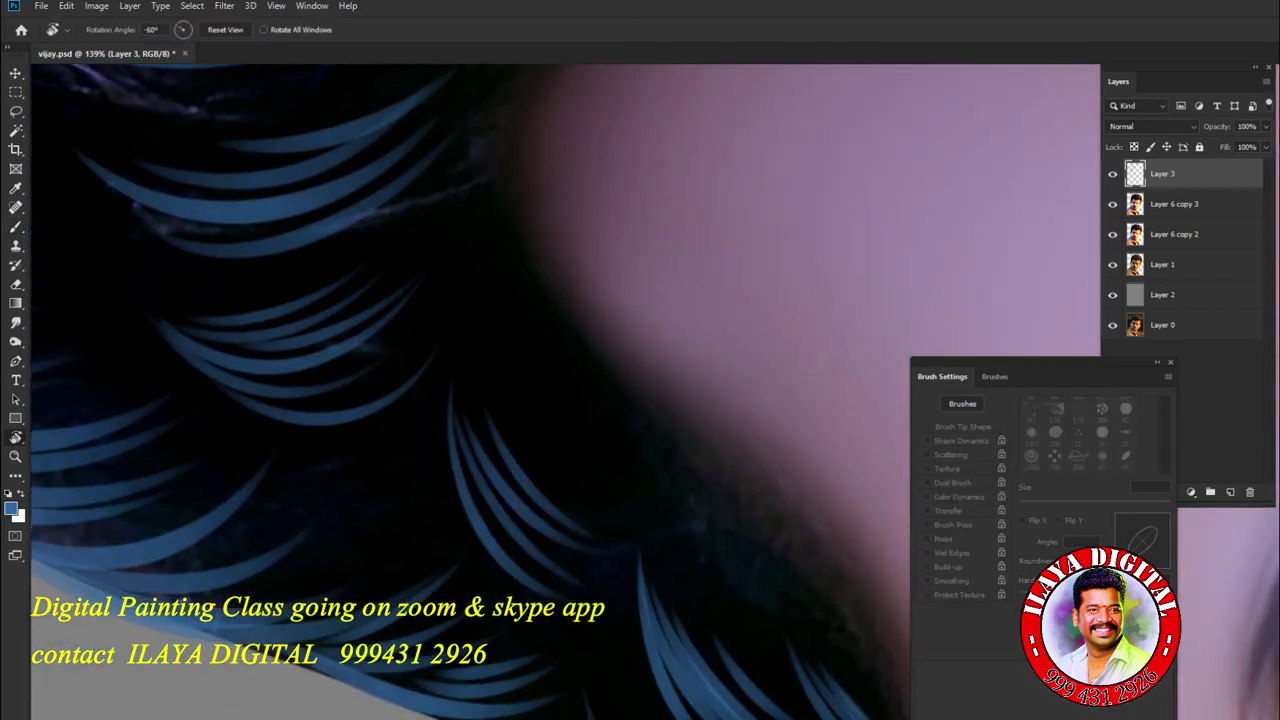
{"action": "key", "text": "b"}
{"action": "left_click_drag", "start_coordinate": [497, 258], "coordinate": [545, 412]}
{"action": "left_click_drag", "start_coordinate": [505, 295], "coordinate": [556, 455]}
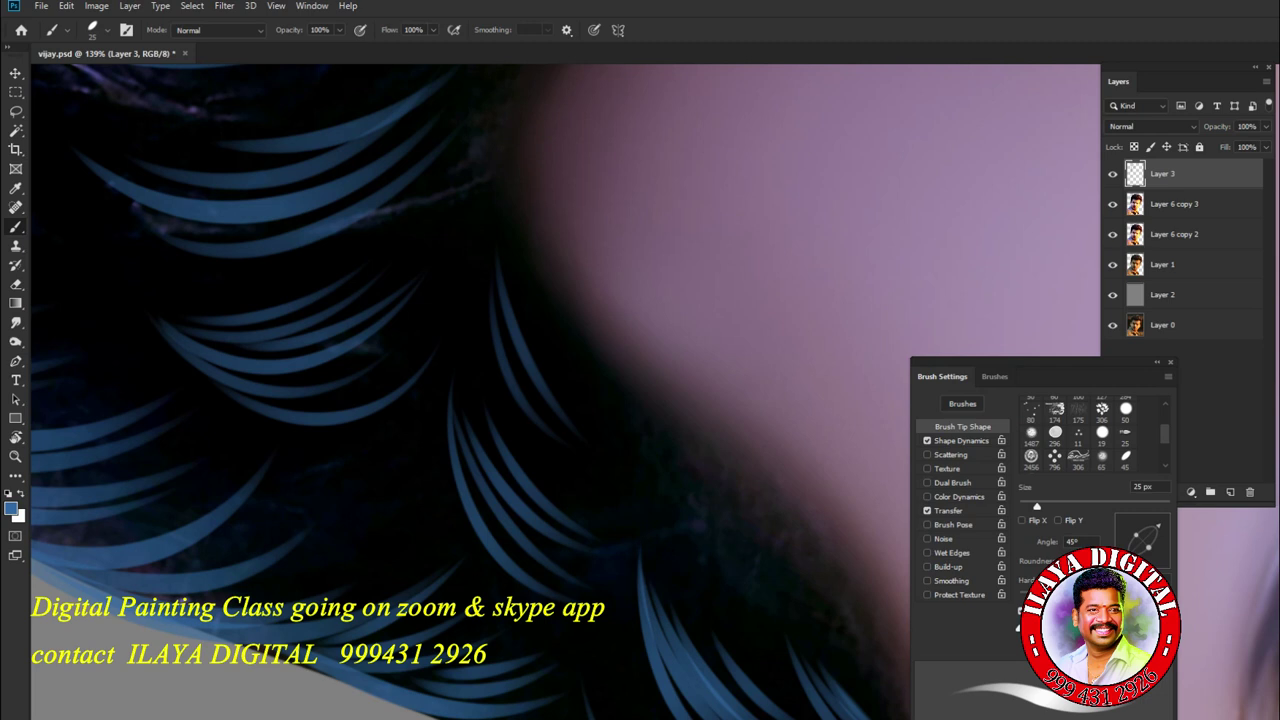
{"action": "left_click_drag", "start_coordinate": [500, 271], "coordinate": [586, 449]}
{"action": "left_click_drag", "start_coordinate": [489, 243], "coordinate": [556, 472]}
{"action": "mouse_move", "coordinate": [496, 296]}
{"action": "left_mouse_down"}
{"action": "mouse_move", "coordinate": [524, 450]}
{"action": "mouse_move", "coordinate": [580, 414]}
{"action": "left_mouse_up"}
- Add more curved blue strands to the upright cluster next to the new forehead-corner cluster
{"action": "mouse_move", "coordinate": [454, 377]}
{"action": "left_mouse_down"}
{"action": "mouse_move", "coordinate": [549, 267]}
{"action": "mouse_move", "coordinate": [605, 495]}
{"action": "left_mouse_up"}
{"action": "mouse_move", "coordinate": [539, 310]}
{"action": "left_mouse_down"}
{"action": "mouse_move", "coordinate": [610, 500]}
{"action": "mouse_move", "coordinate": [600, 555]}
{"action": "mouse_move", "coordinate": [410, 480]}
{"action": "left_mouse_up"}
{"action": "left_click_drag", "start_coordinate": [445, 322], "coordinate": [555, 520]}
{"action": "mouse_move", "coordinate": [427, 350]}
{"action": "left_mouse_down"}
{"action": "mouse_move", "coordinate": [427, 426]}
{"action": "mouse_move", "coordinate": [510, 512]}
{"action": "left_mouse_up"}
- Paint a cluster of short curved blue strands in the dark gap along the temple hairline, above the sideburn clusters
{"action": "left_click_drag", "start_coordinate": [590, 368], "coordinate": [648, 460]}
{"action": "left_click_drag", "start_coordinate": [500, 235], "coordinate": [555, 355]}
{"action": "left_click_drag", "start_coordinate": [510, 275], "coordinate": [555, 360]}
{"action": "mouse_move", "coordinate": [505, 240]}
{"action": "left_mouse_down"}
{"action": "mouse_move", "coordinate": [600, 355]}
{"action": "mouse_move", "coordinate": [612, 340]}
{"action": "left_mouse_up"}
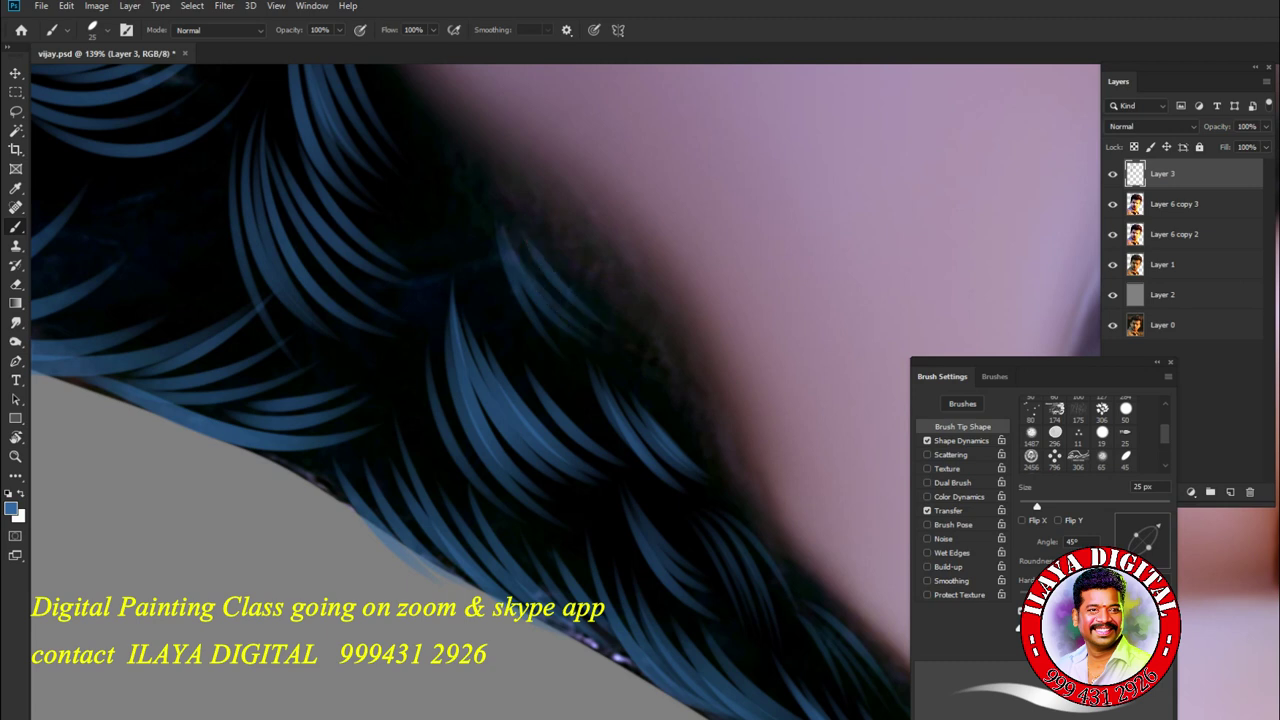
{"action": "mouse_move", "coordinate": [471, 212]}
{"action": "left_mouse_down"}
{"action": "mouse_move", "coordinate": [535, 348]}
{"action": "mouse_move", "coordinate": [535, 330]}
{"action": "left_mouse_up"}
{"action": "left_click_drag", "start_coordinate": [472, 236], "coordinate": [528, 334]}
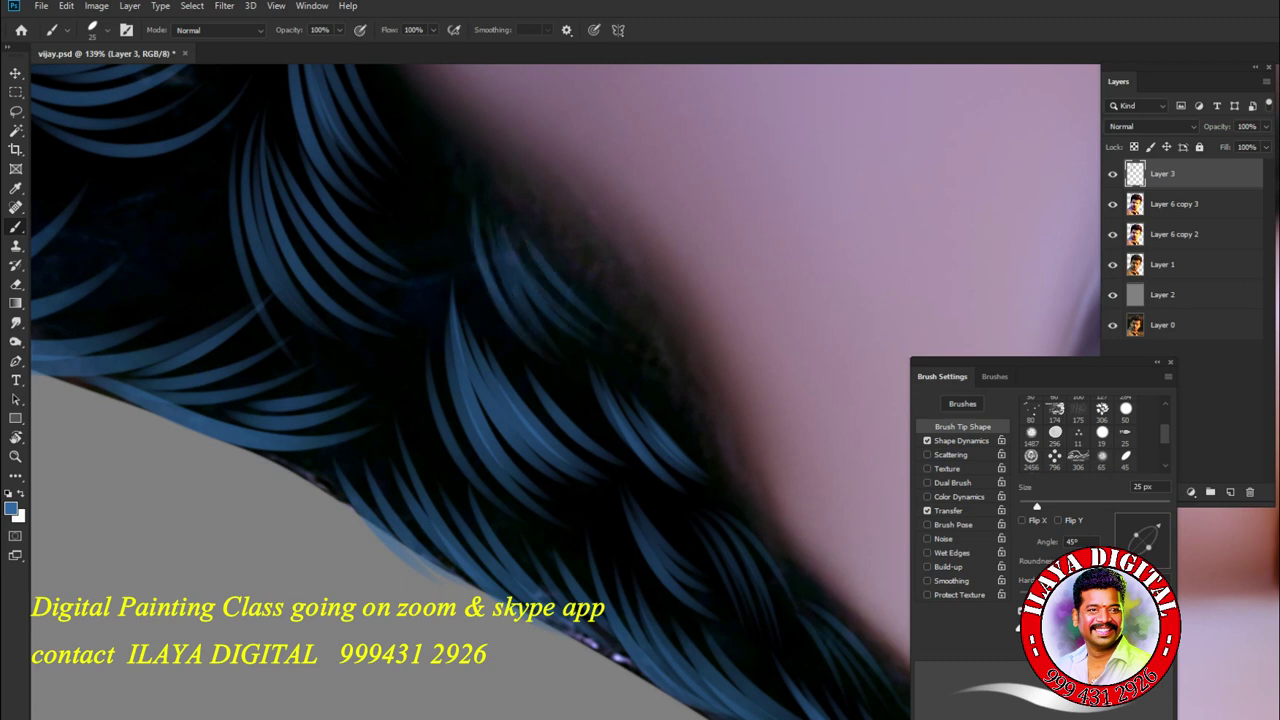
{"action": "left_click_drag", "start_coordinate": [460, 186], "coordinate": [528, 334]}
- Add a few blue strands to the sideburn clusters above the ear and along the outer hair edge
{"action": "scroll", "coordinate": [528, 334], "scroll_direction": "down", "scroll_amount": 3}
{"action": "left_click_drag", "start_coordinate": [644, 356], "coordinate": [698, 462]}
{"action": "mouse_move", "coordinate": [552, 444]}
{"action": "left_mouse_down"}
{"action": "mouse_move", "coordinate": [600, 510]}
{"action": "mouse_move", "coordinate": [682, 556]}
{"action": "left_mouse_up"}
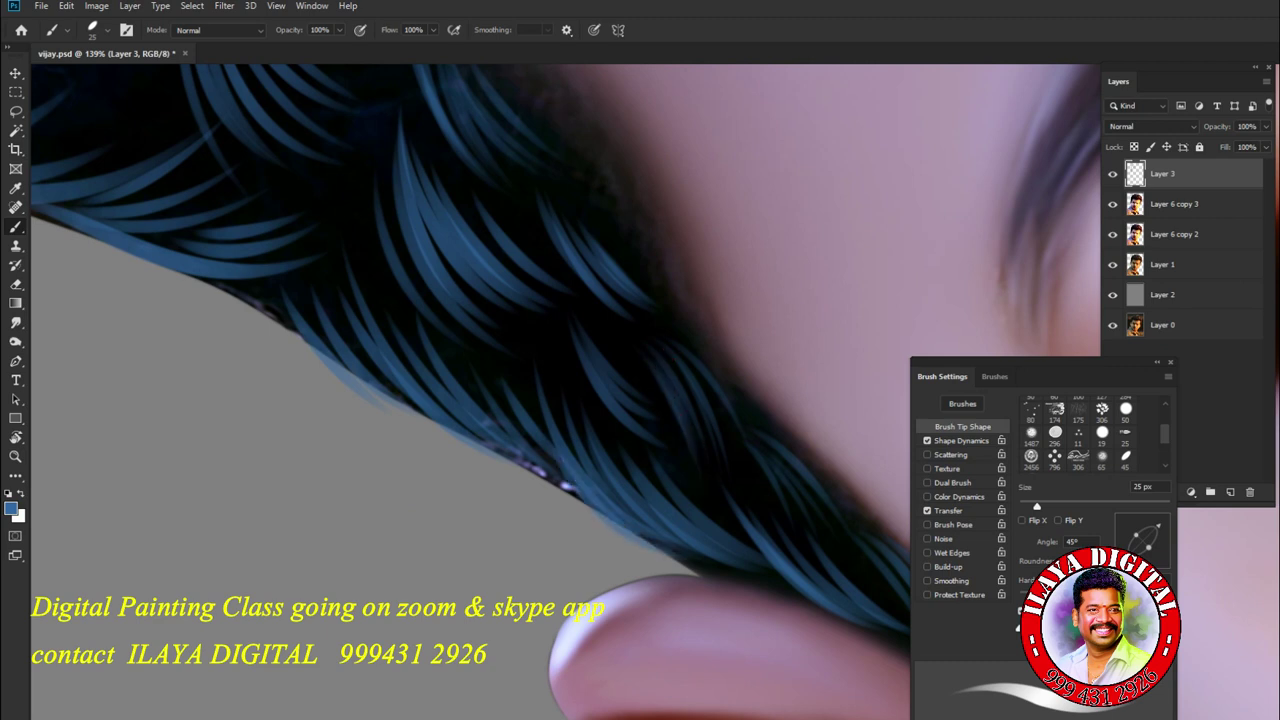
{"action": "scroll", "coordinate": [565, 390], "scroll_direction": "up", "scroll_amount": 3}
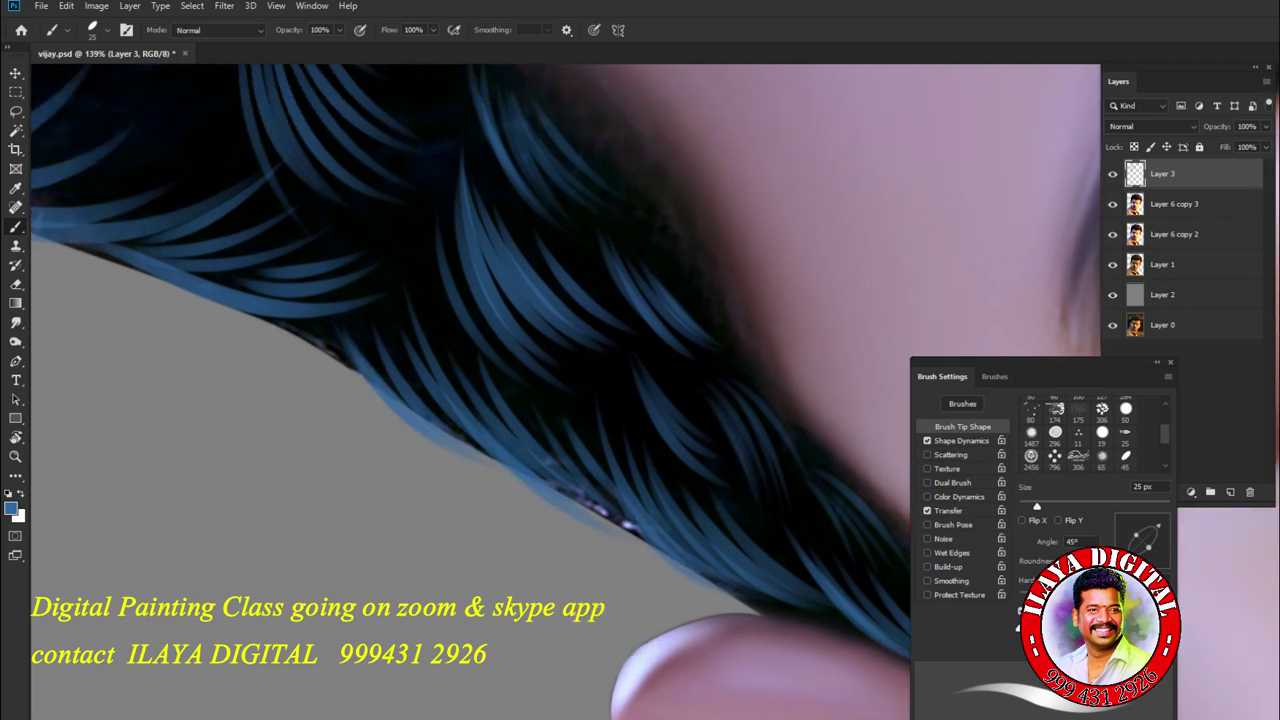
{"action": "scroll", "coordinate": [470, 390], "scroll_direction": "up", "scroll_amount": 5}
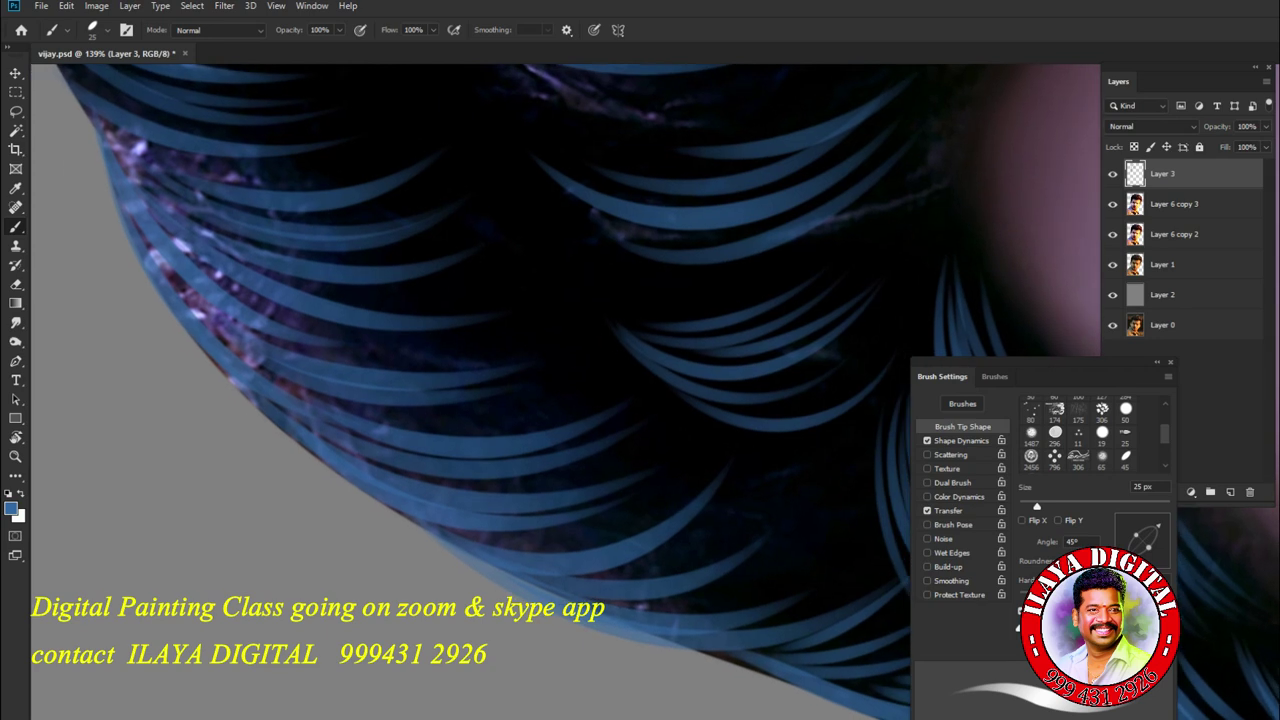
{"action": "left_click_drag", "start_coordinate": [100, 122], "coordinate": [292, 205]}
{"action": "scroll", "coordinate": [565, 390], "scroll_direction": "up", "scroll_amount": 5}
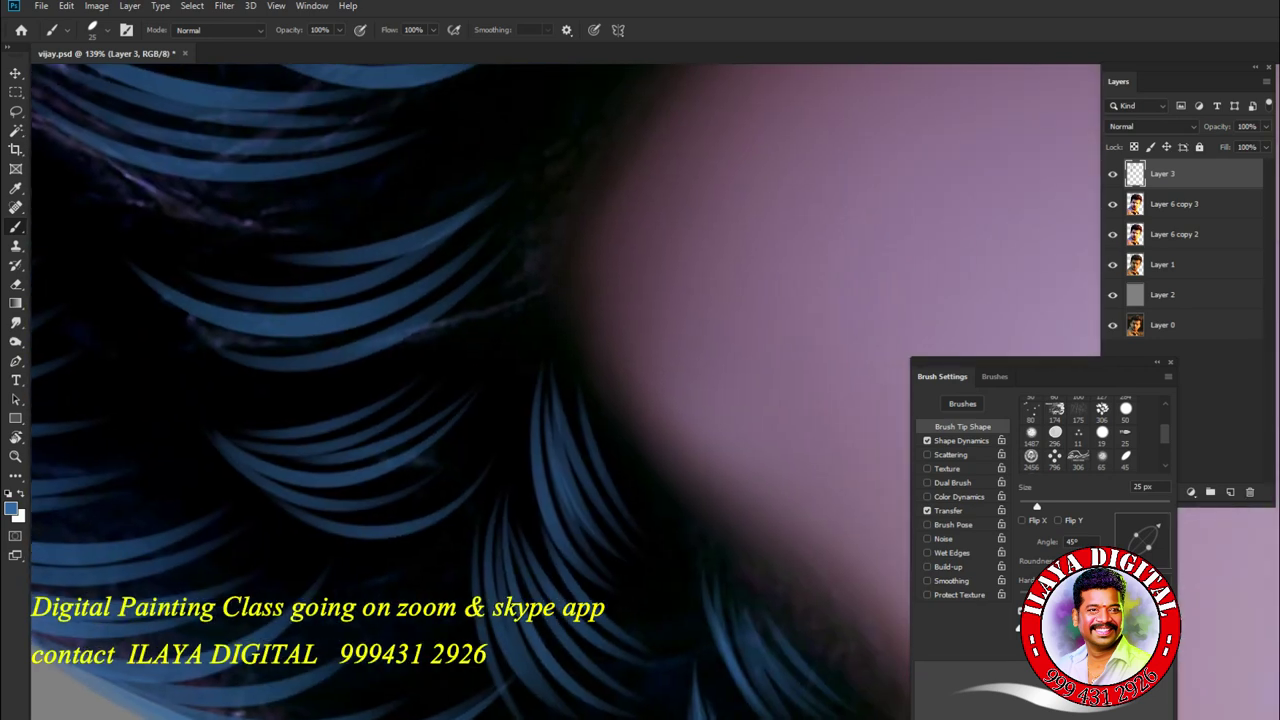
{"action": "scroll", "coordinate": [565, 390], "scroll_direction": "up", "scroll_amount": 5}
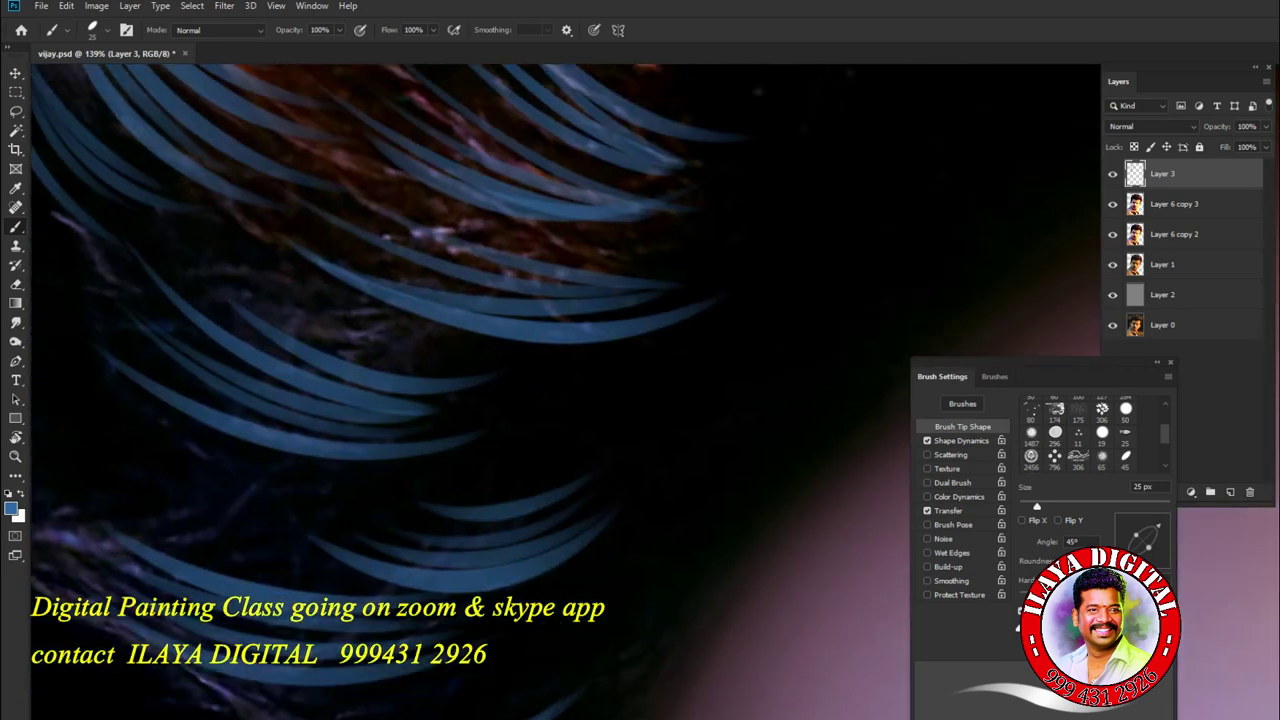
{"action": "scroll", "coordinate": [565, 390], "scroll_direction": "down", "scroll_amount": 6}
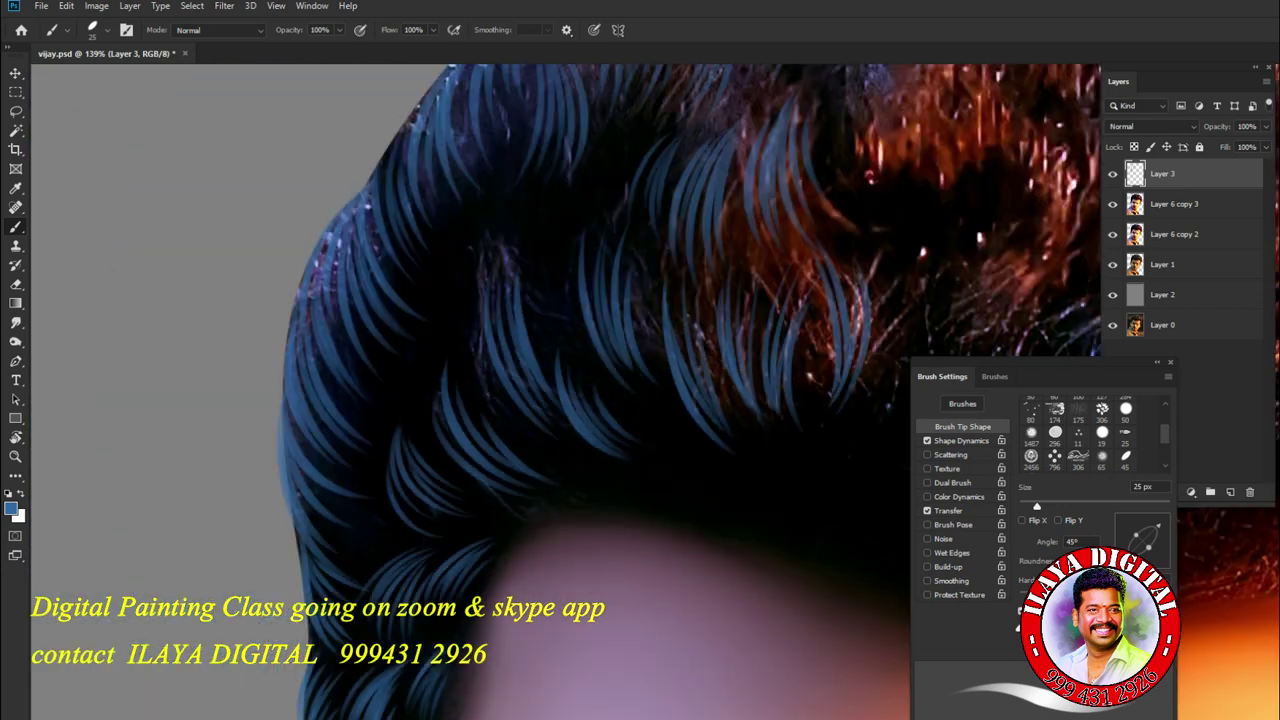
{"action": "scroll", "coordinate": [600, 390], "scroll_direction": "down", "scroll_amount": 5}
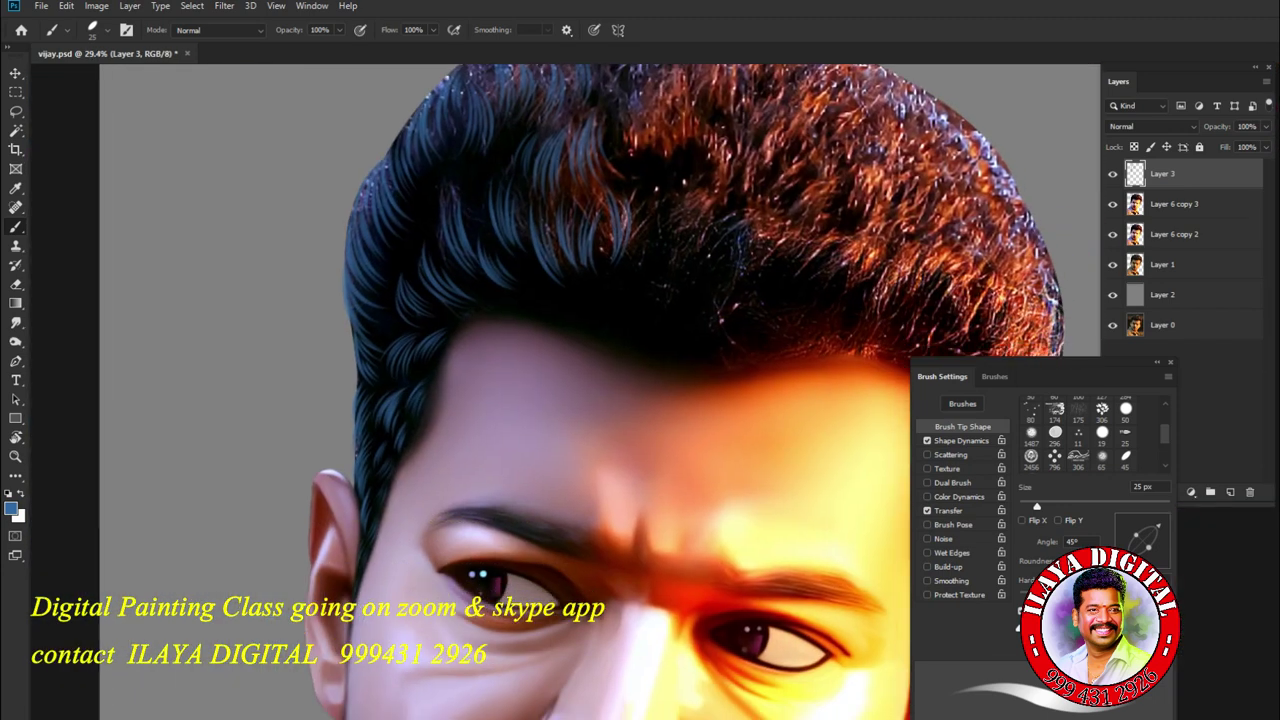
{"action": "left_click", "coordinate": [1175, 204]}
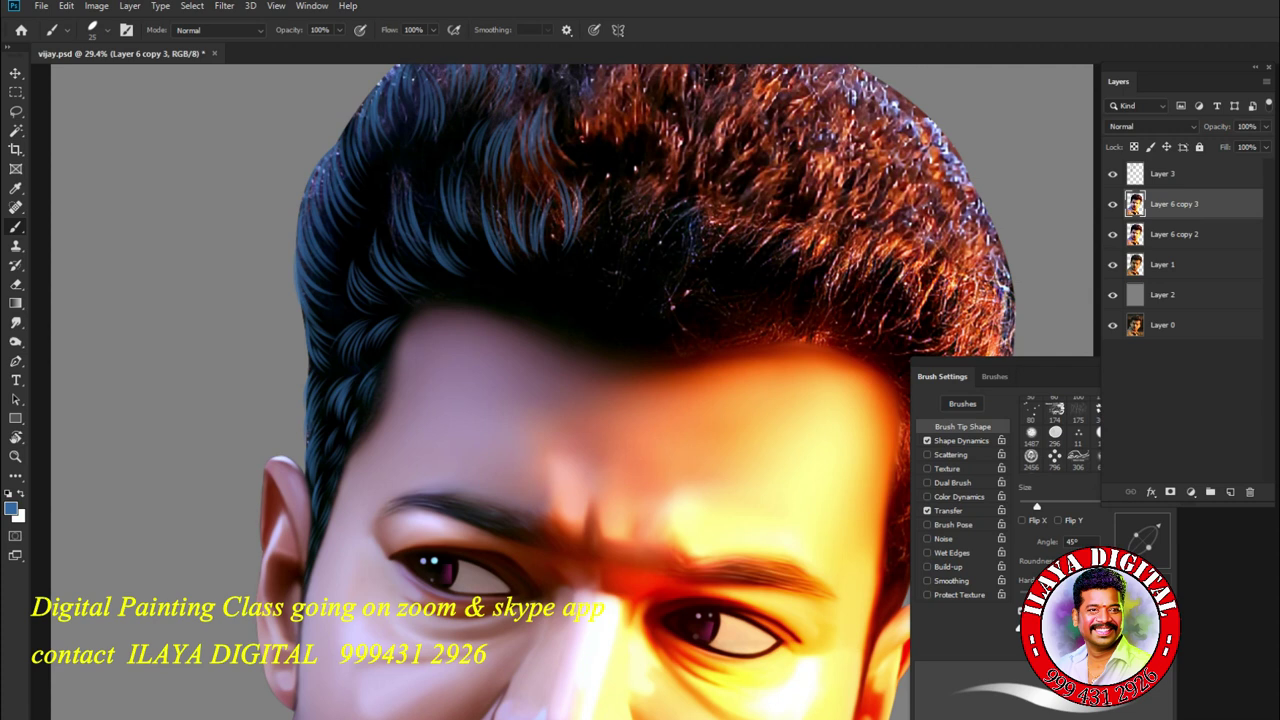
{"action": "key", "text": "l"}
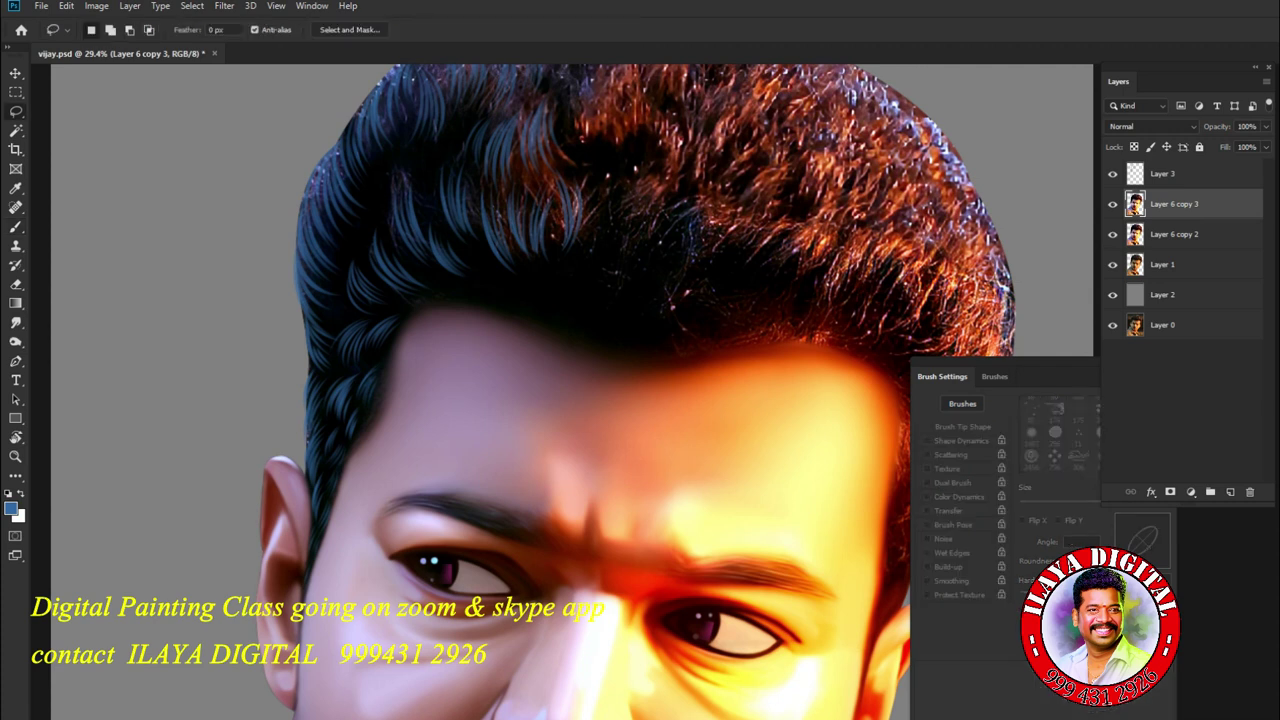
{"action": "mouse_move", "coordinate": [301, 458]}
{"action": "left_mouse_down"}
{"action": "mouse_move", "coordinate": [315, 550]}
{"action": "mouse_move", "coordinate": [329, 532]}
{"action": "mouse_move", "coordinate": [302, 460]}
{"action": "left_mouse_up"}
{"action": "mouse_move", "coordinate": [313, 508]}
{"action": "left_mouse_down"}
{"action": "mouse_move", "coordinate": [315, 563]}
{"action": "mouse_move", "coordinate": [396, 338]}
{"action": "left_mouse_up"}
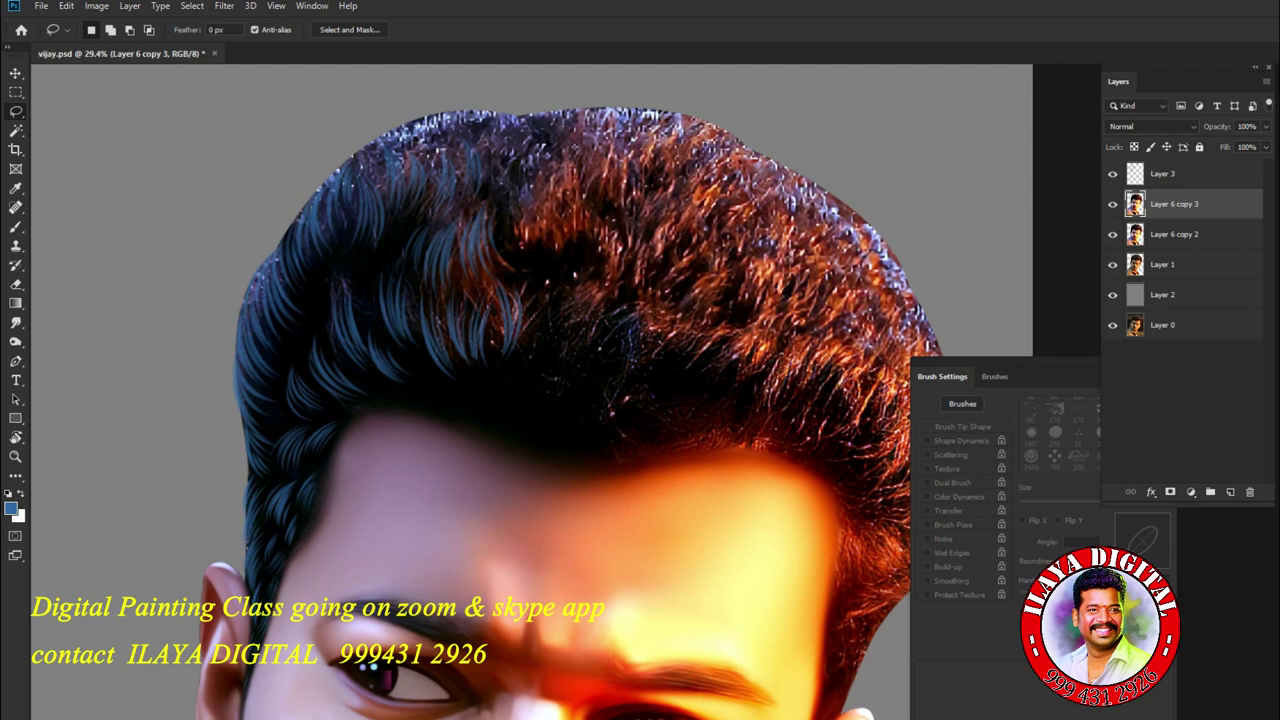
- Load the outline of Layer 6 copy 3 as a selection and switch to a 500 px Burn brush on that layer
{"action": "left_click", "coordinate": [1135, 204], "text": "ctrl"}
{"action": "left_click", "coordinate": [1162, 174]}
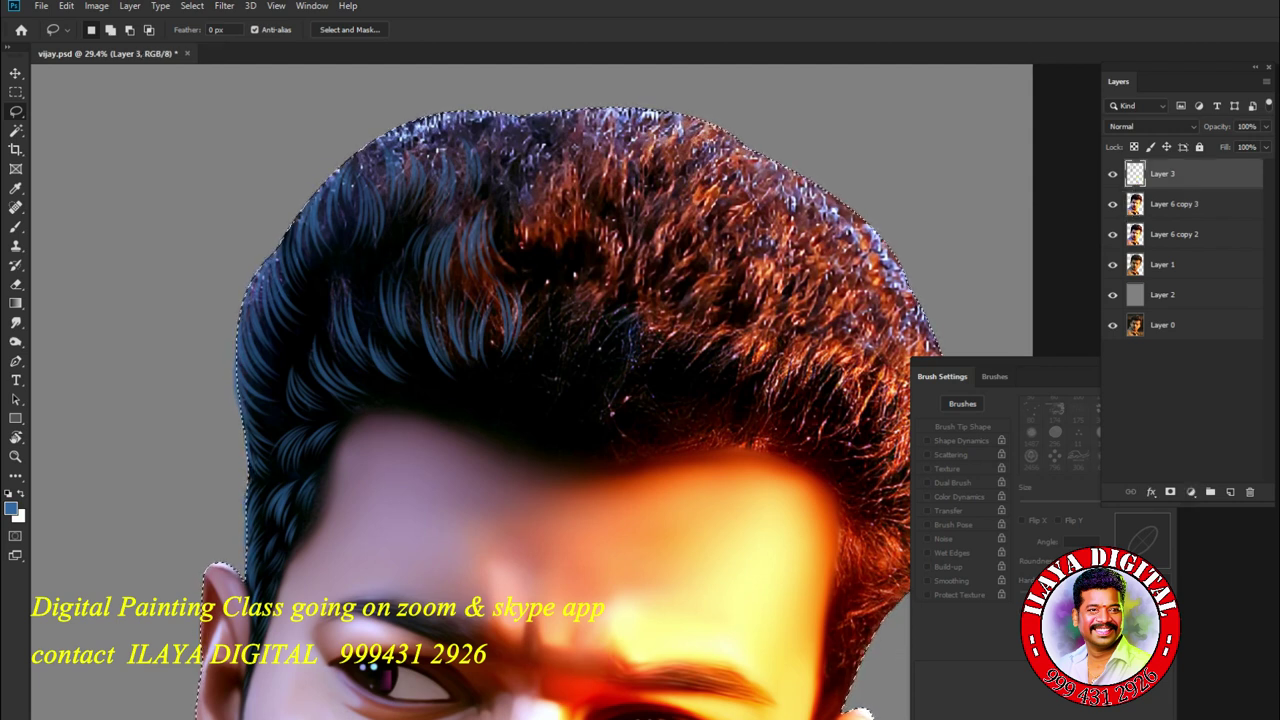
{"action": "key", "text": "o"}
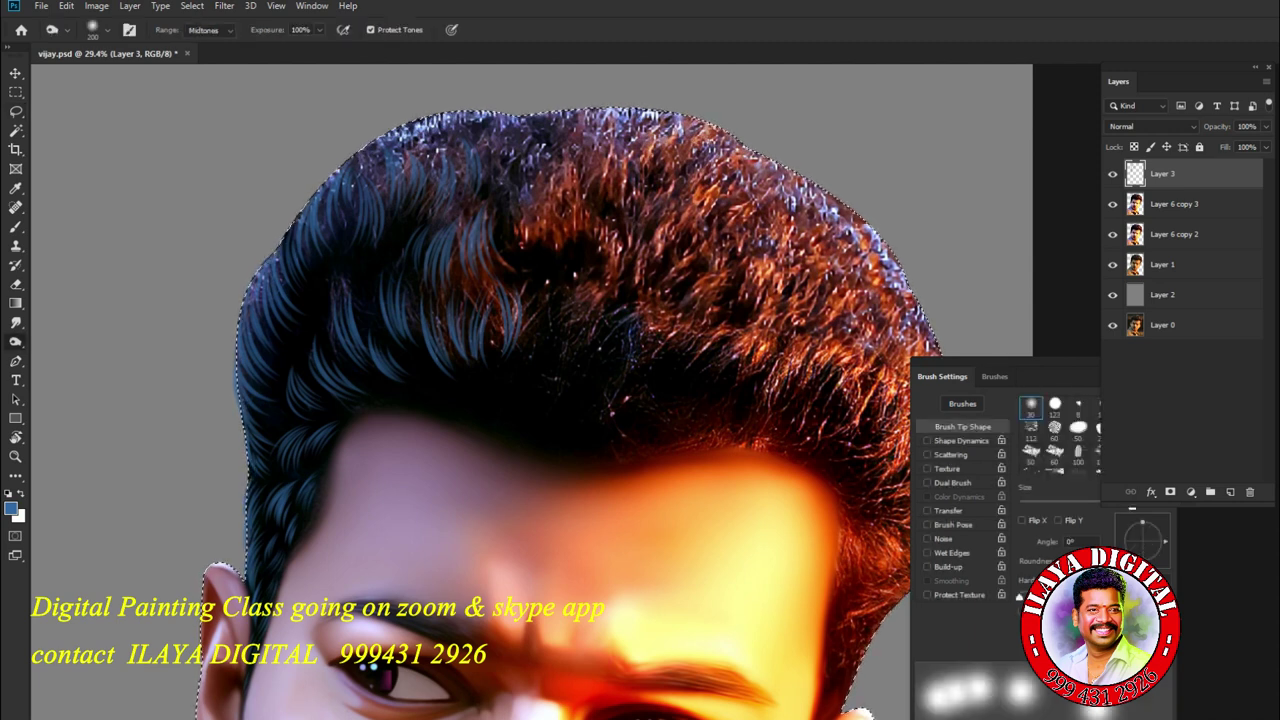
{"action": "right_click", "coordinate": [15, 341]}
{"action": "left_click", "coordinate": [70, 357]}
{"action": "left_click", "coordinate": [1174, 204]}
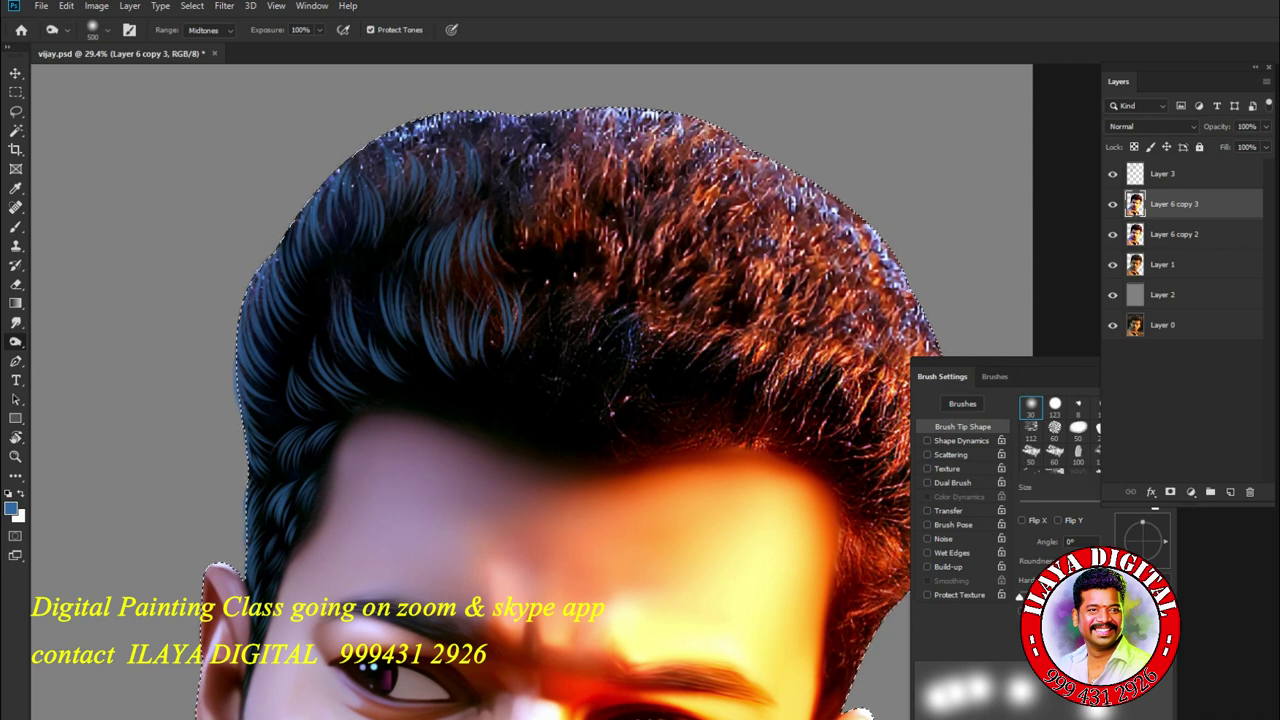
- Set the Burn brush hardness to 99% and leave its spacing option turned off
{"action": "right_click", "coordinate": [937, 342]}
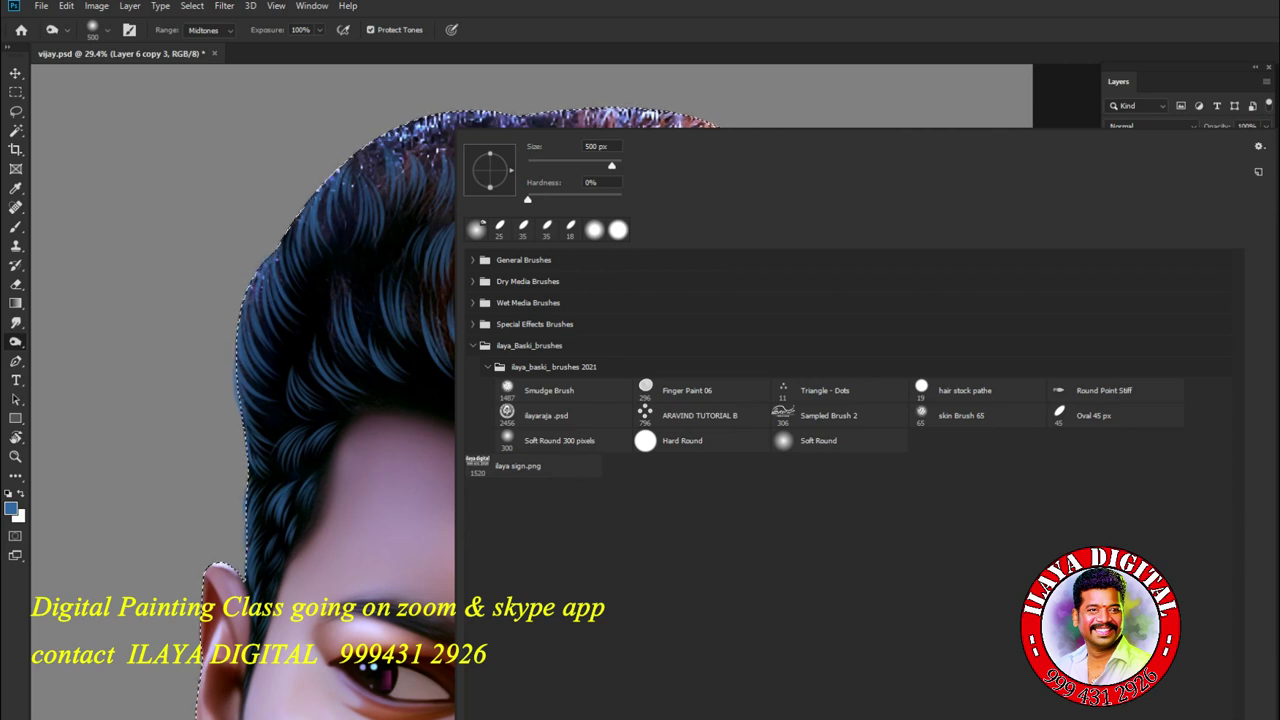
{"action": "key", "text": "Escape"}
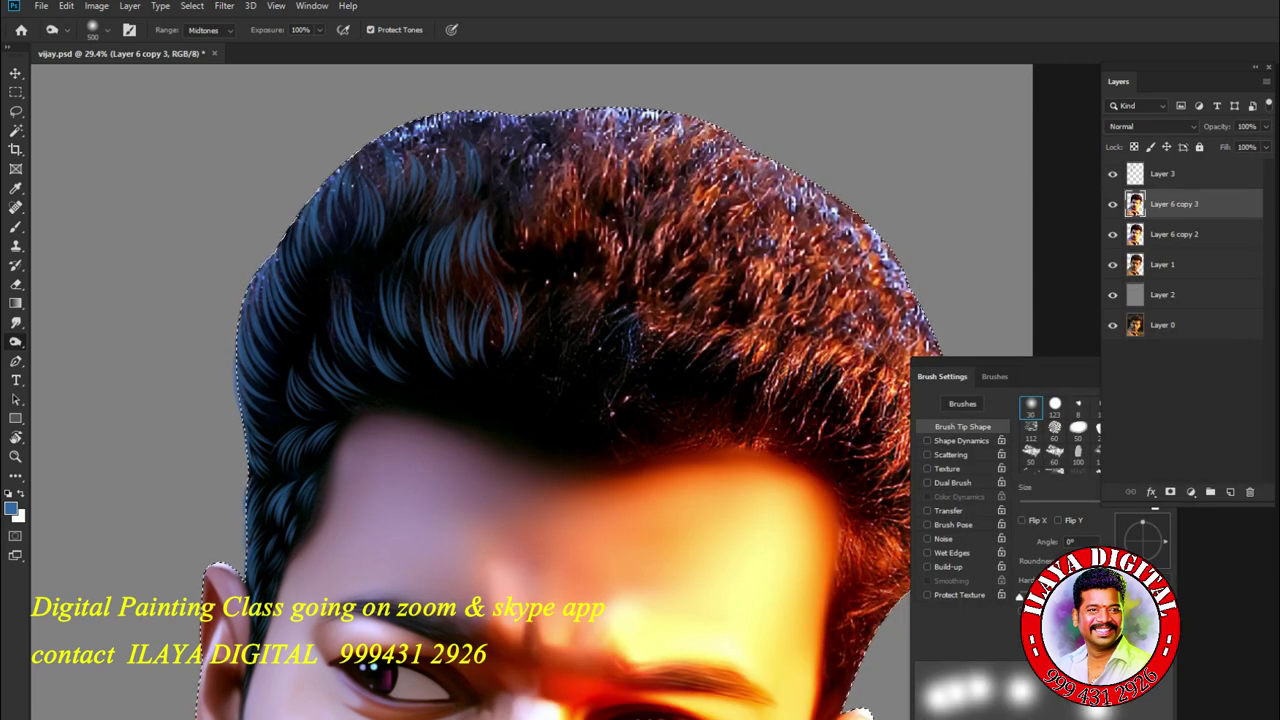
{"action": "mouse_move", "coordinate": [942, 376]}
{"action": "left_mouse_down"}
{"action": "mouse_move", "coordinate": [972, 356]}
{"action": "mouse_move", "coordinate": [915, 157]}
{"action": "left_mouse_up"}
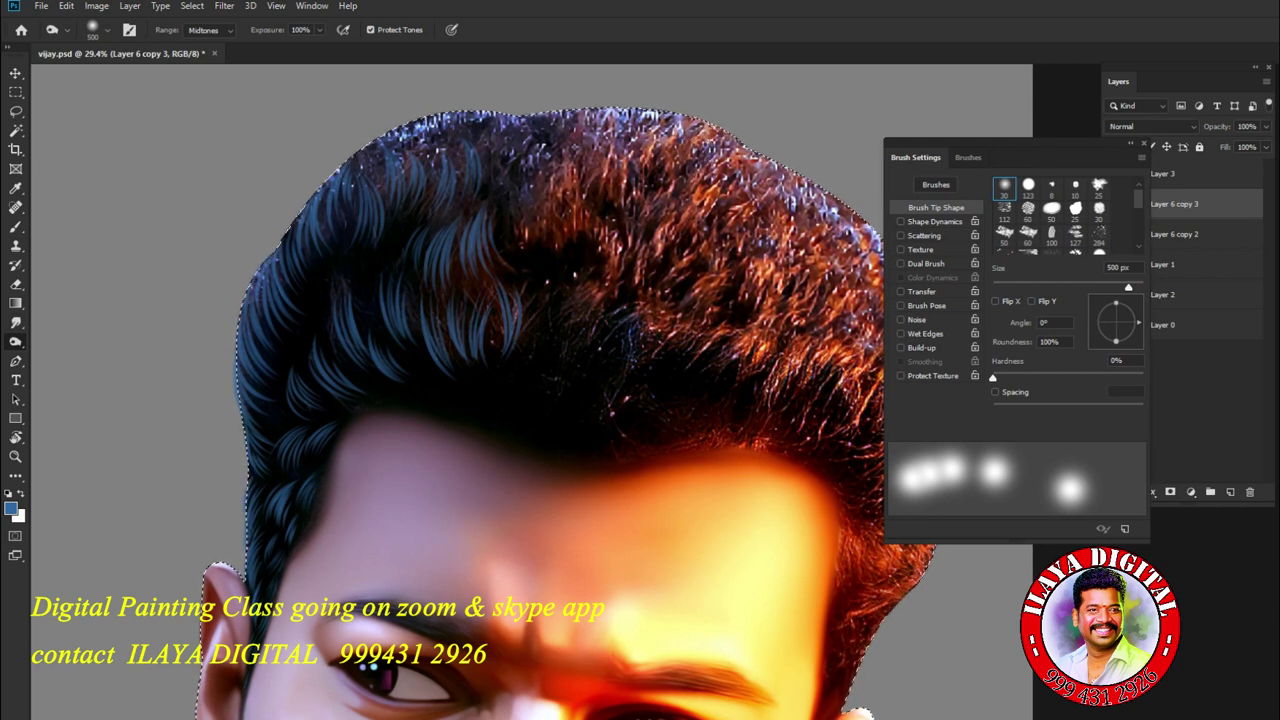
{"action": "mouse_move", "coordinate": [993, 377]}
{"action": "left_mouse_down"}
{"action": "mouse_move", "coordinate": [1135, 377]}
{"action": "mouse_move", "coordinate": [1085, 377]}
{"action": "left_mouse_up"}
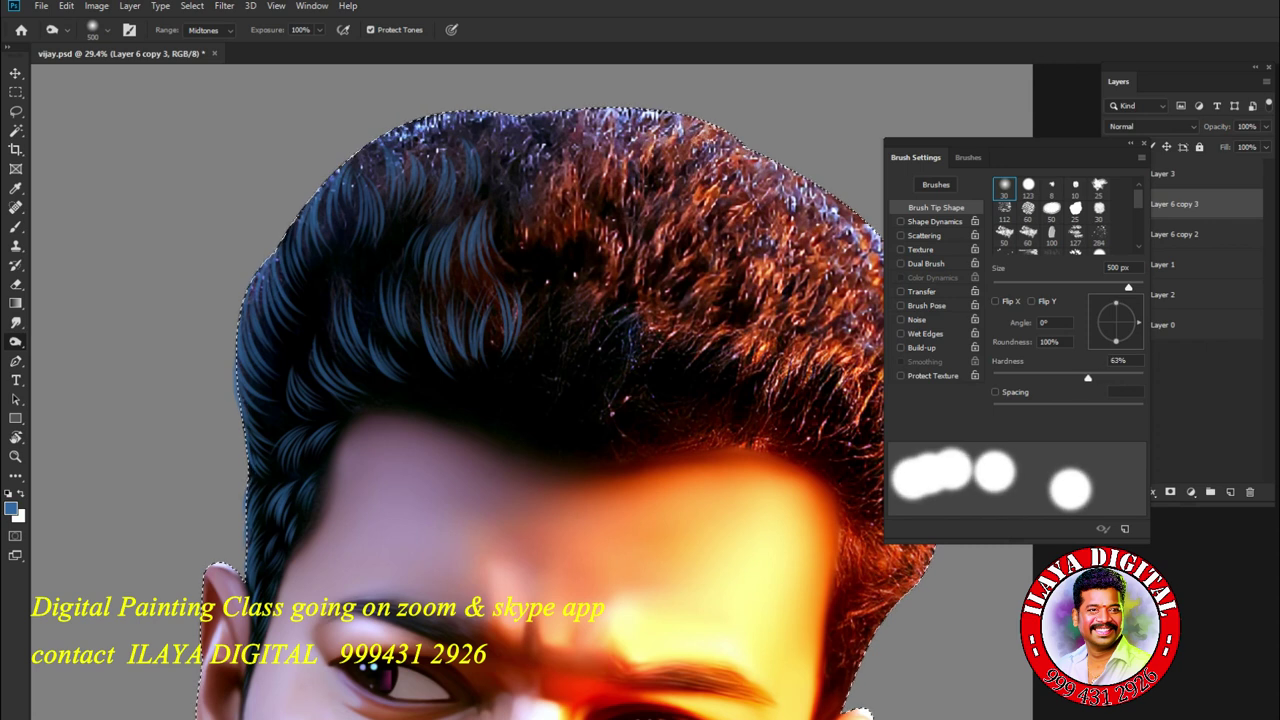
{"action": "left_click", "coordinate": [995, 392]}
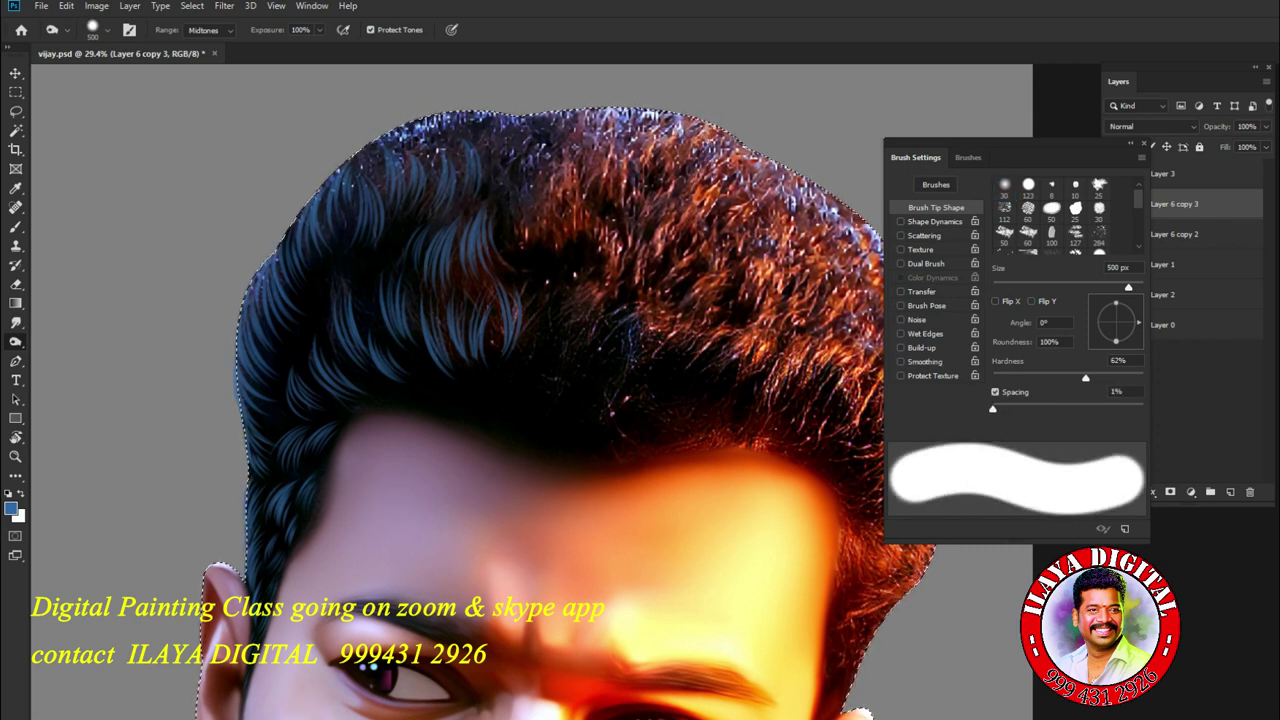
{"action": "left_click_drag", "start_coordinate": [1085, 377], "coordinate": [1141, 377]}
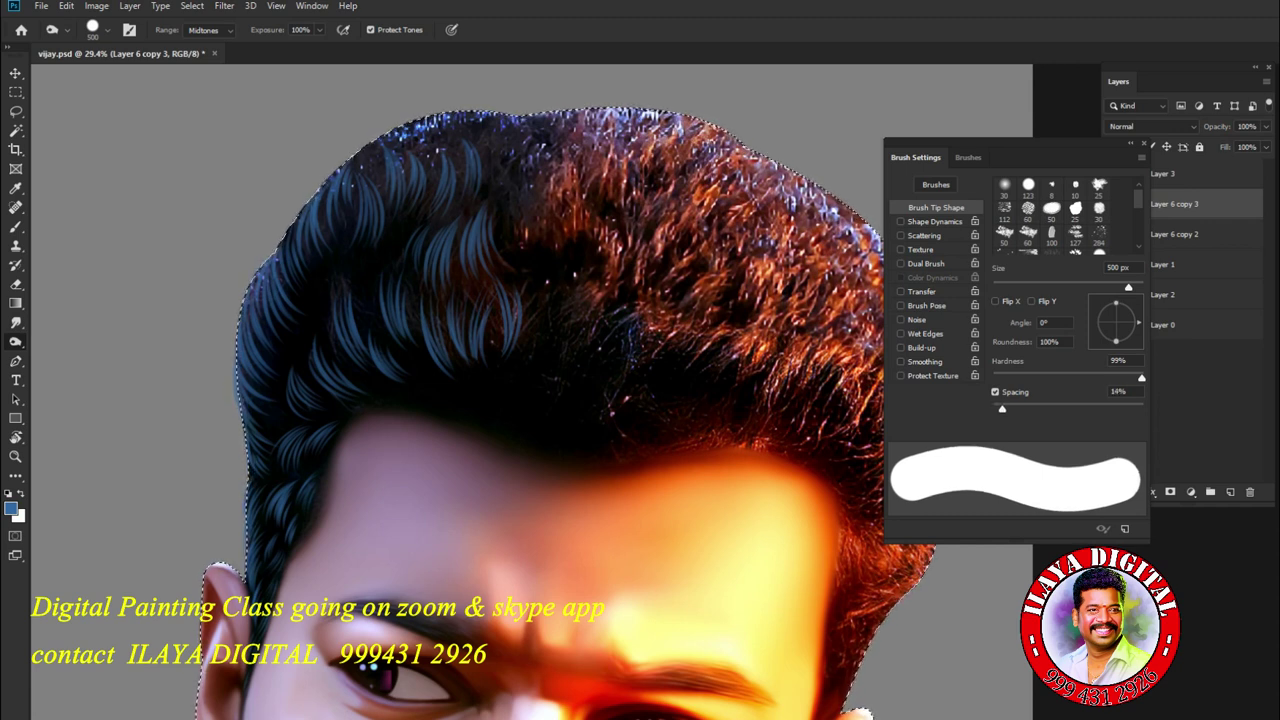
{"action": "left_click", "coordinate": [995, 392]}
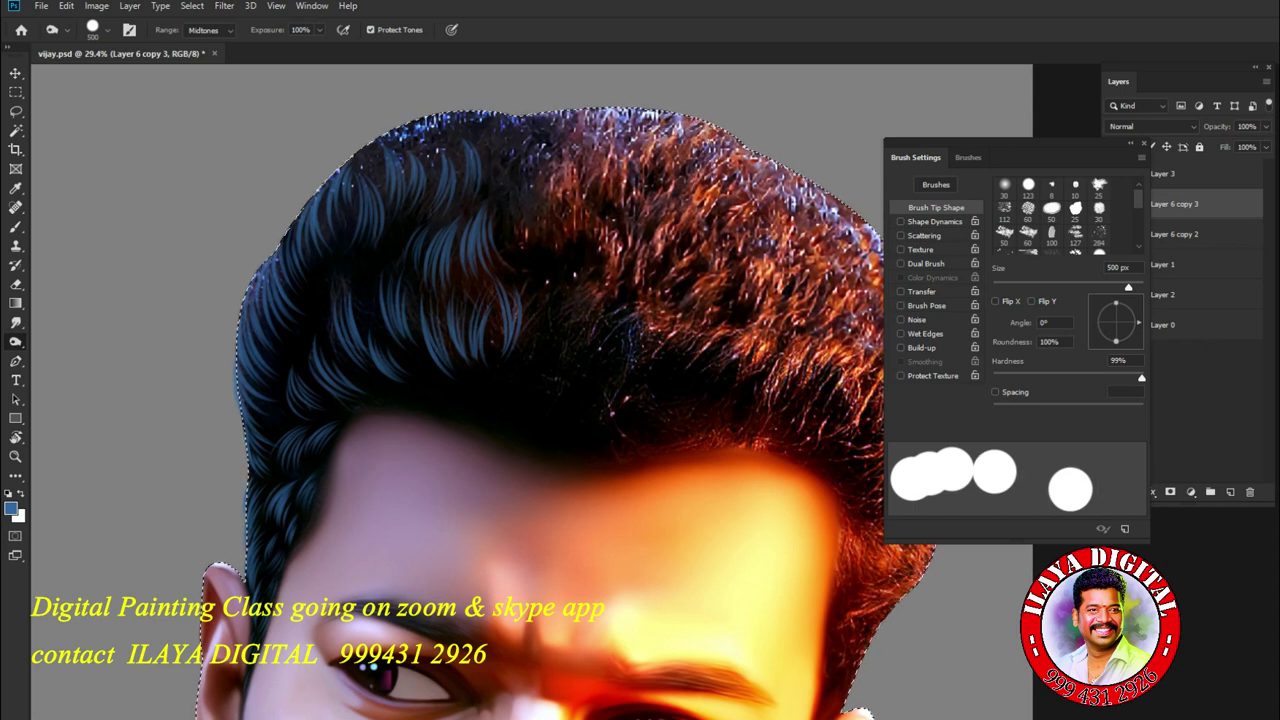
- Burn the midtones of the orange and reddish hair across the crown and down the orange-lit side
{"action": "mouse_move", "coordinate": [600, 150]}
{"action": "left_mouse_down"}
{"action": "mouse_move", "coordinate": [640, 140]}
{"action": "mouse_move", "coordinate": [760, 190]}
{"action": "mouse_move", "coordinate": [745, 300]}
{"action": "left_mouse_up"}
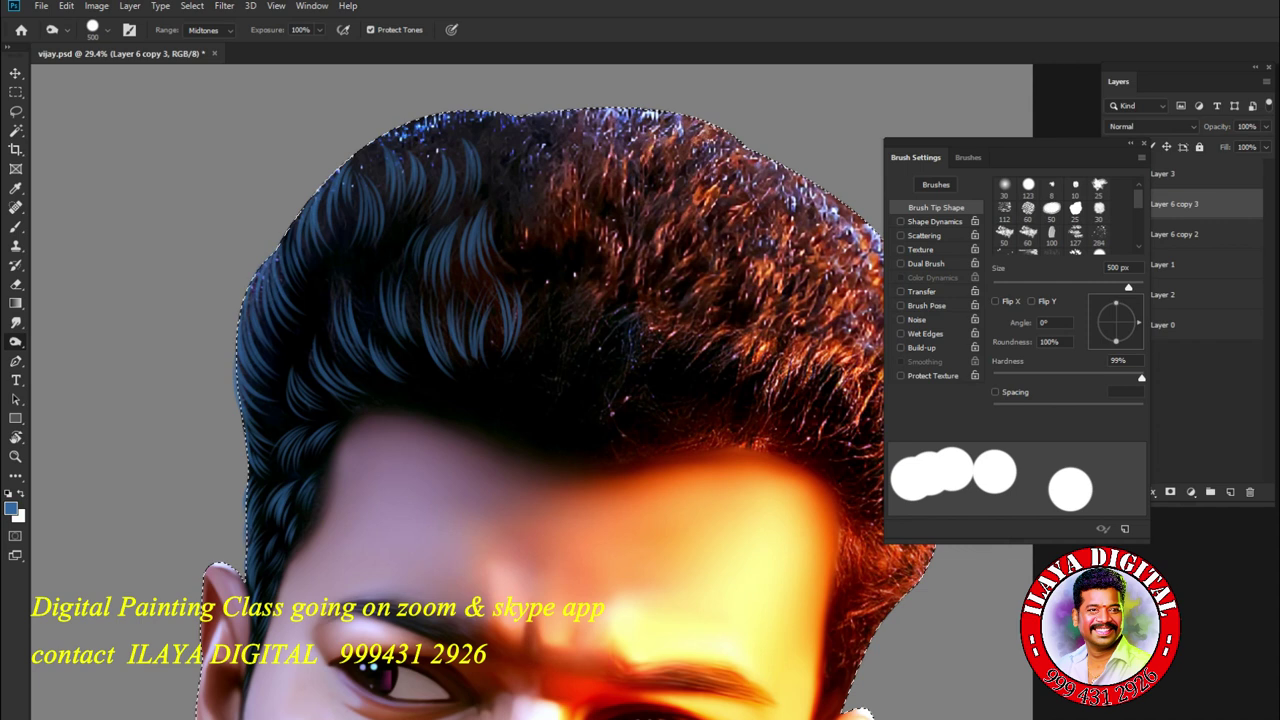
{"action": "scroll", "coordinate": [530, 390], "scroll_direction": "right", "scroll_amount": 5}
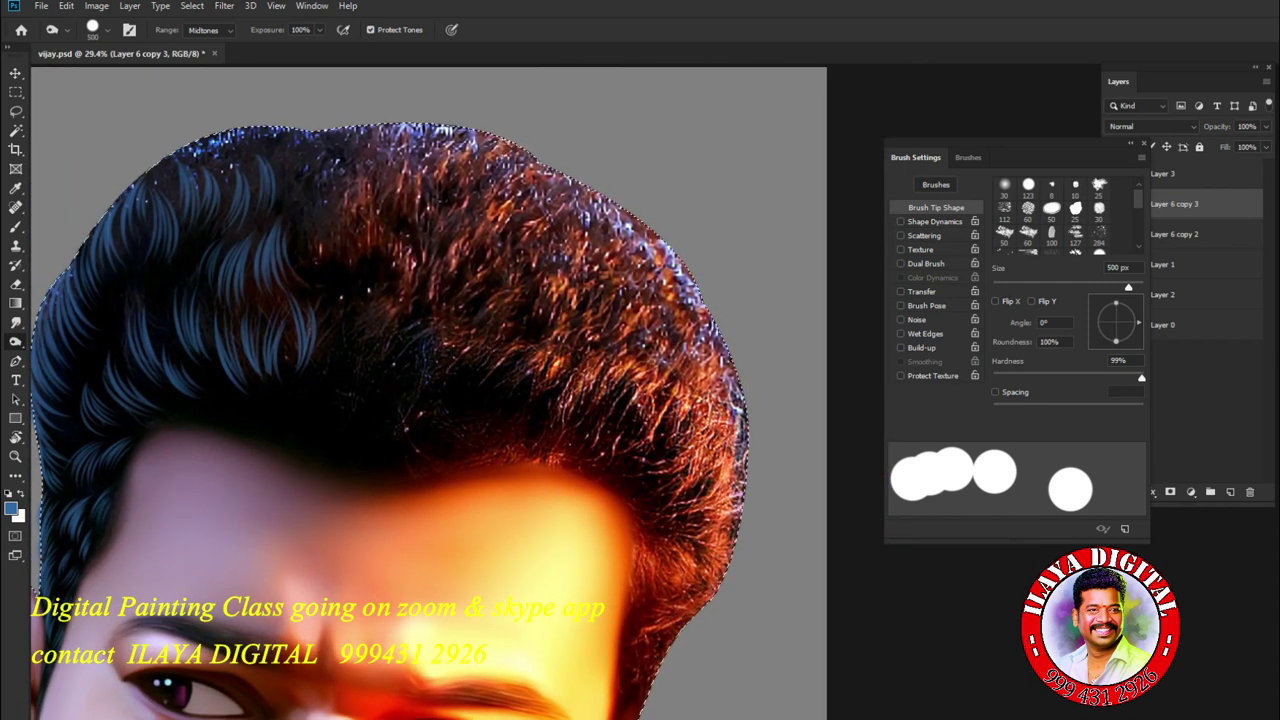
{"action": "mouse_move", "coordinate": [605, 395]}
{"action": "left_mouse_down"}
{"action": "mouse_move", "coordinate": [690, 380]}
{"action": "mouse_move", "coordinate": [600, 264]}
{"action": "mouse_move", "coordinate": [430, 165]}
{"action": "left_mouse_up"}
{"action": "mouse_move", "coordinate": [726, 500]}
{"action": "left_mouse_down"}
{"action": "mouse_move", "coordinate": [682, 598]}
{"action": "mouse_move", "coordinate": [656, 590]}
{"action": "left_mouse_up"}
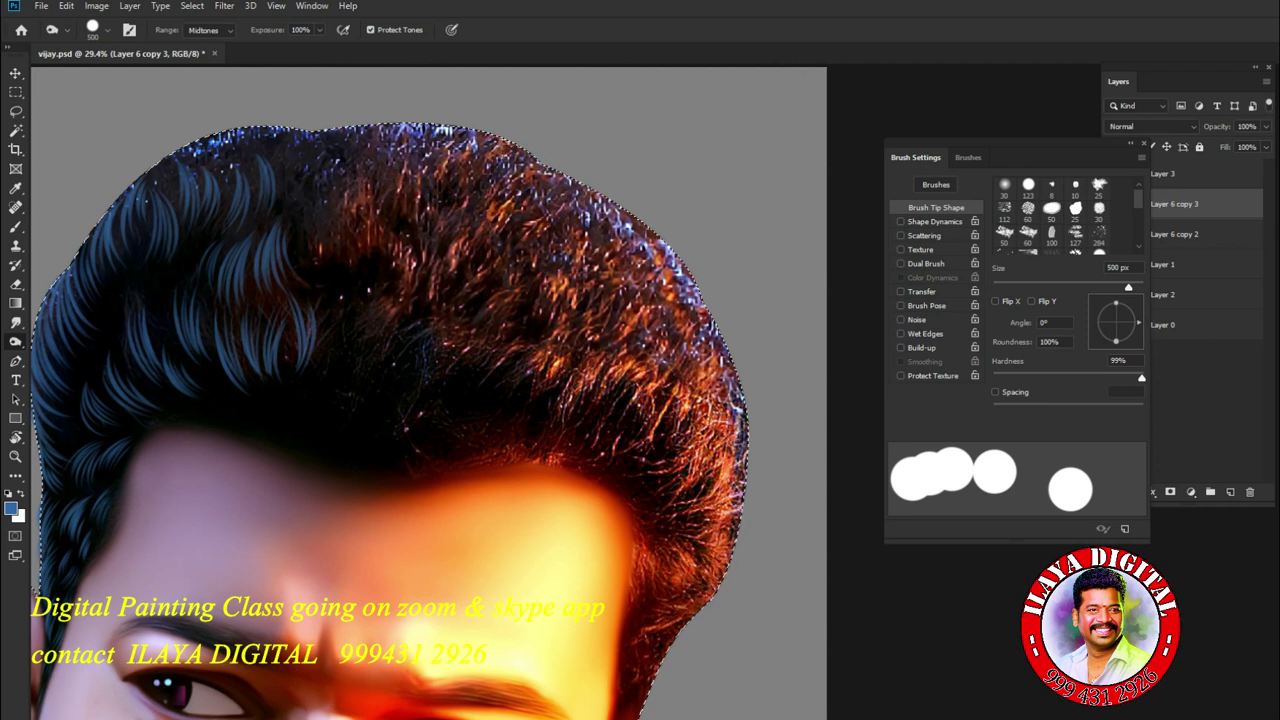
- Set the Burn brush hardness to 73% and darken the midtones along the outer edge of the orange-lit hair
{"action": "left_click_drag", "start_coordinate": [1141, 377], "coordinate": [1102, 377]}
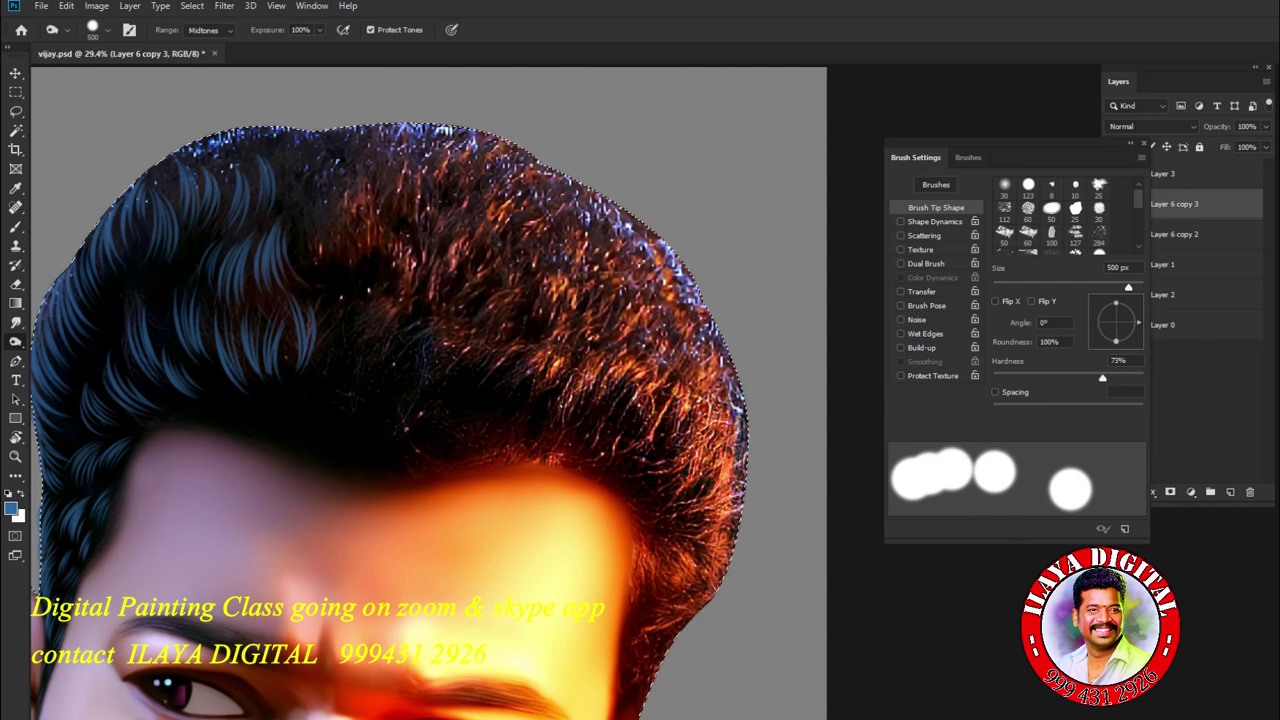
{"action": "left_click_drag", "start_coordinate": [736, 400], "coordinate": [663, 622]}
{"action": "mouse_move", "coordinate": [710, 410]}
{"action": "left_mouse_down"}
{"action": "mouse_move", "coordinate": [640, 240]}
{"action": "mouse_move", "coordinate": [406, 163]}
{"action": "mouse_move", "coordinate": [357, 201]}
{"action": "mouse_move", "coordinate": [416, 156]}
{"action": "mouse_move", "coordinate": [505, 141]}
{"action": "left_mouse_up"}
- Set the Burn range to Shadows and darken the hair under the blue strands, across the crown and above the forehead
{"action": "left_click", "coordinate": [205, 30]}
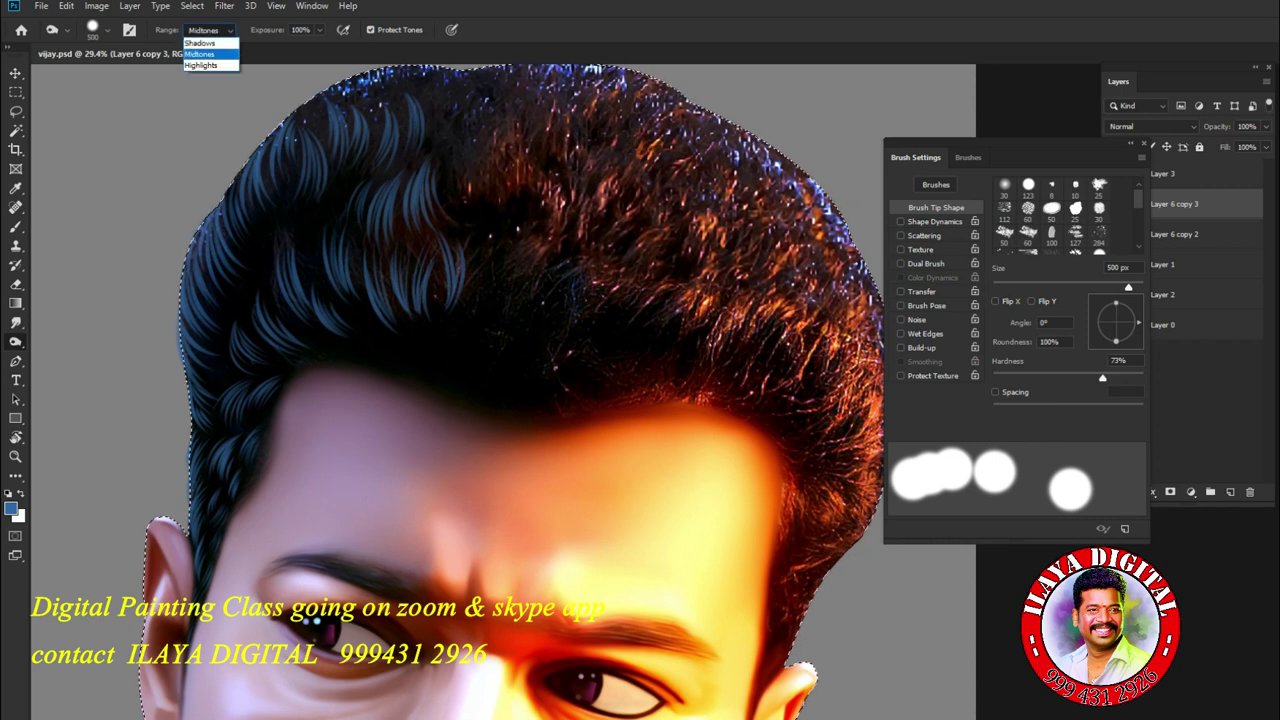
{"action": "left_click", "coordinate": [200, 41]}
{"action": "mouse_move", "coordinate": [330, 140]}
{"action": "left_mouse_down"}
{"action": "mouse_move", "coordinate": [530, 110]}
{"action": "mouse_move", "coordinate": [615, 125]}
{"action": "mouse_move", "coordinate": [650, 160]}
{"action": "mouse_move", "coordinate": [560, 270]}
{"action": "mouse_move", "coordinate": [650, 285]}
{"action": "mouse_move", "coordinate": [550, 360]}
{"action": "mouse_move", "coordinate": [697, 327]}
{"action": "left_mouse_up"}
{"action": "left_click_drag", "start_coordinate": [240, 240], "coordinate": [238, 340]}
{"action": "left_click_drag", "start_coordinate": [700, 330], "coordinate": [380, 370]}
{"action": "left_click_drag", "start_coordinate": [400, 180], "coordinate": [470, 270]}
{"action": "mouse_move", "coordinate": [220, 115]}
{"action": "left_mouse_down"}
{"action": "mouse_move", "coordinate": [290, 260]}
{"action": "mouse_move", "coordinate": [460, 340]}
{"action": "mouse_move", "coordinate": [385, 410]}
{"action": "mouse_move", "coordinate": [475, 410]}
{"action": "left_mouse_up"}
{"action": "mouse_move", "coordinate": [520, 360]}
{"action": "left_mouse_down"}
{"action": "mouse_move", "coordinate": [545, 480]}
{"action": "mouse_move", "coordinate": [500, 590]}
{"action": "mouse_move", "coordinate": [478, 560]}
{"action": "mouse_move", "coordinate": [471, 669]}
{"action": "left_mouse_up"}
{"action": "left_click_drag", "start_coordinate": [526, 298], "coordinate": [544, 312]}
{"action": "left_click_drag", "start_coordinate": [400, 400], "coordinate": [605, 365]}
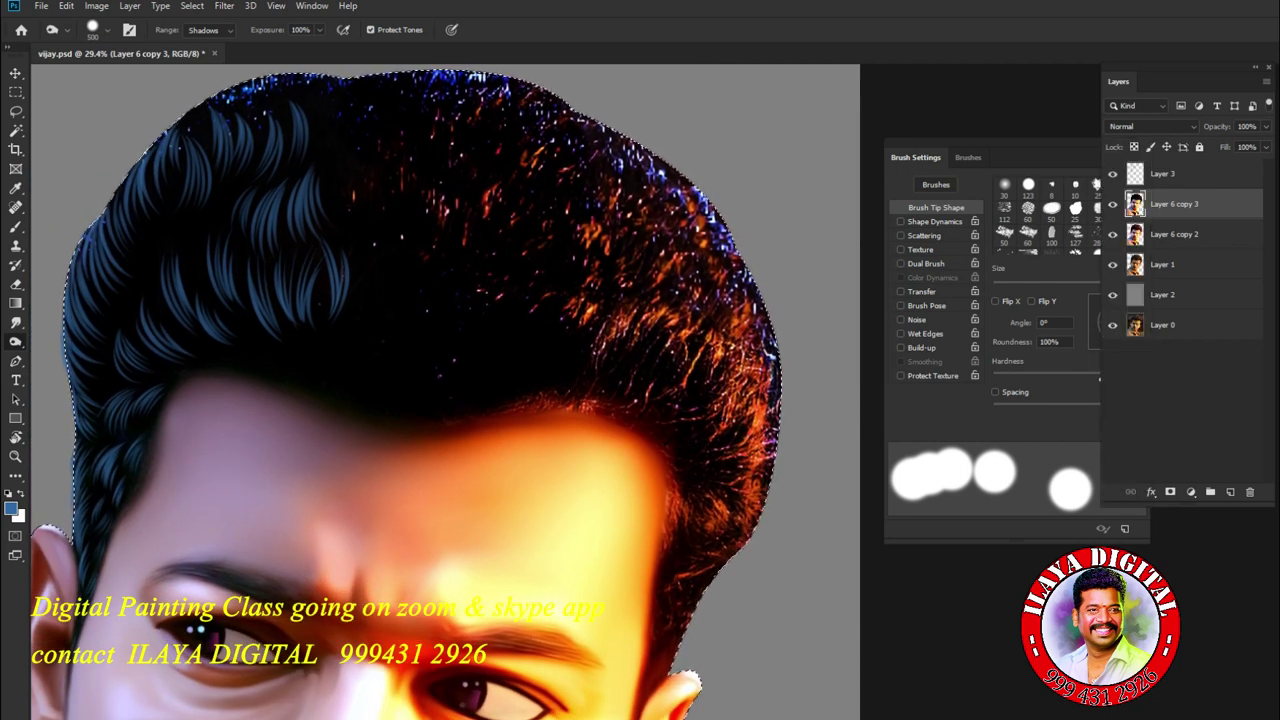
- Compare the hair with Layer 6 copy 3 hidden and shown, make Layer 3 active and clear the selection
{"action": "left_click", "coordinate": [1112, 204]}
{"action": "left_click", "coordinate": [1165, 173]}
{"action": "left_click", "coordinate": [1112, 204]}
{"action": "left_click", "coordinate": [1112, 204]}
{"action": "left_click", "coordinate": [1112, 204]}
{"action": "key", "text": "ctrl+d"}
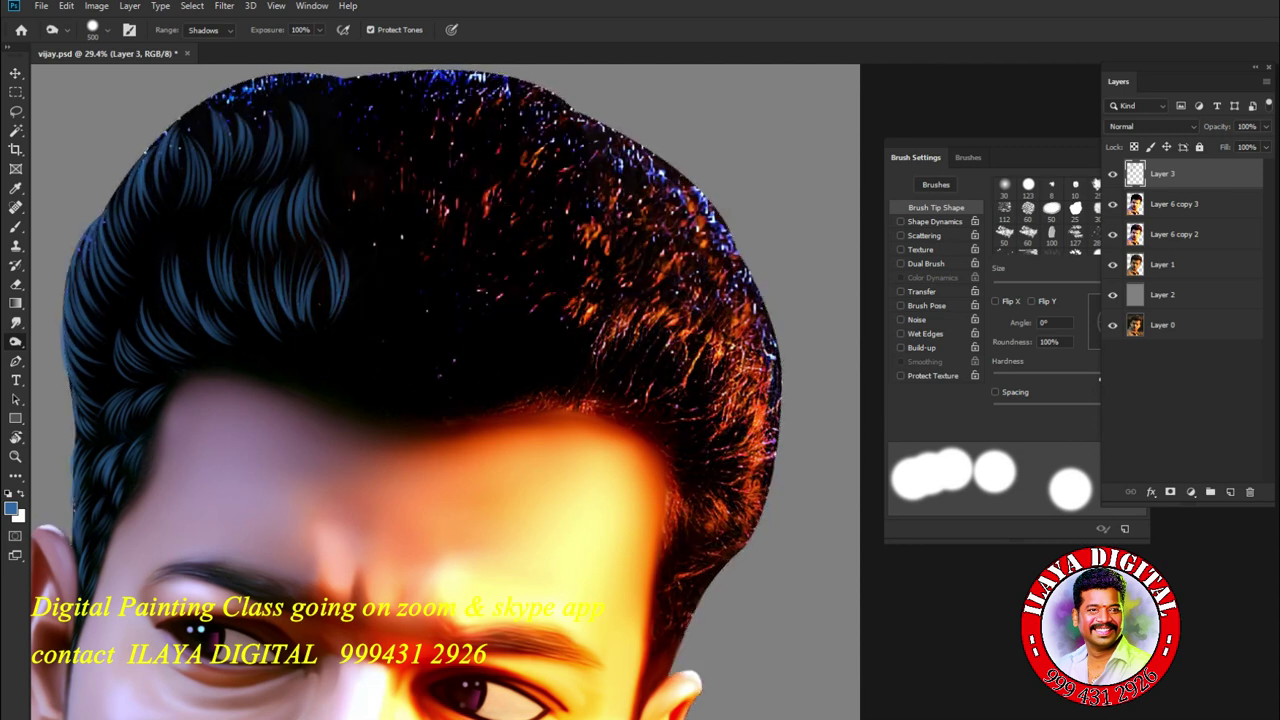
- Lasso the crown and orange-lit side hair on Layer 6 copy 3 and feather the selection by 50 pixels
{"action": "left_click", "coordinate": [1175, 204]}
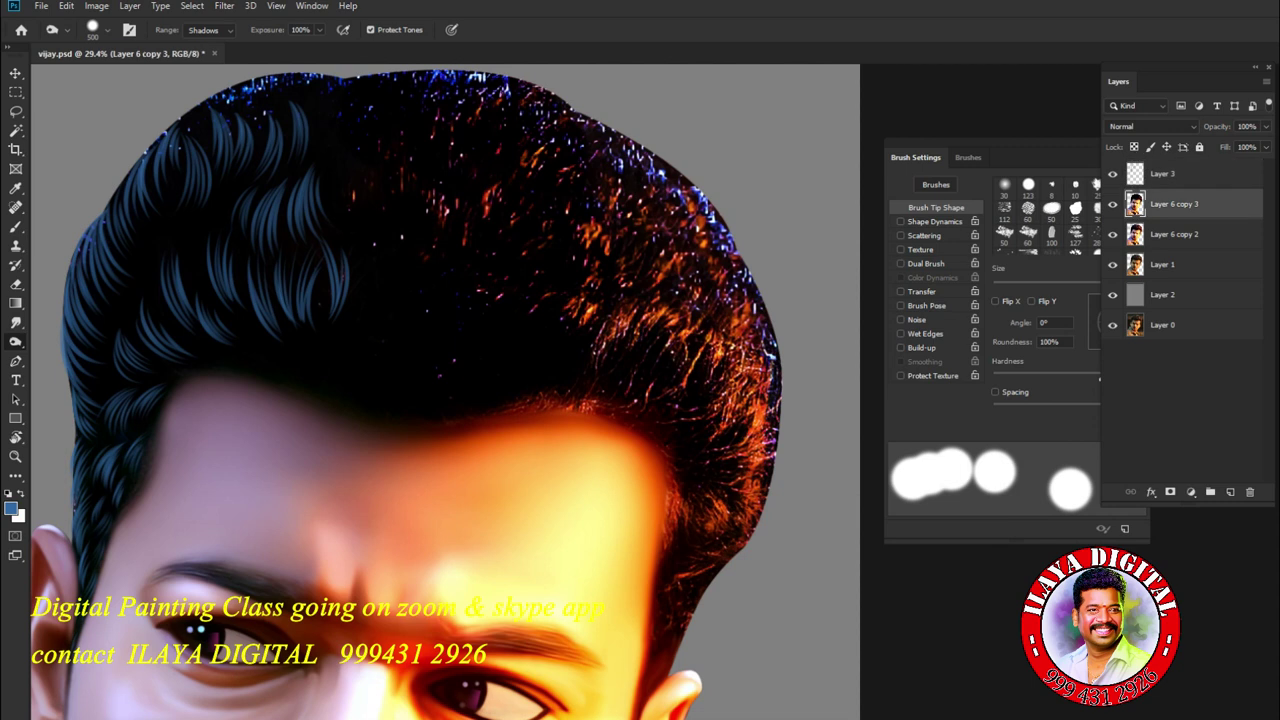
{"action": "key", "text": "l"}
{"action": "mouse_move", "coordinate": [393, 385]}
{"action": "left_mouse_down"}
{"action": "mouse_move", "coordinate": [70, 306]}
{"action": "mouse_move", "coordinate": [26, 212]}
{"action": "mouse_move", "coordinate": [232, 74]}
{"action": "mouse_move", "coordinate": [557, 68]}
{"action": "mouse_move", "coordinate": [791, 217]}
{"action": "mouse_move", "coordinate": [843, 392]}
{"action": "mouse_move", "coordinate": [790, 547]}
{"action": "mouse_move", "coordinate": [698, 640]}
{"action": "left_mouse_up"}
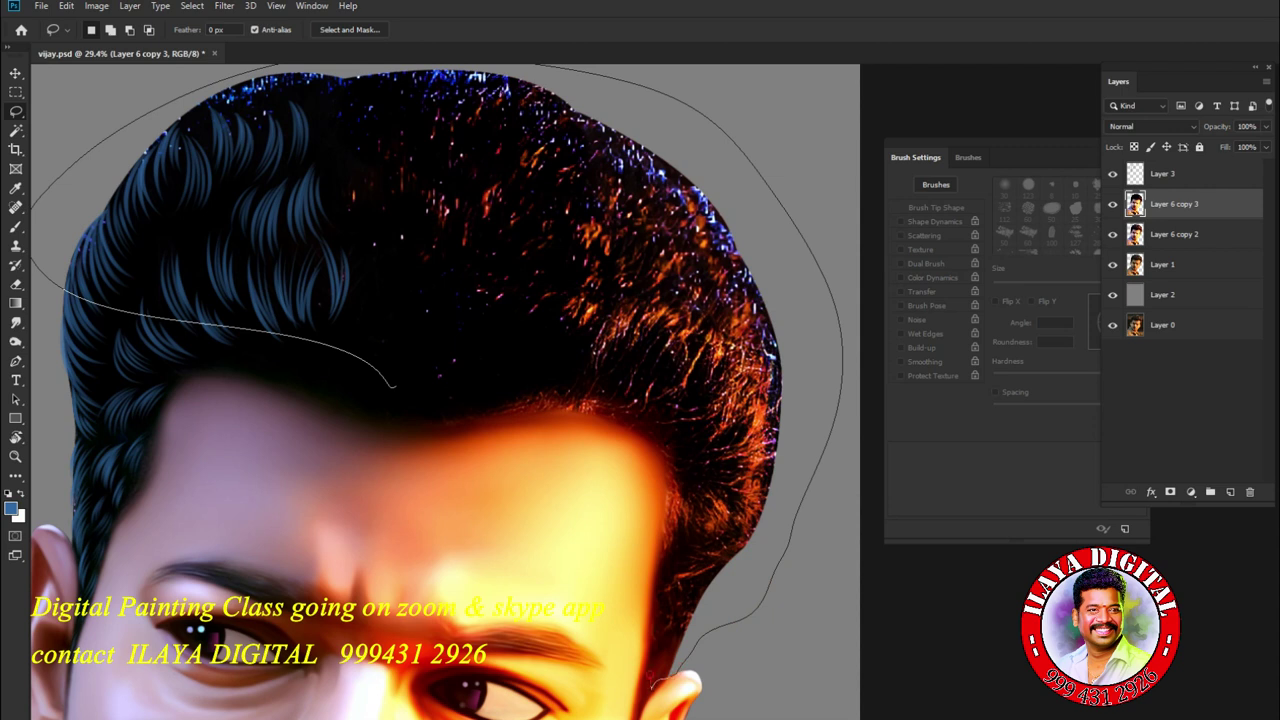
{"action": "mouse_move", "coordinate": [654, 636]}
{"action": "left_mouse_down"}
{"action": "mouse_move", "coordinate": [677, 472]}
{"action": "mouse_move", "coordinate": [663, 432]}
{"action": "mouse_move", "coordinate": [601, 398]}
{"action": "mouse_move", "coordinate": [480, 416]}
{"action": "mouse_move", "coordinate": [381, 399]}
{"action": "mouse_move", "coordinate": [385, 381]}
{"action": "left_mouse_up"}
{"action": "key", "text": "shift+F6"}
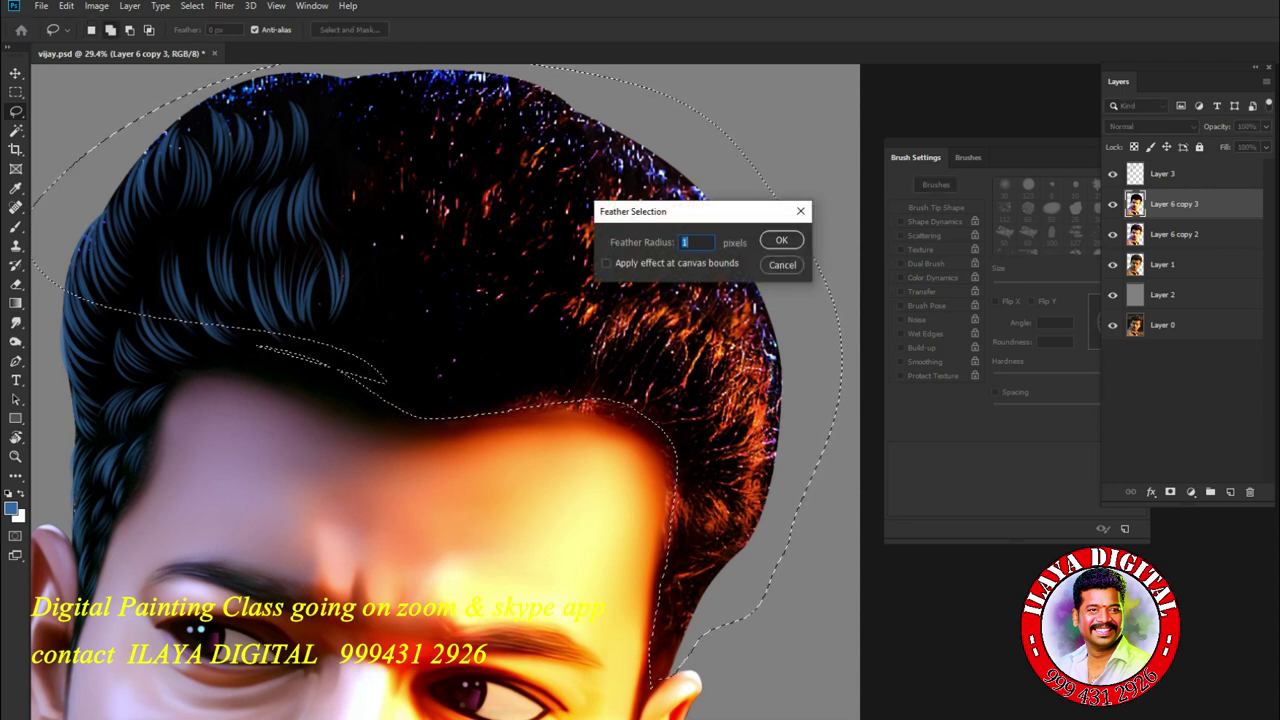
{"action": "type", "text": "50"}
{"action": "key", "text": "Return"}
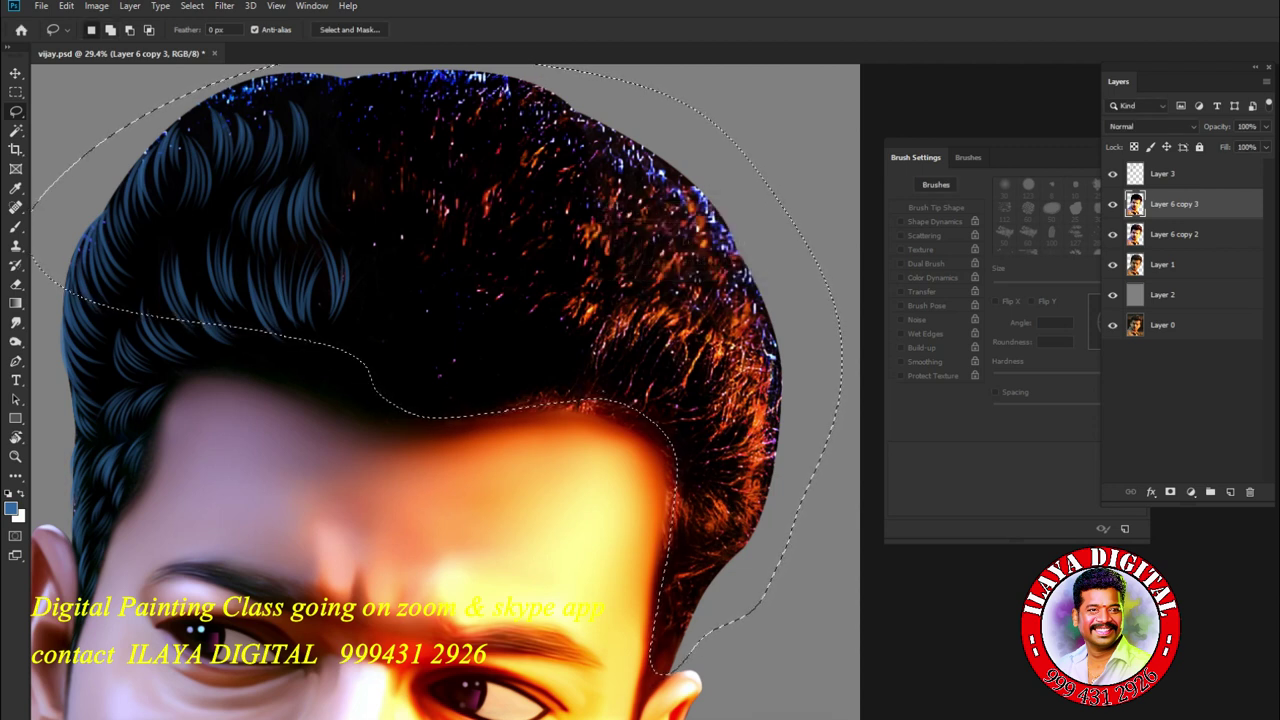
{"action": "key", "text": "ctrl+l"}
{"action": "type", "text": "253"}
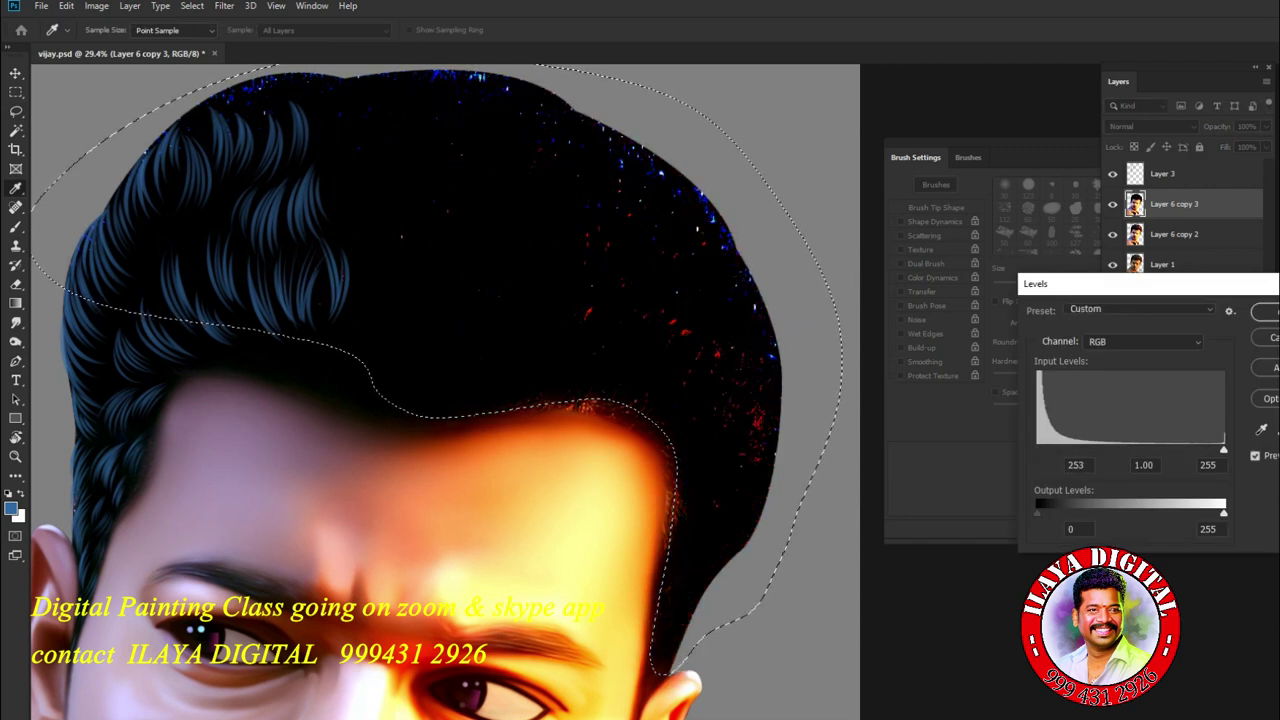
{"action": "key", "text": "BackSpace"}
{"action": "key", "text": "BackSpace"}
{"action": "key", "text": "BackSpace"}
{"action": "type", "text": "0"}
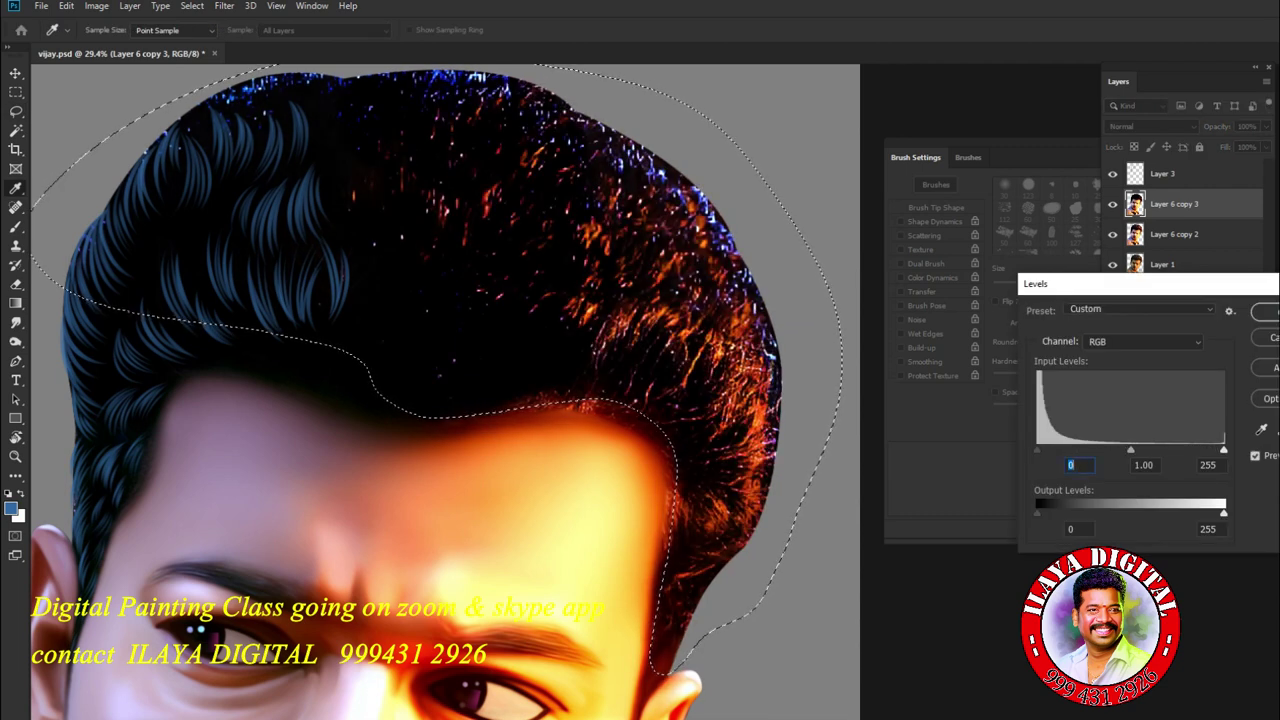
{"action": "key", "text": "Escape"}
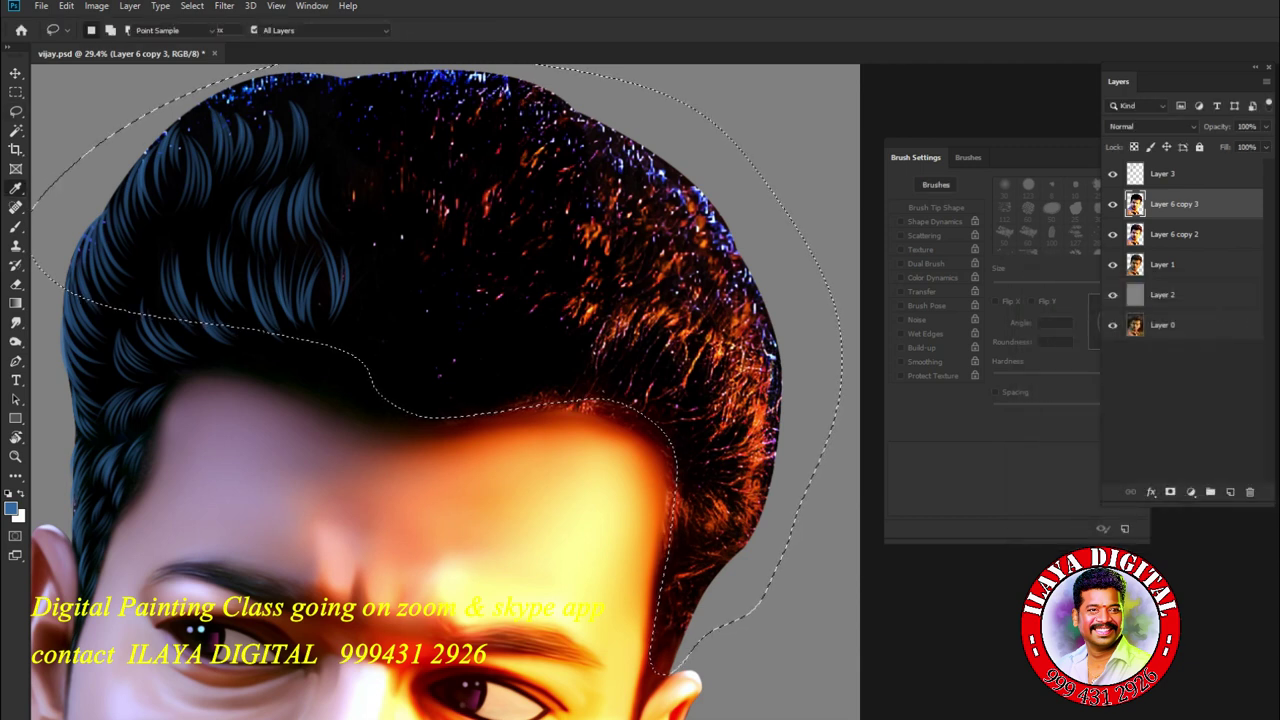
- Darken the selected hair to near black by lowering its Lightness with Hue/Saturation
{"action": "key", "text": "ctrl+u"}
{"action": "key", "text": "Tab"}
{"action": "key", "text": "Tab"}
{"action": "type", "text": "-62"}
{"action": "key", "text": "shift+Down"}
{"action": "key", "text": "shift+Down"}
{"action": "key", "text": "shift+Down"}
{"action": "key", "text": "shift+Down"}
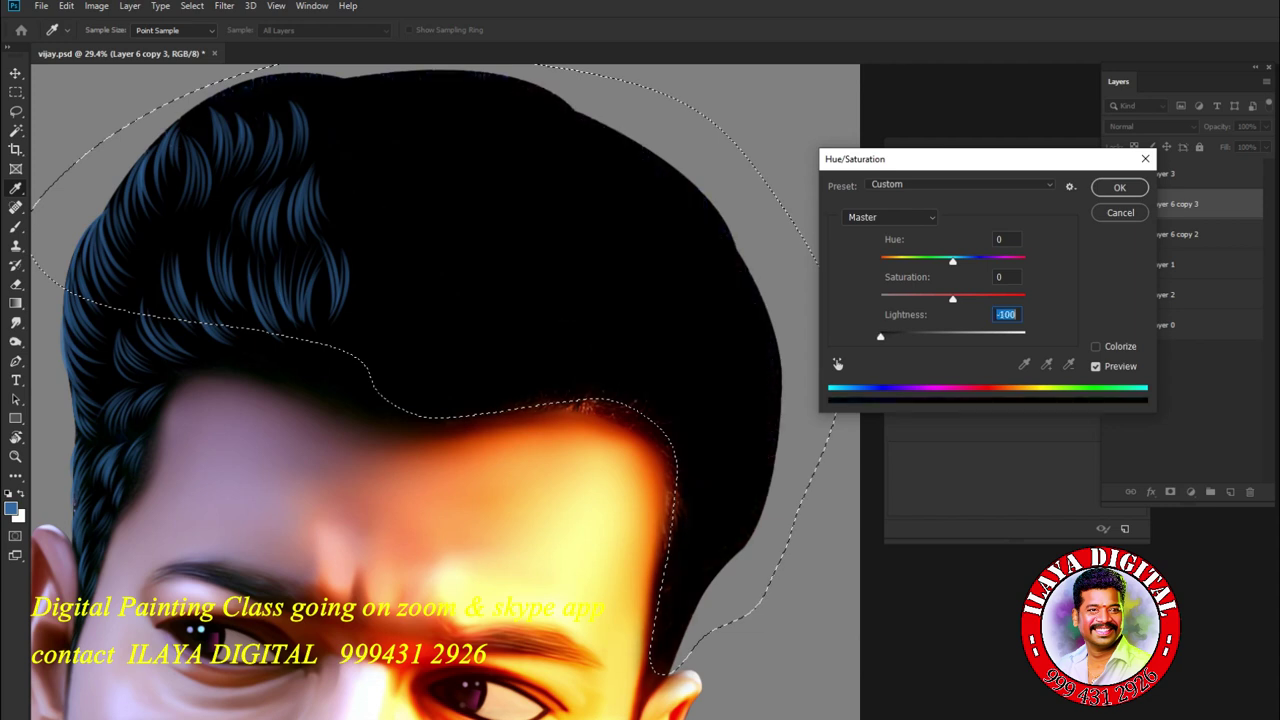
{"action": "key", "text": "shift+Up"}
{"action": "key", "text": "shift+Up"}
{"action": "key", "text": "Up"}
{"action": "key", "text": "Up"}
{"action": "key", "text": "Up"}
{"action": "key", "text": "Up"}
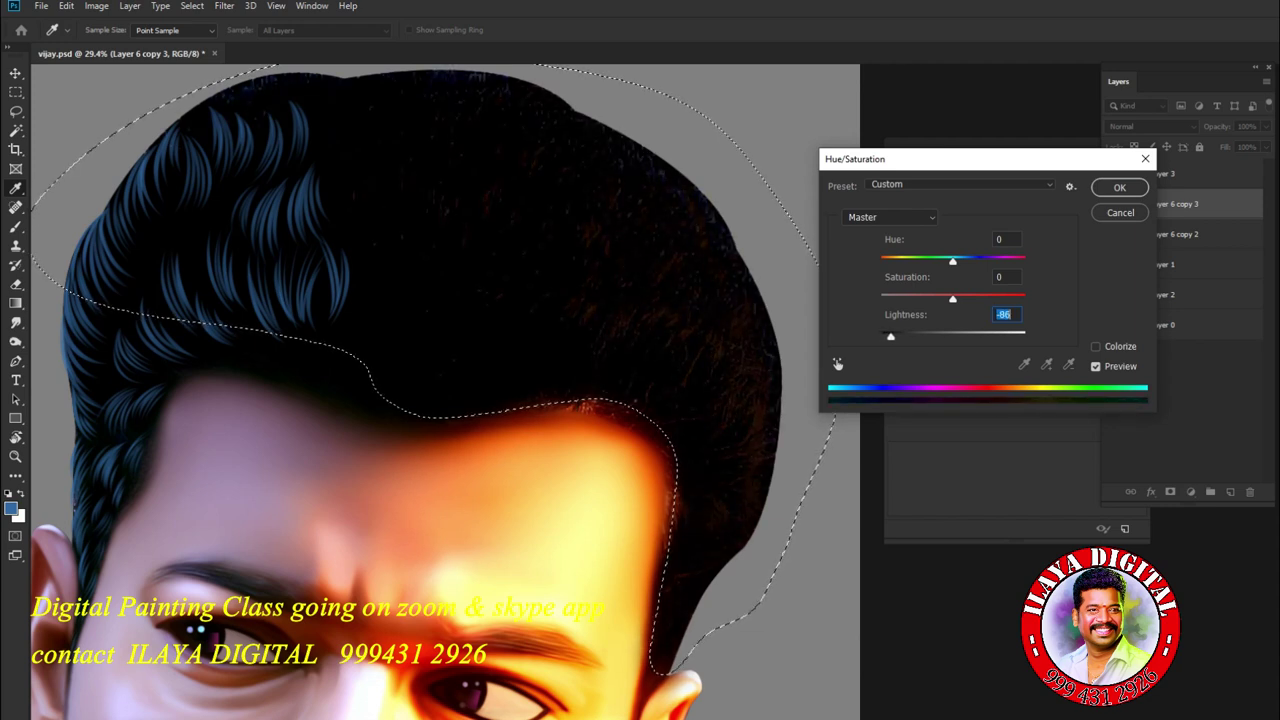
{"action": "key", "text": "Down"}
{"action": "key", "text": "Down"}
{"action": "key", "text": "Down"}
{"action": "key", "text": "Down"}
{"action": "key", "text": "Down"}
{"action": "key", "text": "Down"}
{"action": "key", "text": "Down"}
{"action": "key", "text": "Down"}
{"action": "key", "text": "Down"}
{"action": "key", "text": "Down"}
{"action": "key", "text": "Down"}
{"action": "key", "text": "Down"}
{"action": "key", "text": "Return"}
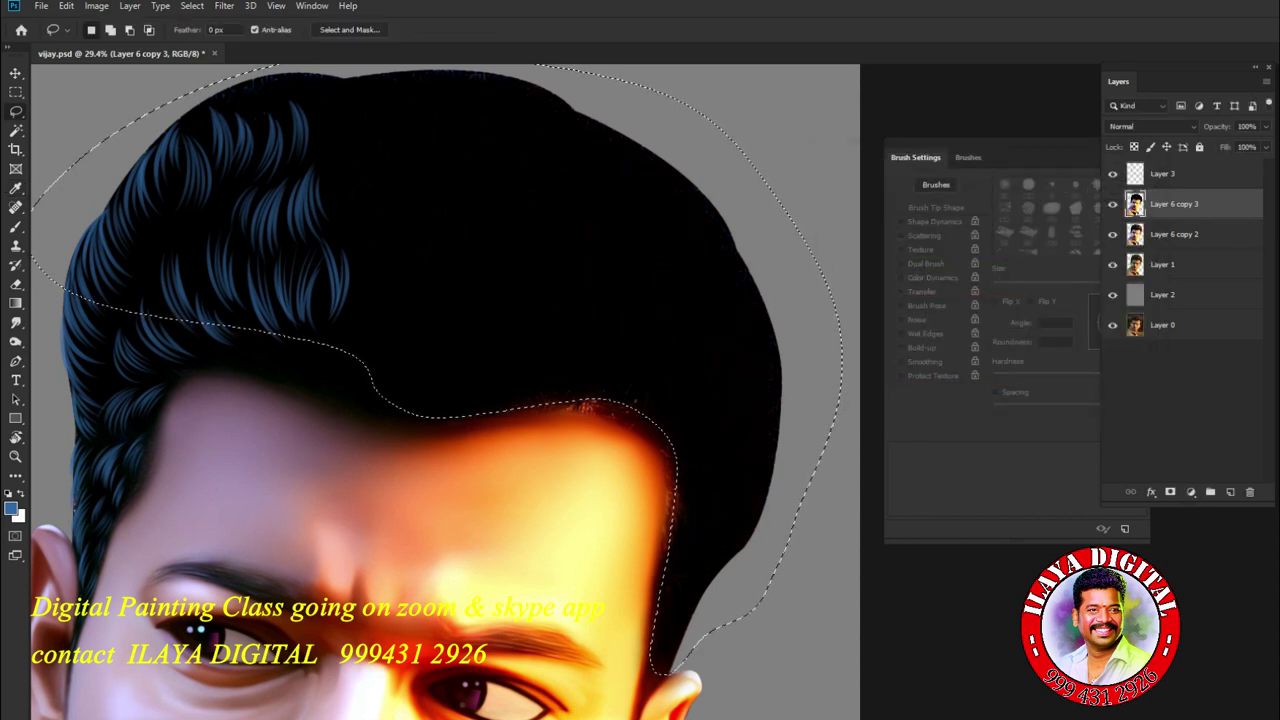
- Make Layer 3 active for brush painting, compare the hair with Layer 6 copy 3 shown and hidden, and leave that layer hidden
{"action": "key", "text": "ctrl+comma"}
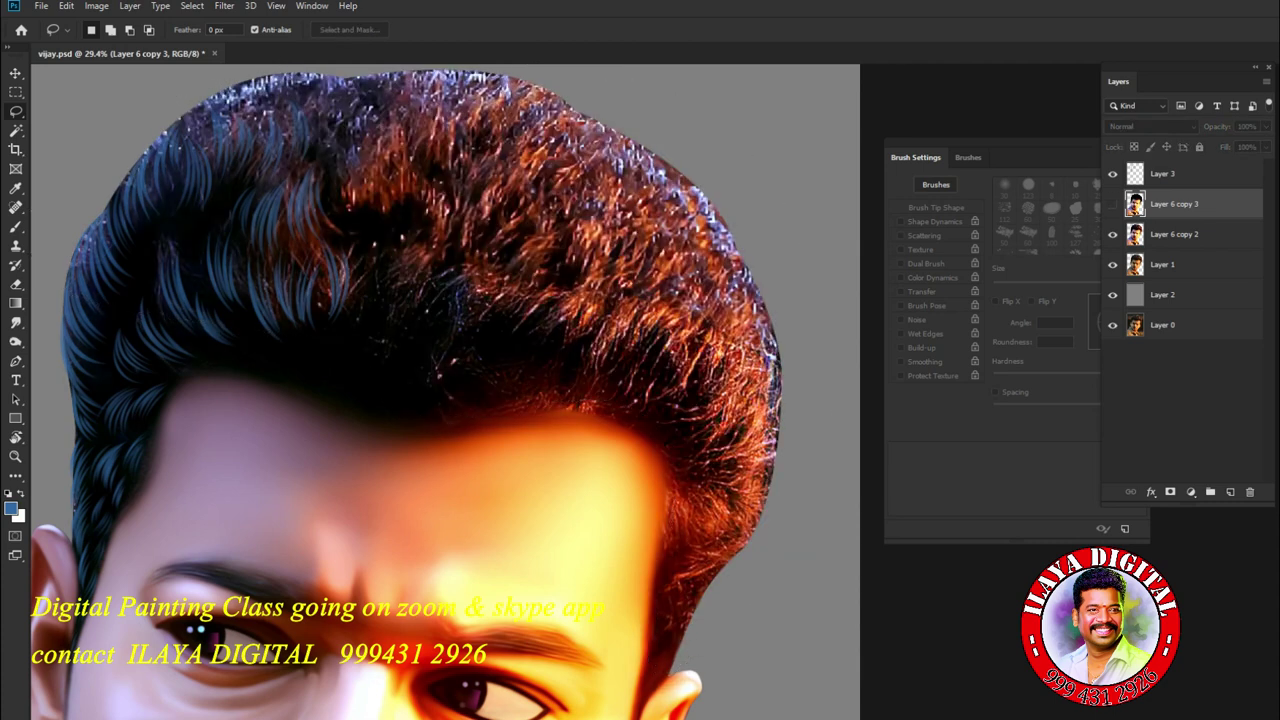
{"action": "key", "text": "b"}
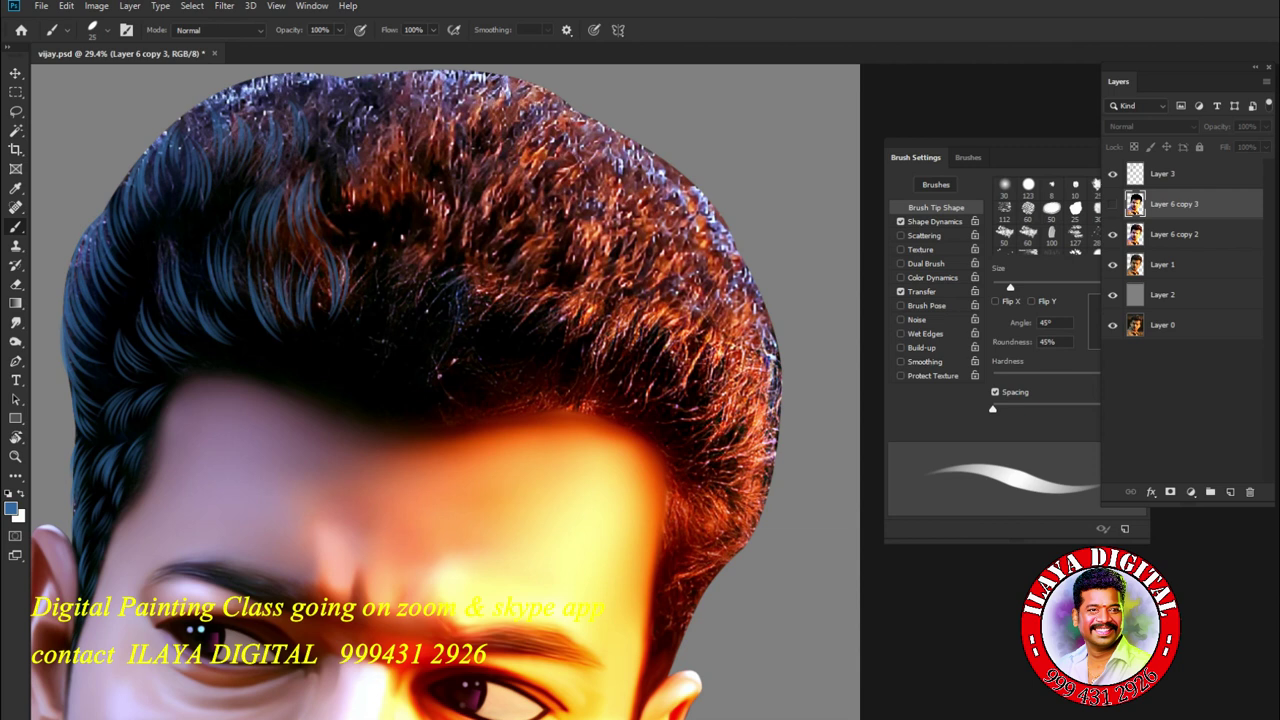
{"action": "key", "text": "alt+bracketright"}
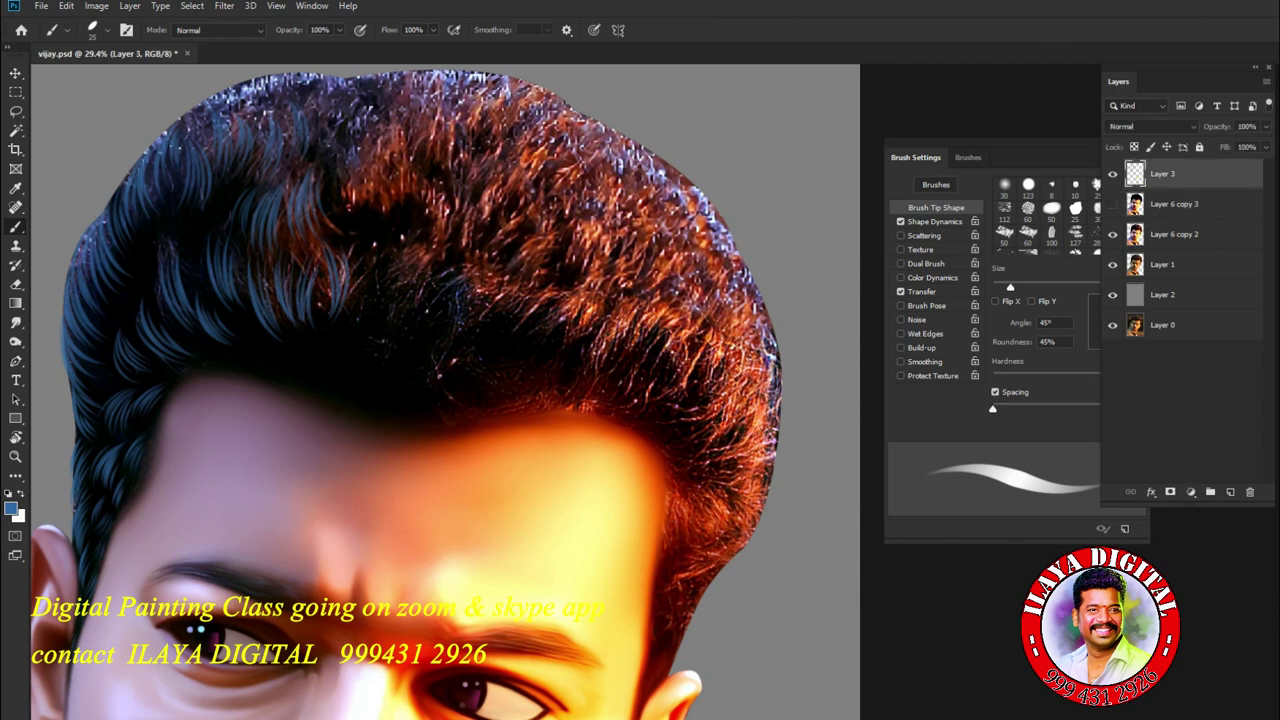
{"action": "left_click", "coordinate": [1112, 204]}
{"action": "left_click", "coordinate": [1112, 204]}
{"action": "left_click", "coordinate": [1112, 204]}
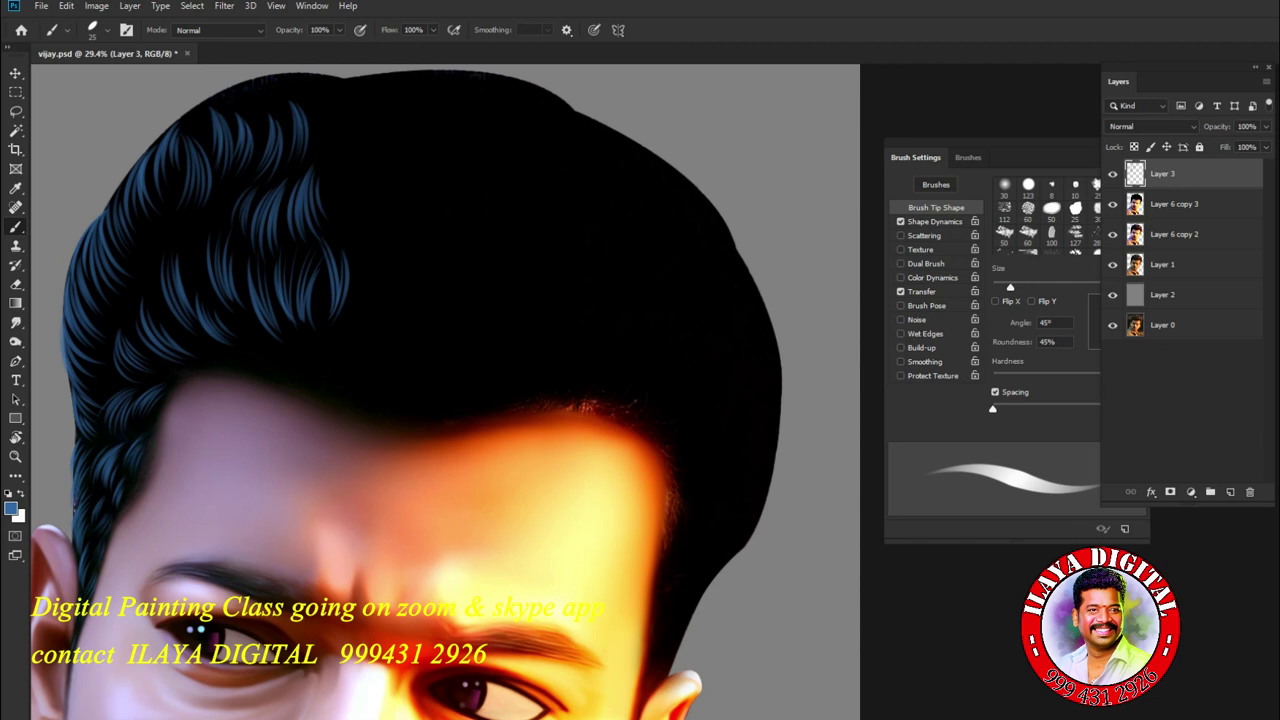
{"action": "scroll", "coordinate": [680, 200], "scroll_direction": "down", "scroll_amount": 5}
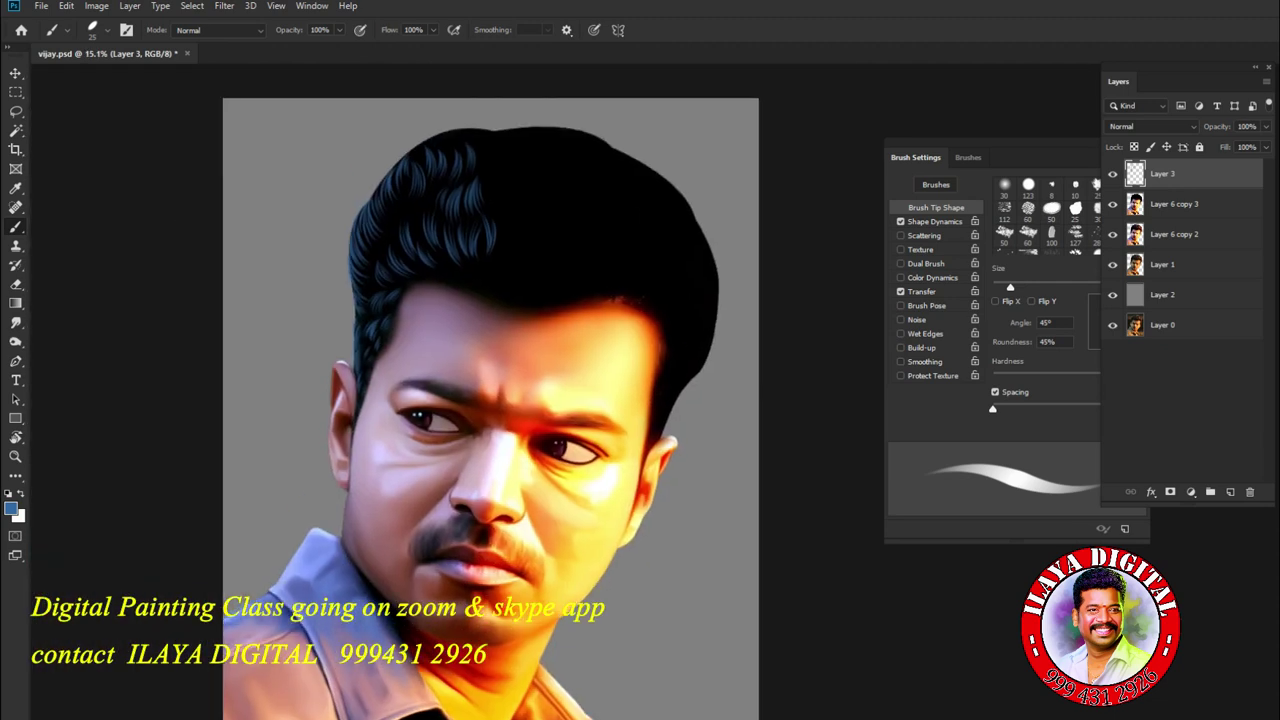
{"action": "scroll", "coordinate": [480, 400], "scroll_direction": "up", "scroll_amount": 2}
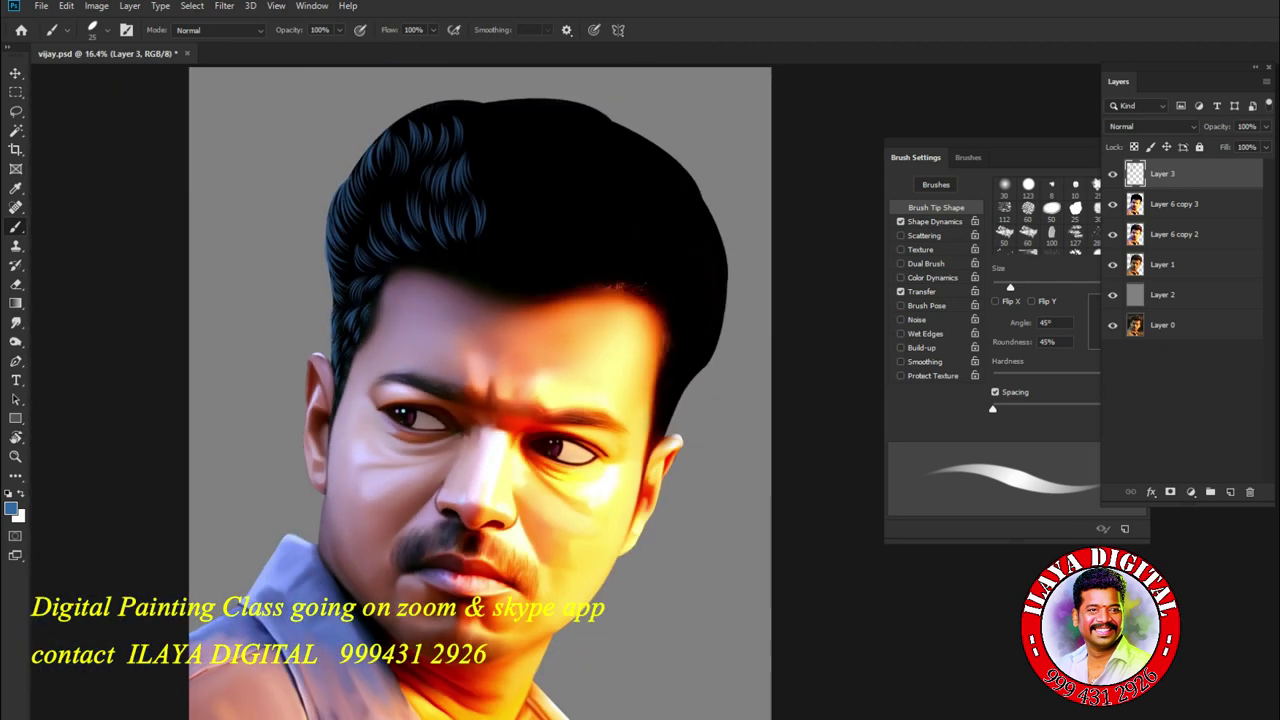
{"action": "scroll", "coordinate": [480, 300], "scroll_direction": "up", "scroll_amount": 3}
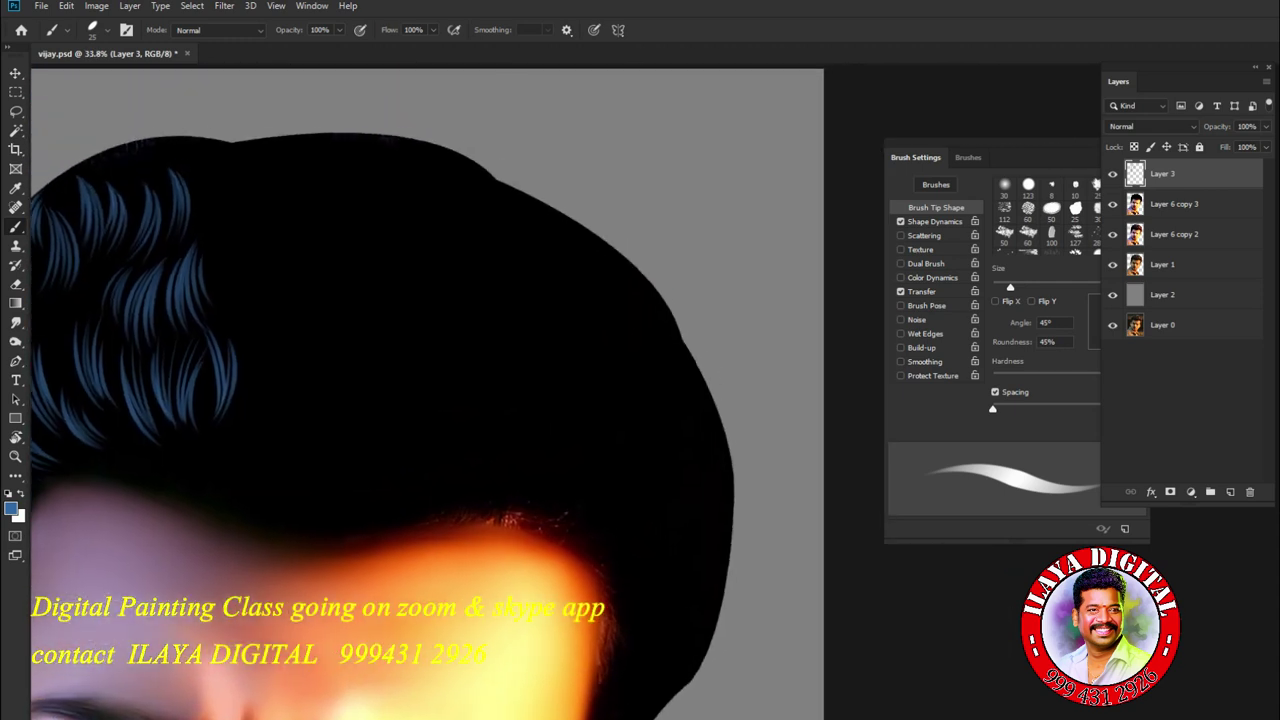
{"action": "left_click", "coordinate": [1112, 204]}
{"action": "scroll", "coordinate": [430, 390], "scroll_direction": "up", "scroll_amount": 3}
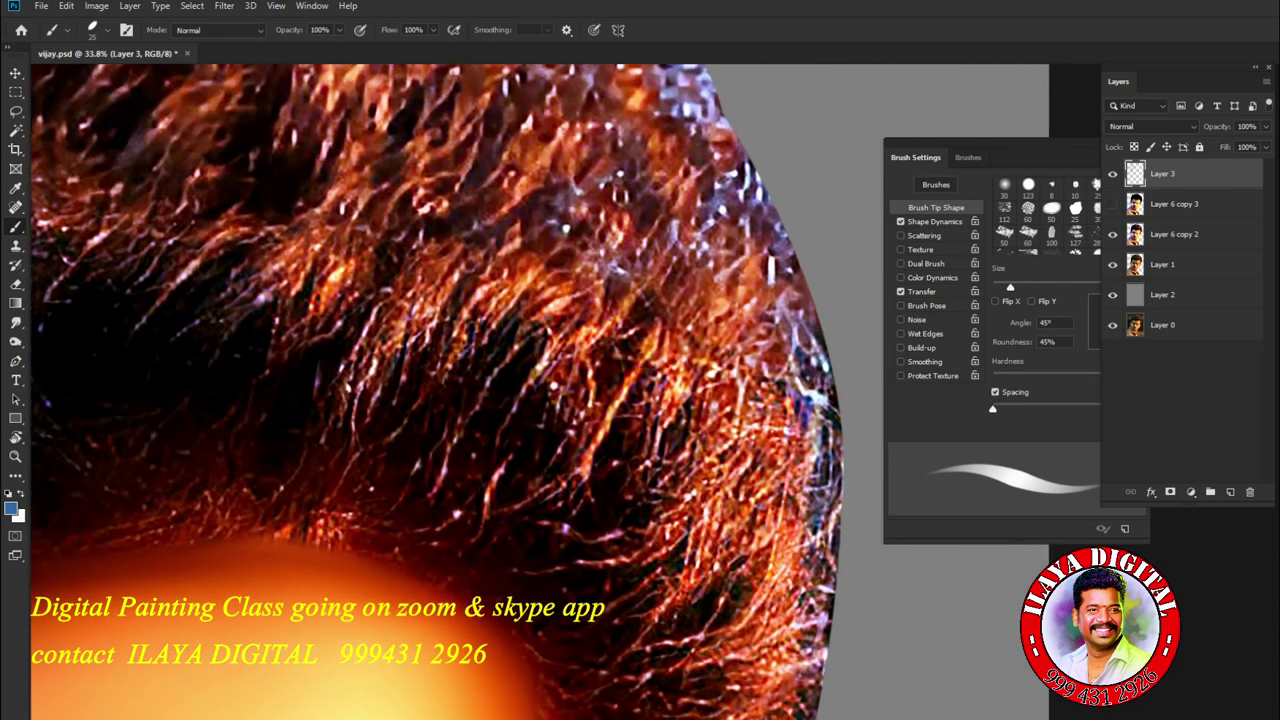
- Paint tapered blue strands with the size 25 brush in the lower hair above the ear on the orange-lit side
{"action": "key", "text": "r"}
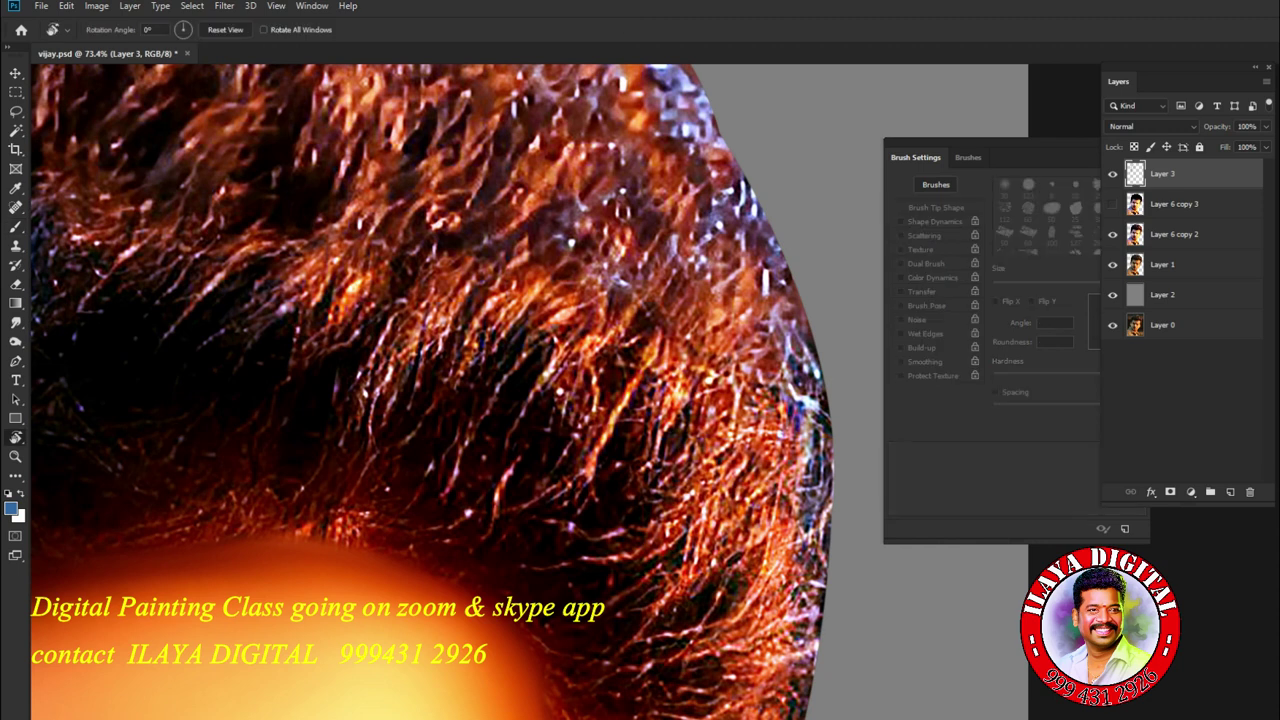
{"action": "left_click_drag", "start_coordinate": [430, 300], "coordinate": [500, 380]}
{"action": "left_click_drag", "start_coordinate": [600, 330], "coordinate": [770, 392]}
{"action": "scroll", "coordinate": [450, 330], "scroll_direction": "down", "scroll_amount": 3}
{"action": "scroll", "coordinate": [450, 390], "scroll_direction": "down", "scroll_amount": 5}
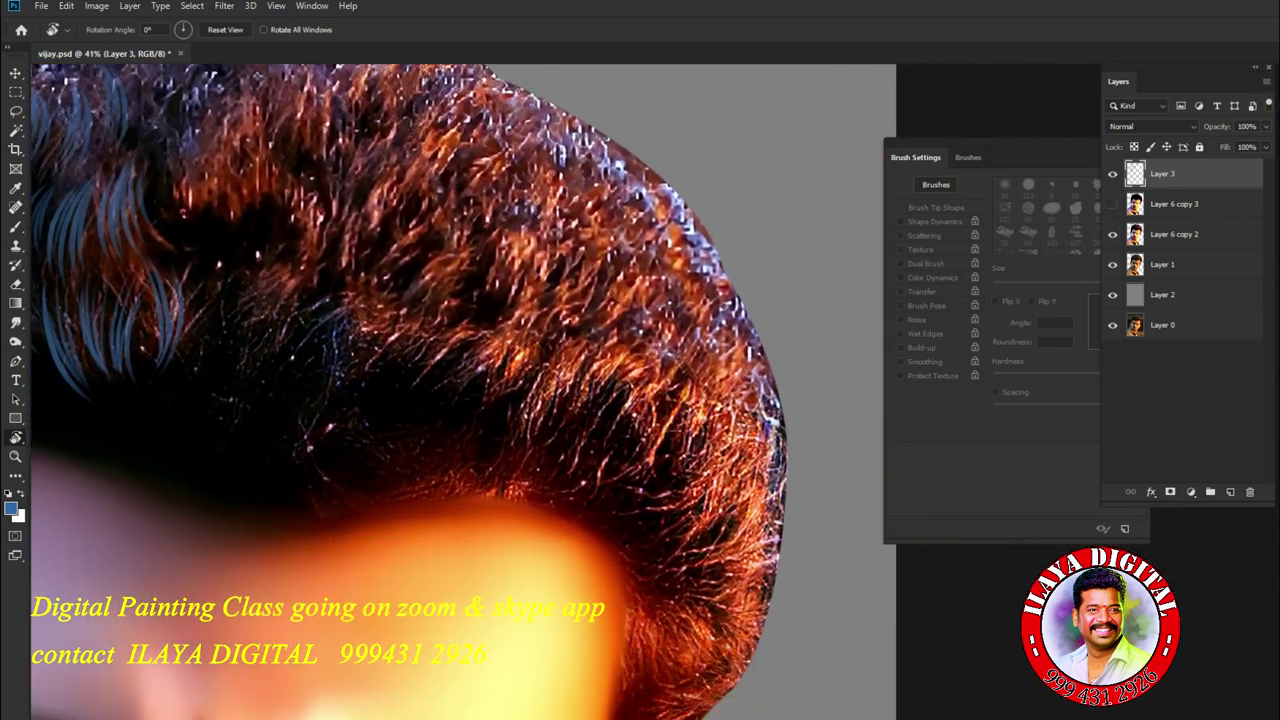
{"action": "scroll", "coordinate": [400, 390], "scroll_direction": "up", "scroll_amount": 5}
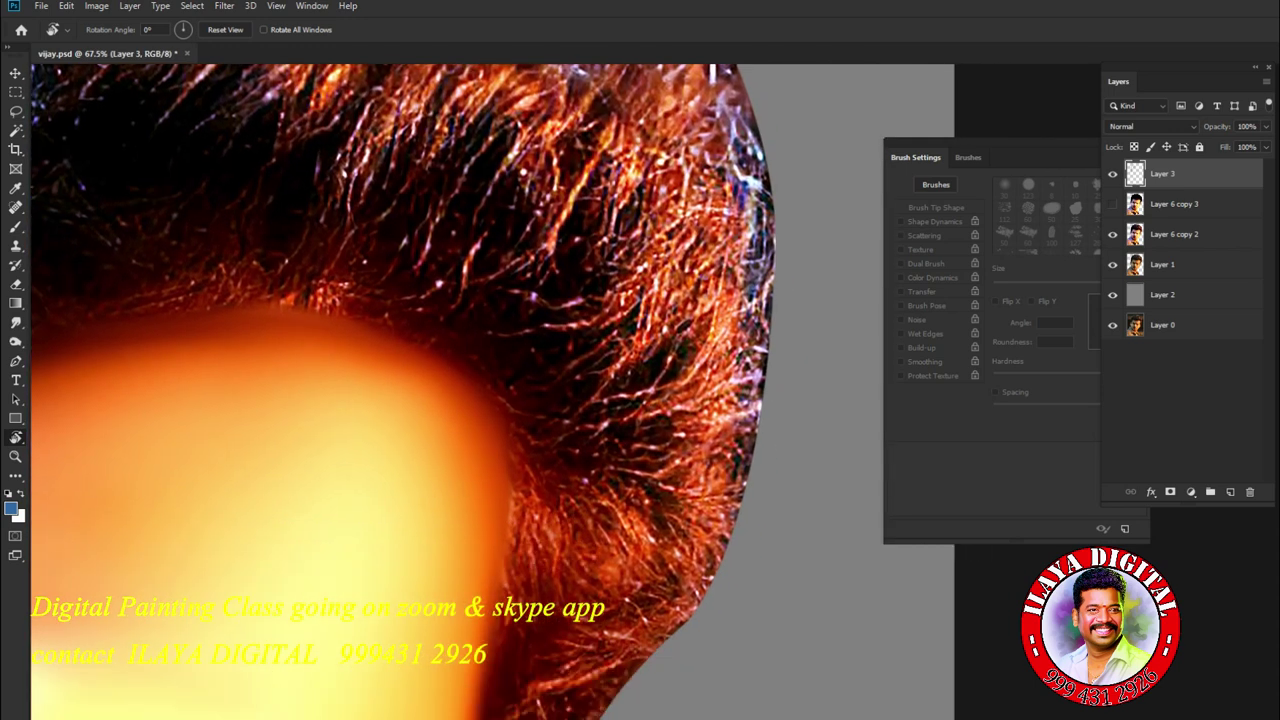
{"action": "scroll", "coordinate": [400, 390], "scroll_direction": "up", "scroll_amount": 4}
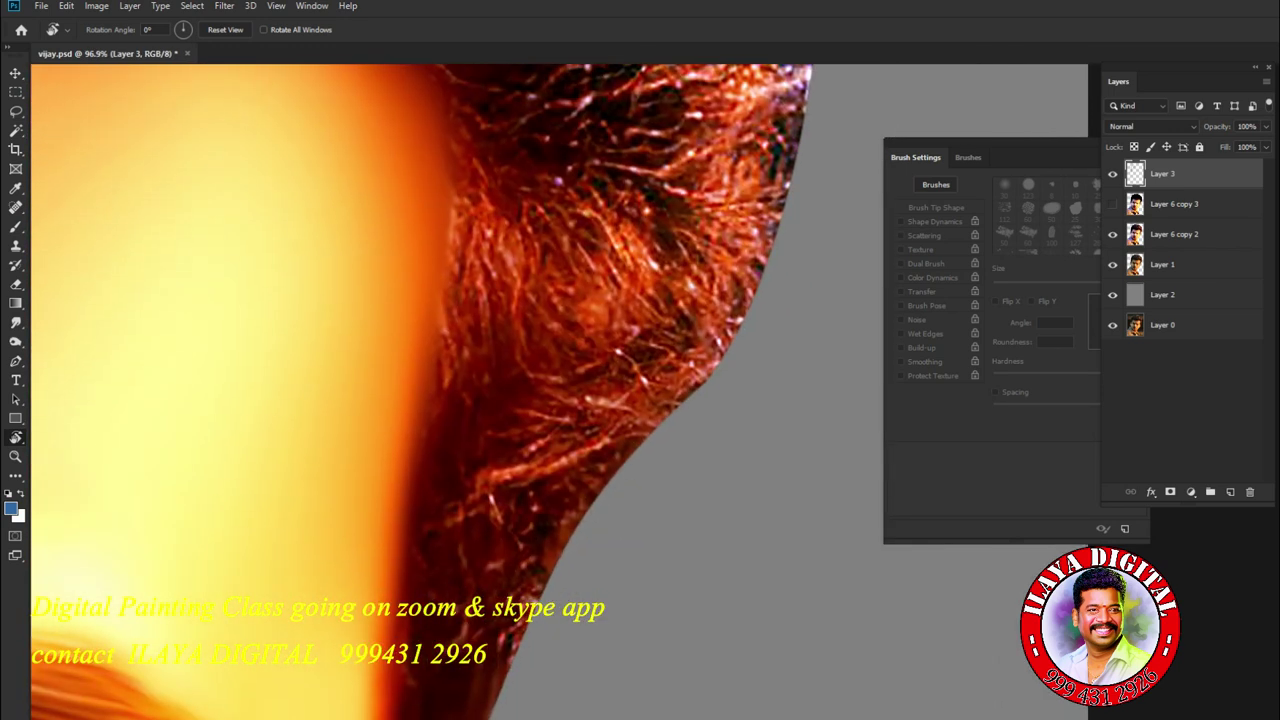
{"action": "key", "text": "b"}
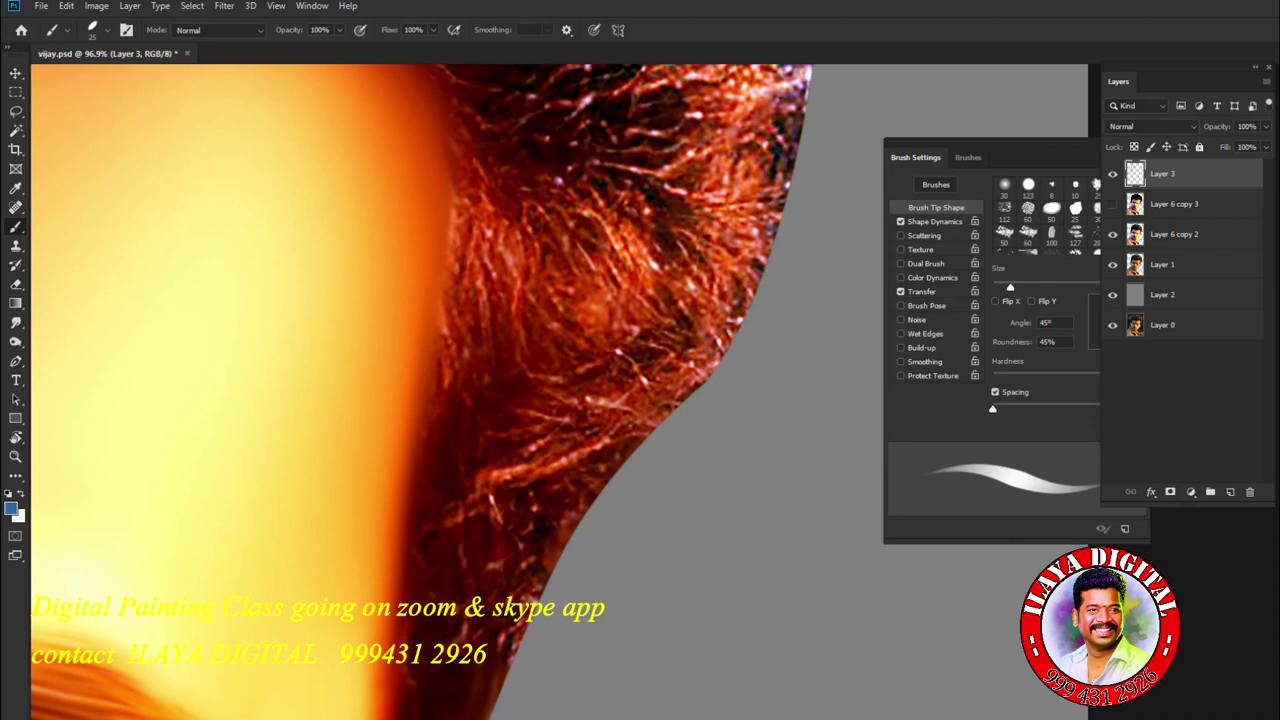
{"action": "left_click_drag", "start_coordinate": [523, 180], "coordinate": [602, 322]}
{"action": "mouse_move", "coordinate": [543, 184]}
{"action": "left_mouse_down"}
{"action": "mouse_move", "coordinate": [590, 226]}
{"action": "mouse_move", "coordinate": [618, 300]}
{"action": "left_mouse_up"}
{"action": "mouse_move", "coordinate": [578, 216]}
{"action": "left_mouse_down"}
{"action": "mouse_move", "coordinate": [598, 254]}
{"action": "mouse_move", "coordinate": [590, 292]}
{"action": "left_mouse_up"}
{"action": "left_click_drag", "start_coordinate": [620, 212], "coordinate": [670, 318]}
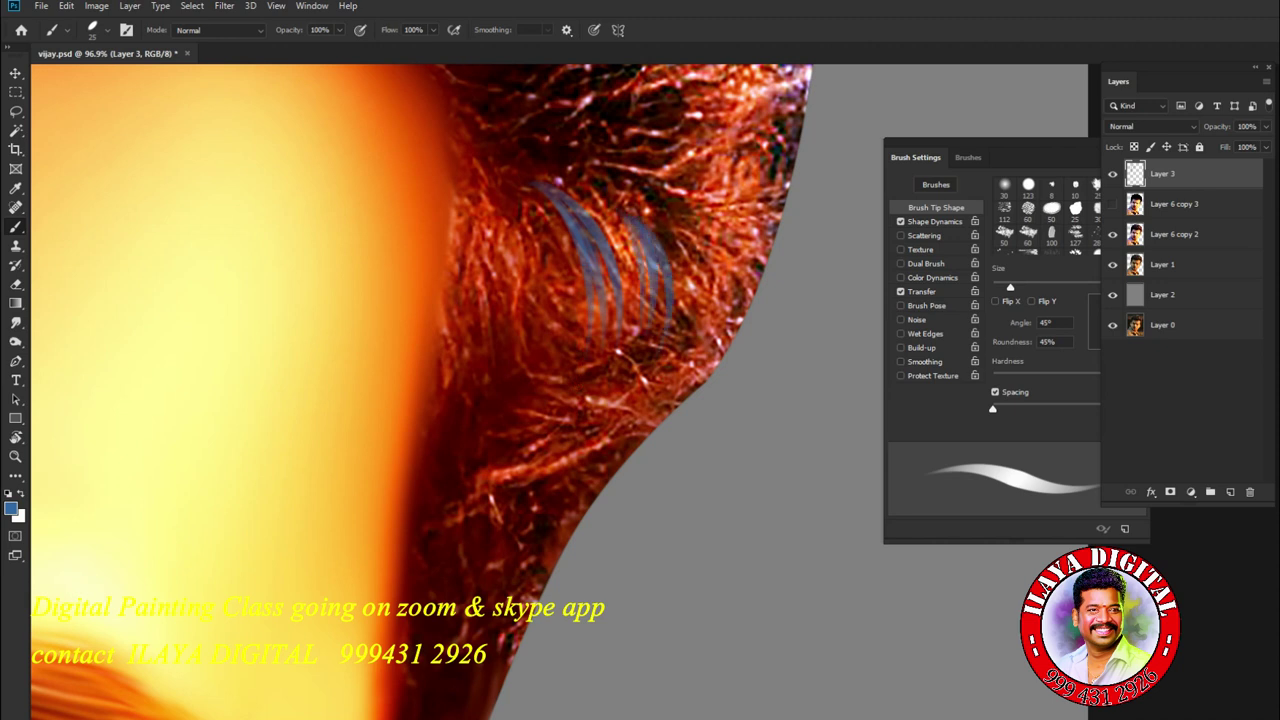
{"action": "mouse_move", "coordinate": [488, 200]}
{"action": "left_mouse_down"}
{"action": "mouse_move", "coordinate": [500, 340]}
{"action": "mouse_move", "coordinate": [558, 400]}
{"action": "left_mouse_up"}
{"action": "mouse_move", "coordinate": [510, 285]}
{"action": "left_mouse_down"}
{"action": "mouse_move", "coordinate": [558, 375]}
{"action": "mouse_move", "coordinate": [578, 370]}
{"action": "left_mouse_up"}
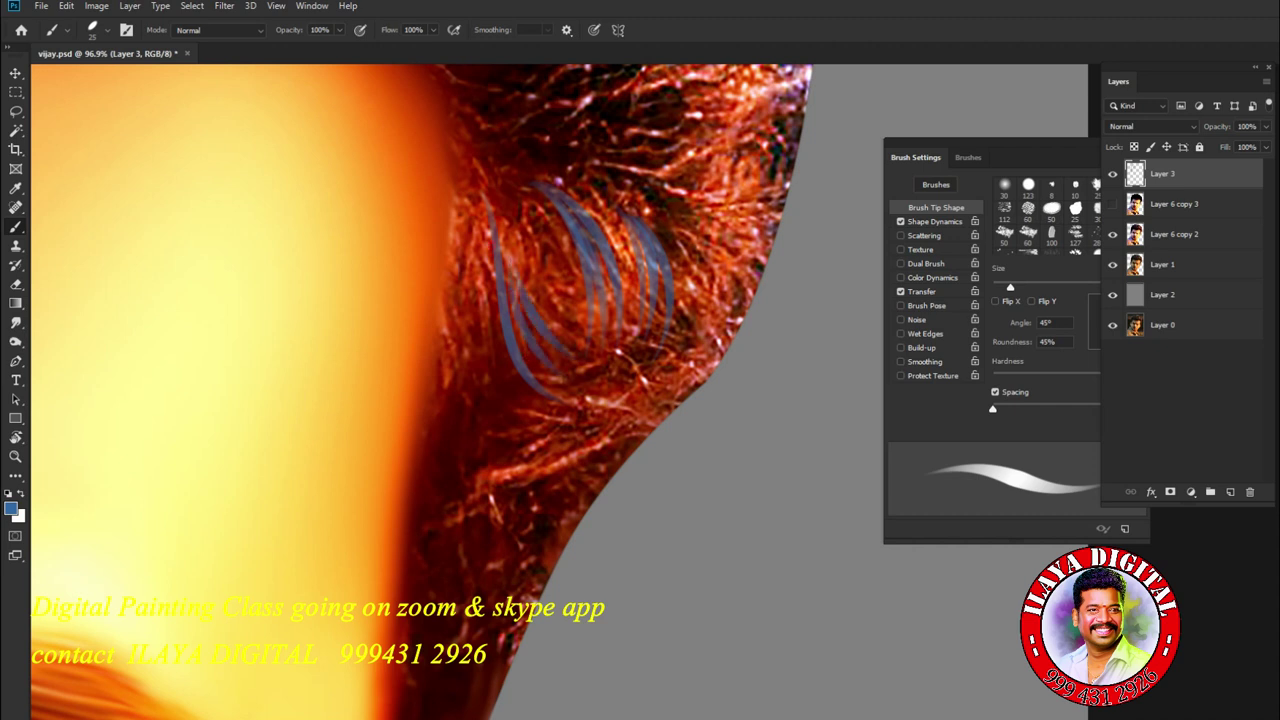
{"action": "left_click_drag", "start_coordinate": [490, 272], "coordinate": [552, 414]}
{"action": "left_click_drag", "start_coordinate": [476, 312], "coordinate": [538, 420]}
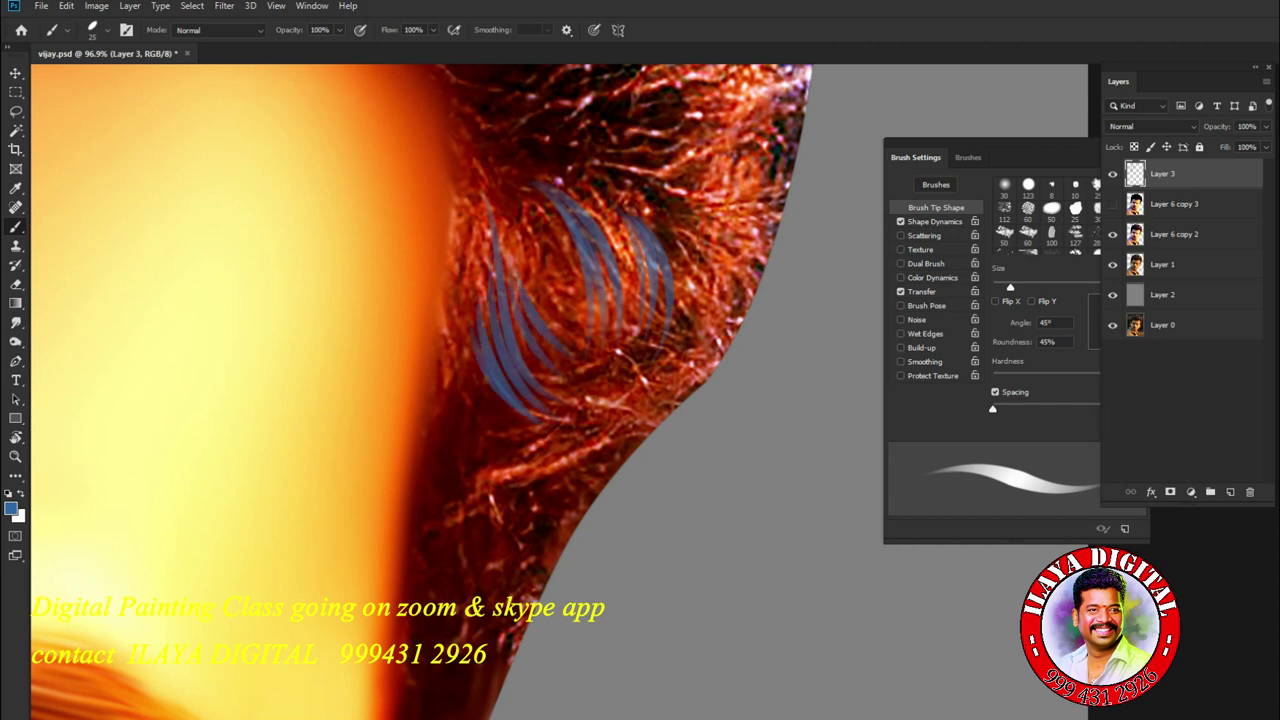
- Enlarge the brush to 30 and paint curved blue strands along the outer edge of the orange-lit side hair
{"action": "key", "text": "bracketright"}
{"action": "left_click_drag", "start_coordinate": [672, 200], "coordinate": [714, 336]}
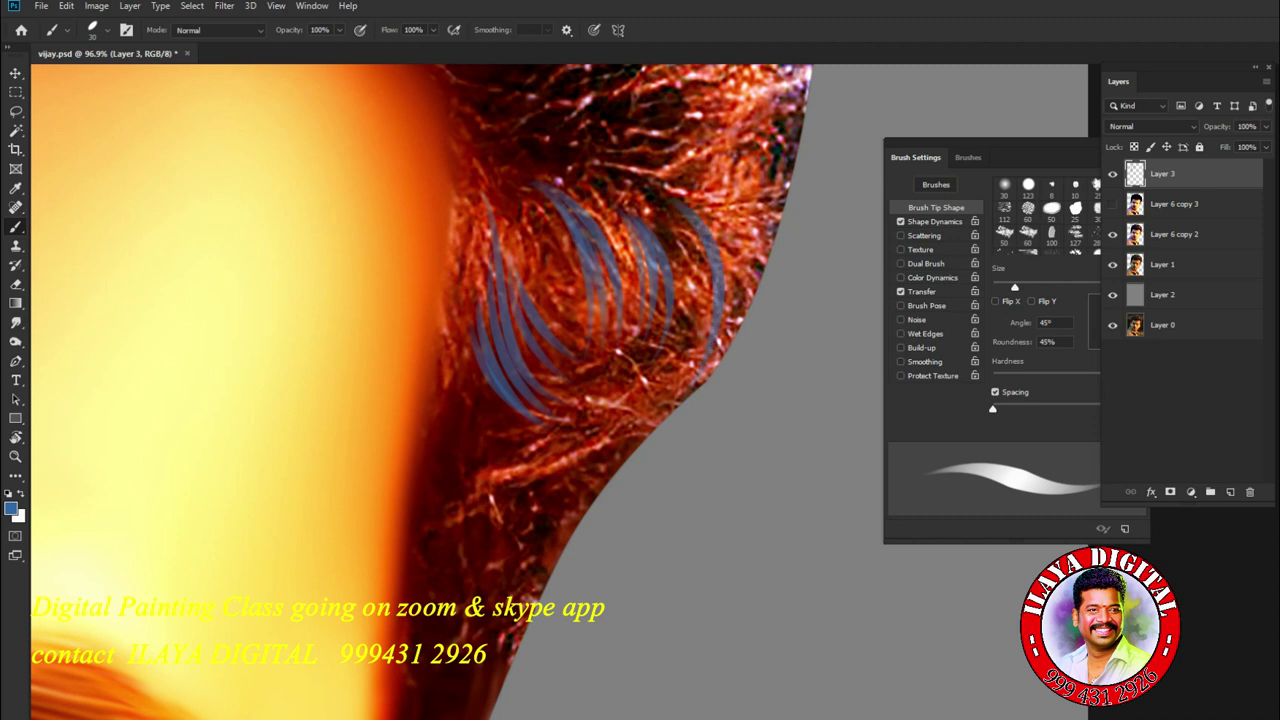
{"action": "mouse_move", "coordinate": [680, 234]}
{"action": "left_mouse_down"}
{"action": "mouse_move", "coordinate": [684, 332]}
{"action": "mouse_move", "coordinate": [702, 264]}
{"action": "mouse_move", "coordinate": [692, 360]}
{"action": "left_mouse_up"}
{"action": "left_click_drag", "start_coordinate": [728, 250], "coordinate": [696, 390]}
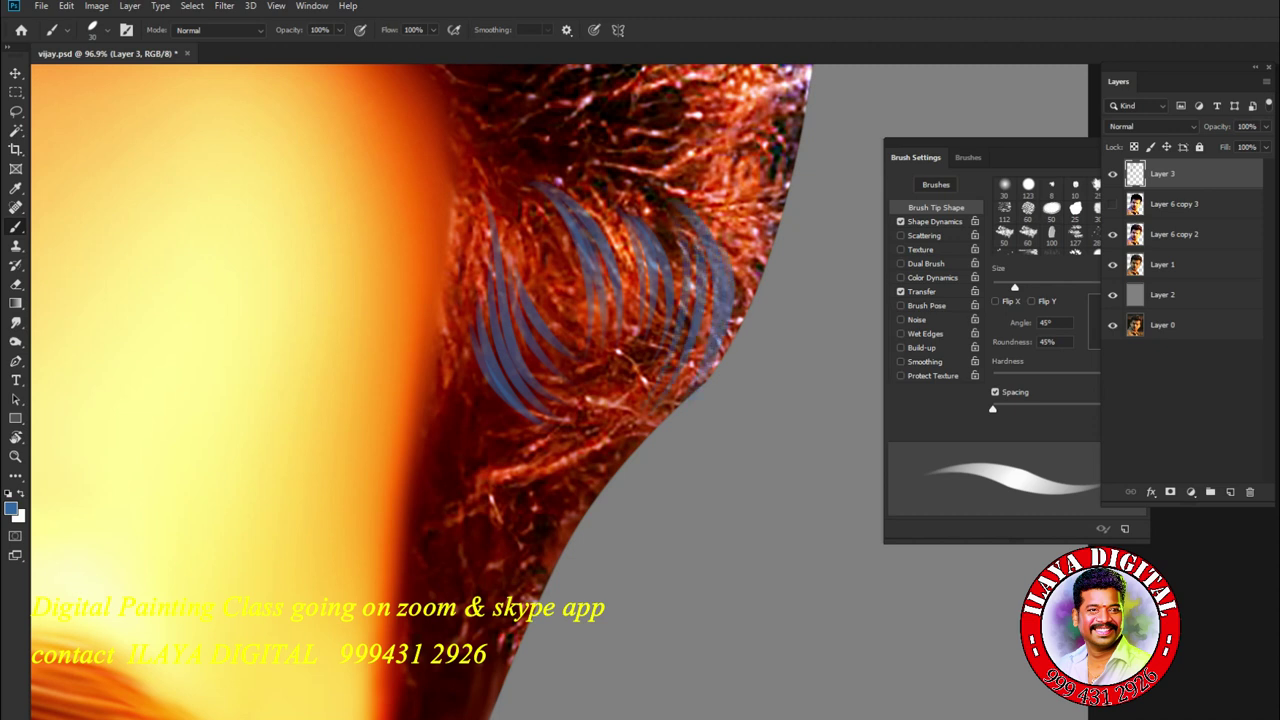
- Paint long blue strands down the orange-lit sideburn towards the ear
{"action": "scroll", "coordinate": [420, 390], "scroll_direction": "down", "scroll_amount": 3}
{"action": "left_click_drag", "start_coordinate": [548, 238], "coordinate": [566, 395]}
{"action": "left_click_drag", "start_coordinate": [590, 272], "coordinate": [562, 448]}
{"action": "left_click_drag", "start_coordinate": [546, 308], "coordinate": [530, 478]}
{"action": "left_click_drag", "start_coordinate": [514, 346], "coordinate": [508, 516]}
{"action": "left_click_drag", "start_coordinate": [552, 358], "coordinate": [518, 514]}
{"action": "left_click_drag", "start_coordinate": [570, 334], "coordinate": [540, 492]}
{"action": "left_click_drag", "start_coordinate": [508, 446], "coordinate": [464, 604]}
{"action": "mouse_move", "coordinate": [488, 474]}
{"action": "left_mouse_down"}
{"action": "mouse_move", "coordinate": [456, 588]}
{"action": "mouse_move", "coordinate": [478, 594]}
{"action": "left_mouse_up"}
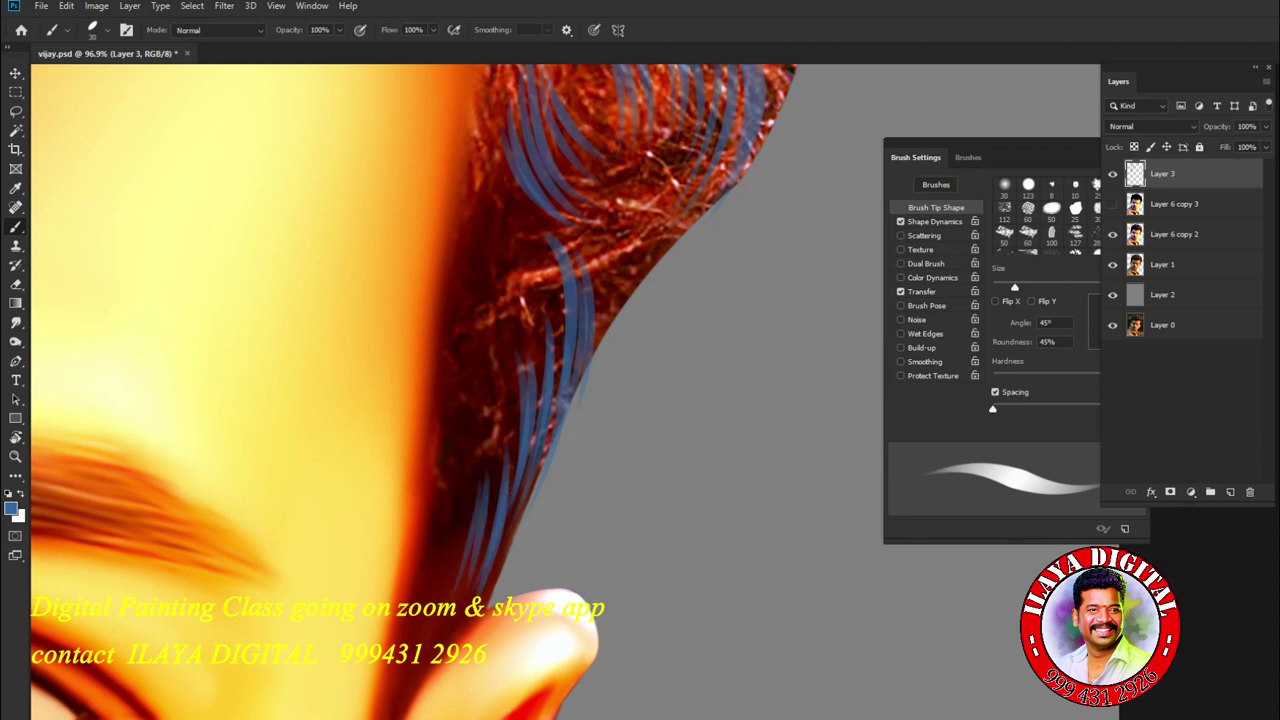
- Undo all the blue strands just painted on the orange-lit side hair and sideburn
{"action": "key", "text": "ctrl+z"}
{"action": "key", "text": "ctrl+z"}
{"action": "key", "text": "ctrl+z"}
{"action": "key", "text": "ctrl+z"}
{"action": "key", "text": "ctrl+z"}
{"action": "key", "text": "ctrl+z"}
{"action": "key", "text": "ctrl+z"}
{"action": "key", "text": "ctrl+z"}
{"action": "key", "text": "ctrl+z"}
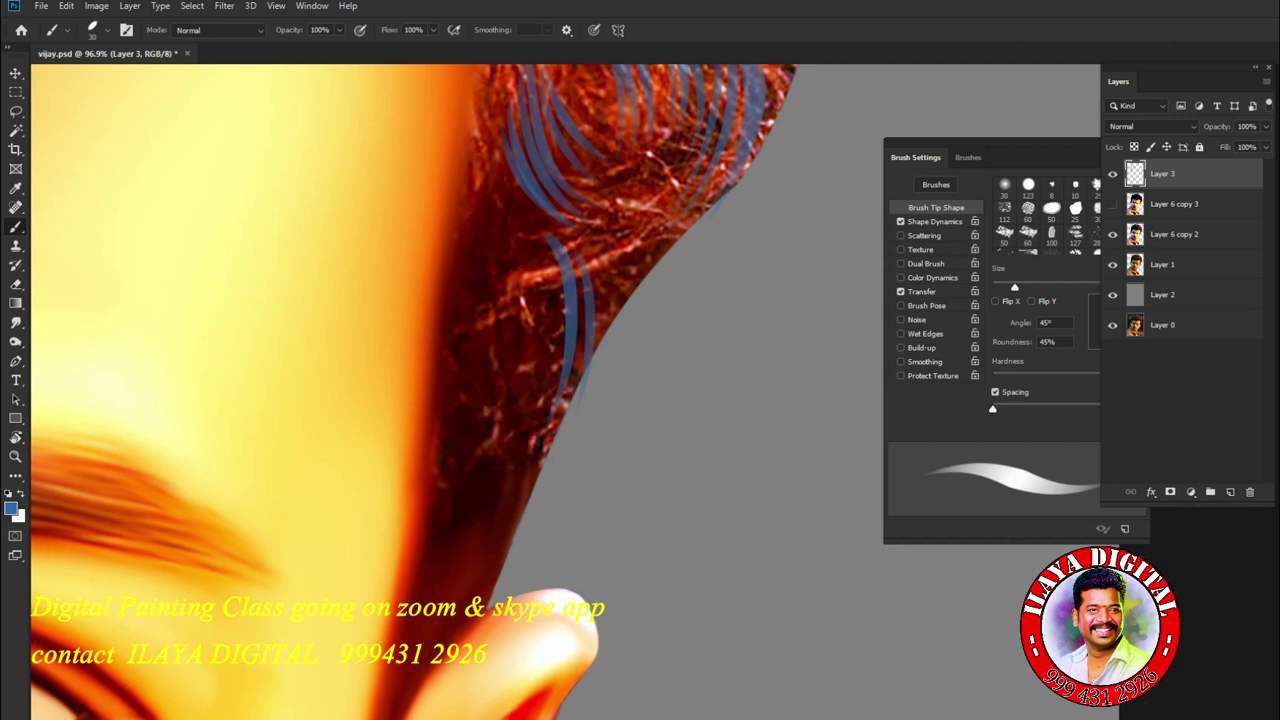
{"action": "key", "text": "ctrl+z"}
{"action": "key", "text": "ctrl+z"}
{"action": "key", "text": "ctrl+z"}
{"action": "key", "text": "ctrl+z"}
{"action": "key", "text": "ctrl+z"}
{"action": "key", "text": "ctrl+z"}
{"action": "key", "text": "ctrl+z"}
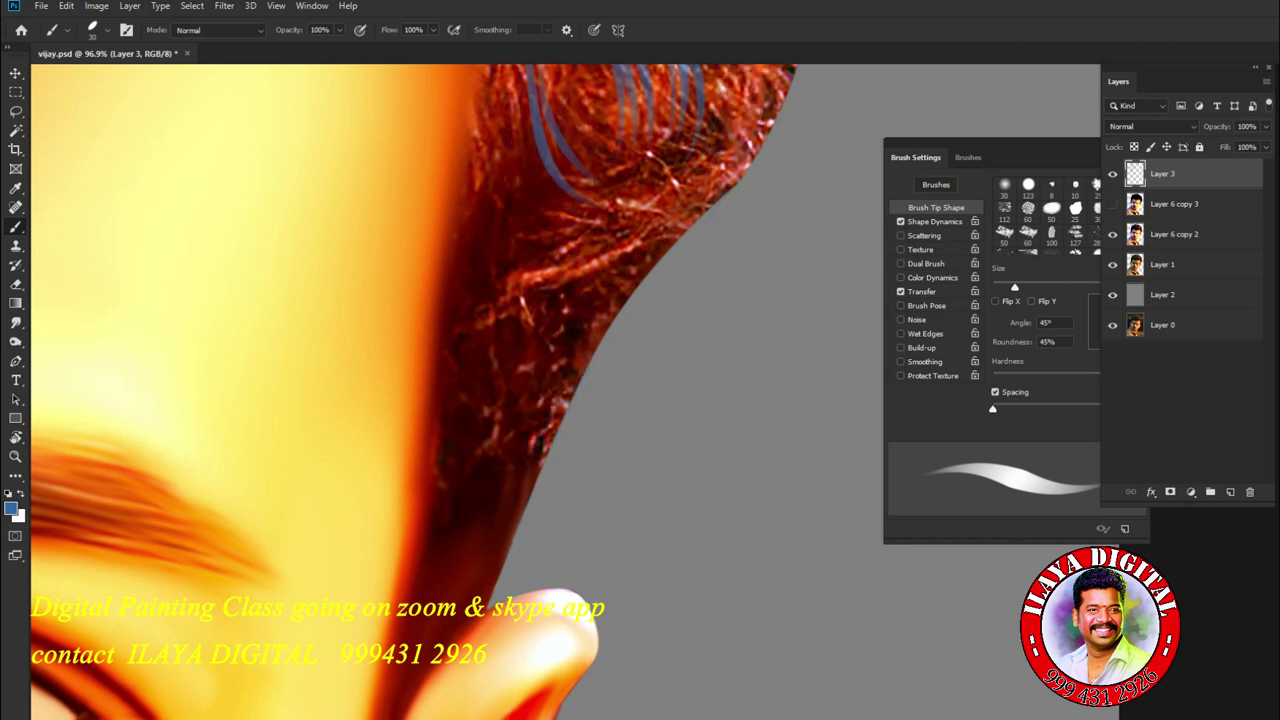
{"action": "key", "text": "ctrl+z"}
{"action": "key", "text": "ctrl+z"}
{"action": "key", "text": "ctrl+z"}
{"action": "key", "text": "ctrl+z"}
{"action": "key", "text": "ctrl+z"}
{"action": "key", "text": "ctrl+z"}
{"action": "key", "text": "ctrl+z"}
- Rotate the canvas view nearly upside down and paint tapered blue strands on the orange-lit sideburn beside the ear
{"action": "key", "text": "r"}
{"action": "left_click_drag", "start_coordinate": [800, 300], "coordinate": [790, 395]}
{"action": "key", "text": "b"}
{"action": "mouse_move", "coordinate": [297, 313]}
{"action": "left_mouse_down"}
{"action": "mouse_move", "coordinate": [410, 522]}
{"action": "mouse_move", "coordinate": [311, 331]}
{"action": "mouse_move", "coordinate": [386, 455]}
{"action": "left_mouse_up"}
{"action": "left_click_drag", "start_coordinate": [320, 385], "coordinate": [392, 462]}
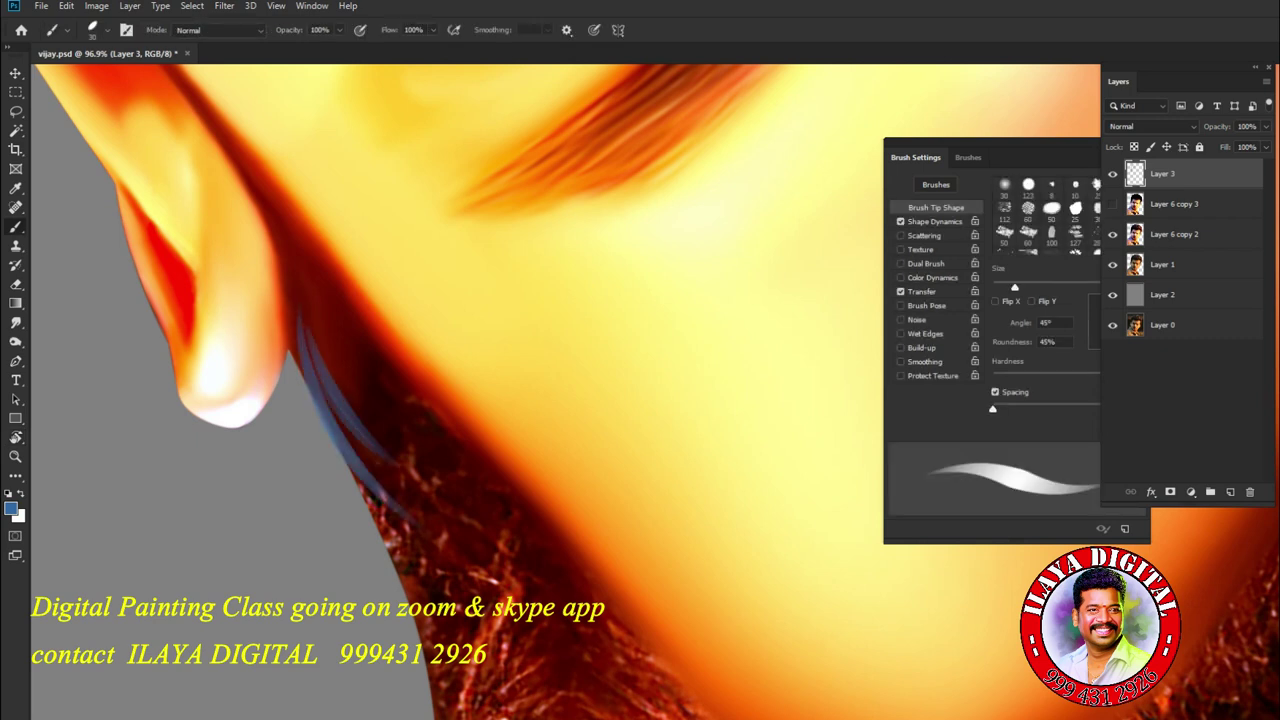
{"action": "left_click_drag", "start_coordinate": [326, 338], "coordinate": [400, 430]}
{"action": "left_click_drag", "start_coordinate": [318, 312], "coordinate": [392, 394]}
{"action": "left_click_drag", "start_coordinate": [310, 287], "coordinate": [384, 362]}
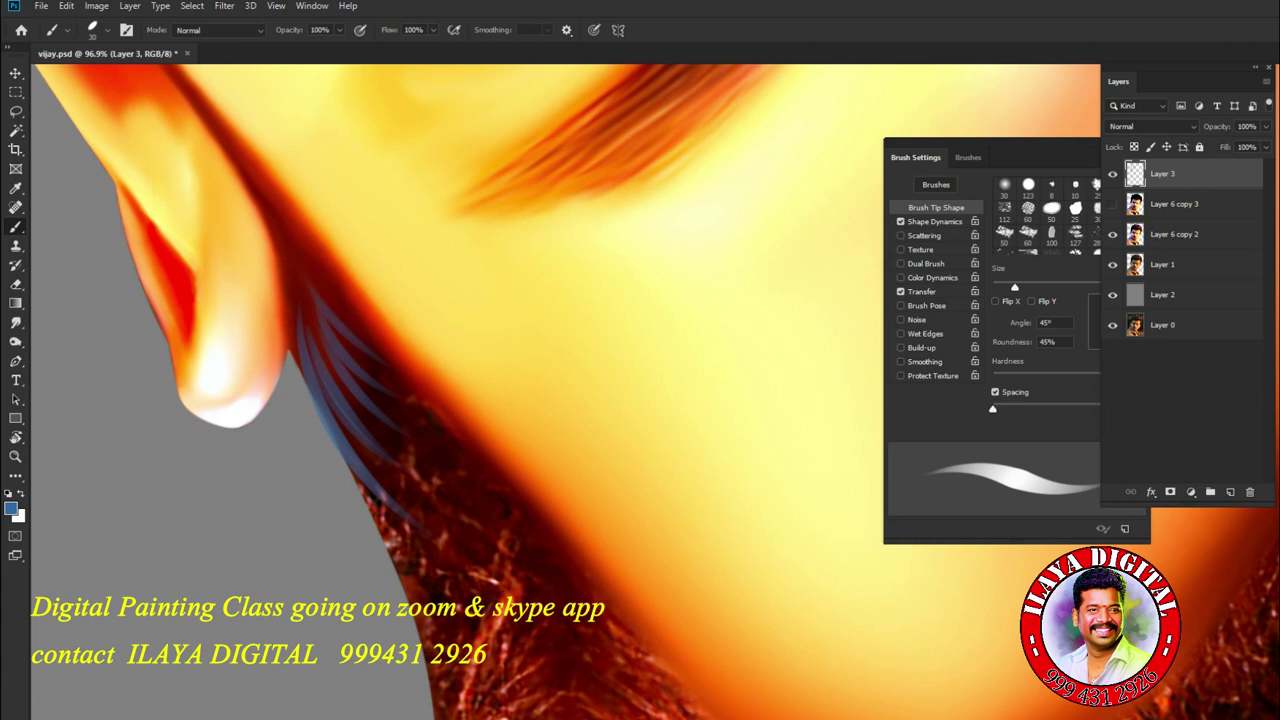
- Continue the blue strands from the sideburn into the hair just above the ear, following the outer edge
{"action": "left_click_drag", "start_coordinate": [400, 450], "coordinate": [330, 280]}
{"action": "mouse_move", "coordinate": [302, 340]}
{"action": "left_mouse_down"}
{"action": "mouse_move", "coordinate": [425, 485]}
{"action": "mouse_move", "coordinate": [415, 442]}
{"action": "left_mouse_up"}
{"action": "mouse_move", "coordinate": [328, 370]}
{"action": "left_mouse_down"}
{"action": "mouse_move", "coordinate": [416, 440]}
{"action": "mouse_move", "coordinate": [416, 422]}
{"action": "left_mouse_up"}
{"action": "left_click_drag", "start_coordinate": [318, 340], "coordinate": [424, 400]}
{"action": "mouse_move", "coordinate": [320, 316]}
{"action": "left_mouse_down"}
{"action": "mouse_move", "coordinate": [366, 368]}
{"action": "mouse_move", "coordinate": [424, 390]}
{"action": "left_mouse_up"}
- Paint overlapping curved blue strands along the outer edge of the reddish side hair, further from the ear towards the crown
{"action": "left_click_drag", "start_coordinate": [400, 450], "coordinate": [370, 300]}
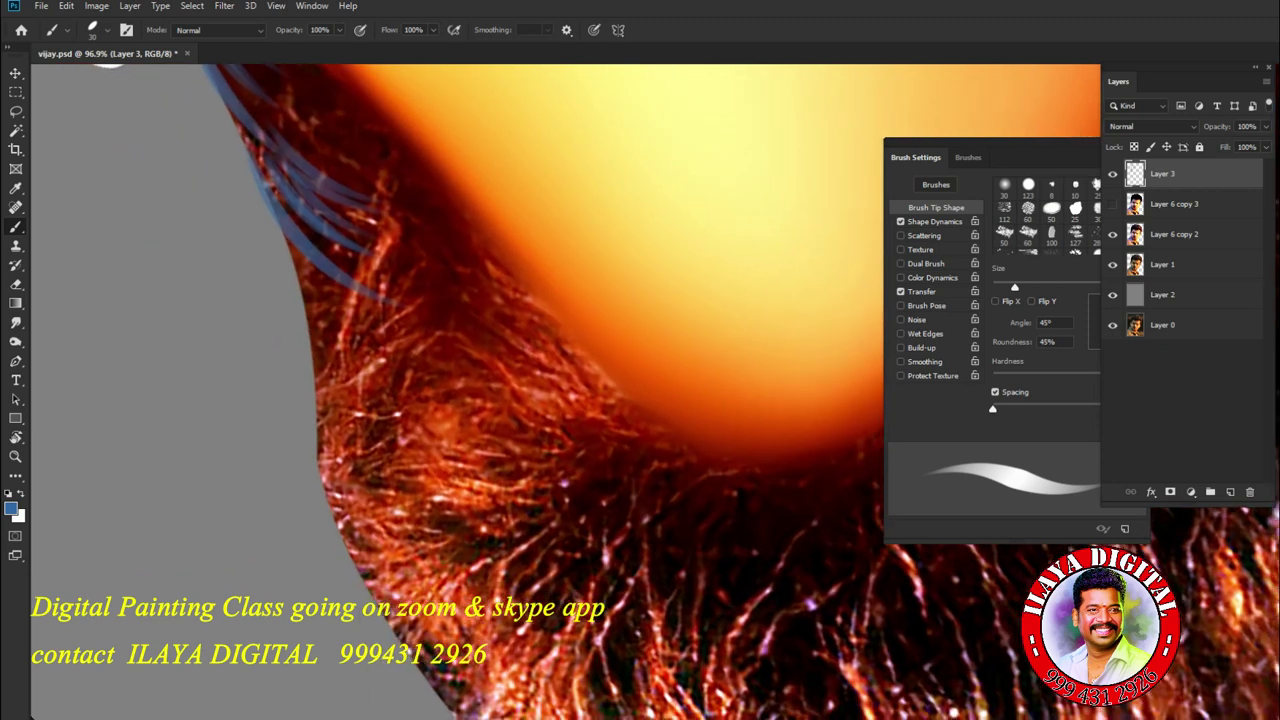
{"action": "left_click_drag", "start_coordinate": [302, 255], "coordinate": [458, 525]}
{"action": "mouse_move", "coordinate": [326, 350]}
{"action": "left_mouse_down"}
{"action": "mouse_move", "coordinate": [418, 492]}
{"action": "mouse_move", "coordinate": [428, 466]}
{"action": "left_mouse_up"}
{"action": "left_click_drag", "start_coordinate": [342, 396], "coordinate": [420, 474]}
{"action": "mouse_move", "coordinate": [352, 356]}
{"action": "left_mouse_down"}
{"action": "mouse_move", "coordinate": [428, 448]}
{"action": "mouse_move", "coordinate": [430, 412]}
{"action": "mouse_move", "coordinate": [480, 320]}
{"action": "mouse_move", "coordinate": [520, 330]}
{"action": "left_mouse_up"}
{"action": "left_click_drag", "start_coordinate": [386, 150], "coordinate": [402, 210]}
{"action": "left_click_drag", "start_coordinate": [414, 336], "coordinate": [510, 410]}
{"action": "left_click_drag", "start_coordinate": [600, 400], "coordinate": [535, 392]}
{"action": "left_click_drag", "start_coordinate": [308, 318], "coordinate": [402, 444]}
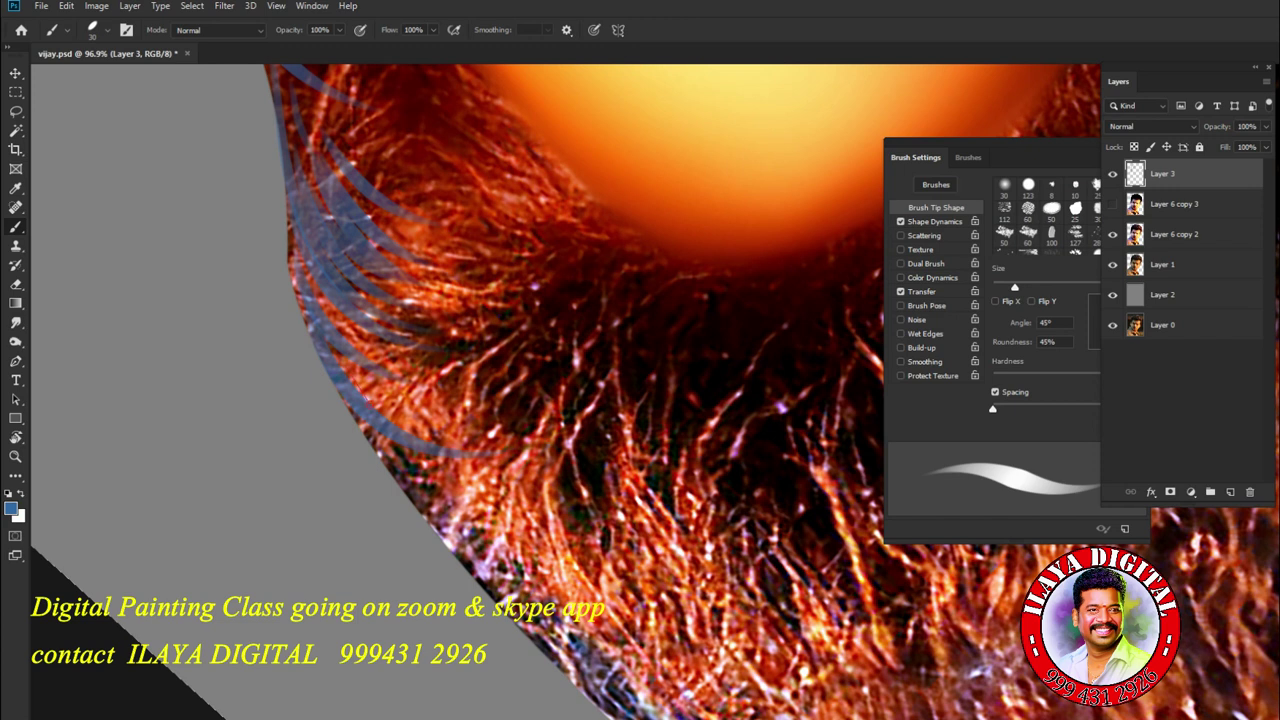
- Paint tapered blue strands along the temple hairline of the orange-lit side hair
{"action": "scroll", "coordinate": [560, 390], "scroll_direction": "up", "scroll_amount": 5}
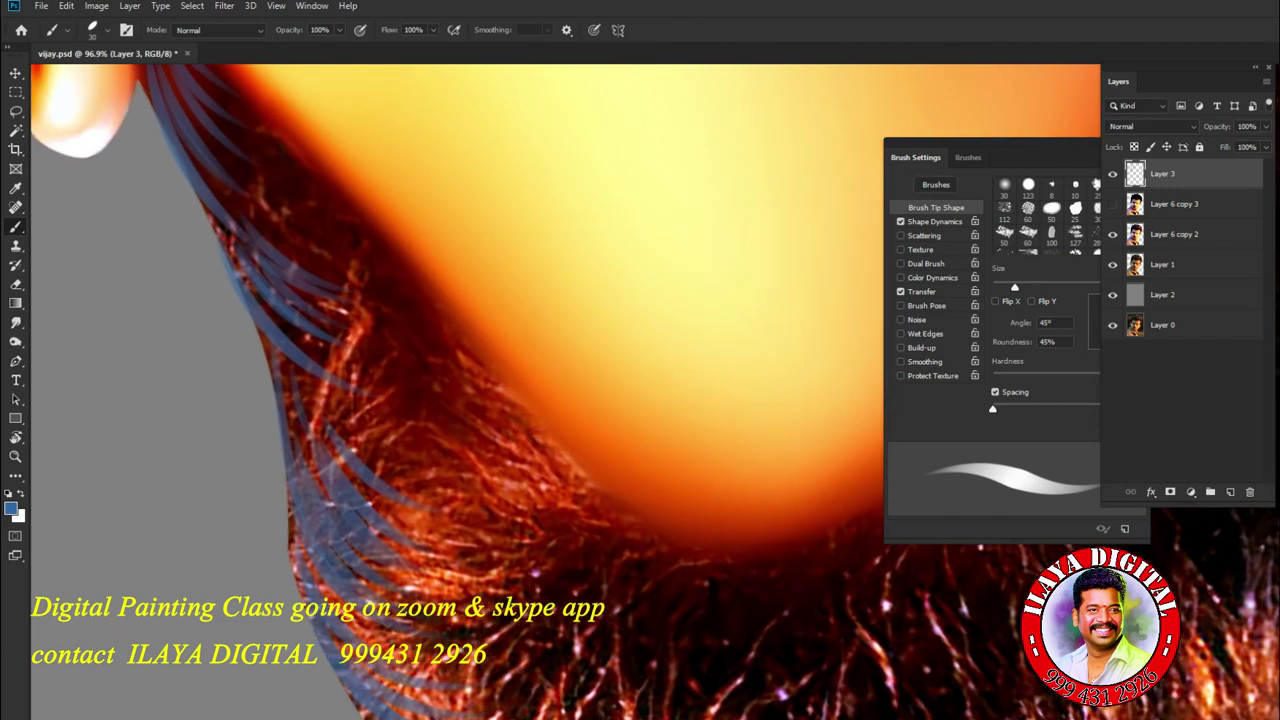
{"action": "left_click_drag", "start_coordinate": [378, 364], "coordinate": [506, 524]}
{"action": "mouse_move", "coordinate": [386, 380]}
{"action": "left_mouse_down"}
{"action": "mouse_move", "coordinate": [490, 490]}
{"action": "mouse_move", "coordinate": [506, 470]}
{"action": "mouse_move", "coordinate": [470, 462]}
{"action": "mouse_move", "coordinate": [514, 454]}
{"action": "left_mouse_up"}
{"action": "mouse_move", "coordinate": [288, 218]}
{"action": "left_mouse_down"}
{"action": "mouse_move", "coordinate": [396, 318]}
{"action": "mouse_move", "coordinate": [282, 204]}
{"action": "mouse_move", "coordinate": [428, 334]}
{"action": "left_mouse_up"}
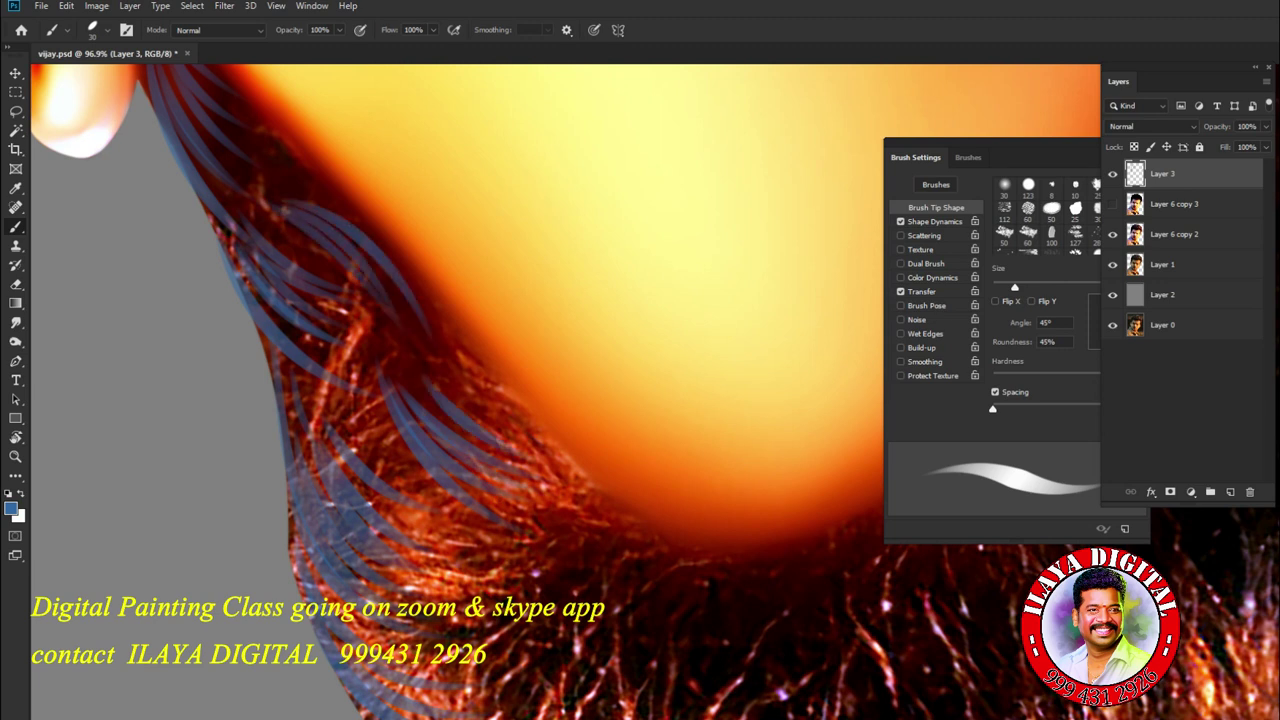
- Rotate the canvas view to 165° and paint more blue strands inside the side hair and one long strand along its outer edge
{"action": "scroll", "coordinate": [560, 390], "scroll_direction": "down", "scroll_amount": 3}
{"action": "scroll", "coordinate": [560, 390], "scroll_direction": "down", "scroll_amount": 1}
{"action": "scroll", "coordinate": [560, 390], "scroll_direction": "up", "scroll_amount": 1}
{"action": "key", "text": "r"}
{"action": "mouse_move", "coordinate": [560, 390]}
{"action": "left_mouse_down"}
{"action": "mouse_move", "coordinate": [657, 440]}
{"action": "mouse_move", "coordinate": [650, 455]}
{"action": "left_mouse_up"}
{"action": "scroll", "coordinate": [640, 390], "scroll_direction": "right", "scroll_amount": 3}
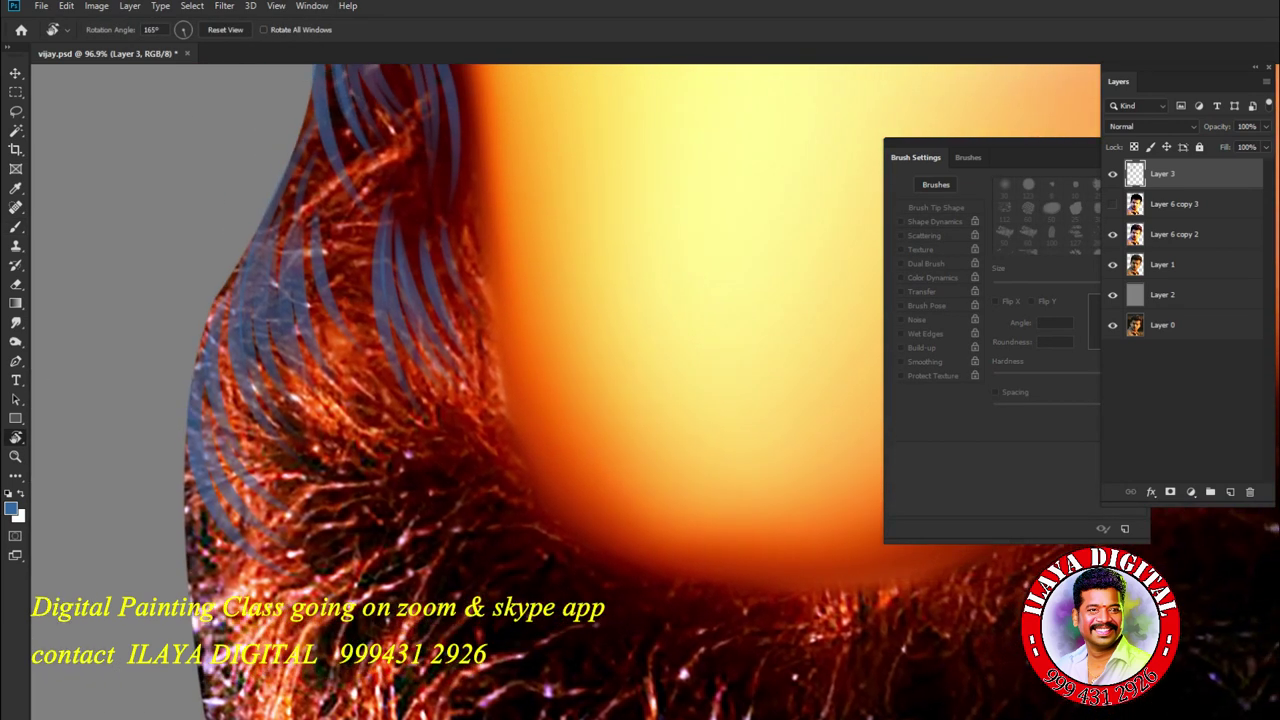
{"action": "key", "text": "b"}
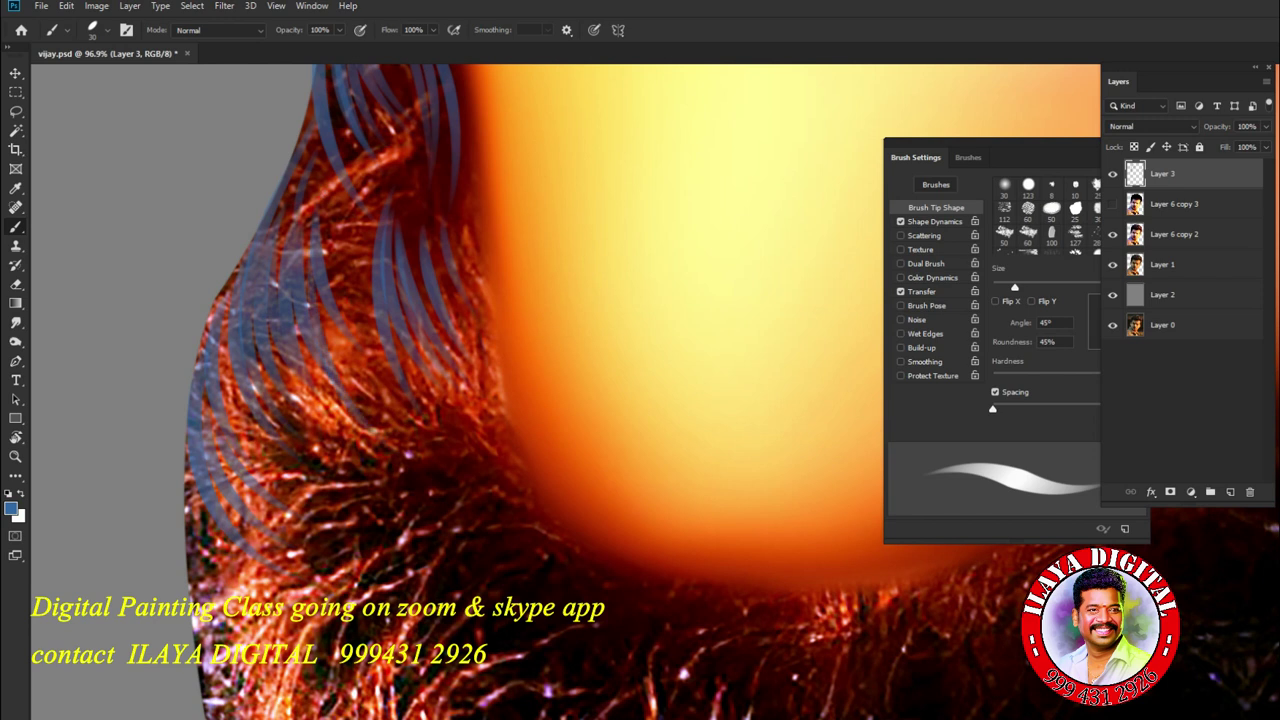
{"action": "left_click_drag", "start_coordinate": [412, 262], "coordinate": [350, 416]}
{"action": "left_click_drag", "start_coordinate": [414, 370], "coordinate": [356, 444]}
{"action": "left_click_drag", "start_coordinate": [348, 386], "coordinate": [396, 438]}
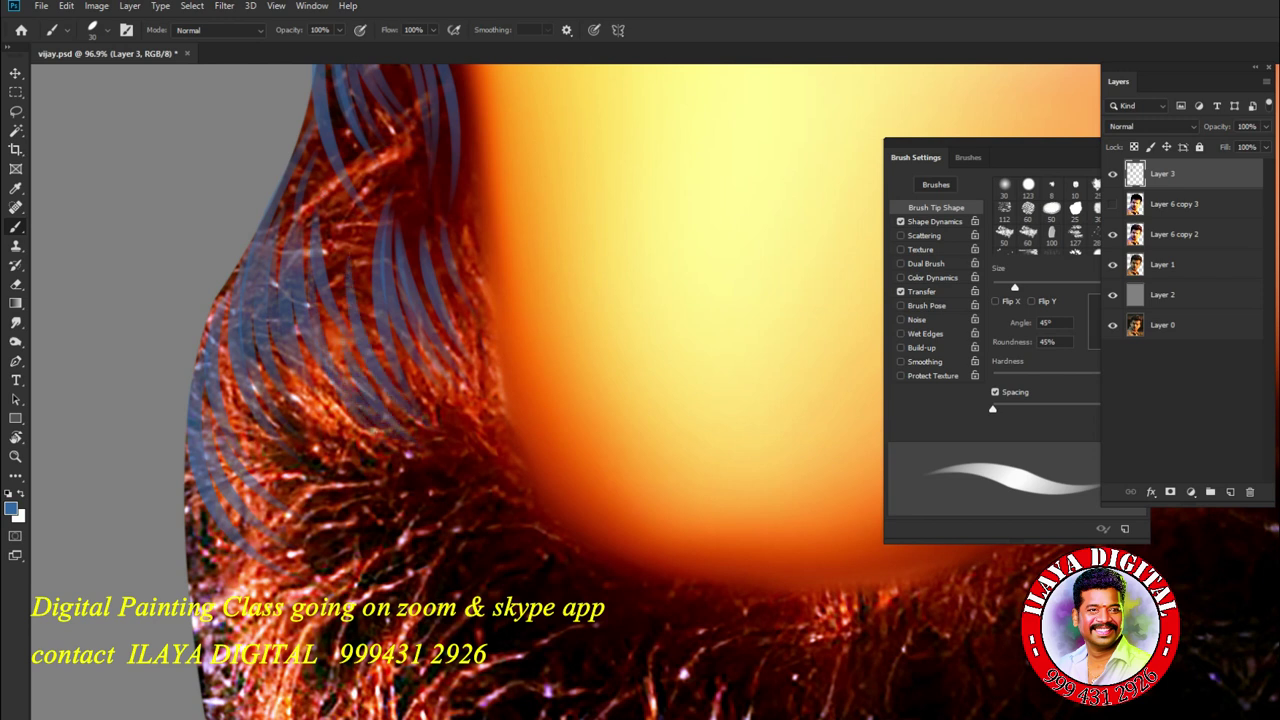
{"action": "left_click_drag", "start_coordinate": [255, 212], "coordinate": [182, 490]}
- Paint thin tapered blue strands down the narrow sideburn beside the orange-lit ear
{"action": "scroll", "coordinate": [560, 390], "scroll_direction": "up", "scroll_amount": 3}
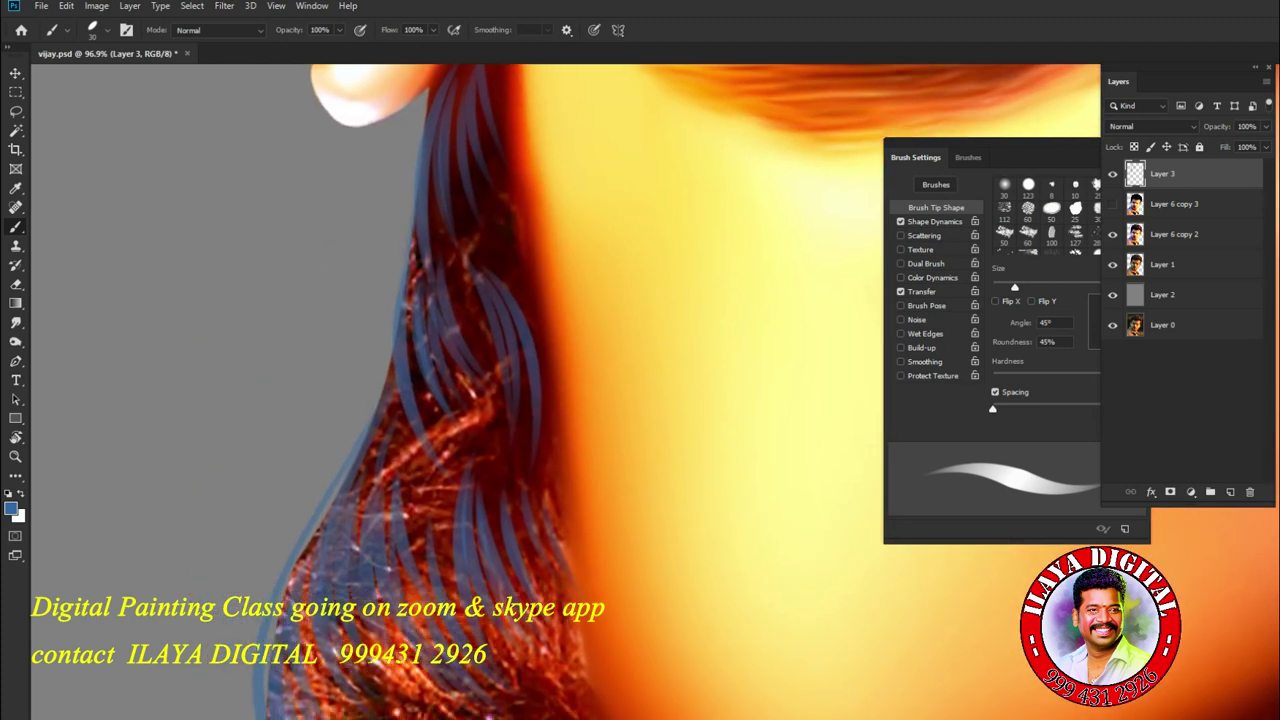
{"action": "scroll", "coordinate": [460, 390], "scroll_direction": "up", "scroll_amount": 5}
{"action": "left_click_drag", "start_coordinate": [484, 158], "coordinate": [495, 320]}
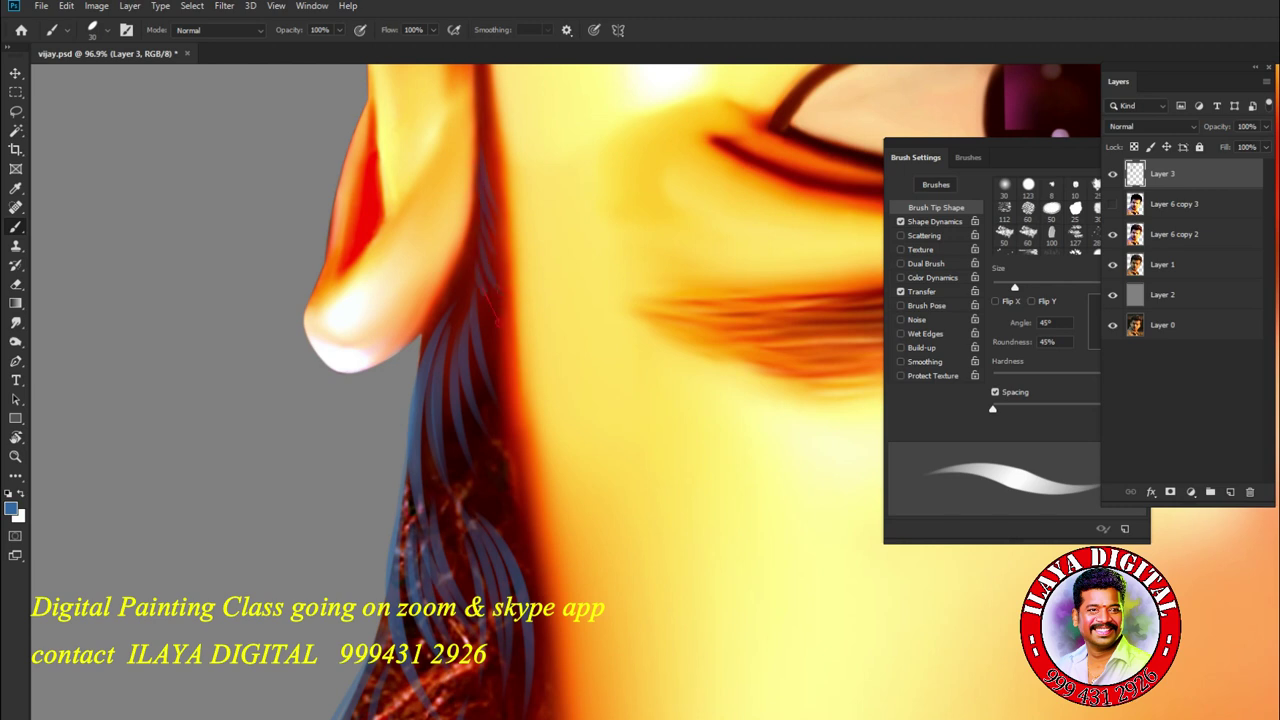
{"action": "left_click_drag", "start_coordinate": [467, 316], "coordinate": [459, 424]}
{"action": "left_click_drag", "start_coordinate": [462, 300], "coordinate": [440, 470]}
{"action": "left_click_drag", "start_coordinate": [470, 362], "coordinate": [460, 418]}
{"action": "left_click_drag", "start_coordinate": [428, 376], "coordinate": [420, 470]}
- Layer additional blue strands over the side hair between the sideburn and the bulge at its outer edge
{"action": "scroll", "coordinate": [440, 400], "scroll_direction": "down", "scroll_amount": 4}
{"action": "mouse_move", "coordinate": [486, 318]}
{"action": "left_mouse_down"}
{"action": "mouse_move", "coordinate": [478, 456]}
{"action": "mouse_move", "coordinate": [504, 438]}
{"action": "mouse_move", "coordinate": [512, 464]}
{"action": "left_mouse_up"}
{"action": "mouse_move", "coordinate": [448, 336]}
{"action": "left_mouse_down"}
{"action": "mouse_move", "coordinate": [430, 444]}
{"action": "mouse_move", "coordinate": [466, 420]}
{"action": "mouse_move", "coordinate": [406, 462]}
{"action": "left_mouse_up"}
{"action": "scroll", "coordinate": [440, 400], "scroll_direction": "down", "scroll_amount": 4}
{"action": "mouse_move", "coordinate": [380, 348]}
{"action": "left_mouse_down"}
{"action": "mouse_move", "coordinate": [378, 412]}
{"action": "mouse_move", "coordinate": [406, 414]}
{"action": "left_mouse_up"}
{"action": "left_click_drag", "start_coordinate": [414, 328], "coordinate": [408, 528]}
{"action": "left_click_drag", "start_coordinate": [372, 420], "coordinate": [406, 498]}
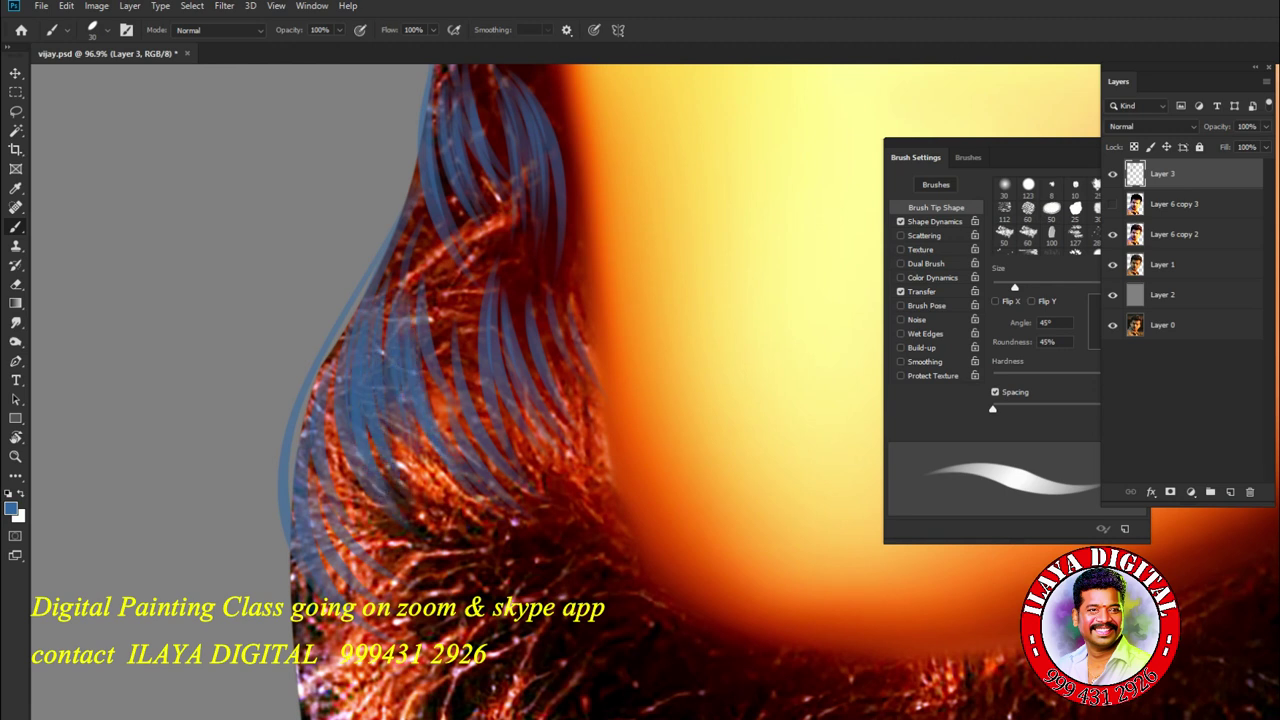
{"action": "left_click_drag", "start_coordinate": [344, 444], "coordinate": [324, 512]}
- Rotate the canvas view to 122° and paint long curved blue strands where the hair's outer edge bends towards the crown
{"action": "scroll", "coordinate": [560, 390], "scroll_direction": "down", "scroll_amount": 5}
{"action": "key", "text": "r"}
{"action": "mouse_move", "coordinate": [800, 300]}
{"action": "left_mouse_down"}
{"action": "mouse_move", "coordinate": [700, 255]}
{"action": "mouse_move", "coordinate": [600, 260]}
{"action": "mouse_move", "coordinate": [520, 330]}
{"action": "left_mouse_up"}
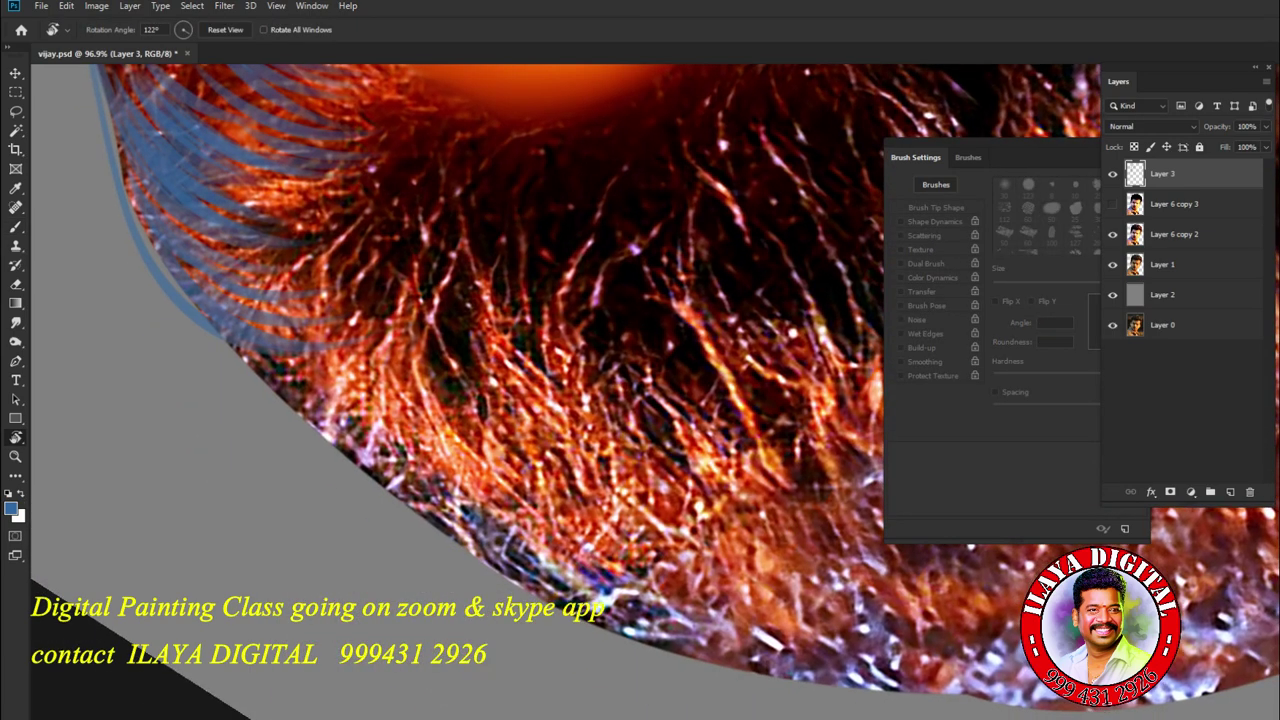
{"action": "key", "text": "b"}
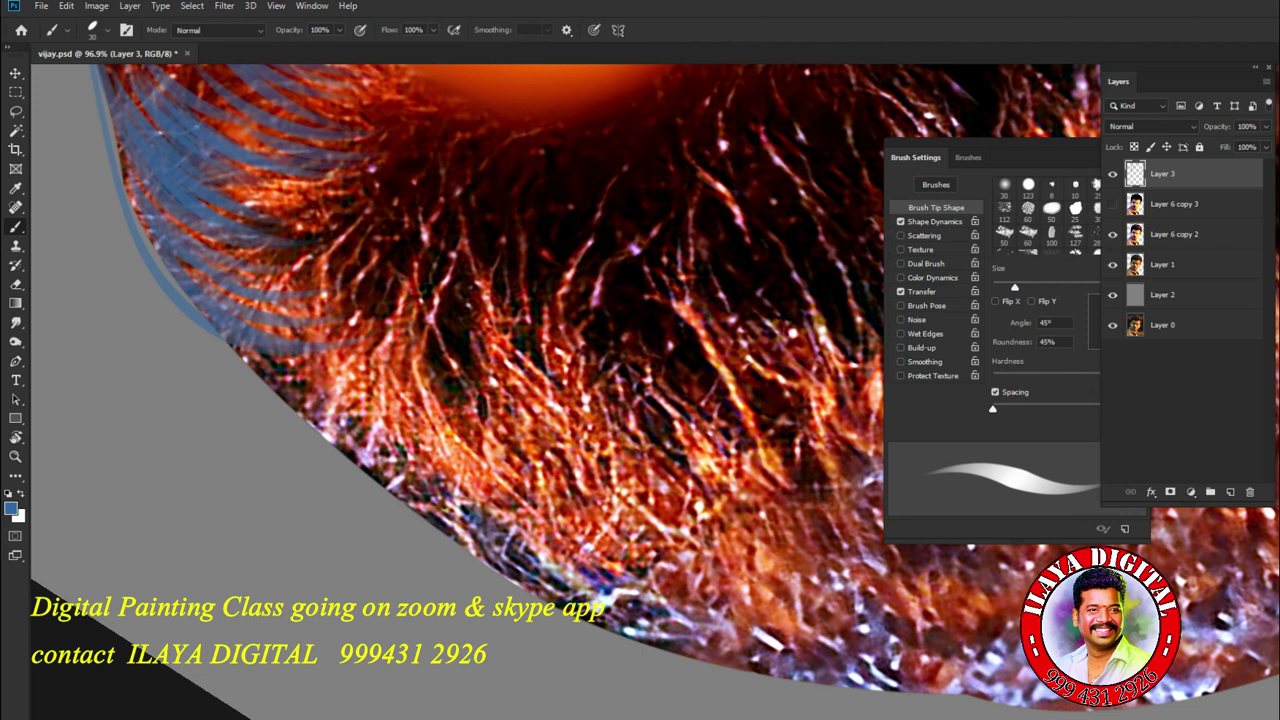
{"action": "left_click_drag", "start_coordinate": [305, 348], "coordinate": [318, 412]}
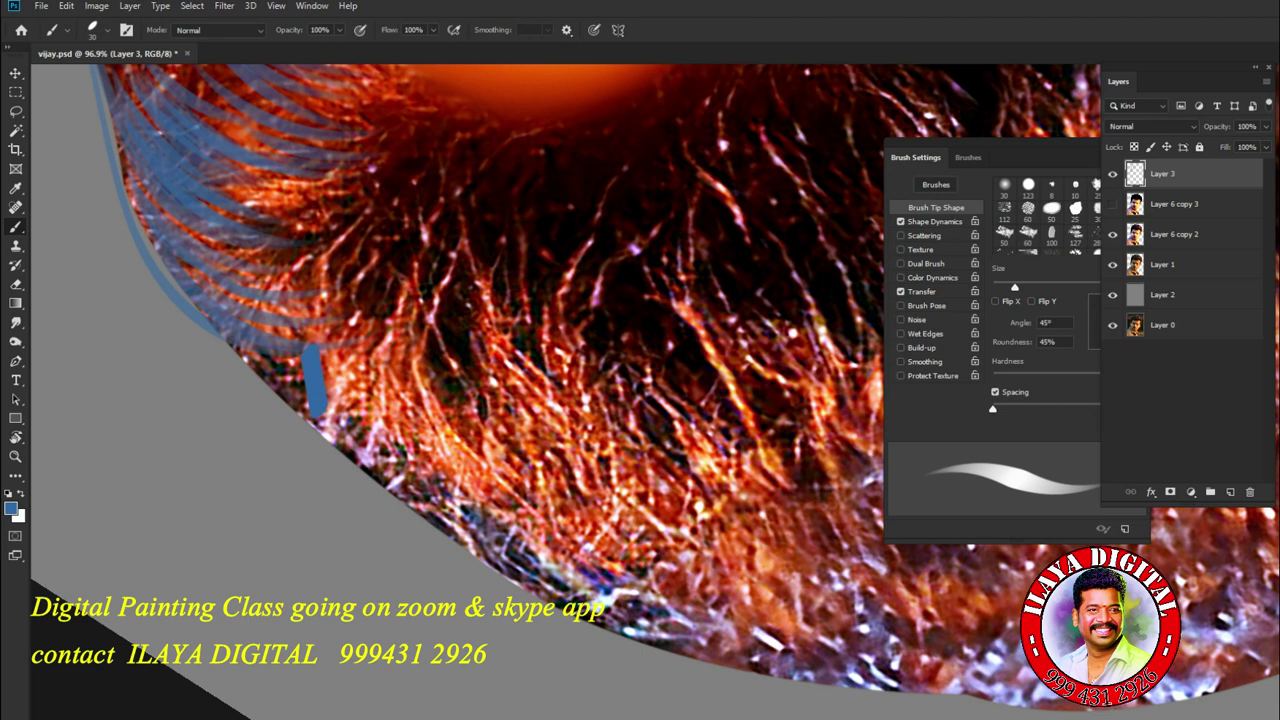
{"action": "key", "text": "ctrl+z"}
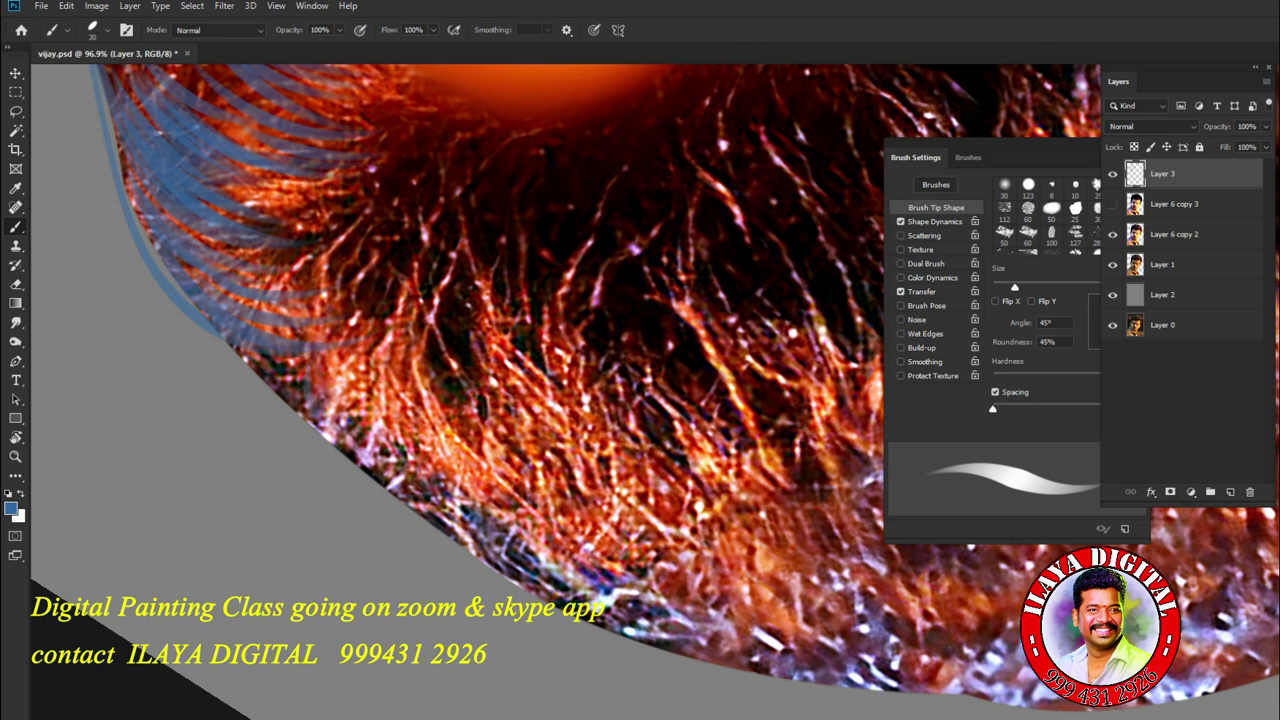
{"action": "left_click_drag", "start_coordinate": [352, 300], "coordinate": [452, 545]}
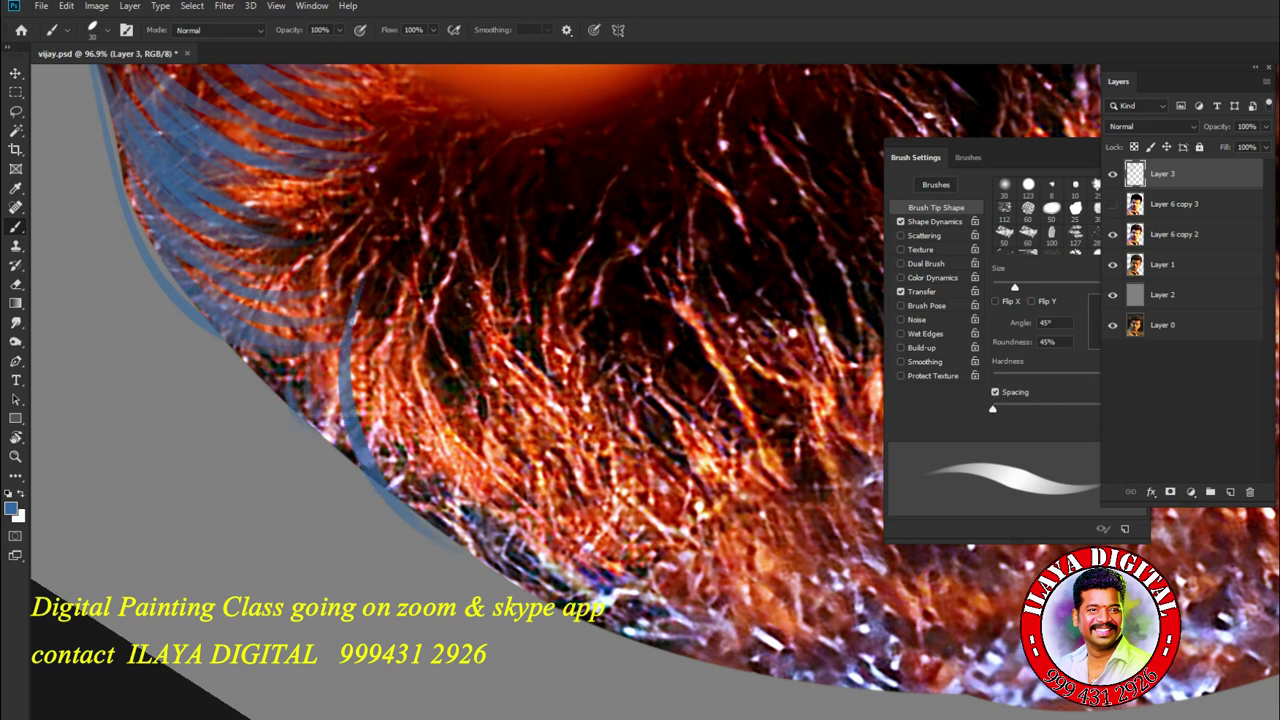
{"action": "mouse_move", "coordinate": [362, 382]}
{"action": "left_mouse_down"}
{"action": "mouse_move", "coordinate": [450, 540]}
{"action": "mouse_move", "coordinate": [482, 550]}
{"action": "left_mouse_up"}
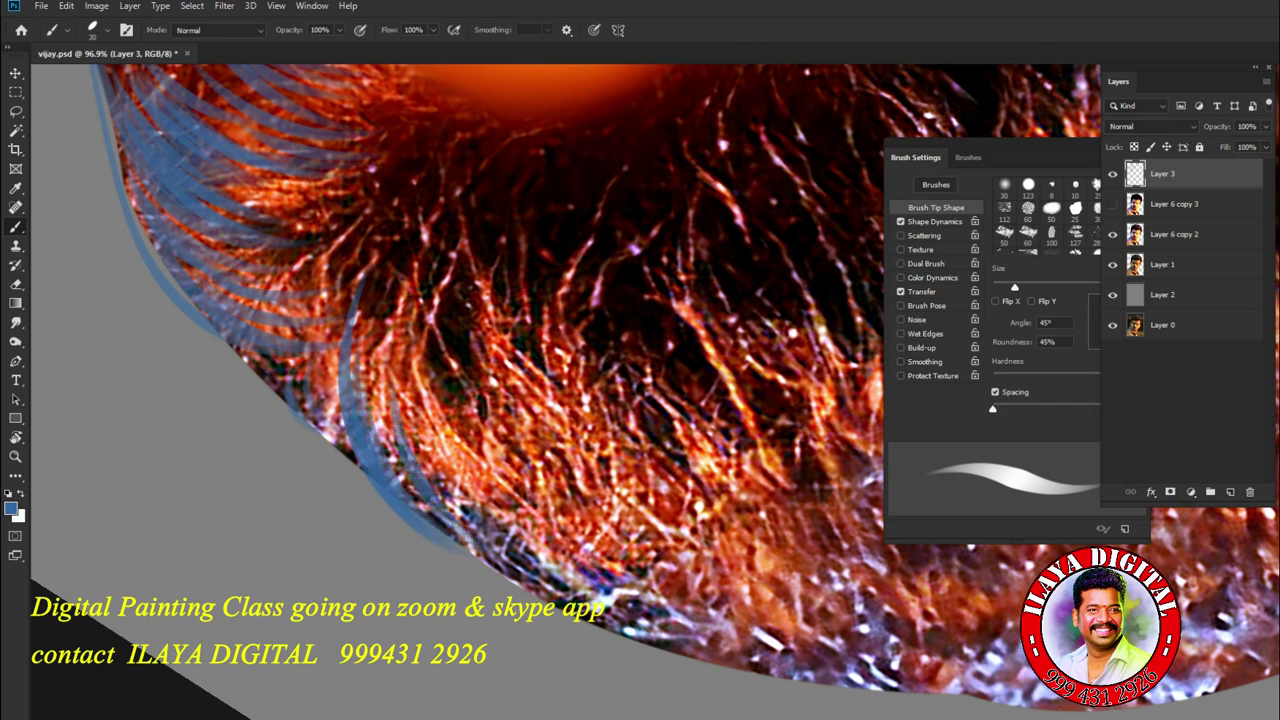
{"action": "mouse_move", "coordinate": [445, 268]}
{"action": "left_mouse_down"}
{"action": "mouse_move", "coordinate": [508, 520]}
{"action": "mouse_move", "coordinate": [440, 328]}
{"action": "mouse_move", "coordinate": [486, 505]}
{"action": "mouse_move", "coordinate": [460, 470]}
{"action": "left_mouse_up"}
{"action": "left_click_drag", "start_coordinate": [456, 312], "coordinate": [540, 500]}
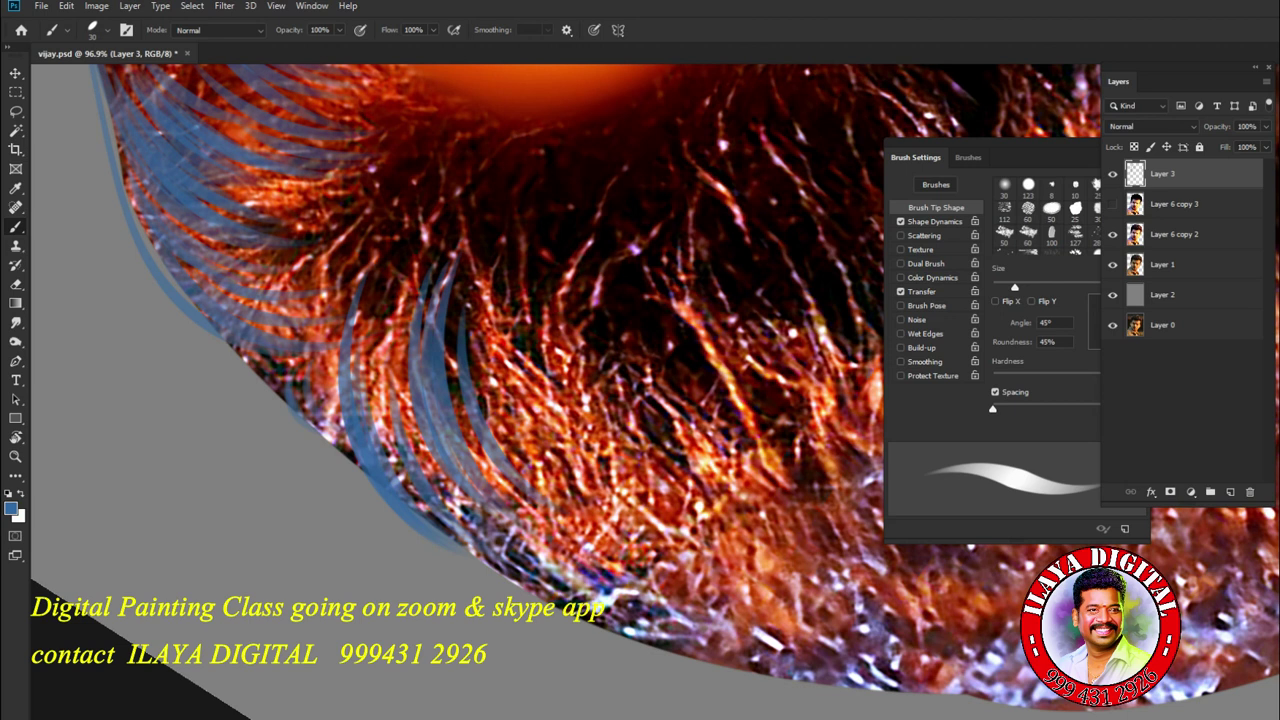
- Extend the overlapping curved blue strands further along the outer hair edge, sweeping them towards the crown
{"action": "left_click_drag", "start_coordinate": [436, 466], "coordinate": [580, 606]}
{"action": "left_click_drag", "start_coordinate": [500, 520], "coordinate": [610, 602]}
{"action": "left_click_drag", "start_coordinate": [566, 312], "coordinate": [650, 590]}
{"action": "mouse_move", "coordinate": [604, 444]}
{"action": "left_mouse_down"}
{"action": "mouse_move", "coordinate": [620, 516]}
{"action": "mouse_move", "coordinate": [708, 600]}
{"action": "left_mouse_up"}
{"action": "left_click_drag", "start_coordinate": [634, 476], "coordinate": [735, 608]}
{"action": "mouse_move", "coordinate": [550, 464]}
{"action": "left_mouse_down"}
{"action": "mouse_move", "coordinate": [625, 582]}
{"action": "mouse_move", "coordinate": [735, 640]}
{"action": "left_mouse_up"}
{"action": "mouse_move", "coordinate": [614, 584]}
{"action": "left_mouse_down"}
{"action": "mouse_move", "coordinate": [730, 648]}
{"action": "mouse_move", "coordinate": [718, 645]}
{"action": "left_mouse_up"}
- Add a few more sweeping blue strands at the crown end of the painted outer edge
{"action": "scroll", "coordinate": [560, 380], "scroll_direction": "right", "scroll_amount": 6}
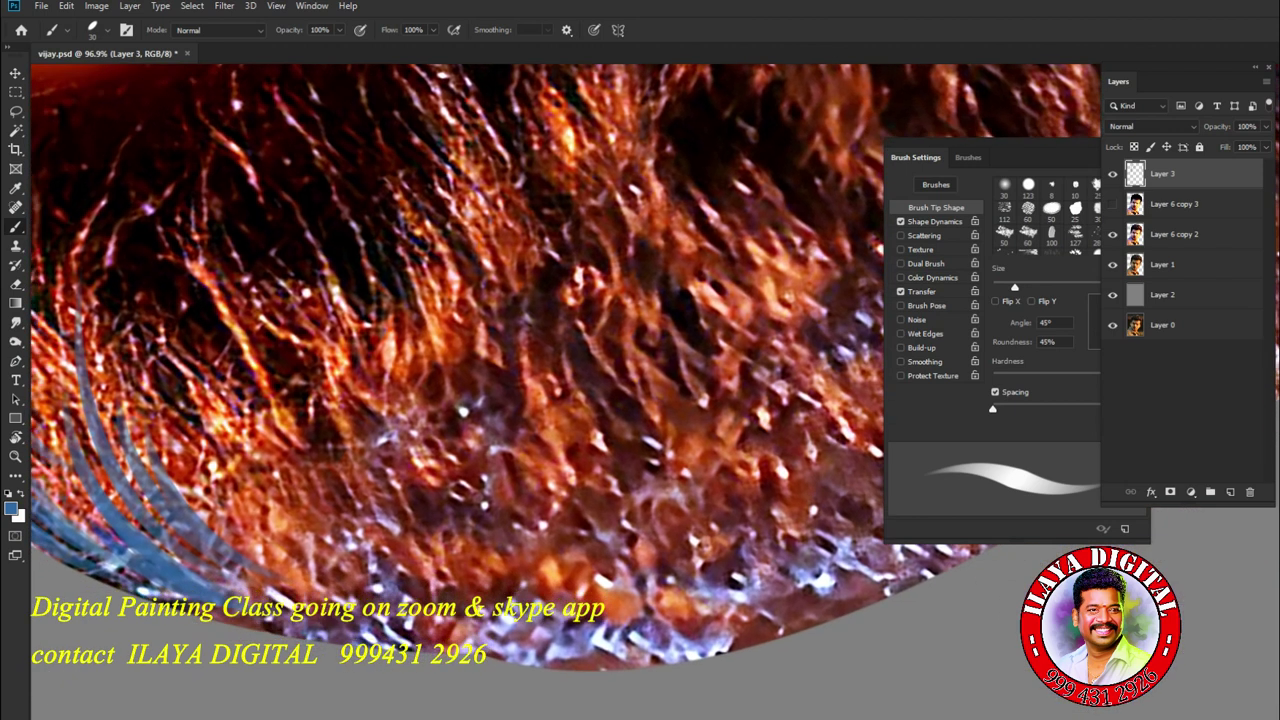
{"action": "left_click_drag", "start_coordinate": [218, 354], "coordinate": [300, 470]}
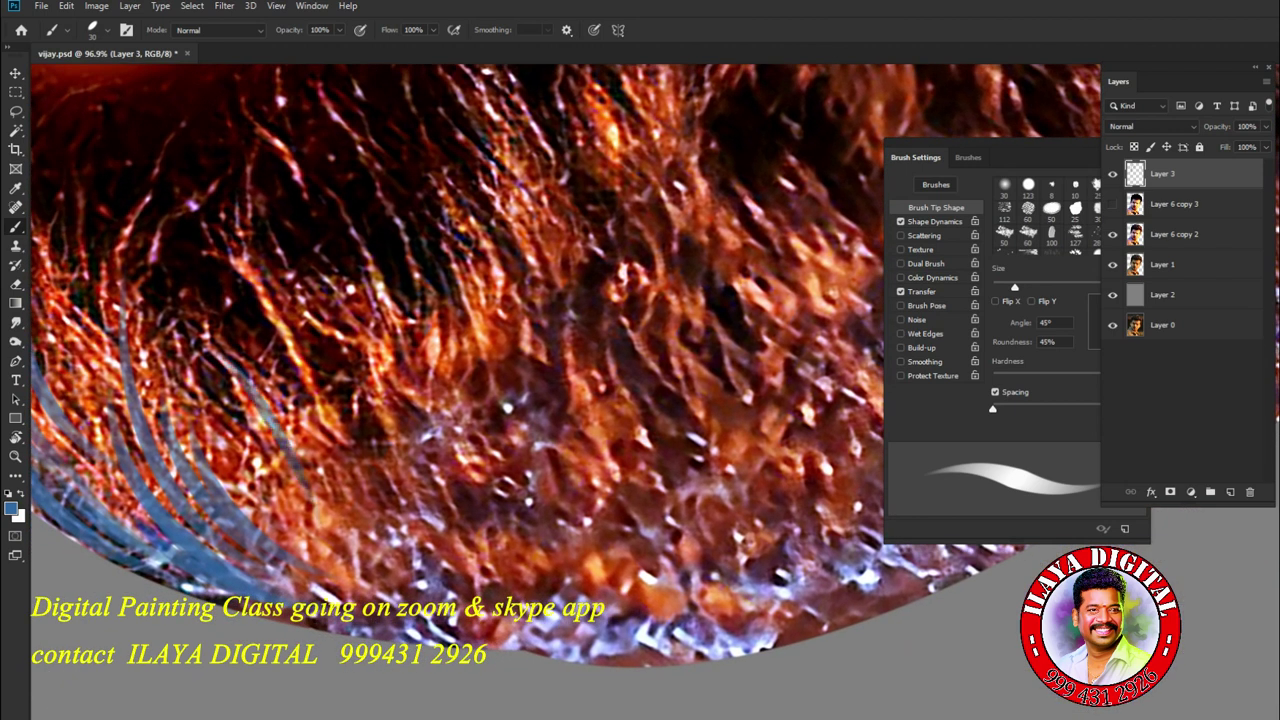
{"action": "mouse_move", "coordinate": [224, 354]}
{"action": "left_mouse_down"}
{"action": "mouse_move", "coordinate": [306, 440]}
{"action": "mouse_move", "coordinate": [284, 506]}
{"action": "mouse_move", "coordinate": [446, 656]}
{"action": "left_mouse_up"}
{"action": "left_click_drag", "start_coordinate": [336, 550], "coordinate": [458, 624]}
{"action": "left_click_drag", "start_coordinate": [336, 562], "coordinate": [480, 642]}
{"action": "left_click_drag", "start_coordinate": [400, 580], "coordinate": [540, 636]}
{"action": "left_click_drag", "start_coordinate": [314, 584], "coordinate": [402, 650]}
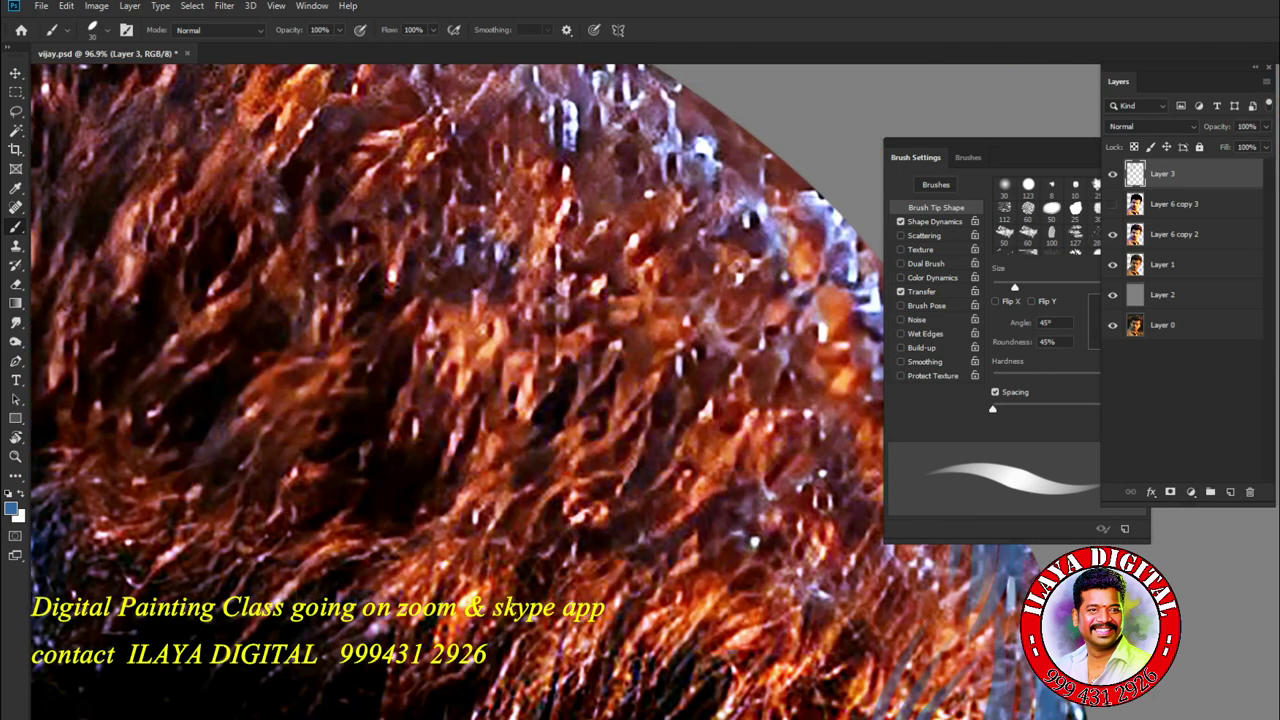
- With the view rotated to -39° and a 45 px brush, paint two tufts of tapered blue strands above the orange-lit forehead
{"action": "scroll", "coordinate": [400, 390], "scroll_direction": "down", "scroll_amount": 5}
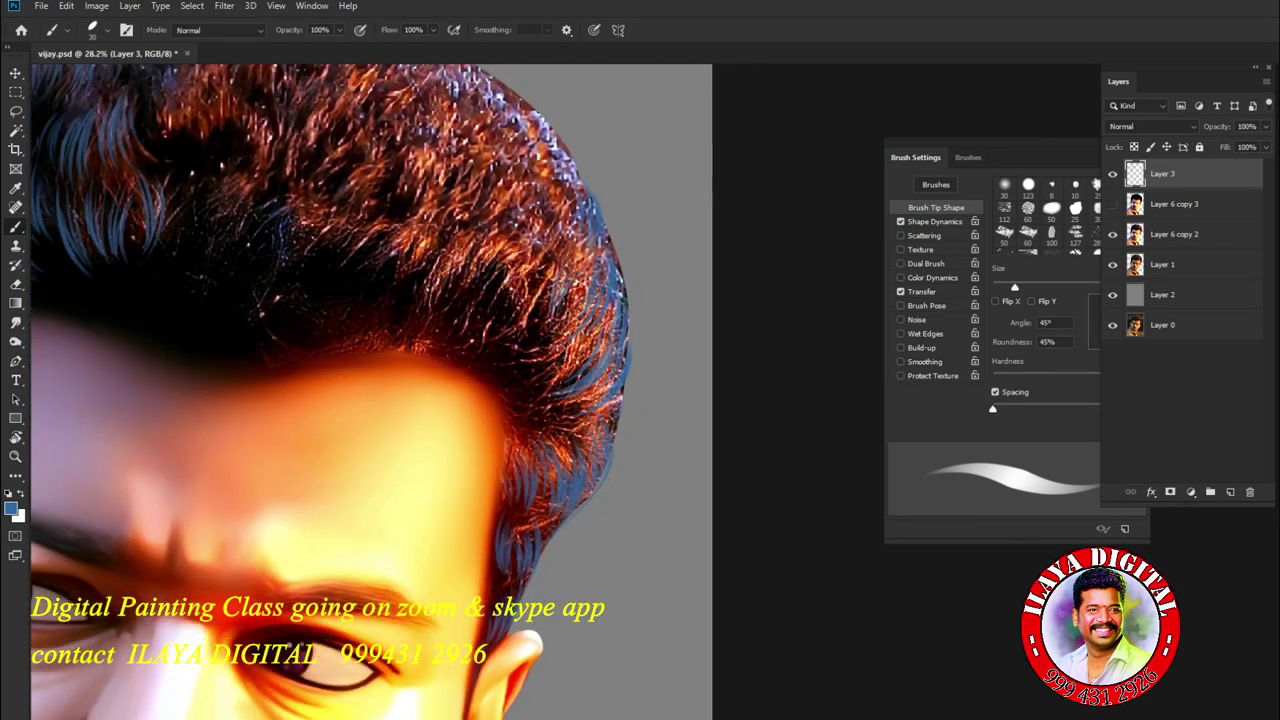
{"action": "scroll", "coordinate": [373, 392], "scroll_direction": "down", "scroll_amount": 2}
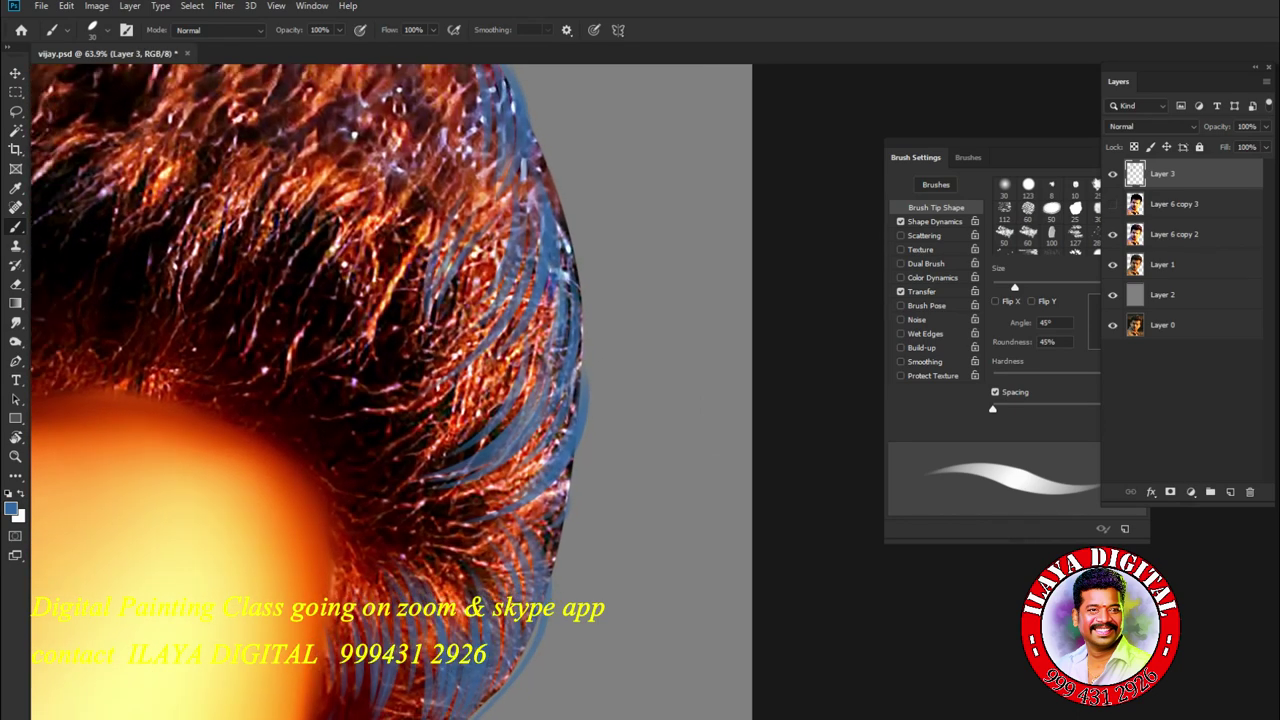
{"action": "left_click_drag", "start_coordinate": [400, 350], "coordinate": [645, 465]}
{"action": "key", "text": "r"}
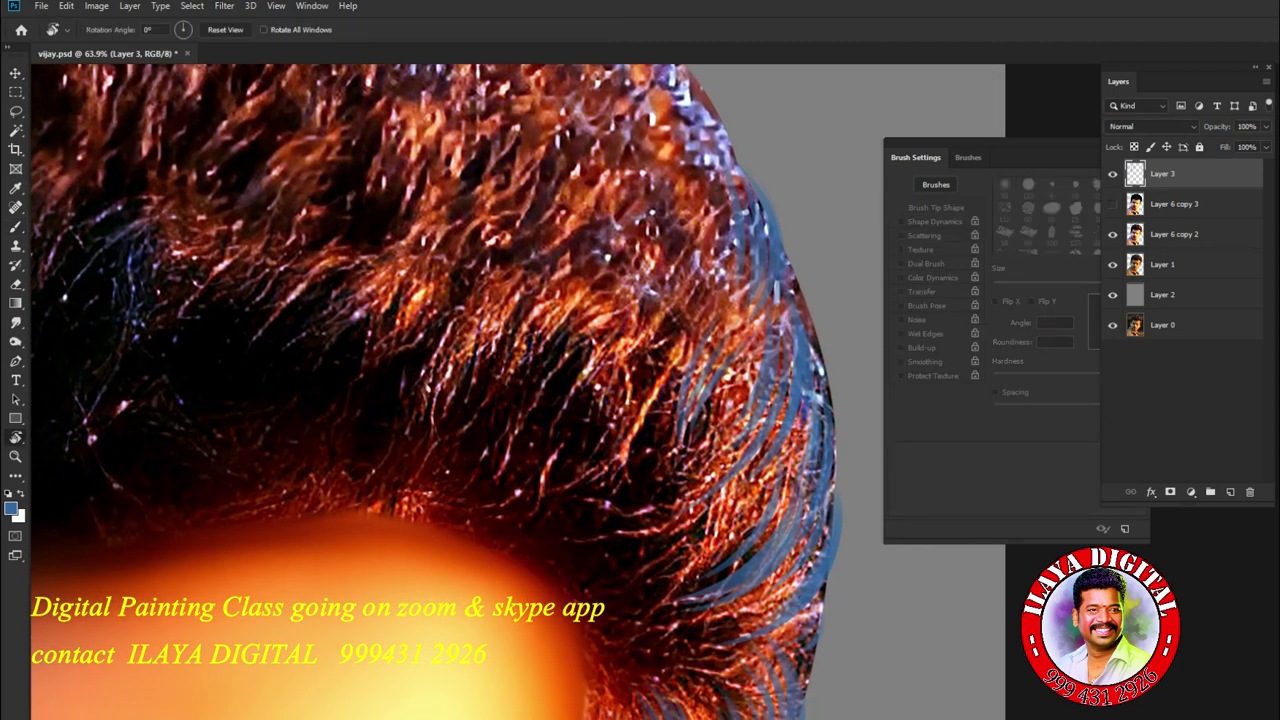
{"action": "left_click_drag", "start_coordinate": [588, 128], "coordinate": [432, 232]}
{"action": "scroll", "coordinate": [432, 232], "scroll_direction": "up", "scroll_amount": 5}
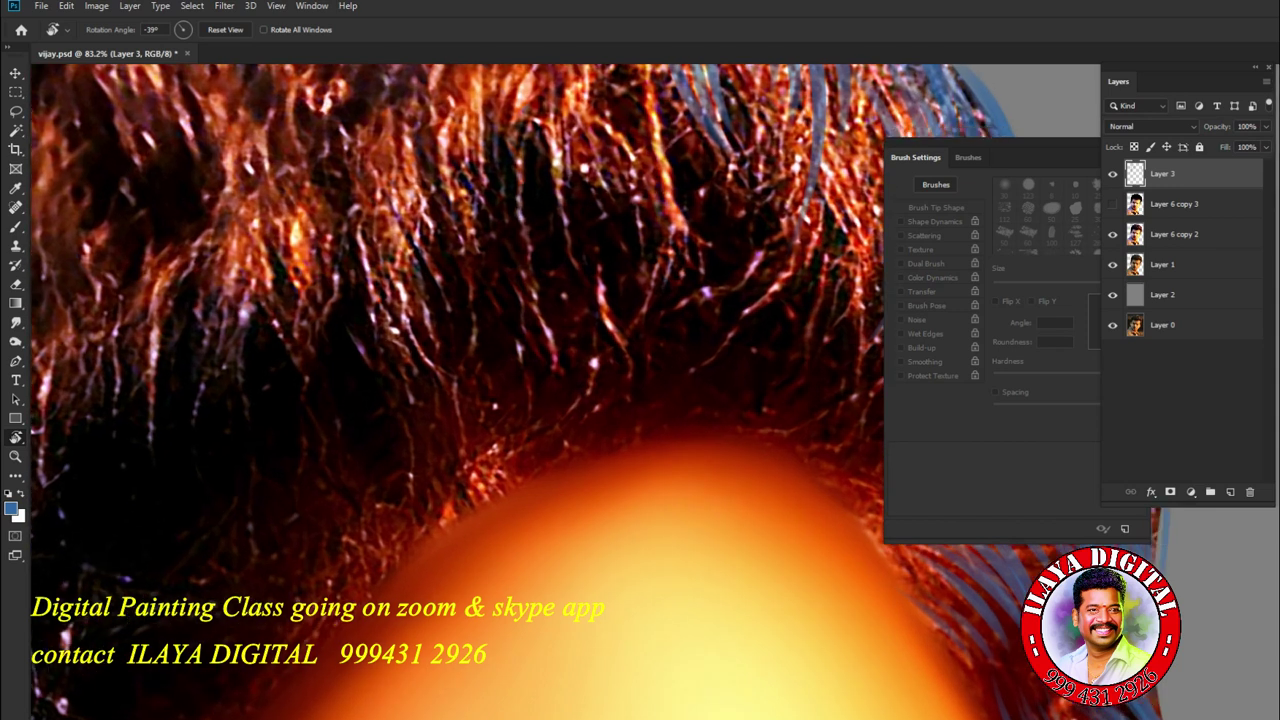
{"action": "scroll", "coordinate": [432, 232], "scroll_direction": "up", "scroll_amount": 2}
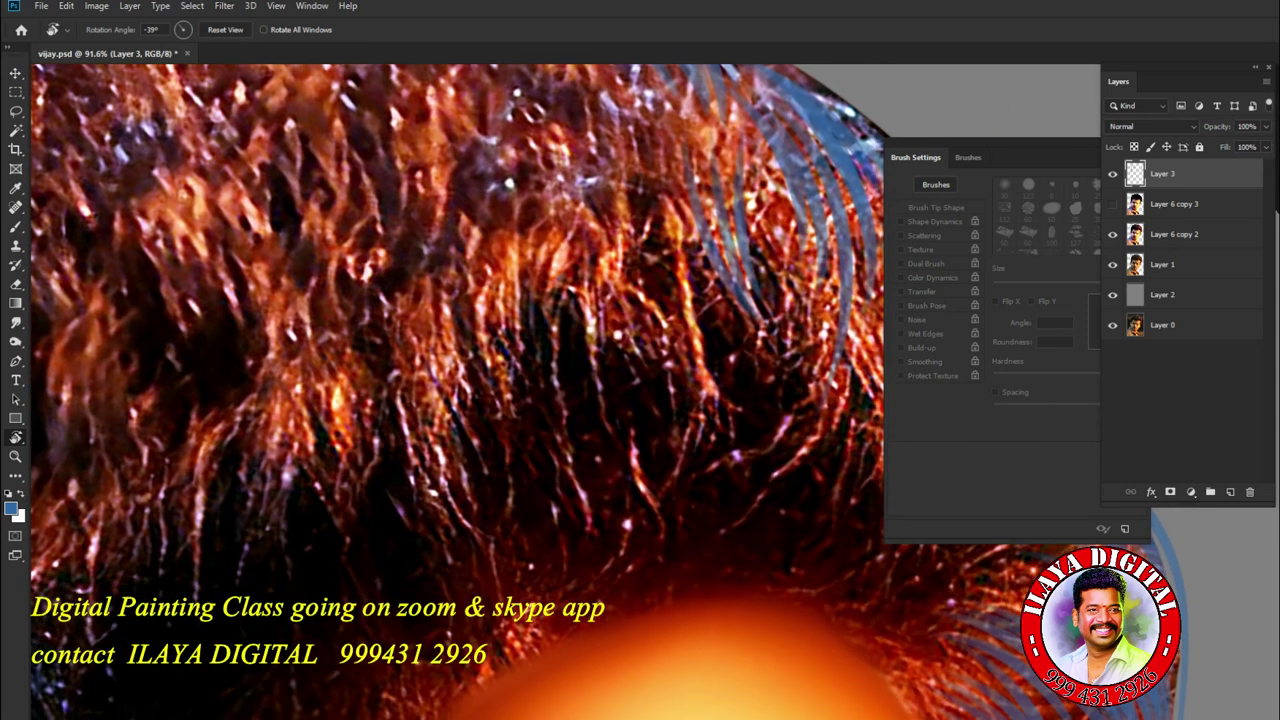
{"action": "key", "text": "b"}
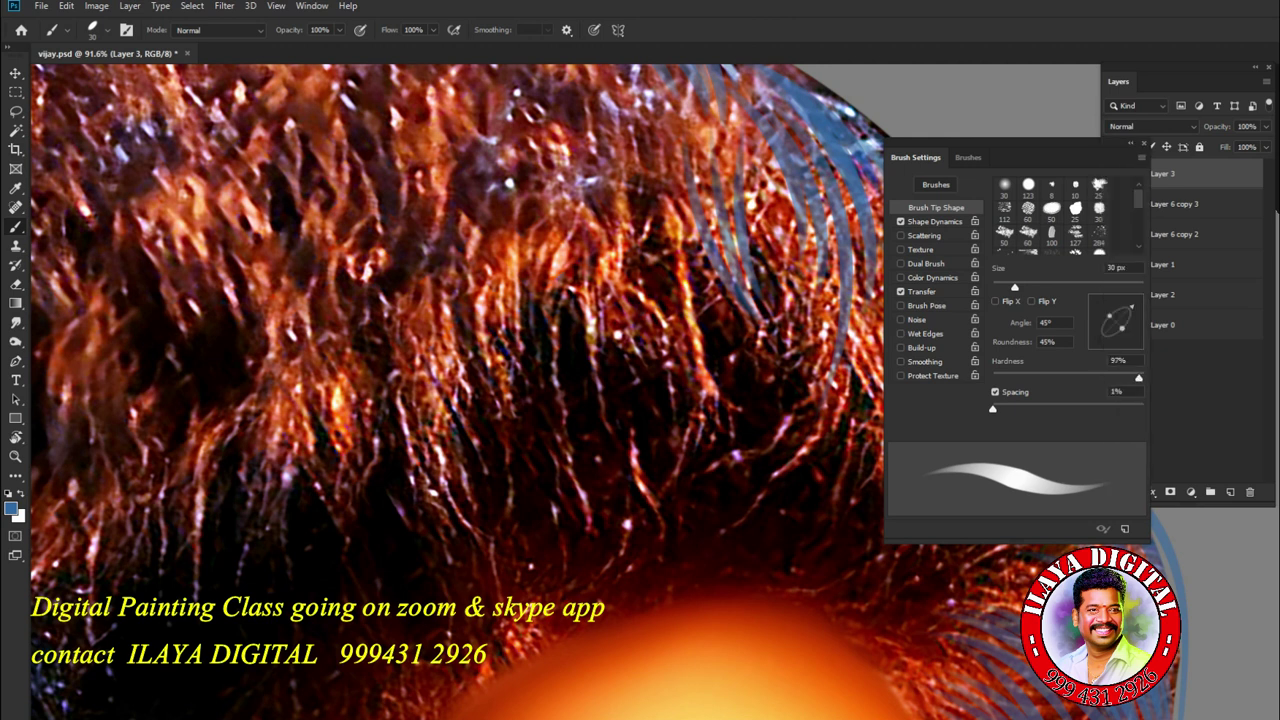
{"action": "key", "text": "bracketright"}
{"action": "key", "text": "bracketright"}
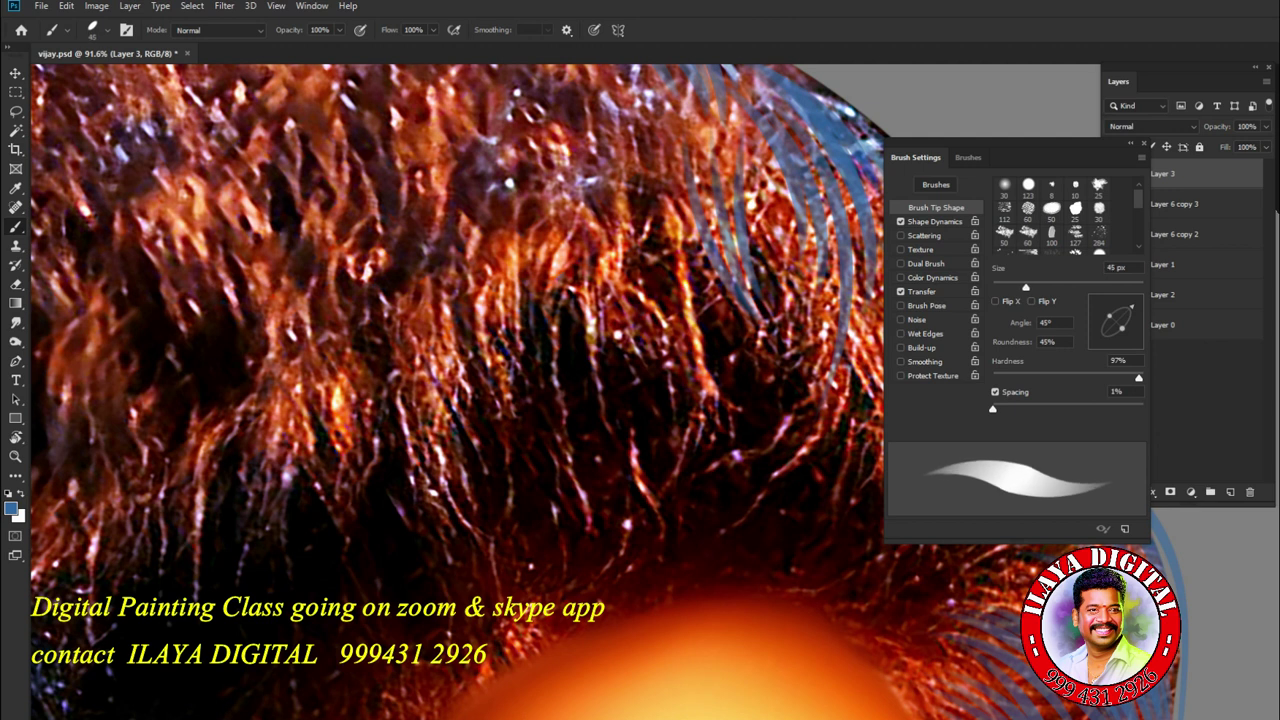
{"action": "left_click_drag", "start_coordinate": [409, 284], "coordinate": [432, 562]}
{"action": "left_click_drag", "start_coordinate": [418, 322], "coordinate": [448, 518]}
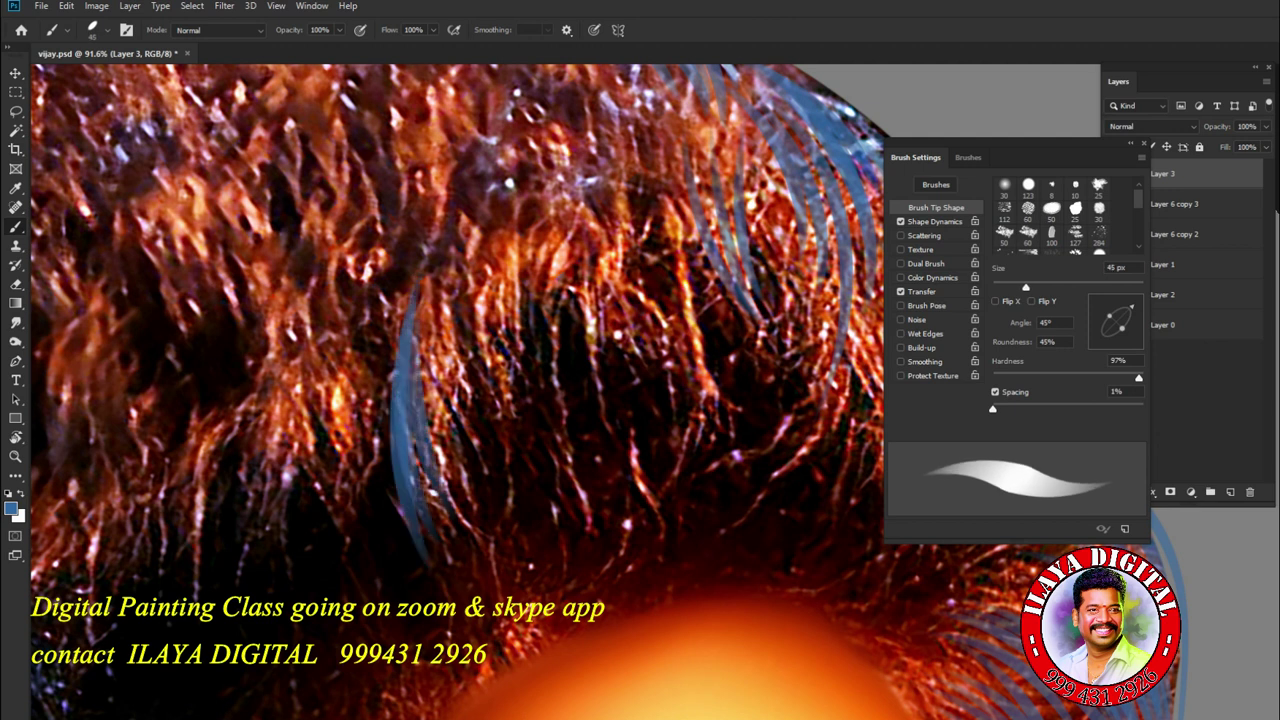
{"action": "mouse_move", "coordinate": [482, 282]}
{"action": "left_mouse_down"}
{"action": "mouse_move", "coordinate": [540, 450]}
{"action": "mouse_move", "coordinate": [540, 430]}
{"action": "left_mouse_up"}
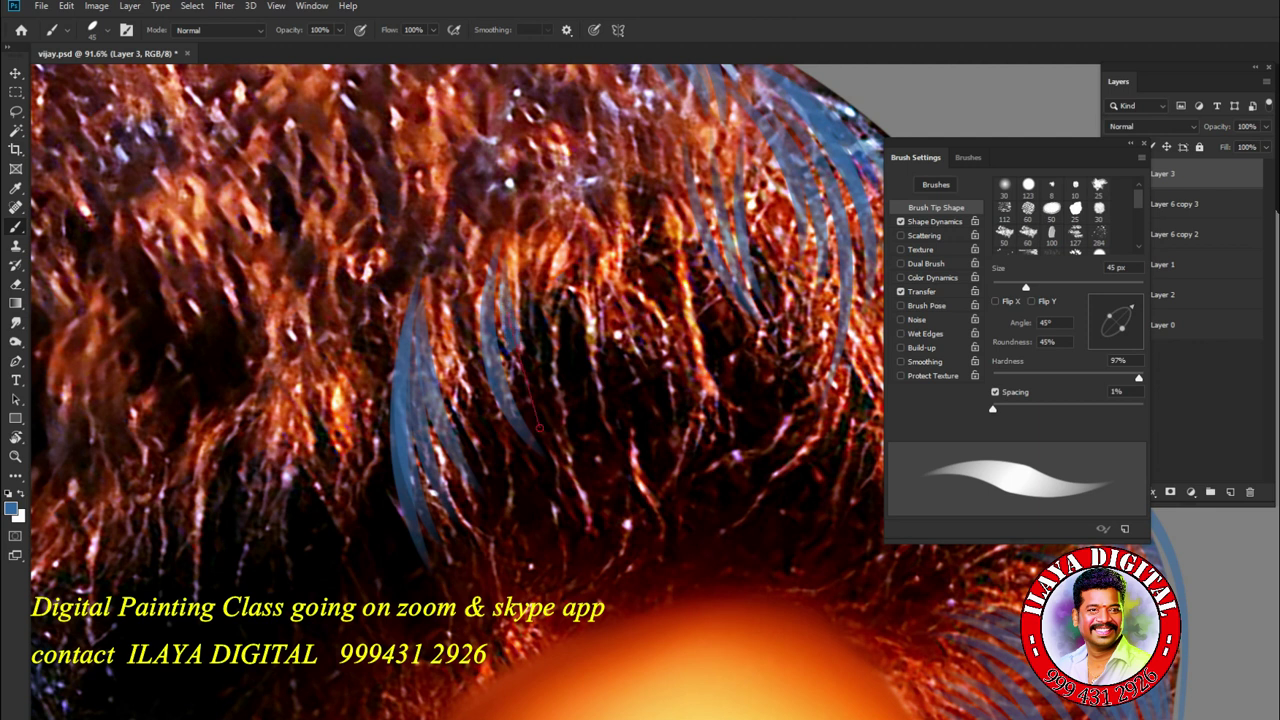
{"action": "left_click_drag", "start_coordinate": [512, 340], "coordinate": [572, 444]}
{"action": "mouse_move", "coordinate": [498, 286]}
{"action": "left_mouse_down"}
{"action": "mouse_move", "coordinate": [566, 450]}
{"action": "mouse_move", "coordinate": [540, 500]}
{"action": "left_mouse_up"}
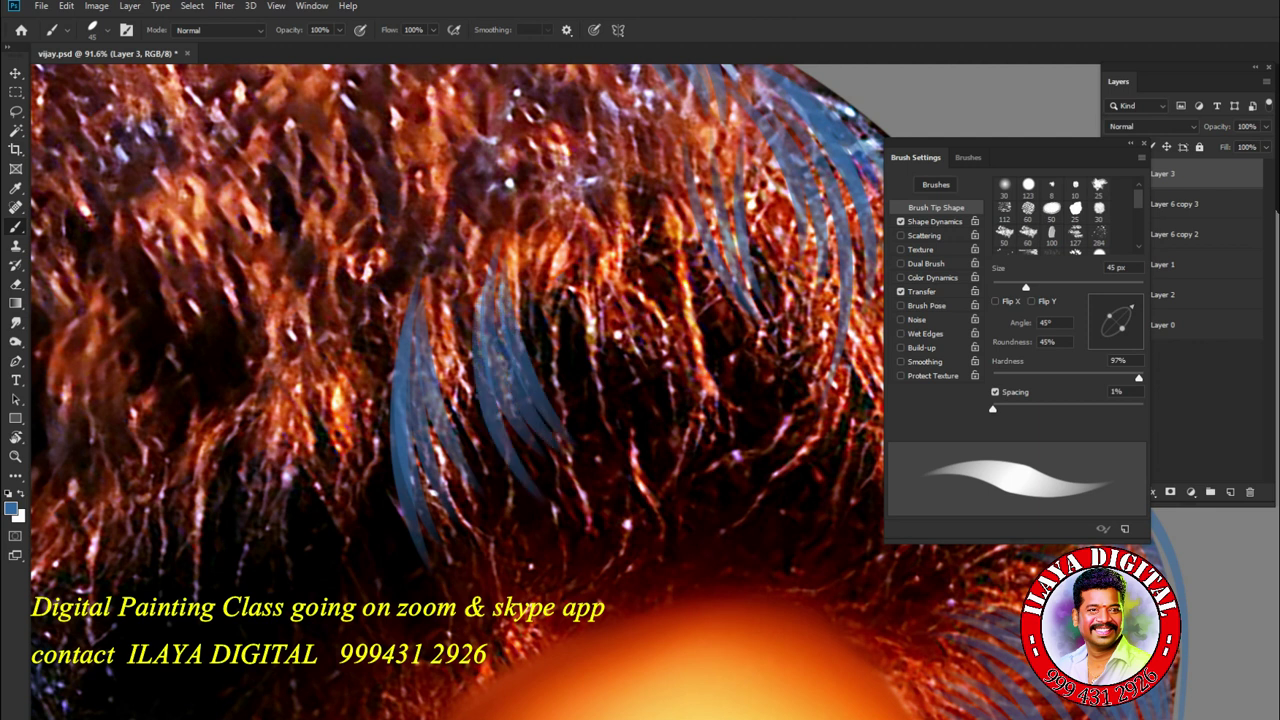
- Paint further blue tufts along the front hair, from the two forehead tufts across to the outer side strands
{"action": "left_click_drag", "start_coordinate": [608, 246], "coordinate": [650, 466]}
{"action": "mouse_move", "coordinate": [634, 282]}
{"action": "left_mouse_down"}
{"action": "mouse_move", "coordinate": [670, 472]}
{"action": "mouse_move", "coordinate": [698, 520]}
{"action": "left_mouse_up"}
{"action": "left_click_drag", "start_coordinate": [690, 362], "coordinate": [706, 520]}
{"action": "left_click_drag", "start_coordinate": [654, 300], "coordinate": [682, 474]}
{"action": "left_click_drag", "start_coordinate": [694, 284], "coordinate": [726, 490]}
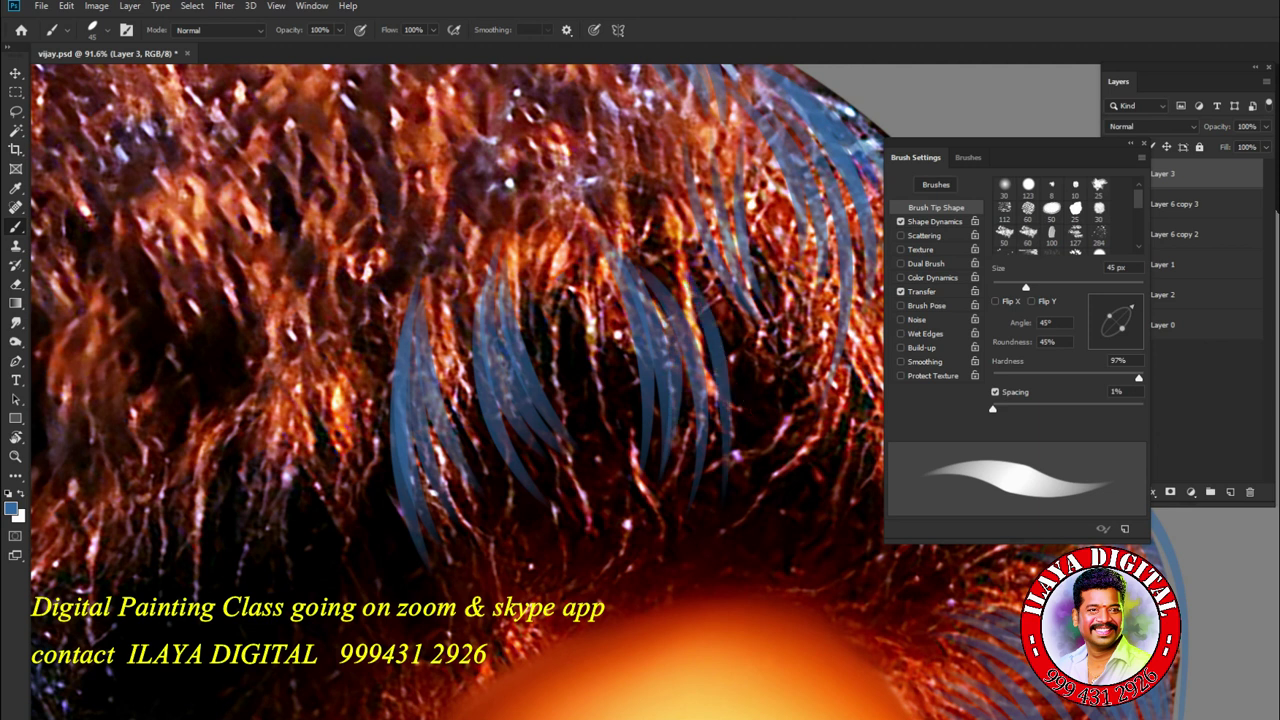
{"action": "left_click_drag", "start_coordinate": [752, 294], "coordinate": [804, 484]}
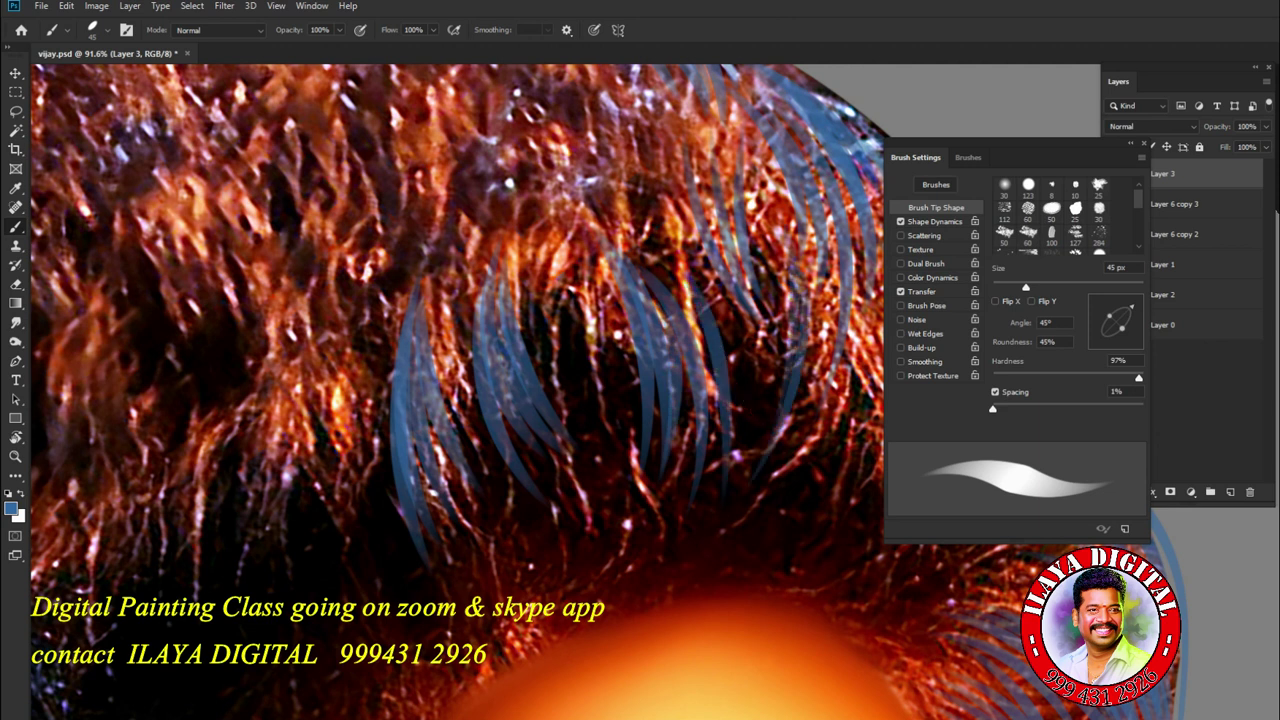
{"action": "mouse_move", "coordinate": [584, 220]}
{"action": "left_mouse_down"}
{"action": "mouse_move", "coordinate": [562, 440]}
{"action": "mouse_move", "coordinate": [594, 272]}
{"action": "left_mouse_up"}
{"action": "left_click_drag", "start_coordinate": [586, 266], "coordinate": [618, 416]}
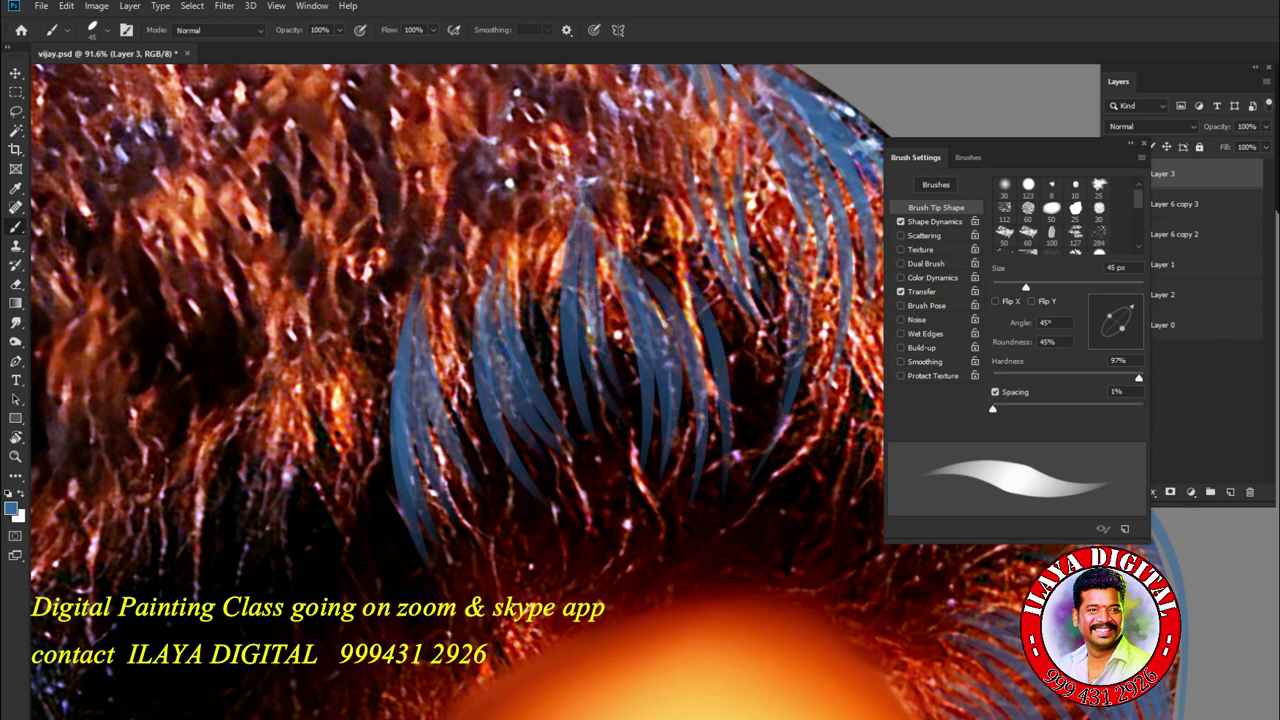
{"action": "left_click_drag", "start_coordinate": [560, 214], "coordinate": [550, 398]}
- Paint a fan of long blue strands in the front hair beside the forehead tufts, towards the dark side
{"action": "mouse_move", "coordinate": [600, 360]}
{"action": "left_mouse_down"}
{"action": "mouse_move", "coordinate": [800, 310]}
{"action": "mouse_move", "coordinate": [820, 340]}
{"action": "left_mouse_up"}
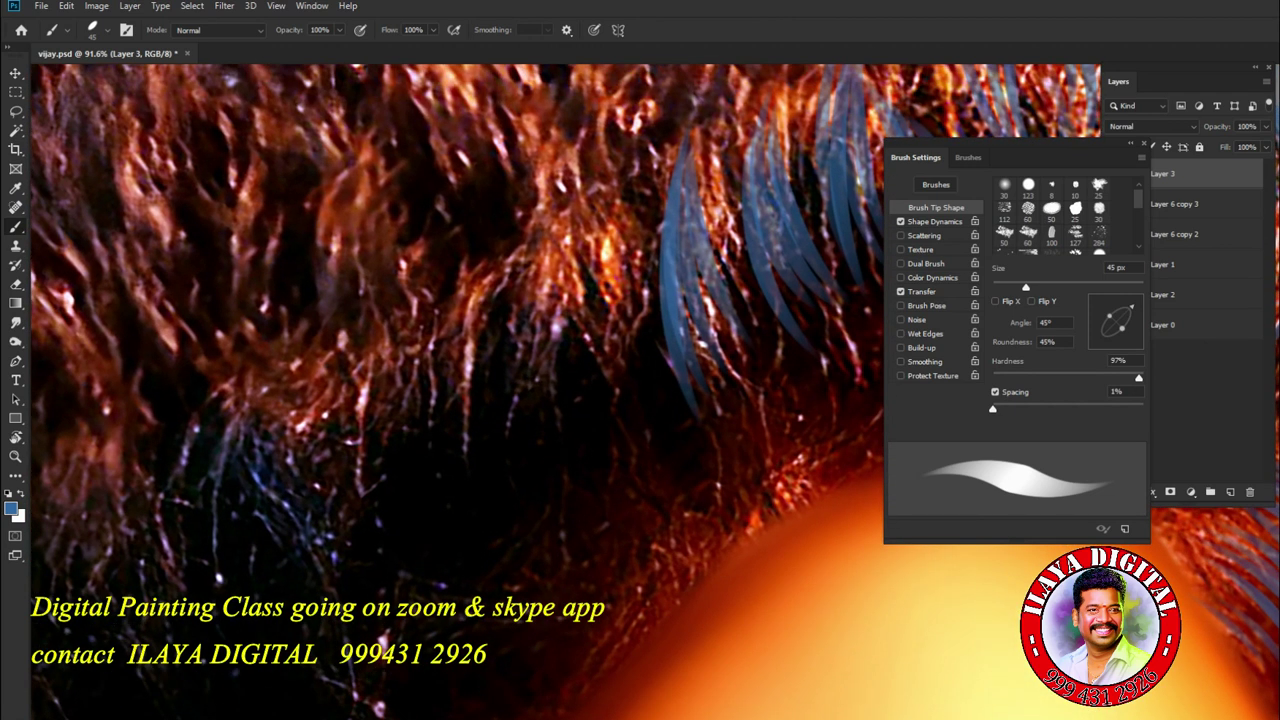
{"action": "left_click_drag", "start_coordinate": [604, 210], "coordinate": [584, 438]}
{"action": "mouse_move", "coordinate": [606, 214]}
{"action": "left_mouse_down"}
{"action": "mouse_move", "coordinate": [630, 454]}
{"action": "mouse_move", "coordinate": [645, 468]}
{"action": "left_mouse_up"}
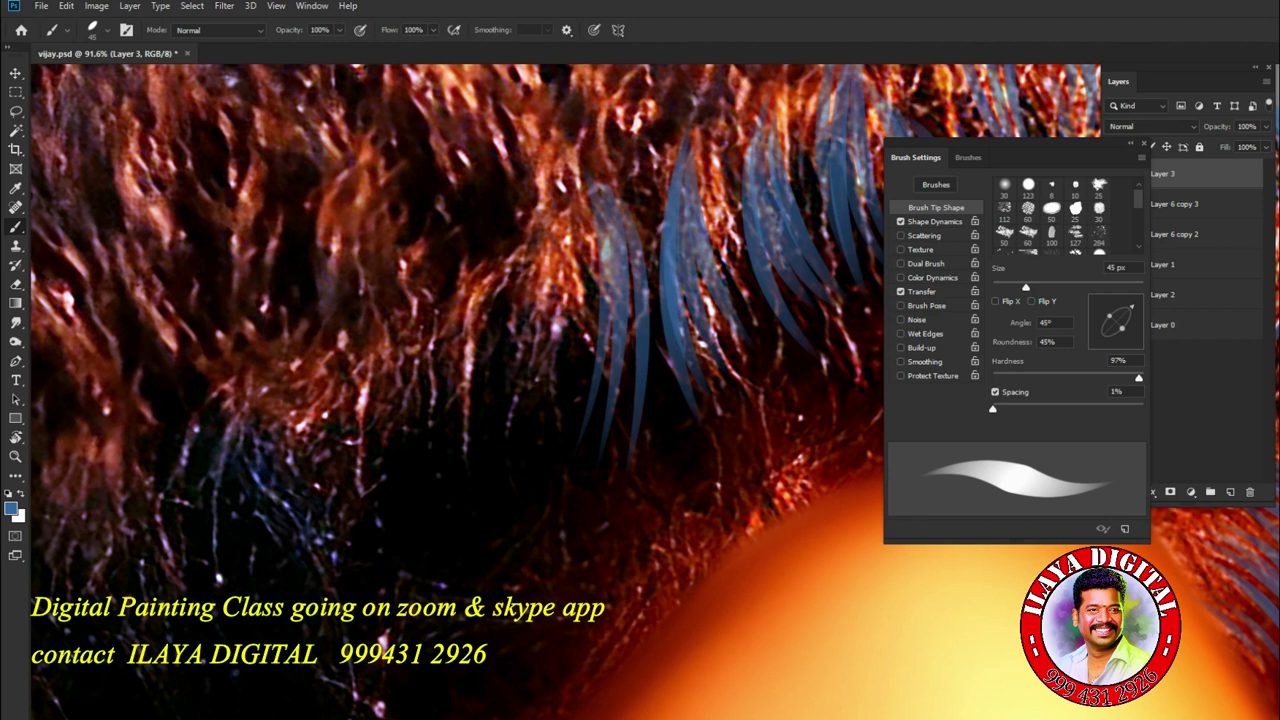
{"action": "left_click_drag", "start_coordinate": [546, 226], "coordinate": [515, 526]}
{"action": "left_click_drag", "start_coordinate": [576, 234], "coordinate": [533, 466]}
{"action": "left_click_drag", "start_coordinate": [590, 288], "coordinate": [567, 430]}
- Extend the row of blue front tufts further towards the dark side with long, downward-curving strands
{"action": "left_click_drag", "start_coordinate": [450, 350], "coordinate": [600, 430]}
{"action": "left_click_drag", "start_coordinate": [690, 190], "coordinate": [680, 510]}
{"action": "mouse_move", "coordinate": [700, 218]}
{"action": "left_mouse_down"}
{"action": "mouse_move", "coordinate": [664, 492]}
{"action": "mouse_move", "coordinate": [740, 466]}
{"action": "left_mouse_up"}
{"action": "left_click_drag", "start_coordinate": [684, 362], "coordinate": [742, 466]}
{"action": "left_click_drag", "start_coordinate": [766, 178], "coordinate": [708, 434]}
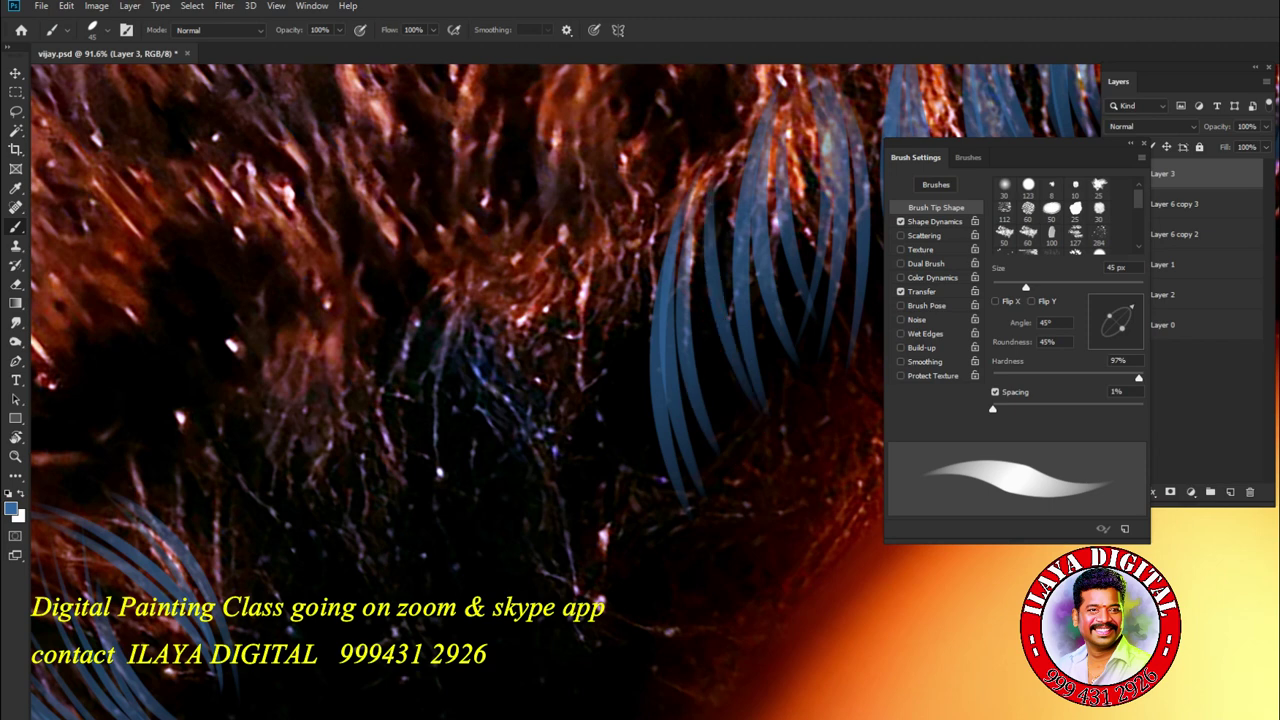
{"action": "left_click_drag", "start_coordinate": [680, 182], "coordinate": [648, 508]}
{"action": "left_click_drag", "start_coordinate": [670, 314], "coordinate": [634, 508]}
- Bring the reddish crown hair just above the blue front tufts close into view
{"action": "scroll", "coordinate": [450, 390], "scroll_direction": "down", "scroll_amount": 5}
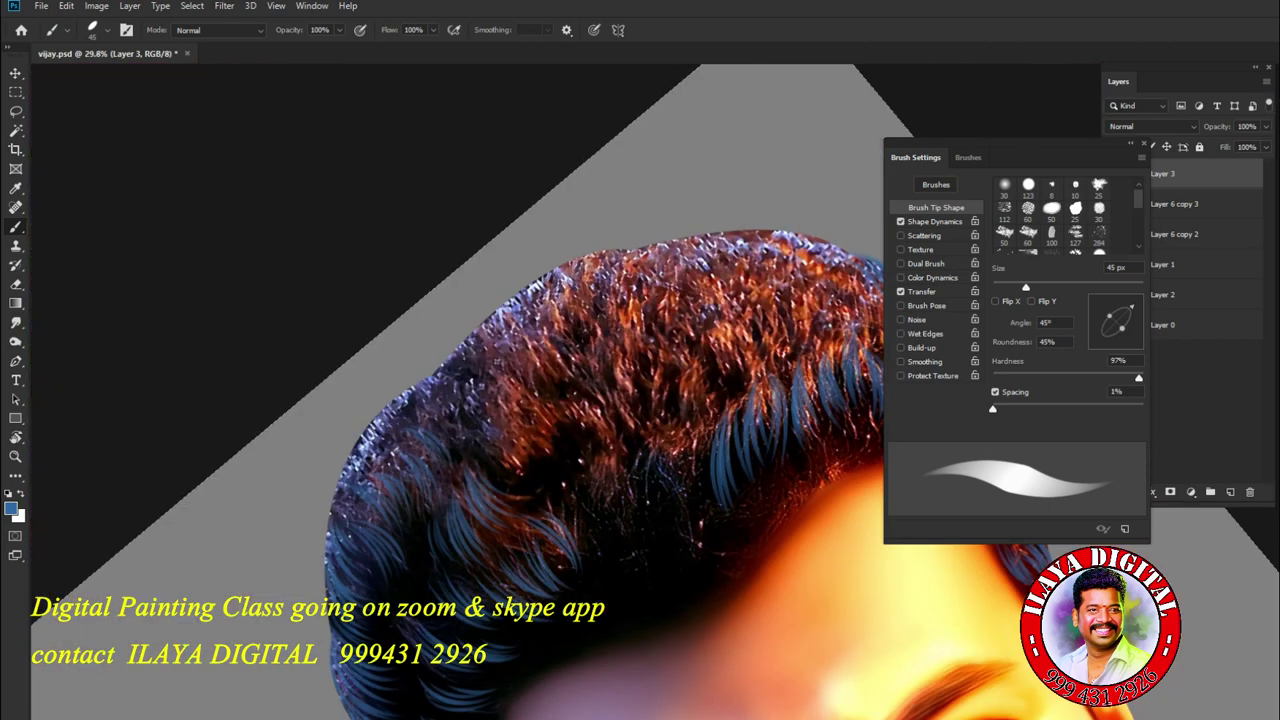
{"action": "scroll", "coordinate": [450, 390], "scroll_direction": "up", "scroll_amount": 6}
{"action": "scroll", "coordinate": [450, 390], "scroll_direction": "down", "scroll_amount": 3}
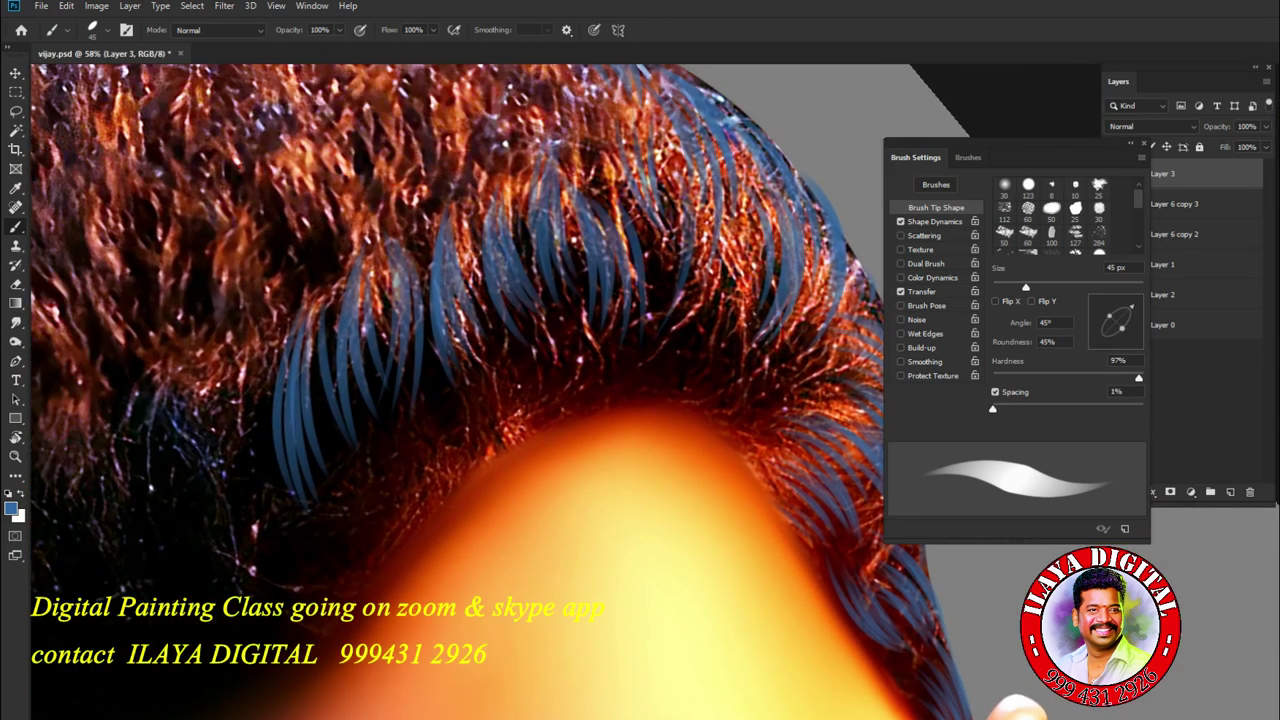
{"action": "scroll", "coordinate": [450, 390], "scroll_direction": "up", "scroll_amount": 5}
{"action": "scroll", "coordinate": [700, 300], "scroll_direction": "up", "scroll_amount": 3}
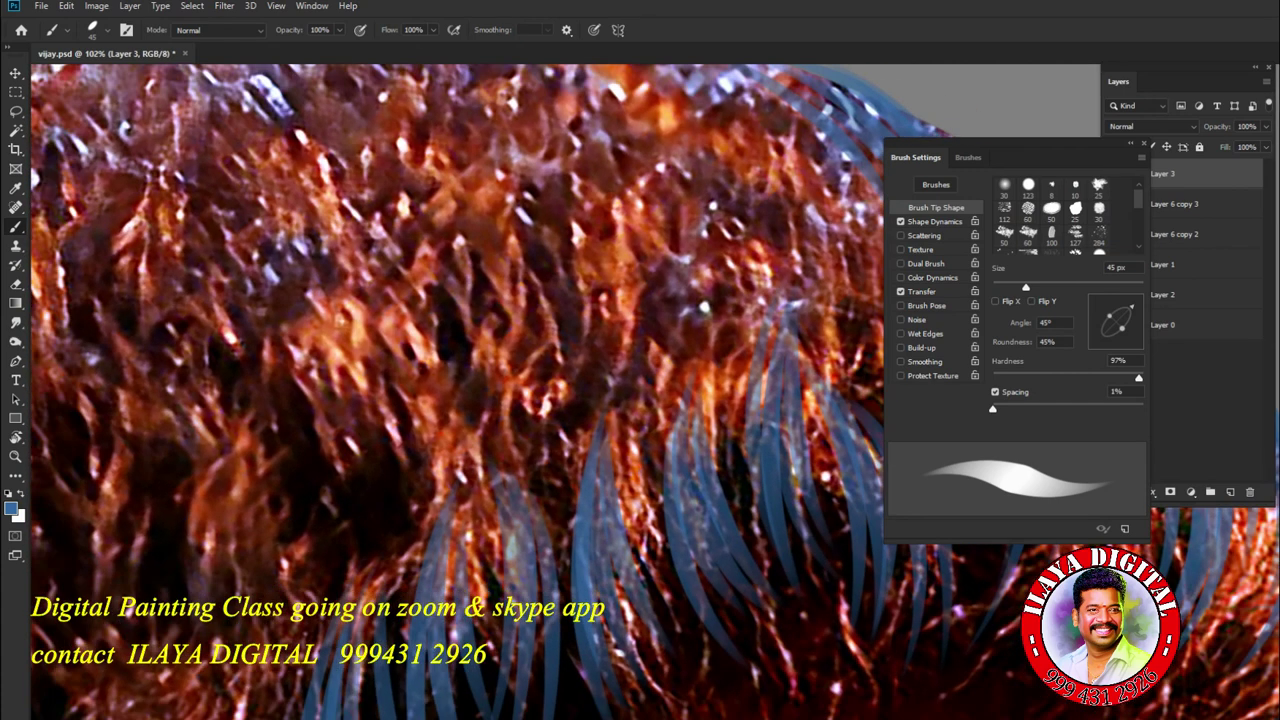
- Paint three tufts of long, tapered blue hair strands through the reddish middle of the hair on Layer 3
{"action": "mouse_move", "coordinate": [580, 182]}
{"action": "left_mouse_down"}
{"action": "mouse_move", "coordinate": [615, 372]}
{"action": "mouse_move", "coordinate": [660, 342]}
{"action": "mouse_move", "coordinate": [668, 352]}
{"action": "left_mouse_up"}
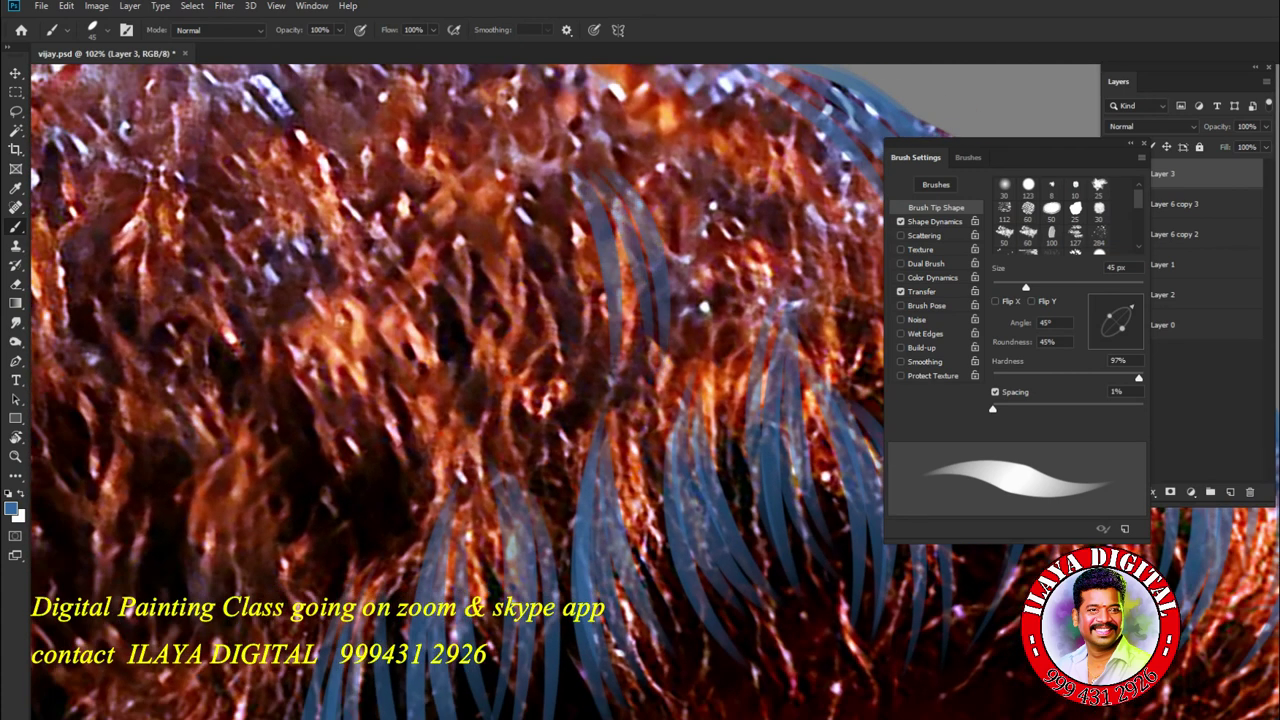
{"action": "left_click_drag", "start_coordinate": [445, 138], "coordinate": [520, 362]}
{"action": "left_click_drag", "start_coordinate": [497, 198], "coordinate": [548, 342]}
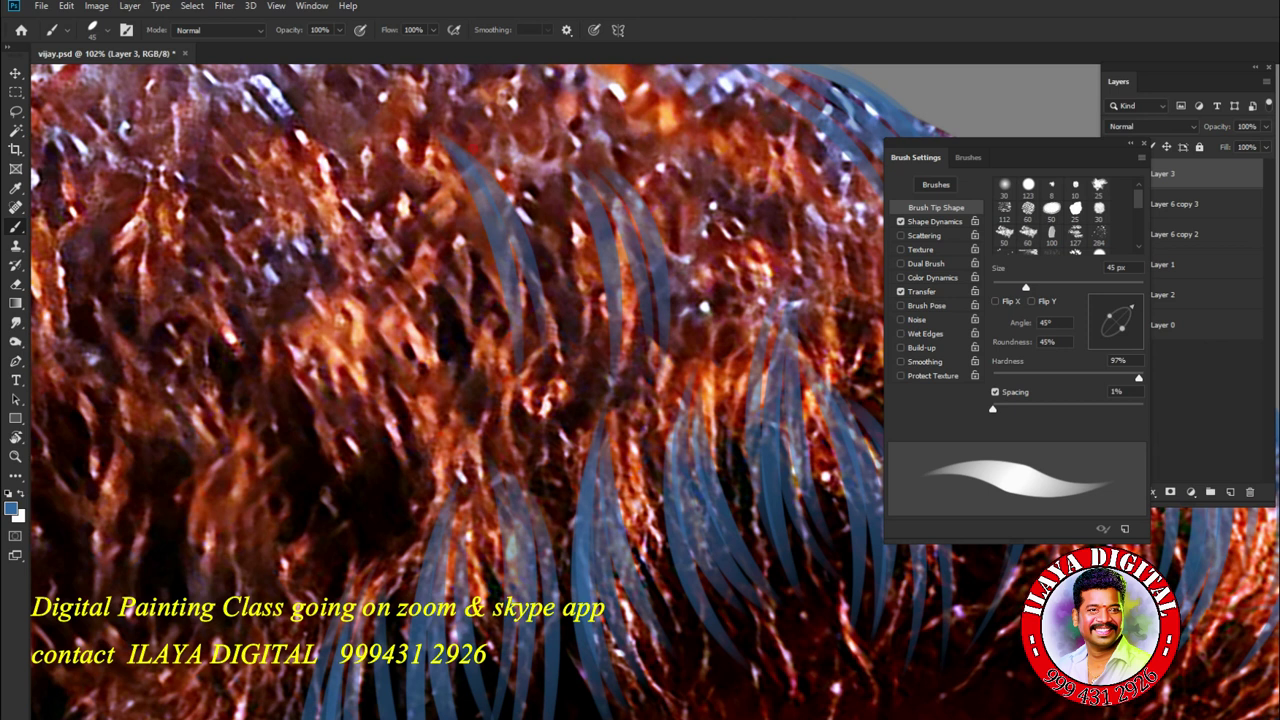
{"action": "left_click_drag", "start_coordinate": [500, 166], "coordinate": [564, 356]}
{"action": "left_click_drag", "start_coordinate": [300, 124], "coordinate": [386, 370]}
{"action": "mouse_move", "coordinate": [340, 152]}
{"action": "left_mouse_down"}
{"action": "mouse_move", "coordinate": [388, 212]}
{"action": "mouse_move", "coordinate": [418, 352]}
{"action": "mouse_move", "coordinate": [438, 362]}
{"action": "left_mouse_up"}
{"action": "left_click_drag", "start_coordinate": [320, 154], "coordinate": [358, 338]}
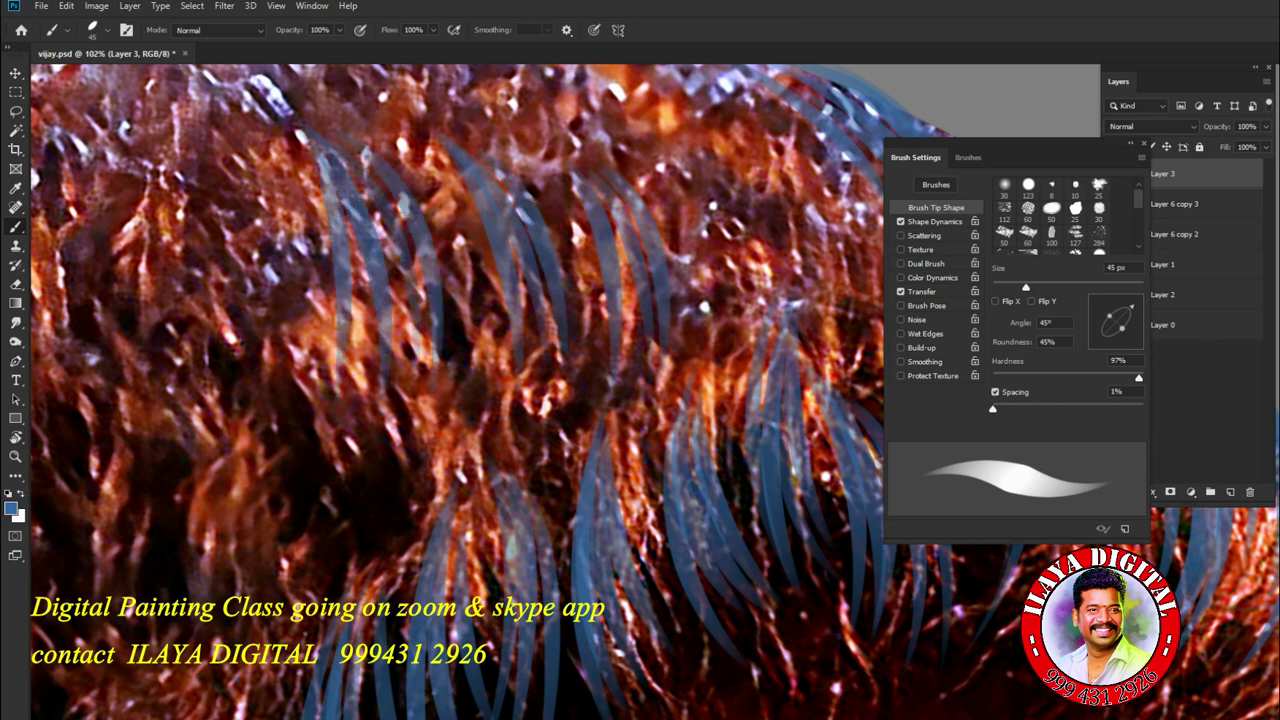
- Paint curved blue strands between the mid-hair tufts and the existing strands at the crown's outer slope
{"action": "scroll", "coordinate": [450, 390], "scroll_direction": "up", "scroll_amount": 3}
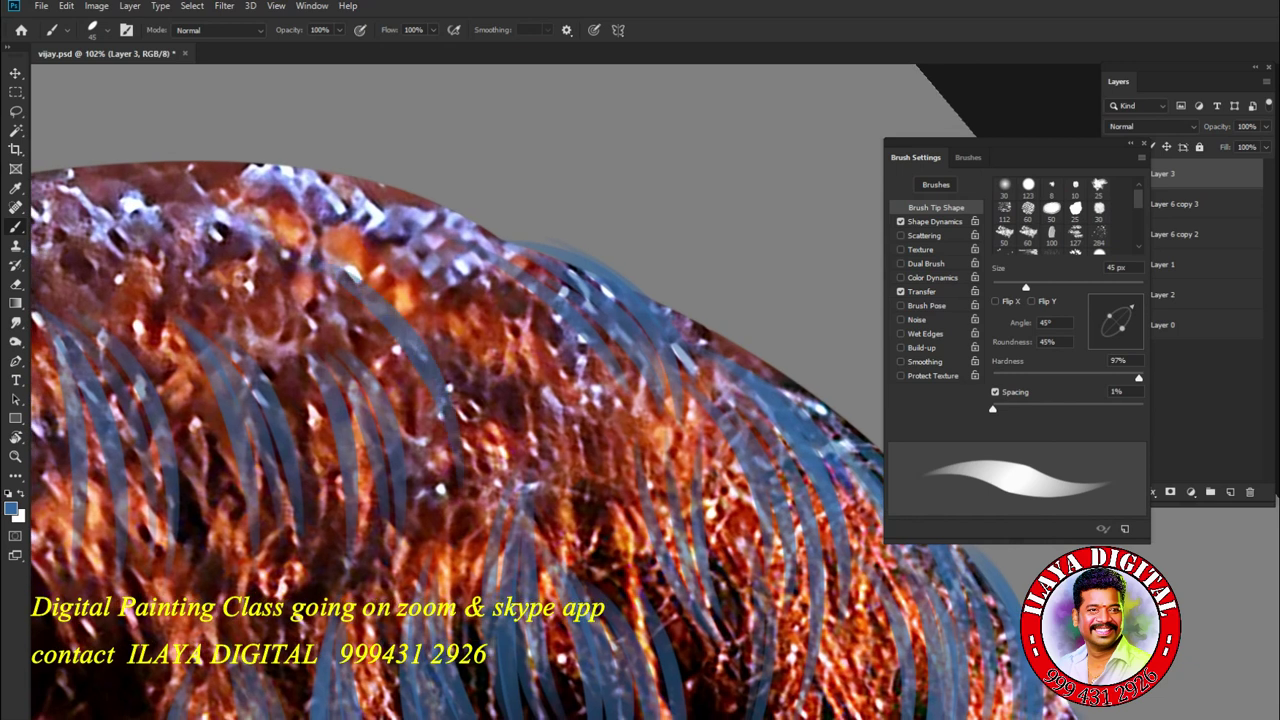
{"action": "mouse_move", "coordinate": [400, 286]}
{"action": "left_mouse_down"}
{"action": "mouse_move", "coordinate": [470, 410]}
{"action": "mouse_move", "coordinate": [455, 392]}
{"action": "left_mouse_up"}
{"action": "left_click_drag", "start_coordinate": [436, 296], "coordinate": [505, 435]}
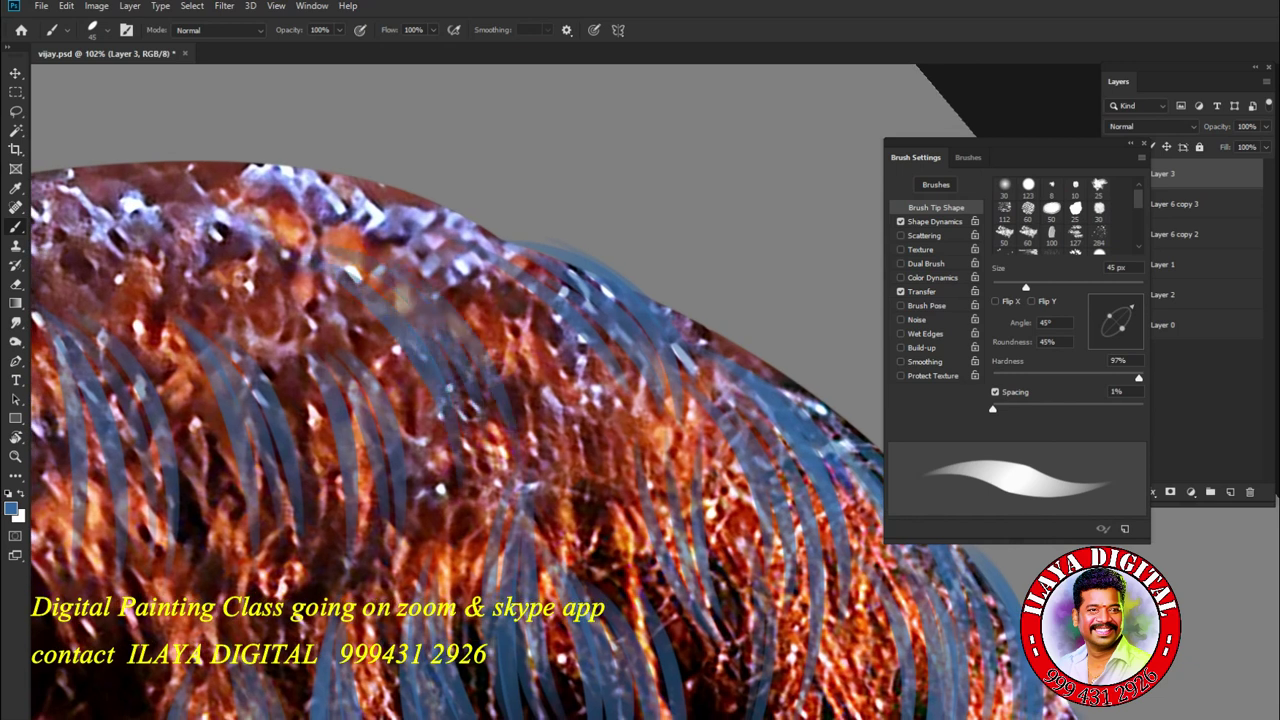
{"action": "left_click_drag", "start_coordinate": [420, 256], "coordinate": [532, 452]}
{"action": "left_click_drag", "start_coordinate": [446, 212], "coordinate": [602, 382]}
{"action": "mouse_move", "coordinate": [612, 326]}
{"action": "left_mouse_down"}
{"action": "mouse_move", "coordinate": [648, 416]}
{"action": "mouse_move", "coordinate": [695, 640]}
{"action": "left_mouse_up"}
{"action": "left_click_drag", "start_coordinate": [740, 512], "coordinate": [702, 628]}
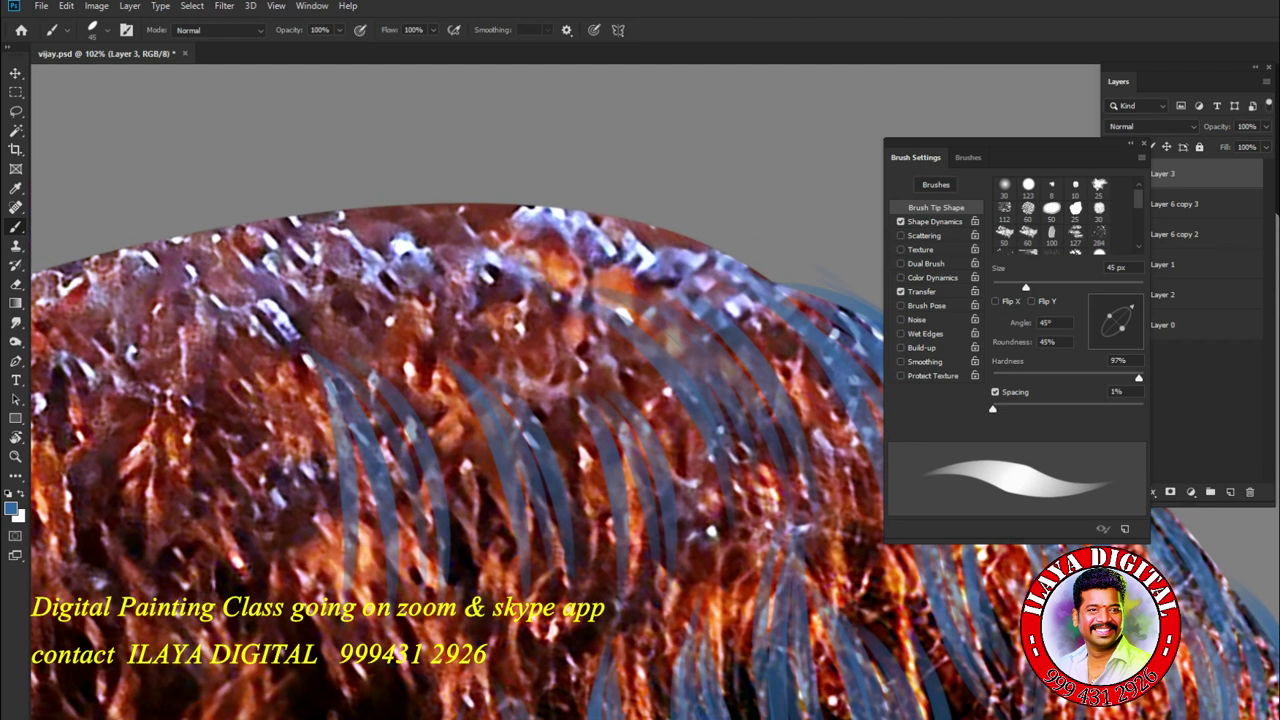
- Paint long, sweeping blue strands along the top contour of the crown, above the mid-hair tufts
{"action": "left_click_drag", "start_coordinate": [208, 292], "coordinate": [570, 310]}
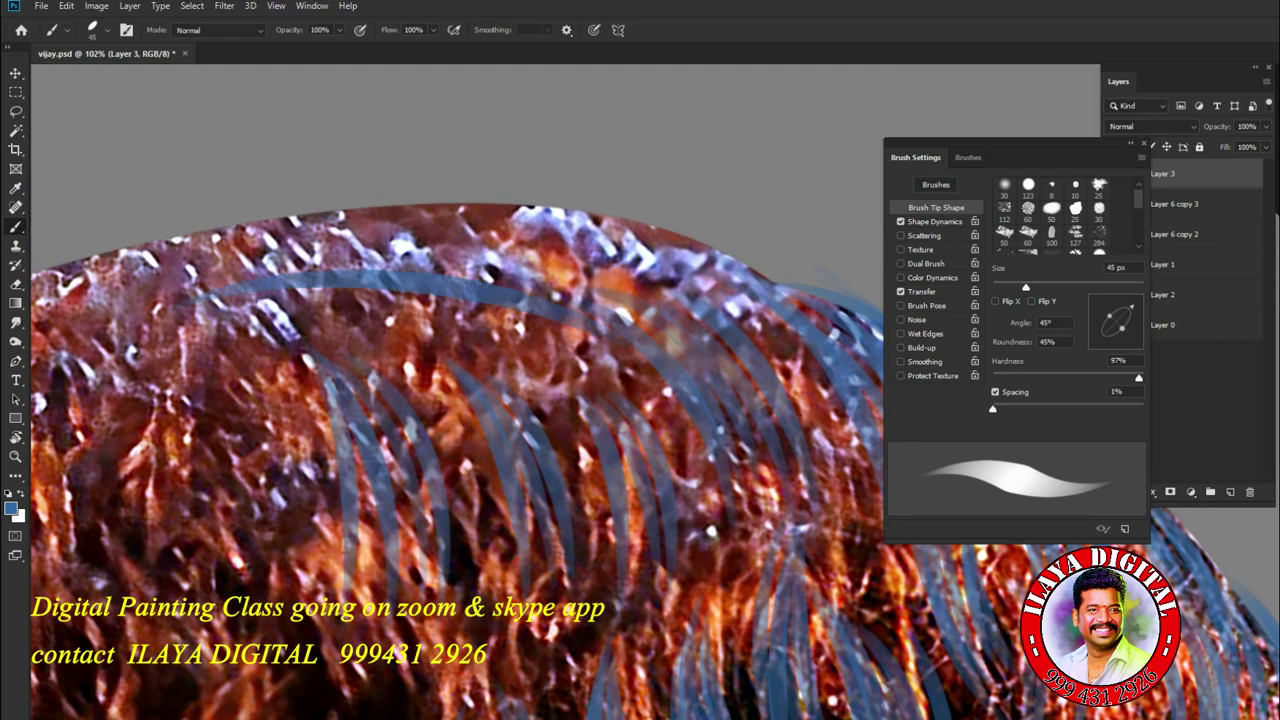
{"action": "left_click_drag", "start_coordinate": [304, 272], "coordinate": [560, 318]}
{"action": "mouse_move", "coordinate": [232, 258]}
{"action": "left_mouse_down"}
{"action": "mouse_move", "coordinate": [396, 262]}
{"action": "mouse_move", "coordinate": [540, 340]}
{"action": "left_mouse_up"}
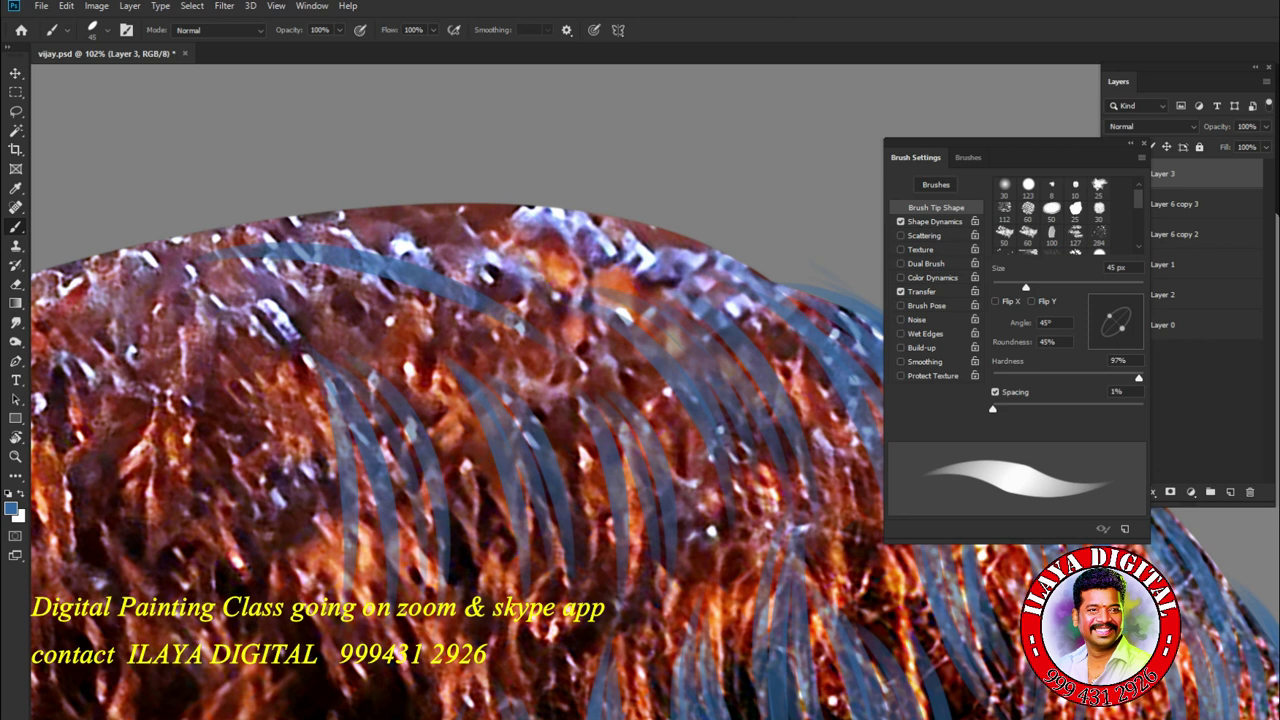
{"action": "left_click_drag", "start_coordinate": [264, 244], "coordinate": [566, 306]}
{"action": "mouse_move", "coordinate": [306, 232]}
{"action": "left_mouse_down"}
{"action": "mouse_move", "coordinate": [424, 238]}
{"action": "mouse_move", "coordinate": [592, 288]}
{"action": "left_mouse_up"}
{"action": "left_click_drag", "start_coordinate": [264, 216], "coordinate": [744, 284]}
{"action": "left_click_drag", "start_coordinate": [412, 228], "coordinate": [528, 246]}
{"action": "mouse_move", "coordinate": [660, 290]}
{"action": "left_mouse_down"}
{"action": "mouse_move", "coordinate": [745, 350]}
{"action": "mouse_move", "coordinate": [775, 410]}
{"action": "mouse_move", "coordinate": [765, 300]}
{"action": "left_mouse_up"}
{"action": "mouse_move", "coordinate": [626, 194]}
{"action": "left_mouse_down"}
{"action": "mouse_move", "coordinate": [680, 268]}
{"action": "mouse_move", "coordinate": [748, 440]}
{"action": "mouse_move", "coordinate": [765, 330]}
{"action": "left_mouse_up"}
- Add a few blue strands to the hair above the forehead and near the temple
{"action": "left_click_drag", "start_coordinate": [652, 310], "coordinate": [620, 515]}
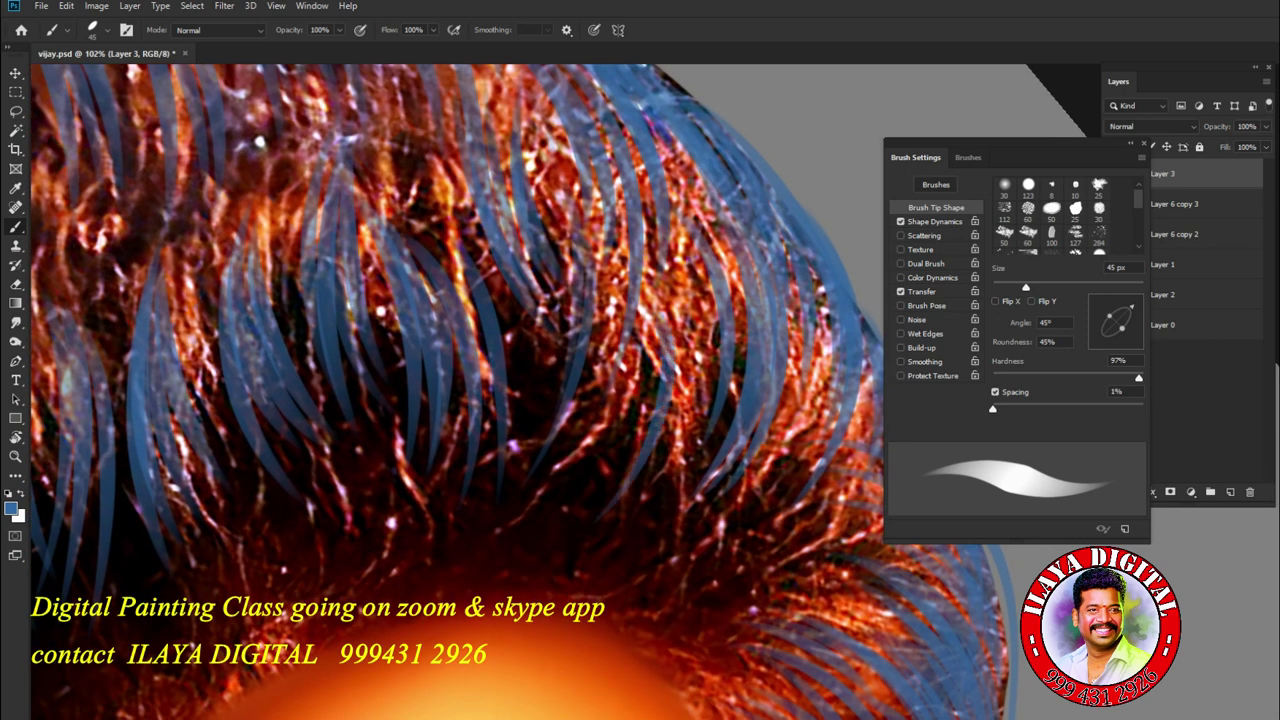
{"action": "left_click_drag", "start_coordinate": [690, 396], "coordinate": [678, 460]}
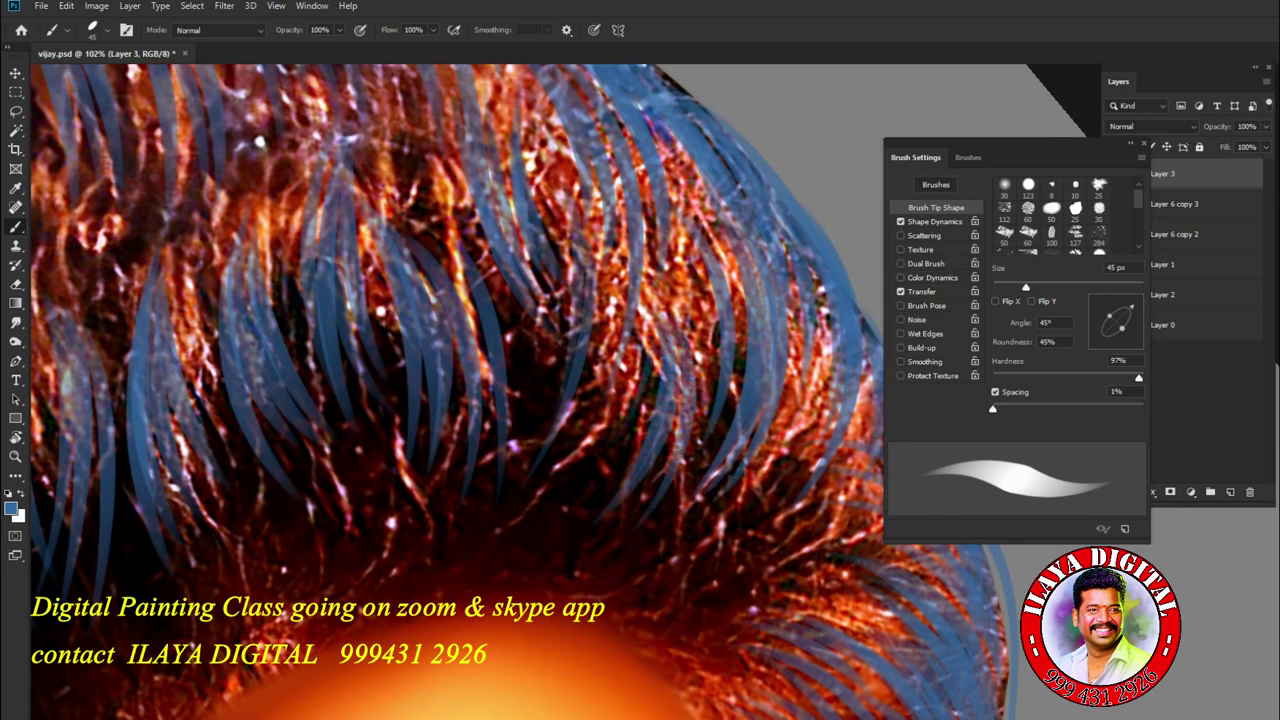
{"action": "left_click_drag", "start_coordinate": [698, 594], "coordinate": [880, 534]}
{"action": "mouse_move", "coordinate": [724, 570]}
{"action": "left_mouse_down"}
{"action": "mouse_move", "coordinate": [842, 512]}
{"action": "mouse_move", "coordinate": [874, 514]}
{"action": "left_mouse_up"}
- Paint a tuft of long, curved blue strands over the dark bluish hair beside the existing fringe
{"action": "scroll", "coordinate": [620, 420], "scroll_direction": "up", "scroll_amount": 6}
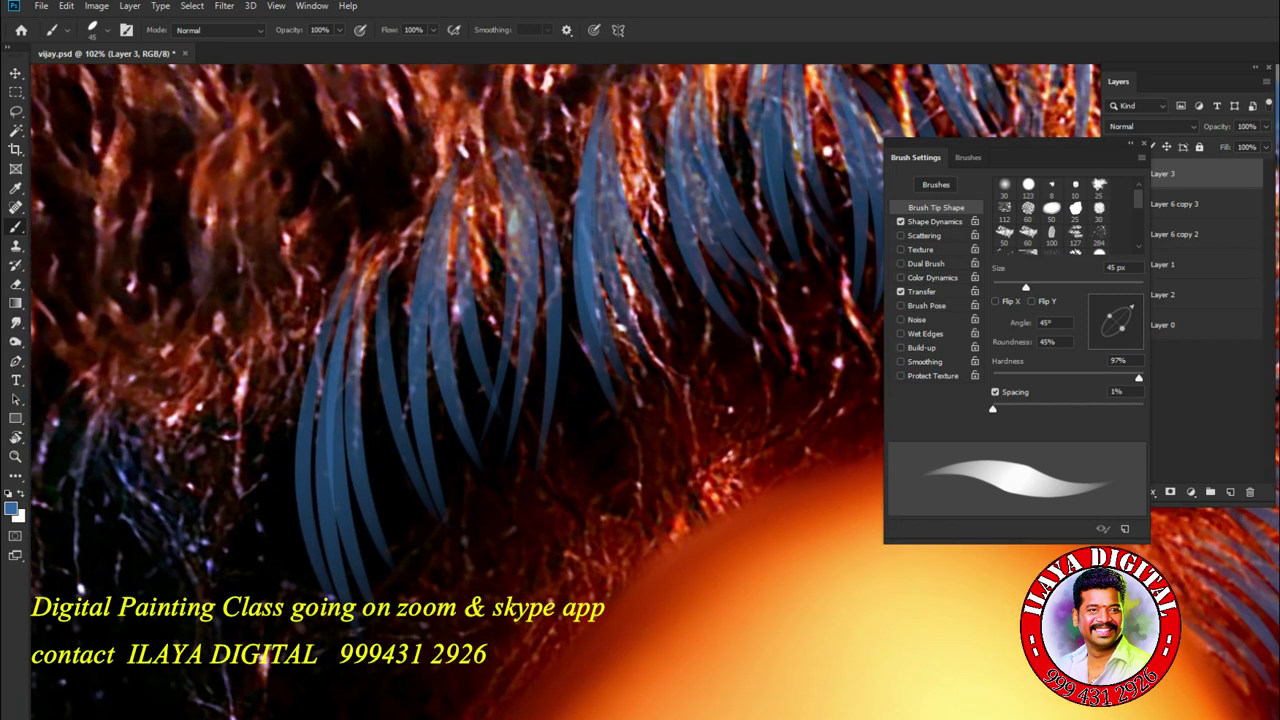
{"action": "scroll", "coordinate": [560, 390], "scroll_direction": "down", "scroll_amount": 3}
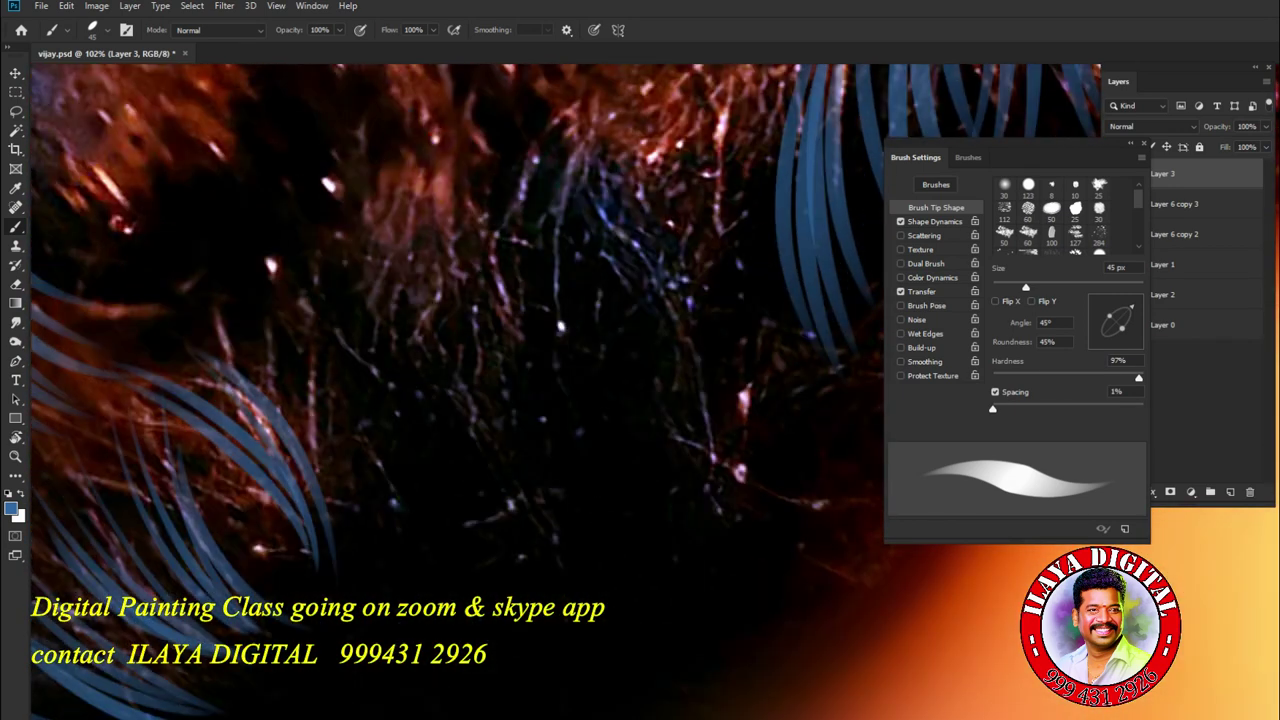
{"action": "scroll", "coordinate": [560, 390], "scroll_direction": "up", "scroll_amount": 1}
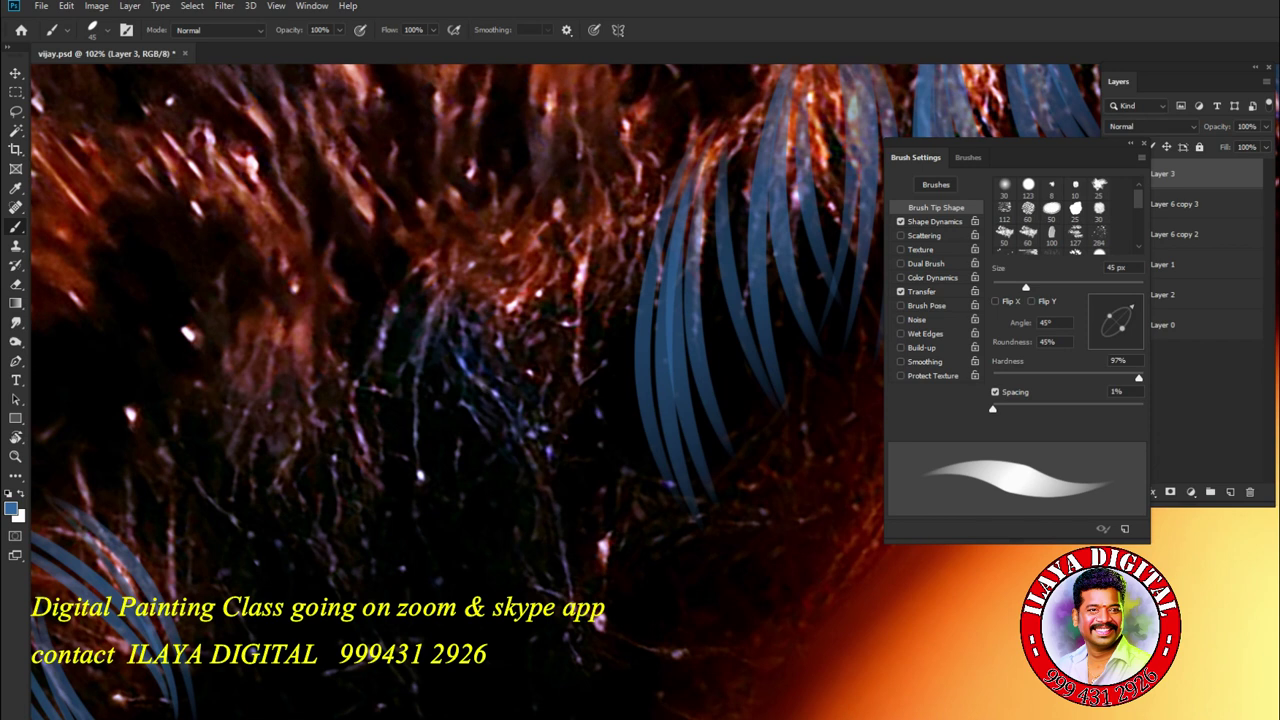
{"action": "left_click_drag", "start_coordinate": [487, 580], "coordinate": [478, 224]}
{"action": "left_click_drag", "start_coordinate": [472, 577], "coordinate": [398, 226]}
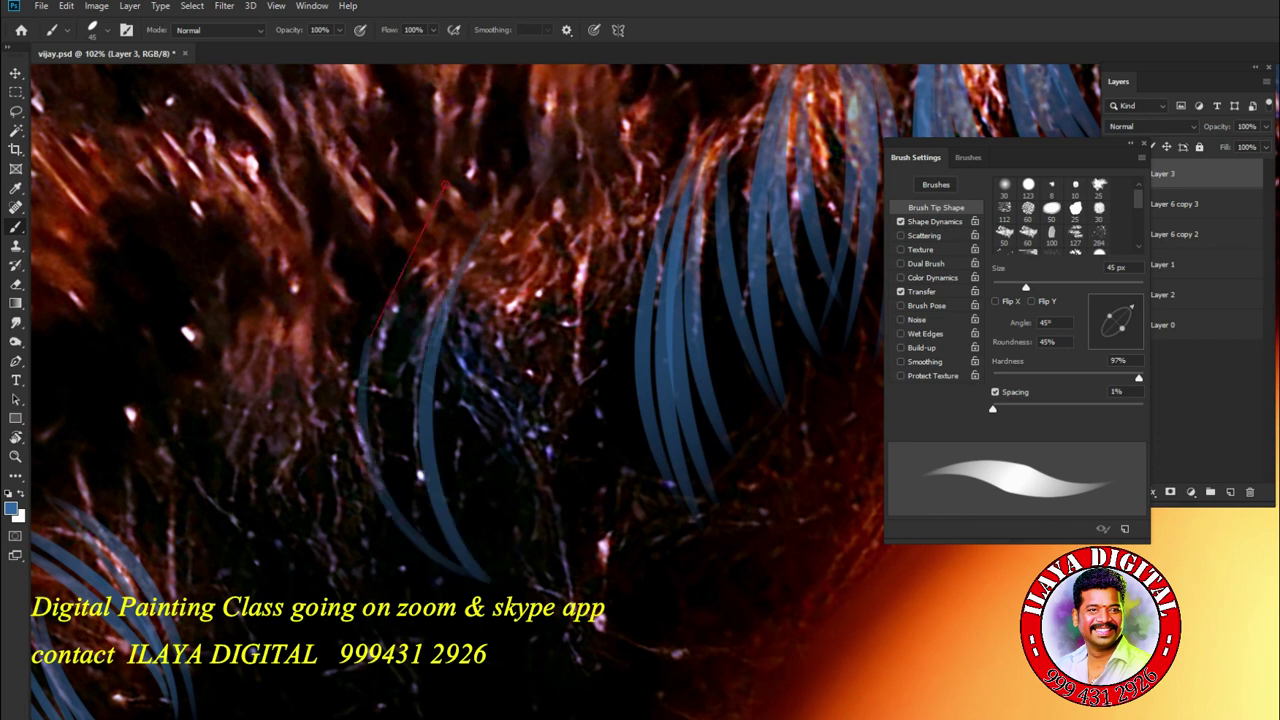
{"action": "left_click_drag", "start_coordinate": [460, 574], "coordinate": [366, 284]}
{"action": "left_click_drag", "start_coordinate": [460, 564], "coordinate": [400, 298]}
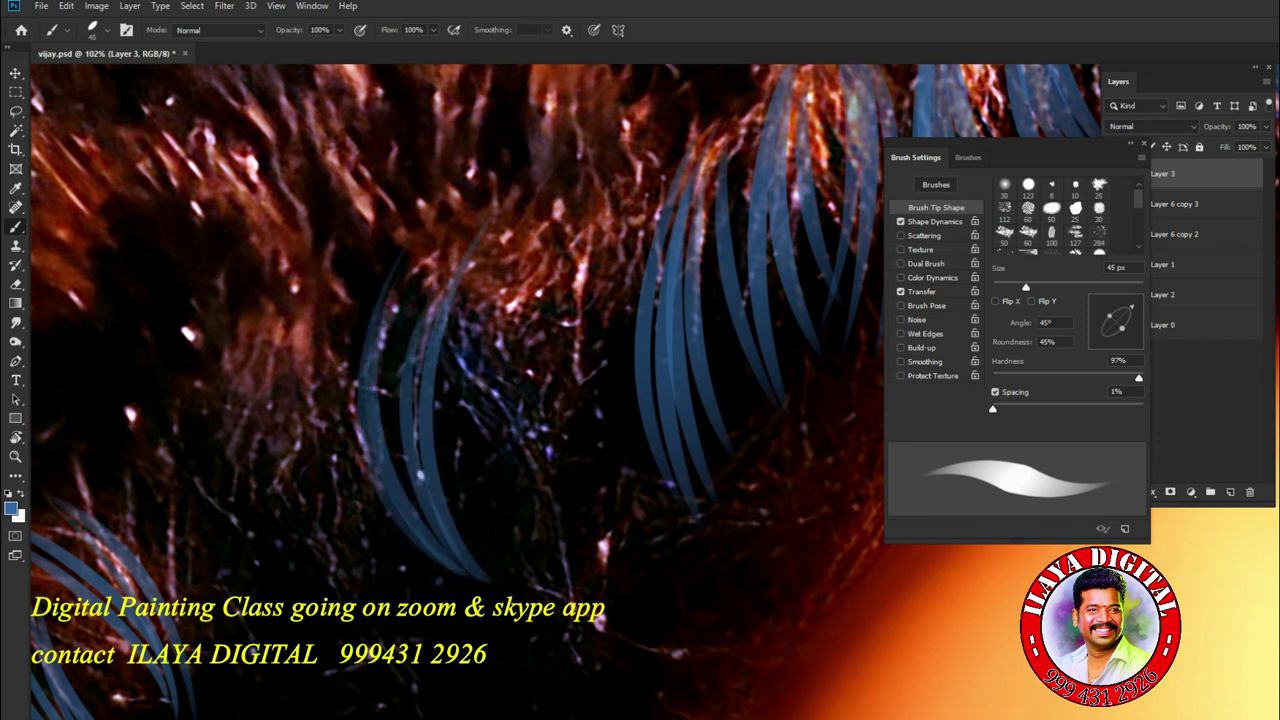
{"action": "left_click_drag", "start_coordinate": [412, 502], "coordinate": [392, 270]}
- Paint a second blue tuft between the new curved tuft and the existing fringe strands
{"action": "left_click_drag", "start_coordinate": [538, 508], "coordinate": [494, 254]}
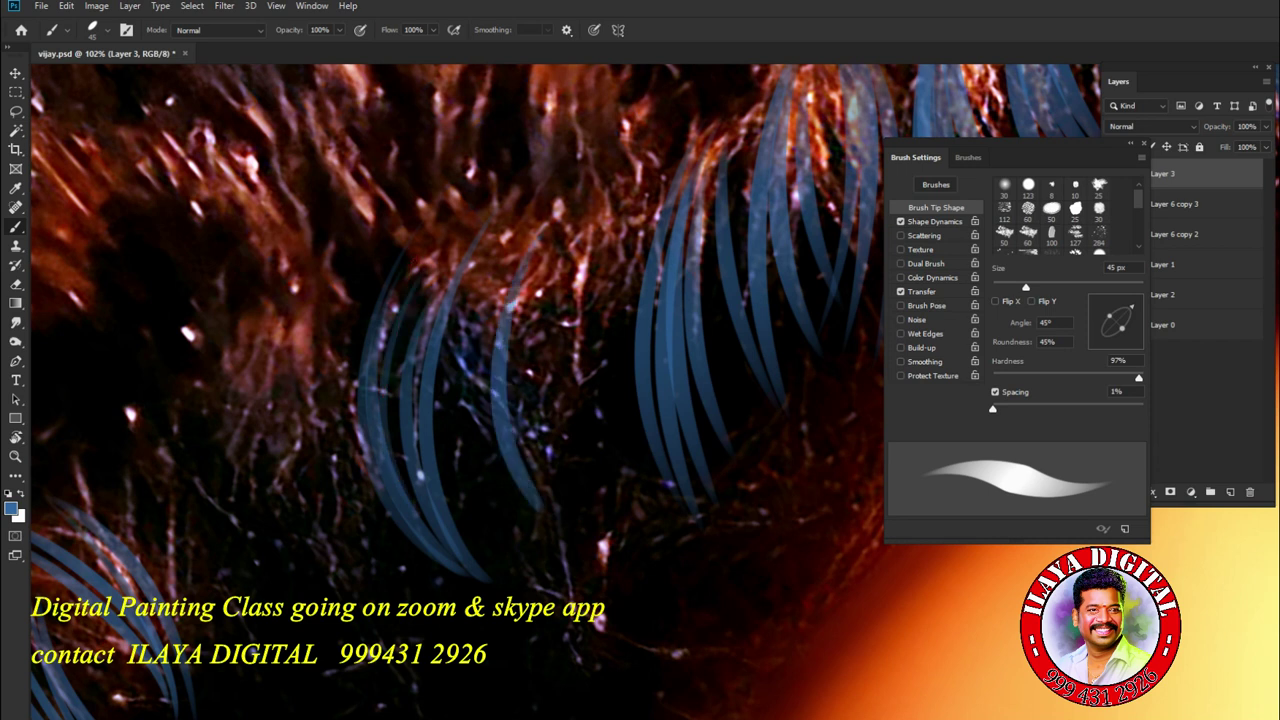
{"action": "left_click_drag", "start_coordinate": [540, 510], "coordinate": [570, 258]}
{"action": "left_click_drag", "start_coordinate": [560, 506], "coordinate": [615, 256]}
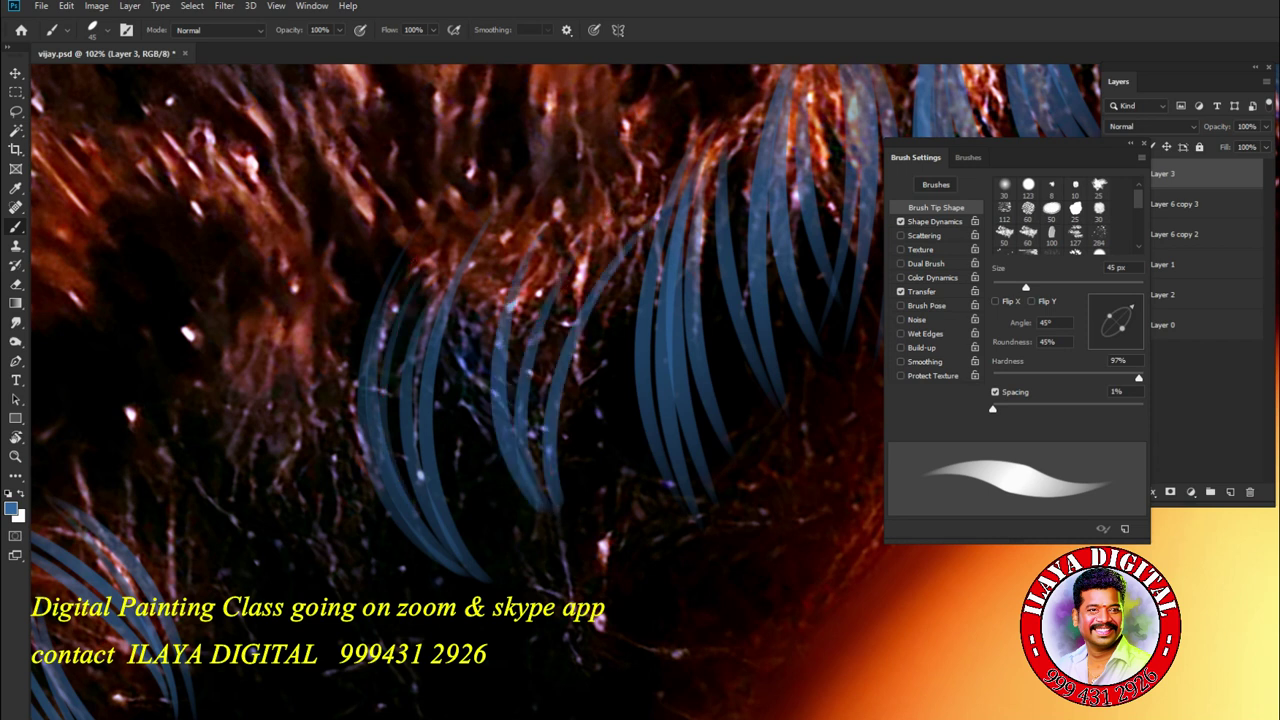
{"action": "left_click_drag", "start_coordinate": [548, 446], "coordinate": [620, 230]}
{"action": "left_click_drag", "start_coordinate": [552, 490], "coordinate": [545, 266]}
{"action": "left_click_drag", "start_coordinate": [540, 388], "coordinate": [576, 262]}
{"action": "mouse_move", "coordinate": [536, 472]}
{"action": "left_mouse_down"}
{"action": "mouse_move", "coordinate": [572, 270]}
{"action": "mouse_move", "coordinate": [534, 328]}
{"action": "left_mouse_up"}
{"action": "left_click_drag", "start_coordinate": [506, 382], "coordinate": [600, 196]}
{"action": "left_click_drag", "start_coordinate": [420, 420], "coordinate": [530, 270]}
- Paint a tuft of long, sweeping blue strands in the dark area below the two curved tufts
{"action": "mouse_move", "coordinate": [356, 290]}
{"action": "left_mouse_down"}
{"action": "mouse_move", "coordinate": [368, 400]}
{"action": "mouse_move", "coordinate": [535, 570]}
{"action": "mouse_move", "coordinate": [520, 574]}
{"action": "left_mouse_up"}
{"action": "left_click_drag", "start_coordinate": [416, 364], "coordinate": [574, 578]}
{"action": "left_click_drag", "start_coordinate": [458, 378], "coordinate": [602, 558]}
{"action": "left_click_drag", "start_coordinate": [486, 358], "coordinate": [622, 540]}
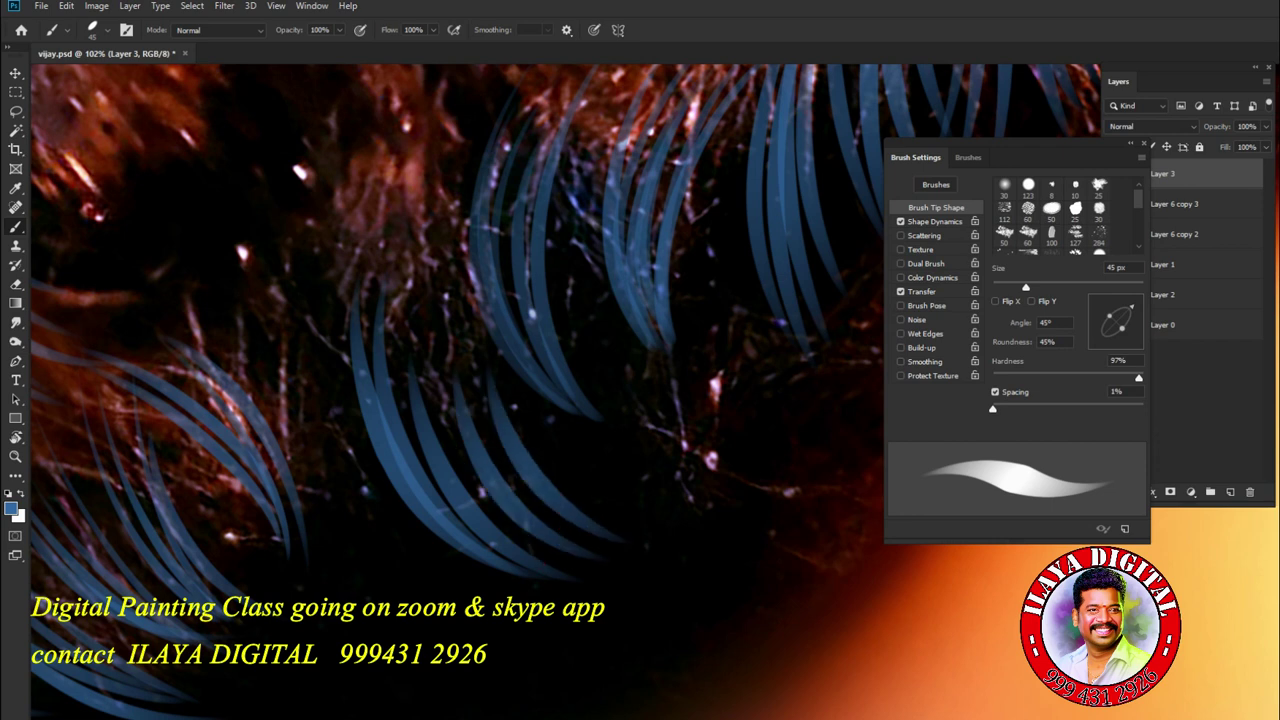
- Paint blue strands beside the sweeping tuft and thicken the neighbouring tufts around the reddish-brown patch
{"action": "left_click_drag", "start_coordinate": [300, 185], "coordinate": [365, 520]}
{"action": "mouse_move", "coordinate": [330, 260]}
{"action": "left_mouse_down"}
{"action": "mouse_move", "coordinate": [390, 505]}
{"action": "mouse_move", "coordinate": [358, 490]}
{"action": "left_mouse_up"}
{"action": "left_click_drag", "start_coordinate": [275, 182], "coordinate": [267, 424]}
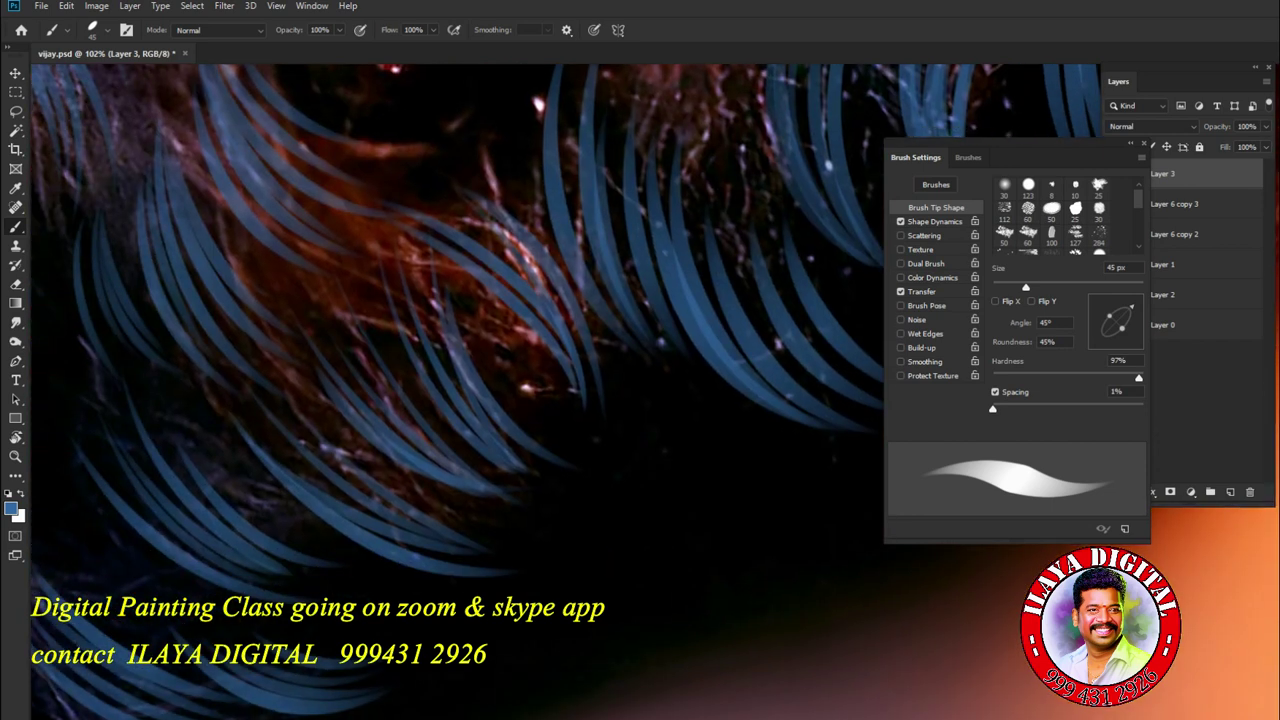
{"action": "left_click_drag", "start_coordinate": [466, 204], "coordinate": [596, 432]}
{"action": "left_click_drag", "start_coordinate": [470, 276], "coordinate": [598, 462]}
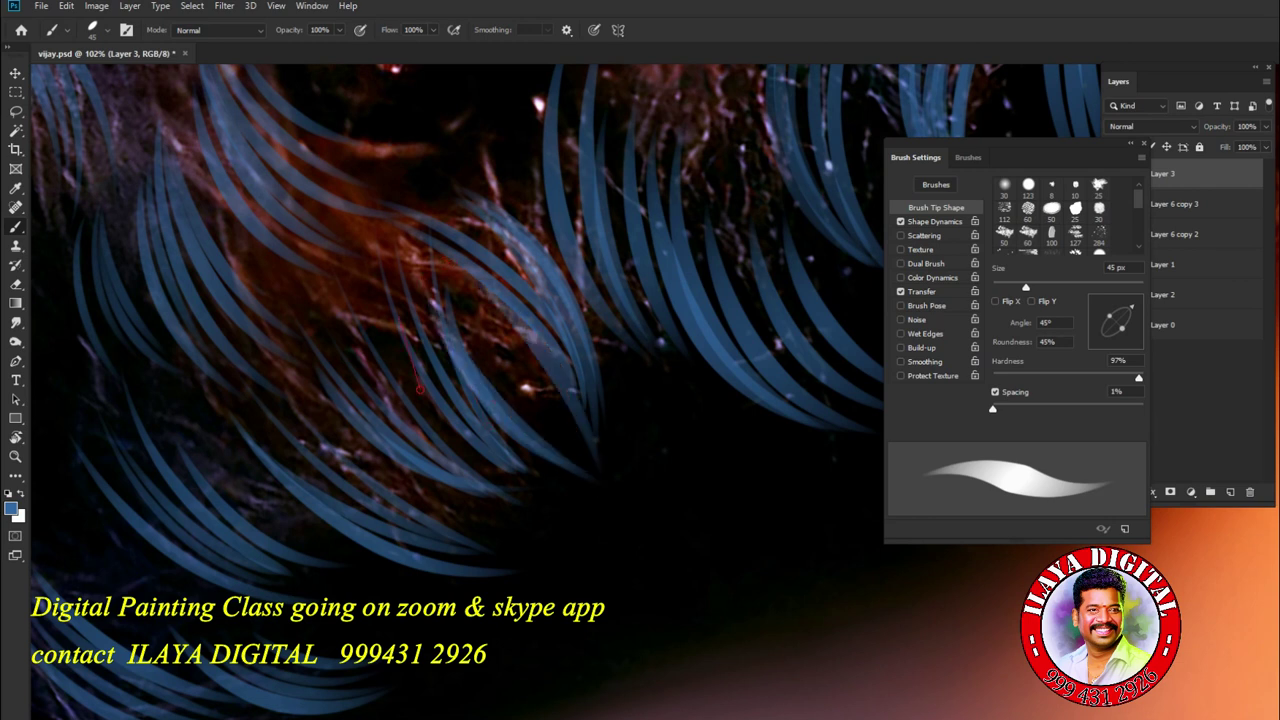
- Paint a curved blue tuft in the empty dark area beneath the sweeping strands
{"action": "left_click_drag", "start_coordinate": [640, 380], "coordinate": [470, 280]}
{"action": "mouse_move", "coordinate": [292, 390]}
{"action": "left_mouse_down"}
{"action": "mouse_move", "coordinate": [470, 478]}
{"action": "mouse_move", "coordinate": [418, 505]}
{"action": "left_mouse_up"}
{"action": "mouse_move", "coordinate": [328, 434]}
{"action": "left_mouse_down"}
{"action": "mouse_move", "coordinate": [510, 525]}
{"action": "mouse_move", "coordinate": [484, 578]}
{"action": "left_mouse_up"}
{"action": "left_click_drag", "start_coordinate": [330, 346], "coordinate": [504, 442]}
{"action": "left_click_drag", "start_coordinate": [470, 300], "coordinate": [530, 470]}
- Paint a flat, arched tuft of blue strands along the dark hairline just above the forehead
{"action": "left_click_drag", "start_coordinate": [358, 552], "coordinate": [590, 518]}
{"action": "mouse_move", "coordinate": [372, 530]}
{"action": "left_mouse_down"}
{"action": "mouse_move", "coordinate": [622, 505]}
{"action": "mouse_move", "coordinate": [610, 488]}
{"action": "left_mouse_up"}
{"action": "left_click_drag", "start_coordinate": [440, 498], "coordinate": [592, 482]}
{"action": "left_click_drag", "start_coordinate": [488, 468], "coordinate": [584, 456]}
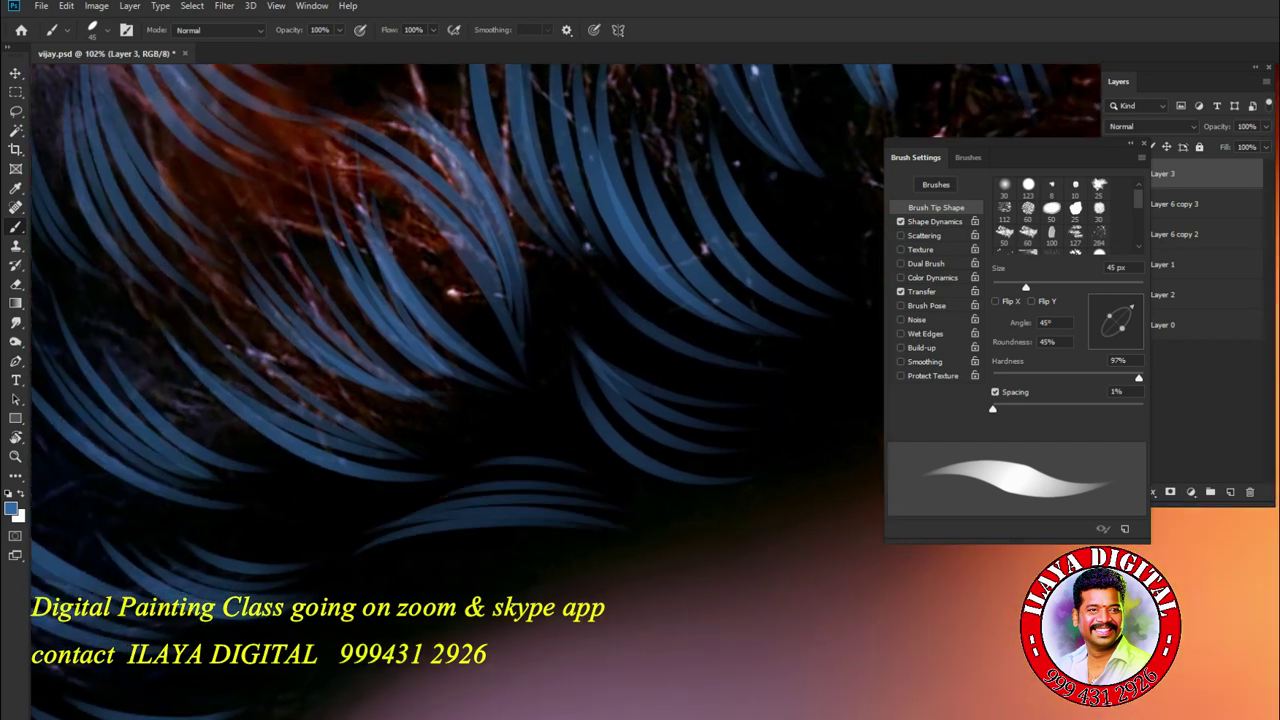
- Paint two short blue tufts over the dark hairline beneath the fringe, next to the bright speckles
{"action": "left_click_drag", "start_coordinate": [500, 450], "coordinate": [470, 310]}
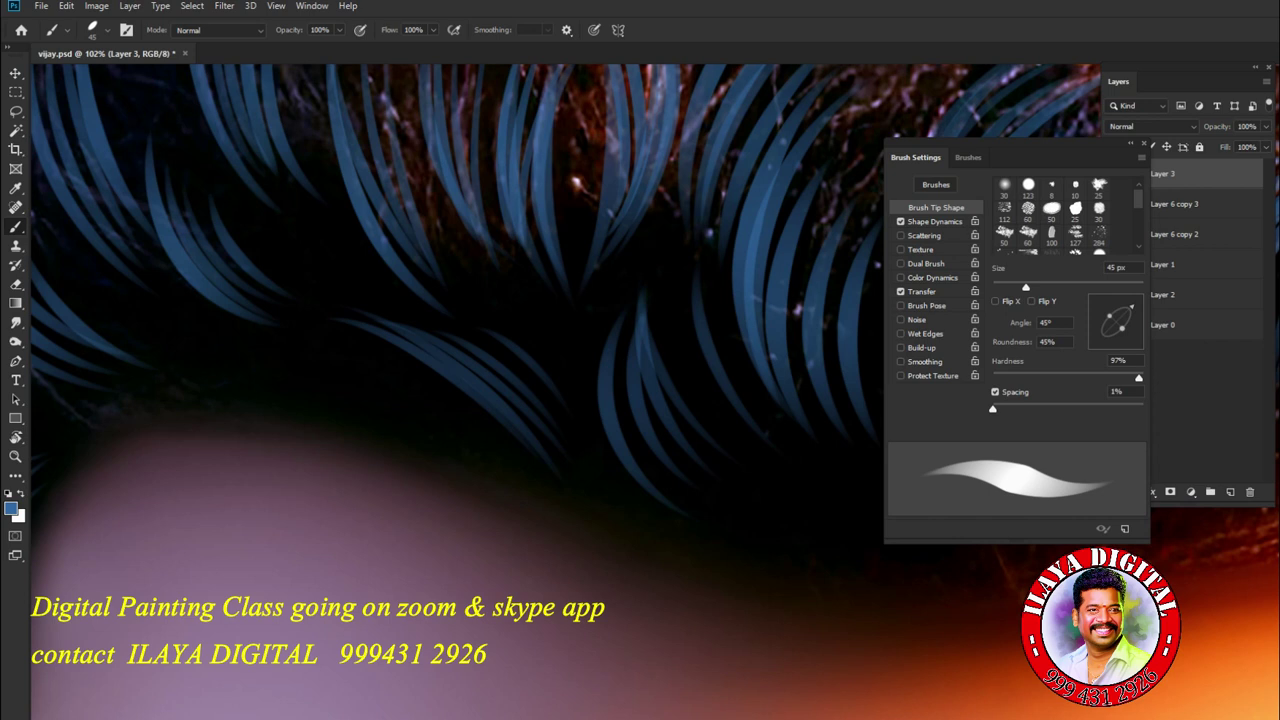
{"action": "scroll", "coordinate": [450, 380], "scroll_direction": "down", "scroll_amount": 5}
{"action": "scroll", "coordinate": [450, 380], "scroll_direction": "up", "scroll_amount": 3}
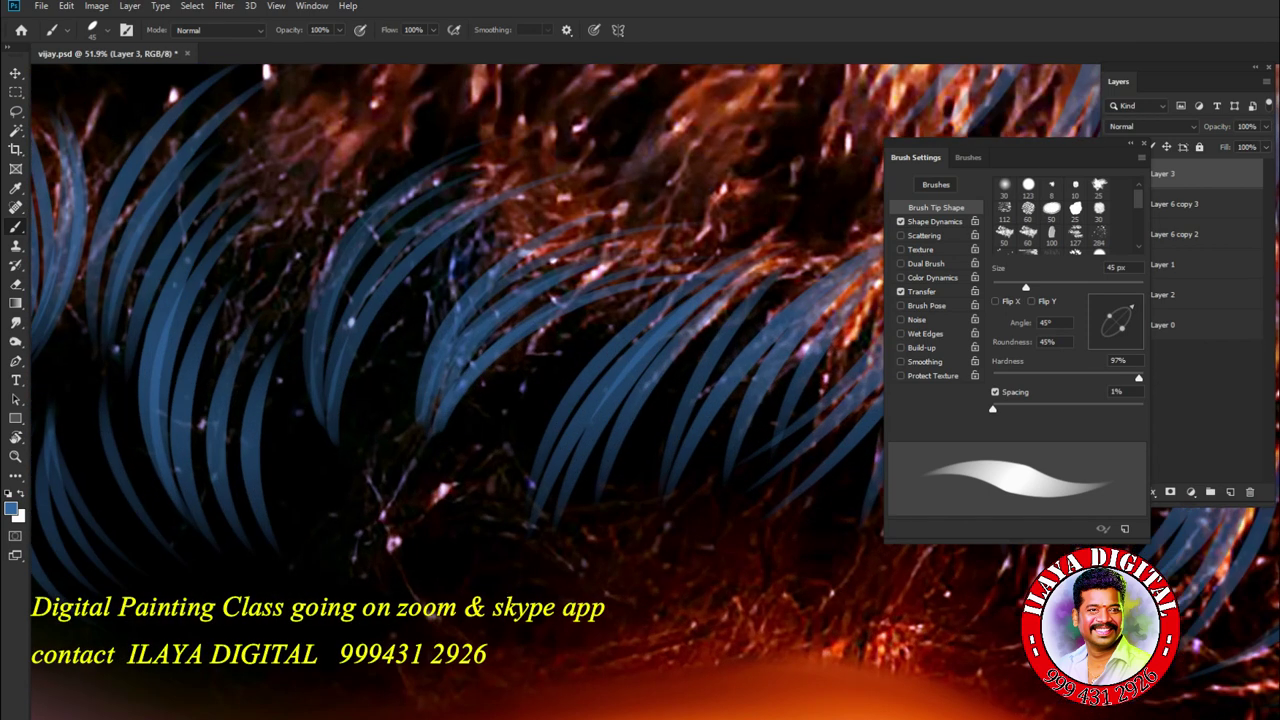
{"action": "left_click_drag", "start_coordinate": [372, 456], "coordinate": [418, 636]}
{"action": "left_click_drag", "start_coordinate": [346, 518], "coordinate": [362, 622]}
{"action": "mouse_move", "coordinate": [348, 470]}
{"action": "left_mouse_down"}
{"action": "mouse_move", "coordinate": [362, 655]}
{"action": "mouse_move", "coordinate": [330, 645]}
{"action": "left_mouse_up"}
{"action": "mouse_move", "coordinate": [474, 443]}
{"action": "left_mouse_down"}
{"action": "mouse_move", "coordinate": [440, 630]}
{"action": "mouse_move", "coordinate": [465, 610]}
{"action": "left_mouse_up"}
{"action": "left_click_drag", "start_coordinate": [505, 472], "coordinate": [470, 638]}
- Paint a third hairline tuft of overlapping blue strands against the start of the long fringe
{"action": "left_click_drag", "start_coordinate": [548, 365], "coordinate": [574, 594]}
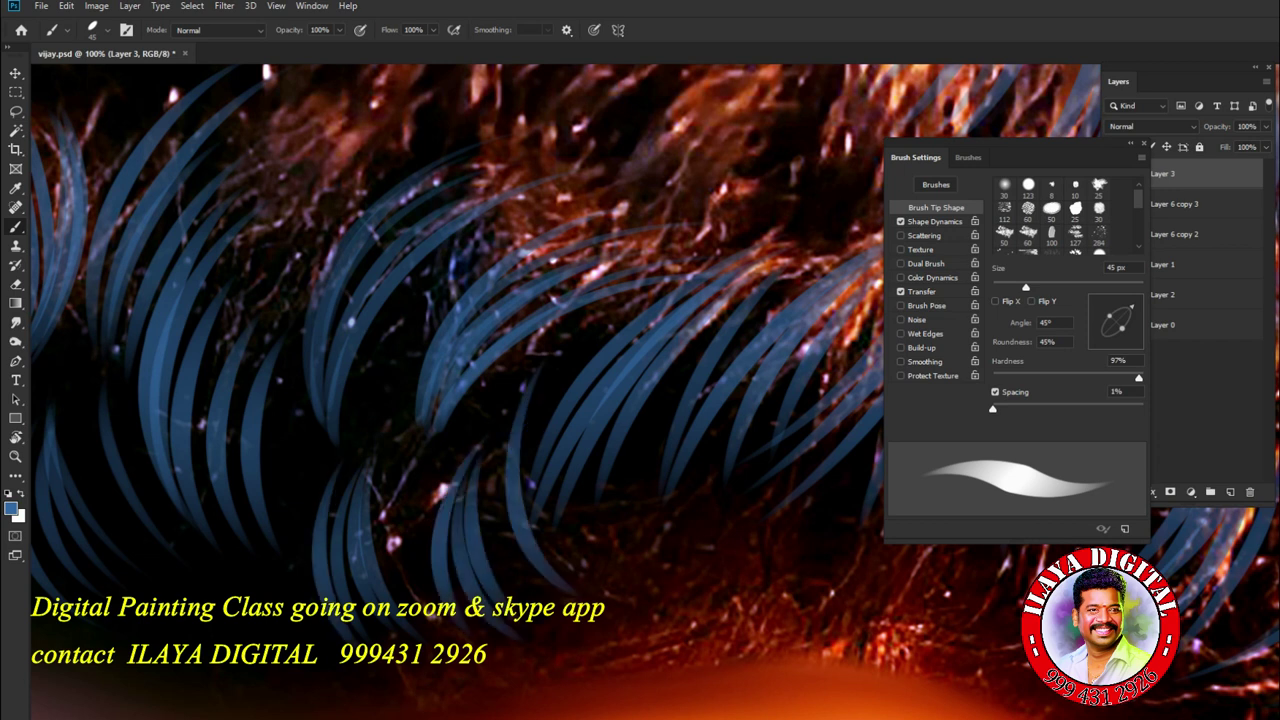
{"action": "left_click_drag", "start_coordinate": [520, 383], "coordinate": [550, 565]}
{"action": "left_click_drag", "start_coordinate": [528, 370], "coordinate": [505, 572]}
{"action": "left_click_drag", "start_coordinate": [548, 348], "coordinate": [496, 545]}
- Paint nearly horizontal, arched blue strands over the reddish hairline above the bright forehead
{"action": "scroll", "coordinate": [560, 390], "scroll_direction": "down", "scroll_amount": 5}
{"action": "scroll", "coordinate": [560, 390], "scroll_direction": "up", "scroll_amount": 1}
{"action": "left_click_drag", "start_coordinate": [574, 490], "coordinate": [390, 524]}
{"action": "left_click_drag", "start_coordinate": [550, 455], "coordinate": [422, 512]}
{"action": "left_click_drag", "start_coordinate": [624, 458], "coordinate": [450, 494]}
{"action": "left_click_drag", "start_coordinate": [640, 437], "coordinate": [425, 497]}
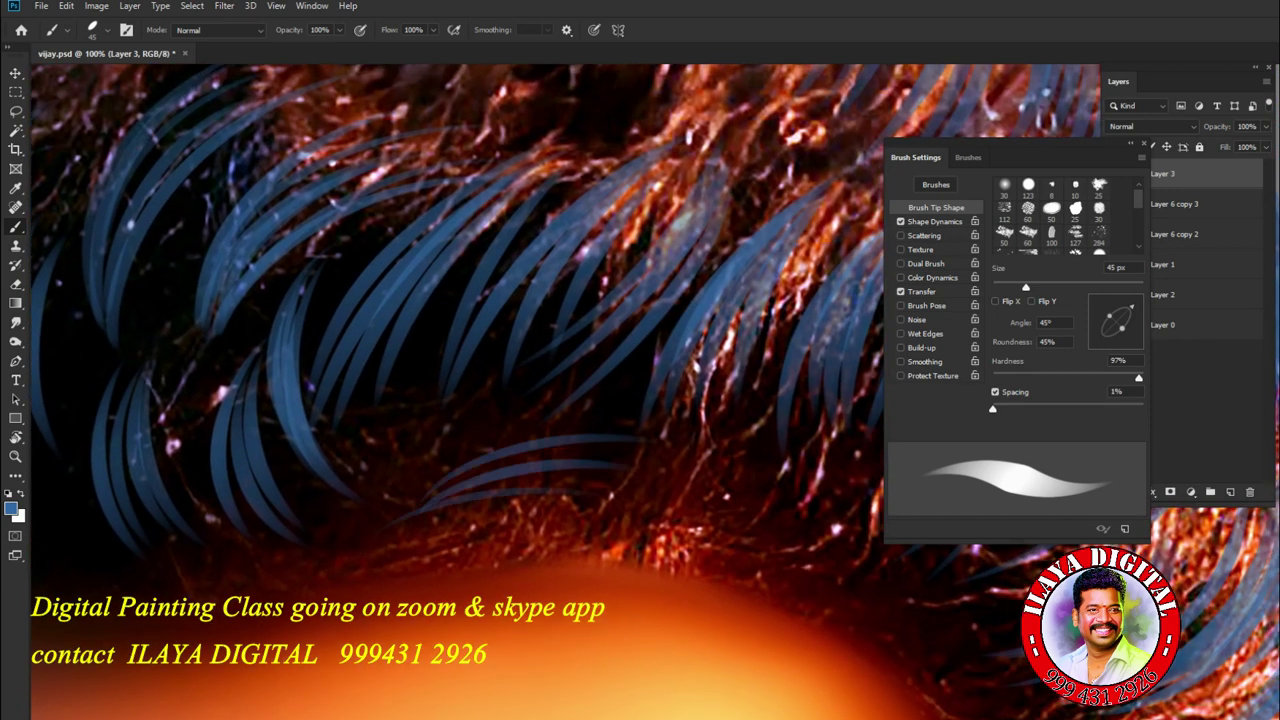
{"action": "left_click_drag", "start_coordinate": [648, 488], "coordinate": [440, 516]}
{"action": "mouse_move", "coordinate": [524, 426]}
{"action": "left_mouse_down"}
{"action": "mouse_move", "coordinate": [392, 510]}
{"action": "mouse_move", "coordinate": [402, 478]}
{"action": "left_mouse_up"}
- Extend the reddish hairline with more flat blue strands and a small tuft above the arched ones
{"action": "mouse_move", "coordinate": [474, 404]}
{"action": "left_mouse_down"}
{"action": "mouse_move", "coordinate": [390, 484]}
{"action": "mouse_move", "coordinate": [148, 379]}
{"action": "left_mouse_up"}
{"action": "left_click_drag", "start_coordinate": [546, 462], "coordinate": [398, 480]}
{"action": "left_click_drag", "start_coordinate": [582, 428], "coordinate": [408, 464]}
{"action": "left_click_drag", "start_coordinate": [534, 396], "coordinate": [404, 446]}
{"action": "left_click_drag", "start_coordinate": [470, 400], "coordinate": [416, 418]}
{"action": "left_click_drag", "start_coordinate": [552, 344], "coordinate": [462, 416]}
{"action": "left_click_drag", "start_coordinate": [404, 446], "coordinate": [645, 336]}
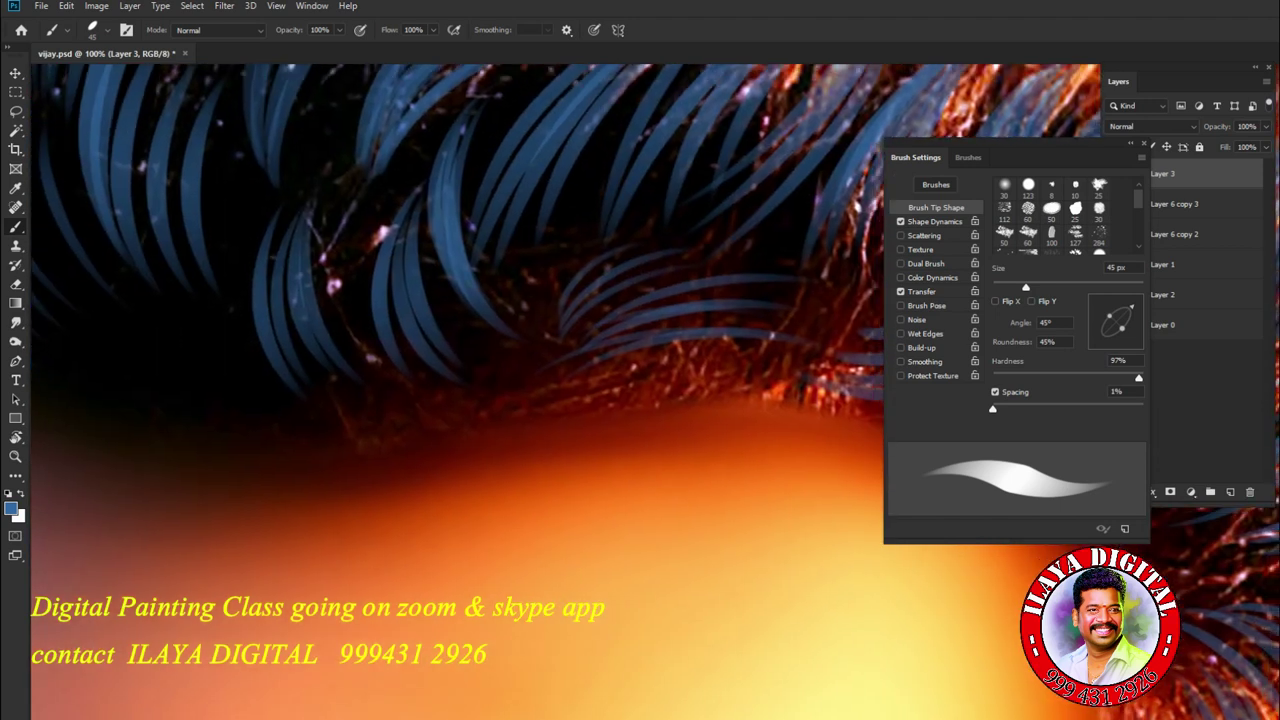
- Paint a small curved blue tuft at the dark end of the hairline, beside the short tufts
{"action": "left_click_drag", "start_coordinate": [70, 338], "coordinate": [244, 420]}
{"action": "mouse_move", "coordinate": [162, 310]}
{"action": "left_mouse_down"}
{"action": "mouse_move", "coordinate": [248, 412]}
{"action": "mouse_move", "coordinate": [228, 370]}
{"action": "left_mouse_up"}
{"action": "left_click_drag", "start_coordinate": [154, 354], "coordinate": [232, 396]}
{"action": "left_click_drag", "start_coordinate": [206, 326], "coordinate": [256, 404]}
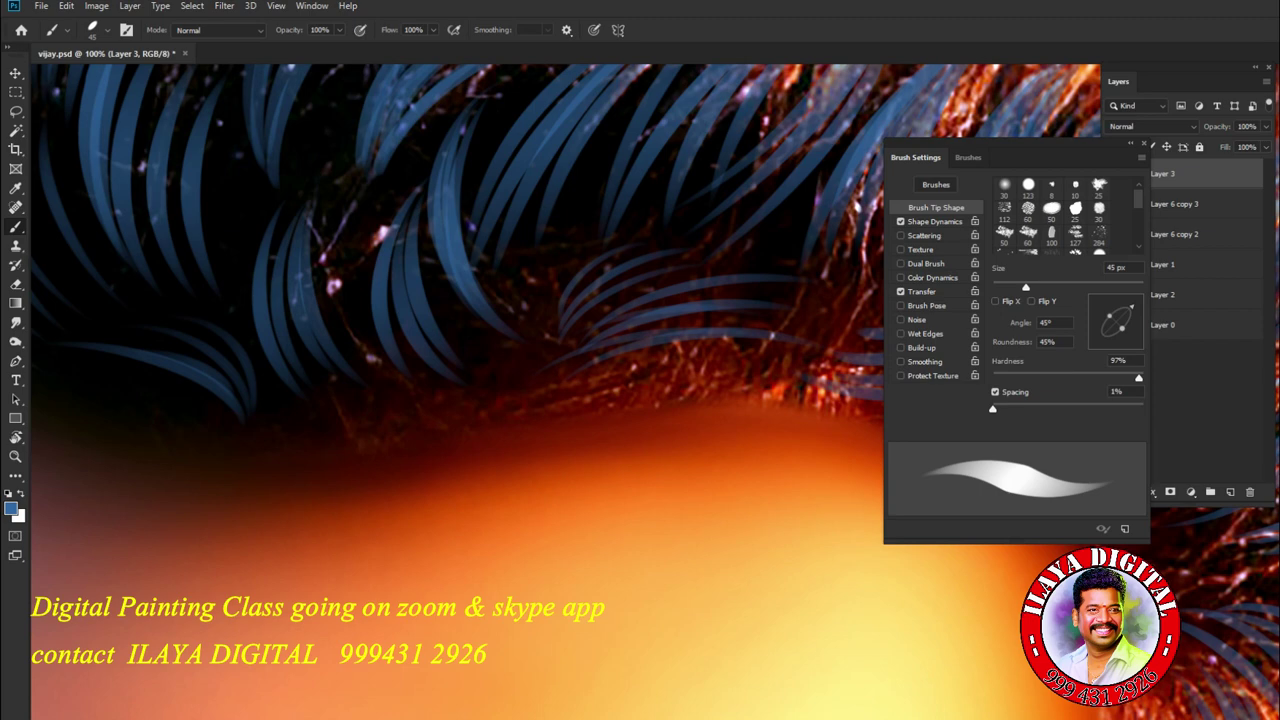
- Paint a tuft of curved blue strands falling from the smaller hump at the top of the hair
{"action": "scroll", "coordinate": [552, 392], "scroll_direction": "up", "scroll_amount": 10}
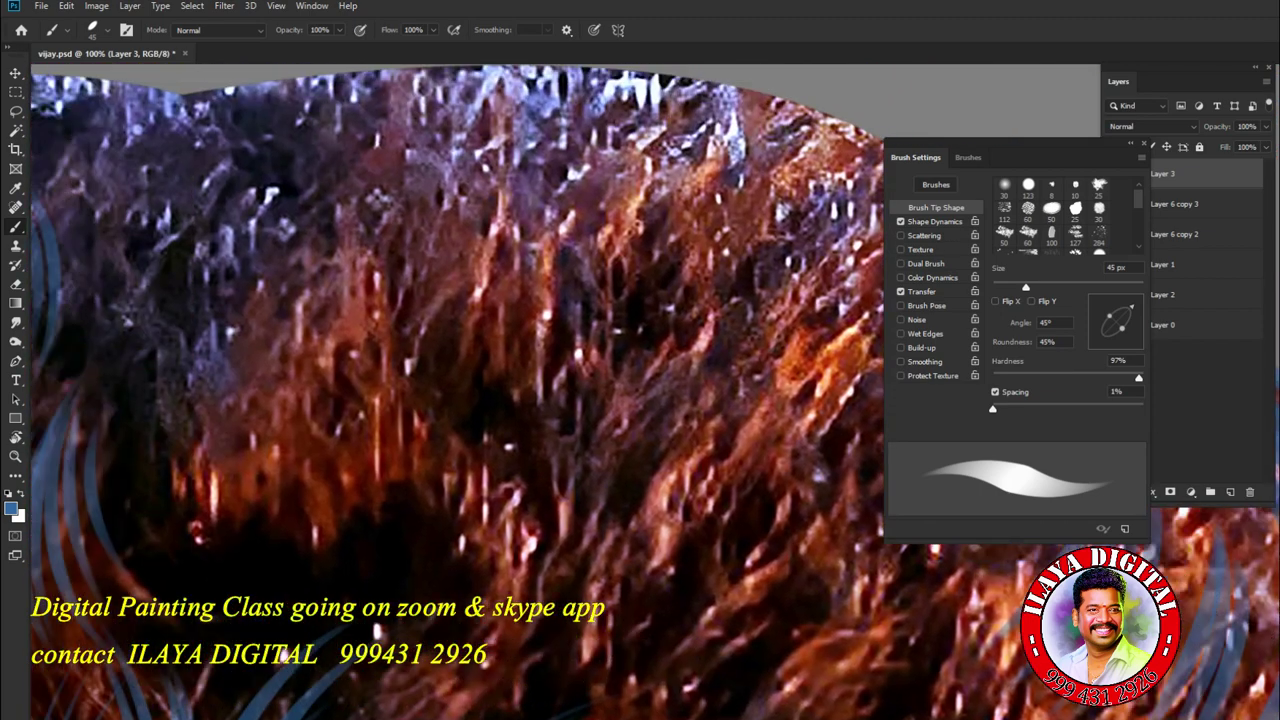
{"action": "scroll", "coordinate": [552, 392], "scroll_direction": "up", "scroll_amount": 5}
{"action": "left_click_drag", "start_coordinate": [242, 176], "coordinate": [393, 345]}
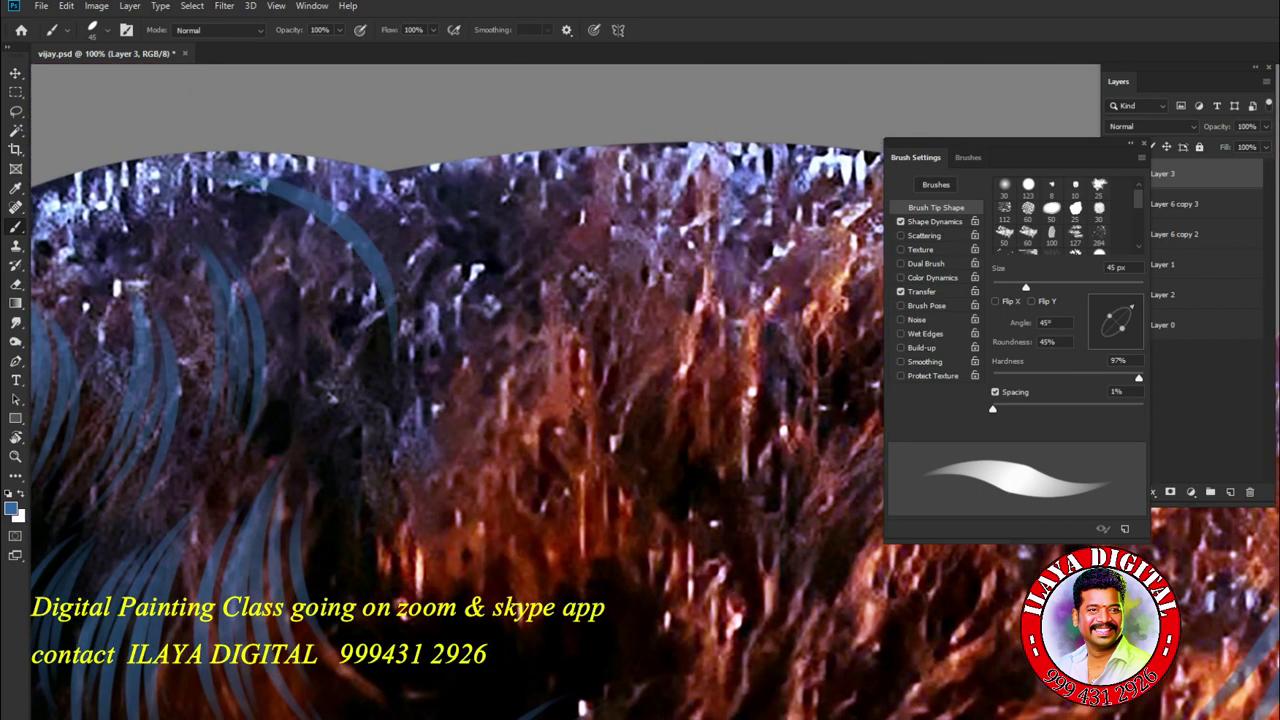
{"action": "left_click_drag", "start_coordinate": [236, 184], "coordinate": [374, 320]}
{"action": "left_click_drag", "start_coordinate": [256, 206], "coordinate": [354, 354]}
{"action": "left_click_drag", "start_coordinate": [274, 240], "coordinate": [326, 420]}
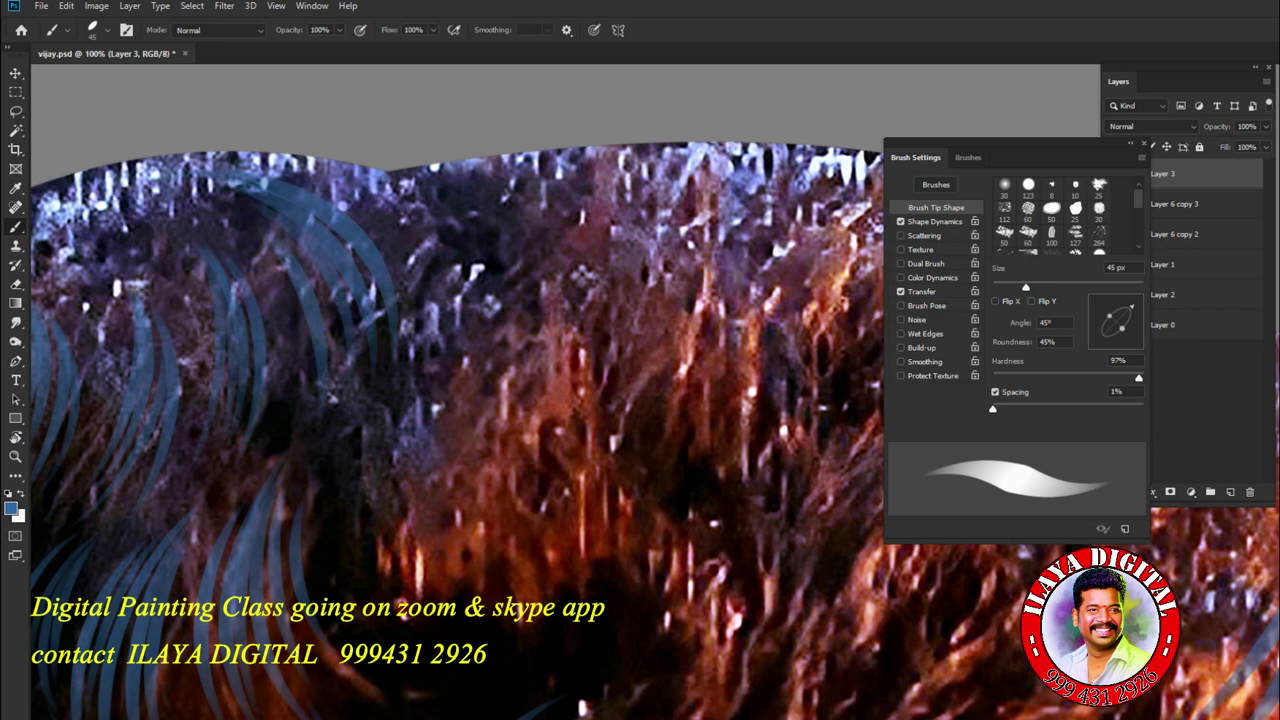
- Paint long blue strands from the smaller hump's top contour, curving across the dip toward the main crown
{"action": "left_click_drag", "start_coordinate": [243, 153], "coordinate": [520, 248]}
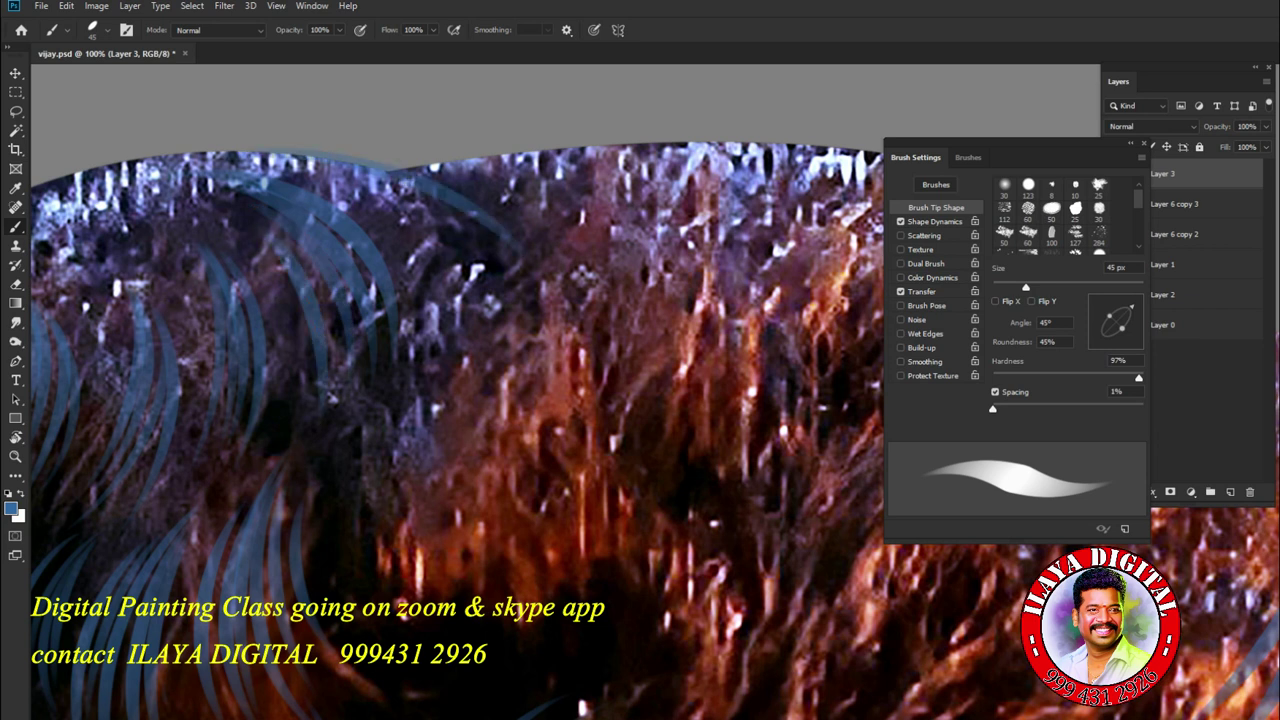
{"action": "mouse_move", "coordinate": [270, 155]}
{"action": "left_mouse_down"}
{"action": "mouse_move", "coordinate": [520, 250]}
{"action": "mouse_move", "coordinate": [520, 320]}
{"action": "left_mouse_up"}
{"action": "left_click_drag", "start_coordinate": [362, 190], "coordinate": [480, 302]}
{"action": "mouse_move", "coordinate": [412, 208]}
{"action": "left_mouse_down"}
{"action": "mouse_move", "coordinate": [505, 355]}
{"action": "mouse_move", "coordinate": [905, 400]}
{"action": "left_mouse_up"}
{"action": "mouse_move", "coordinate": [312, 225]}
{"action": "left_mouse_down"}
{"action": "mouse_move", "coordinate": [524, 255]}
{"action": "mouse_move", "coordinate": [462, 245]}
{"action": "left_mouse_up"}
{"action": "mouse_move", "coordinate": [350, 205]}
{"action": "left_mouse_down"}
{"action": "mouse_move", "coordinate": [600, 280]}
{"action": "mouse_move", "coordinate": [607, 223]}
{"action": "mouse_move", "coordinate": [610, 262]}
{"action": "left_mouse_up"}
{"action": "left_click_drag", "start_coordinate": [560, 170], "coordinate": [756, 248]}
{"action": "mouse_move", "coordinate": [690, 422]}
{"action": "left_mouse_down"}
{"action": "mouse_move", "coordinate": [508, 296]}
{"action": "mouse_move", "coordinate": [540, 312]}
{"action": "left_mouse_up"}
{"action": "mouse_move", "coordinate": [272, 168]}
{"action": "left_mouse_down"}
{"action": "mouse_move", "coordinate": [356, 322]}
{"action": "mouse_move", "coordinate": [56, 297]}
{"action": "left_mouse_up"}
- Paint a dense tuft of curved blue strands below the hump, beside the orange-brown hair
{"action": "left_click_drag", "start_coordinate": [280, 302], "coordinate": [290, 512]}
{"action": "mouse_move", "coordinate": [272, 354]}
{"action": "left_mouse_down"}
{"action": "mouse_move", "coordinate": [370, 550]}
{"action": "mouse_move", "coordinate": [366, 528]}
{"action": "left_mouse_up"}
{"action": "mouse_move", "coordinate": [312, 312]}
{"action": "left_mouse_down"}
{"action": "mouse_move", "coordinate": [358, 514]}
{"action": "mouse_move", "coordinate": [384, 526]}
{"action": "left_mouse_up"}
{"action": "left_click_drag", "start_coordinate": [348, 360], "coordinate": [380, 500]}
{"action": "left_click_drag", "start_coordinate": [364, 318], "coordinate": [414, 520]}
{"action": "left_click_drag", "start_coordinate": [360, 270], "coordinate": [382, 470]}
{"action": "left_click_drag", "start_coordinate": [266, 328], "coordinate": [322, 540]}
{"action": "mouse_move", "coordinate": [480, 480]}
{"action": "left_mouse_down"}
{"action": "mouse_move", "coordinate": [408, 480]}
{"action": "mouse_move", "coordinate": [380, 540]}
{"action": "left_mouse_up"}
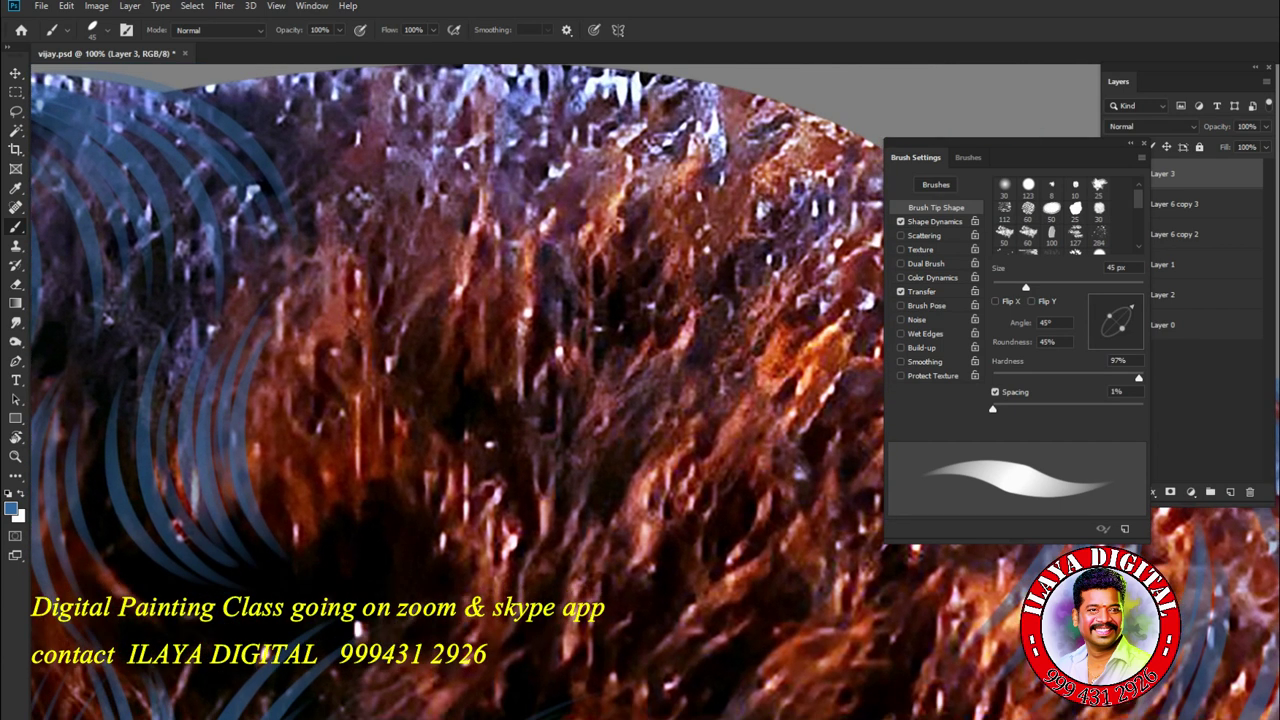
- Paint another tuft of curved blue strands over the orange-brown hair above the dark gap
{"action": "left_click_drag", "start_coordinate": [348, 280], "coordinate": [378, 494]}
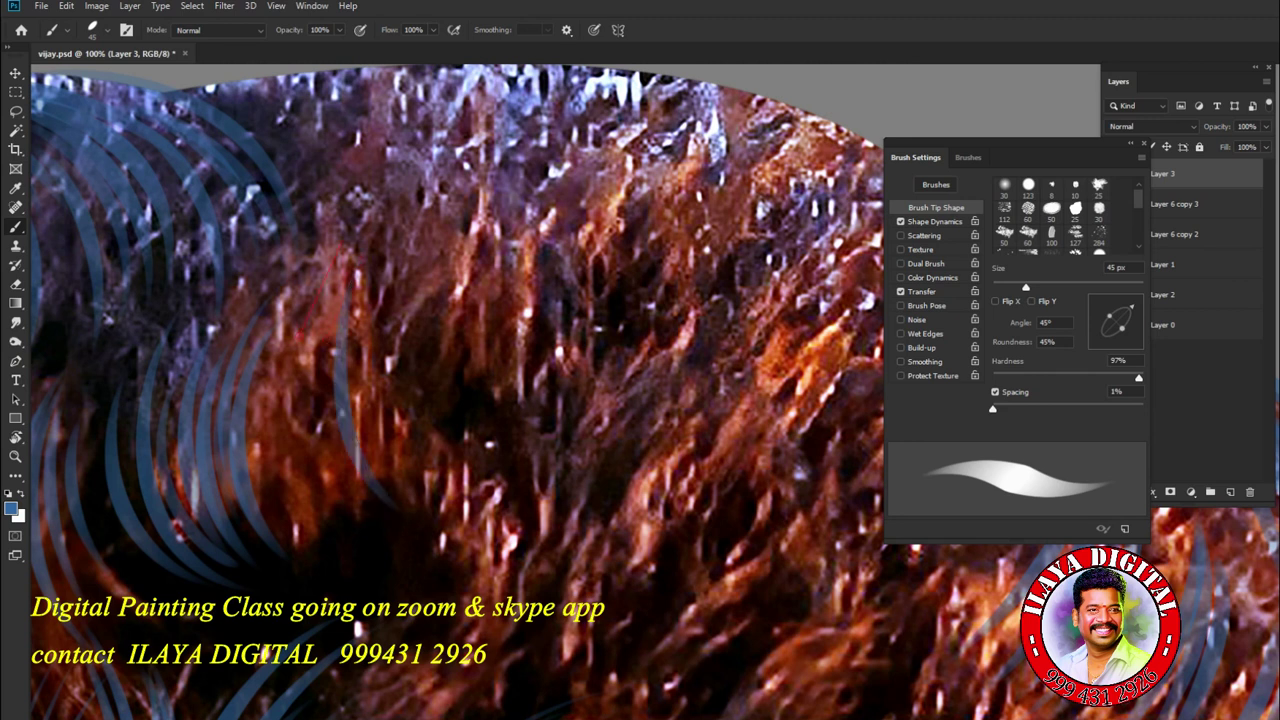
{"action": "left_click_drag", "start_coordinate": [308, 286], "coordinate": [366, 508]}
{"action": "left_click_drag", "start_coordinate": [318, 336], "coordinate": [352, 478]}
{"action": "left_click_drag", "start_coordinate": [362, 354], "coordinate": [392, 470]}
{"action": "left_click_drag", "start_coordinate": [362, 294], "coordinate": [418, 510]}
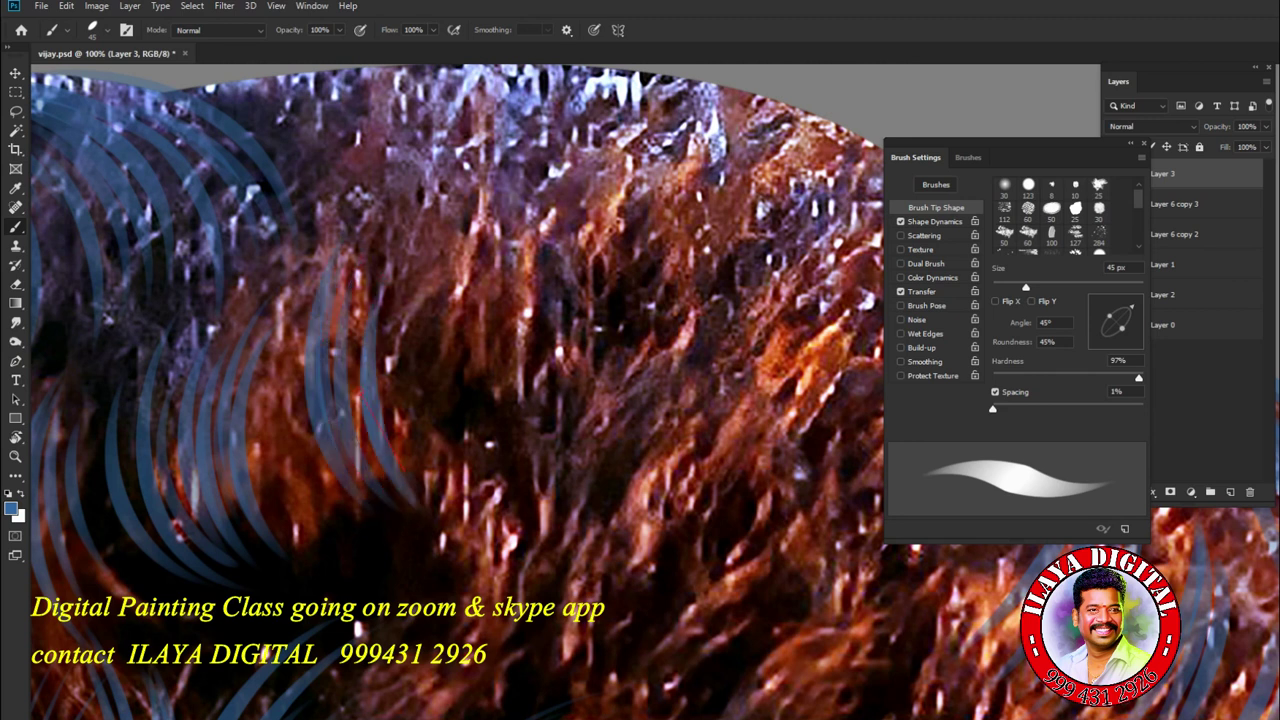
{"action": "left_click_drag", "start_coordinate": [380, 270], "coordinate": [412, 516]}
{"action": "left_click_drag", "start_coordinate": [398, 338], "coordinate": [414, 454]}
{"action": "left_click_drag", "start_coordinate": [404, 284], "coordinate": [434, 506]}
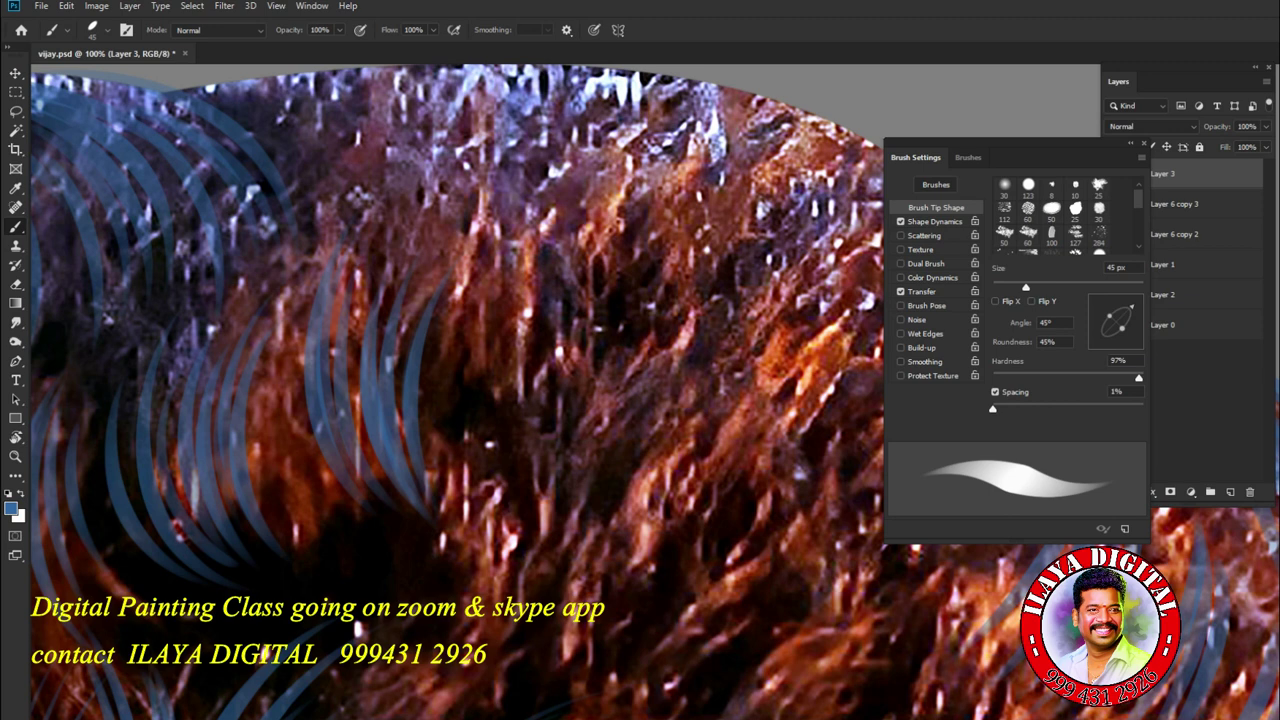
- Paint a tuft of curved blue strands beside the dark gap in the hair, and undo the stray strand toward the outer contour
{"action": "left_click_drag", "start_coordinate": [309, 266], "coordinate": [350, 512]}
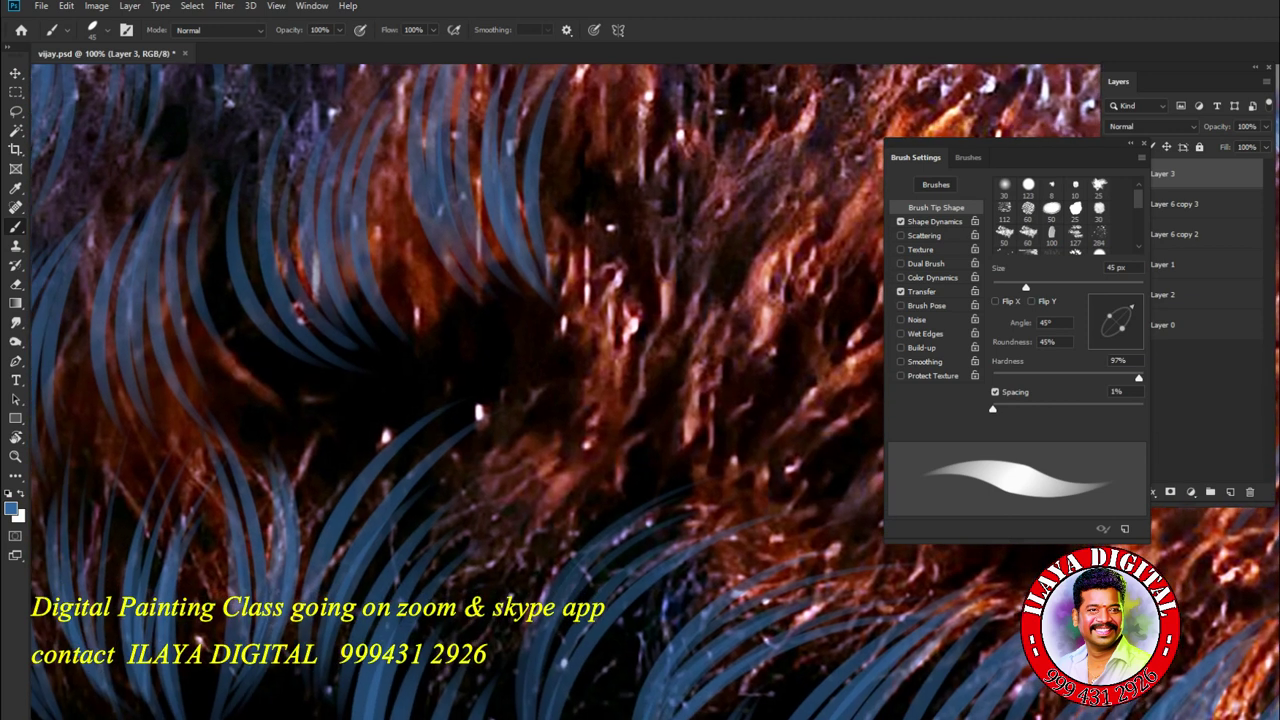
{"action": "key", "text": "r"}
{"action": "mouse_move", "coordinate": [820, 300]}
{"action": "left_mouse_down"}
{"action": "mouse_move", "coordinate": [840, 420]}
{"action": "mouse_move", "coordinate": [780, 520]}
{"action": "mouse_move", "coordinate": [700, 560]}
{"action": "left_mouse_up"}
{"action": "left_click_drag", "start_coordinate": [640, 400], "coordinate": [350, 380]}
{"action": "key", "text": "b"}
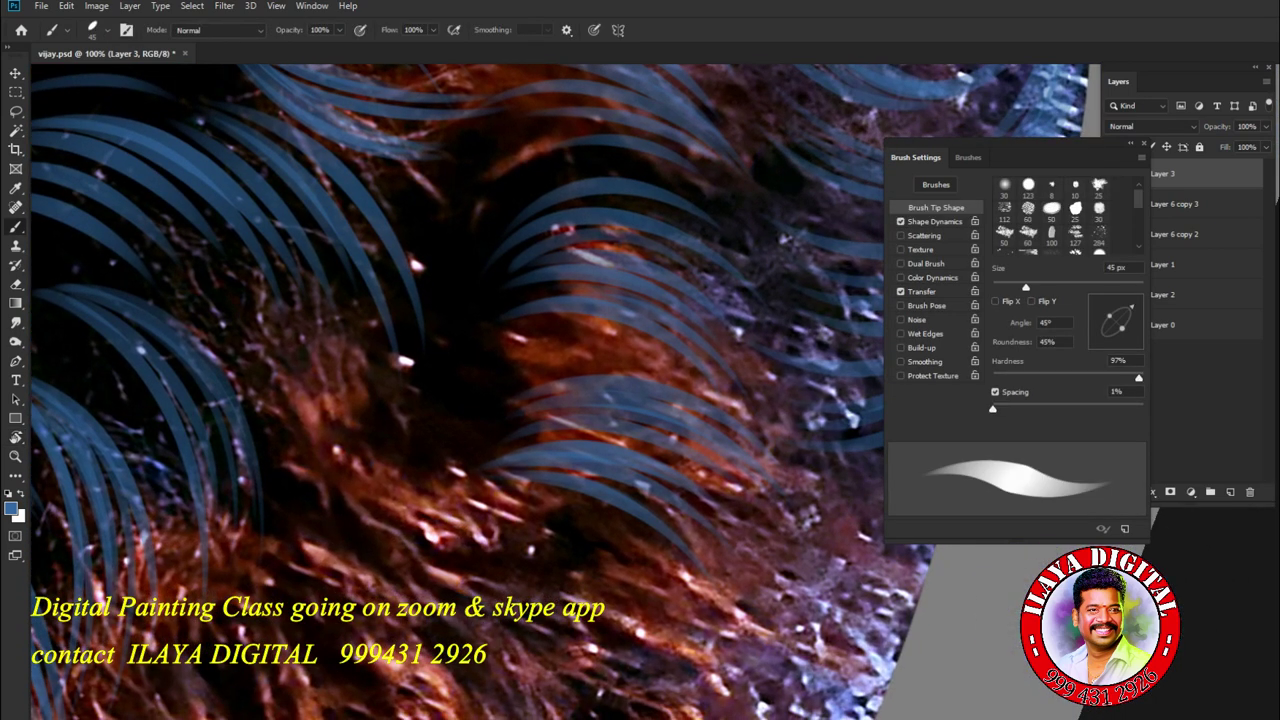
{"action": "left_click_drag", "start_coordinate": [328, 415], "coordinate": [436, 542]}
{"action": "left_click_drag", "start_coordinate": [346, 392], "coordinate": [440, 486]}
{"action": "left_click_drag", "start_coordinate": [390, 410], "coordinate": [492, 488]}
{"action": "left_click_drag", "start_coordinate": [344, 418], "coordinate": [488, 542]}
{"action": "mouse_move", "coordinate": [382, 376]}
{"action": "left_mouse_down"}
{"action": "mouse_move", "coordinate": [534, 514]}
{"action": "mouse_move", "coordinate": [395, 300]}
{"action": "left_mouse_up"}
{"action": "left_click_drag", "start_coordinate": [510, 338], "coordinate": [735, 600]}
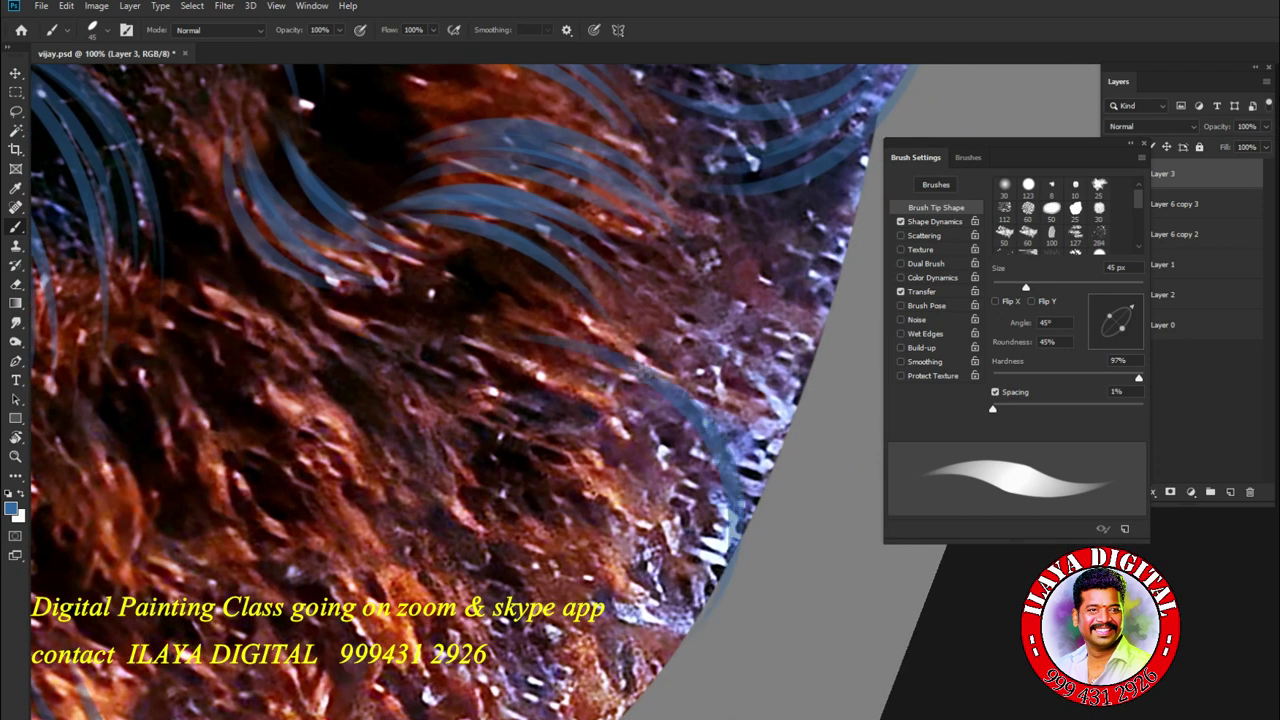
{"action": "key", "text": "ctrl+z"}
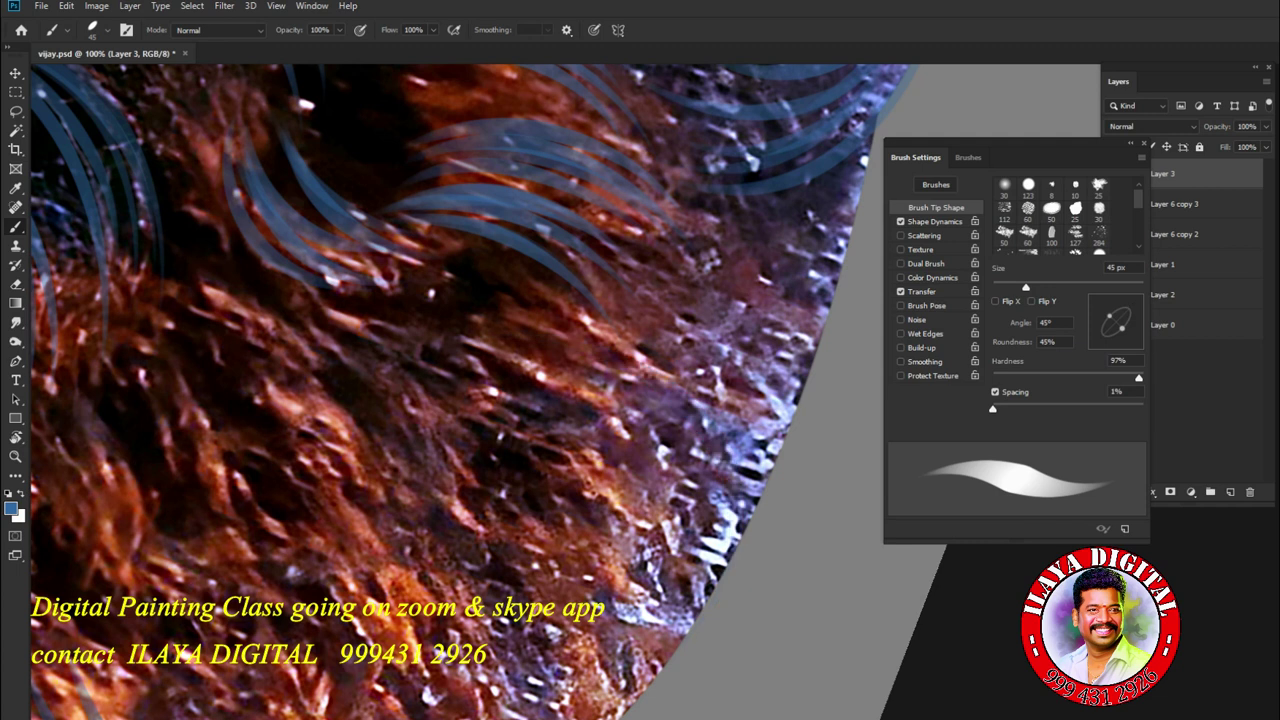
- Paint a tuft of curved blue strands over the brown hair just outward from the tuft beside the dark gap
{"action": "left_click_drag", "start_coordinate": [450, 300], "coordinate": [450, 560]}
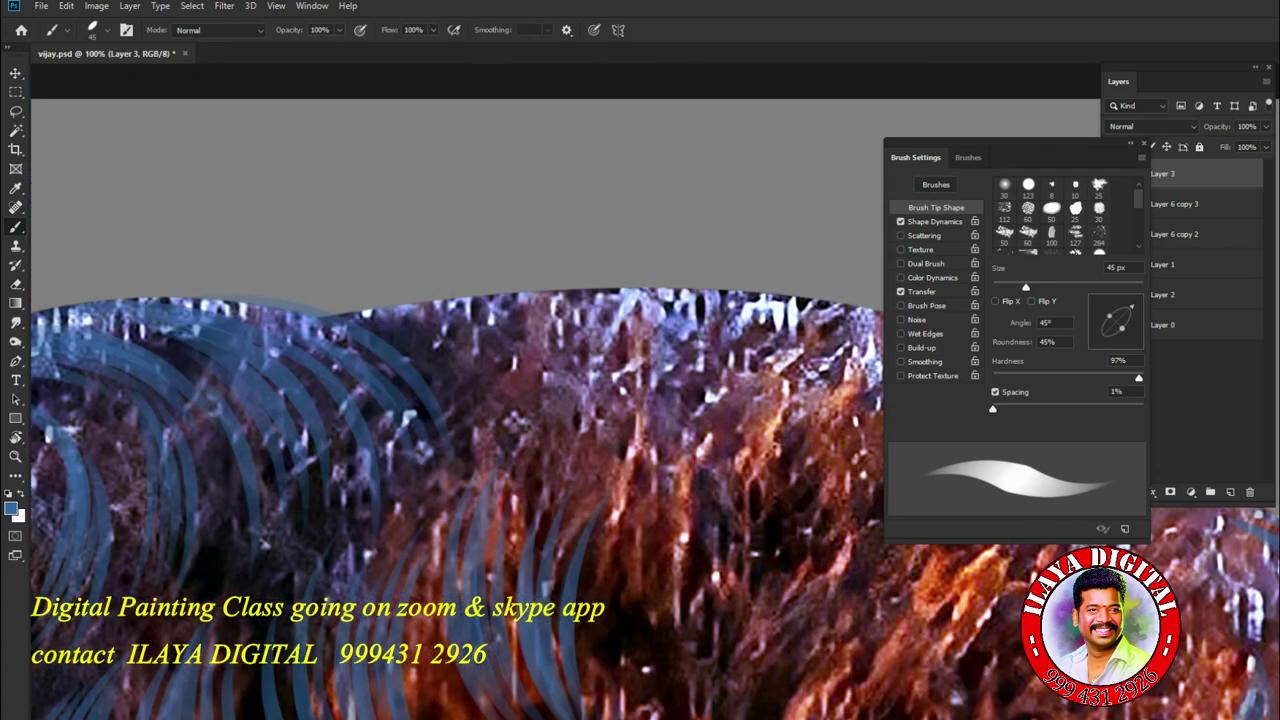
{"action": "scroll", "coordinate": [450, 400], "scroll_direction": "down", "scroll_amount": 5}
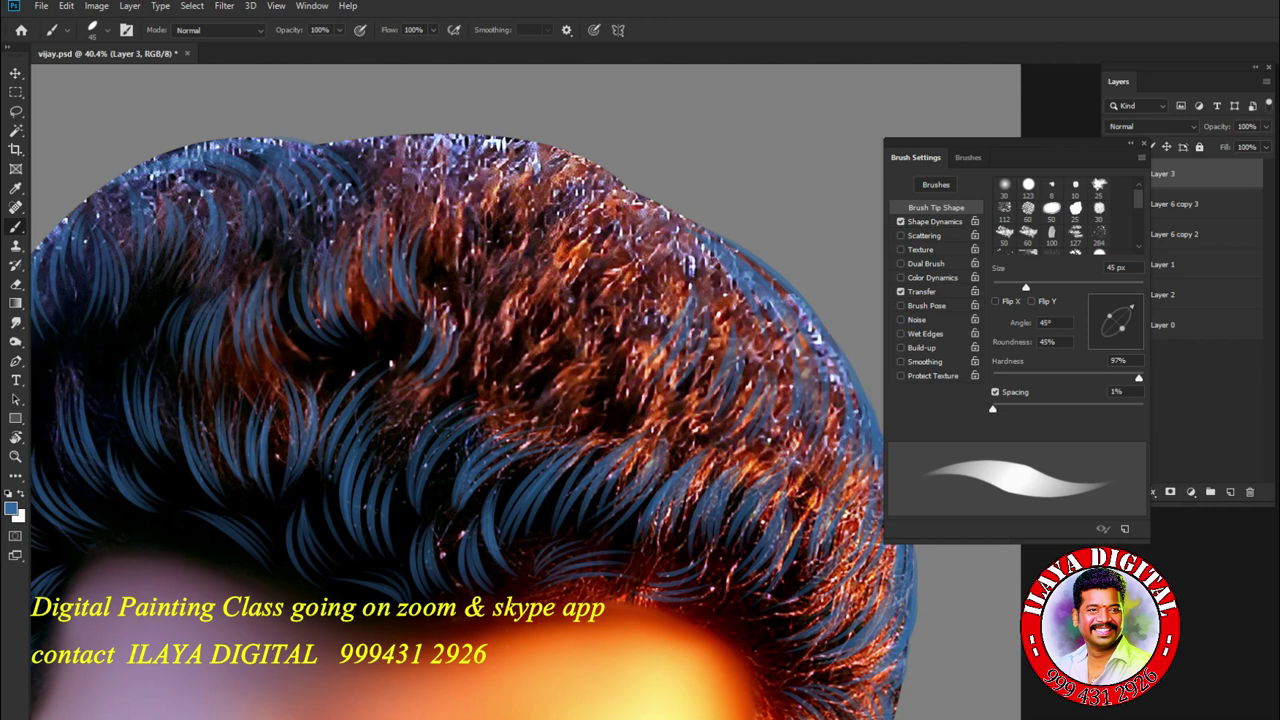
{"action": "scroll", "coordinate": [450, 350], "scroll_direction": "up", "scroll_amount": 5}
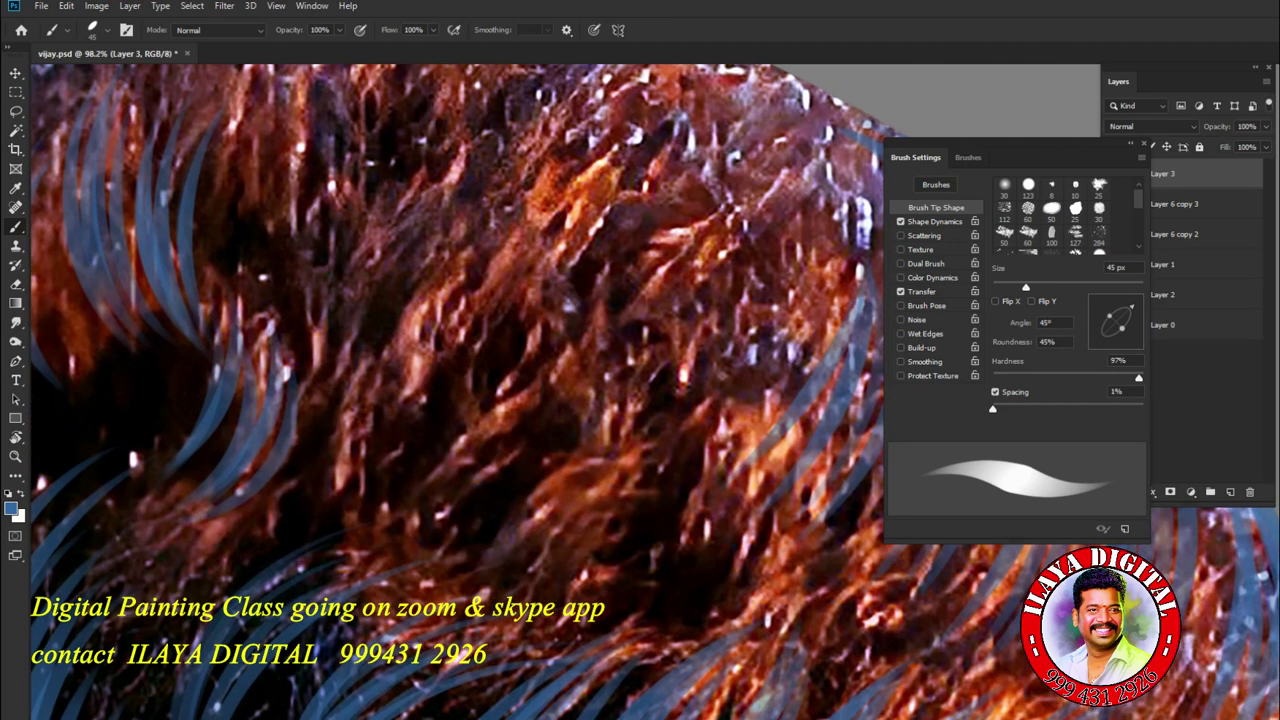
{"action": "key", "text": "r"}
{"action": "left_click_drag", "start_coordinate": [640, 390], "coordinate": [680, 420]}
{"action": "key", "text": "b"}
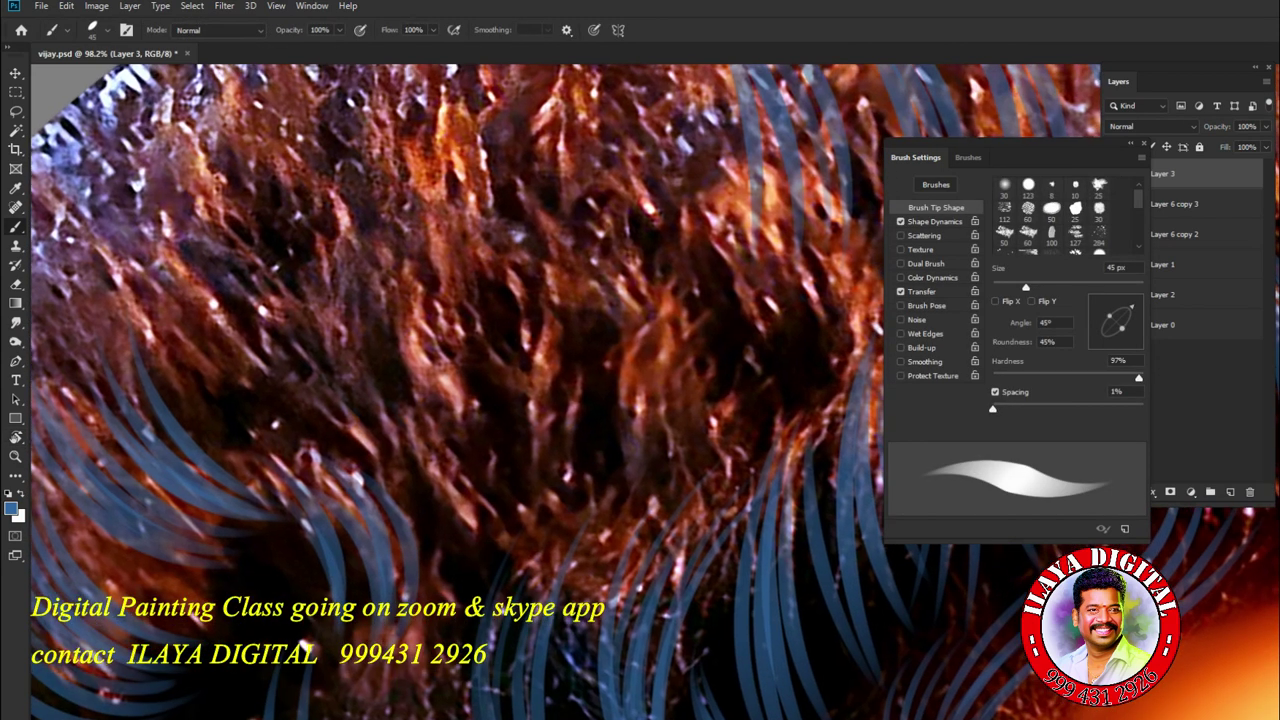
{"action": "left_click_drag", "start_coordinate": [400, 255], "coordinate": [500, 452]}
{"action": "mouse_move", "coordinate": [398, 268]}
{"action": "left_mouse_down"}
{"action": "mouse_move", "coordinate": [502, 485]}
{"action": "mouse_move", "coordinate": [492, 482]}
{"action": "left_mouse_up"}
{"action": "mouse_move", "coordinate": [385, 302]}
{"action": "left_mouse_down"}
{"action": "mouse_move", "coordinate": [445, 495]}
{"action": "mouse_move", "coordinate": [425, 520]}
{"action": "left_mouse_up"}
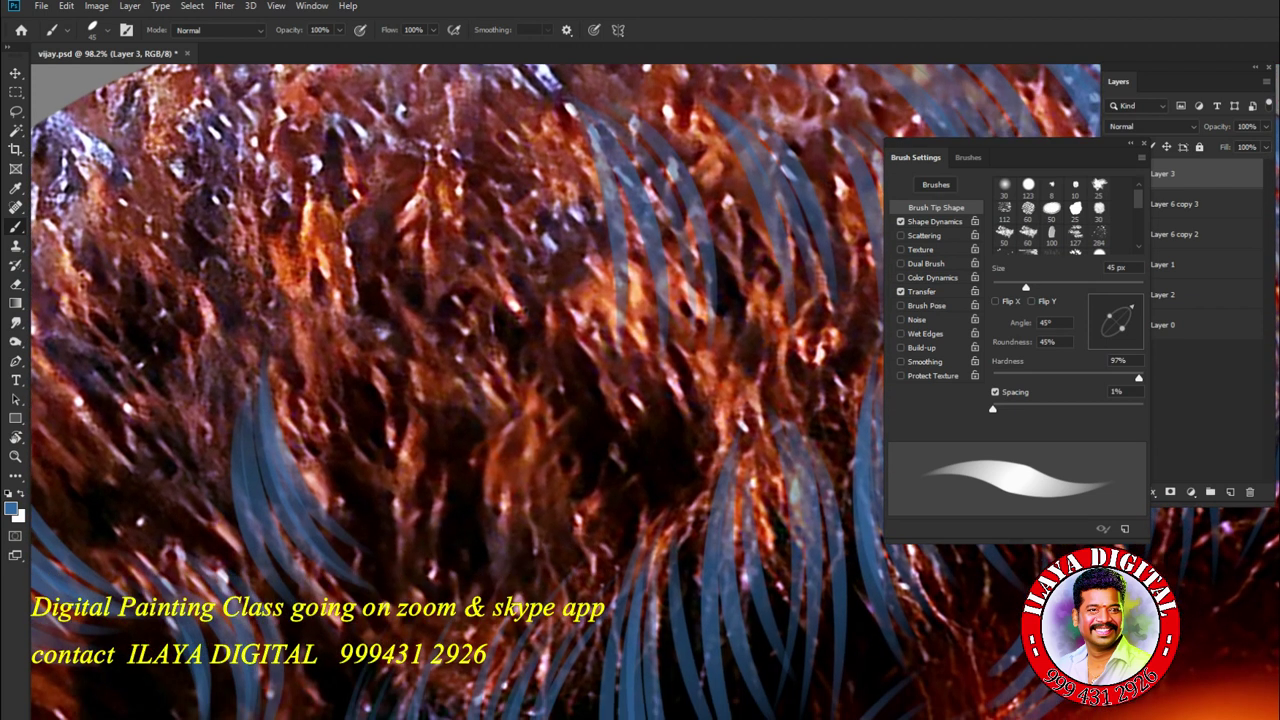
- Paint a tuft of long curved blue strands over the orange-brown crown hair, directly above the last tuft
{"action": "left_click_drag", "start_coordinate": [340, 140], "coordinate": [380, 425]}
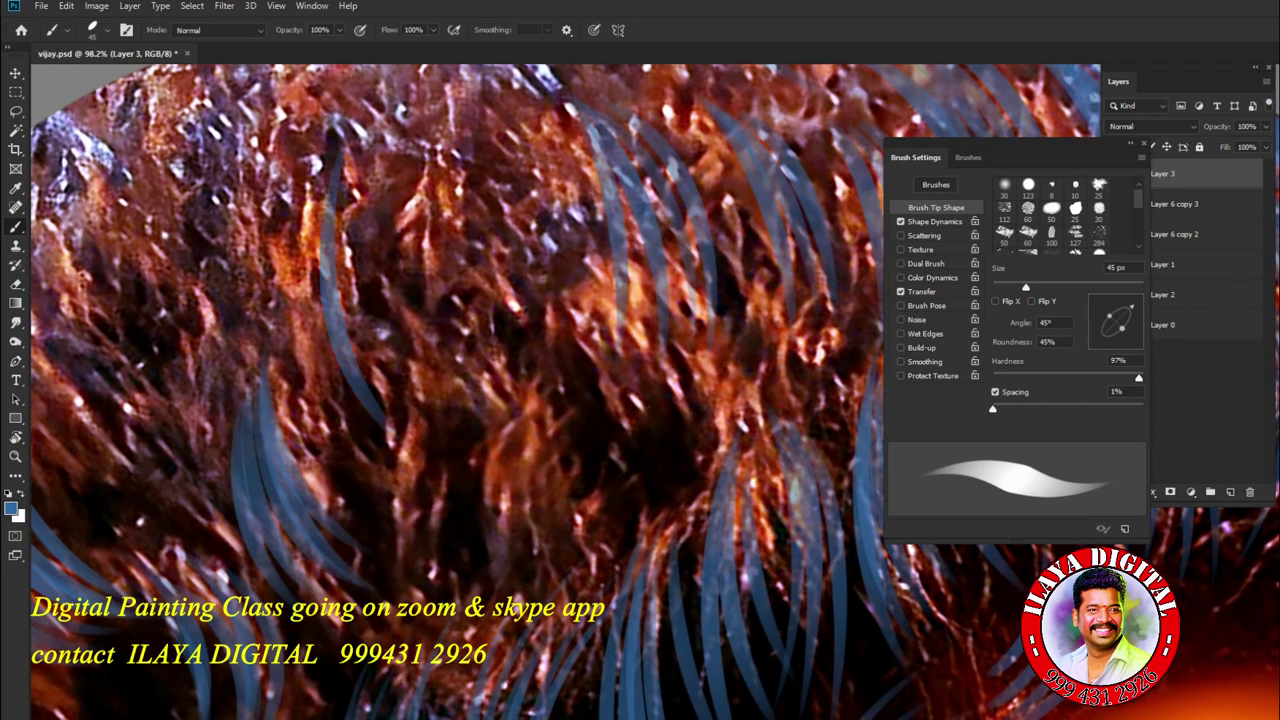
{"action": "left_click_drag", "start_coordinate": [292, 200], "coordinate": [345, 465]}
{"action": "left_click_drag", "start_coordinate": [304, 242], "coordinate": [362, 430]}
{"action": "left_click_drag", "start_coordinate": [340, 185], "coordinate": [395, 380]}
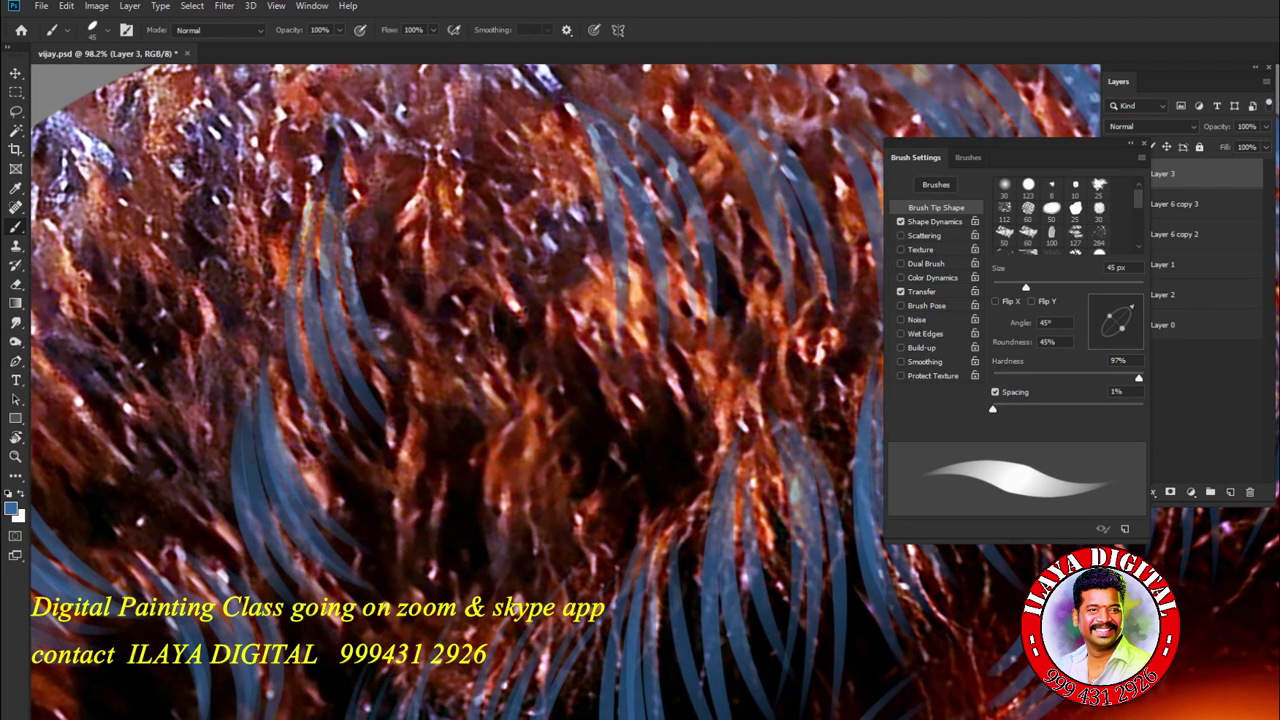
{"action": "left_click_drag", "start_coordinate": [355, 212], "coordinate": [415, 360]}
- Paint a neighbouring tuft of curved blue strands across the crown, filling toward the existing tufts near the outer contour
{"action": "mouse_move", "coordinate": [455, 155]}
{"action": "left_mouse_down"}
{"action": "mouse_move", "coordinate": [530, 372]}
{"action": "mouse_move", "coordinate": [458, 345]}
{"action": "left_mouse_up"}
{"action": "left_click_drag", "start_coordinate": [442, 225], "coordinate": [494, 412]}
{"action": "left_click_drag", "start_coordinate": [450, 292], "coordinate": [518, 418]}
{"action": "mouse_move", "coordinate": [470, 158]}
{"action": "left_mouse_down"}
{"action": "mouse_move", "coordinate": [566, 372]}
{"action": "mouse_move", "coordinate": [580, 368]}
{"action": "left_mouse_up"}
{"action": "left_click_drag", "start_coordinate": [536, 172], "coordinate": [580, 286]}
- Paint a short tuft of curved blue strands in the dark area below the two crown tufts
{"action": "scroll", "coordinate": [580, 300], "scroll_direction": "down", "scroll_amount": 3}
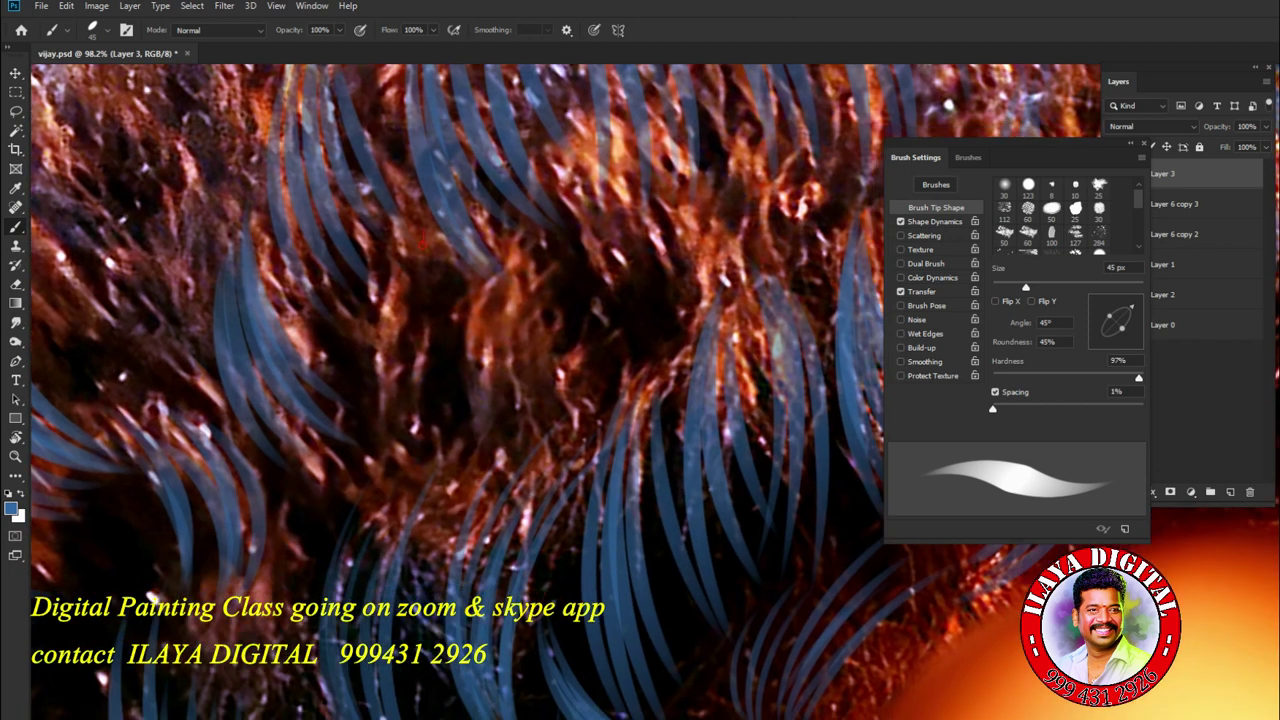
{"action": "left_click_drag", "start_coordinate": [422, 252], "coordinate": [510, 400]}
{"action": "mouse_move", "coordinate": [410, 274]}
{"action": "left_mouse_down"}
{"action": "mouse_move", "coordinate": [475, 414]}
{"action": "mouse_move", "coordinate": [470, 392]}
{"action": "left_mouse_up"}
{"action": "mouse_move", "coordinate": [400, 298]}
{"action": "left_mouse_down"}
{"action": "mouse_move", "coordinate": [438, 436]}
{"action": "mouse_move", "coordinate": [474, 442]}
{"action": "left_mouse_up"}
{"action": "left_click_drag", "start_coordinate": [400, 330], "coordinate": [438, 398]}
- Paint curved blue strands over the orange-brown patch beside the short tuft, reaching toward the front tufts
{"action": "mouse_move", "coordinate": [536, 266]}
{"action": "left_mouse_down"}
{"action": "mouse_move", "coordinate": [578, 388]}
{"action": "mouse_move", "coordinate": [616, 376]}
{"action": "left_mouse_up"}
{"action": "mouse_move", "coordinate": [548, 242]}
{"action": "left_mouse_down"}
{"action": "mouse_move", "coordinate": [640, 328]}
{"action": "mouse_move", "coordinate": [644, 370]}
{"action": "left_mouse_up"}
{"action": "left_click_drag", "start_coordinate": [520, 270], "coordinate": [554, 436]}
{"action": "left_click_drag", "start_coordinate": [640, 234], "coordinate": [680, 374]}
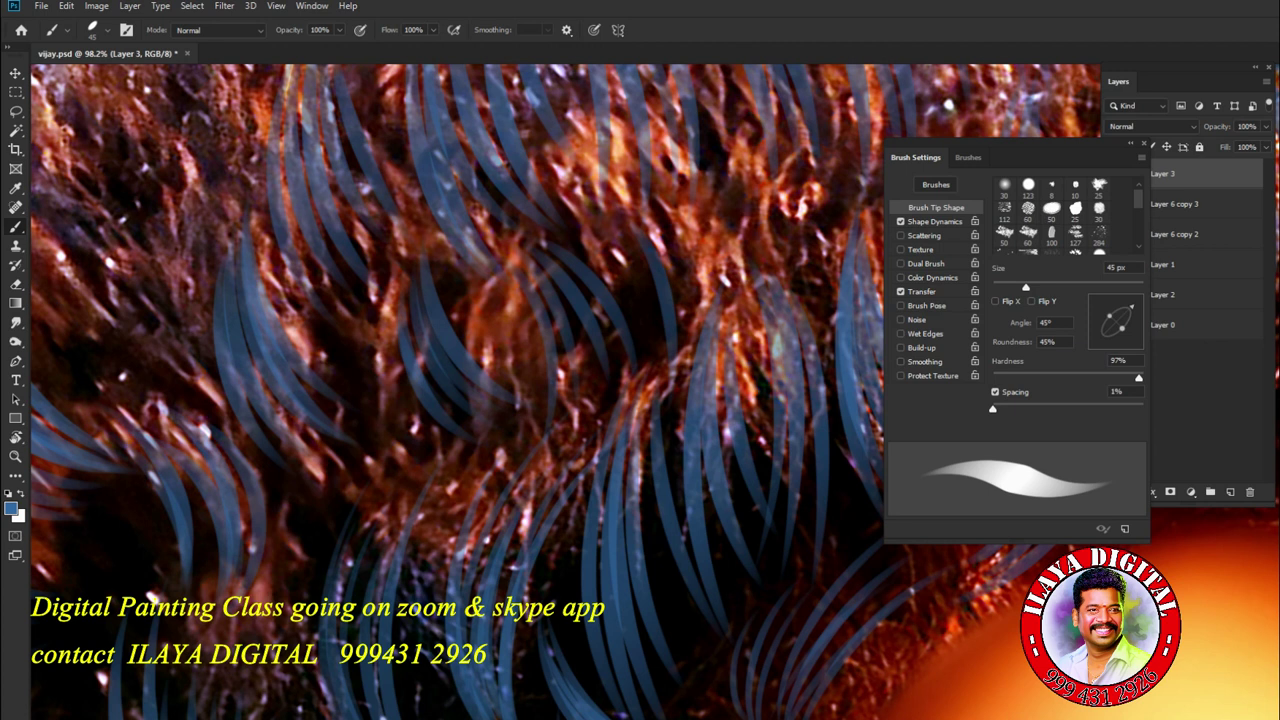
- Add curved blue strands in the gaps between the front tufts above the forehead
{"action": "left_click_drag", "start_coordinate": [700, 264], "coordinate": [672, 570]}
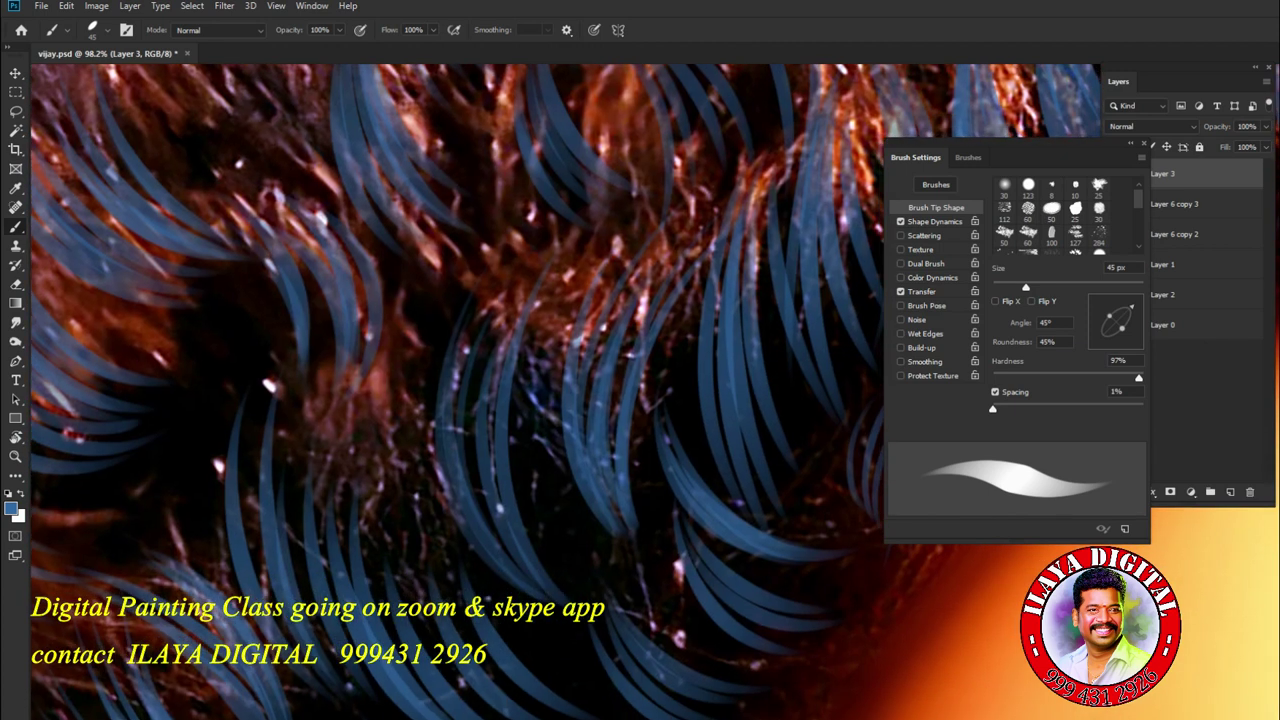
{"action": "mouse_move", "coordinate": [480, 115]}
{"action": "left_mouse_down"}
{"action": "mouse_move", "coordinate": [410, 210]}
{"action": "mouse_move", "coordinate": [530, 245]}
{"action": "mouse_move", "coordinate": [620, 570]}
{"action": "left_mouse_up"}
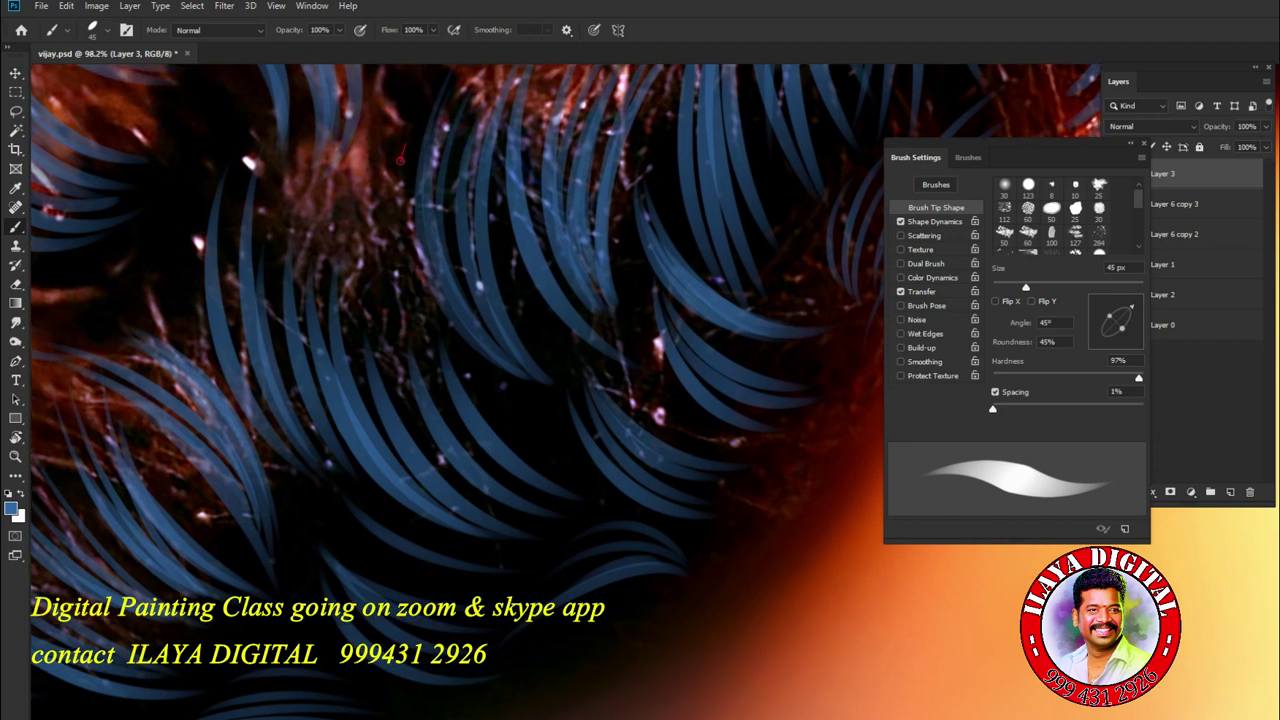
{"action": "left_click_drag", "start_coordinate": [398, 190], "coordinate": [562, 420]}
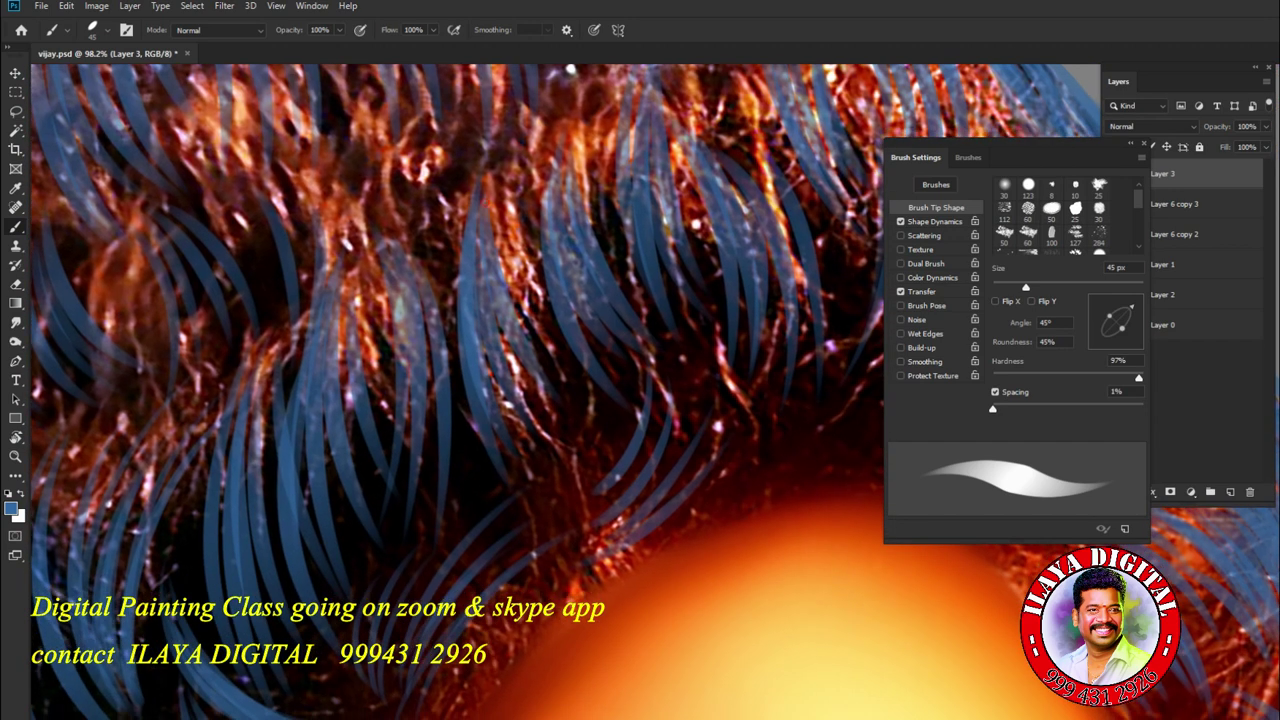
{"action": "left_click_drag", "start_coordinate": [520, 290], "coordinate": [458, 495]}
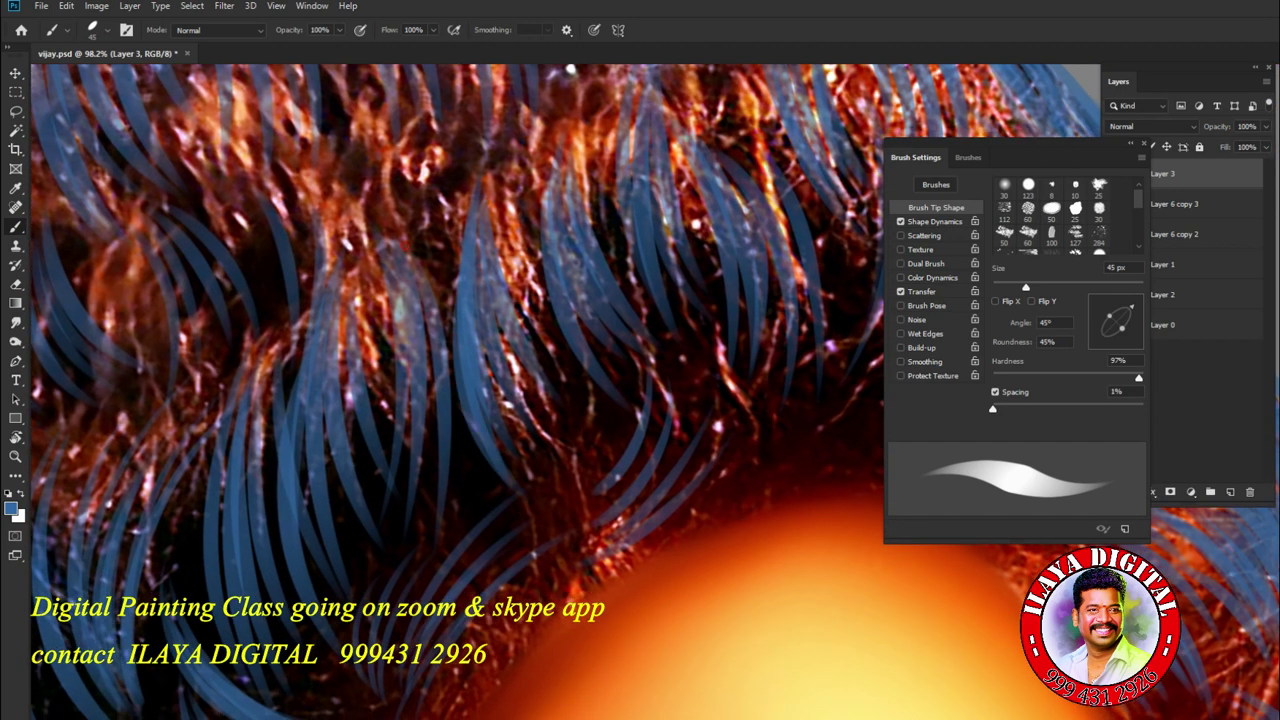
{"action": "left_click_drag", "start_coordinate": [612, 196], "coordinate": [530, 455]}
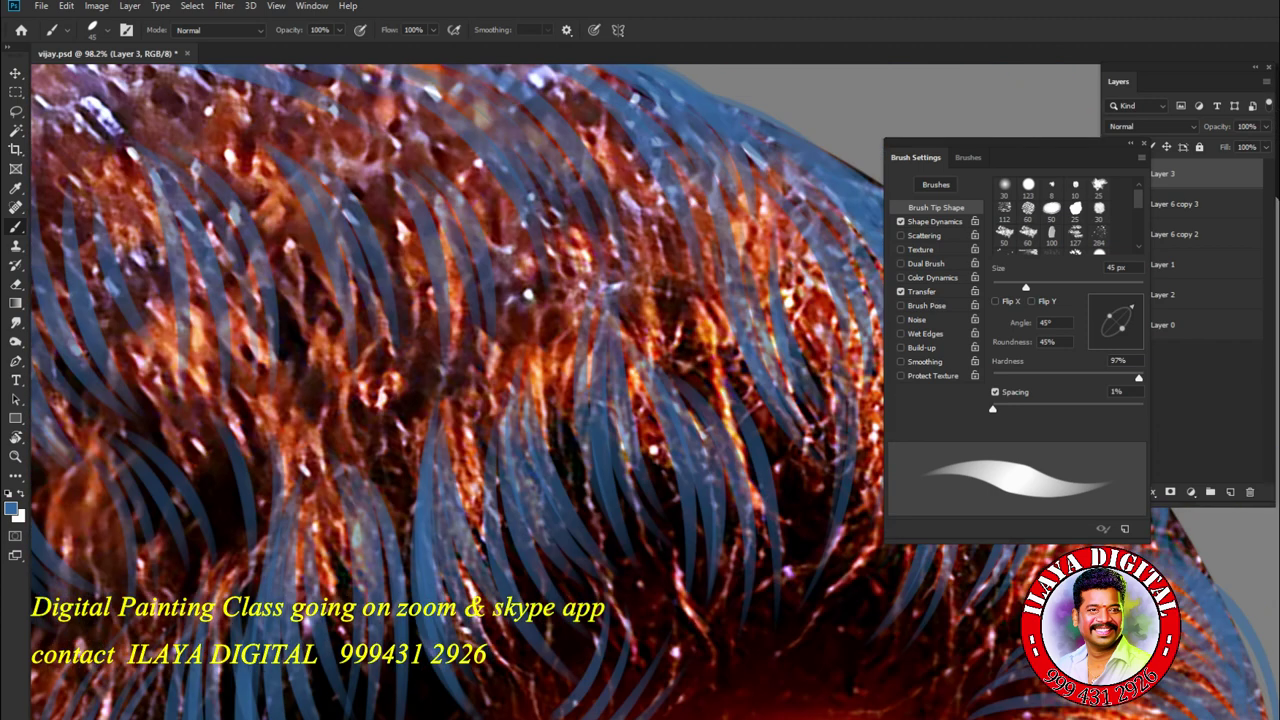
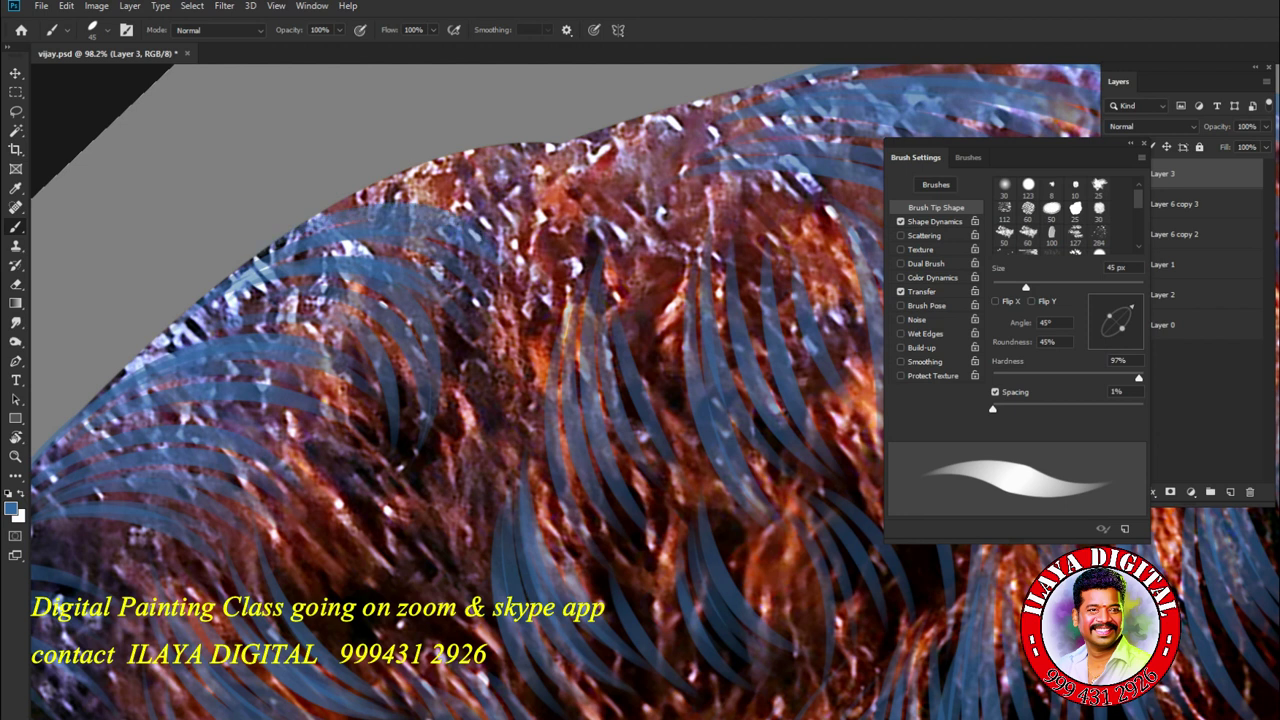
- Paint blue strands along the dip in the hair's top contour and down over the brown hair below it
{"action": "left_click_drag", "start_coordinate": [392, 178], "coordinate": [580, 150]}
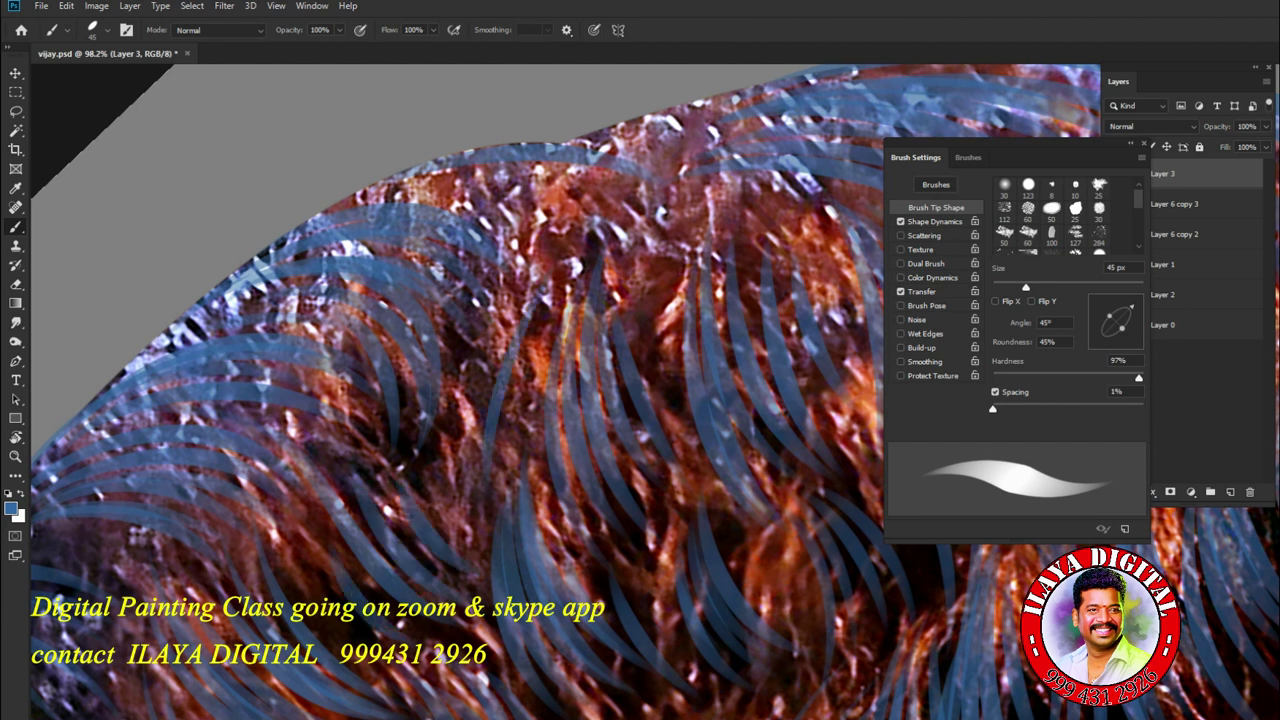
{"action": "left_click_drag", "start_coordinate": [548, 296], "coordinate": [516, 470]}
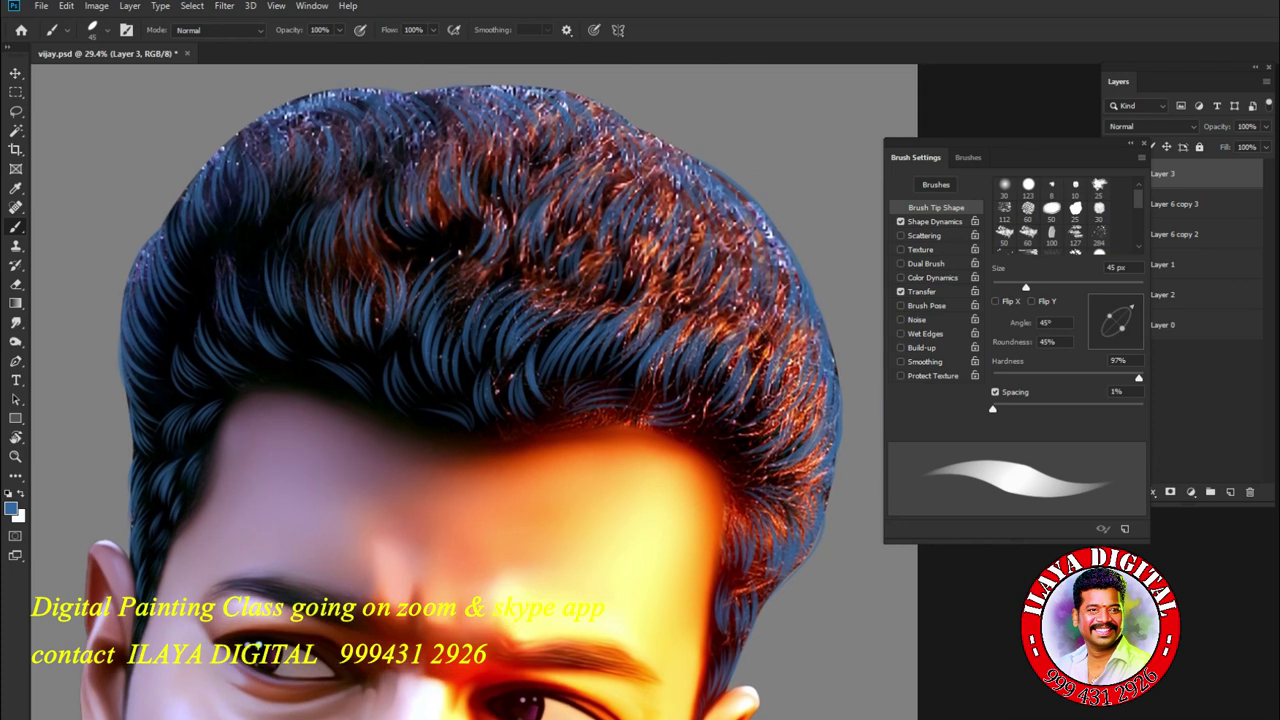
- Close the brush settings and show Layer 6 copy 3 beneath the painted blue strands
{"action": "key", "text": "F5"}
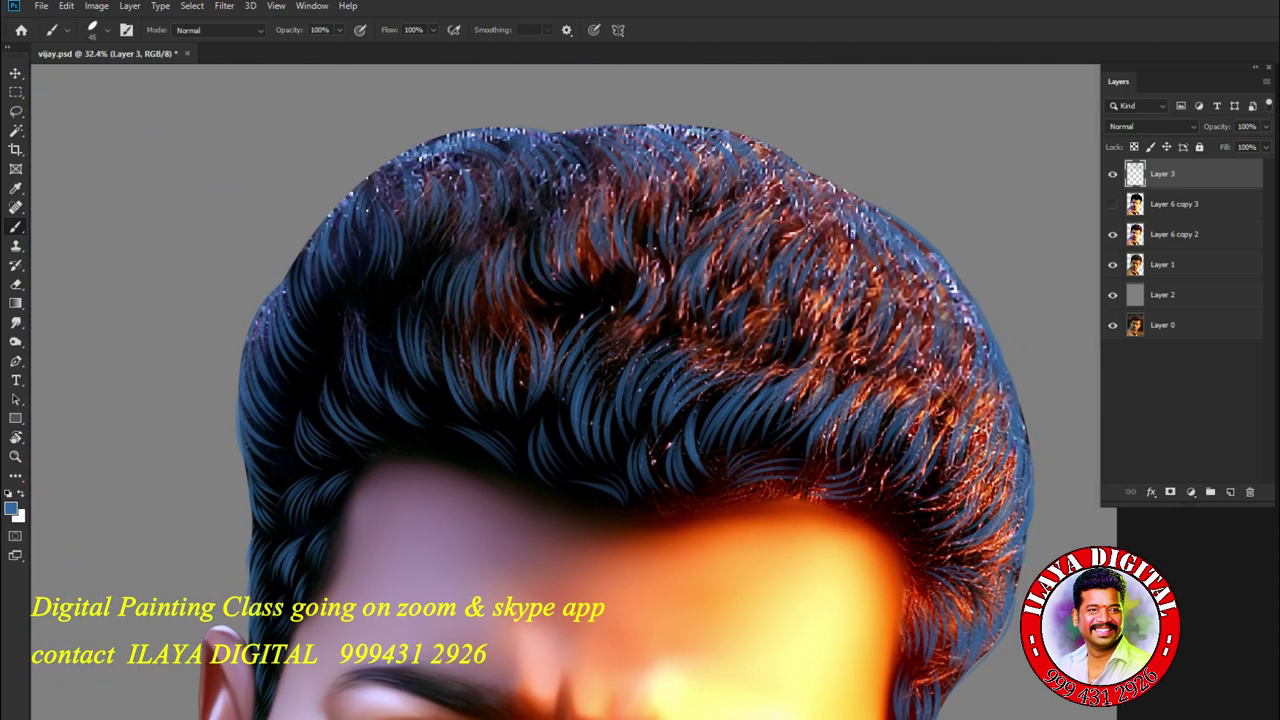
{"action": "left_click", "coordinate": [1112, 204]}
{"action": "scroll", "coordinate": [640, 390], "scroll_direction": "down", "scroll_amount": 3}
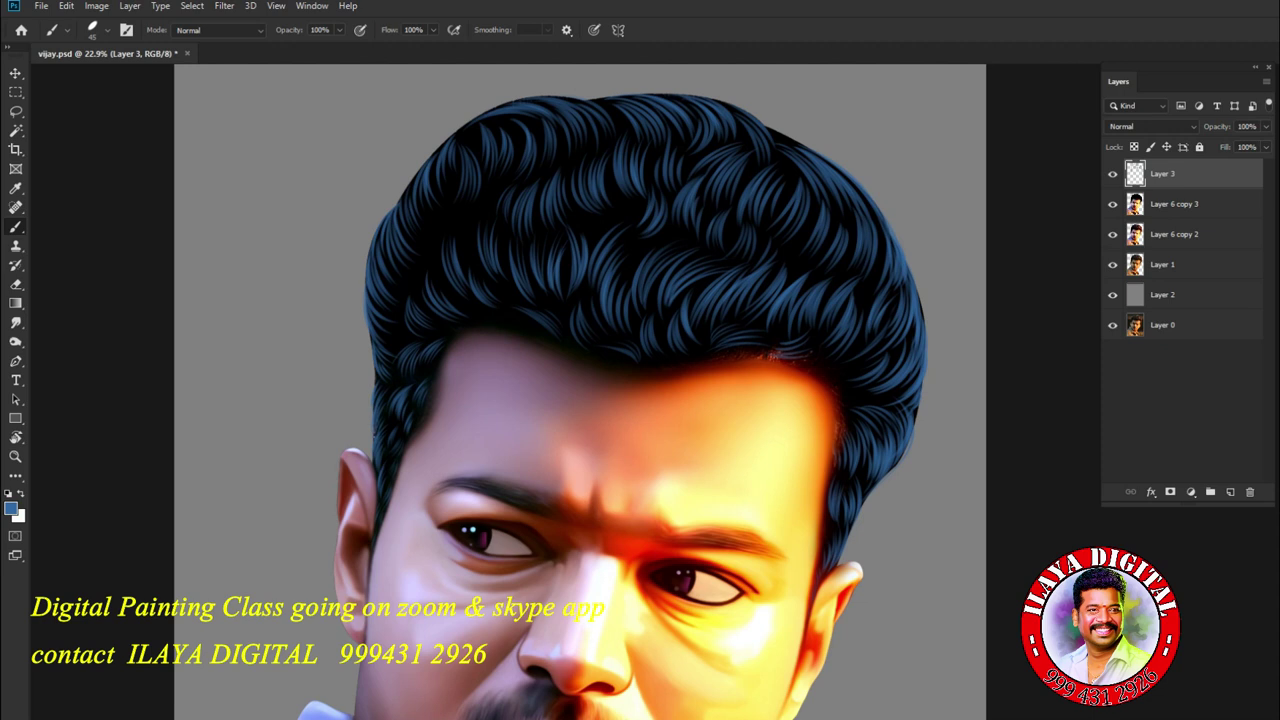
- Make Layer 6 copy 3 the active layer and hide Layer 3 to expose the forehead hairline
{"action": "scroll", "coordinate": [770, 467], "scroll_direction": "up", "scroll_amount": 4}
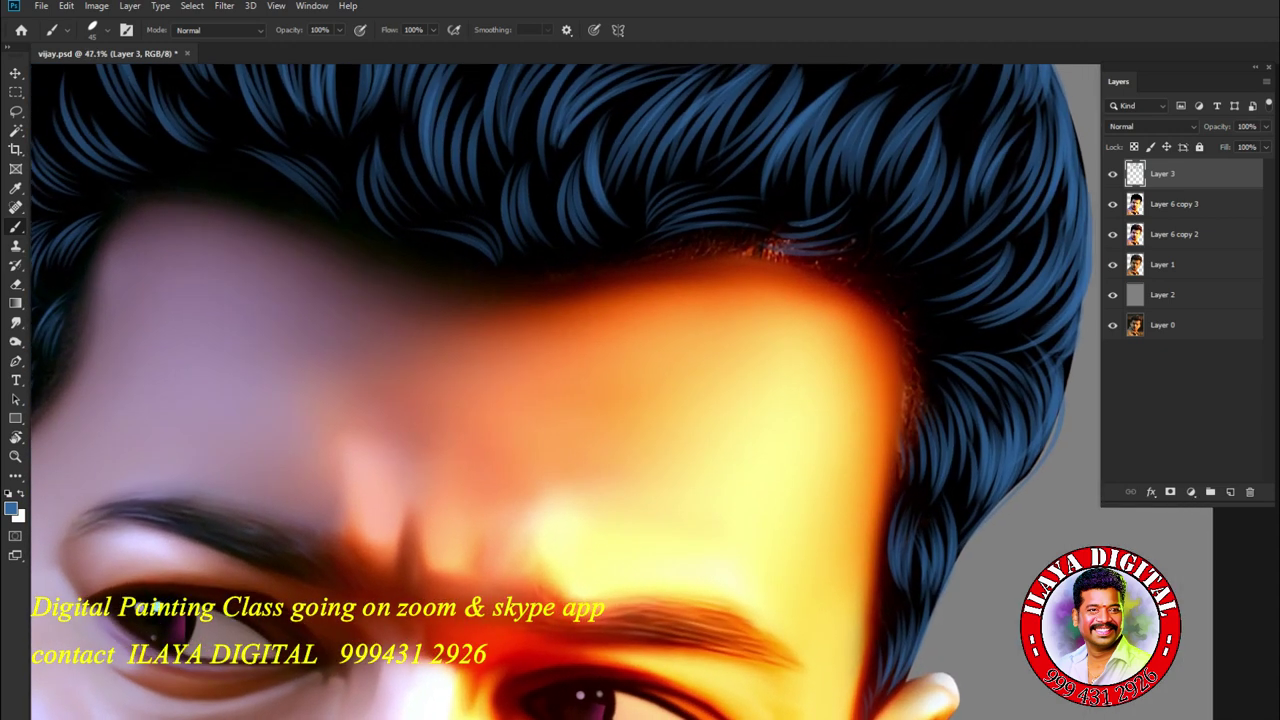
{"action": "left_click", "coordinate": [1175, 204]}
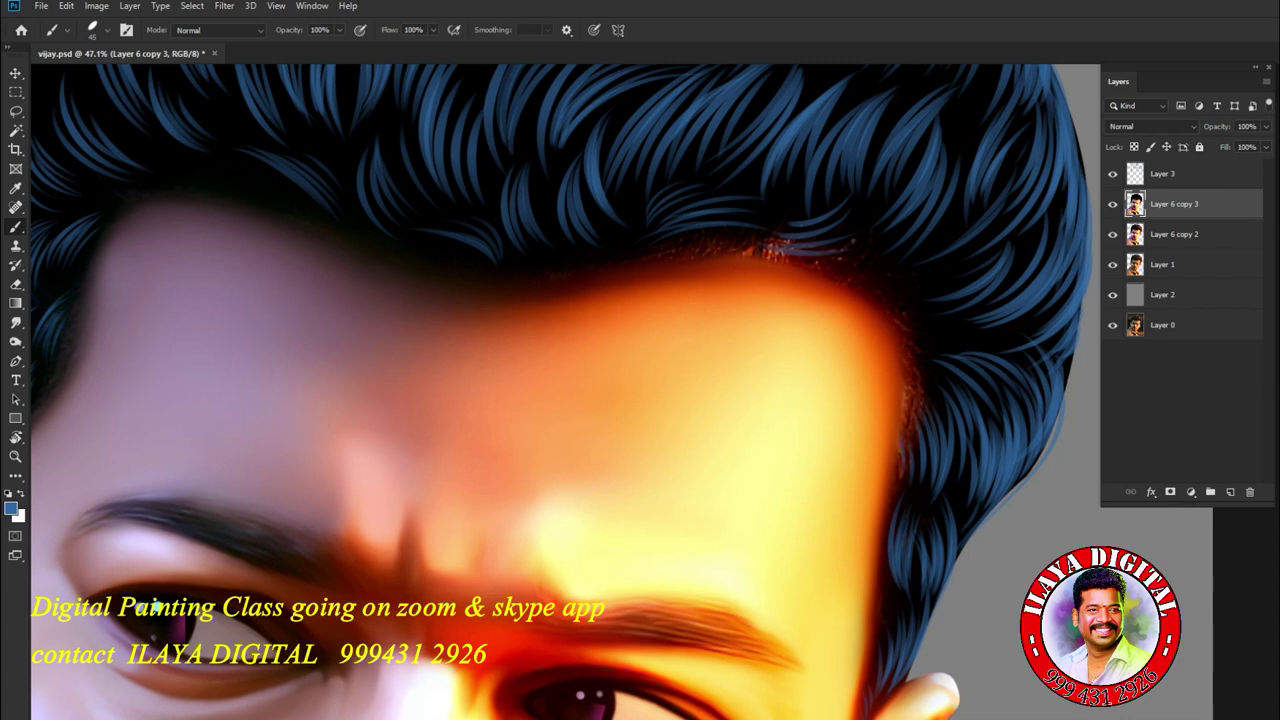
{"action": "scroll", "coordinate": [747, 383], "scroll_direction": "up", "scroll_amount": 2}
{"action": "left_click", "coordinate": [1112, 174]}
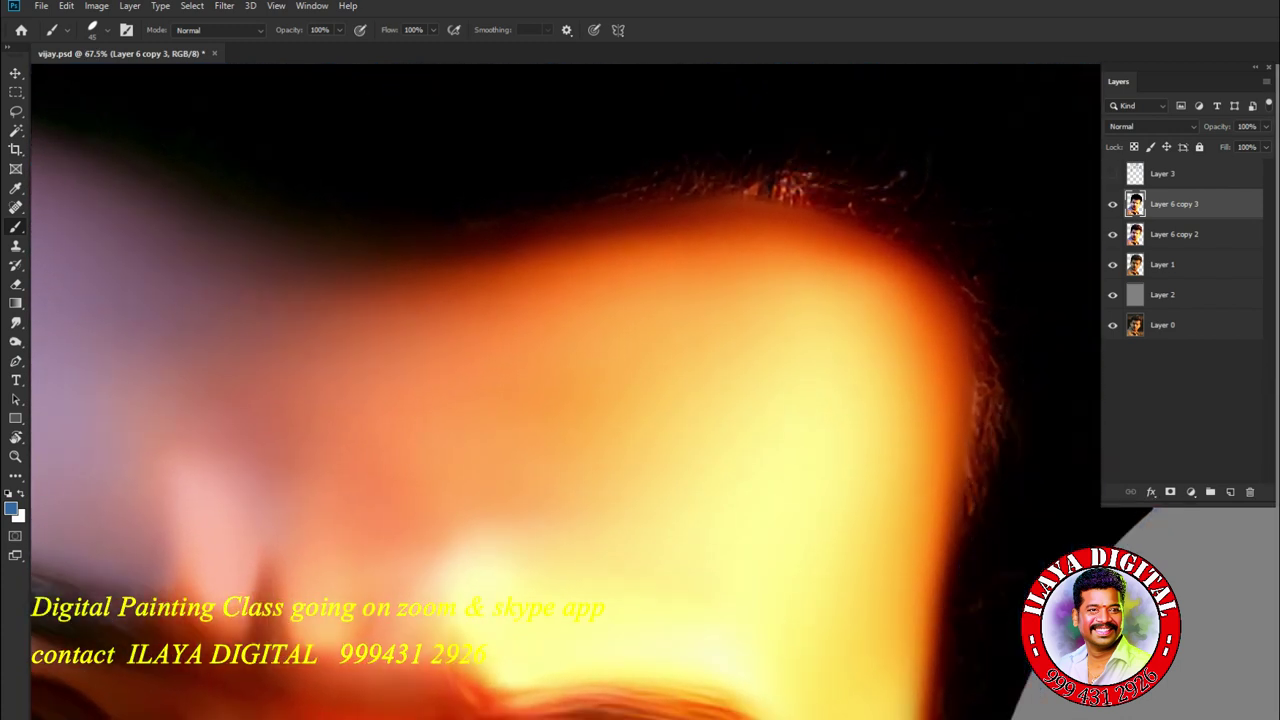
- Smudge the stray orange hairs into the black along the hairline above the bright forehead and down its temple at 80% strength
{"action": "key", "text": "r"}
{"action": "key", "text": "bracketleft"}
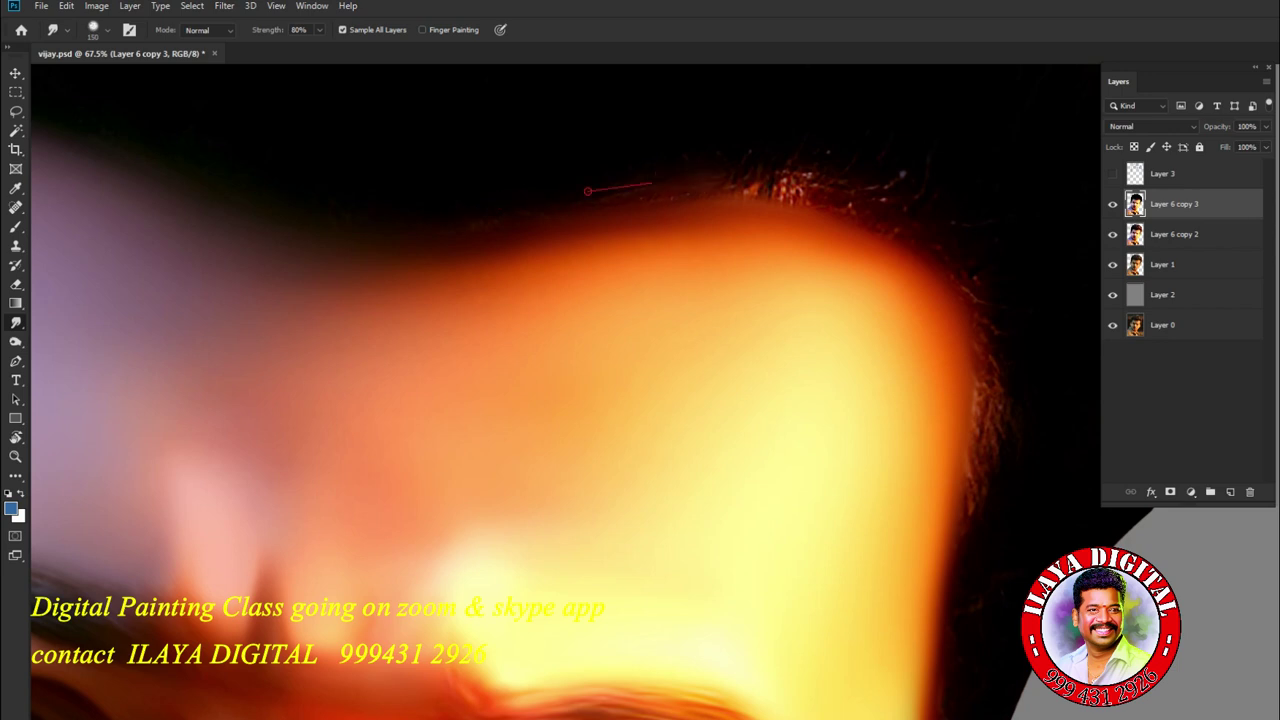
{"action": "mouse_move", "coordinate": [817, 170]}
{"action": "left_mouse_down"}
{"action": "mouse_move", "coordinate": [768, 167]}
{"action": "mouse_move", "coordinate": [864, 196]}
{"action": "left_mouse_up"}
{"action": "left_click_drag", "start_coordinate": [814, 158], "coordinate": [934, 207]}
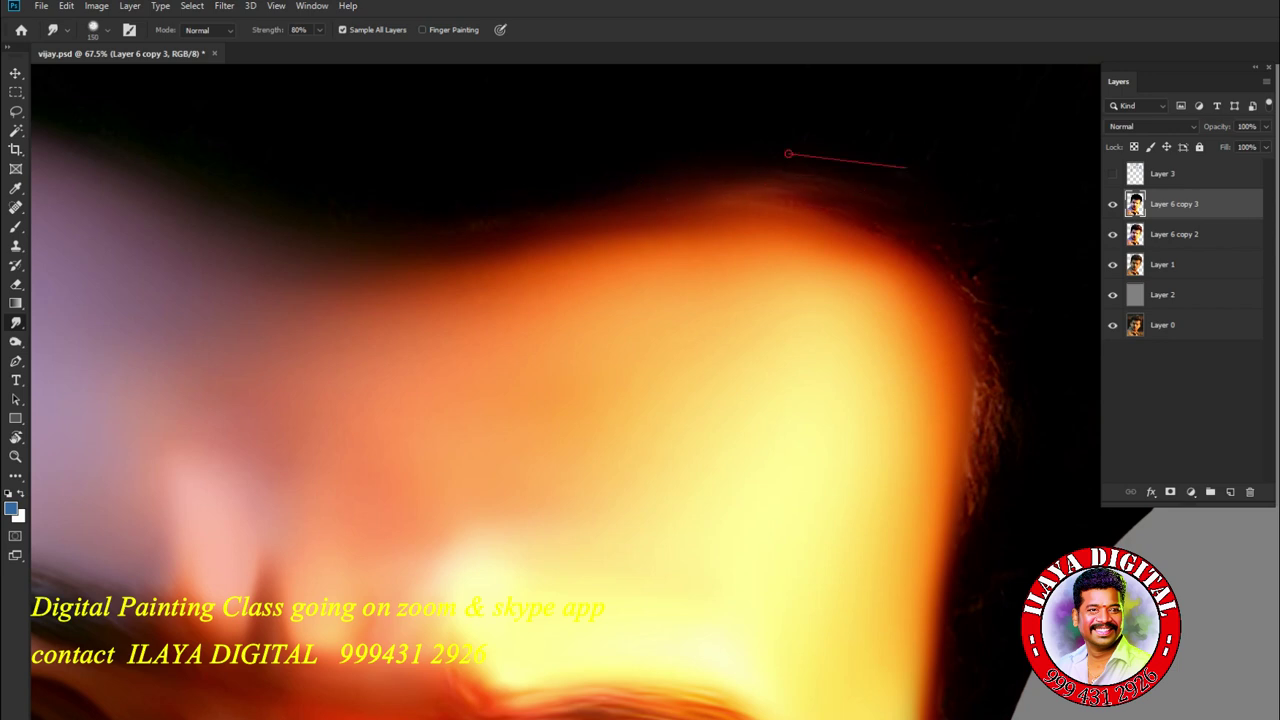
{"action": "mouse_move", "coordinate": [984, 526]}
{"action": "left_mouse_down"}
{"action": "mouse_move", "coordinate": [961, 259]}
{"action": "mouse_move", "coordinate": [966, 549]}
{"action": "mouse_move", "coordinate": [958, 250]}
{"action": "left_mouse_up"}
{"action": "mouse_move", "coordinate": [983, 305]}
{"action": "left_mouse_down"}
{"action": "mouse_move", "coordinate": [951, 214]}
{"action": "mouse_move", "coordinate": [978, 430]}
{"action": "mouse_move", "coordinate": [935, 210]}
{"action": "mouse_move", "coordinate": [673, 195]}
{"action": "mouse_move", "coordinate": [850, 198]}
{"action": "mouse_move", "coordinate": [1008, 268]}
{"action": "mouse_move", "coordinate": [940, 245]}
{"action": "left_mouse_up"}
- Check the hairline at both temples and show Layer 3 again over the black hair base
{"action": "scroll", "coordinate": [565, 390], "scroll_direction": "down", "scroll_amount": 3}
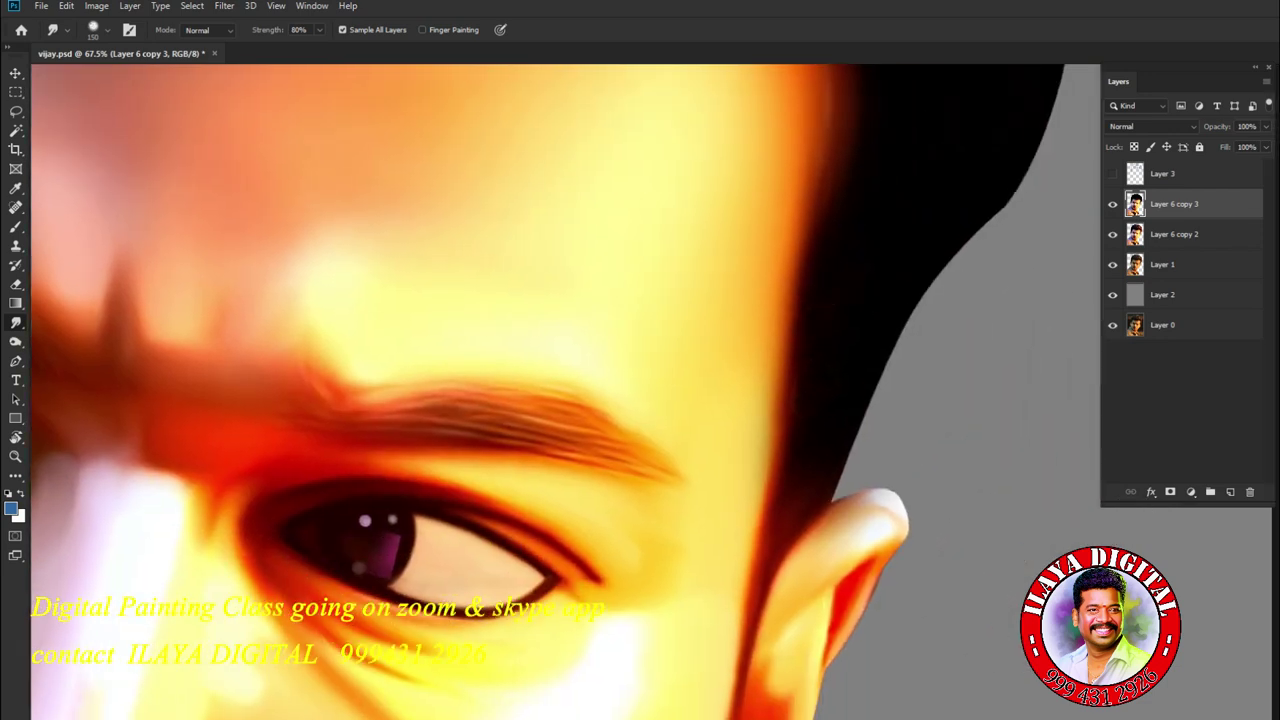
{"action": "scroll", "coordinate": [565, 390], "scroll_direction": "down", "scroll_amount": 5}
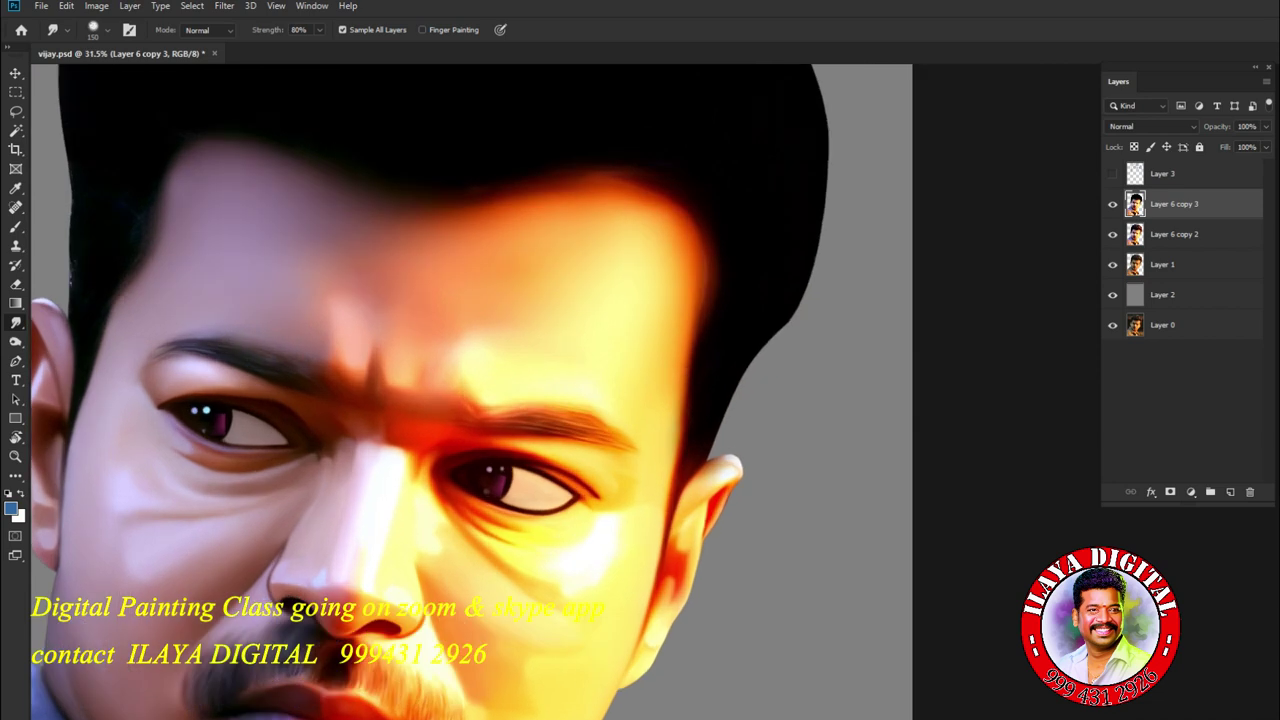
{"action": "scroll", "coordinate": [565, 390], "scroll_direction": "up", "scroll_amount": 3}
{"action": "scroll", "coordinate": [360, 650], "scroll_direction": "up", "scroll_amount": 3}
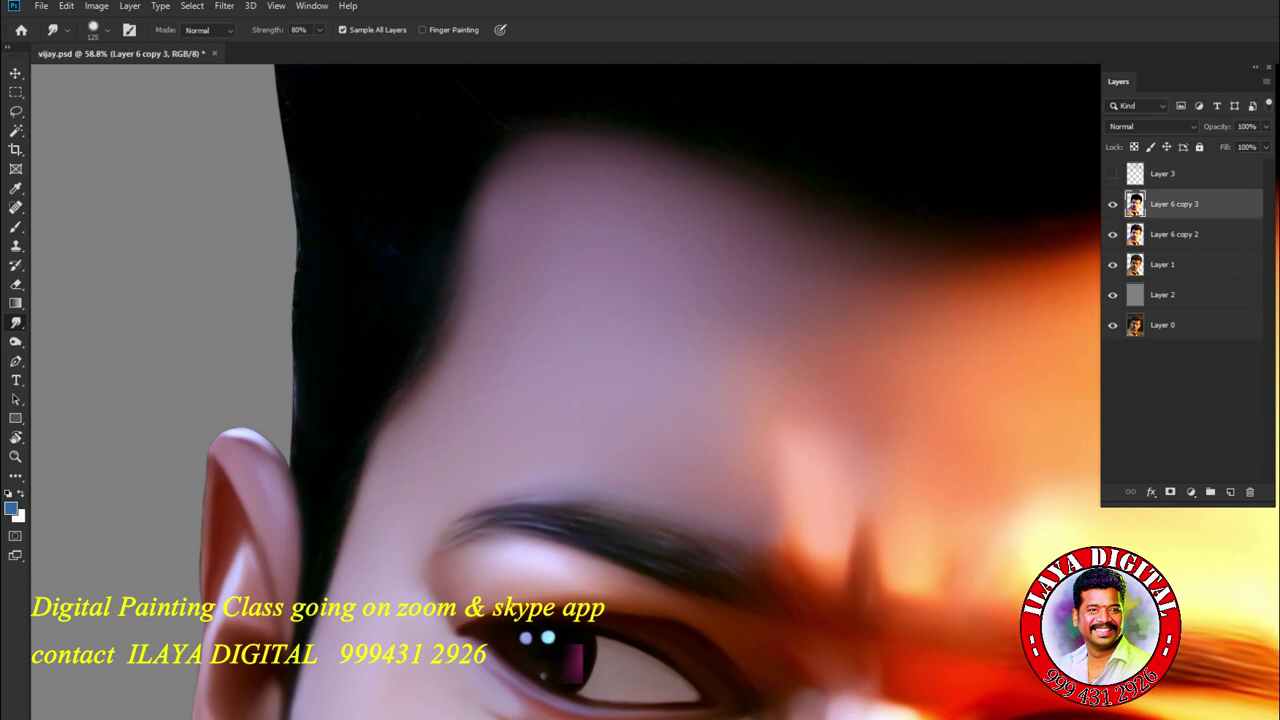
{"action": "scroll", "coordinate": [374, 408], "scroll_direction": "down", "scroll_amount": 5}
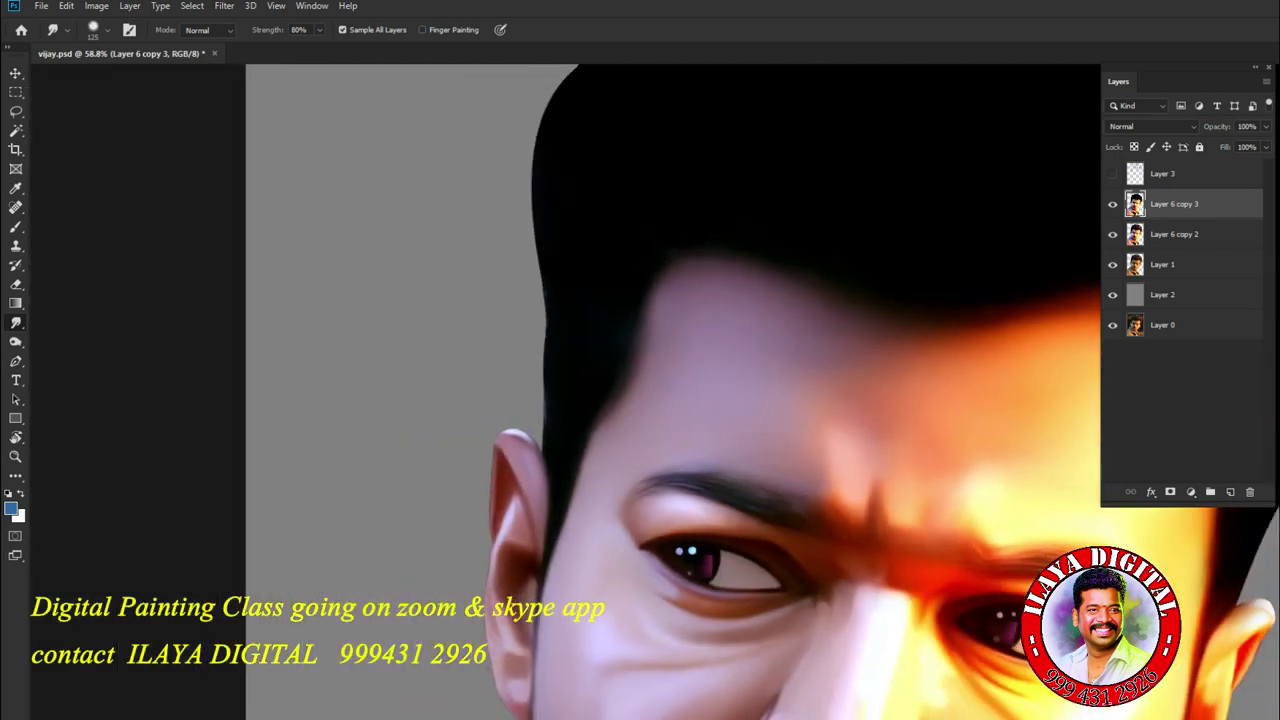
{"action": "scroll", "coordinate": [704, 432], "scroll_direction": "up", "scroll_amount": 2}
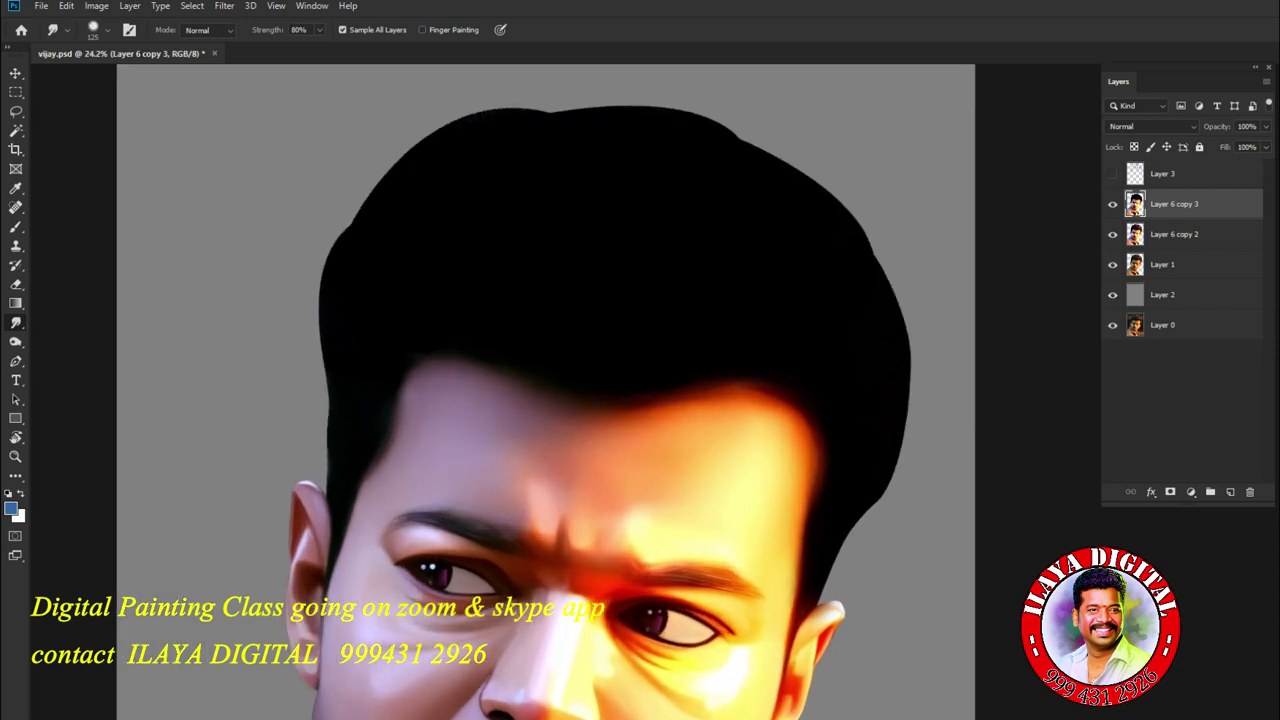
{"action": "left_click", "coordinate": [1112, 173]}
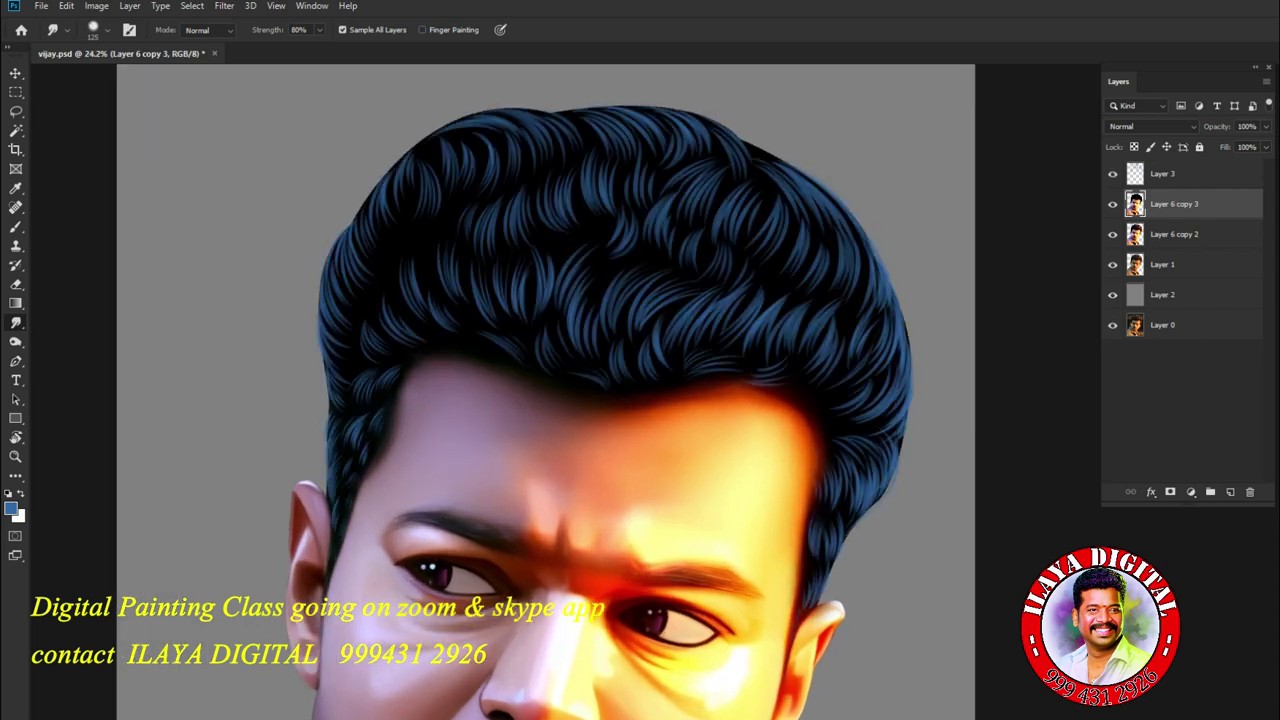
{"action": "scroll", "coordinate": [544, 392], "scroll_direction": "up", "scroll_amount": 2}
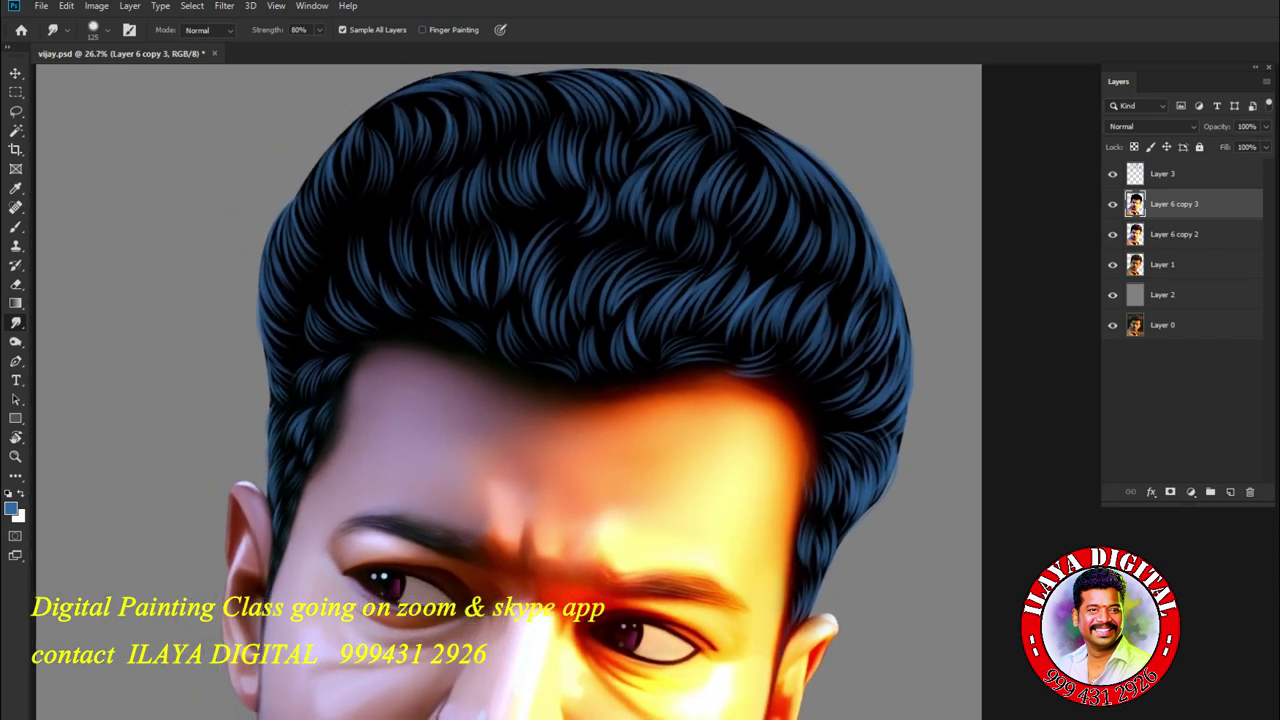
- Activate Layer 3 and paint tapered blue strands with the Brush just above the shadowed side of the forehead hairline
{"action": "scroll", "coordinate": [873, 493], "scroll_direction": "down", "scroll_amount": 2}
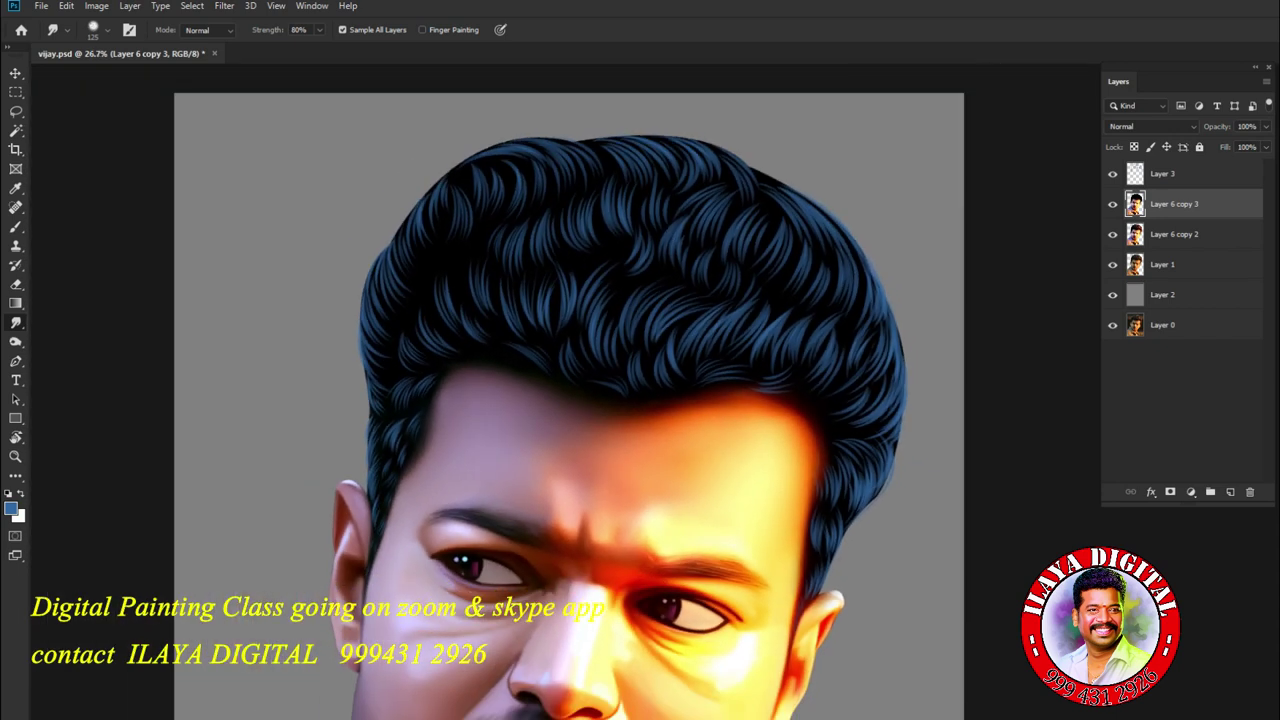
{"action": "scroll", "coordinate": [847, 508], "scroll_direction": "up", "scroll_amount": 2}
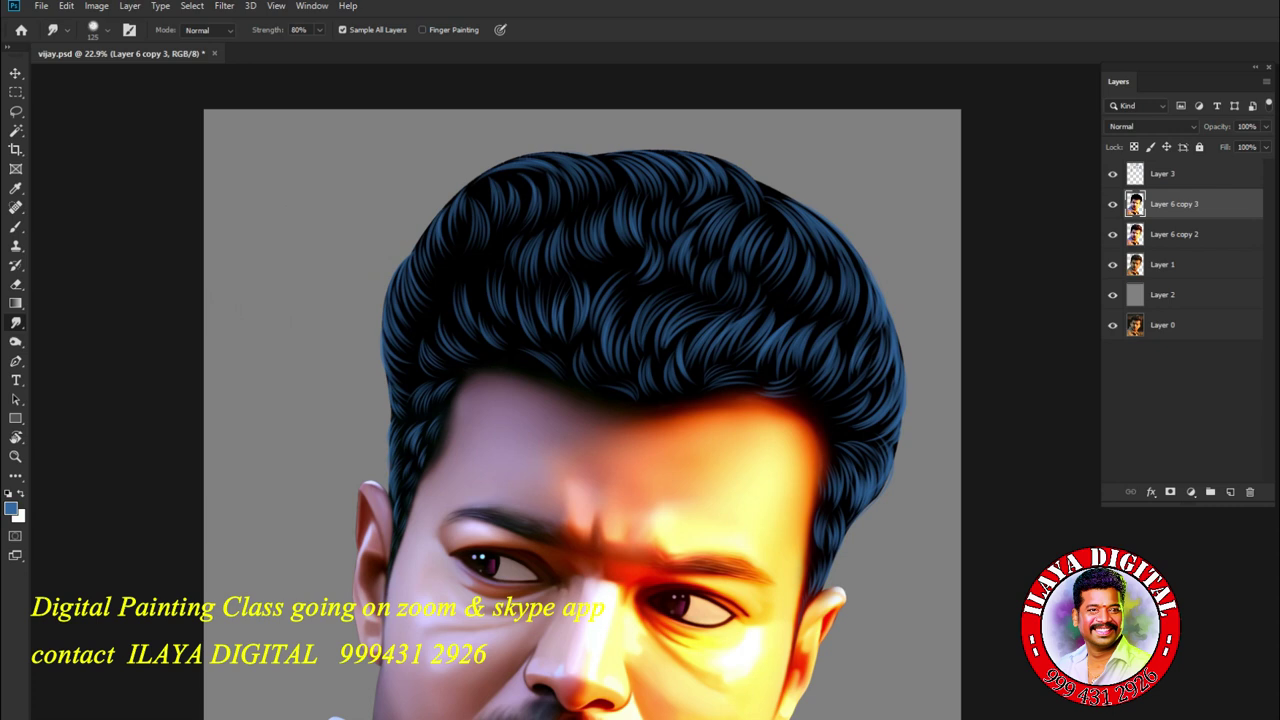
{"action": "left_click", "coordinate": [1165, 173]}
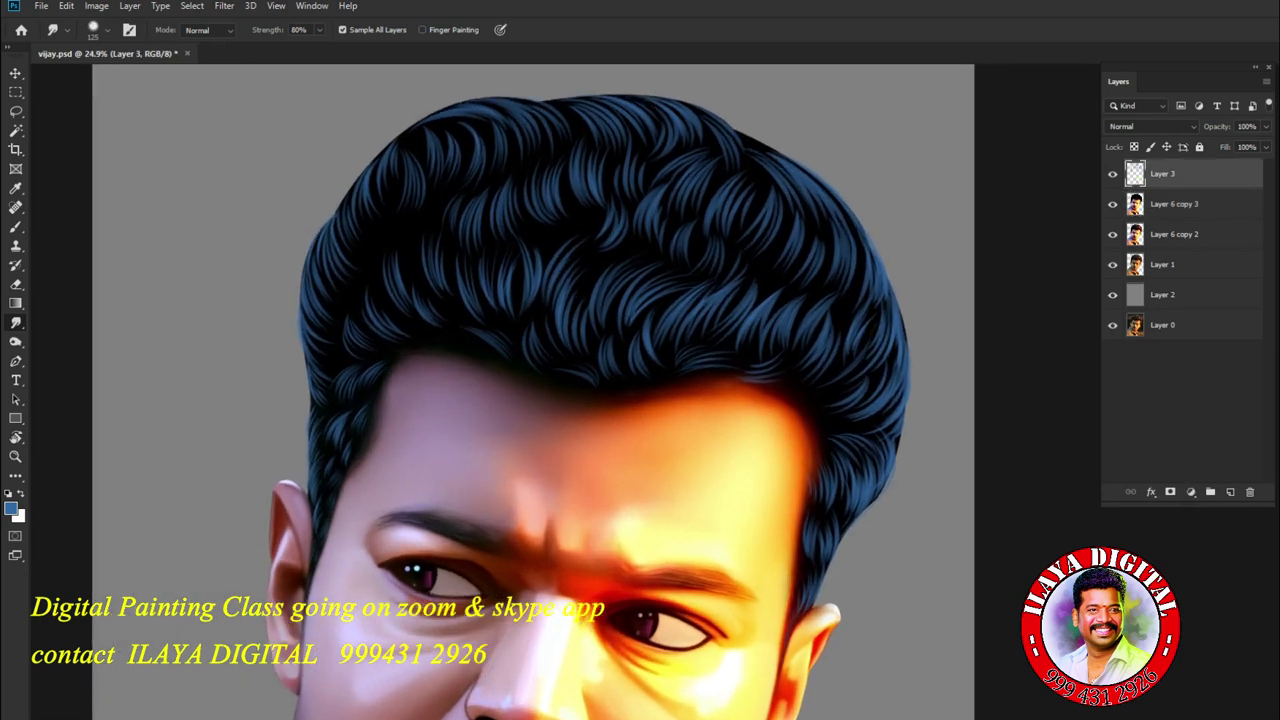
{"action": "scroll", "coordinate": [785, 585], "scroll_direction": "up", "scroll_amount": 3}
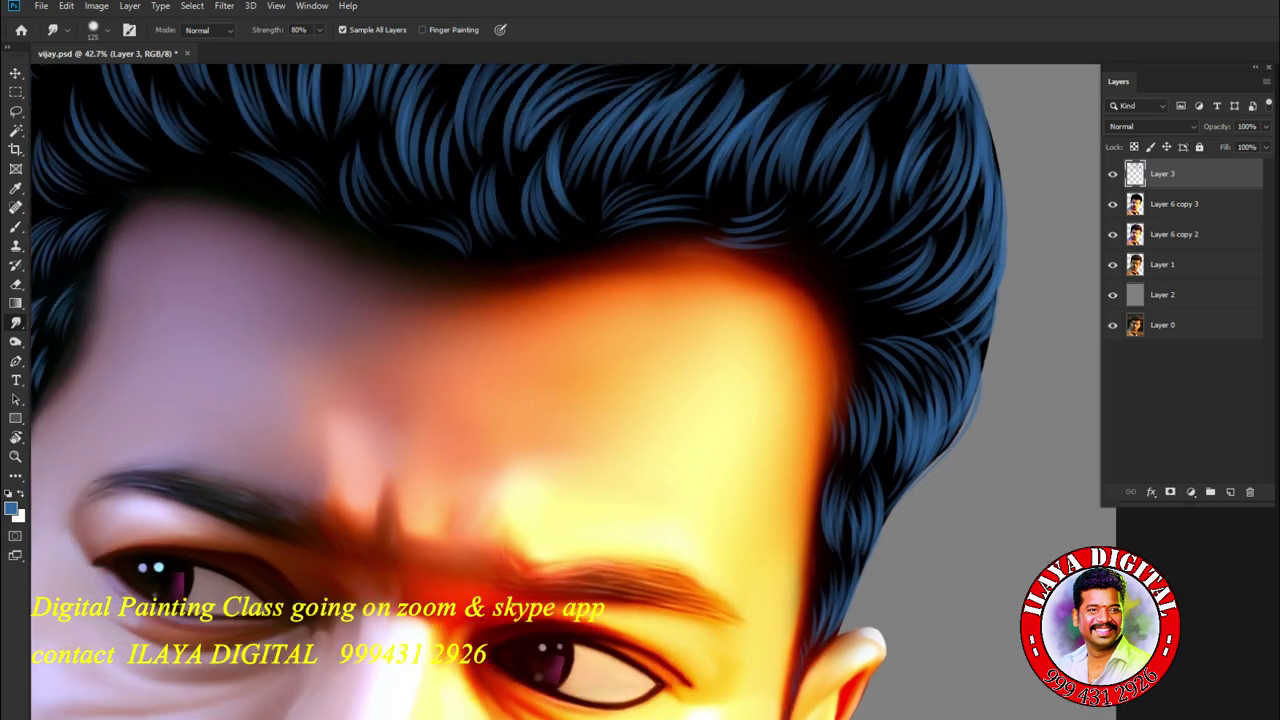
{"action": "scroll", "coordinate": [640, 390], "scroll_direction": "up", "scroll_amount": 3}
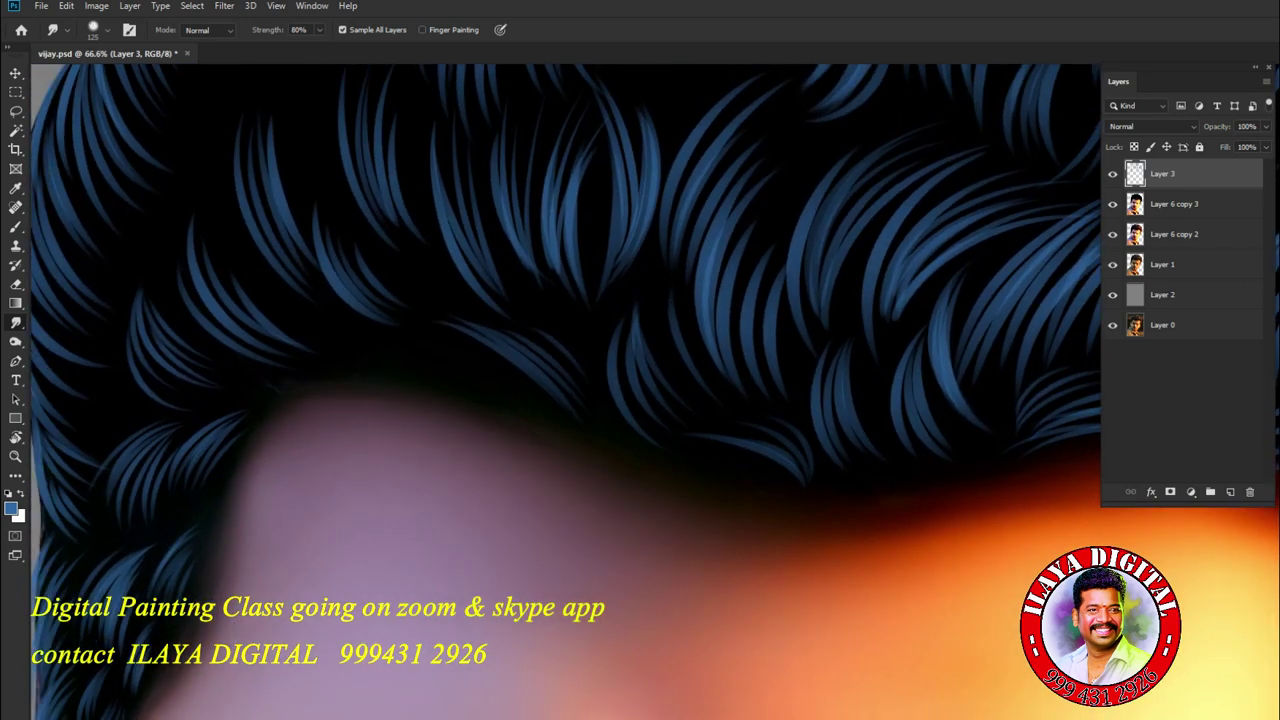
{"action": "key", "text": "b"}
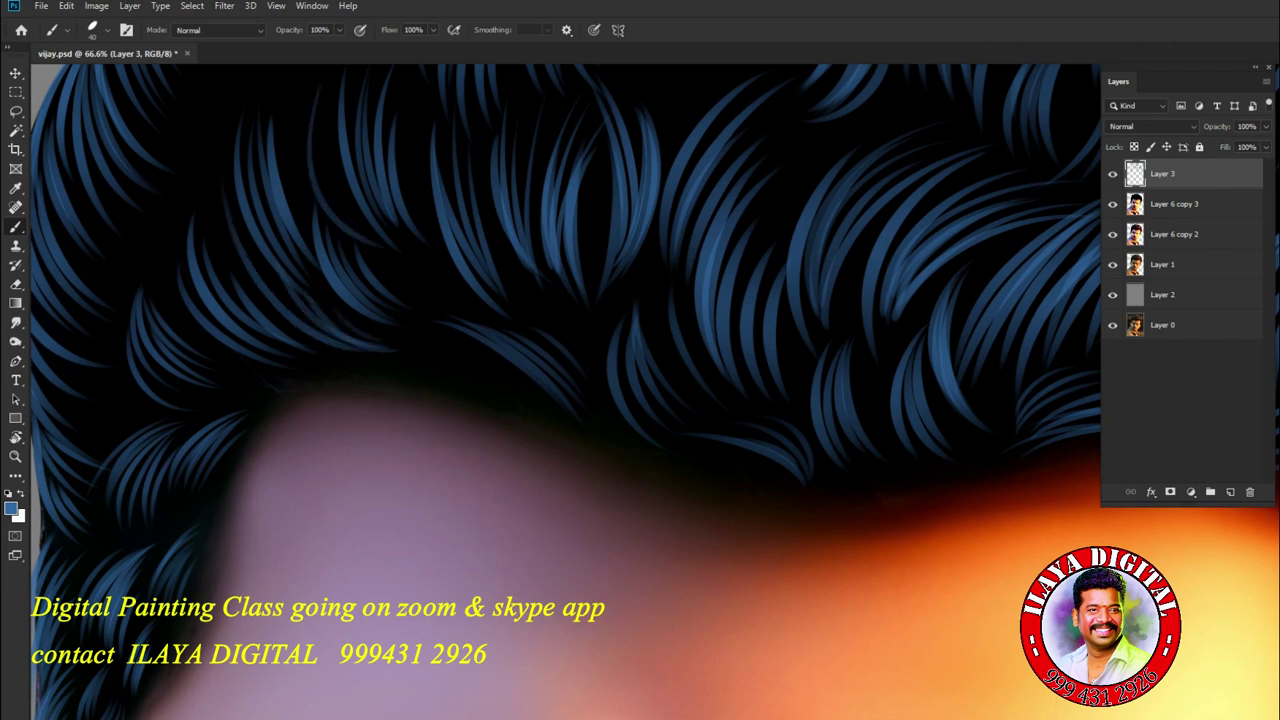
{"action": "left_click_drag", "start_coordinate": [338, 132], "coordinate": [346, 238]}
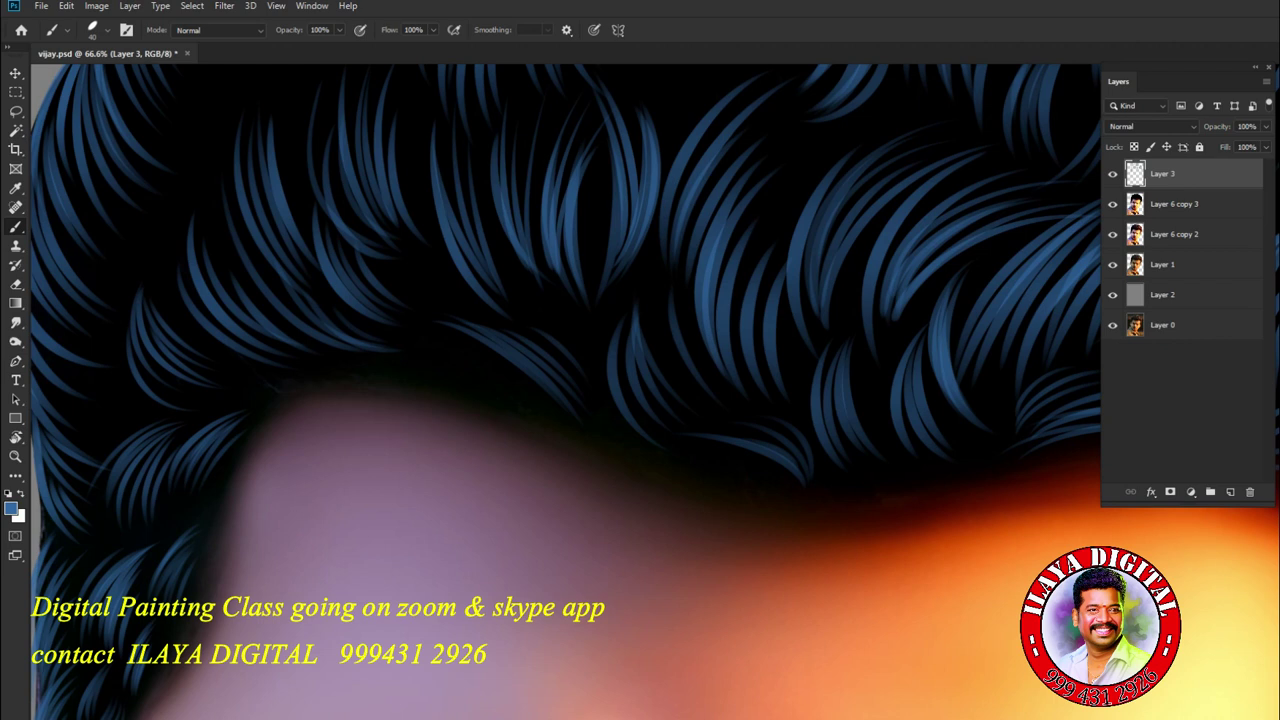
{"action": "left_click_drag", "start_coordinate": [436, 364], "coordinate": [516, 418]}
{"action": "left_click_drag", "start_coordinate": [464, 376], "coordinate": [520, 416]}
- Paint fine curved blue strands along the hairline edge at the forehead's shadowed corner
{"action": "scroll", "coordinate": [400, 430], "scroll_direction": "up", "scroll_amount": 4}
{"action": "left_click_drag", "start_coordinate": [500, 350], "coordinate": [650, 420]}
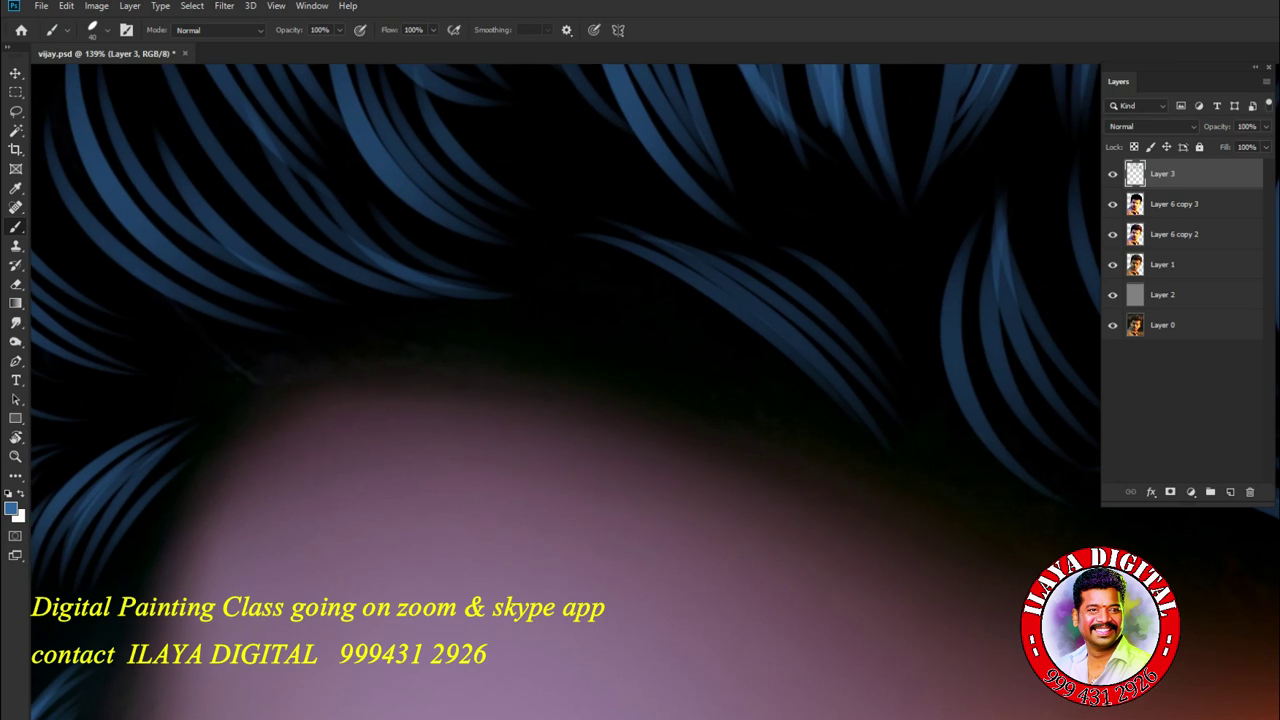
{"action": "left_click_drag", "start_coordinate": [120, 305], "coordinate": [315, 366]}
{"action": "mouse_move", "coordinate": [190, 340]}
{"action": "left_mouse_down"}
{"action": "mouse_move", "coordinate": [344, 362]}
{"action": "mouse_move", "coordinate": [380, 350]}
{"action": "mouse_move", "coordinate": [270, 372]}
{"action": "left_mouse_up"}
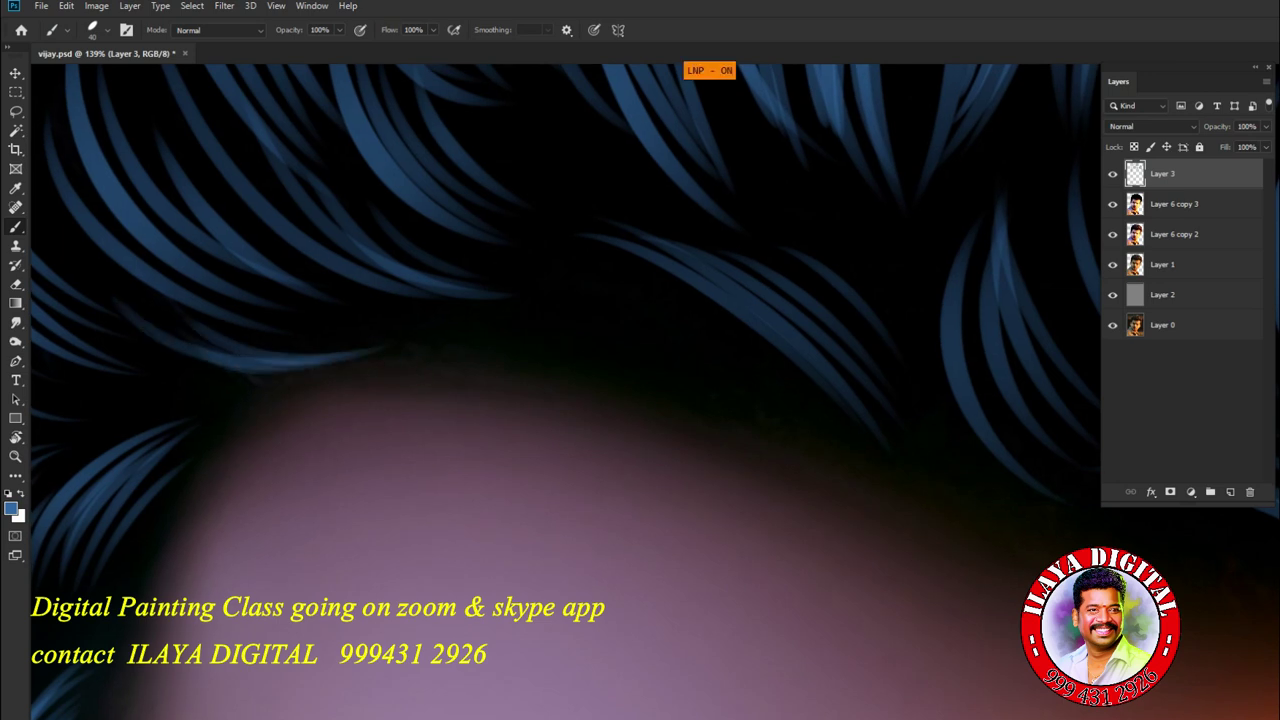
{"action": "left_click_drag", "start_coordinate": [530, 280], "coordinate": [686, 400]}
{"action": "mouse_move", "coordinate": [600, 330]}
{"action": "left_mouse_down"}
{"action": "mouse_move", "coordinate": [749, 414]}
{"action": "mouse_move", "coordinate": [634, 318]}
{"action": "mouse_move", "coordinate": [680, 323]}
{"action": "mouse_move", "coordinate": [790, 384]}
{"action": "left_mouse_up"}
- Extend the blue strands along the hairline from the shadowed side to the dip at the forehead's centre
{"action": "left_click_drag", "start_coordinate": [660, 425], "coordinate": [590, 409]}
{"action": "mouse_move", "coordinate": [430, 366]}
{"action": "left_mouse_down"}
{"action": "mouse_move", "coordinate": [483, 352]}
{"action": "mouse_move", "coordinate": [250, 260]}
{"action": "left_mouse_up"}
{"action": "mouse_move", "coordinate": [505, 330]}
{"action": "left_mouse_down"}
{"action": "mouse_move", "coordinate": [528, 371]}
{"action": "mouse_move", "coordinate": [588, 401]}
{"action": "mouse_move", "coordinate": [760, 420]}
{"action": "left_mouse_up"}
{"action": "left_click_drag", "start_coordinate": [760, 420], "coordinate": [528, 317]}
{"action": "mouse_move", "coordinate": [490, 135]}
{"action": "left_mouse_down"}
{"action": "mouse_move", "coordinate": [514, 357]}
{"action": "mouse_move", "coordinate": [650, 365]}
{"action": "left_mouse_up"}
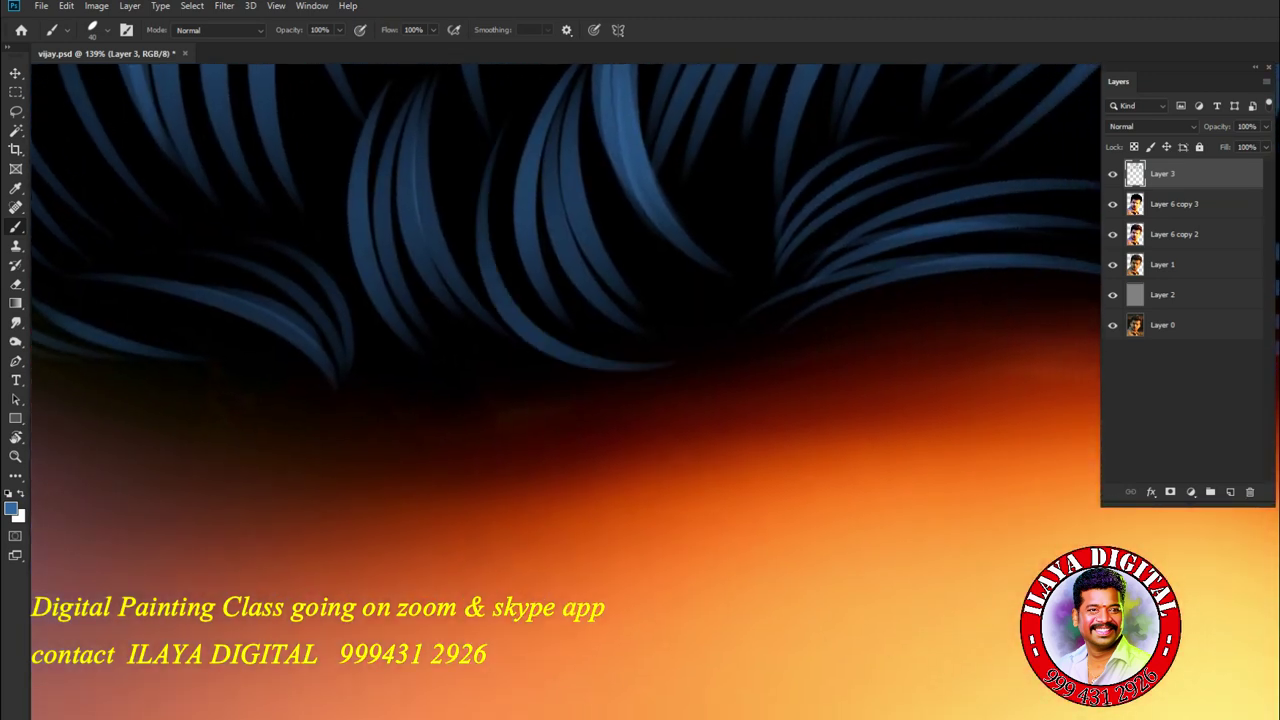
{"action": "left_click_drag", "start_coordinate": [136, 298], "coordinate": [292, 358]}
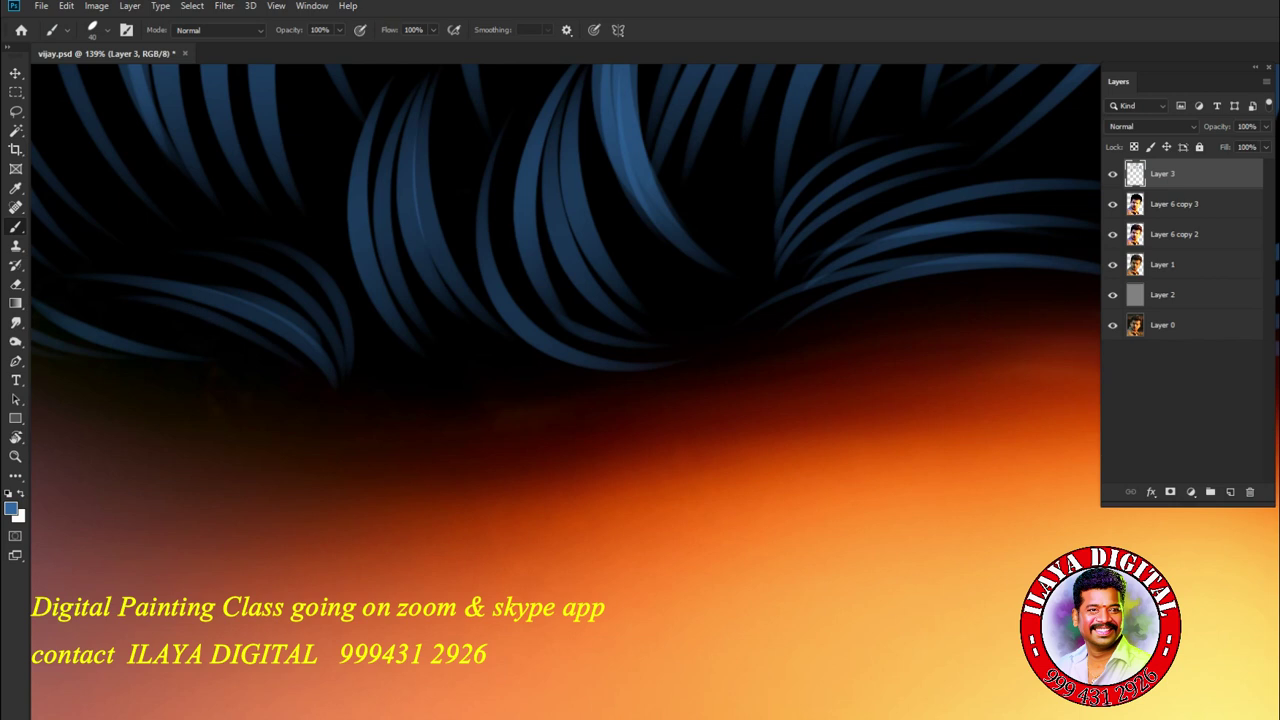
{"action": "scroll", "coordinate": [565, 390], "scroll_direction": "down", "scroll_amount": 5}
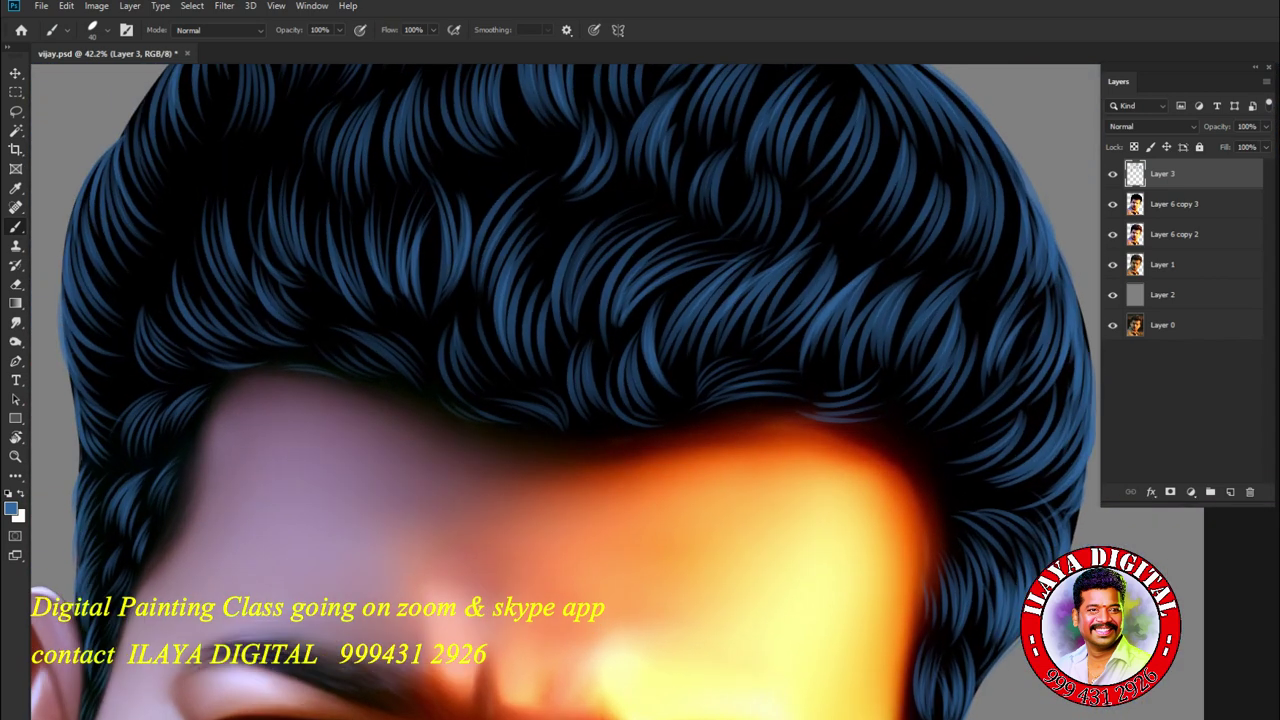
- Paint small blue tufts along the hairline above the bright forehead and in the black gap at its temple
{"action": "scroll", "coordinate": [565, 390], "scroll_direction": "up", "scroll_amount": 3}
{"action": "mouse_move", "coordinate": [564, 440]}
{"action": "left_mouse_down"}
{"action": "mouse_move", "coordinate": [686, 425]}
{"action": "mouse_move", "coordinate": [678, 414]}
{"action": "left_mouse_up"}
{"action": "left_click_drag", "start_coordinate": [480, 450], "coordinate": [394, 465]}
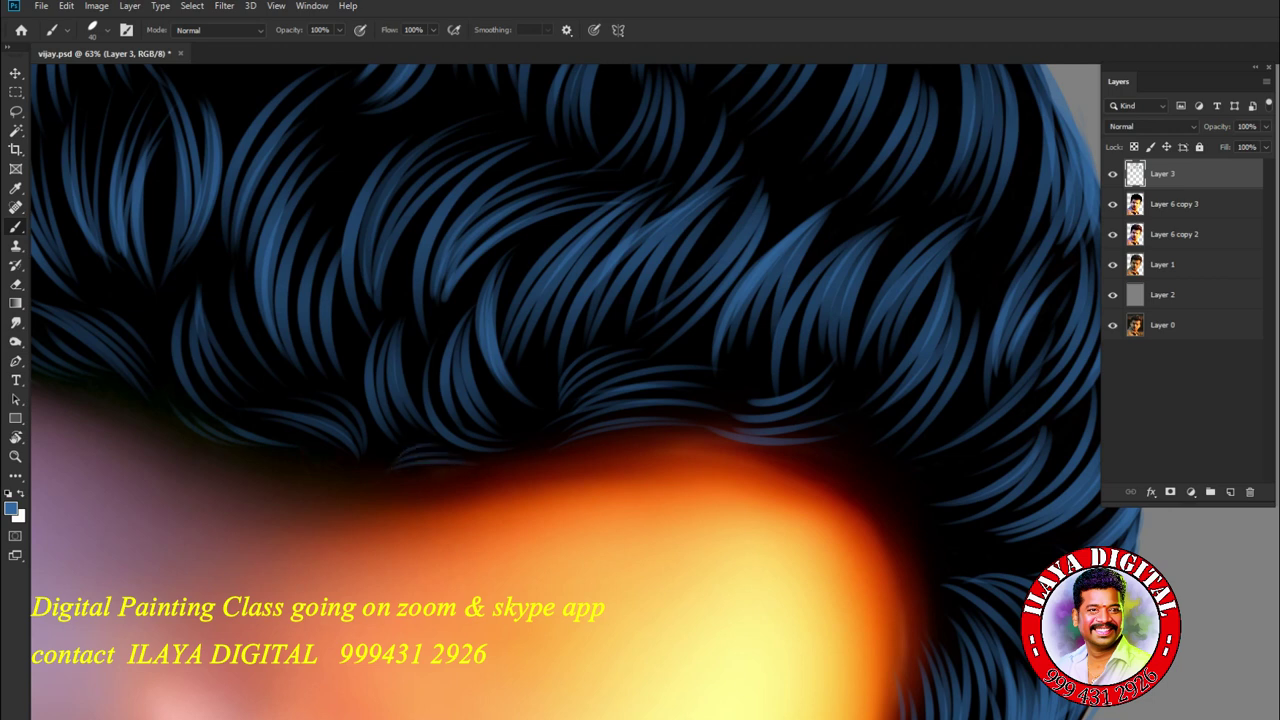
{"action": "left_click_drag", "start_coordinate": [858, 456], "coordinate": [958, 466]}
{"action": "left_click_drag", "start_coordinate": [914, 546], "coordinate": [998, 516]}
{"action": "left_click_drag", "start_coordinate": [918, 516], "coordinate": [1022, 578]}
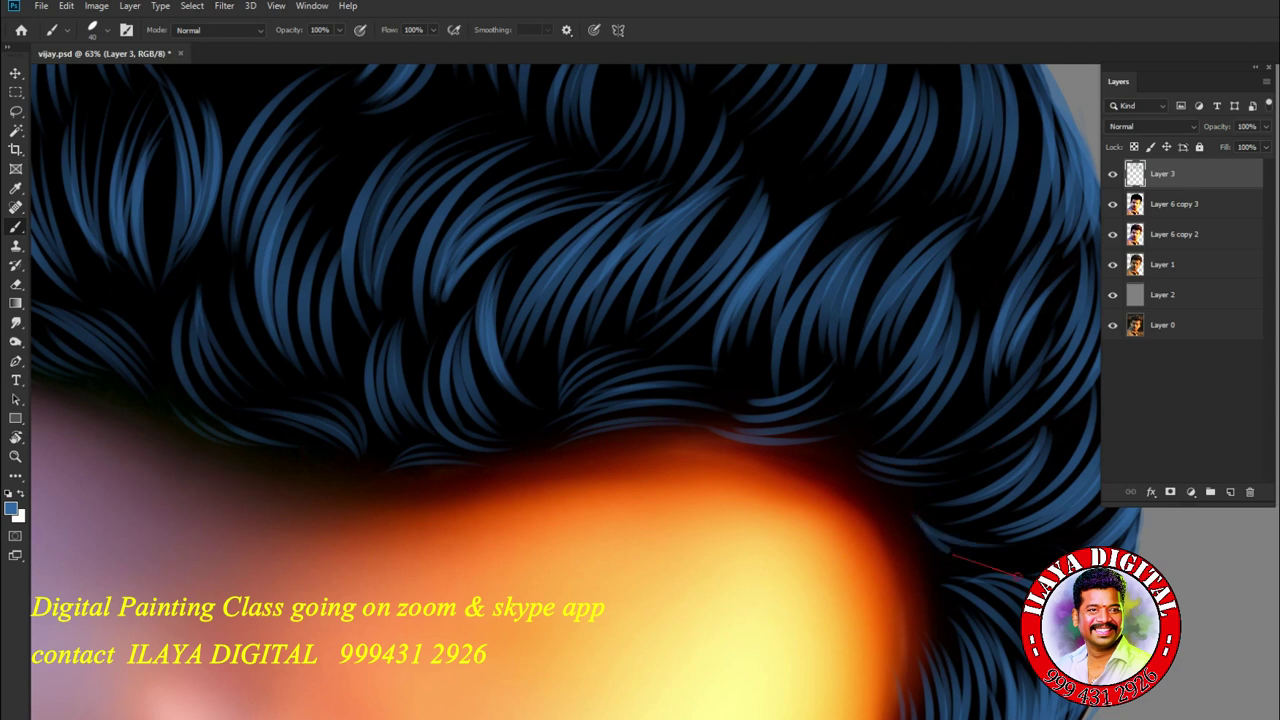
{"action": "left_click_drag", "start_coordinate": [948, 552], "coordinate": [1016, 534]}
- Inspect the painted strands across the whole hair, both temples and the forehead hairline
{"action": "scroll", "coordinate": [565, 390], "scroll_direction": "down", "scroll_amount": 3}
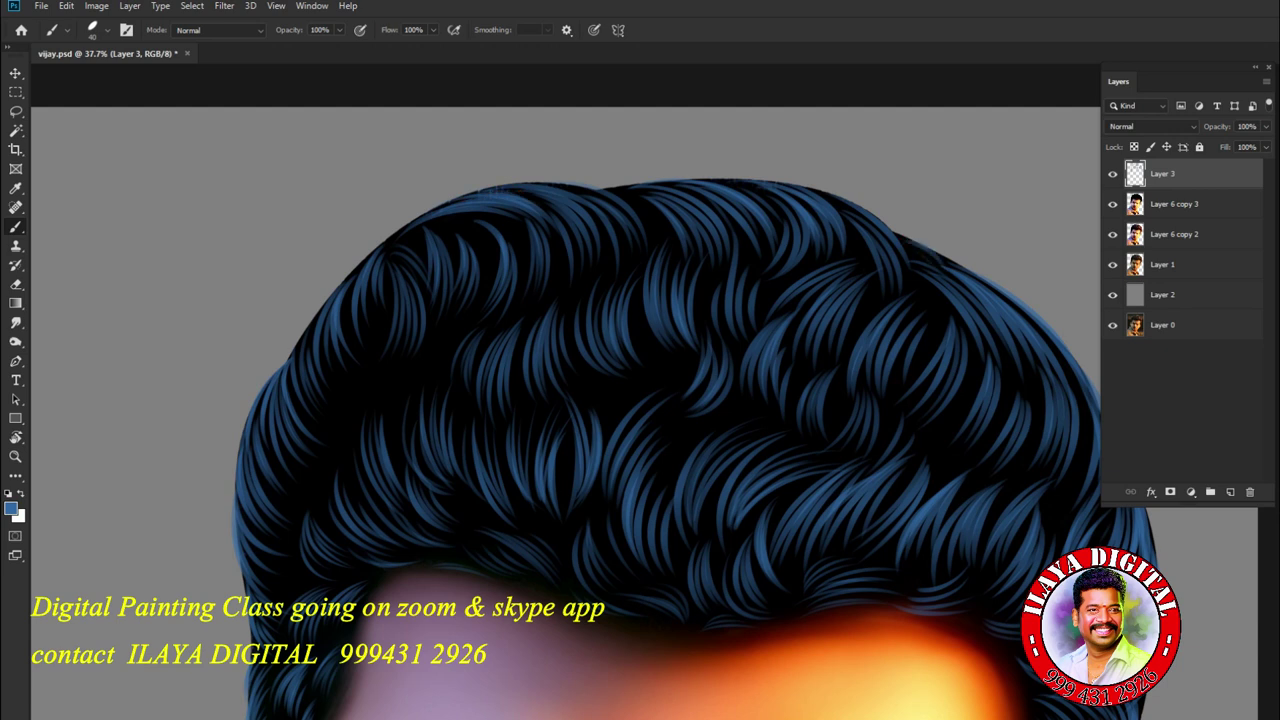
{"action": "scroll", "coordinate": [565, 390], "scroll_direction": "down", "scroll_amount": 6}
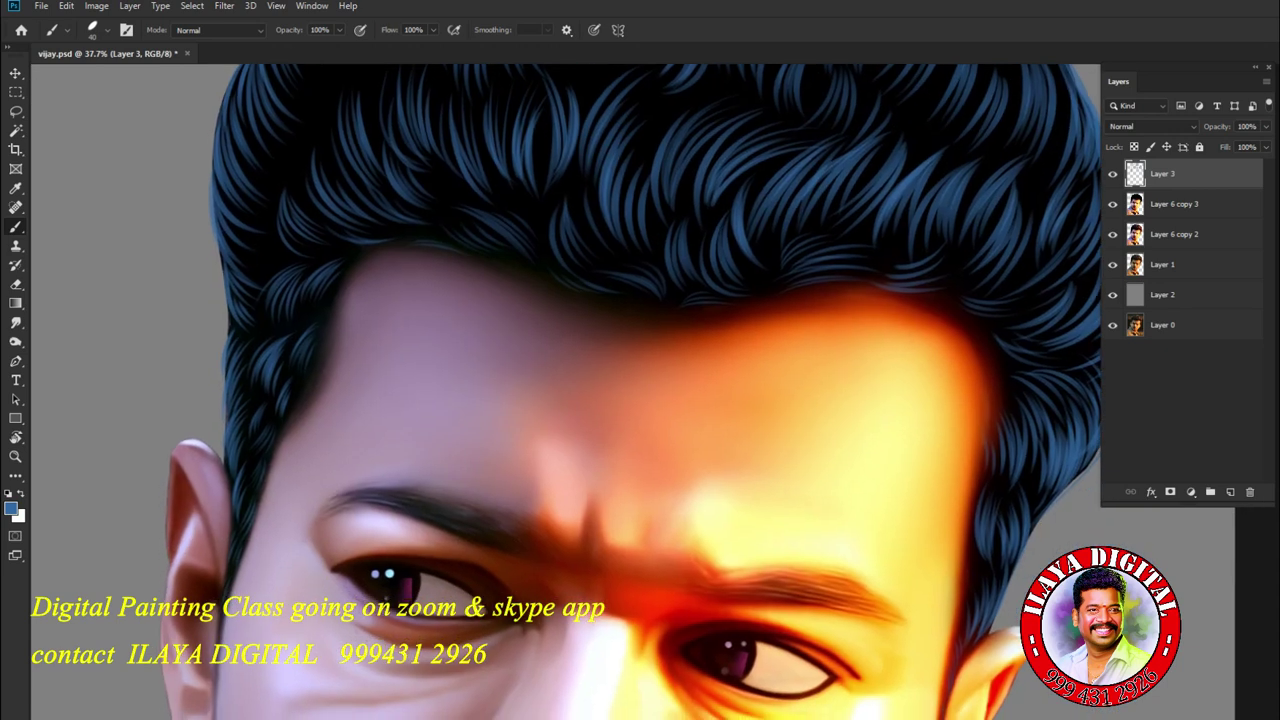
{"action": "scroll", "coordinate": [565, 390], "scroll_direction": "up", "scroll_amount": 4}
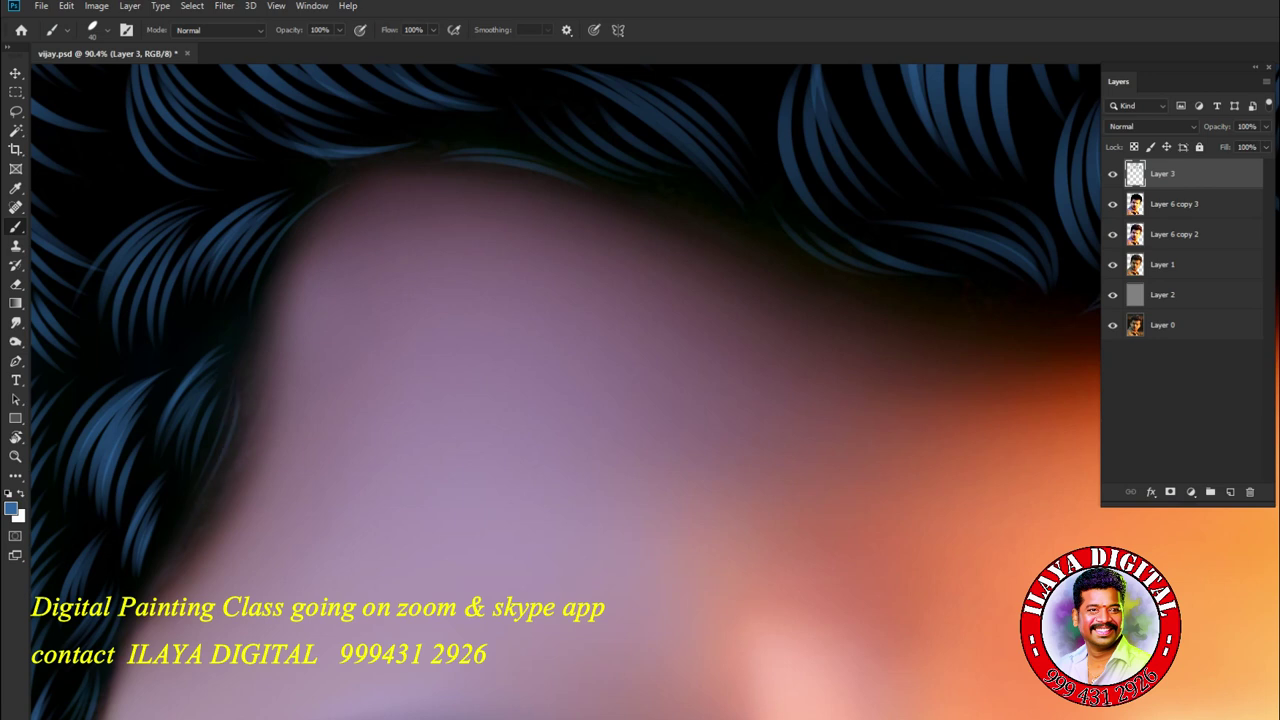
{"action": "scroll", "coordinate": [565, 390], "scroll_direction": "down", "scroll_amount": 5}
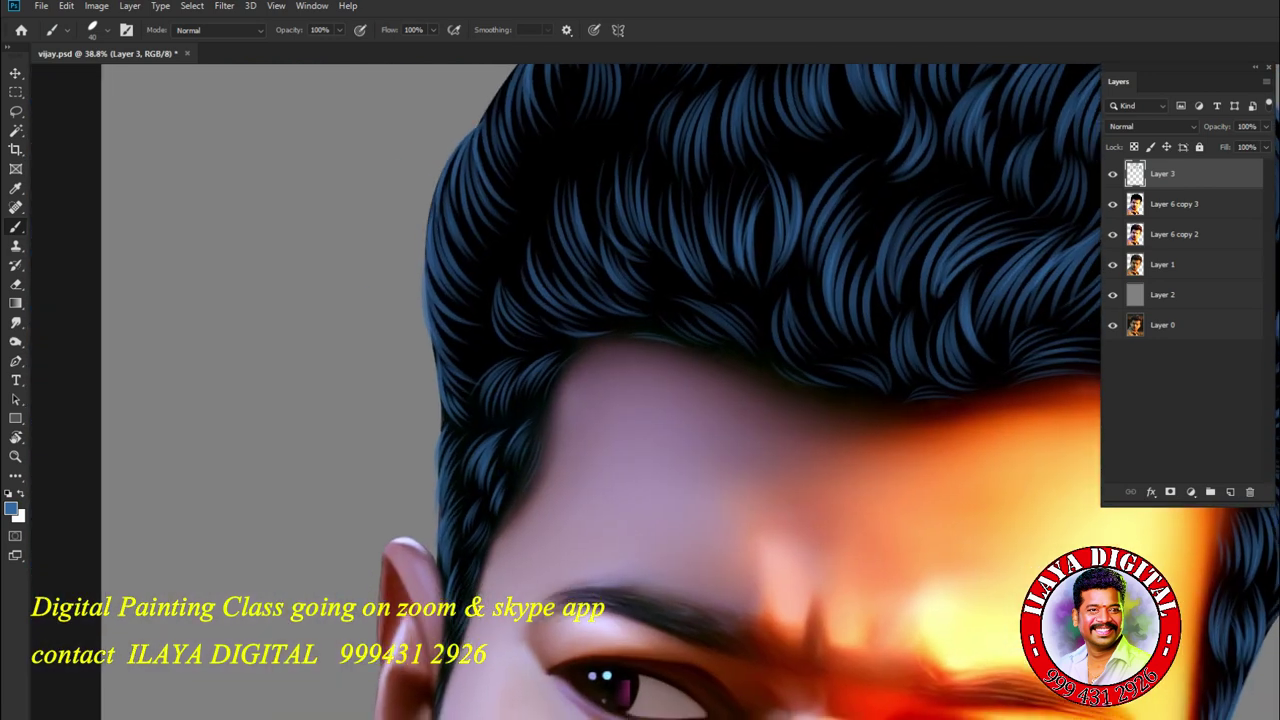
{"action": "scroll", "coordinate": [500, 420], "scroll_direction": "up", "scroll_amount": 3}
{"action": "scroll", "coordinate": [600, 390], "scroll_direction": "up", "scroll_amount": 8}
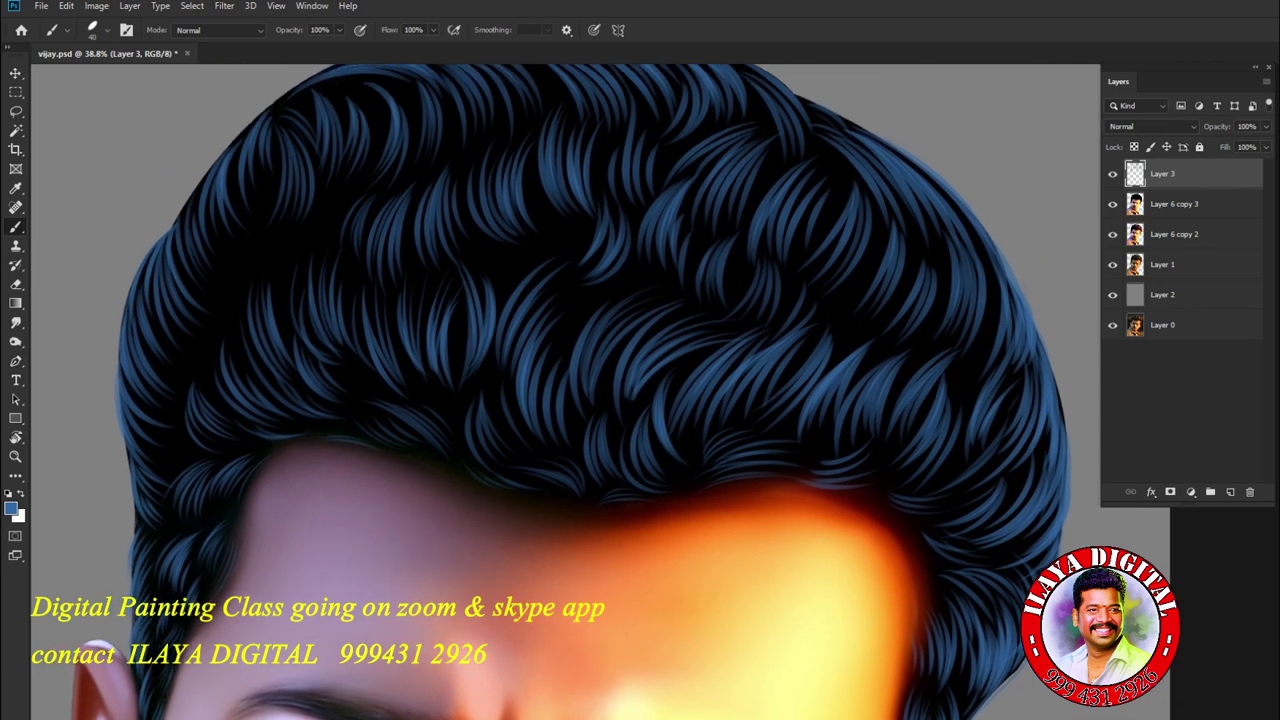
{"action": "scroll", "coordinate": [600, 390], "scroll_direction": "down", "scroll_amount": 5}
{"action": "scroll", "coordinate": [700, 300], "scroll_direction": "up", "scroll_amount": 5}
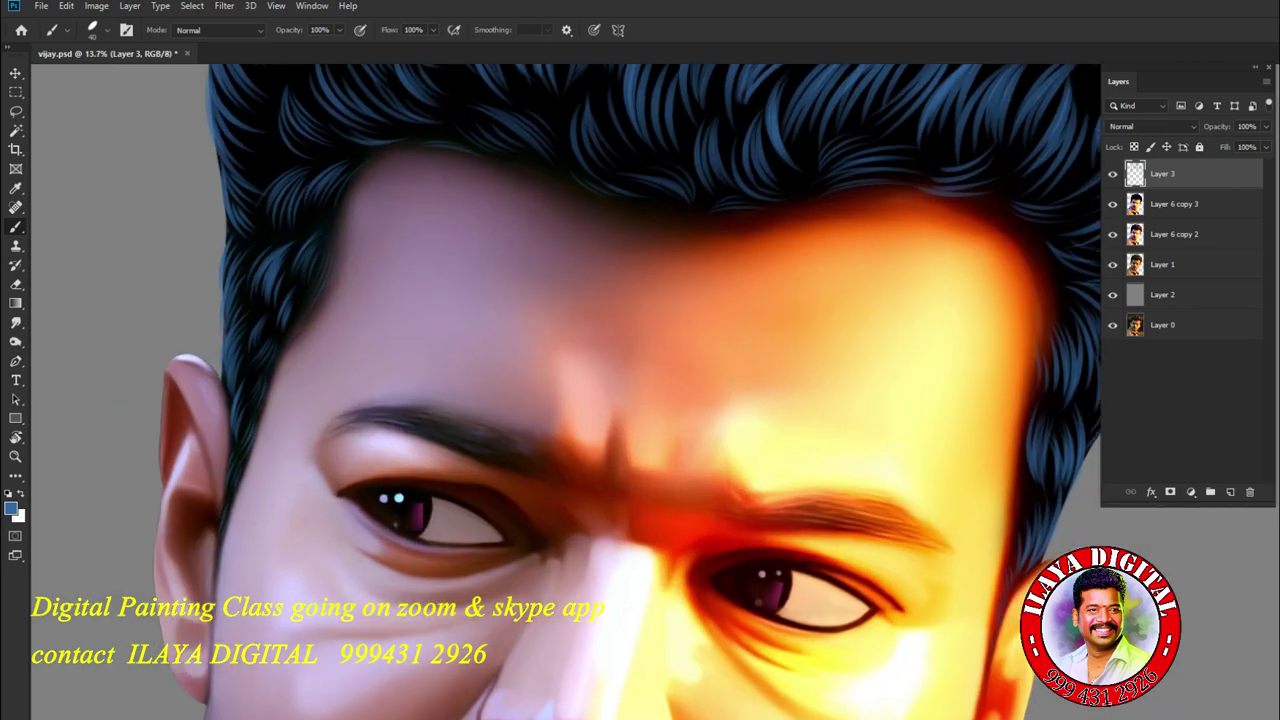
{"action": "scroll", "coordinate": [640, 390], "scroll_direction": "up", "scroll_amount": 5}
{"action": "scroll", "coordinate": [560, 390], "scroll_direction": "down", "scroll_amount": 3}
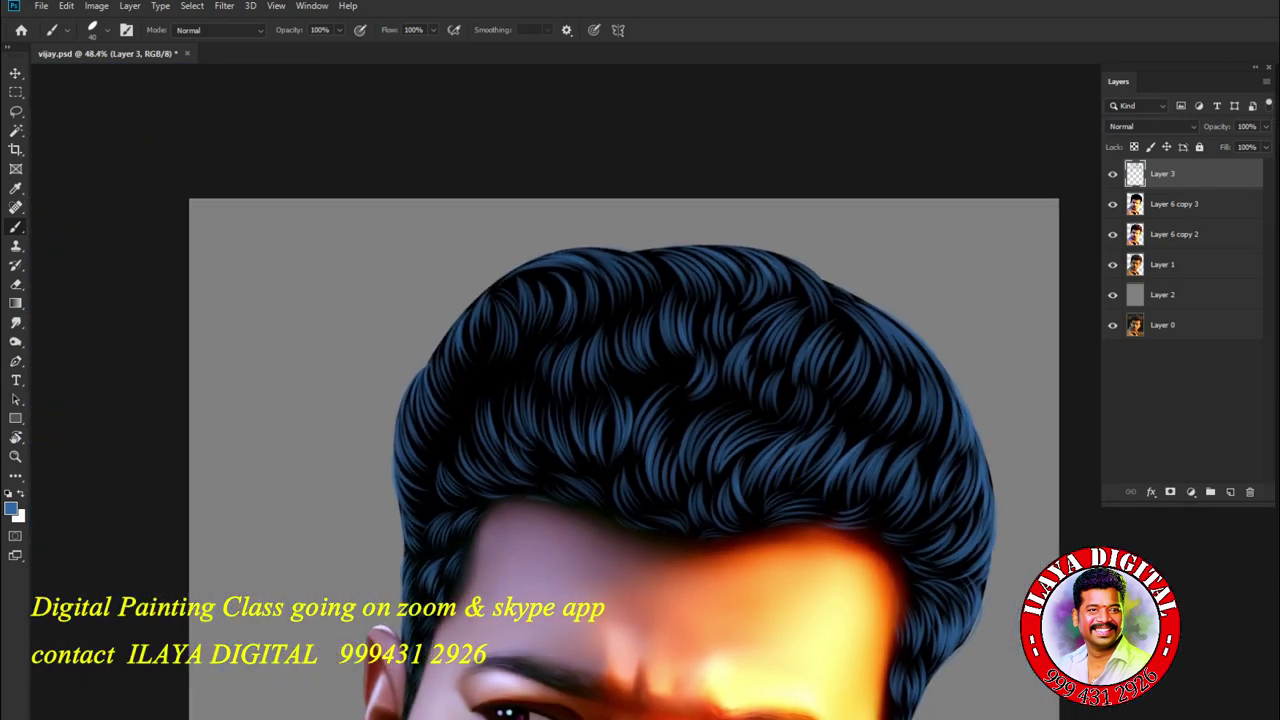
{"action": "scroll", "coordinate": [600, 400], "scroll_direction": "up", "scroll_amount": 3}
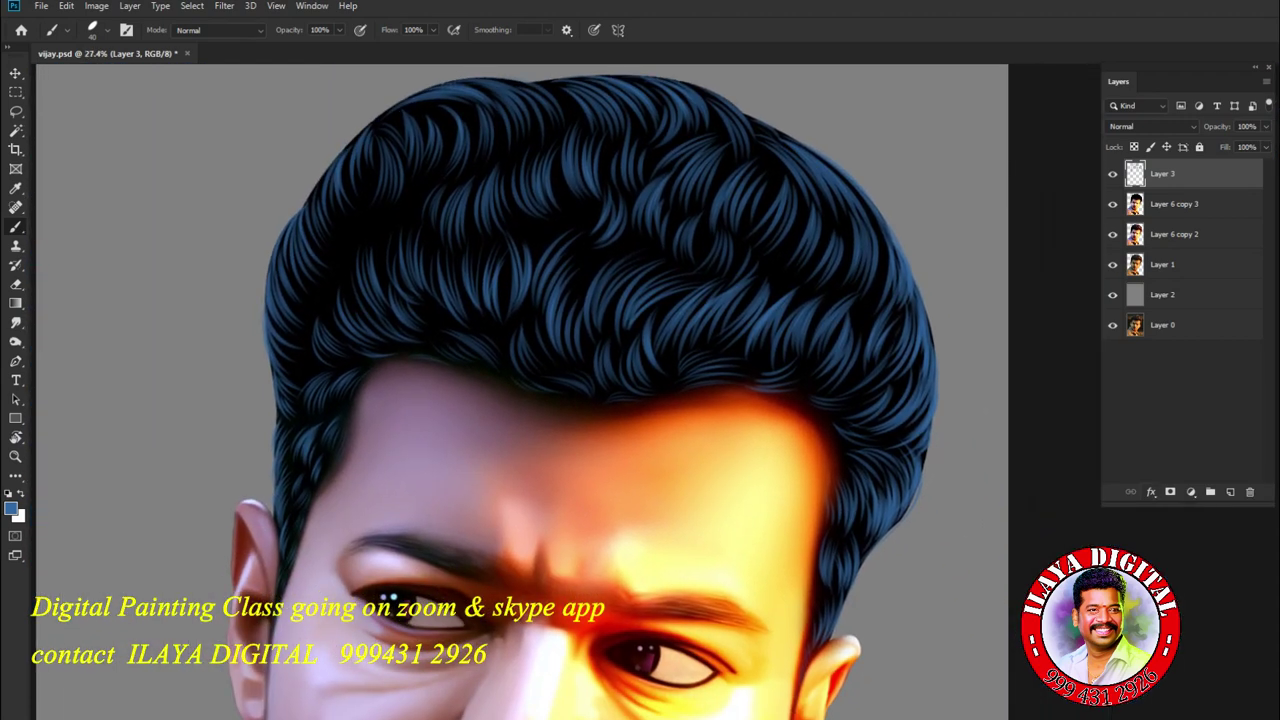
- Apply a linear blue-violet to pink Gradient Overlay to Layer 3 at 100% opacity, -59° angle and 91% scale
{"action": "left_click", "coordinate": [1151, 492]}
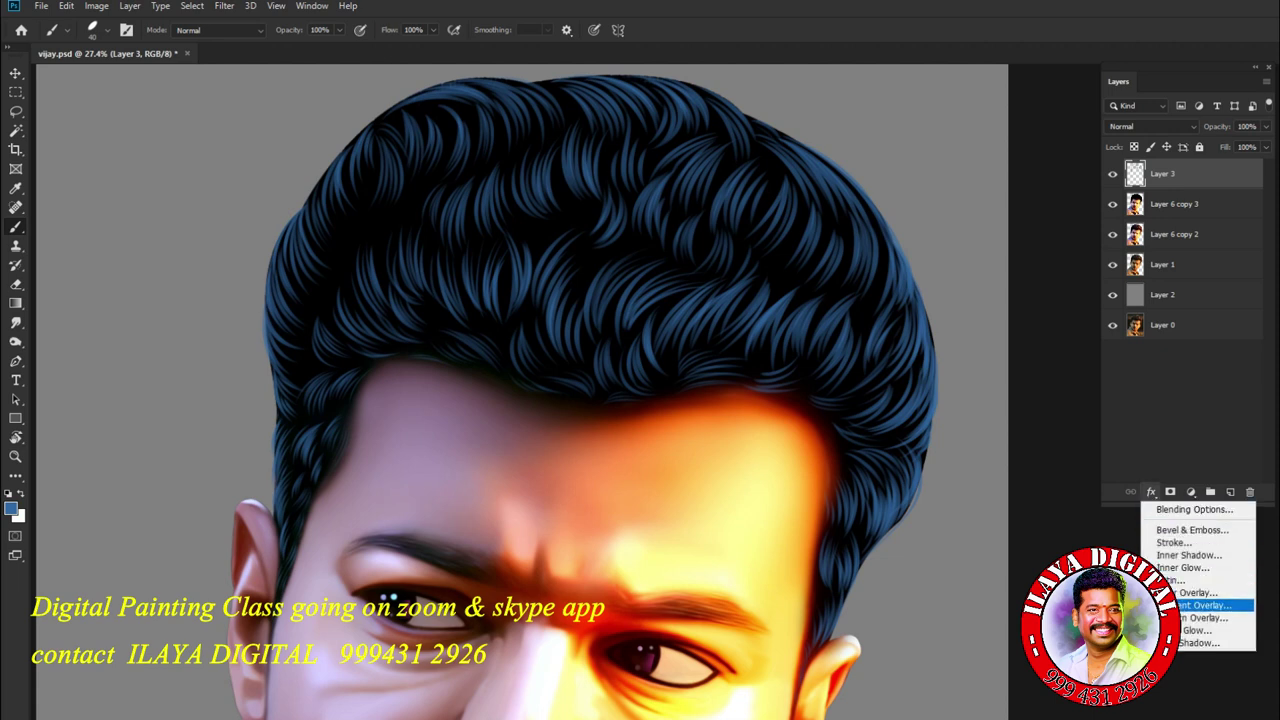
{"action": "left_click", "coordinate": [1200, 605]}
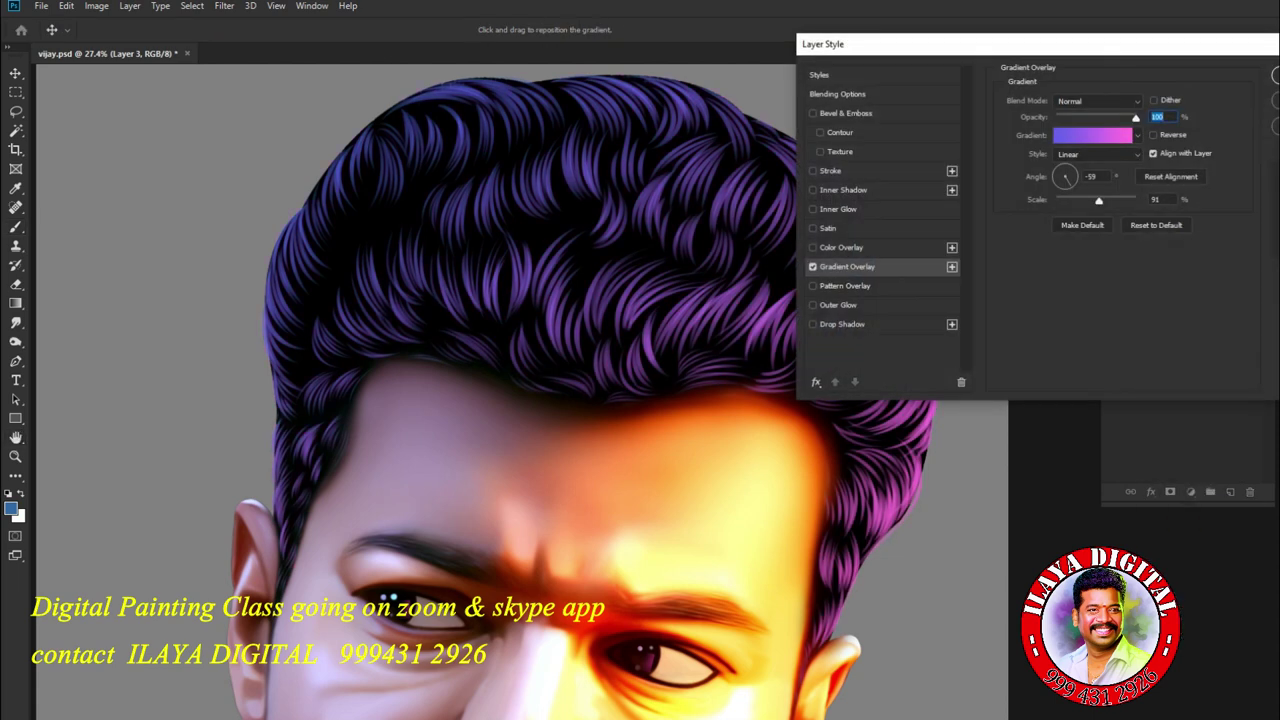
{"action": "key", "text": "Return"}
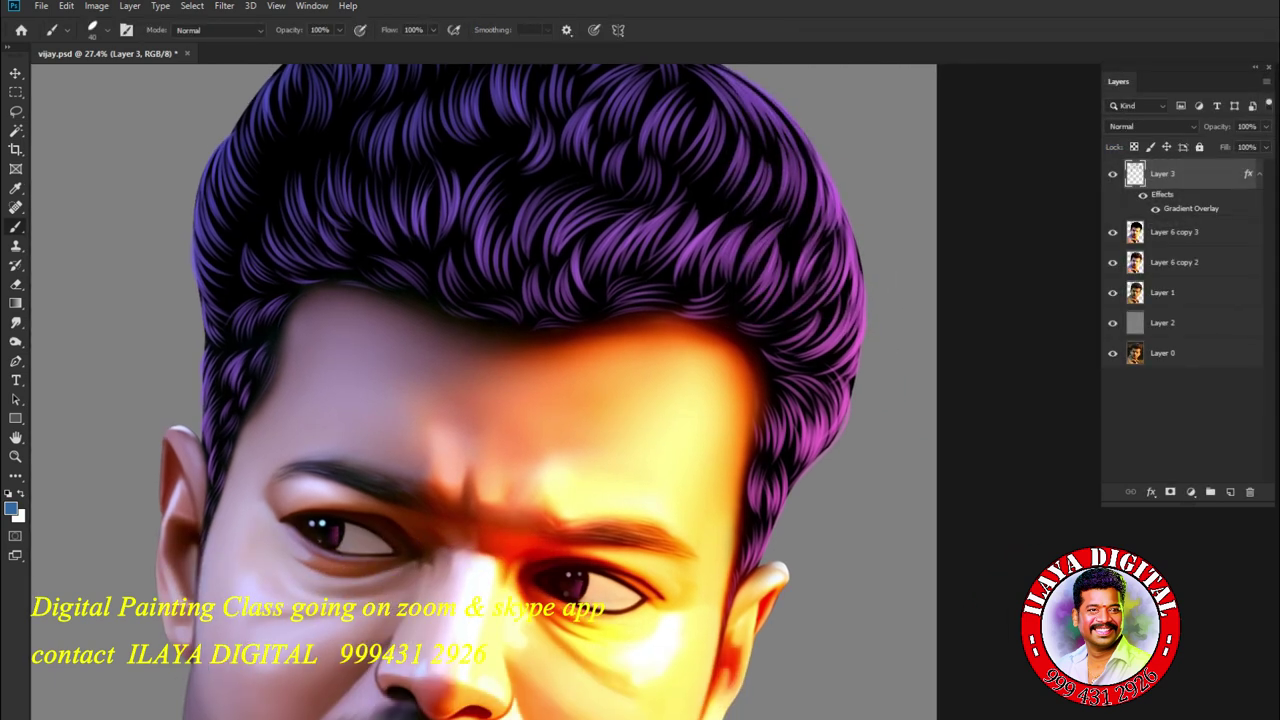
- Create a new empty layer above Layer 3 and merge the two so the gradient is baked into the strands
{"action": "key", "text": "ctrl+shift+n"}
{"action": "key", "text": "Return"}
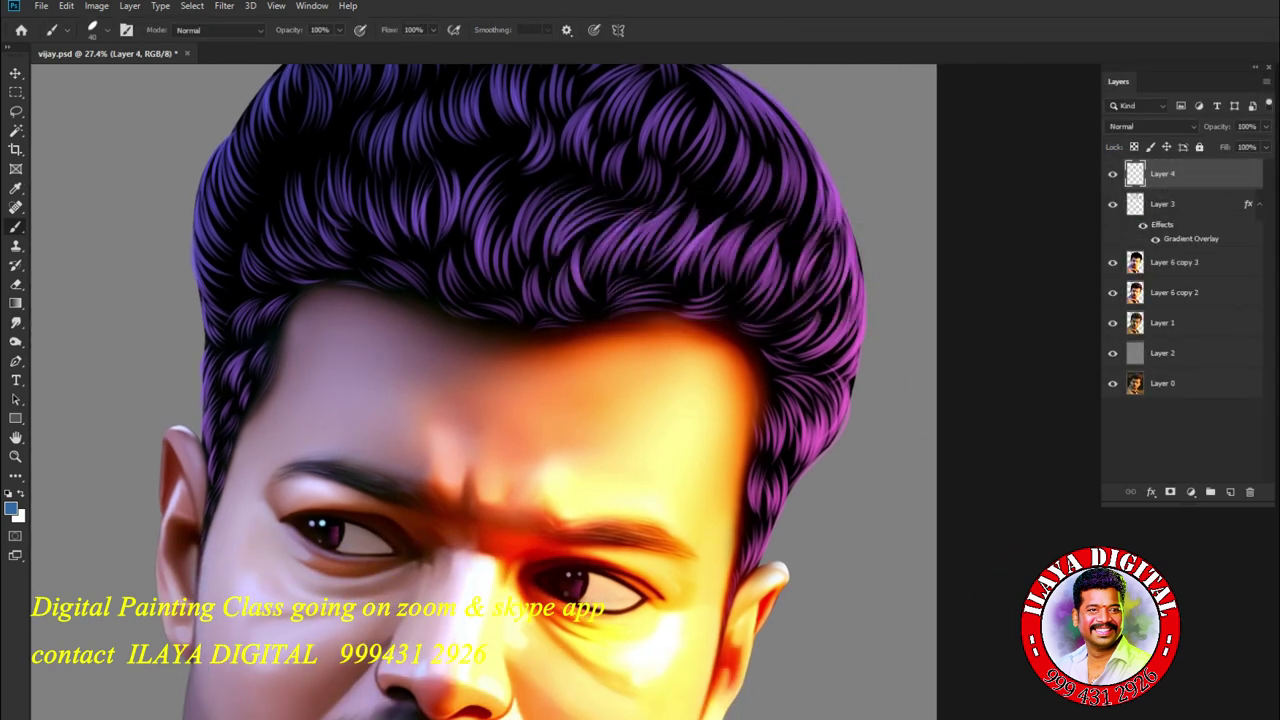
{"action": "key", "text": "alt+shift+bracketleft"}
{"action": "key", "text": "ctrl+e"}
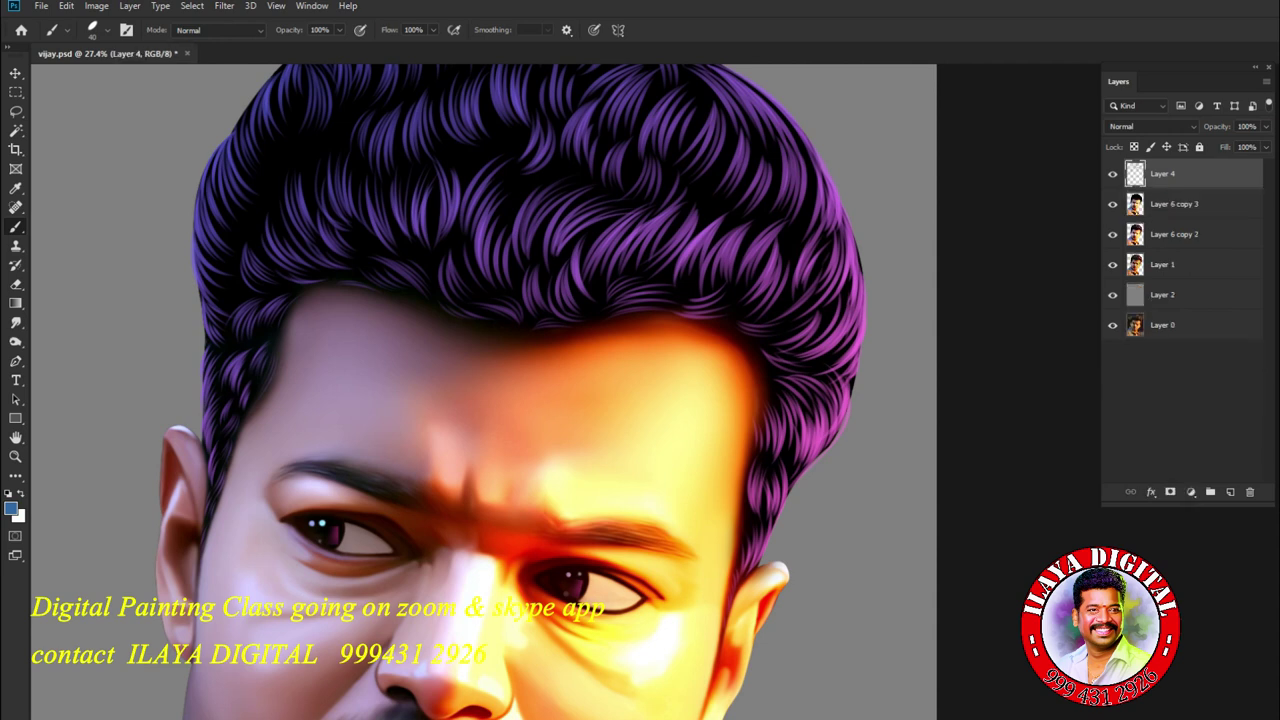
- Open Hue/Saturation for the merged strand layer and move the dialog clear of the portrait's hair
{"action": "scroll", "coordinate": [549, 392], "scroll_direction": "up", "scroll_amount": 2}
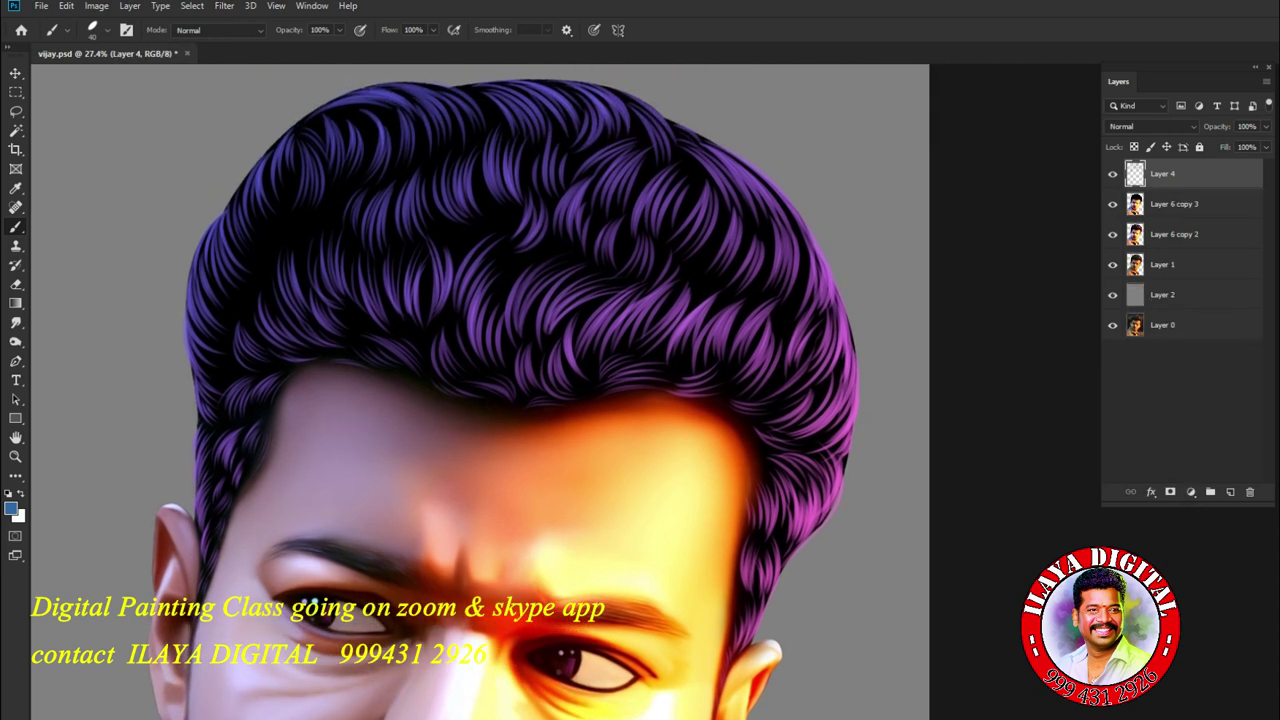
{"action": "key", "text": "ctrl+u"}
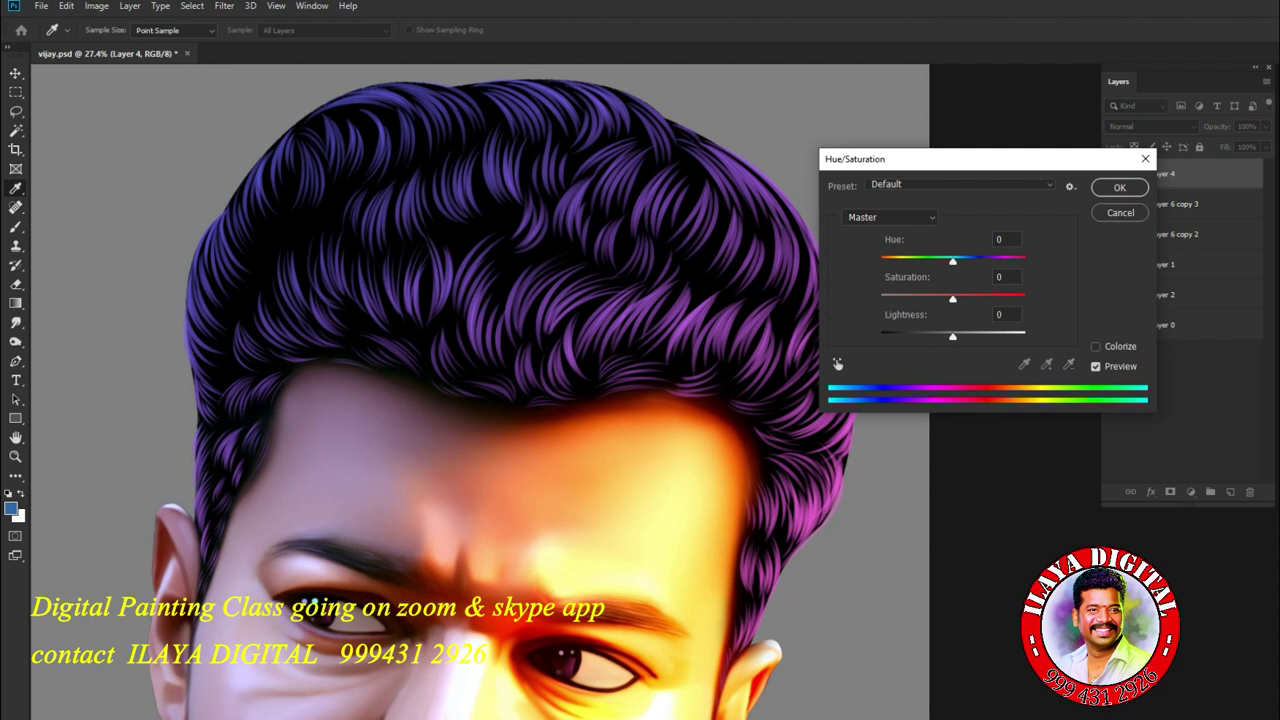
{"action": "left_click_drag", "start_coordinate": [950, 159], "coordinate": [1015, 146]}
{"action": "scroll", "coordinate": [480, 390], "scroll_direction": "down", "scroll_amount": 3}
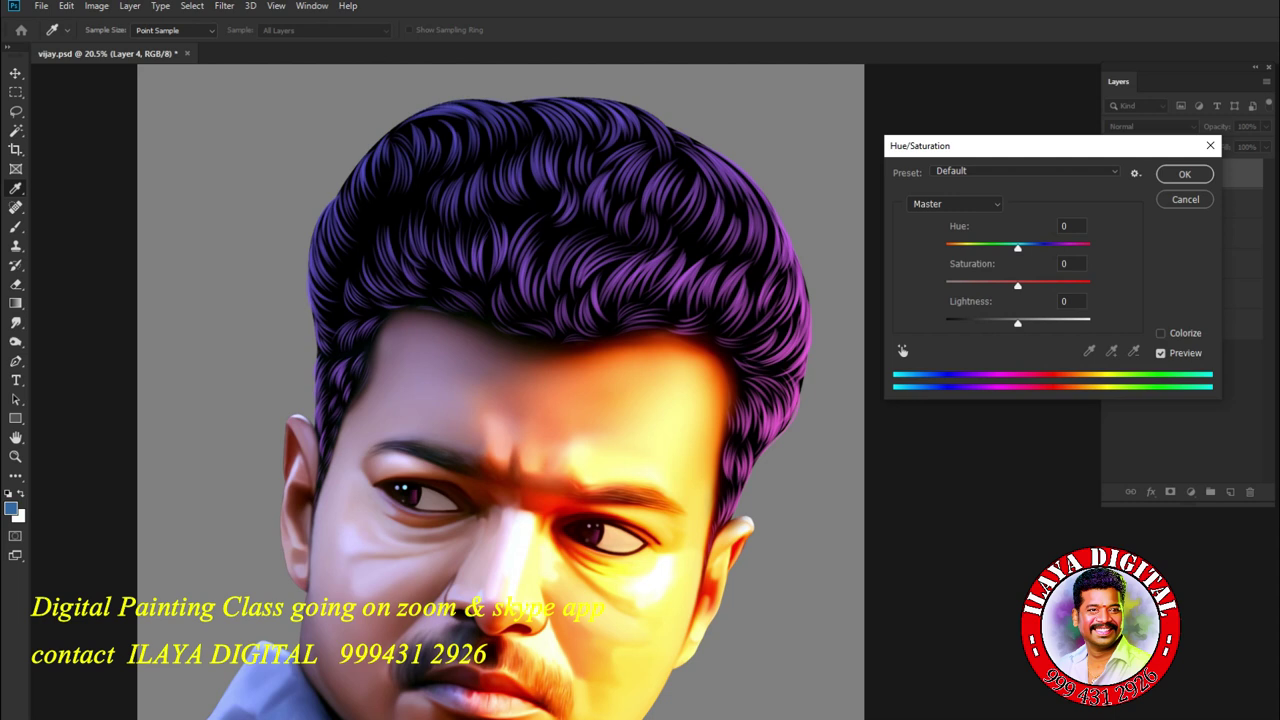
- Try green and teal hair strands by shifting the hue down to -117
{"action": "key", "text": "shift+Down"}
{"action": "key", "text": "shift+Down"}
{"action": "key", "text": "shift+Down"}
{"action": "key", "text": "shift+Down"}
{"action": "key", "text": "shift+Down"}
{"action": "key", "text": "shift+Down"}
{"action": "key", "text": "shift+Down"}
{"action": "key", "text": "Down"}
{"action": "key", "text": "Down"}
{"action": "key", "text": "Down"}
{"action": "key", "text": "Down"}
{"action": "key", "text": "Down"}
{"action": "key", "text": "Down"}
{"action": "key", "text": "Down"}
{"action": "key", "text": "shift+Down"}
{"action": "key", "text": "shift+Down"}
{"action": "key", "text": "shift+Down"}
{"action": "key", "text": "shift+Down"}
{"action": "key", "text": "shift+Down"}
{"action": "key", "text": "shift+Down"}
{"action": "key", "text": "shift+Down"}
{"action": "key", "text": "shift+Down"}
{"action": "key", "text": "shift+Down"}
{"action": "key", "text": "shift+Down"}
{"action": "key", "text": "shift+Down"}
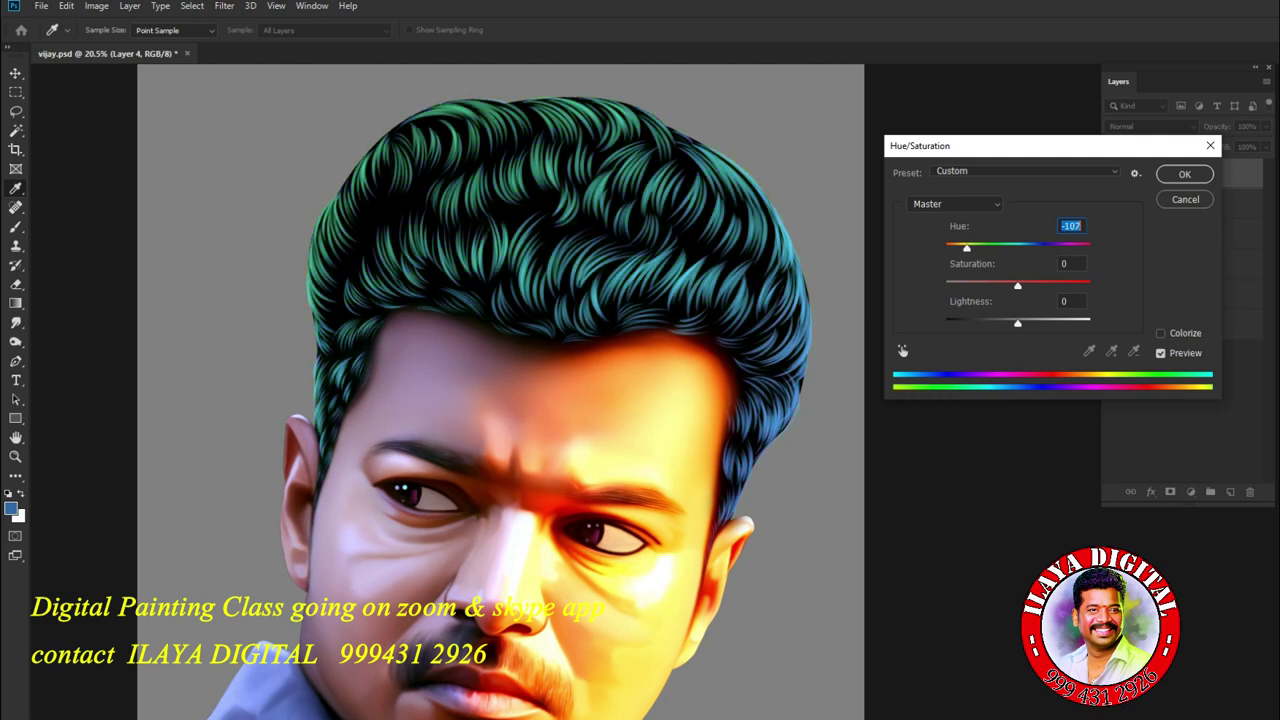
{"action": "key", "text": "shift+Up"}
{"action": "key", "text": "shift+Up"}
{"action": "key", "text": "shift+Up"}
{"action": "key", "text": "shift+Up"}
{"action": "key", "text": "shift+Up"}
{"action": "key", "text": "shift+Up"}
{"action": "key", "text": "Up"}
{"action": "key", "text": "Up"}
{"action": "key", "text": "Up"}
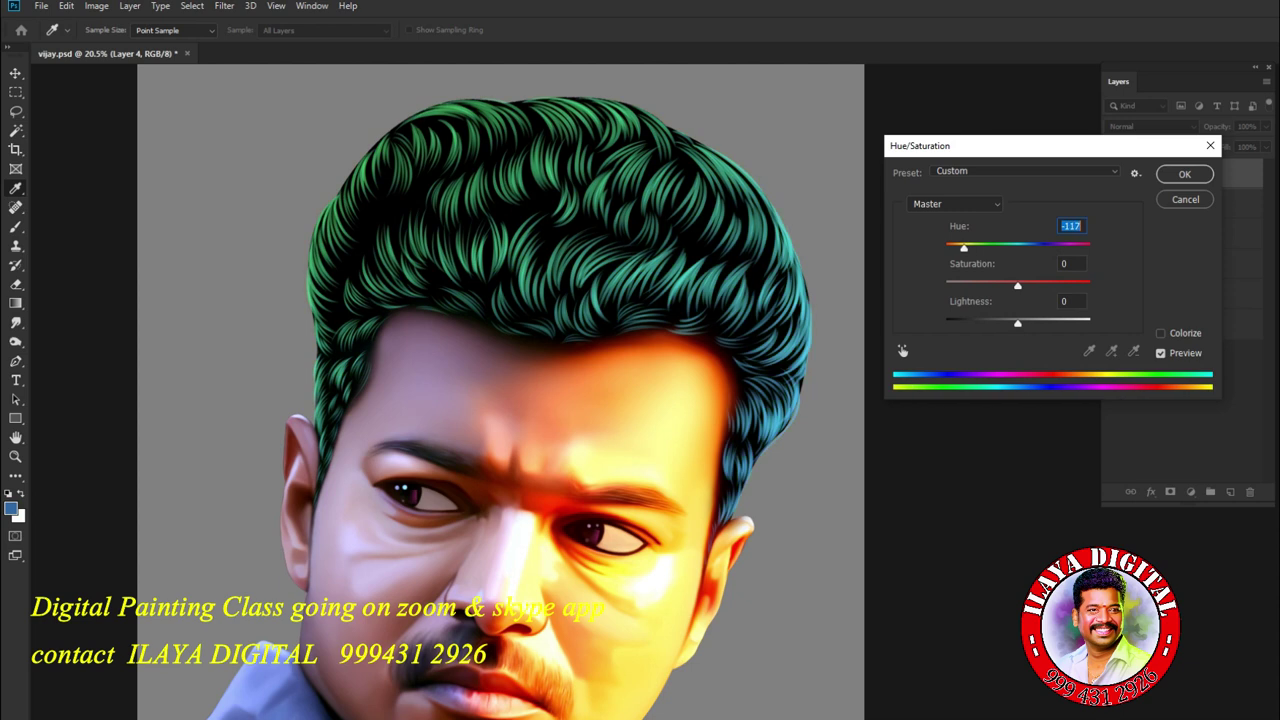
- Try magenta and red hair strands by raising the hue to +85
{"action": "key", "text": "shift+Up"}
{"action": "key", "text": "shift+Up"}
{"action": "key", "text": "shift+Up"}
{"action": "key", "text": "shift+Up"}
{"action": "key", "text": "shift+Up"}
{"action": "key", "text": "shift+Up"}
{"action": "key", "text": "shift+Up"}
{"action": "key", "text": "shift+Up"}
{"action": "key", "text": "shift+Up"}
{"action": "key", "text": "shift+Up"}
{"action": "key", "text": "shift+Up"}
{"action": "key", "text": "shift+Up"}
{"action": "key", "text": "shift+Up"}
{"action": "key", "text": "shift+Up"}
{"action": "key", "text": "shift+Up"}
{"action": "key", "text": "shift+Up"}
{"action": "key", "text": "shift+Up"}
{"action": "key", "text": "shift+Up"}
{"action": "key", "text": "shift+Up"}
{"action": "key", "text": "shift+Up"}
{"action": "key", "text": "Up"}
{"action": "key", "text": "Up"}
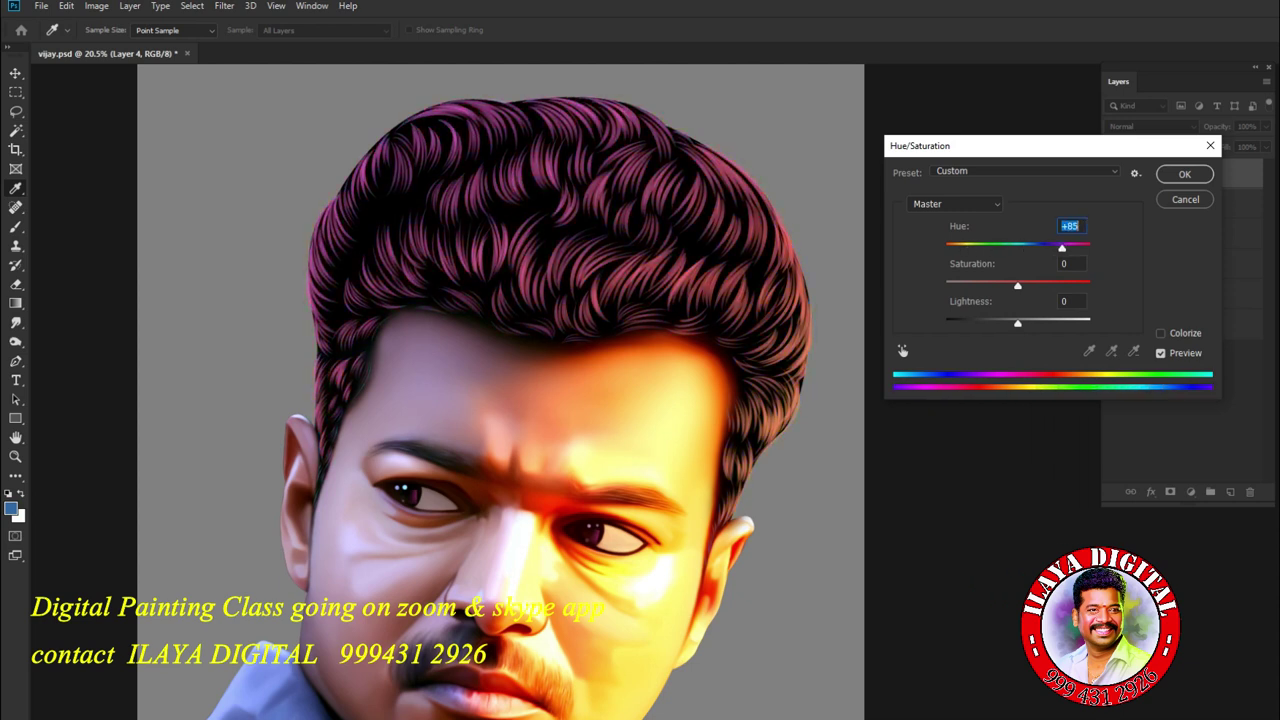
- Try olive and green hair strands by raising the hue to +180
{"action": "key", "text": "shift+Up"}
{"action": "key", "text": "shift+Up"}
{"action": "key", "text": "shift+Up"}
{"action": "key", "text": "shift+Up"}
{"action": "key", "text": "shift+Up"}
{"action": "key", "text": "shift+Up"}
{"action": "key", "text": "shift+Up"}
{"action": "key", "text": "shift+Up"}
{"action": "key", "text": "shift+Up"}
{"action": "key", "text": "shift+Up"}
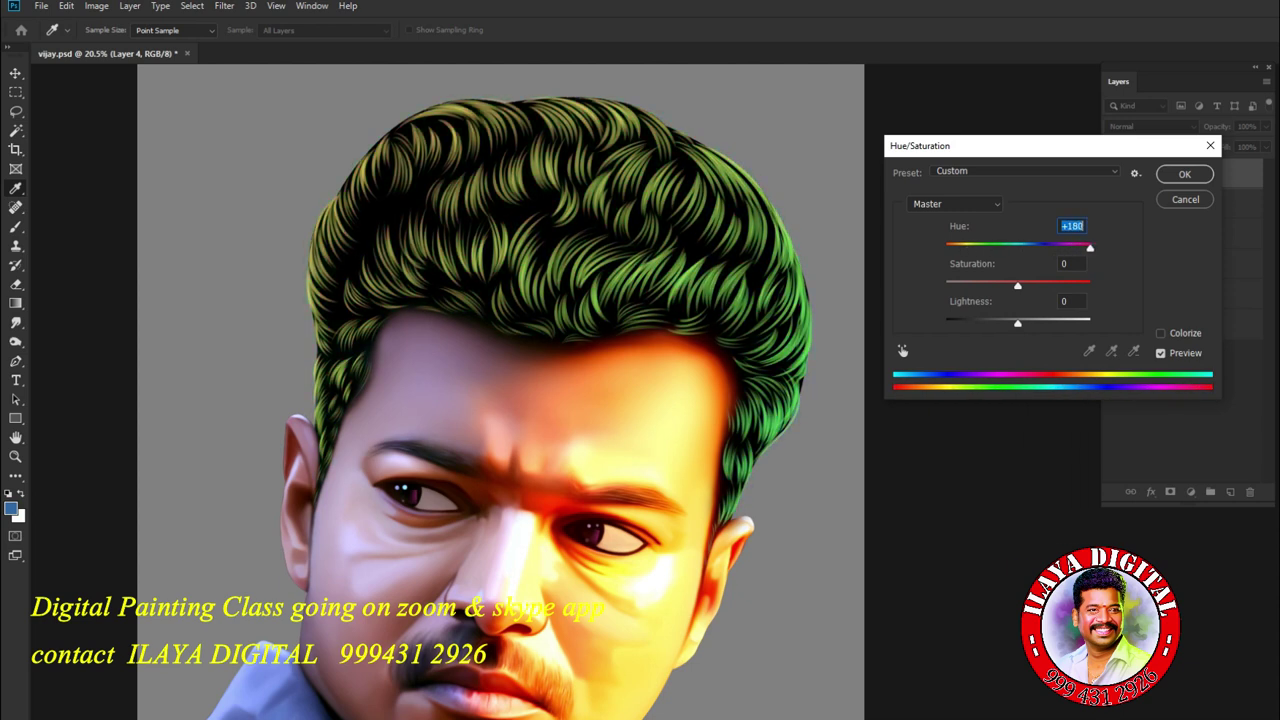
- Lower the hue until the strands run from blue-violet to magenta, and apply the adjustment
{"action": "key", "text": "shift+Down"}
{"action": "key", "text": "shift+Down"}
{"action": "key", "text": "shift+Down"}
{"action": "key", "text": "shift+Down"}
{"action": "key", "text": "shift+Down"}
{"action": "key", "text": "shift+Down"}
{"action": "key", "text": "shift+Down"}
{"action": "key", "text": "shift+Down"}
{"action": "key", "text": "shift+Down"}
{"action": "key", "text": "shift+Down"}
{"action": "key", "text": "shift+Down"}
{"action": "key", "text": "shift+Down"}
{"action": "key", "text": "Return"}
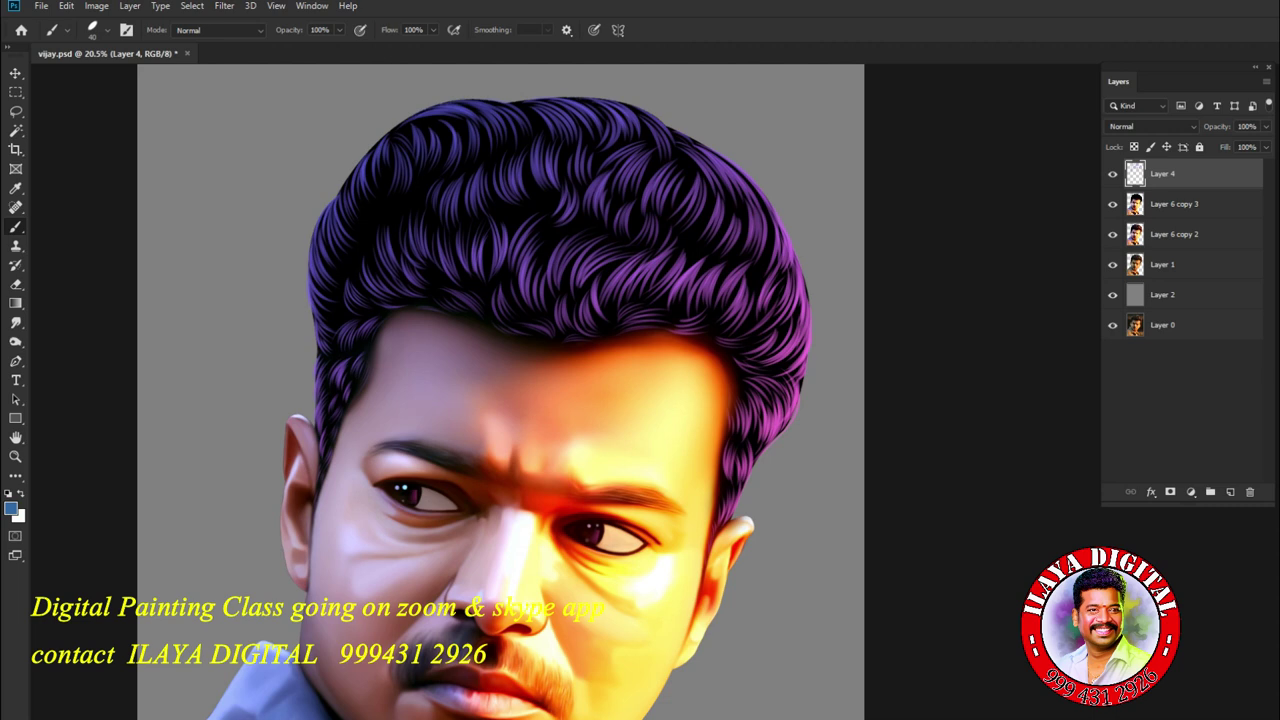
- Lasso the hair along the right half of the portrait's head on Layer 4 and feather the selection by 100 pixels
{"action": "key", "text": "l"}
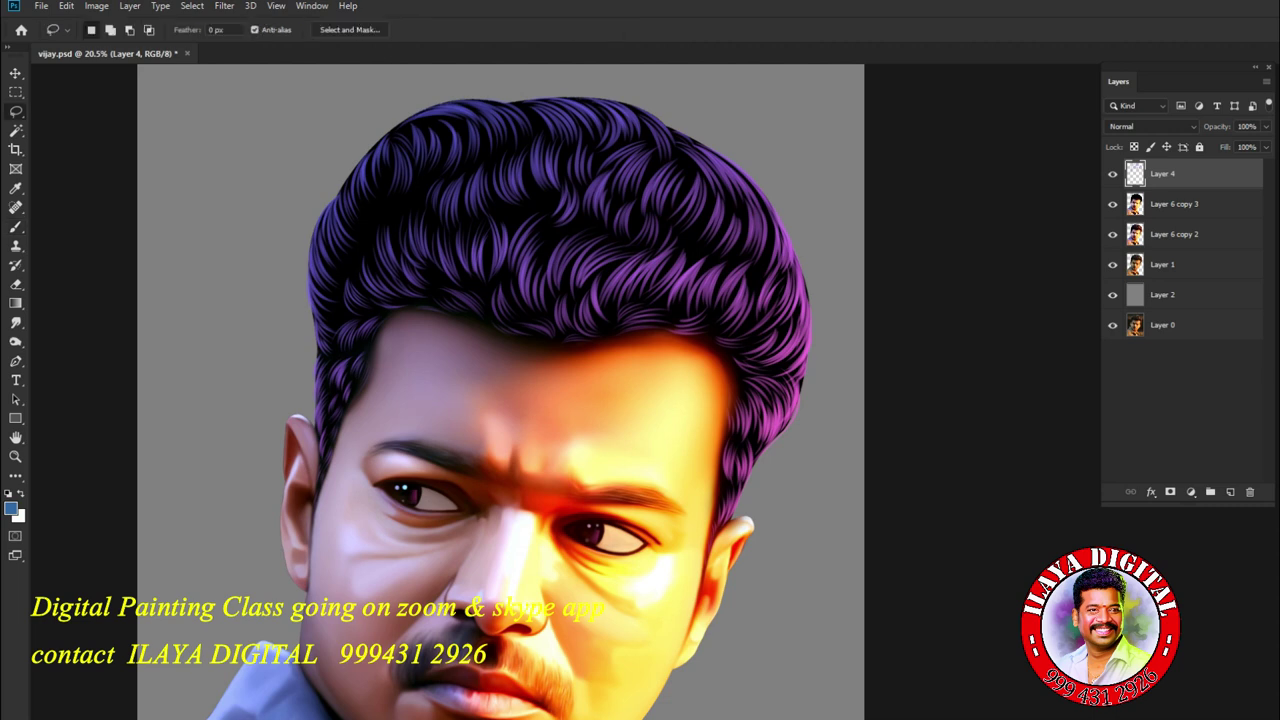
{"action": "mouse_move", "coordinate": [634, 259]}
{"action": "left_mouse_down"}
{"action": "mouse_move", "coordinate": [655, 49]}
{"action": "mouse_move", "coordinate": [865, 370]}
{"action": "mouse_move", "coordinate": [726, 690]}
{"action": "mouse_move", "coordinate": [692, 405]}
{"action": "left_mouse_up"}
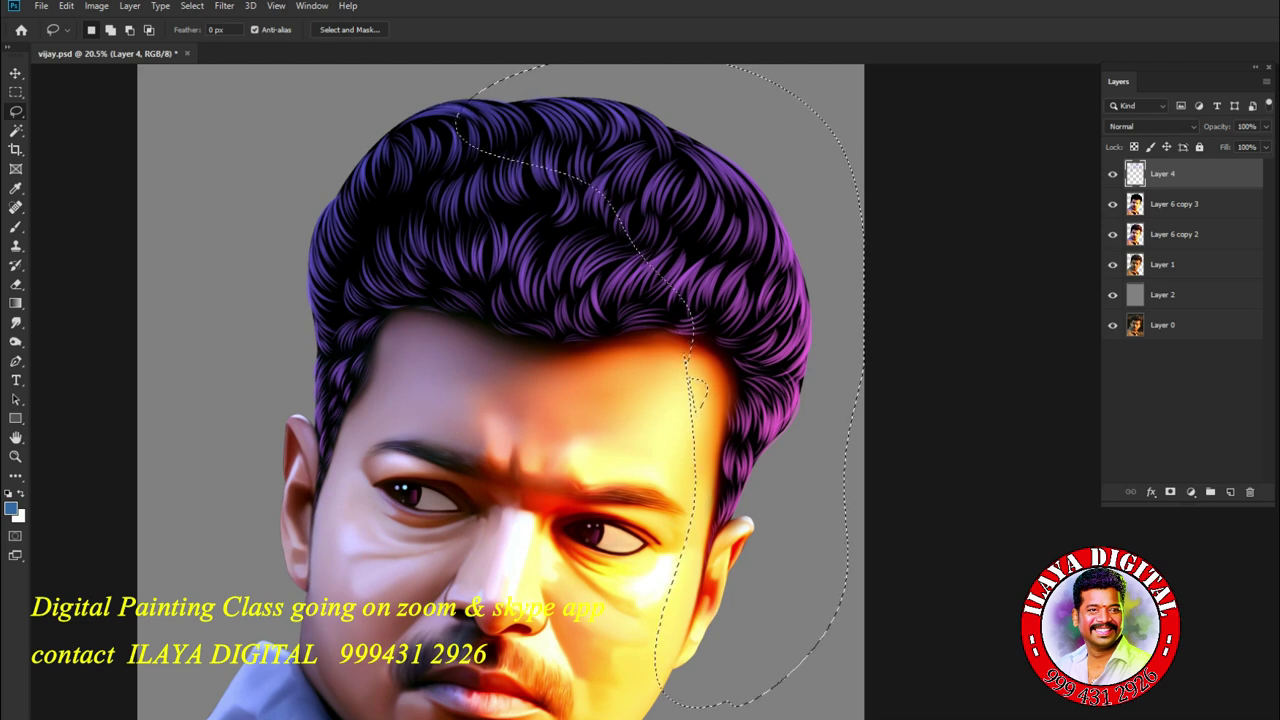
{"action": "key", "text": "shift+F6"}
{"action": "type", "text": "100"}
{"action": "key", "text": "Return"}
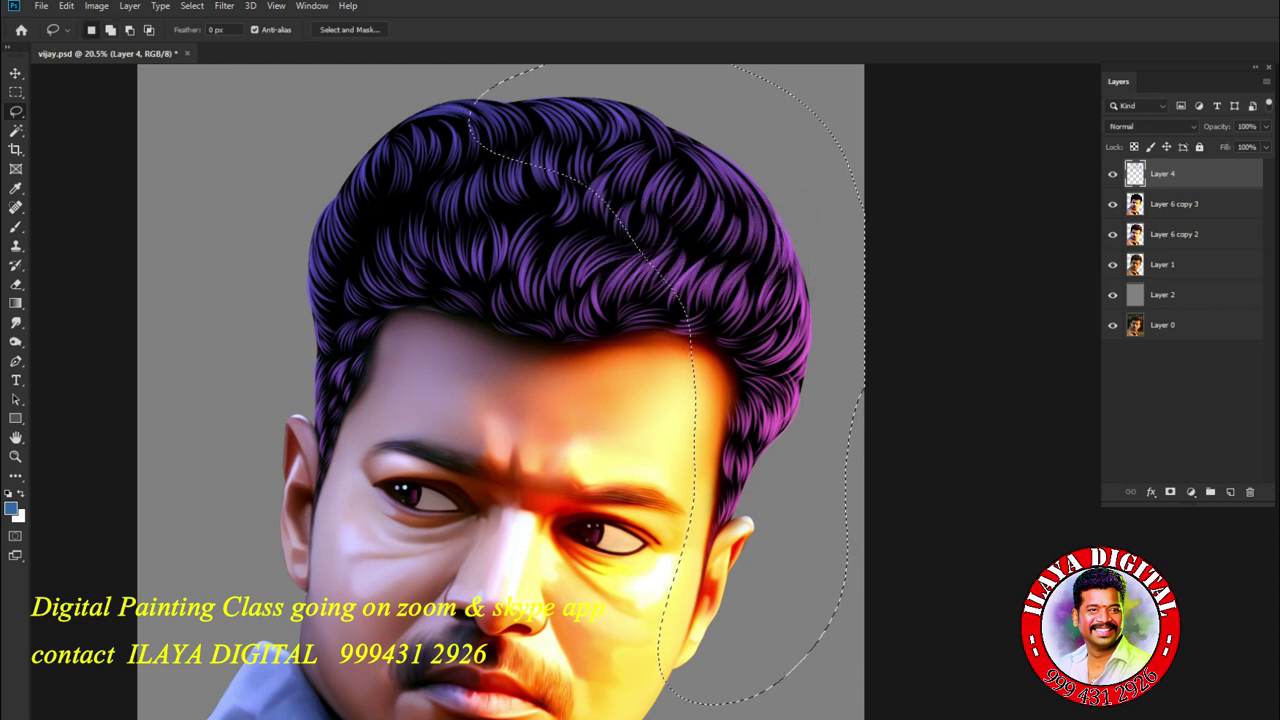
- Shift the hue of the selected right-hand strands to +120 with Hue/Saturation
{"action": "key", "text": "ctrl+u"}
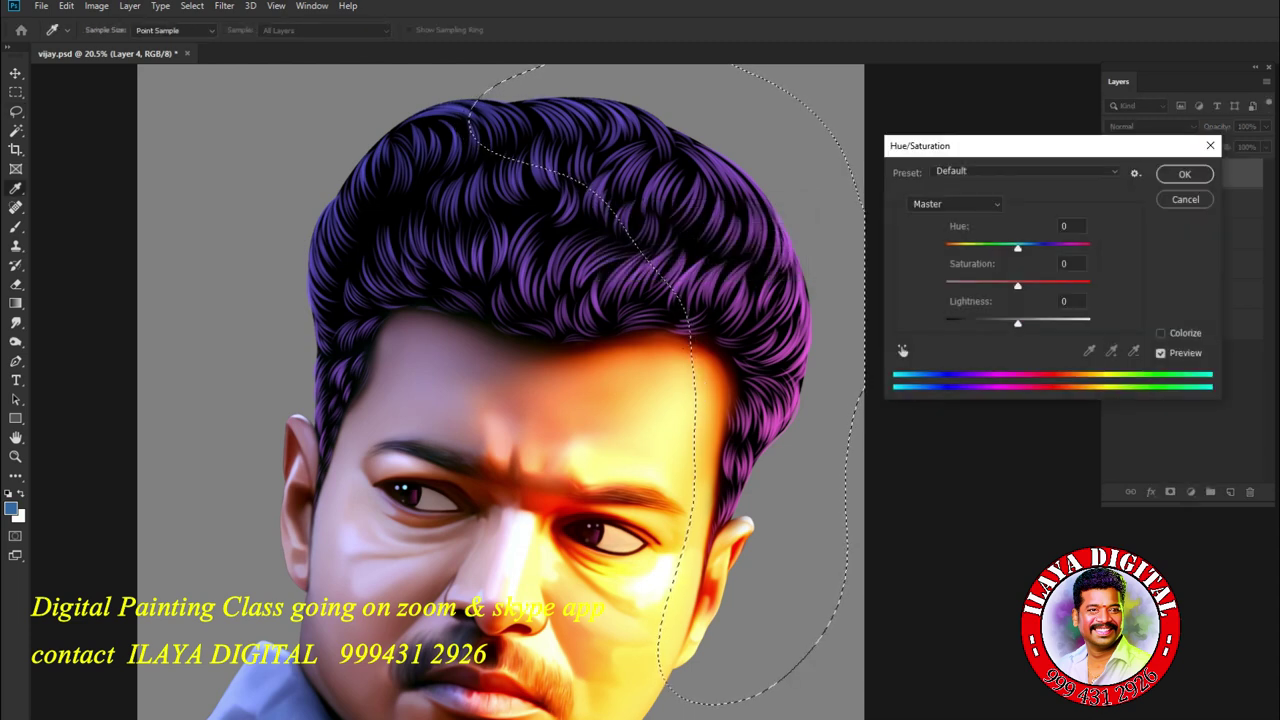
{"action": "type", "text": "132"}
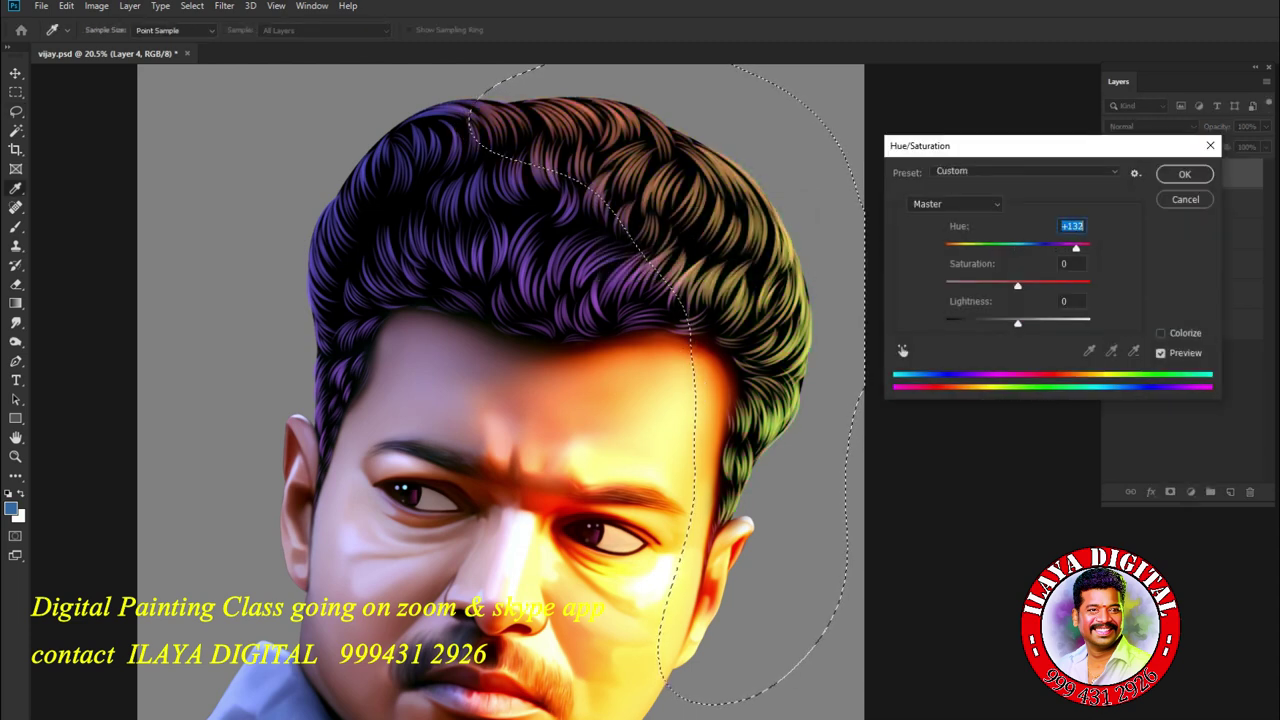
{"action": "key", "text": "Down"}
{"action": "key", "text": "Down"}
{"action": "key", "text": "Down"}
{"action": "key", "text": "Down"}
{"action": "key", "text": "Down"}
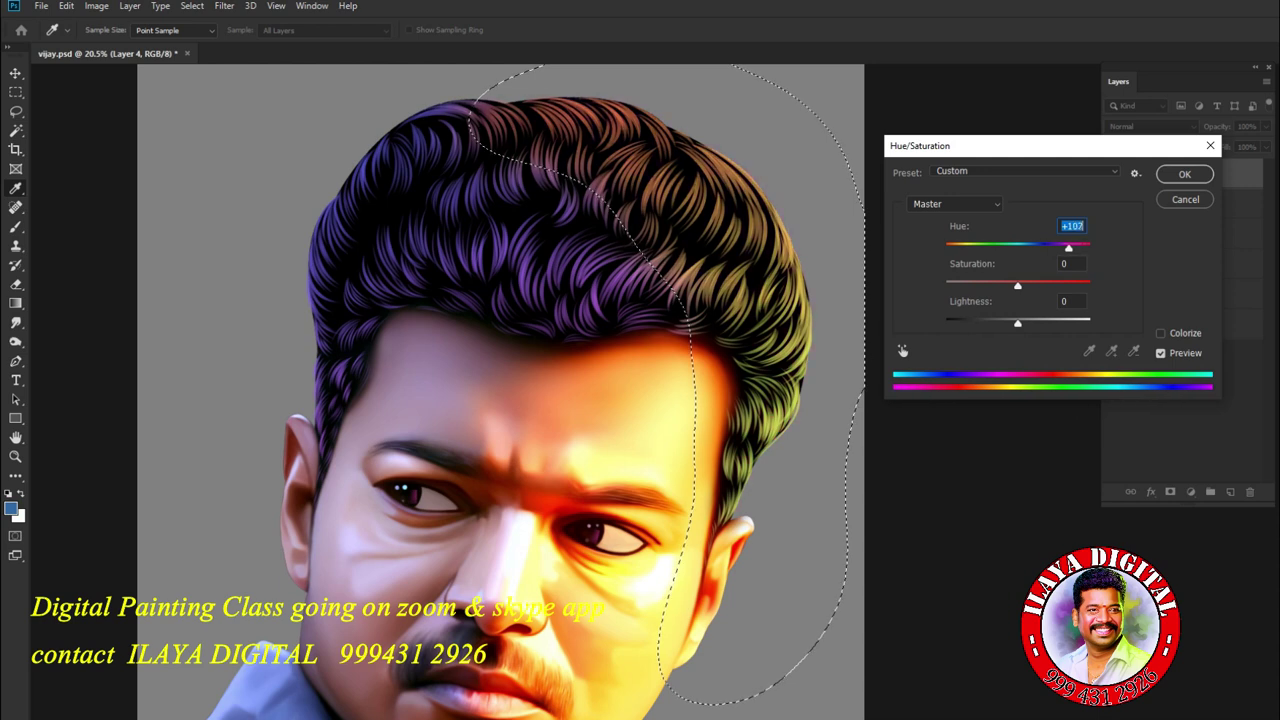
{"action": "key", "text": "Down"}
{"action": "key", "text": "Down"}
{"action": "key", "text": "Down"}
{"action": "key", "text": "Down"}
{"action": "key", "text": "Down"}
{"action": "key", "text": "Down"}
{"action": "key", "text": "Down"}
- Raise the selected strands' saturation to +57, apply the adjustment and deselect
{"action": "key", "text": "Tab"}
{"action": "type", "text": "36"}
{"action": "key", "text": "shift+Up"}
{"action": "key", "text": "shift+Up"}
{"action": "key", "text": "Up"}
{"action": "key", "text": "Up"}
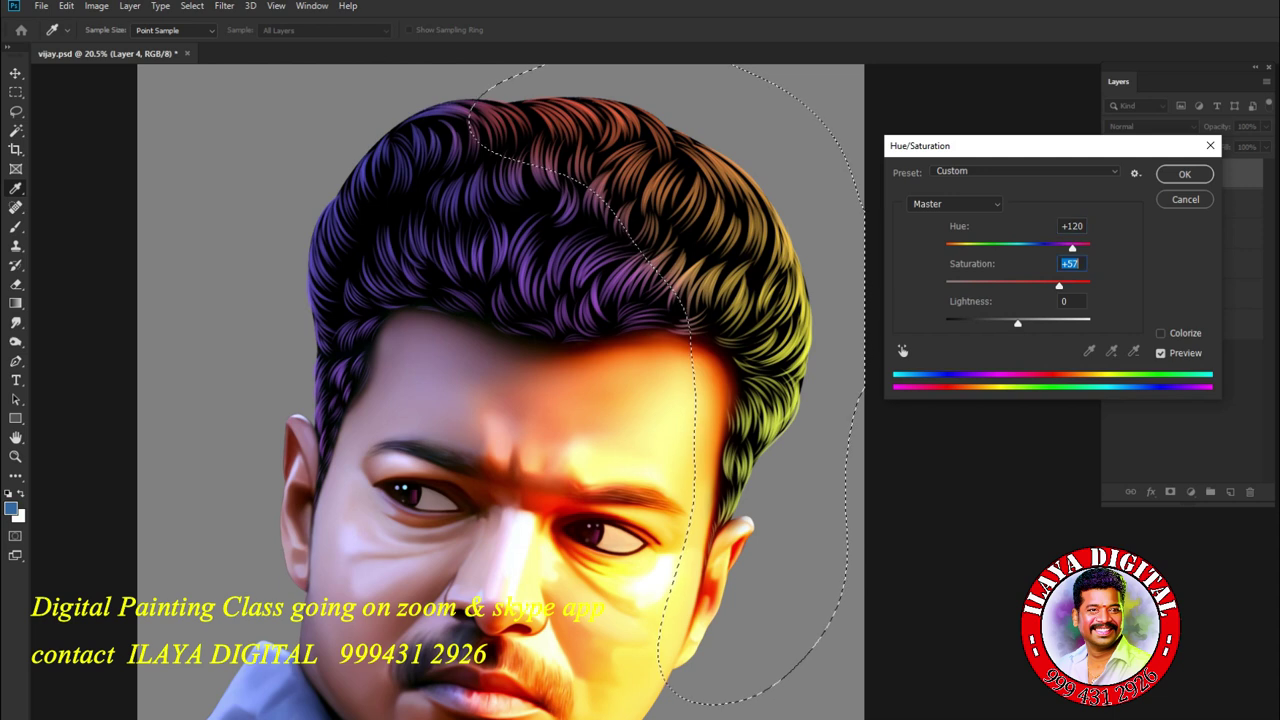
{"action": "key", "text": "Return"}
{"action": "key", "text": "ctrl+d"}
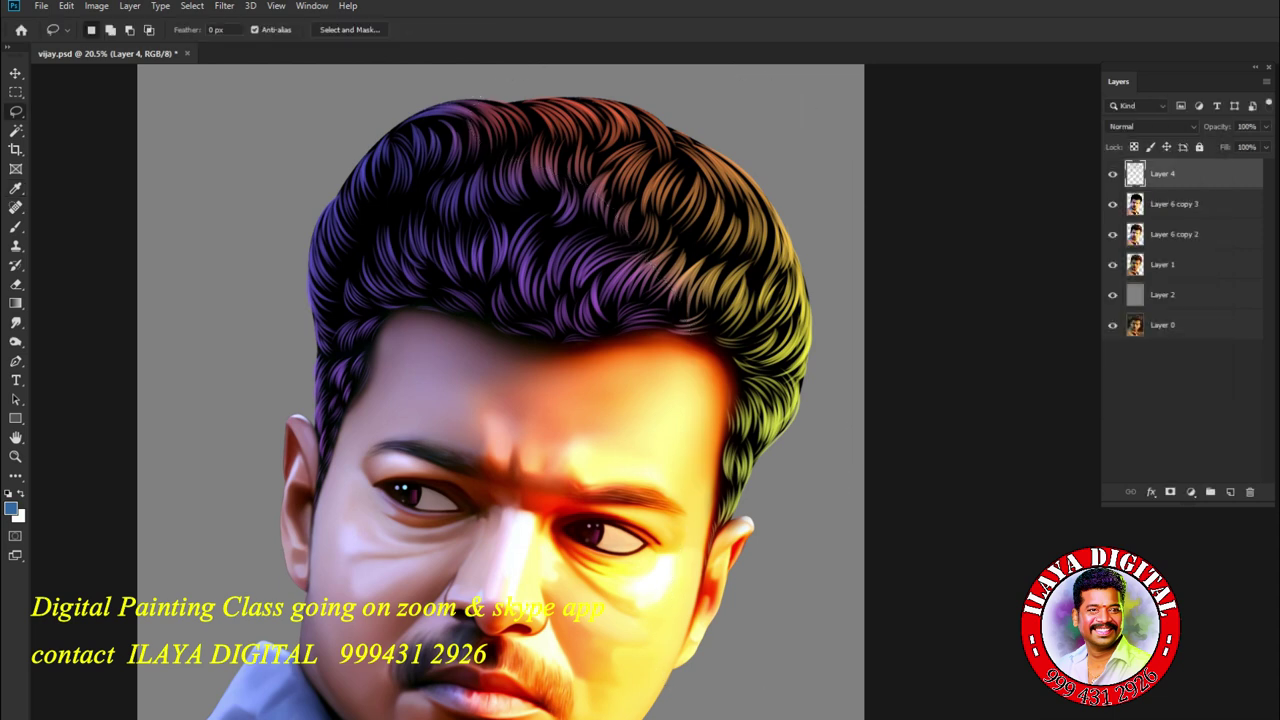
- Lasso the hair on the left side and crown of the head and feather the selection by 200 pixels
{"action": "mouse_move", "coordinate": [345, 478]}
{"action": "left_mouse_down"}
{"action": "mouse_move", "coordinate": [410, 376]}
{"action": "mouse_move", "coordinate": [438, 298]}
{"action": "mouse_move", "coordinate": [552, 234]}
{"action": "left_mouse_up"}
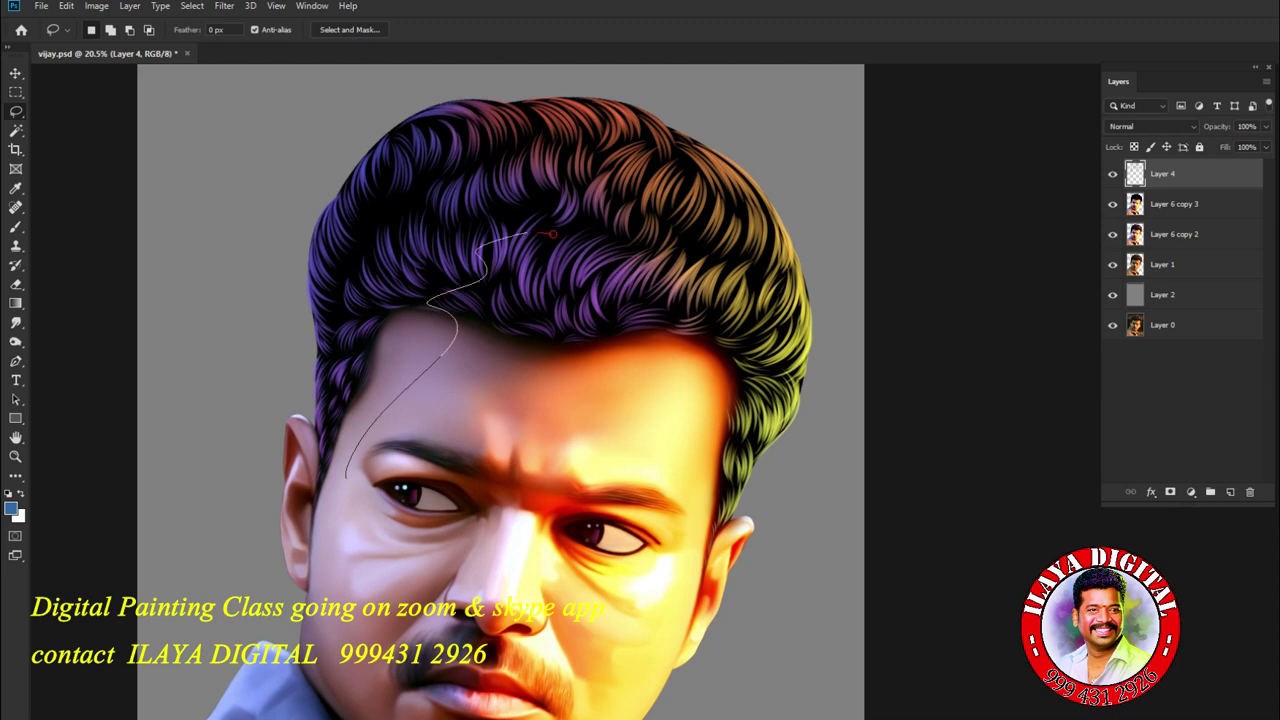
{"action": "mouse_move", "coordinate": [740, 140]}
{"action": "left_mouse_down"}
{"action": "mouse_move", "coordinate": [314, 50]}
{"action": "mouse_move", "coordinate": [156, 288]}
{"action": "mouse_move", "coordinate": [160, 600]}
{"action": "mouse_move", "coordinate": [318, 598]}
{"action": "left_mouse_up"}
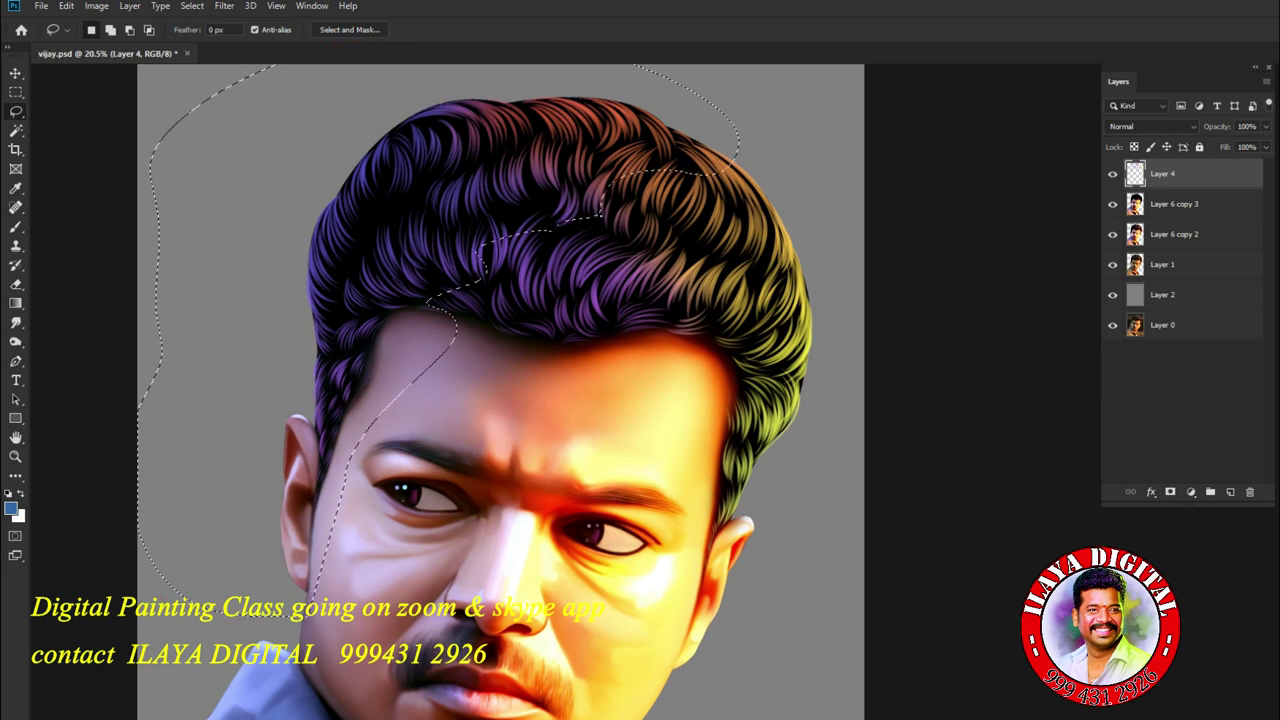
{"action": "key", "text": "shift+F6"}
{"action": "type", "text": "50"}
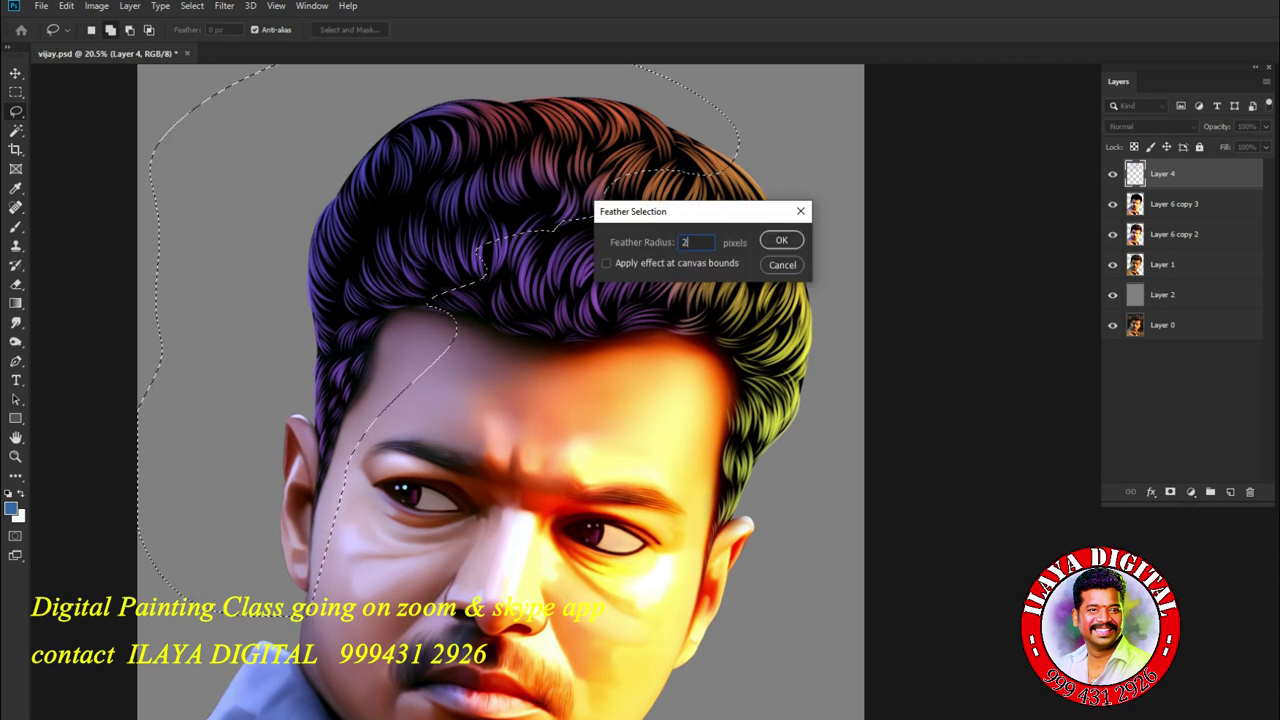
{"action": "key", "text": "Return"}
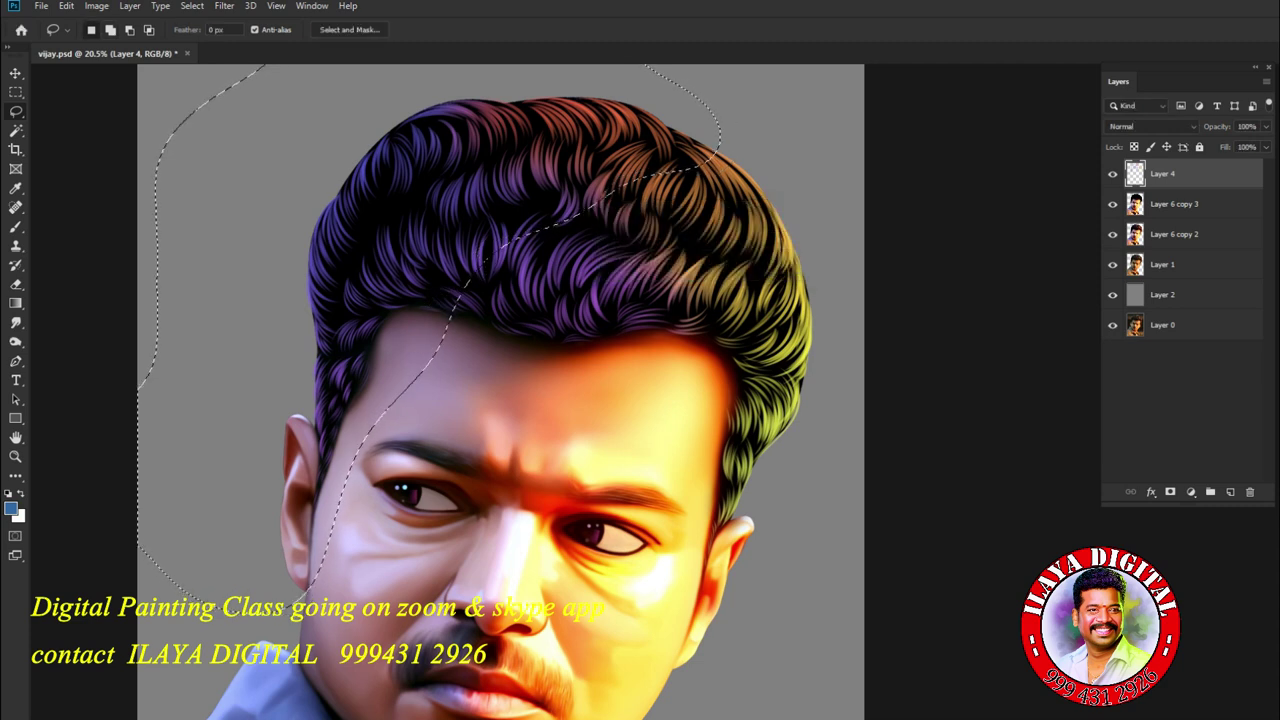
- Try olive and teal strands in the selected left and crown hair by raising the hue to +180
{"action": "key", "text": "ctrl+u"}
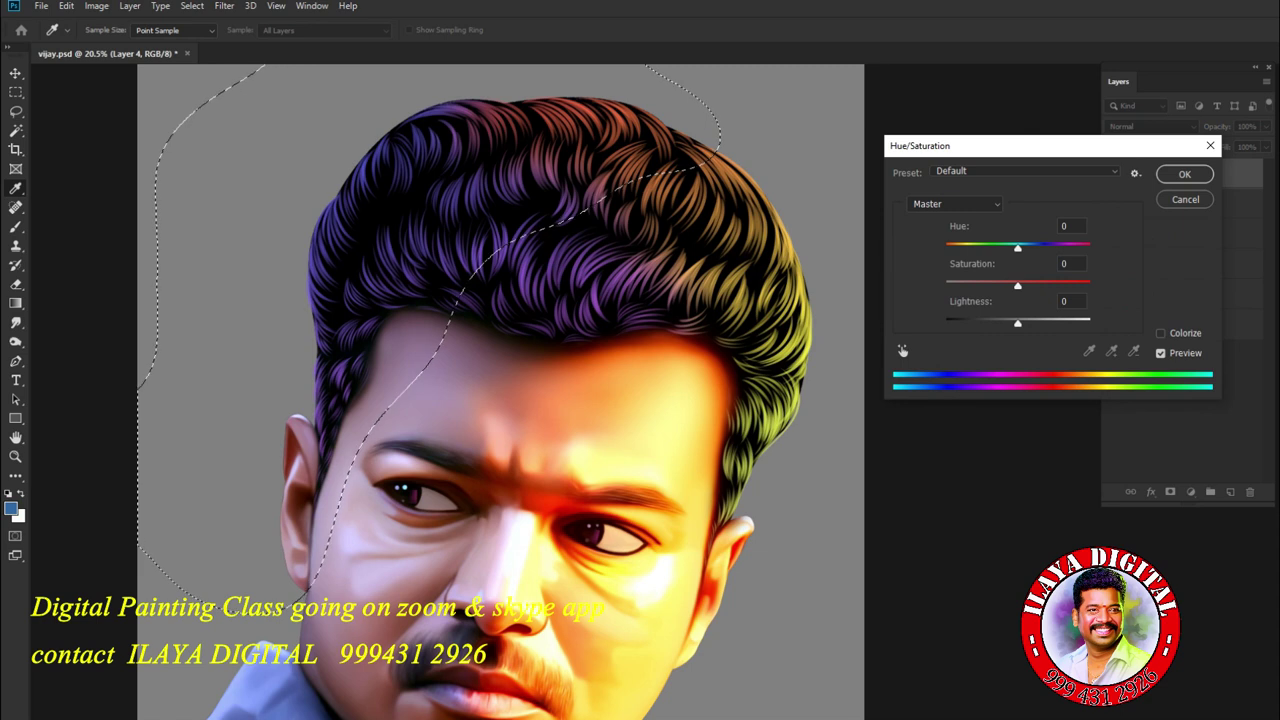
{"action": "key", "text": "Up"}
{"action": "key", "text": "Up"}
{"action": "key", "text": "Up"}
{"action": "key", "text": "Up"}
{"action": "key", "text": "Up"}
{"action": "key", "text": "Up"}
{"action": "key", "text": "Up"}
{"action": "key", "text": "Up"}
{"action": "key", "text": "Up"}
{"action": "key", "text": "Up"}
{"action": "key", "text": "Up"}
{"action": "key", "text": "Up"}
{"action": "key", "text": "Up"}
{"action": "key", "text": "Up"}
{"action": "key", "text": "Up"}
{"action": "key", "text": "Up"}
{"action": "key", "text": "Up"}
{"action": "key", "text": "Up"}
{"action": "key", "text": "Up"}
{"action": "key", "text": "Up"}
{"action": "key", "text": "shift+Up"}
{"action": "key", "text": "shift+Up"}
{"action": "key", "text": "shift+Up"}
{"action": "key", "text": "shift+Up"}
{"action": "key", "text": "shift+Up"}
{"action": "key", "text": "shift+Up"}
{"action": "key", "text": "shift+Up"}
{"action": "key", "text": "shift+Up"}
{"action": "key", "text": "shift+Up"}
{"action": "key", "text": "shift+Up"}
{"action": "key", "text": "shift+Up"}
{"action": "key", "text": "shift+Up"}
{"action": "key", "text": "shift+Up"}
{"action": "key", "text": "shift+Up"}
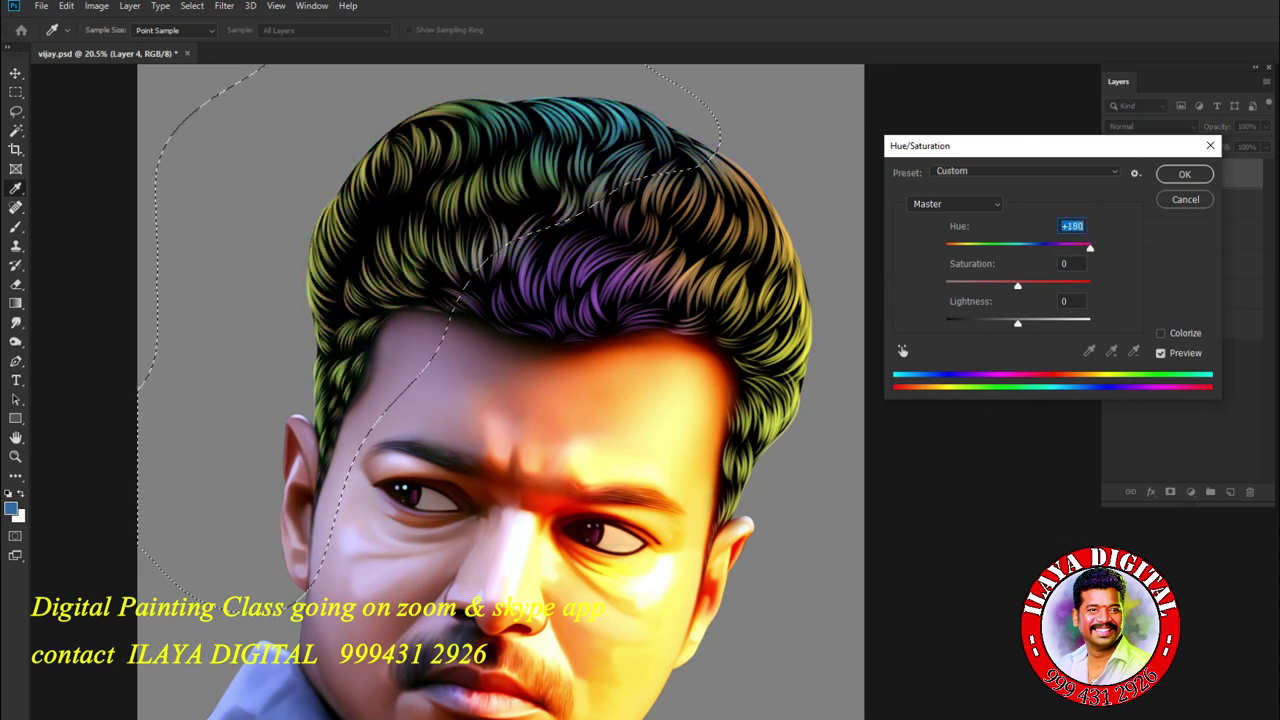
- Lower the selected hair's hue to about -12 for blue-to-red strands, apply the adjustment and deselect
{"action": "key", "text": "shift+Down"}
{"action": "key", "text": "shift+Down"}
{"action": "key", "text": "shift+Down"}
{"action": "key", "text": "shift+Down"}
{"action": "key", "text": "shift+Down"}
{"action": "key", "text": "shift+Down"}
{"action": "key", "text": "shift+Down"}
{"action": "key", "text": "shift+Down"}
{"action": "key", "text": "shift+Down"}
{"action": "key", "text": "shift+Down"}
{"action": "key", "text": "shift+Down"}
{"action": "key", "text": "shift+Down"}
{"action": "key", "text": "shift+Down"}
{"action": "key", "text": "shift+Down"}
{"action": "key", "text": "shift+Down"}
{"action": "key", "text": "shift+Down"}
{"action": "key", "text": "shift+Down"}
{"action": "key", "text": "shift+Down"}
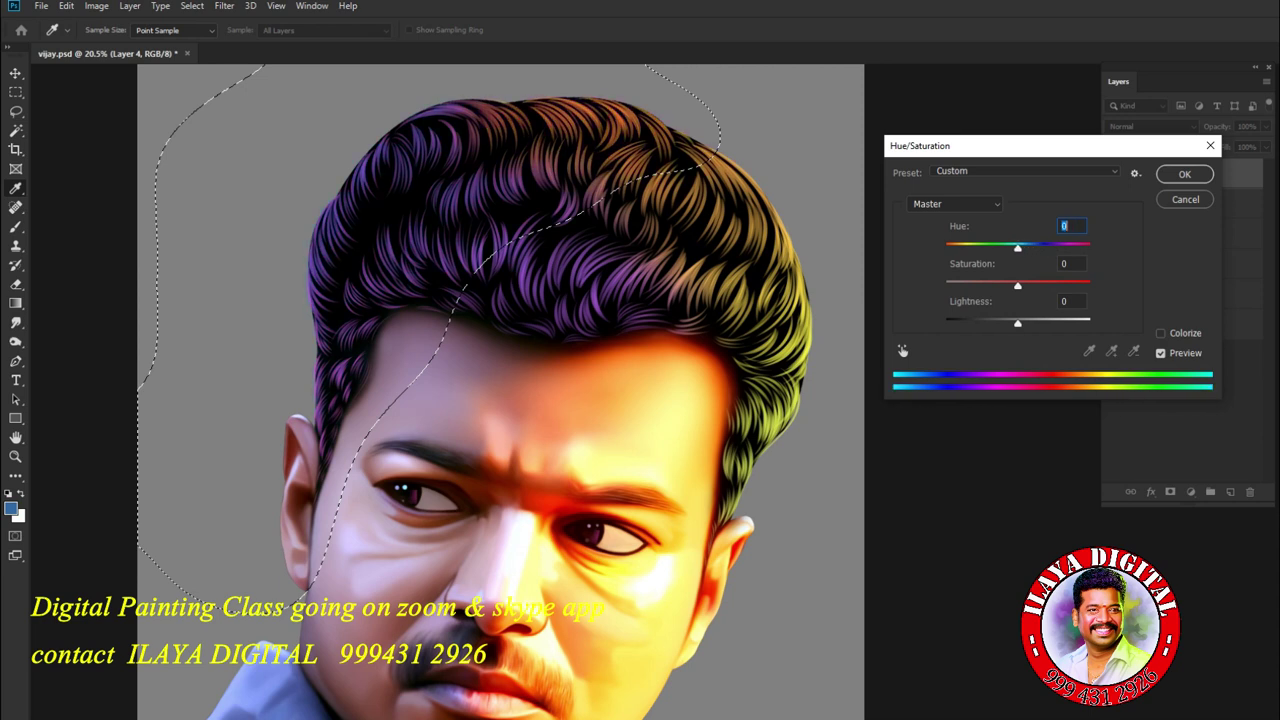
{"action": "key", "text": "Down"}
{"action": "key", "text": "Down"}
{"action": "key", "text": "Down"}
{"action": "key", "text": "Down"}
{"action": "key", "text": "Down"}
{"action": "key", "text": "Down"}
{"action": "key", "text": "Down"}
{"action": "key", "text": "Down"}
{"action": "key", "text": "Down"}
{"action": "key", "text": "Down"}
{"action": "key", "text": "Down"}
{"action": "key", "text": "Down"}
{"action": "key", "text": "Down"}
{"action": "key", "text": "Down"}
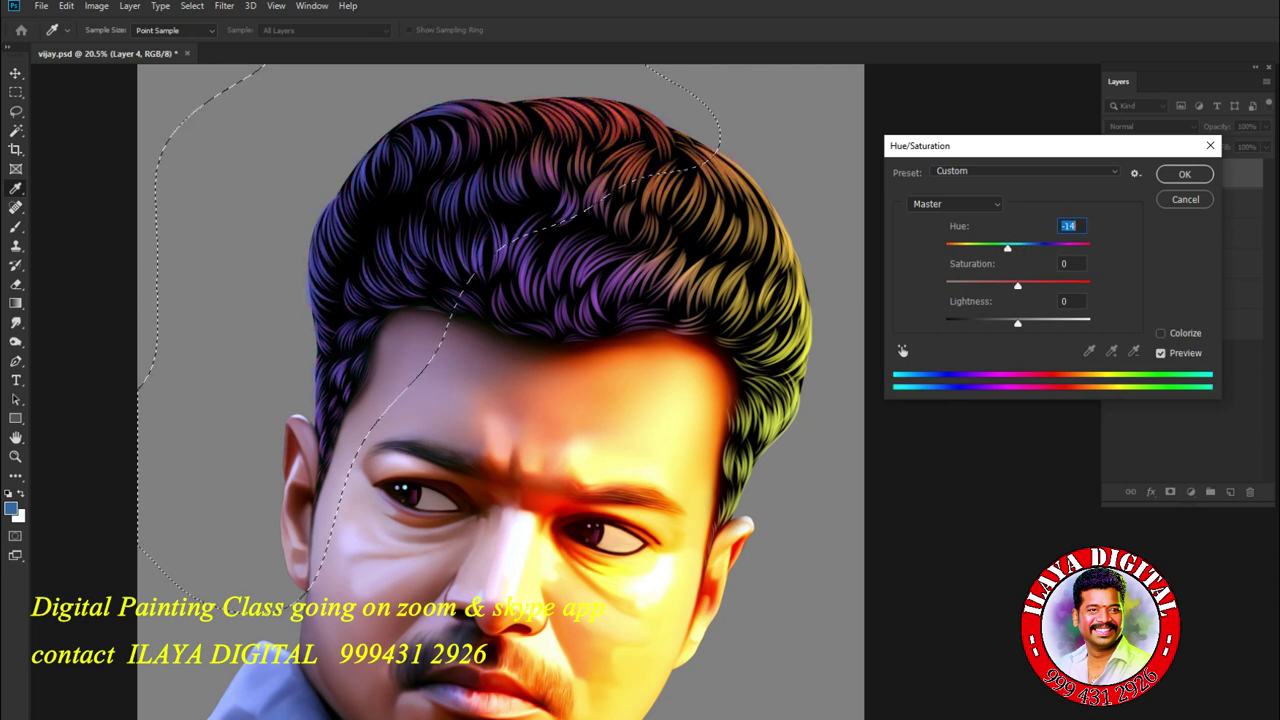
{"action": "key", "text": "Up"}
{"action": "key", "text": "Up"}
{"action": "key", "text": "Return"}
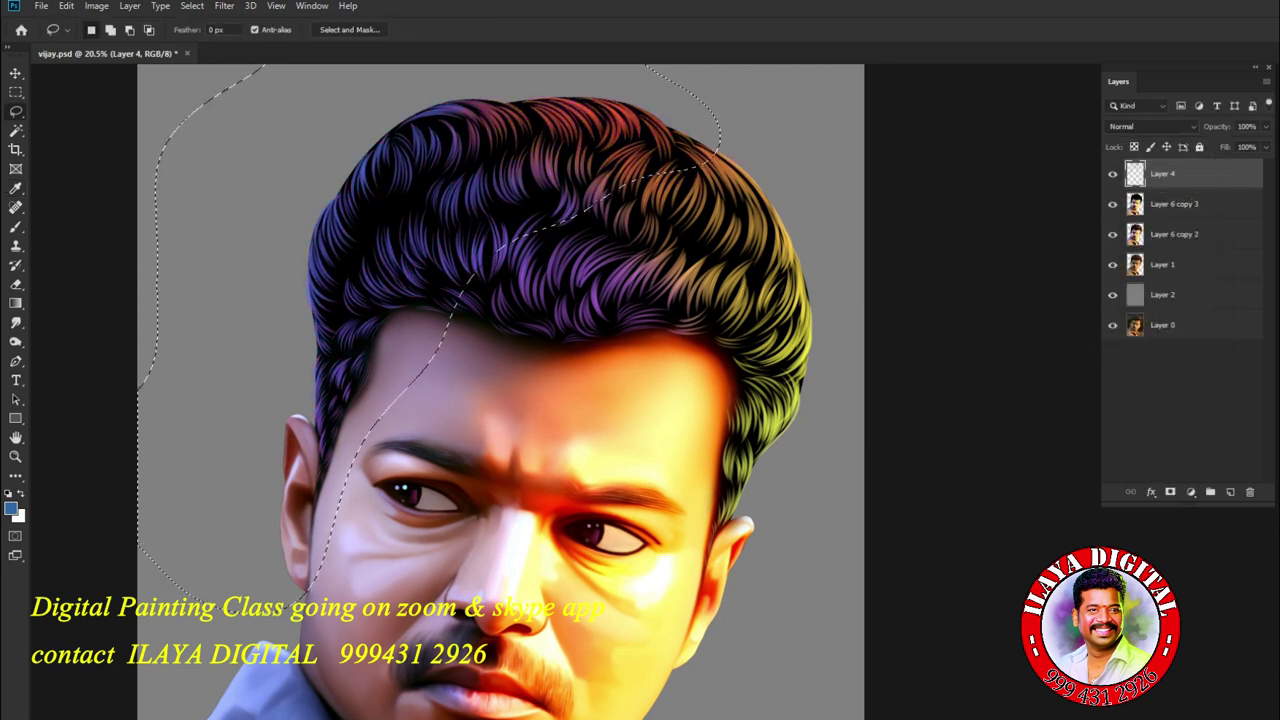
{"action": "key", "text": "ctrl+d"}
- Lasso the front hair above the forehead and feather the selection by 200 pixels
{"action": "mouse_move", "coordinate": [405, 323]}
{"action": "left_mouse_down"}
{"action": "mouse_move", "coordinate": [397, 250]}
{"action": "mouse_move", "coordinate": [450, 195]}
{"action": "left_mouse_up"}
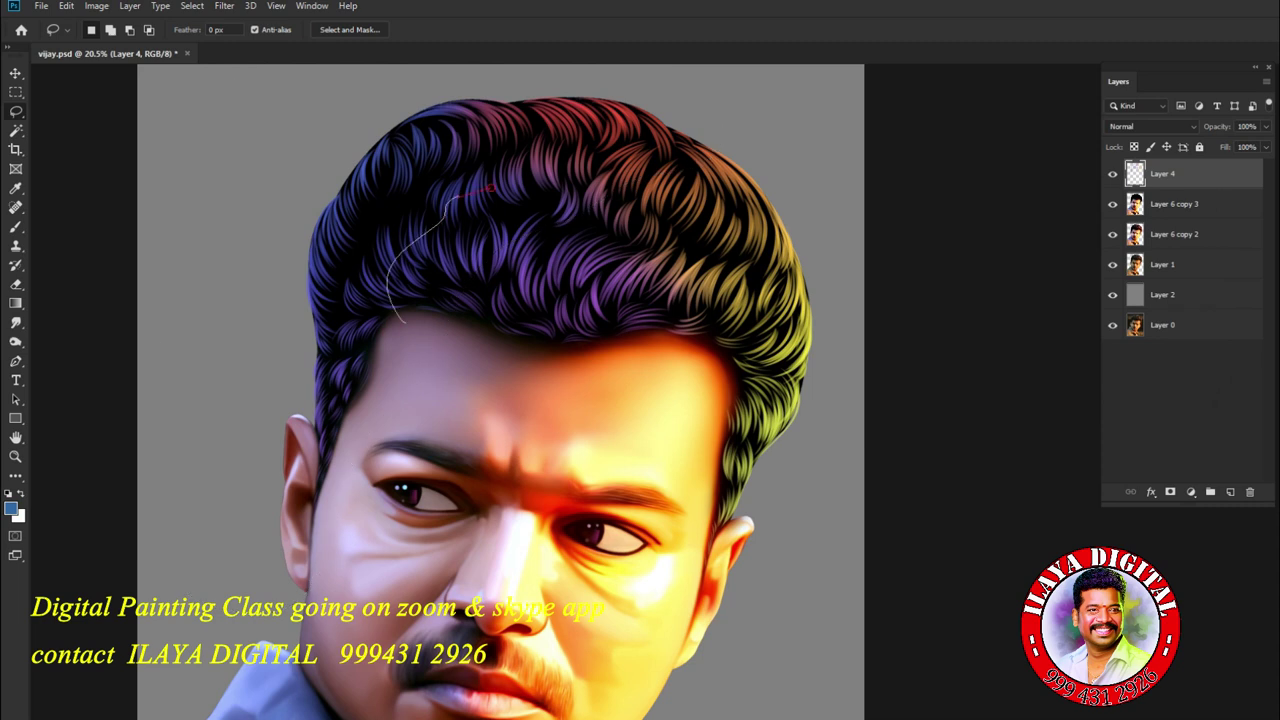
{"action": "left_click_drag", "start_coordinate": [567, 189], "coordinate": [673, 211]}
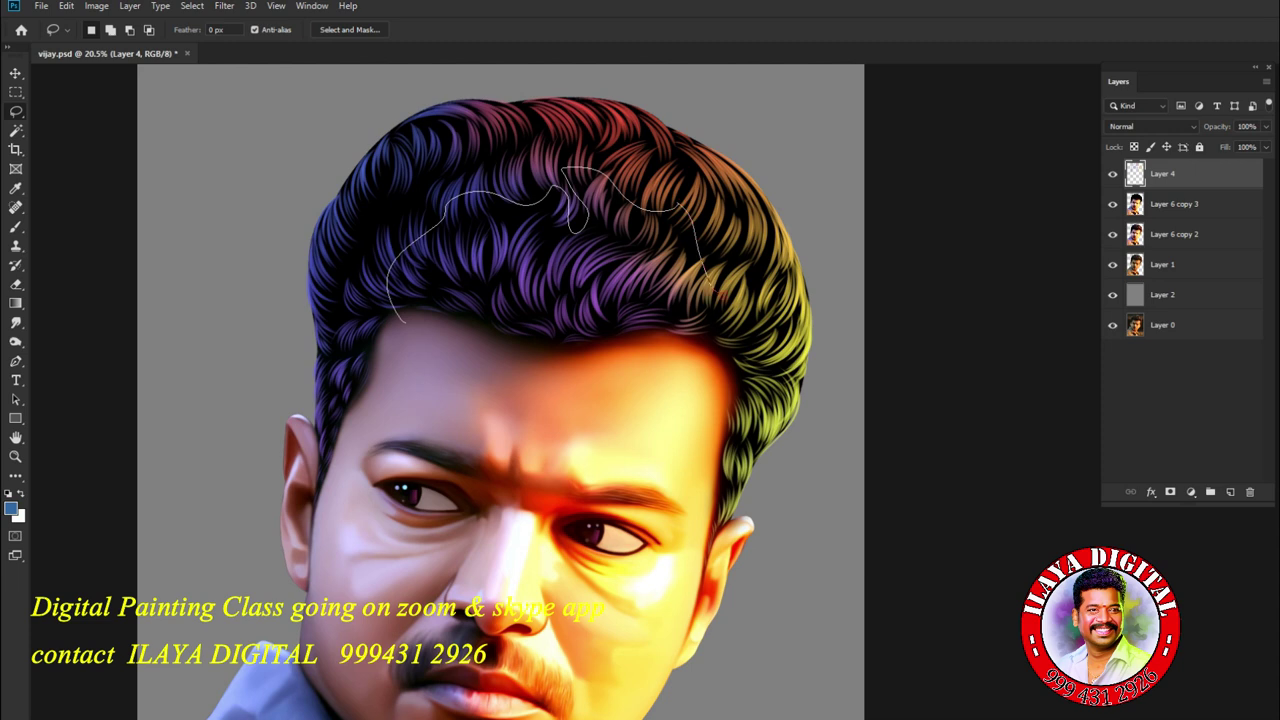
{"action": "left_click_drag", "start_coordinate": [606, 366], "coordinate": [400, 320]}
{"action": "key", "text": "shift+F6"}
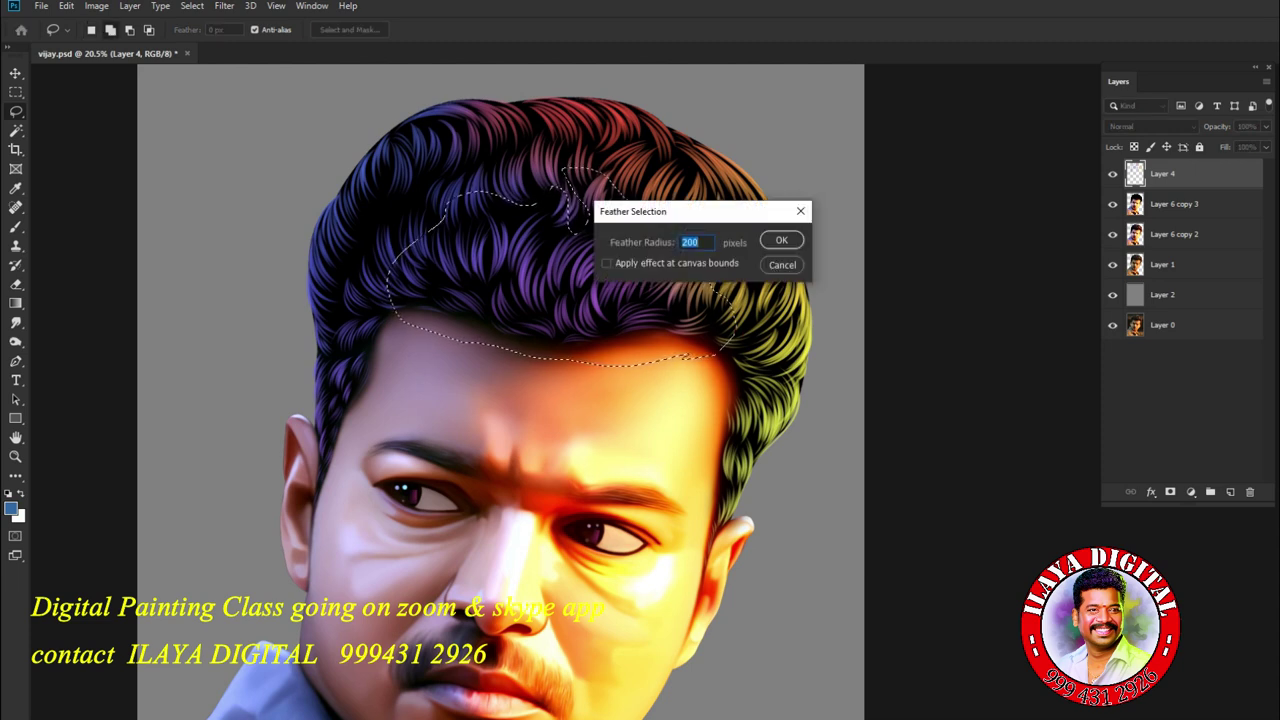
{"action": "key", "text": "Return"}
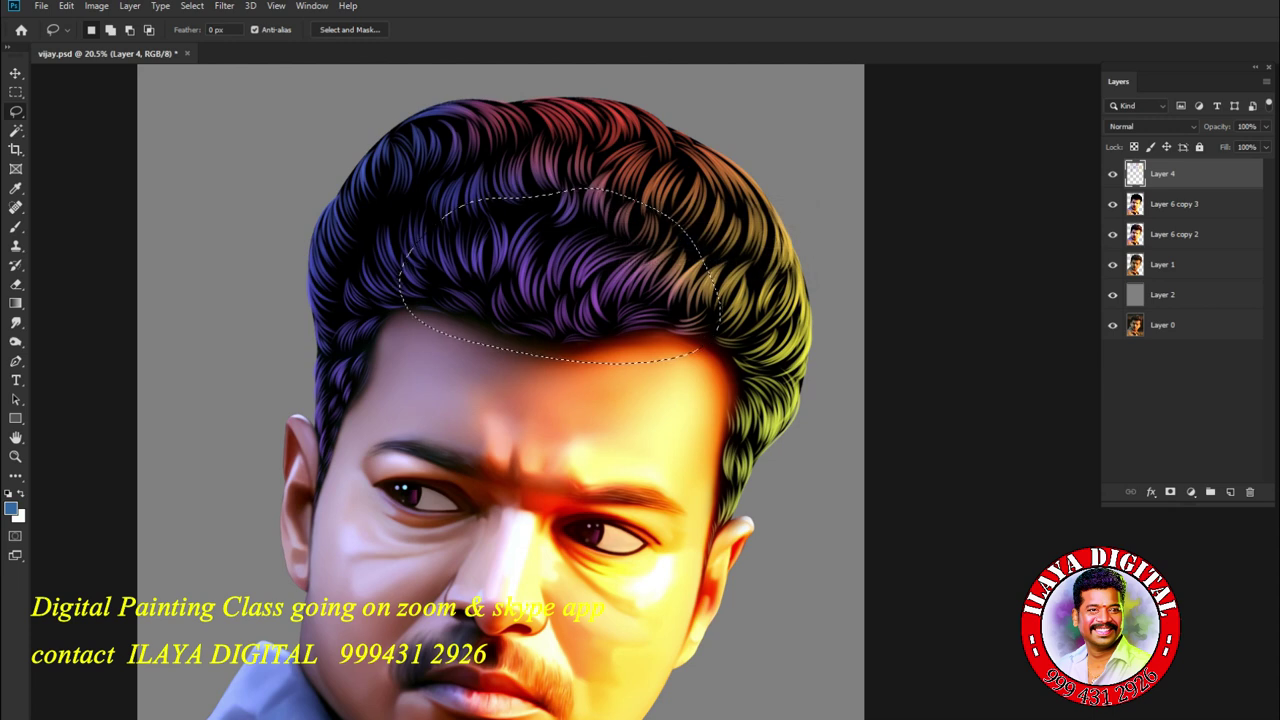
- Try olive and teal strands above the forehead by raising the hue to +150
{"action": "key", "text": "ctrl+u"}
{"action": "key", "text": "shift+Up"}
{"action": "key", "text": "shift+Up"}
{"action": "key", "text": "shift+Up"}
{"action": "key", "text": "Up"}
{"action": "key", "text": "Up"}
{"action": "key", "text": "shift+Up"}
{"action": "key", "text": "shift+Up"}
{"action": "key", "text": "shift+Up"}
{"action": "key", "text": "shift+Up"}
{"action": "key", "text": "shift+Up"}
{"action": "key", "text": "shift+Up"}
{"action": "key", "text": "shift+Up"}
{"action": "key", "text": "shift+Up"}
{"action": "key", "text": "shift+Up"}
{"action": "key", "text": "shift+Up"}
{"action": "key", "text": "shift+Up"}
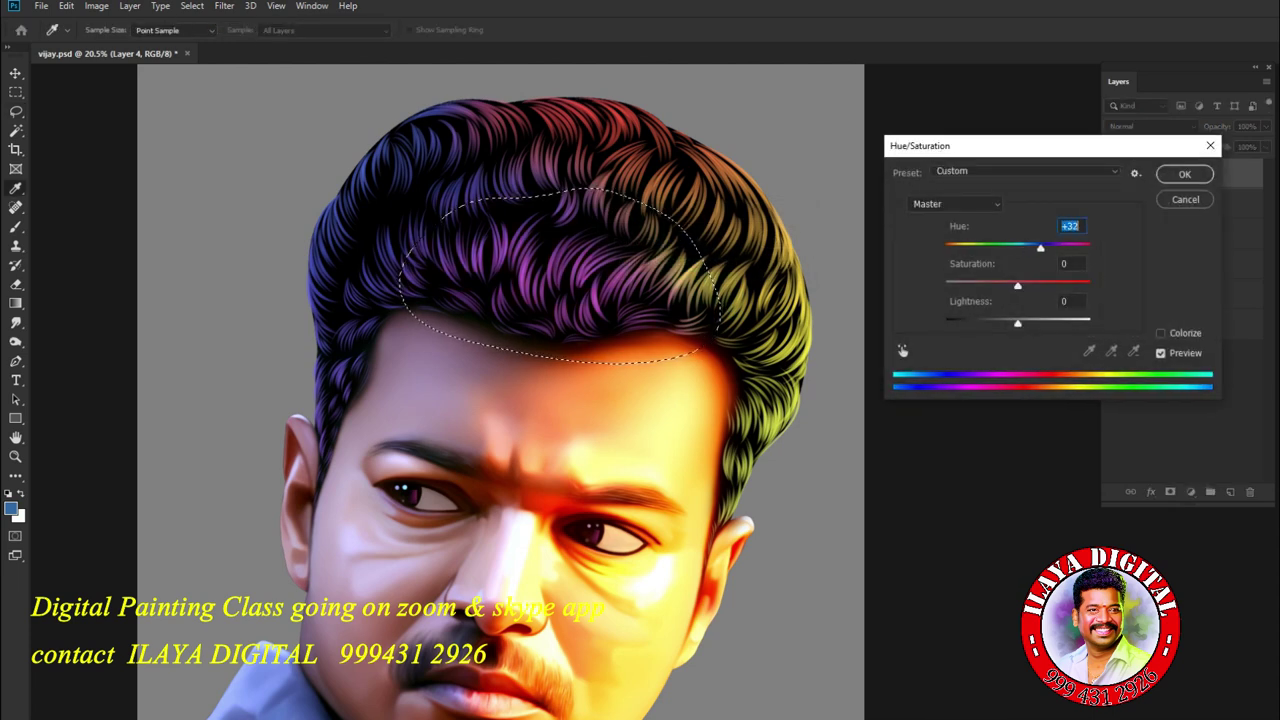
{"action": "key", "text": "shift+Up"}
{"action": "key", "text": "shift+Up"}
{"action": "key", "text": "shift+Up"}
{"action": "key", "text": "shift+Up"}
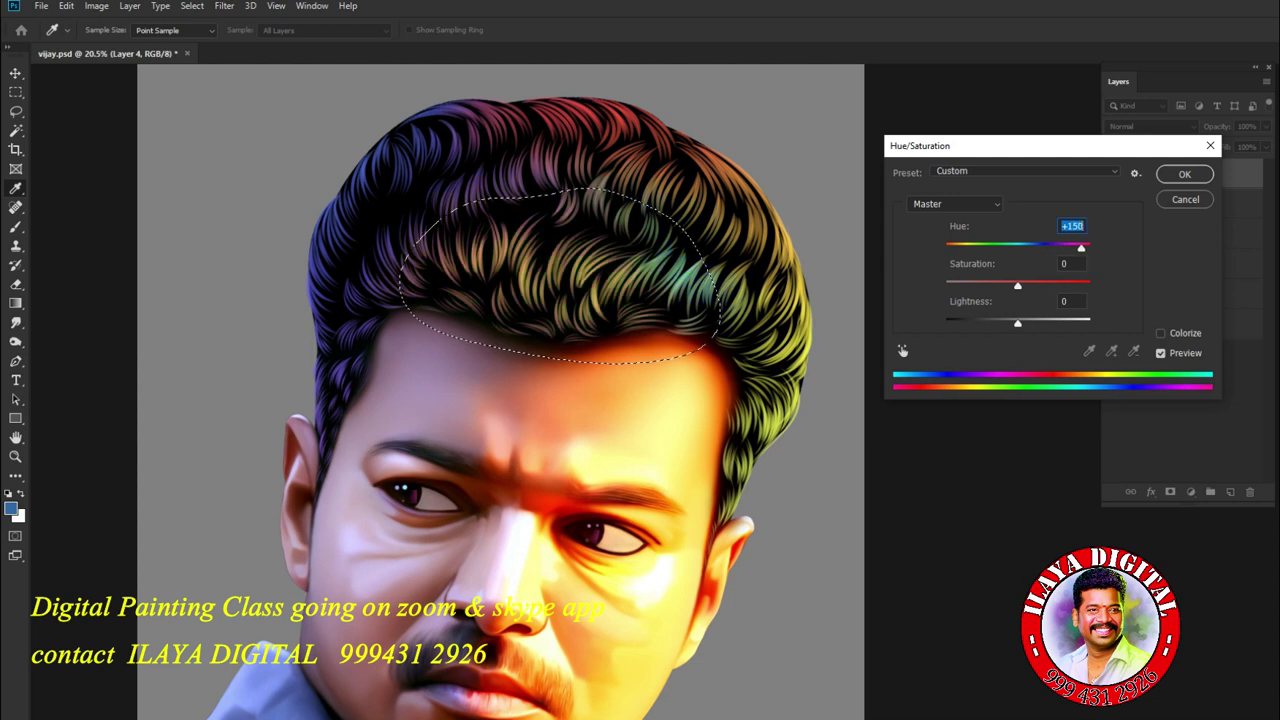
- Try red and green strands above the forehead by lowering the hue to +90
{"action": "key", "text": "shift+Down"}
{"action": "key", "text": "shift+Down"}
{"action": "key", "text": "shift+Down"}
{"action": "key", "text": "shift+Down"}
{"action": "key", "text": "shift+Down"}
{"action": "key", "text": "shift+Down"}
{"action": "key", "text": "shift+Down"}
{"action": "key", "text": "shift+Down"}
{"action": "key", "text": "shift+Down"}
{"action": "key", "text": "shift+Down"}
{"action": "key", "text": "shift+Down"}
{"action": "key", "text": "shift+Down"}
{"action": "key", "text": "shift+Down"}
{"action": "key", "text": "shift+Down"}
{"action": "key", "text": "shift+Down"}
{"action": "key", "text": "shift+Down"}
{"action": "key", "text": "shift+Down"}
{"action": "key", "text": "shift+Down"}
{"action": "key", "text": "shift+Down"}
{"action": "key", "text": "shift+Down"}
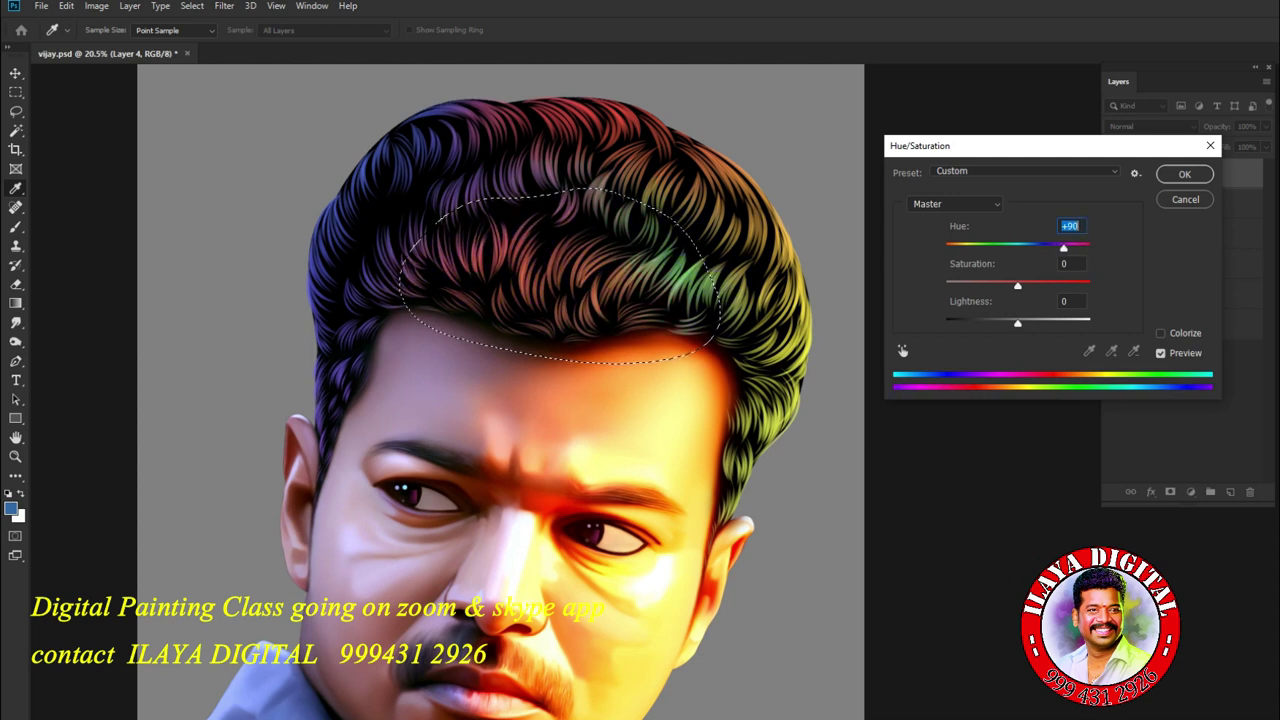
- Try teal and pink strands in the selected front hair with the hue at -90
{"action": "key", "text": "Up"}
{"action": "key", "text": "Up"}
{"action": "key", "text": "Up"}
{"action": "key", "text": "Up"}
{"action": "key", "text": "Up"}
{"action": "key", "text": "Up"}
{"action": "key", "text": "Up"}
{"action": "key", "text": "Up"}
{"action": "key", "text": "Up"}
{"action": "key", "text": "Up"}
{"action": "key", "text": "Up"}
{"action": "key", "text": "Up"}
{"action": "key", "text": "Up"}
{"action": "key", "text": "Up"}
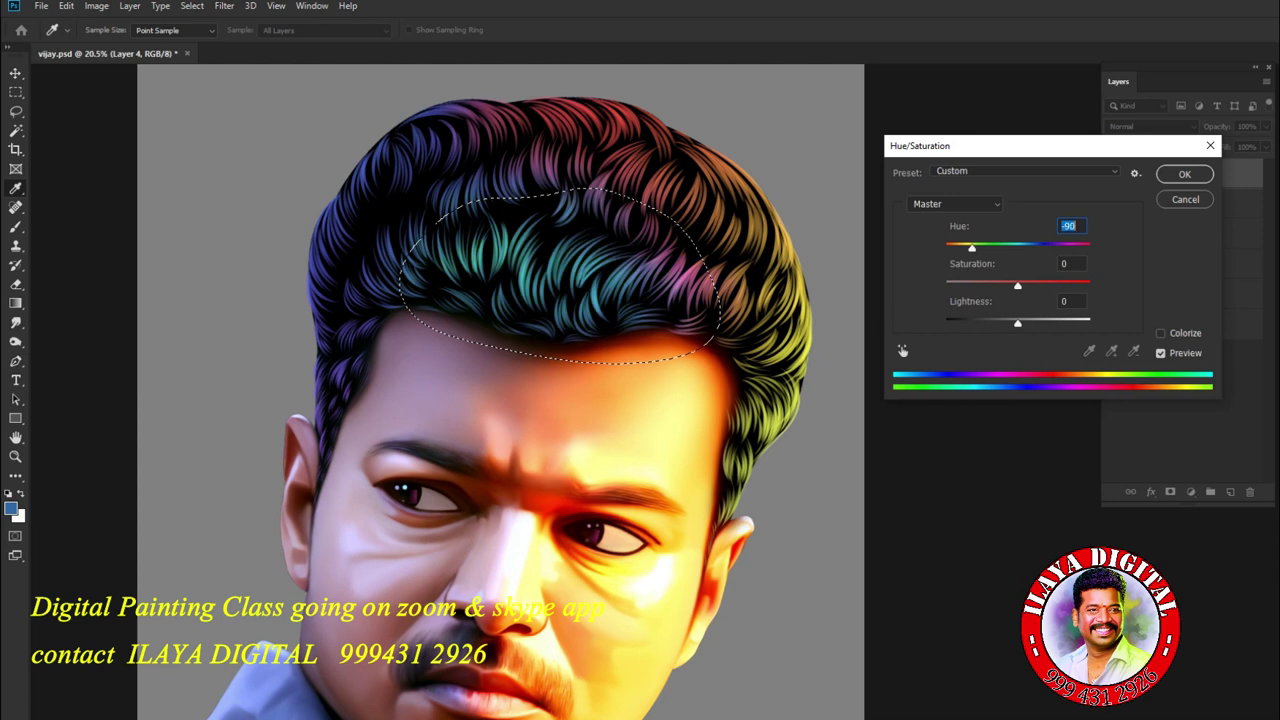
- Try blue strands in the selected front hair, moving the hue through -37 to -17
{"action": "key", "text": "Down"}
{"action": "key", "text": "Down"}
{"action": "key", "text": "Down"}
{"action": "key", "text": "Down"}
{"action": "key", "text": "Down"}
{"action": "key", "text": "Down"}
{"action": "key", "text": "Down"}
{"action": "key", "text": "Down"}
{"action": "key", "text": "Down"}
{"action": "key", "text": "Down"}
{"action": "key", "text": "Down"}
{"action": "key", "text": "Down"}
{"action": "key", "text": "Down"}
{"action": "key", "text": "Down"}
{"action": "key", "text": "Down"}
{"action": "key", "text": "Down"}
{"action": "key", "text": "Down"}
{"action": "key", "text": "Down"}
{"action": "key", "text": "Down"}
{"action": "key", "text": "Down"}
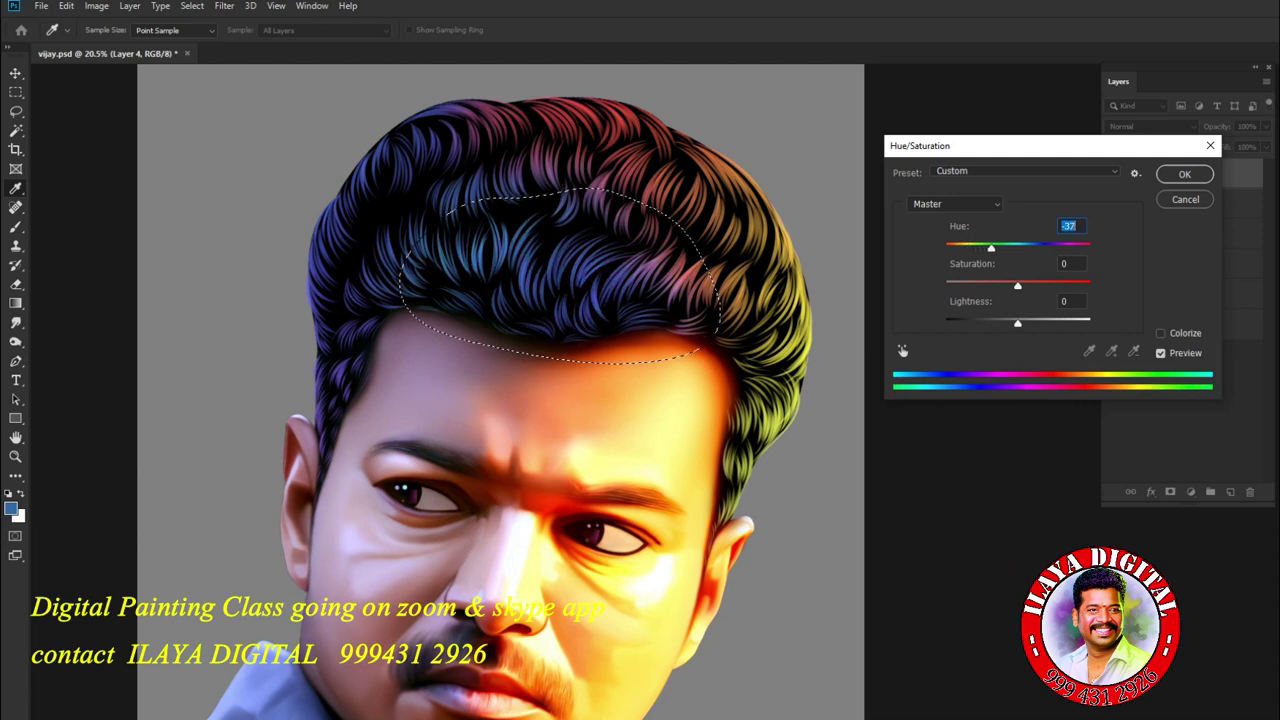
{"action": "key", "text": "shift+Up"}
{"action": "key", "text": "shift+Up"}
{"action": "key", "text": "shift+Up"}
{"action": "key", "text": "shift+Up"}
{"action": "key", "text": "shift+Up"}
{"action": "key", "text": "shift+Up"}
{"action": "key", "text": "shift+Up"}
{"action": "key", "text": "shift+Up"}
{"action": "key", "text": "shift+Up"}
{"action": "key", "text": "shift+Up"}
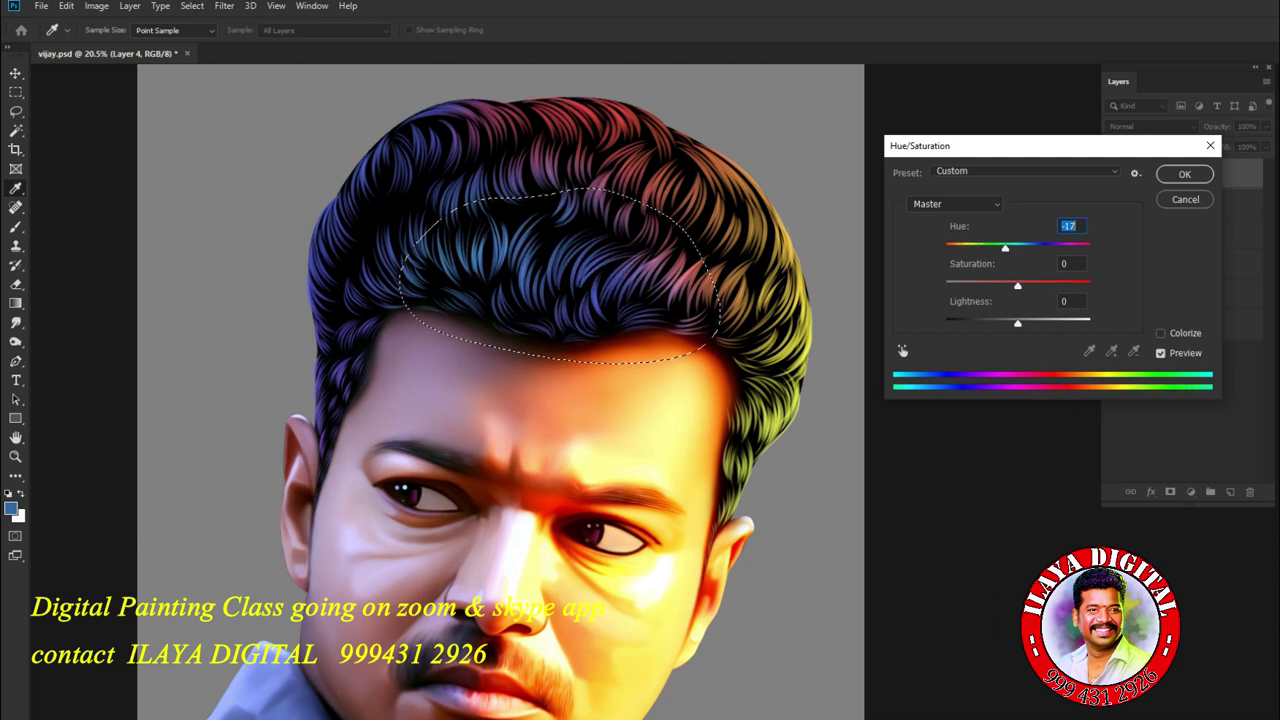
- Set the front hair's hue to +12 for purple-to-yellow strands, apply the adjustment and deselect
{"action": "key", "text": "Up"}
{"action": "key", "text": "Up"}
{"action": "key", "text": "Up"}
{"action": "key", "text": "Up"}
{"action": "key", "text": "Up"}
{"action": "key", "text": "Up"}
{"action": "key", "text": "Down"}
{"action": "key", "text": "Down"}
{"action": "key", "text": "Down"}
{"action": "key", "text": "Down"}
{"action": "key", "text": "Down"}
{"action": "key", "text": "Down"}
{"action": "key", "text": "Down"}
{"action": "key", "text": "Down"}
{"action": "key", "text": "Down"}
{"action": "key", "text": "Down"}
{"action": "key", "text": "Down"}
{"action": "key", "text": "Down"}
{"action": "key", "text": "Down"}
{"action": "key", "text": "Down"}
{"action": "key", "text": "Down"}
{"action": "key", "text": "Down"}
{"action": "key", "text": "Down"}
{"action": "key", "text": "Down"}
{"action": "key", "text": "Down"}
{"action": "key", "text": "Down"}
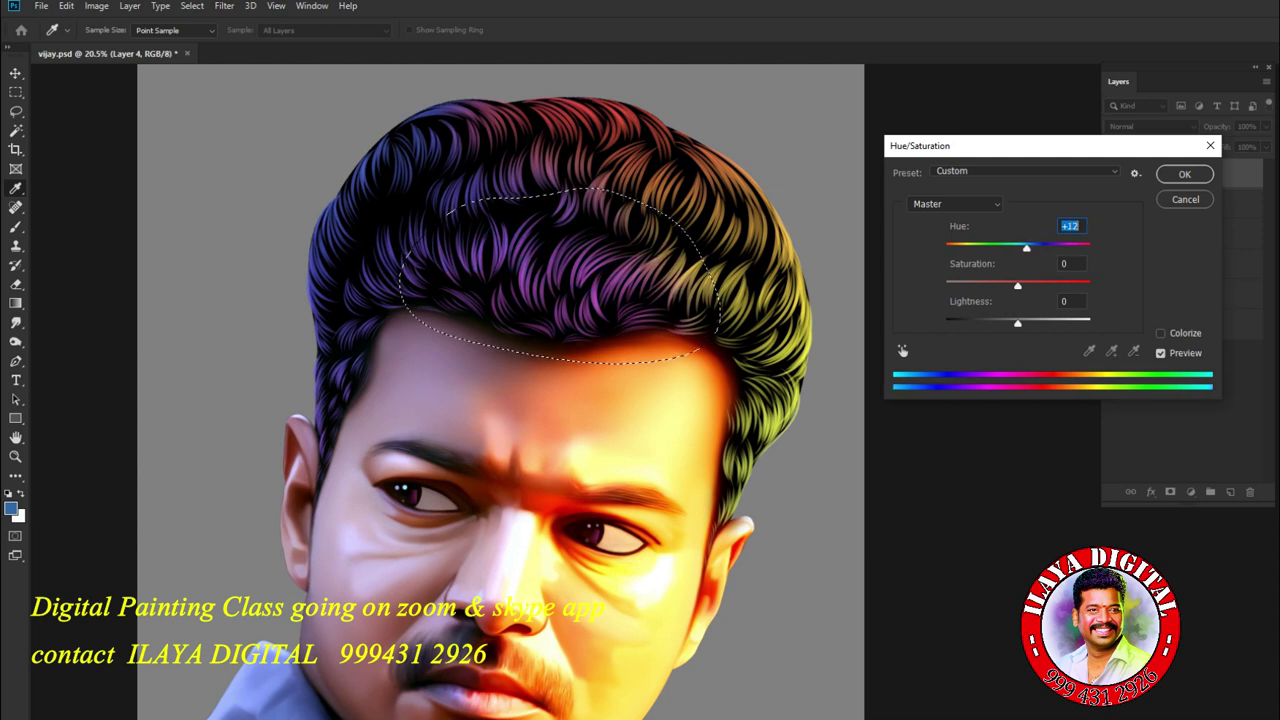
{"action": "key", "text": "Return"}
{"action": "key", "text": "ctrl+d"}
- Lasso the upper edge of the hair across the crown and feather the selection by 200 pixels
{"action": "mouse_move", "coordinate": [503, 135]}
{"action": "left_mouse_down"}
{"action": "mouse_move", "coordinate": [470, 139]}
{"action": "mouse_move", "coordinate": [195, 288]}
{"action": "mouse_move", "coordinate": [273, 76]}
{"action": "mouse_move", "coordinate": [663, 81]}
{"action": "mouse_move", "coordinate": [842, 200]}
{"action": "mouse_move", "coordinate": [850, 354]}
{"action": "mouse_move", "coordinate": [822, 413]}
{"action": "mouse_move", "coordinate": [785, 307]}
{"action": "mouse_move", "coordinate": [685, 212]}
{"action": "mouse_move", "coordinate": [482, 173]}
{"action": "mouse_move", "coordinate": [500, 140]}
{"action": "left_mouse_up"}
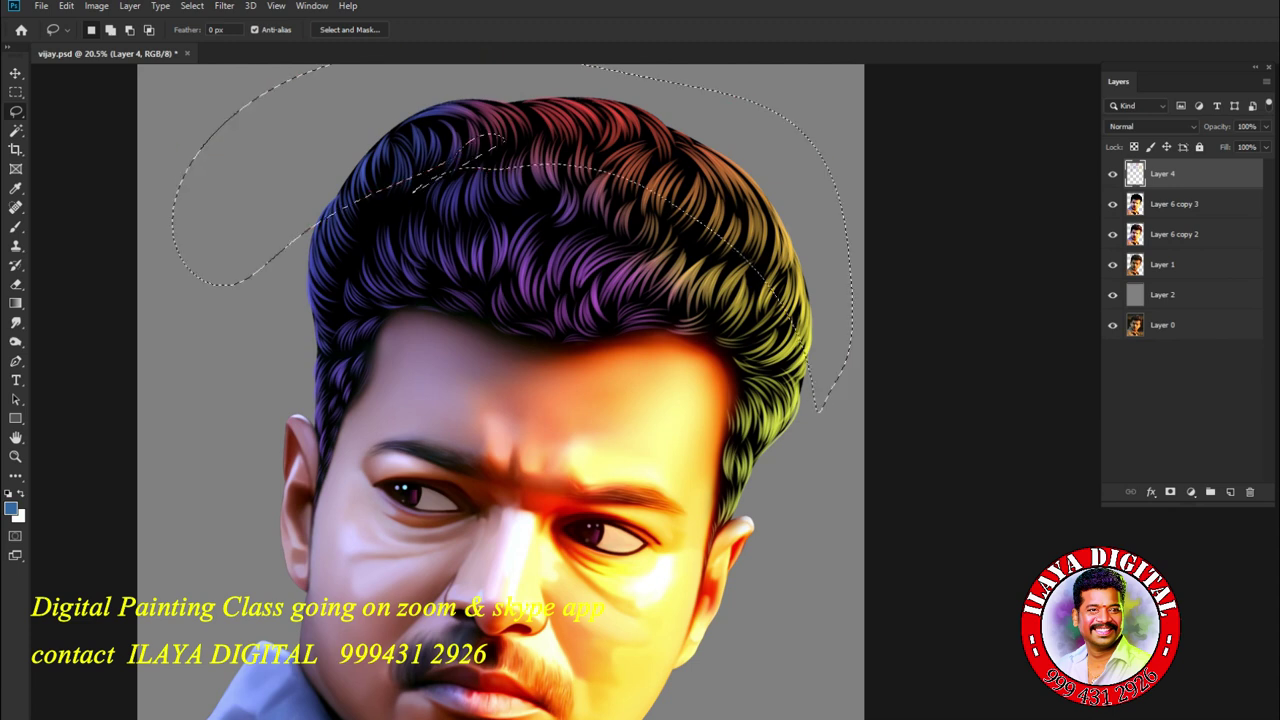
{"action": "key", "text": "shift+F6"}
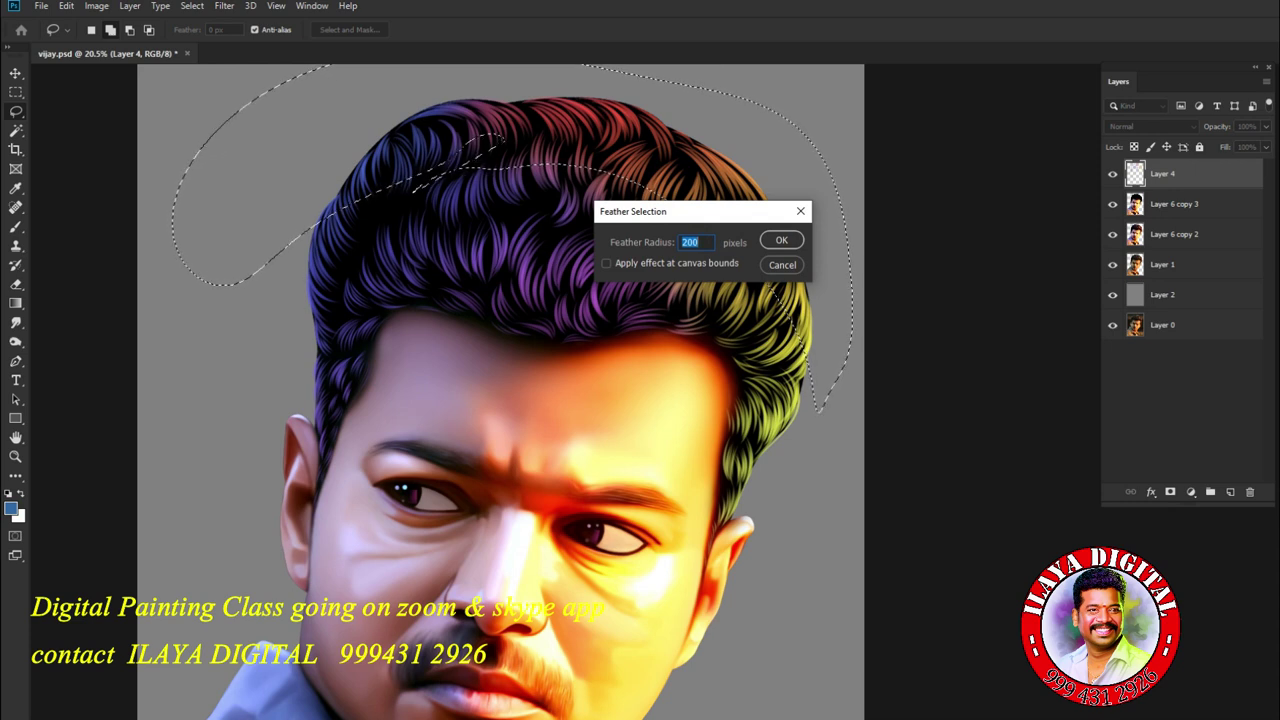
{"action": "key", "text": "Return"}
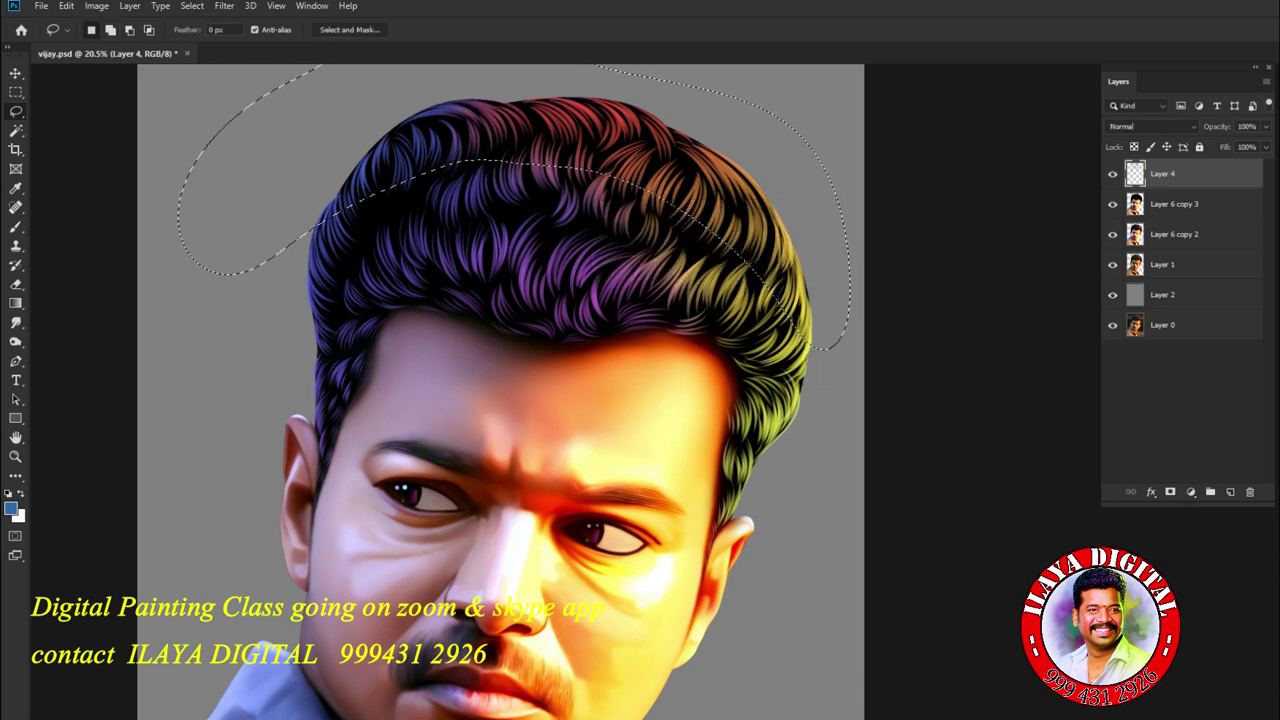
- Try green and magenta strands along the crown by lowering the hue to -85
{"action": "key", "text": "ctrl+u"}
{"action": "type", "text": "-137"}
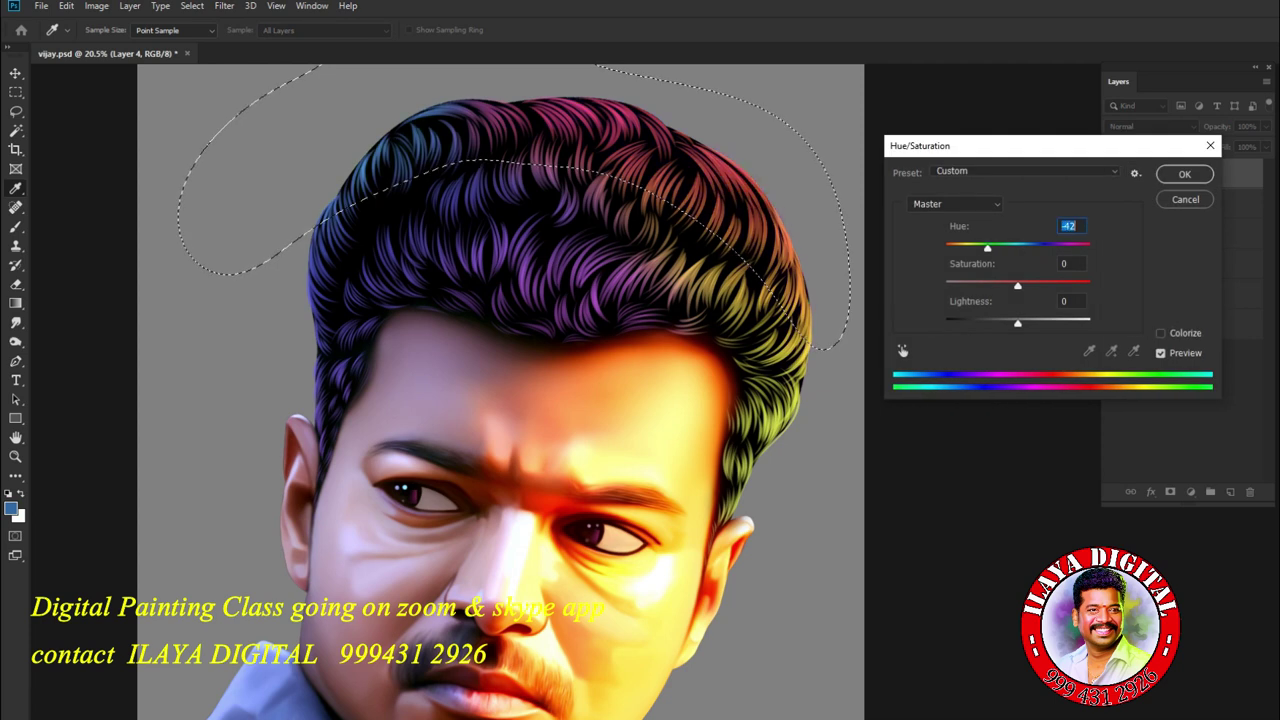
{"action": "key", "text": "shift+Up"}
{"action": "key", "text": "shift+Up"}
{"action": "key", "text": "shift+Up"}
{"action": "key", "text": "shift+Up"}
{"action": "key", "text": "shift+Up"}
{"action": "key", "text": "shift+Up"}
{"action": "key", "text": "shift+Up"}
{"action": "key", "text": "shift+Up"}
{"action": "key", "text": "shift+Up"}
{"action": "key", "text": "shift+Up"}
{"action": "key", "text": "shift+Up"}
{"action": "key", "text": "shift+Up"}
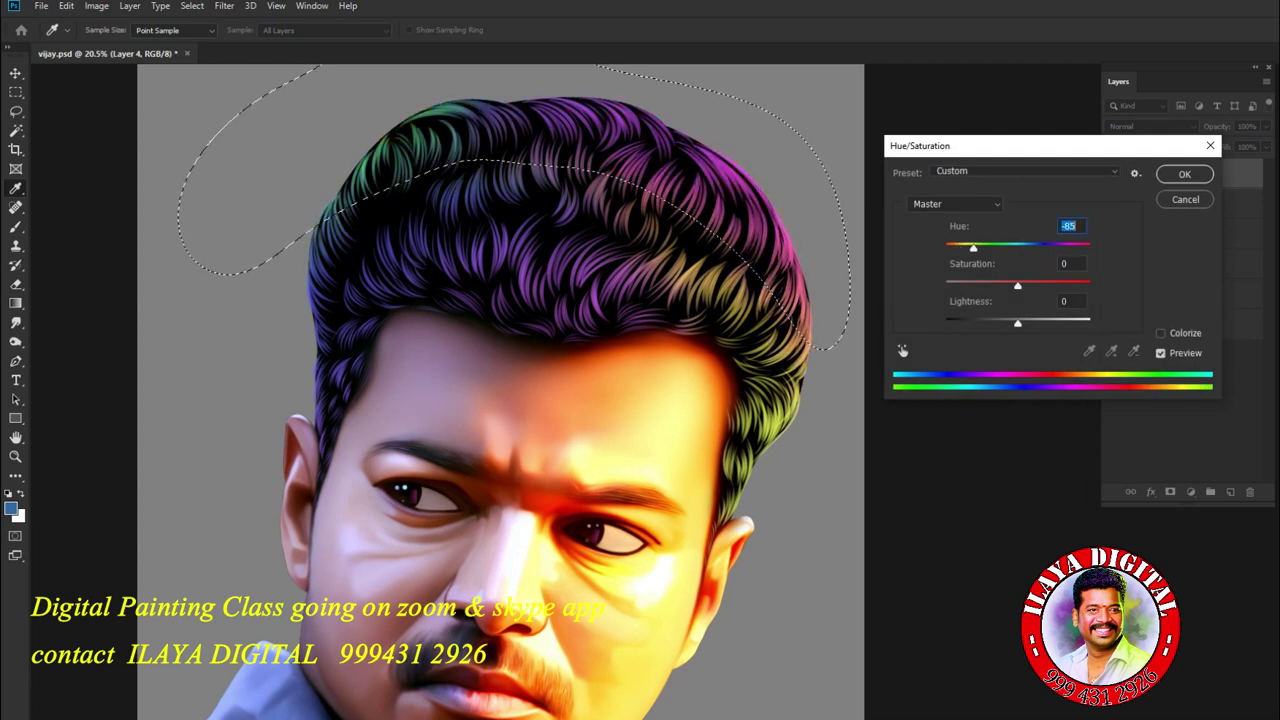
- Set the selected crown hair's hue to +16 for violet, orange and yellow-green strands
{"action": "key", "text": "Up"}
{"action": "key", "text": "Up"}
{"action": "key", "text": "shift+Up"}
{"action": "key", "text": "shift+Up"}
{"action": "key", "text": "shift+Up"}
{"action": "key", "text": "shift+Up"}
{"action": "key", "text": "shift+Up"}
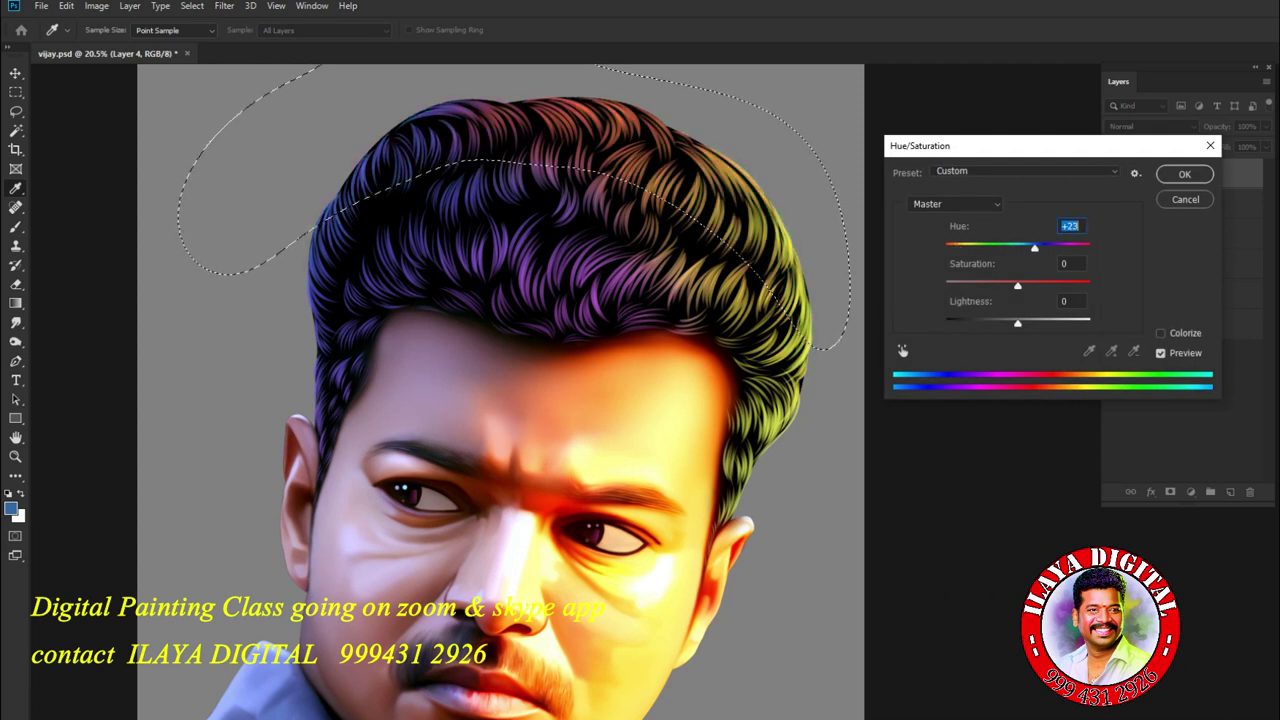
{"action": "key", "text": "Up"}
{"action": "key", "text": "Up"}
{"action": "key", "text": "Up"}
{"action": "key", "text": "Up"}
{"action": "key", "text": "shift+Down"}
{"action": "key", "text": "shift+Down"}
{"action": "key", "text": "Down"}
{"action": "key", "text": "Up"}
- Try more vivid crown strands by raising the saturation to +70
{"action": "key", "text": "Tab"}
{"action": "key", "text": "shift+Up"}
{"action": "key", "text": "shift+Up"}
{"action": "key", "text": "shift+Up"}
{"action": "key", "text": "shift+Up"}
{"action": "key", "text": "shift+Up"}
{"action": "key", "text": "Up"}
{"action": "key", "text": "Up"}
{"action": "key", "text": "Up"}
{"action": "key", "text": "Up"}
{"action": "key", "text": "Up"}
{"action": "key", "text": "Up"}
{"action": "key", "text": "Up"}
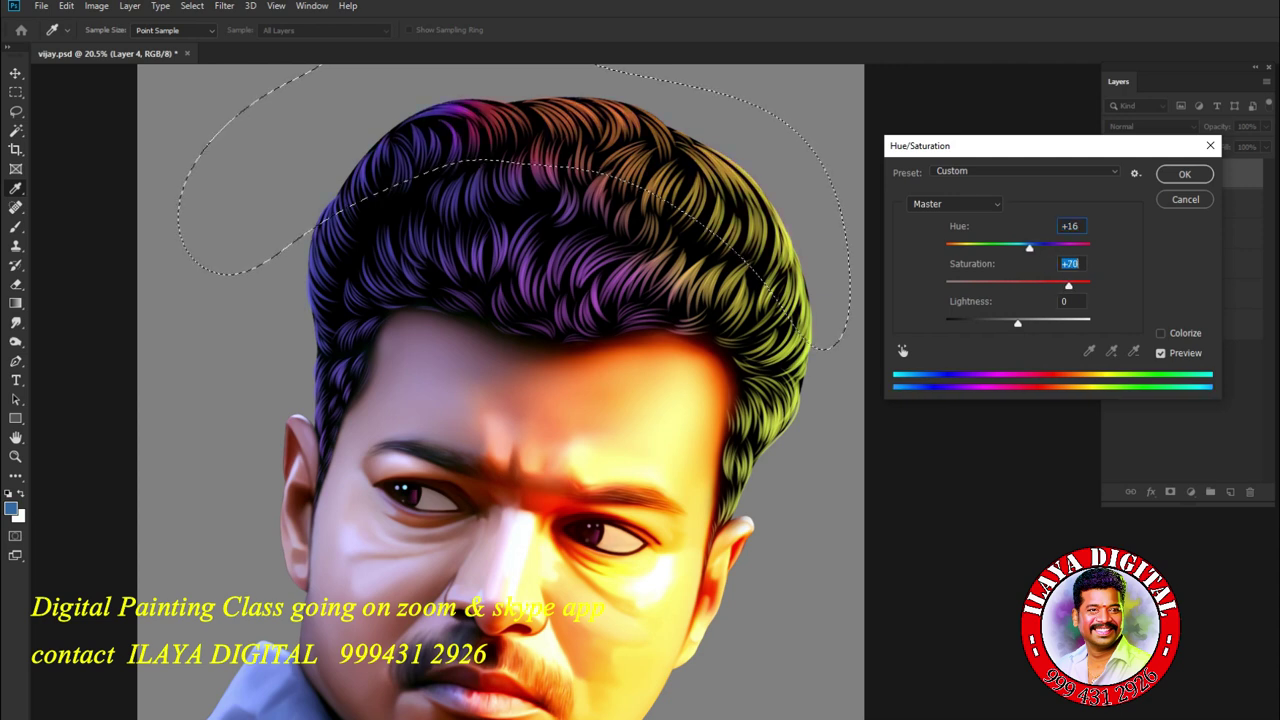
- Reduce the crown hair's saturation to +16, apply the adjustment and deselect
{"action": "key", "text": "shift+Down"}
{"action": "key", "text": "shift+Down"}
{"action": "key", "text": "shift+Down"}
{"action": "key", "text": "shift+Down"}
{"action": "key", "text": "shift+Down"}
{"action": "key", "text": "Down"}
{"action": "key", "text": "Down"}
{"action": "key", "text": "Down"}
{"action": "key", "text": "Down"}
{"action": "key", "text": "Down"}
{"action": "key", "text": "Down"}
{"action": "key", "text": "shift+Down"}
{"action": "key", "text": "Down"}
{"action": "key", "text": "Down"}
{"action": "key", "text": "Down"}
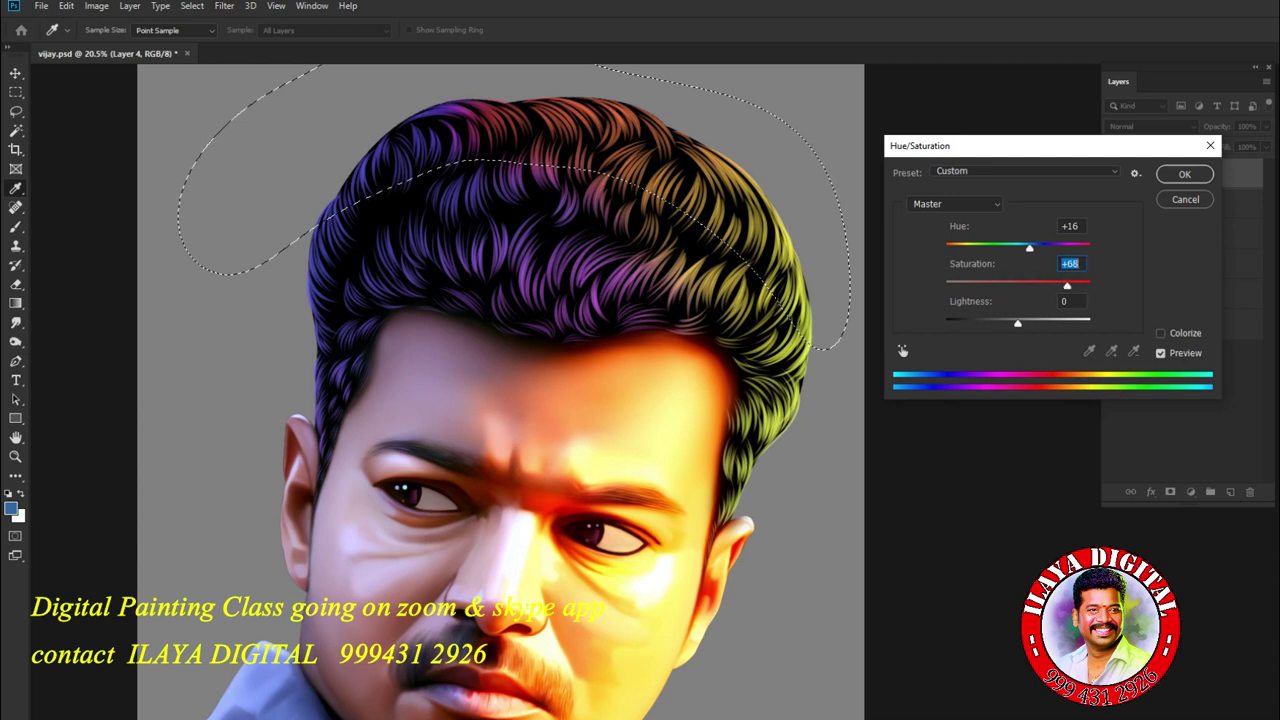
{"action": "key", "text": "Down"}
{"action": "key", "text": "Down"}
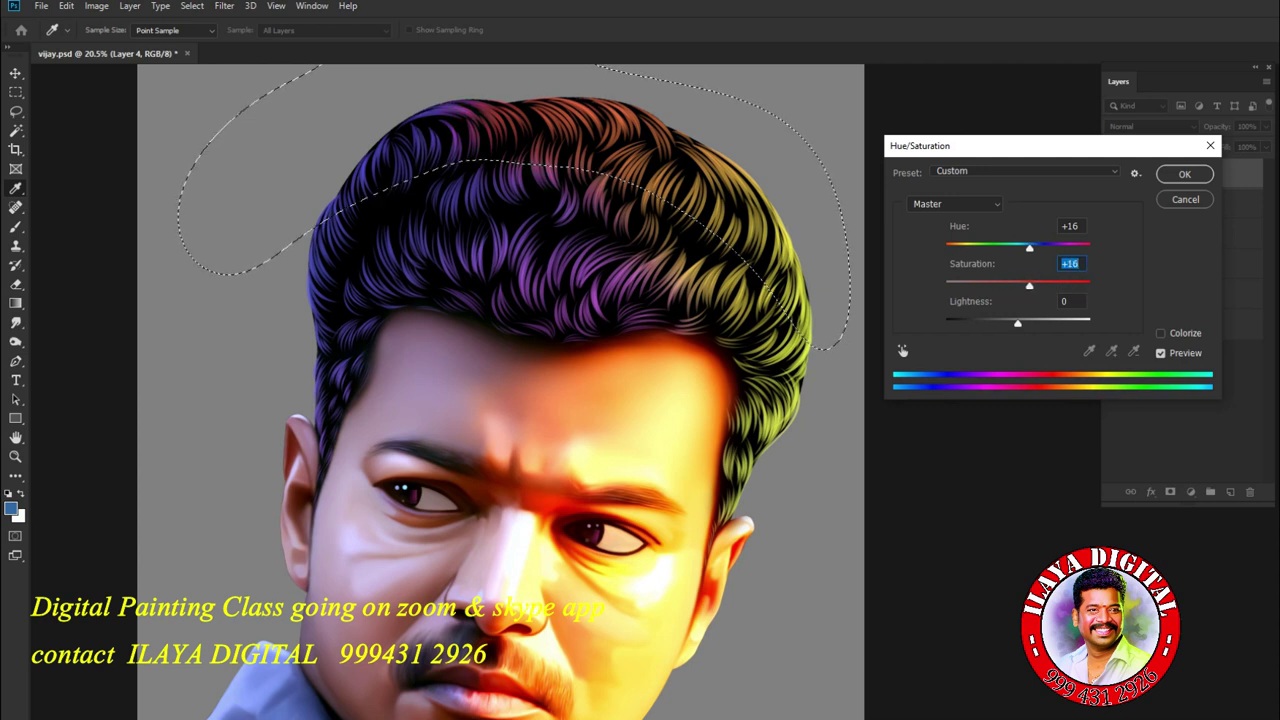
{"action": "key", "text": "Return"}
{"action": "key", "text": "ctrl+d"}
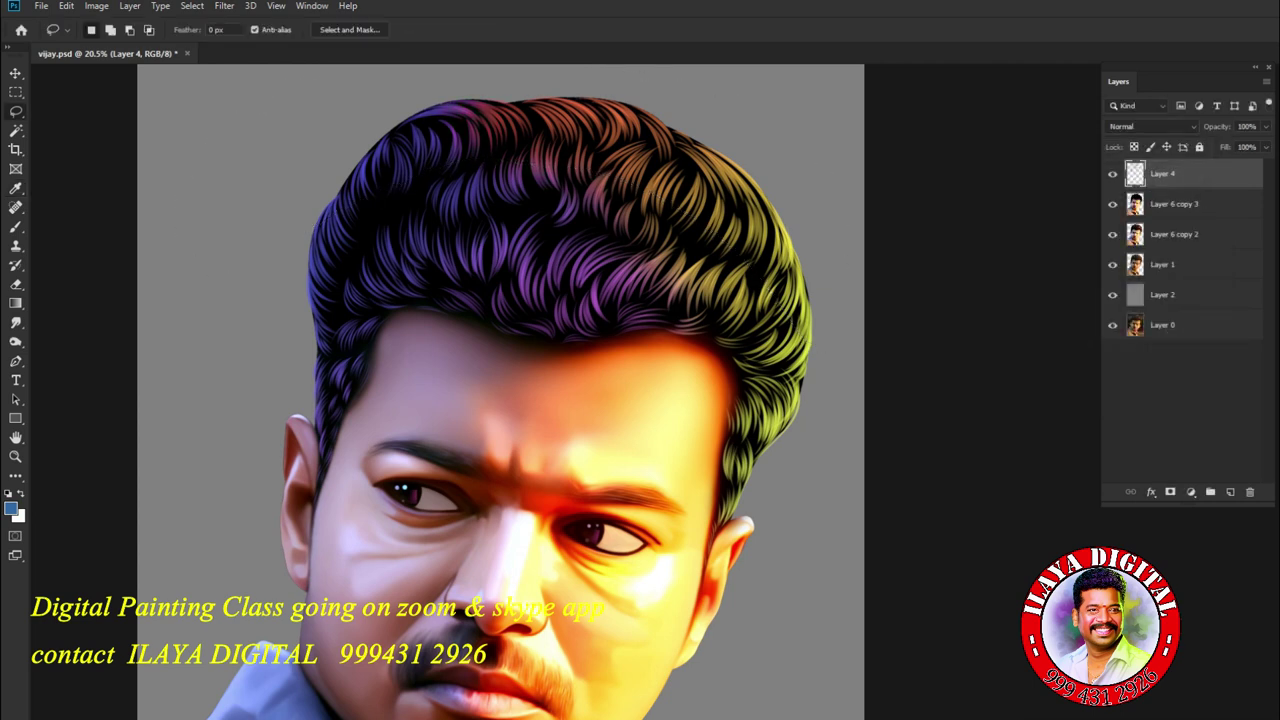
{"action": "key", "text": "ctrl+0"}
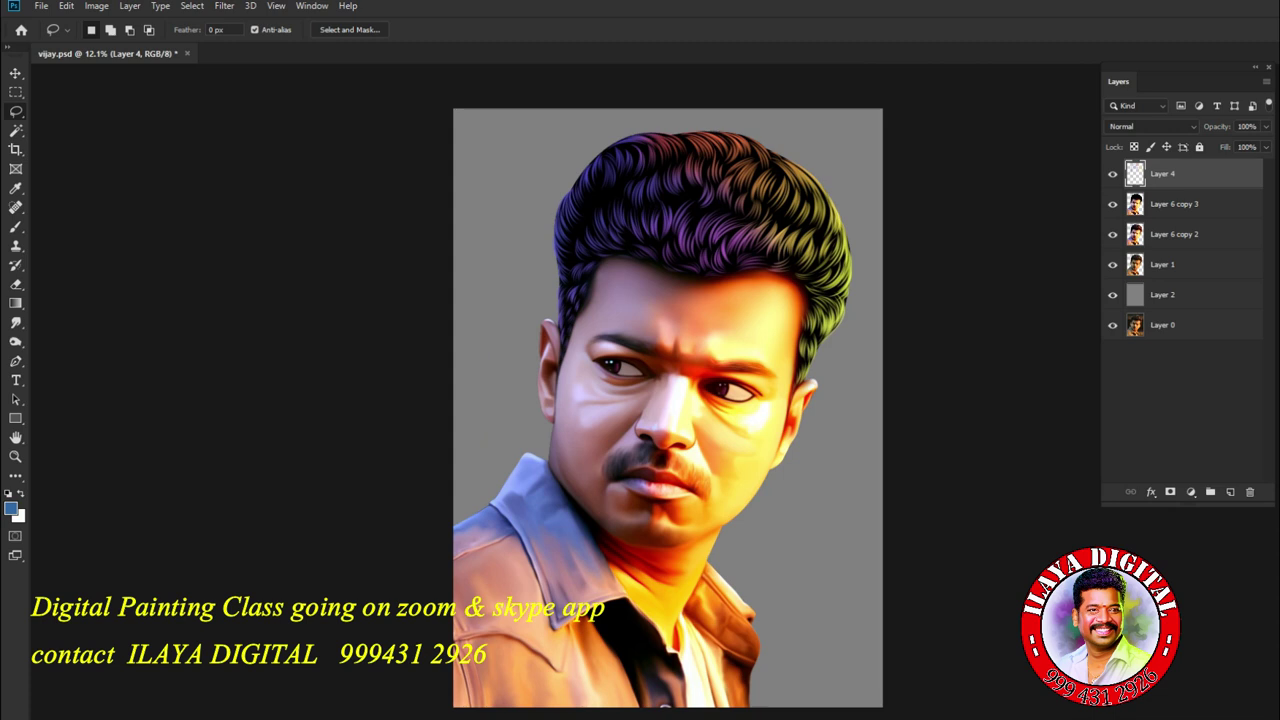
{"action": "scroll", "coordinate": [668, 408], "scroll_direction": "up", "scroll_amount": 5}
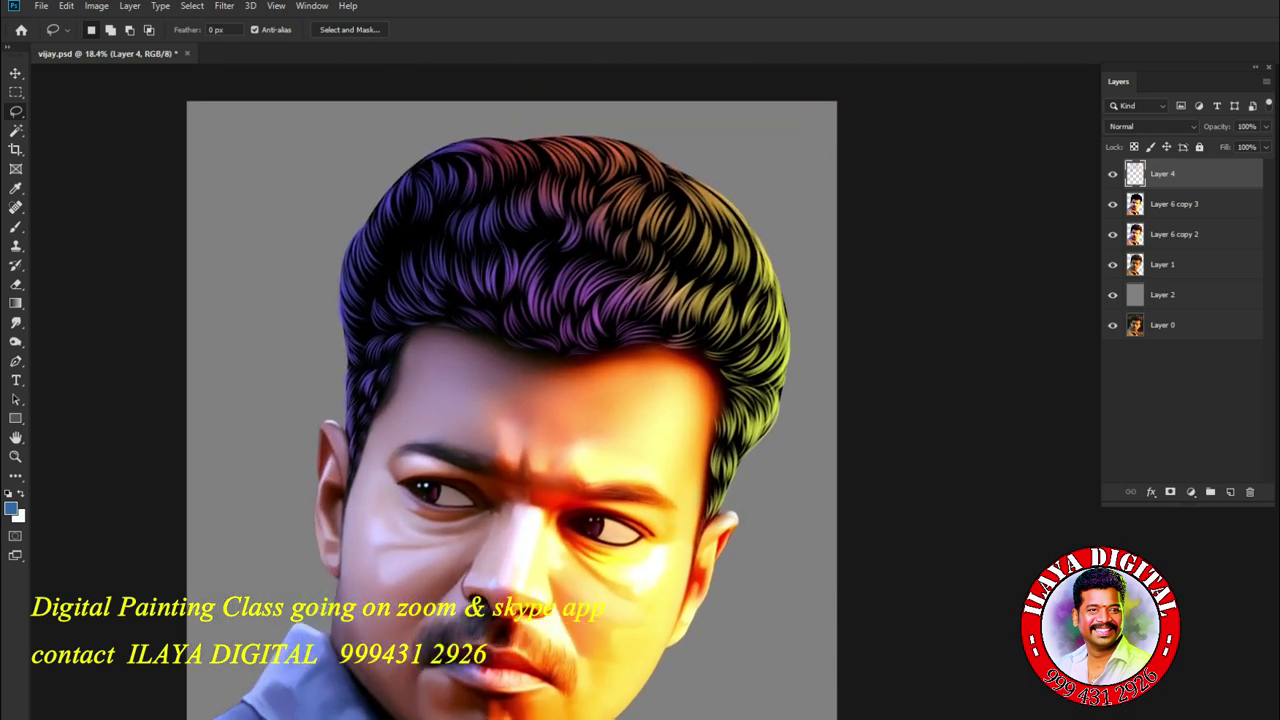
- Lasso the middle of the hair down to the forehead hairline and feather the selection
{"action": "left_click_drag", "start_coordinate": [642, 342], "coordinate": [719, 285]}
{"action": "mouse_move", "coordinate": [670, 192]}
{"action": "left_mouse_down"}
{"action": "mouse_move", "coordinate": [486, 212]}
{"action": "mouse_move", "coordinate": [428, 270]}
{"action": "mouse_move", "coordinate": [436, 351]}
{"action": "mouse_move", "coordinate": [528, 420]}
{"action": "mouse_move", "coordinate": [693, 365]}
{"action": "mouse_move", "coordinate": [737, 312]}
{"action": "mouse_move", "coordinate": [700, 250]}
{"action": "left_mouse_up"}
{"action": "key", "text": "shift+F6"}
{"action": "key", "text": "Return"}
- Try red, orange and green strands in the selected middle hair by raising the hue to +105
{"action": "key", "text": "ctrl+u"}
{"action": "key", "text": "Up"}
{"action": "key", "text": "Up"}
{"action": "key", "text": "Up"}
{"action": "key", "text": "Up"}
{"action": "key", "text": "Up"}
{"action": "key", "text": "Up"}
{"action": "key", "text": "Up"}
{"action": "key", "text": "Up"}
{"action": "key", "text": "Up"}
{"action": "key", "text": "Up"}
{"action": "key", "text": "Up"}
{"action": "key", "text": "Up"}
{"action": "key", "text": "shift+Up"}
{"action": "key", "text": "shift+Up"}
{"action": "key", "text": "shift+Up"}
{"action": "key", "text": "shift+Up"}
{"action": "key", "text": "shift+Up"}
{"action": "key", "text": "shift+Up"}
{"action": "key", "text": "shift+Up"}
{"action": "key", "text": "shift+Up"}
{"action": "key", "text": "shift+Up"}
{"action": "key", "text": "shift+Up"}
{"action": "key", "text": "shift+Up"}
{"action": "key", "text": "shift+Up"}
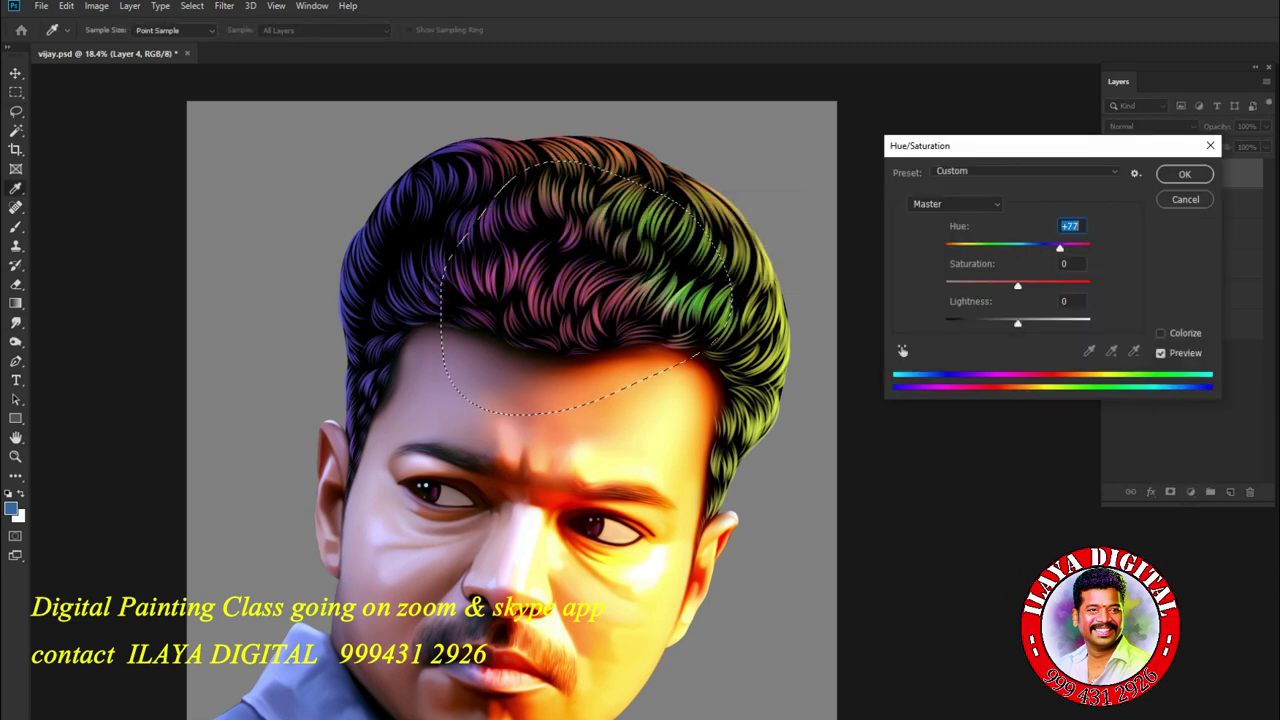
{"action": "key", "text": "Down"}
{"action": "key", "text": "Down"}
{"action": "key", "text": "Down"}
{"action": "key", "text": "Down"}
{"action": "key", "text": "Down"}
{"action": "key", "text": "Down"}
{"action": "key", "text": "Down"}
{"action": "key", "text": "Down"}
{"action": "key", "text": "Down"}
{"action": "key", "text": "Down"}
{"action": "key", "text": "Down"}
{"action": "key", "text": "Down"}
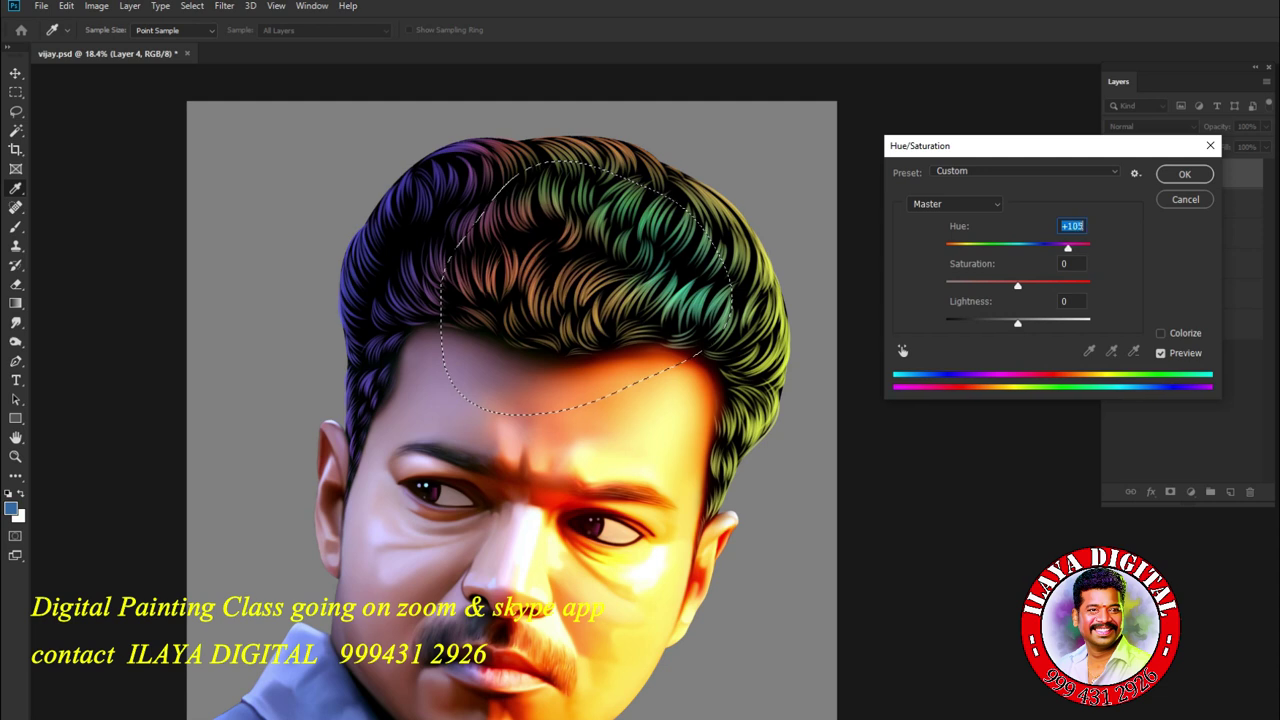
- Try bluer strands in the selected middle hair by lowering the hue to -32
{"action": "key", "text": "shift+Down"}
{"action": "key", "text": "shift+Down"}
{"action": "key", "text": "shift+Down"}
{"action": "key", "text": "shift+Down"}
{"action": "key", "text": "shift+Down"}
{"action": "key", "text": "shift+Down"}
{"action": "key", "text": "shift+Down"}
{"action": "key", "text": "shift+Down"}
{"action": "key", "text": "shift+Down"}
{"action": "key", "text": "shift+Down"}
{"action": "key", "text": "shift+Down"}
{"action": "key", "text": "shift+Down"}
{"action": "key", "text": "shift+Down"}
{"action": "key", "text": "shift+Down"}
{"action": "key", "text": "shift+Down"}
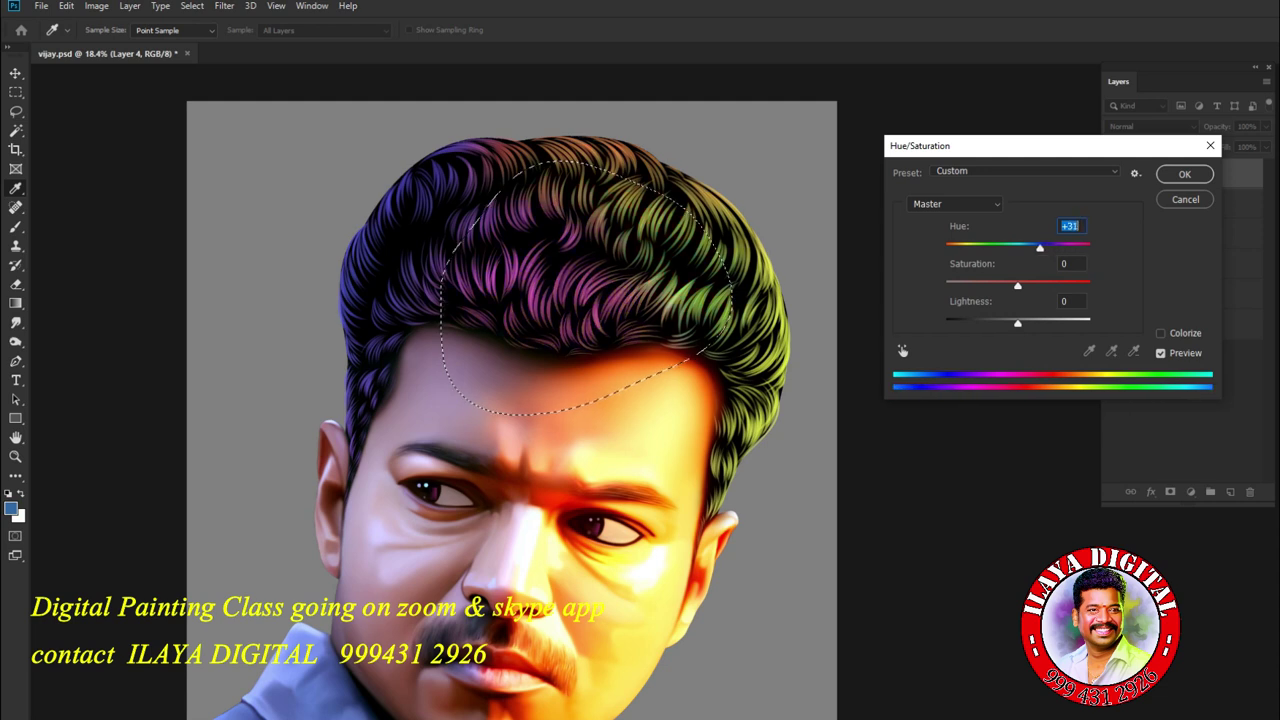
{"action": "key", "text": "Down"}
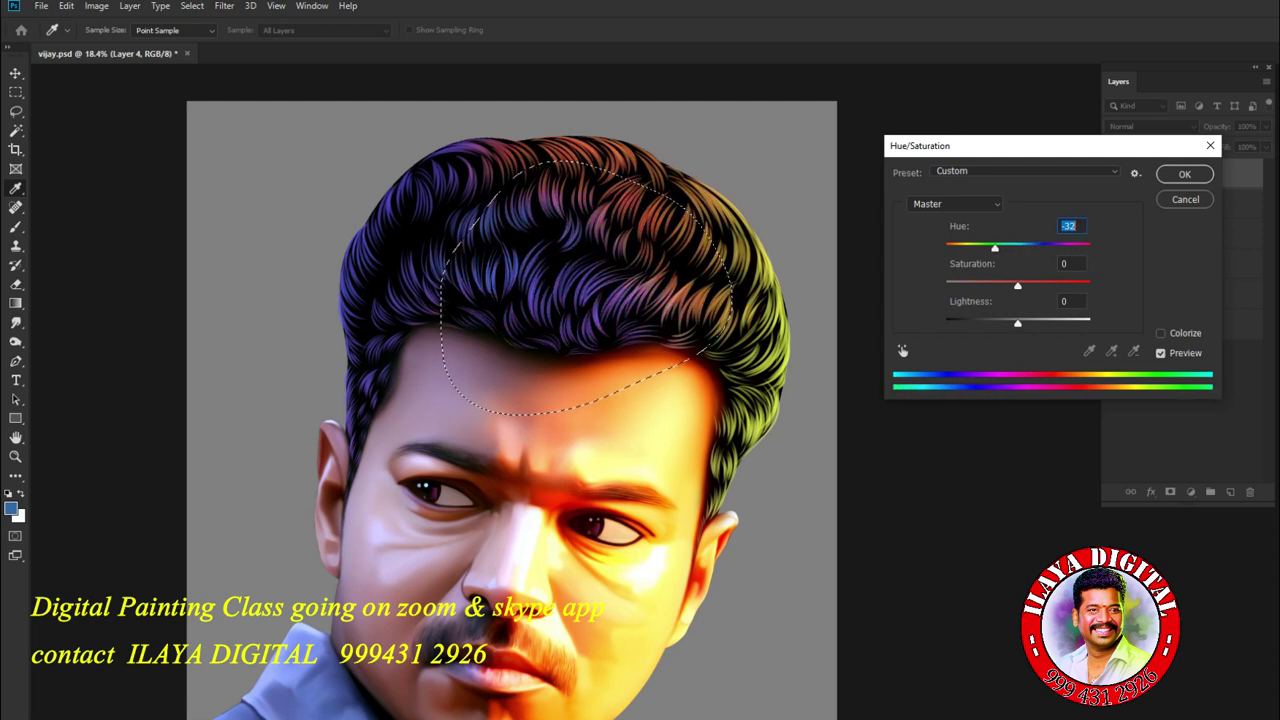
- Set the selected middle hair's hue to -10, apply the adjustment and deselect
{"action": "key", "text": "shift+Up"}
{"action": "key", "text": "shift+Up"}
{"action": "key", "text": "Up"}
{"action": "key", "text": "Up"}
{"action": "key", "text": "Up"}
{"action": "key", "text": "Up"}
{"action": "key", "text": "Up"}
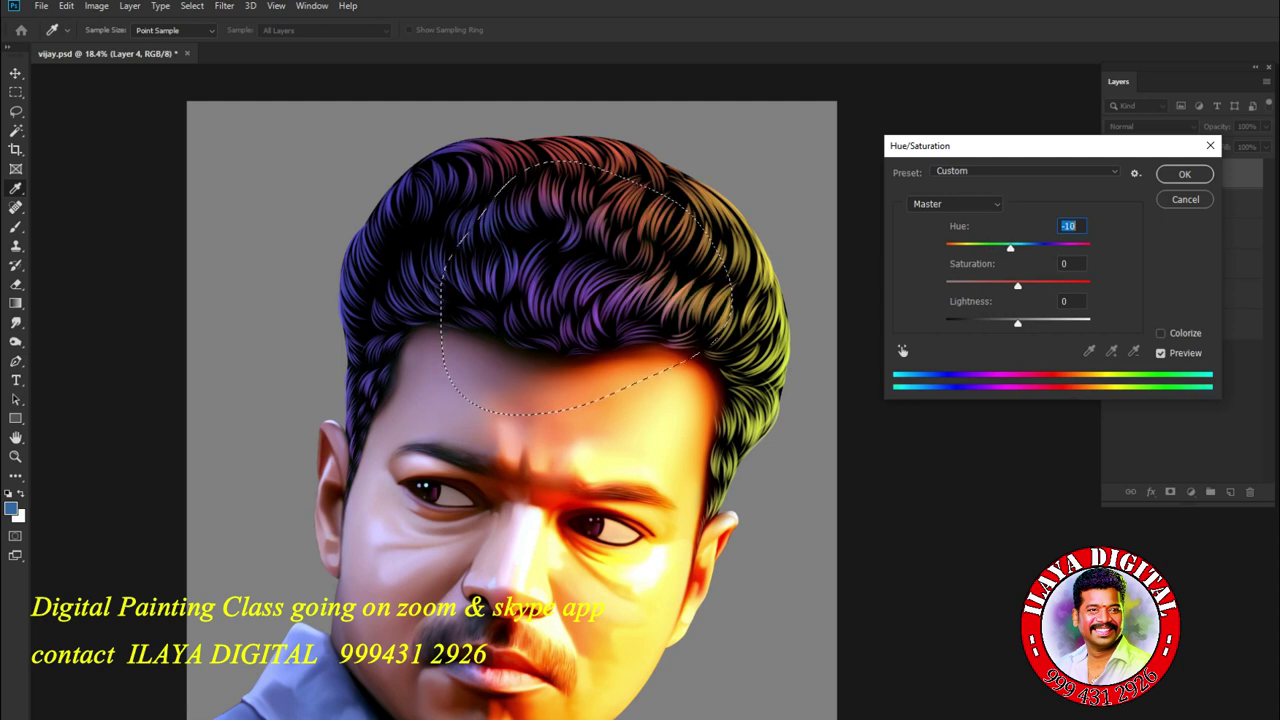
{"action": "key", "text": "Return"}
{"action": "key", "text": "ctrl+d"}
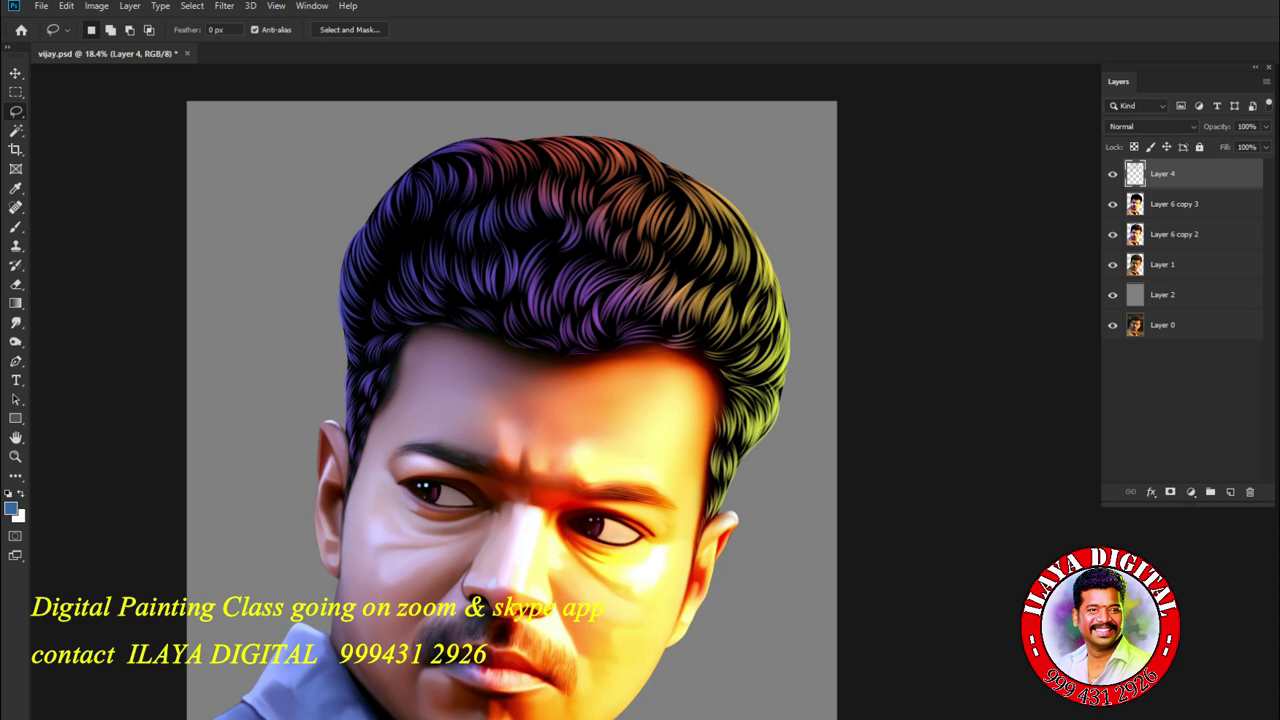
- Reduce the opacity of the hair strand layer, Layer 4, to 66%
{"action": "scroll", "coordinate": [938, 155], "scroll_direction": "down", "scroll_amount": 3}
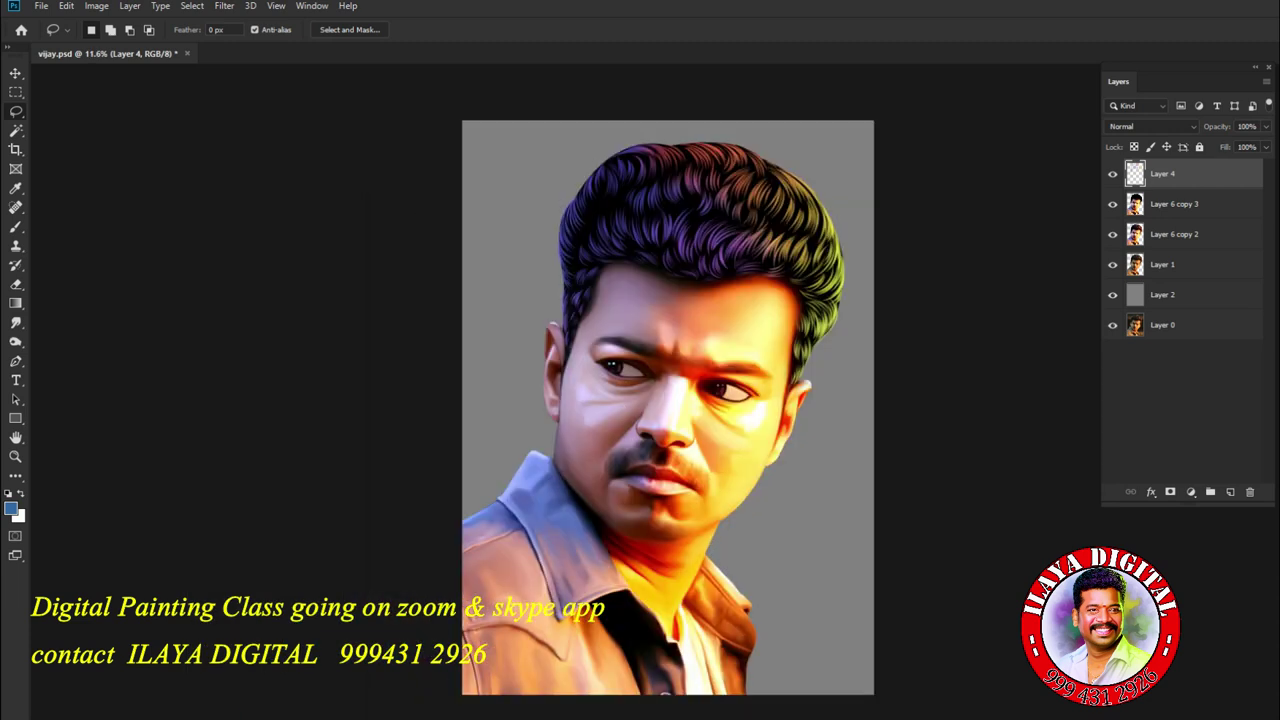
{"action": "left_click", "coordinate": [1265, 126]}
{"action": "left_click_drag", "start_coordinate": [1265, 144], "coordinate": [1239, 144]}
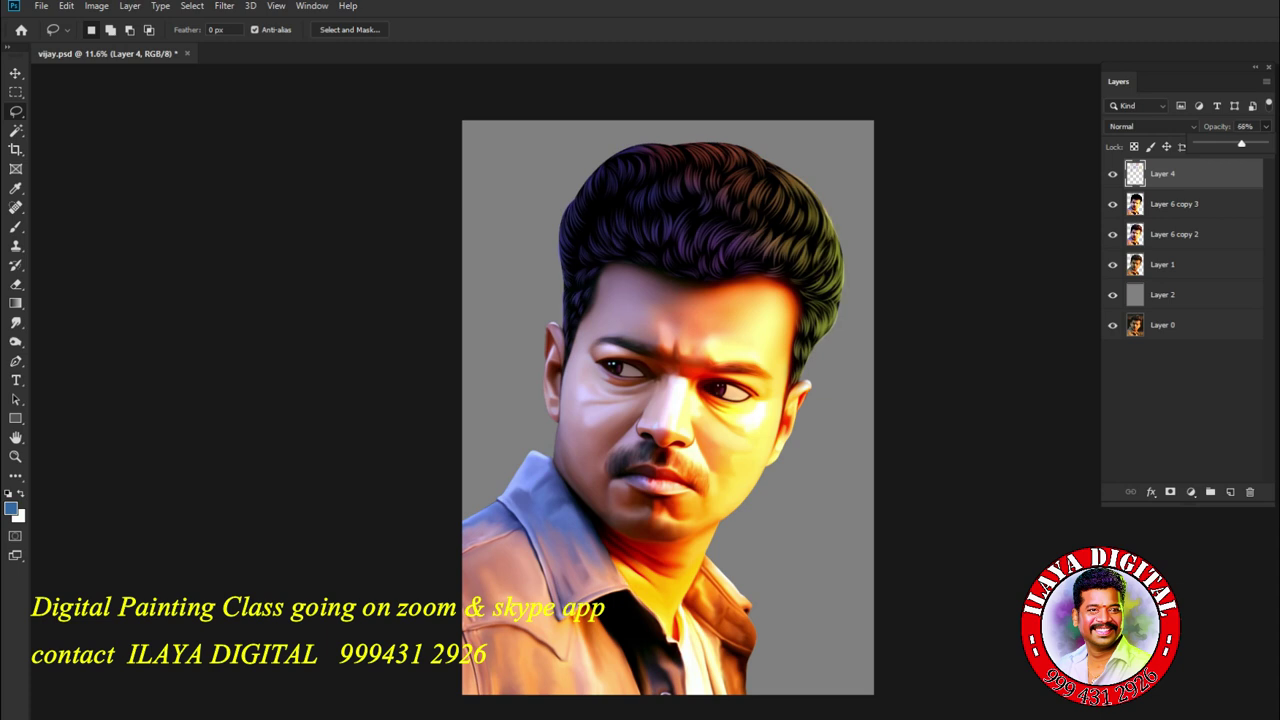
- Add a new layer and brush fine blue strands through the inner end of the eyebrow on the violet-lit side
{"action": "scroll", "coordinate": [670, 368], "scroll_direction": "up", "scroll_amount": 3}
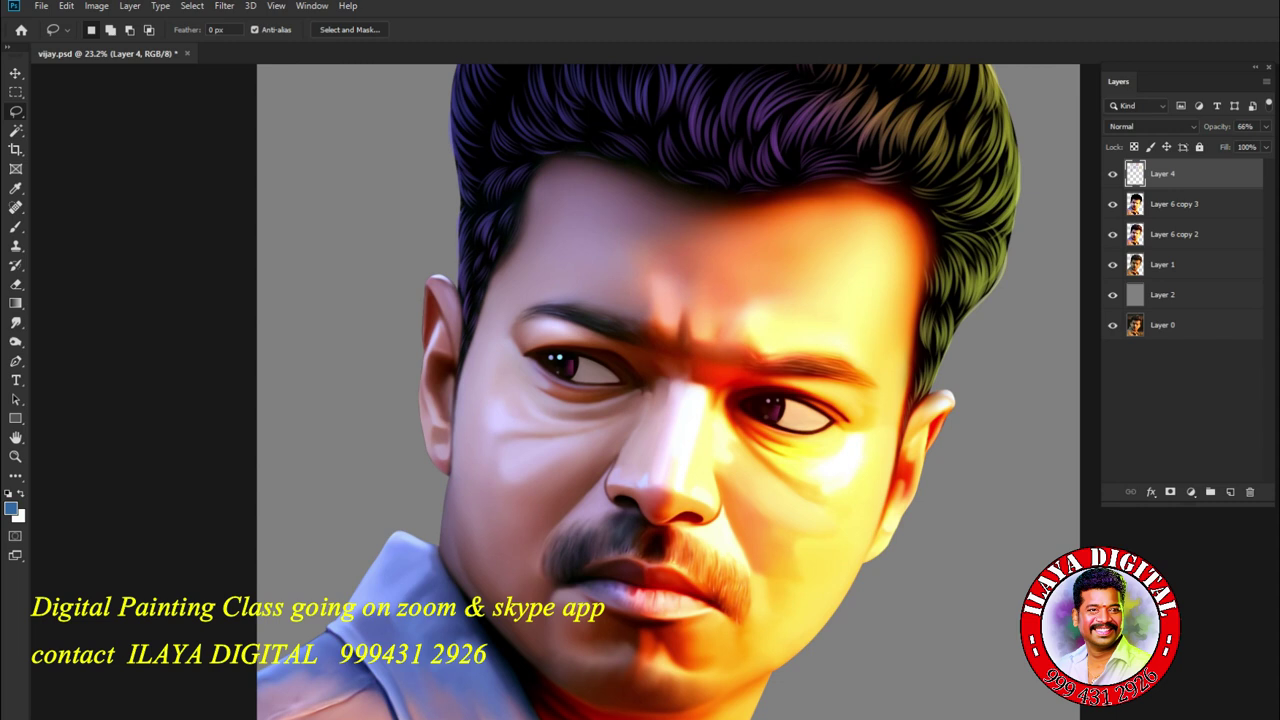
{"action": "key", "text": "ctrl+shift+n"}
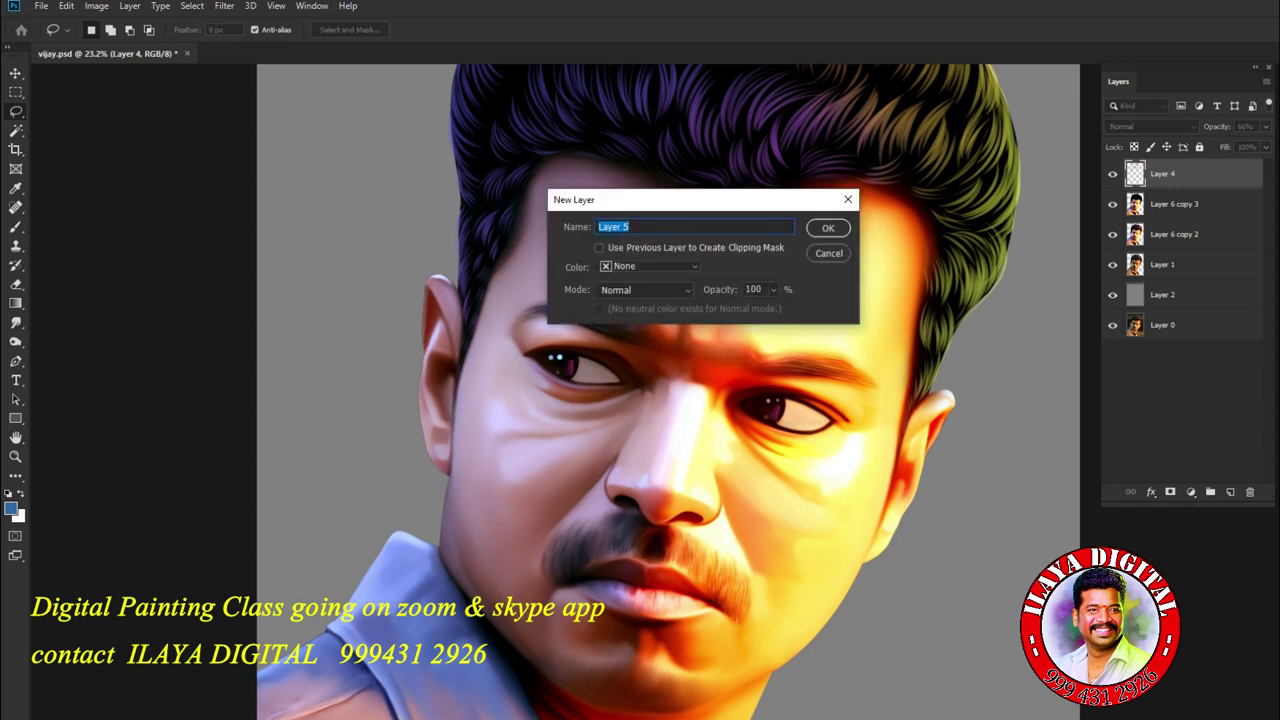
{"action": "key", "text": "Return"}
{"action": "scroll", "coordinate": [646, 377], "scroll_direction": "up", "scroll_amount": 5}
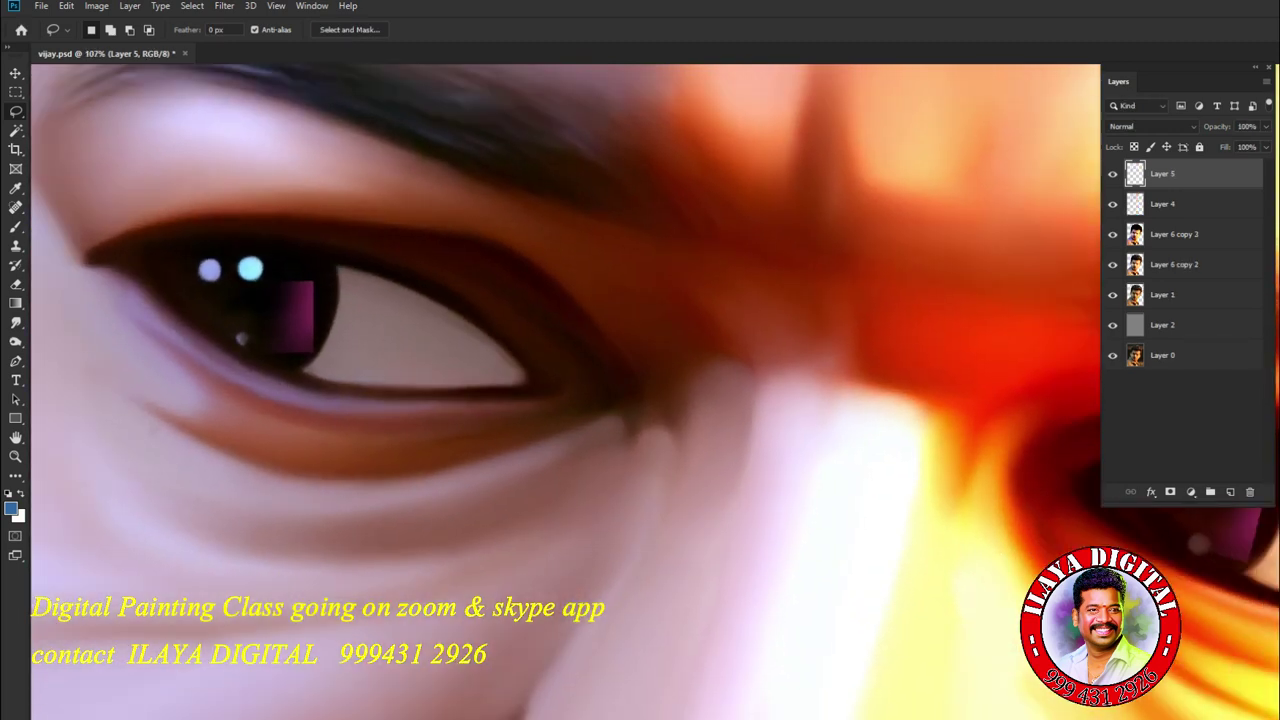
{"action": "scroll", "coordinate": [565, 392], "scroll_direction": "up", "scroll_amount": 3}
{"action": "key", "text": "b"}
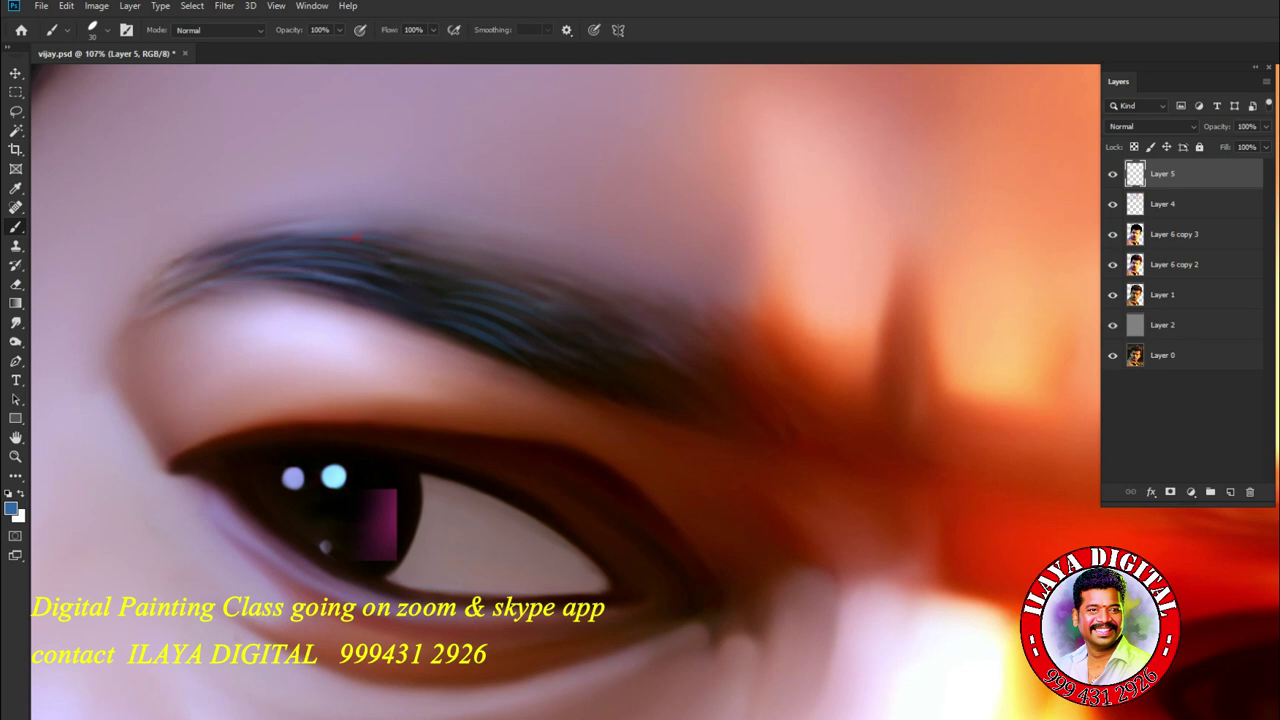
{"action": "left_click_drag", "start_coordinate": [580, 366], "coordinate": [668, 402]}
{"action": "left_click_drag", "start_coordinate": [604, 342], "coordinate": [710, 414]}
{"action": "mouse_move", "coordinate": [642, 356]}
{"action": "left_mouse_down"}
{"action": "mouse_move", "coordinate": [736, 426]}
{"action": "mouse_move", "coordinate": [736, 392]}
{"action": "left_mouse_up"}
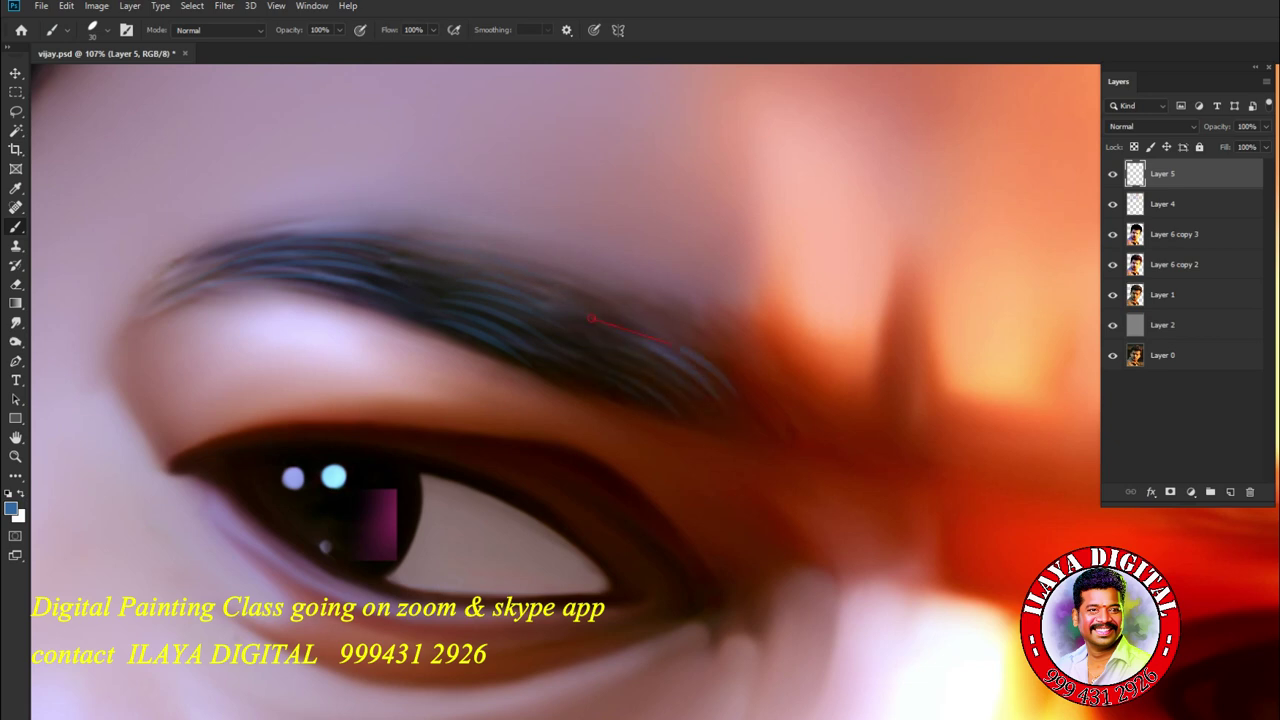
{"action": "left_click_drag", "start_coordinate": [652, 322], "coordinate": [740, 370]}
- Set the foreground colour to black and brush fine dark strands along the same violet-side eyebrow
{"action": "key", "text": "x"}
{"action": "left_click", "coordinate": [11, 509]}
{"action": "left_click", "coordinate": [1201, 522]}
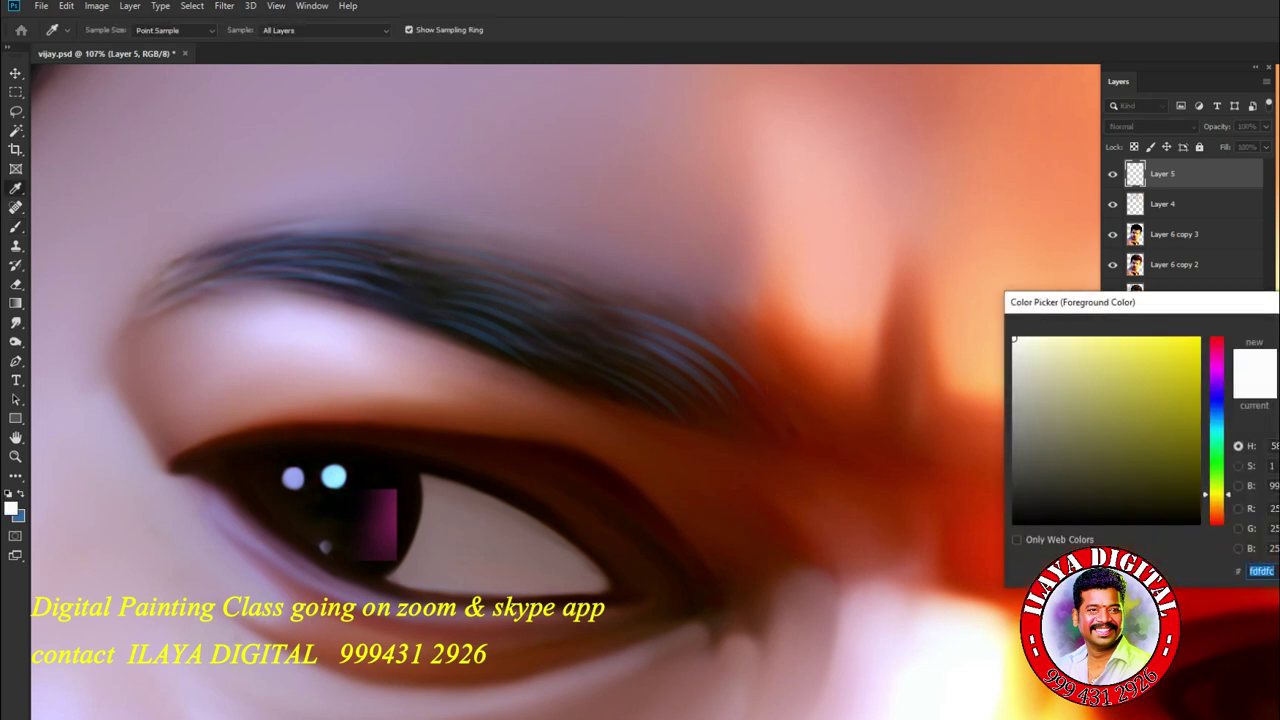
{"action": "key", "text": "Return"}
{"action": "mouse_move", "coordinate": [192, 296]}
{"action": "left_mouse_down"}
{"action": "mouse_move", "coordinate": [300, 281]}
{"action": "mouse_move", "coordinate": [264, 271]}
{"action": "mouse_move", "coordinate": [304, 268]}
{"action": "mouse_move", "coordinate": [322, 248]}
{"action": "left_mouse_up"}
{"action": "mouse_move", "coordinate": [225, 262]}
{"action": "left_mouse_down"}
{"action": "mouse_move", "coordinate": [264, 235]}
{"action": "mouse_move", "coordinate": [392, 224]}
{"action": "left_mouse_up"}
{"action": "left_click_drag", "start_coordinate": [588, 307], "coordinate": [530, 265]}
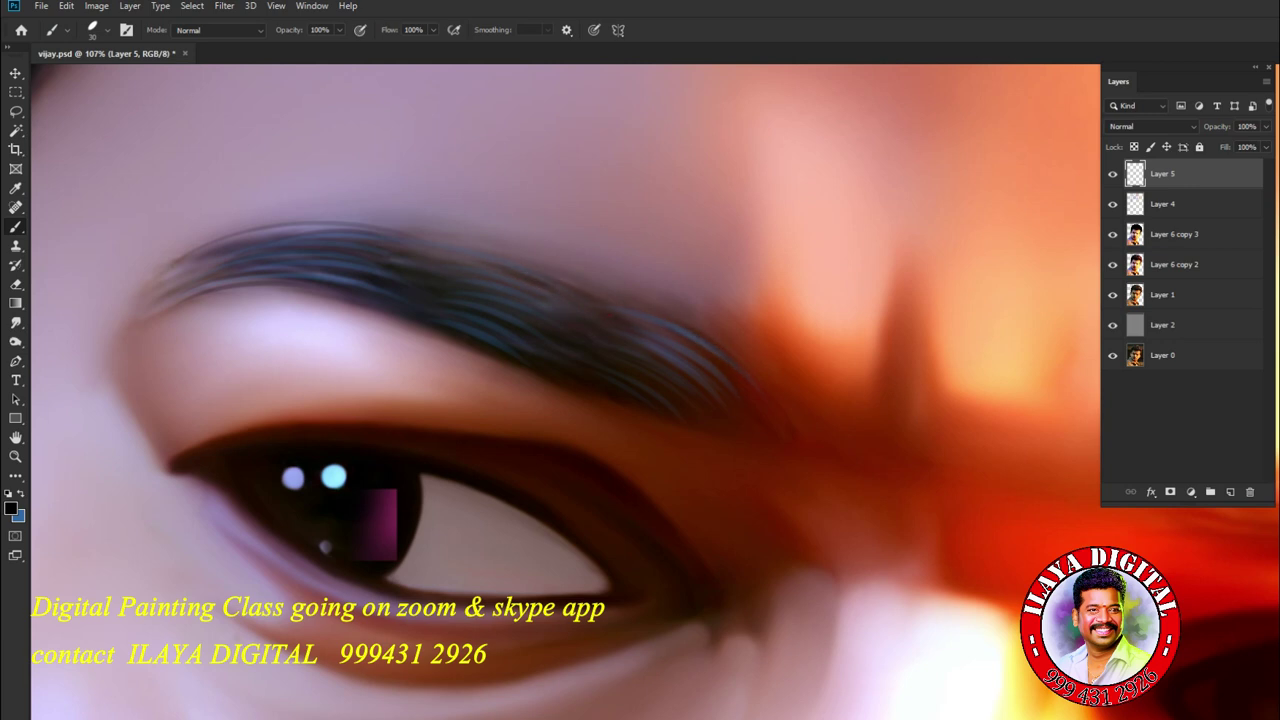
{"action": "left_click_drag", "start_coordinate": [646, 341], "coordinate": [686, 360]}
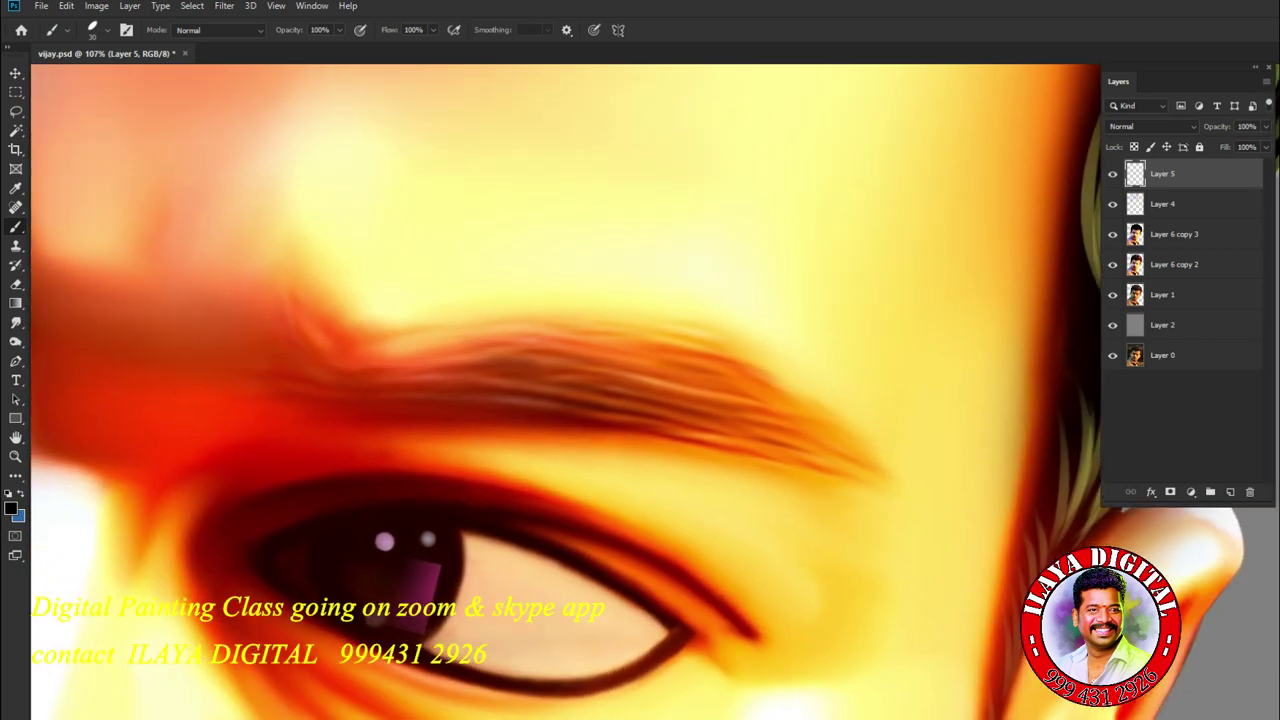
- Brush fine black strands along the yellow-lit eyebrow, from its inner end near the nose to its outer tail
{"action": "left_click_drag", "start_coordinate": [314, 362], "coordinate": [346, 374]}
{"action": "left_click_drag", "start_coordinate": [310, 332], "coordinate": [386, 366]}
{"action": "mouse_move", "coordinate": [476, 374]}
{"action": "left_mouse_down"}
{"action": "mouse_move", "coordinate": [600, 390]}
{"action": "mouse_move", "coordinate": [578, 374]}
{"action": "mouse_move", "coordinate": [604, 376]}
{"action": "left_mouse_up"}
{"action": "left_click_drag", "start_coordinate": [472, 356], "coordinate": [578, 364]}
{"action": "left_click_drag", "start_coordinate": [504, 344], "coordinate": [586, 356]}
{"action": "left_click_drag", "start_coordinate": [486, 343], "coordinate": [600, 326]}
{"action": "left_click_drag", "start_coordinate": [672, 426], "coordinate": [800, 452]}
{"action": "left_click_drag", "start_coordinate": [722, 410], "coordinate": [802, 436]}
{"action": "mouse_move", "coordinate": [688, 394]}
{"action": "left_mouse_down"}
{"action": "mouse_move", "coordinate": [796, 430]}
{"action": "mouse_move", "coordinate": [790, 416]}
{"action": "left_mouse_up"}
{"action": "mouse_move", "coordinate": [700, 360]}
{"action": "left_mouse_down"}
{"action": "mouse_move", "coordinate": [792, 414]}
{"action": "mouse_move", "coordinate": [790, 402]}
{"action": "left_mouse_up"}
{"action": "left_click_drag", "start_coordinate": [654, 334], "coordinate": [760, 372]}
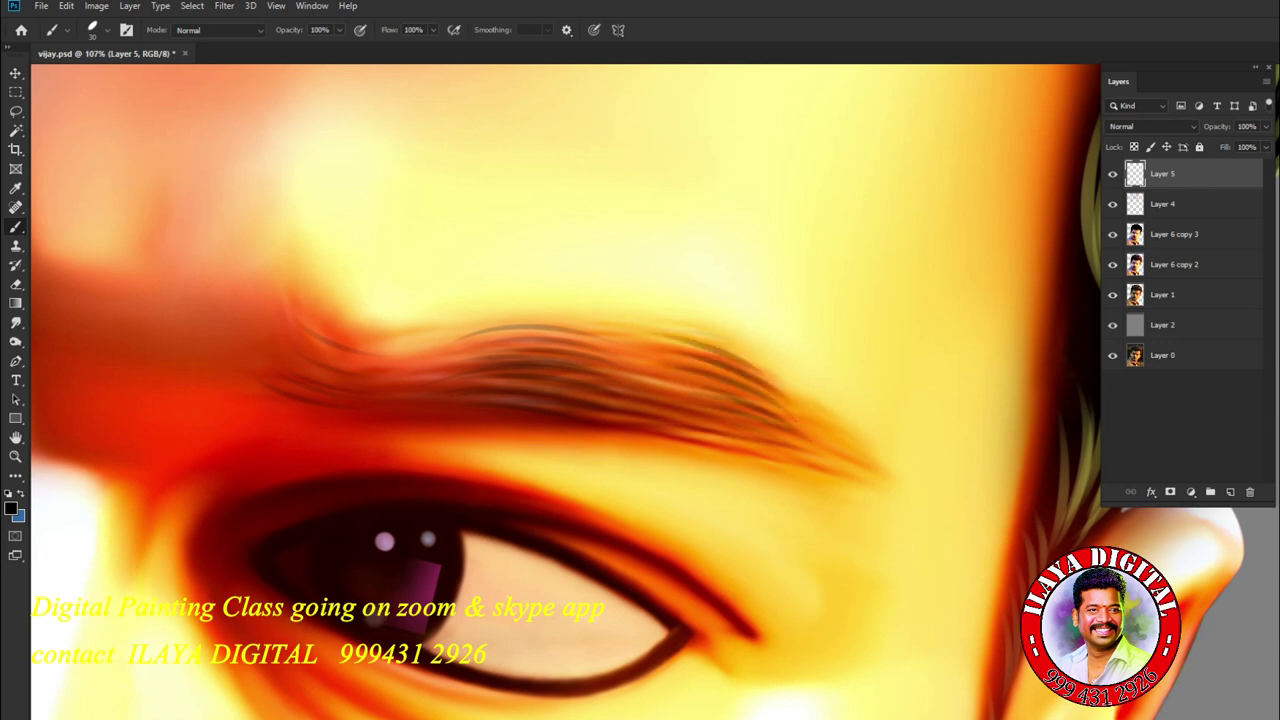
{"action": "left_click_drag", "start_coordinate": [310, 367], "coordinate": [350, 375]}
{"action": "left_click_drag", "start_coordinate": [230, 354], "coordinate": [245, 388]}
- Add thin blue strands between the dark ones on the yellow-lit eyebrow and switch back to black
{"action": "key", "text": "x"}
{"action": "left_click_drag", "start_coordinate": [372, 350], "coordinate": [592, 324]}
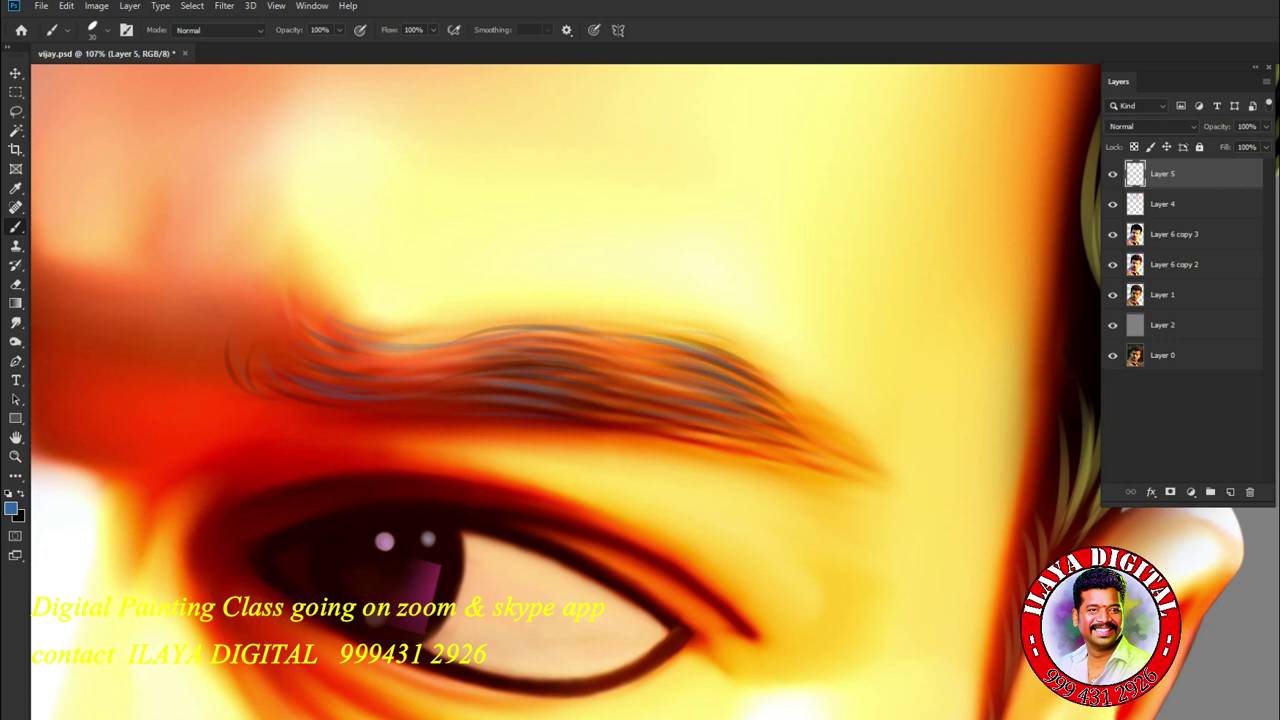
{"action": "left_click_drag", "start_coordinate": [696, 434], "coordinate": [752, 444]}
{"action": "key", "text": "x"}
{"action": "scroll", "coordinate": [733, 568], "scroll_direction": "up", "scroll_amount": 3}
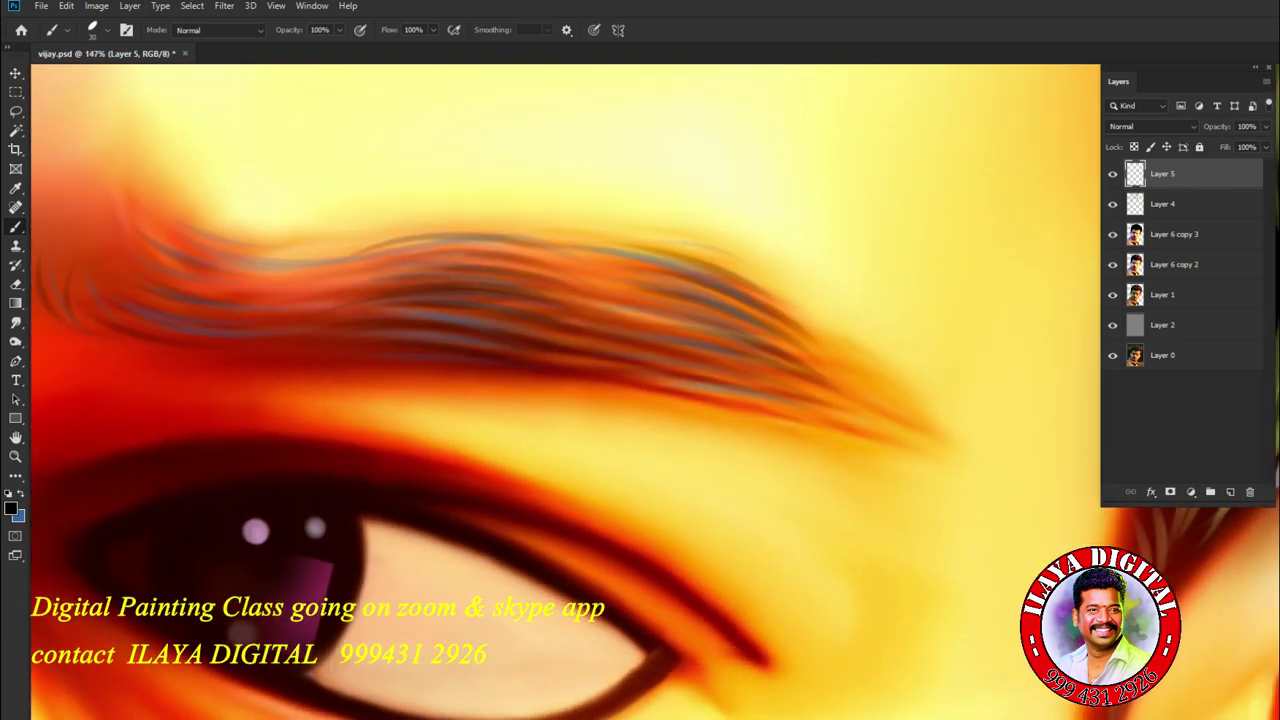
- Try long curved black eyelash strokes at the outer corner of the yellow-lit eye and undo them
{"action": "mouse_move", "coordinate": [650, 658]}
{"action": "left_mouse_down"}
{"action": "mouse_move", "coordinate": [738, 584]}
{"action": "mouse_move", "coordinate": [818, 402]}
{"action": "left_mouse_up"}
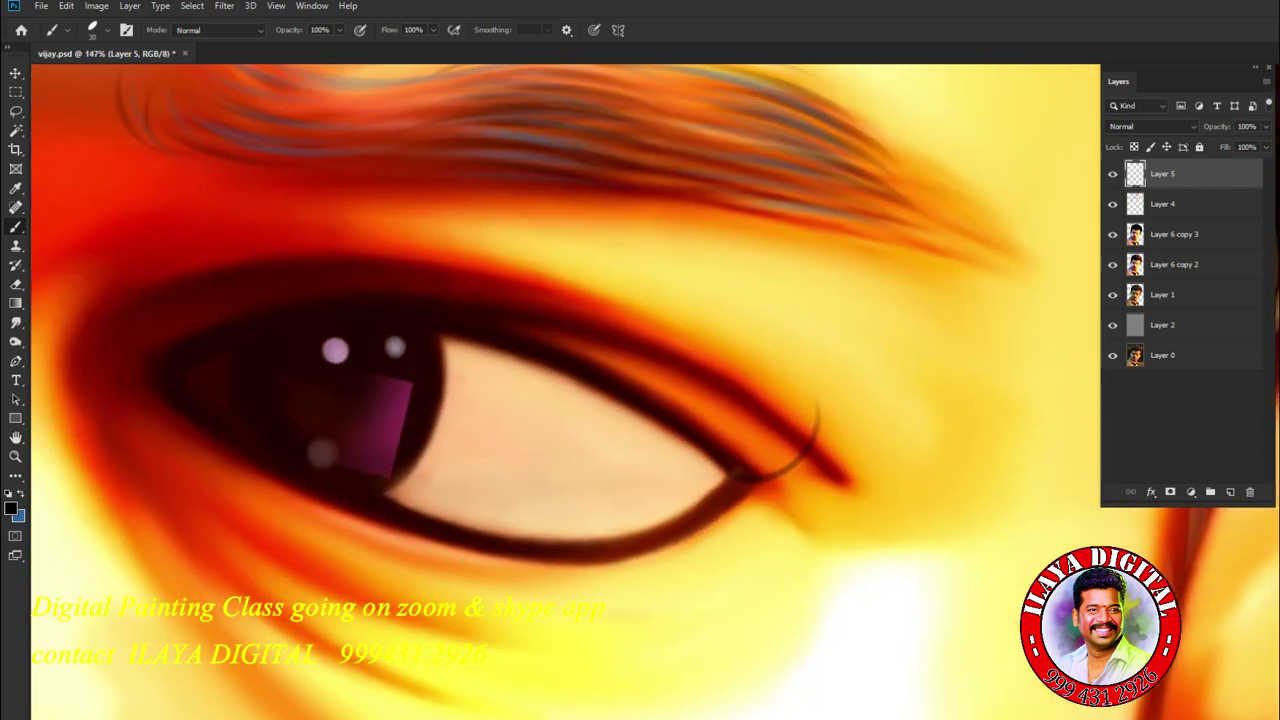
{"action": "key", "text": "ctrl+z"}
{"action": "mouse_move", "coordinate": [764, 479]}
{"action": "left_mouse_down"}
{"action": "mouse_move", "coordinate": [795, 456]}
{"action": "mouse_move", "coordinate": [786, 386]}
{"action": "left_mouse_up"}
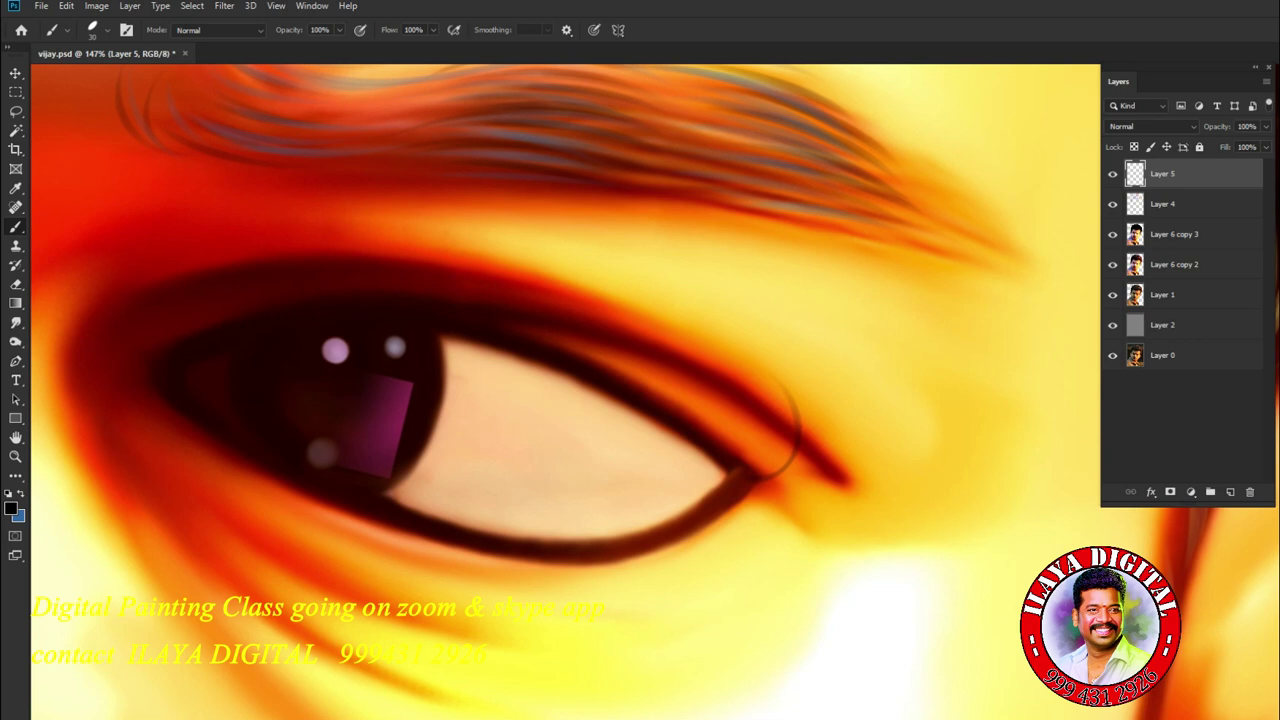
{"action": "key", "text": "ctrl+z"}
- Paint thin, short curved black eyelashes on the upper and lower lids near the yellow-lit eye's outer corner
{"action": "left_click_drag", "start_coordinate": [752, 470], "coordinate": [814, 422]}
{"action": "left_click_drag", "start_coordinate": [710, 440], "coordinate": [745, 408]}
{"action": "left_click_drag", "start_coordinate": [681, 336], "coordinate": [665, 392]}
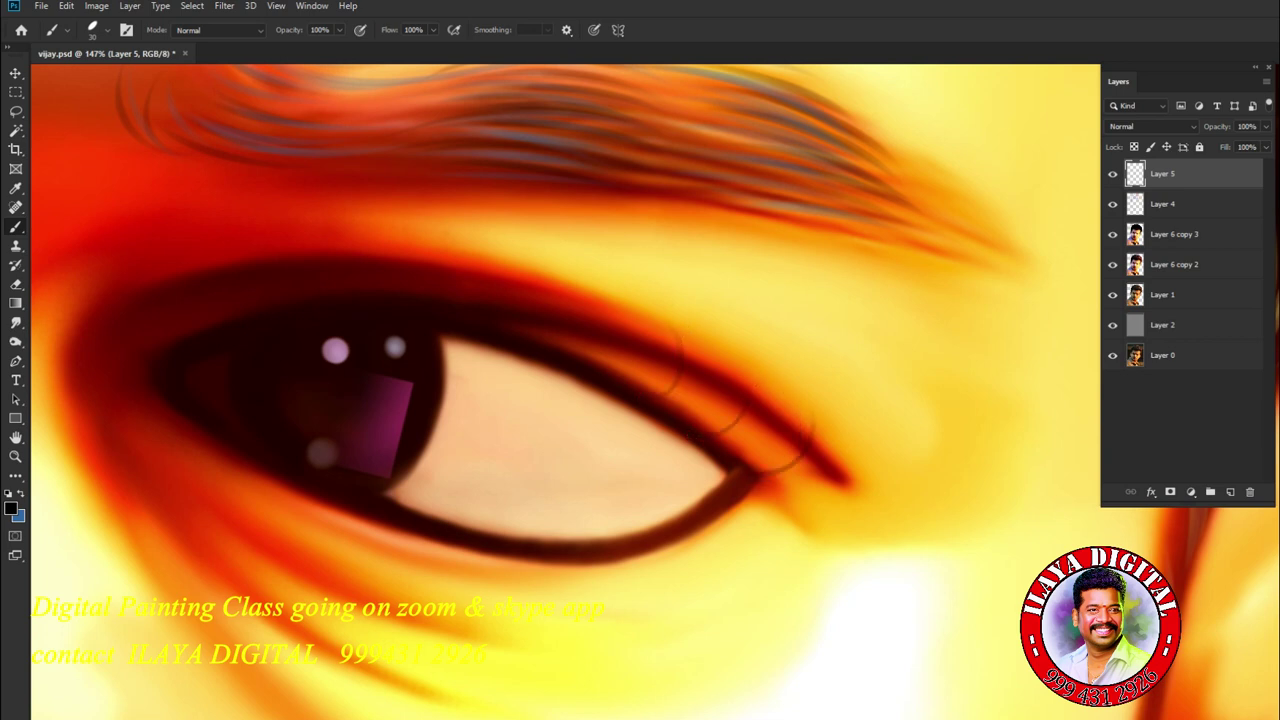
{"action": "left_click_drag", "start_coordinate": [692, 538], "coordinate": [672, 576]}
{"action": "left_click_drag", "start_coordinate": [740, 532], "coordinate": [714, 552]}
{"action": "mouse_move", "coordinate": [780, 502]}
{"action": "left_mouse_down"}
{"action": "mouse_move", "coordinate": [742, 532]}
{"action": "mouse_move", "coordinate": [834, 536]}
{"action": "left_mouse_up"}
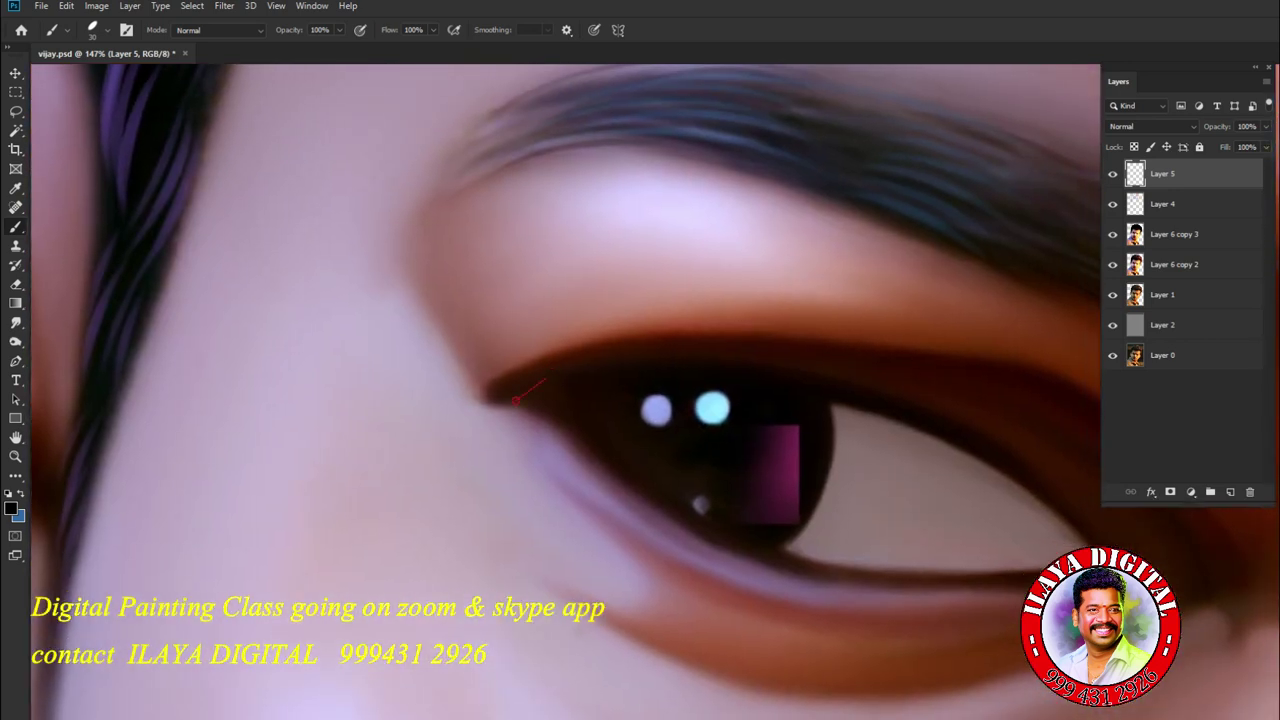
- Paint curved black eyelashes along the outer upper and lower lids of the eye on the violet-lit side
{"action": "left_click_drag", "start_coordinate": [494, 395], "coordinate": [454, 281]}
{"action": "left_click_drag", "start_coordinate": [543, 352], "coordinate": [525, 273]}
{"action": "left_click_drag", "start_coordinate": [613, 340], "coordinate": [607, 285]}
{"action": "left_click_drag", "start_coordinate": [685, 332], "coordinate": [678, 279]}
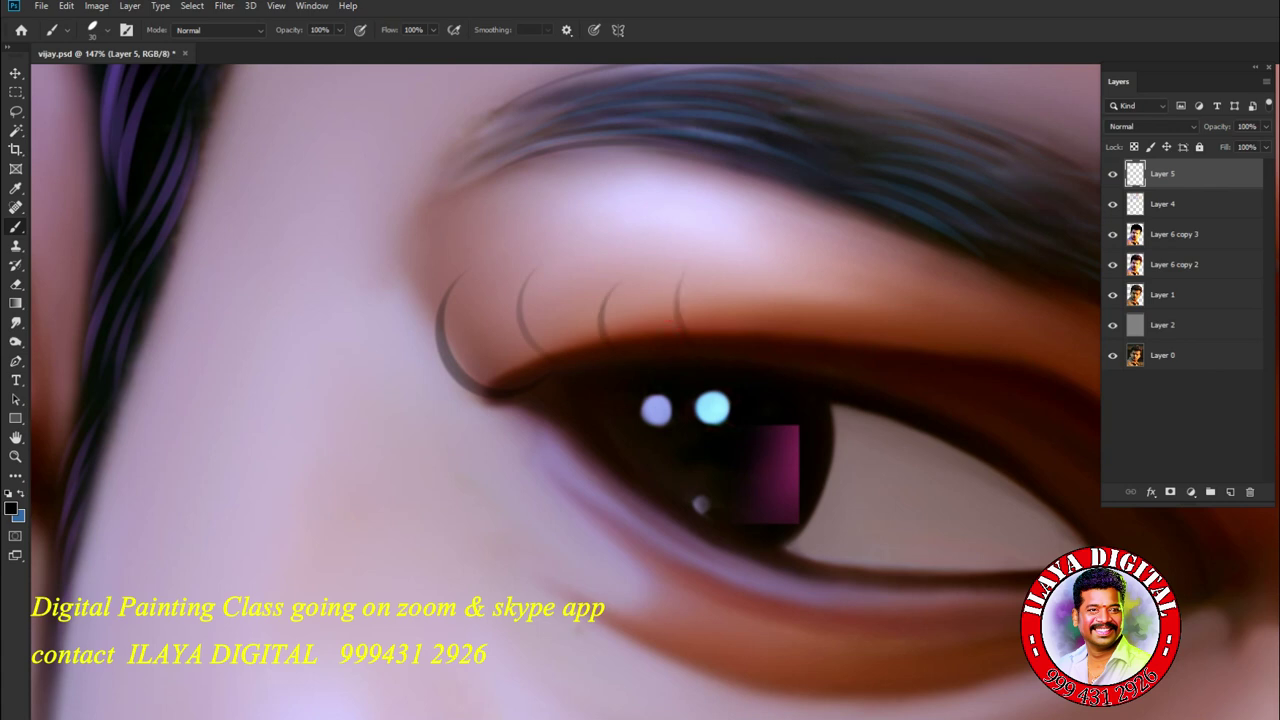
{"action": "left_click_drag", "start_coordinate": [534, 424], "coordinate": [484, 477]}
{"action": "mouse_move", "coordinate": [560, 466]}
{"action": "left_mouse_down"}
{"action": "mouse_move", "coordinate": [544, 500]}
{"action": "mouse_move", "coordinate": [599, 540]}
{"action": "left_mouse_up"}
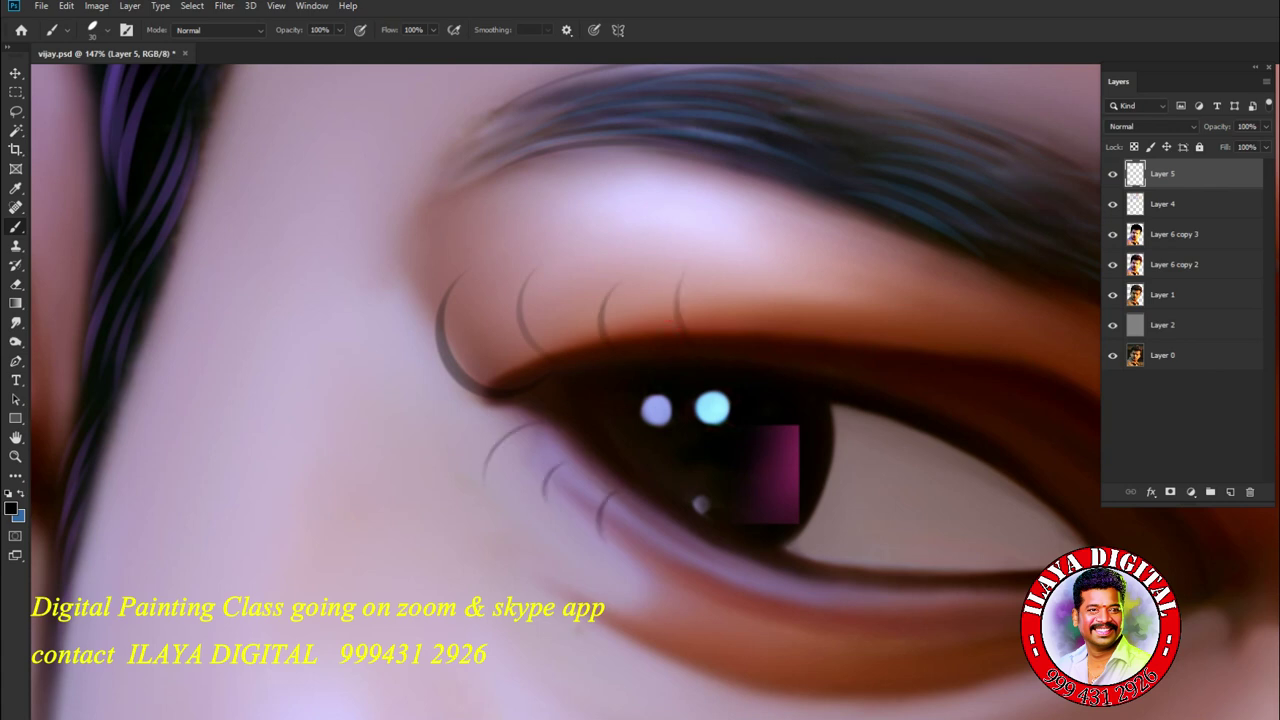
- Brush fine dark wisps along the forehead and temple hairline on the violet side to soften its edge
{"action": "scroll", "coordinate": [565, 392], "scroll_direction": "down", "scroll_amount": 5}
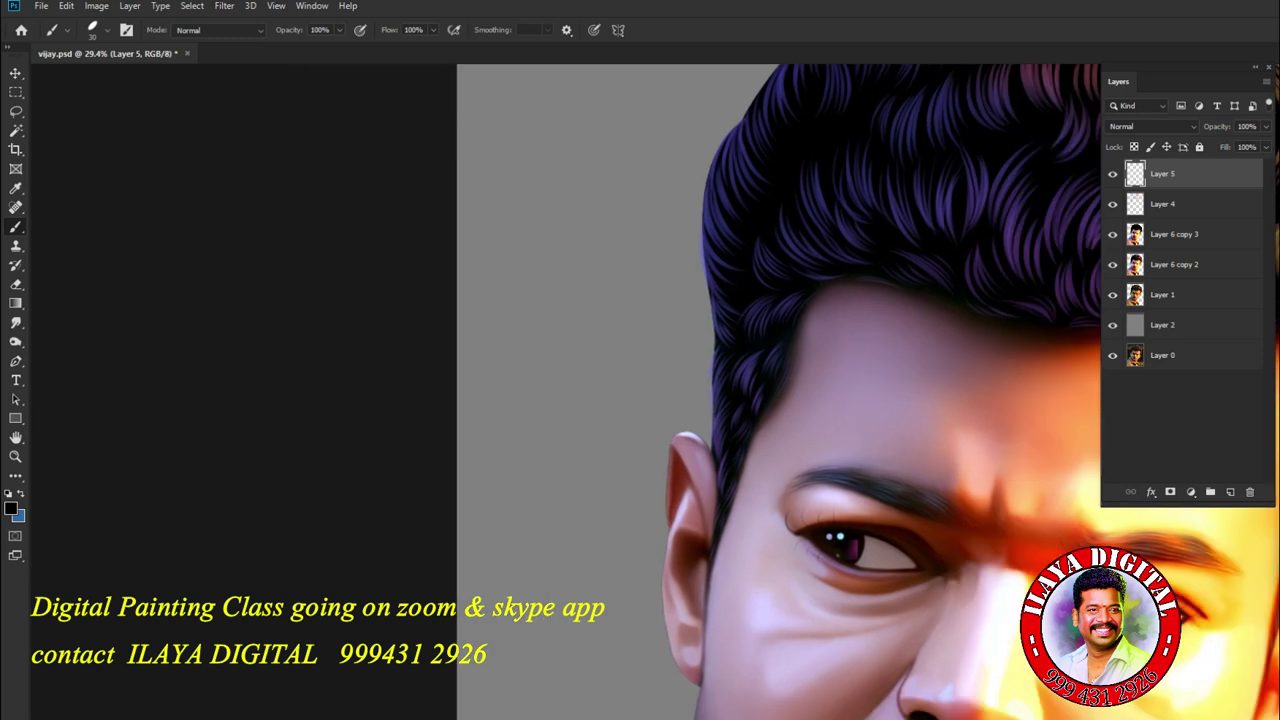
{"action": "scroll", "coordinate": [420, 285], "scroll_direction": "up", "scroll_amount": 5}
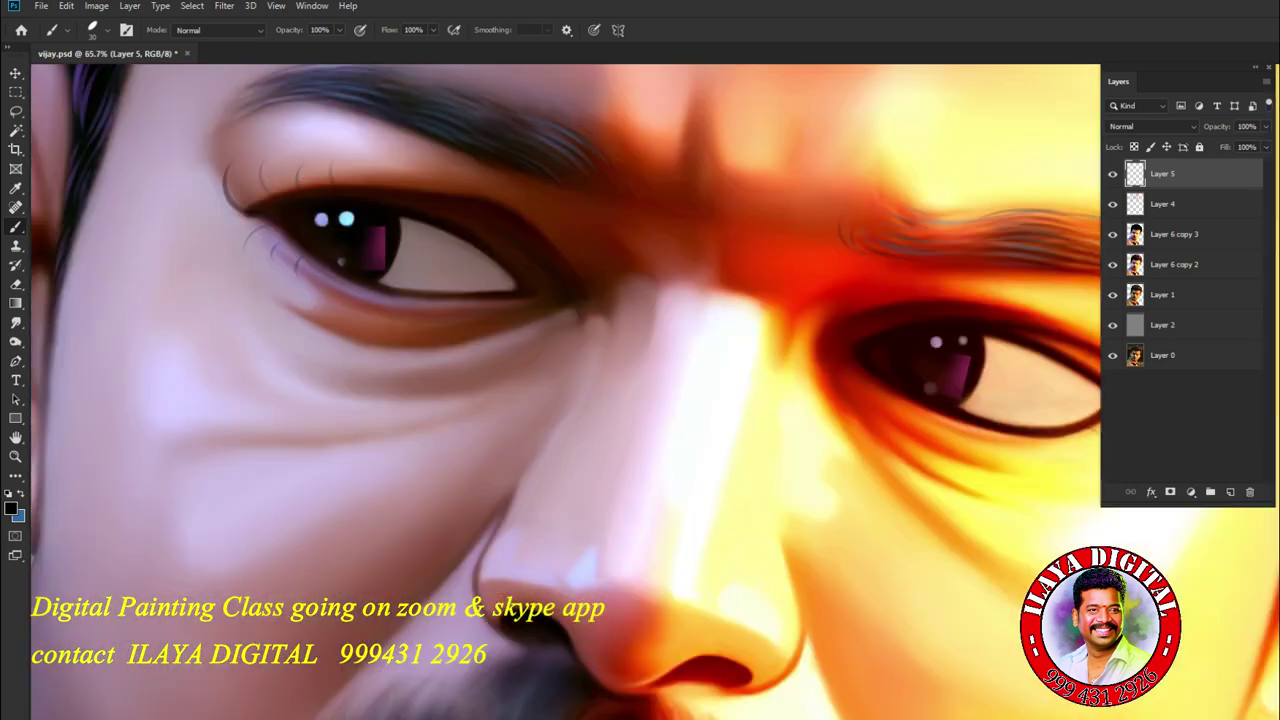
{"action": "scroll", "coordinate": [650, 390], "scroll_direction": "up", "scroll_amount": 6}
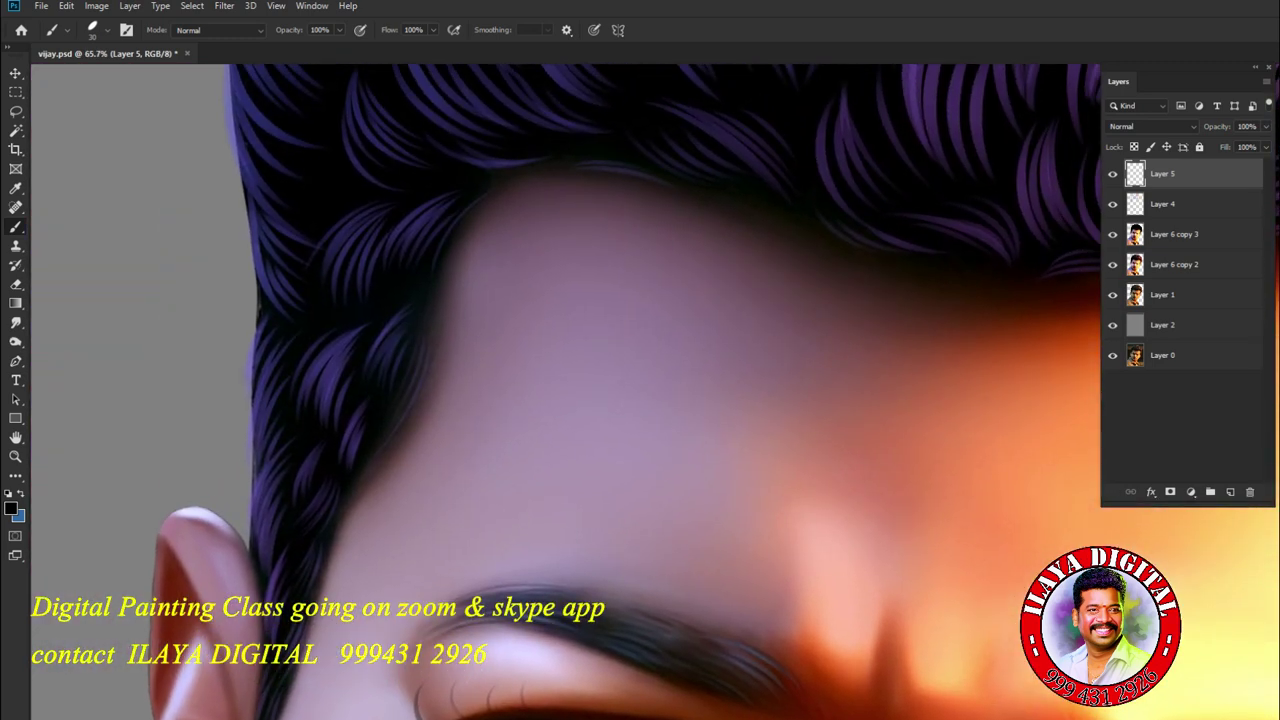
{"action": "scroll", "coordinate": [565, 390], "scroll_direction": "up", "scroll_amount": 2}
{"action": "scroll", "coordinate": [360, 260], "scroll_direction": "up", "scroll_amount": 3}
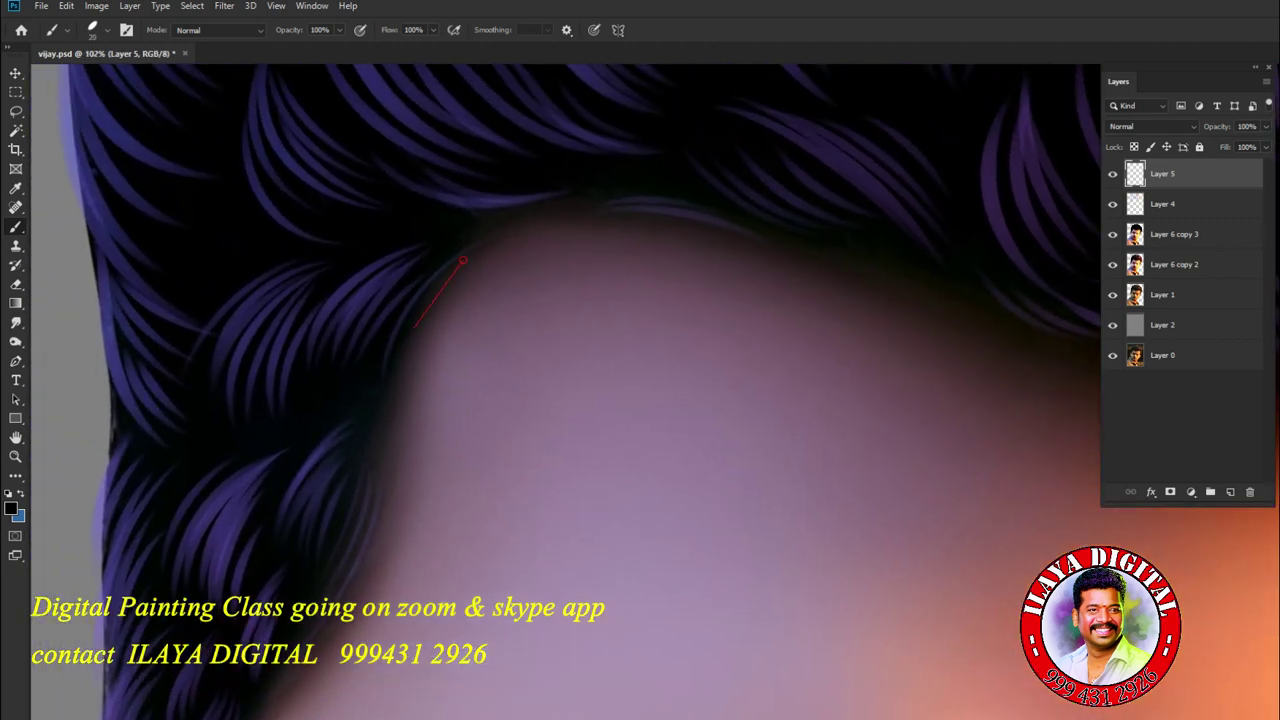
{"action": "left_click_drag", "start_coordinate": [443, 310], "coordinate": [475, 276]}
{"action": "mouse_move", "coordinate": [700, 240]}
{"action": "left_mouse_down"}
{"action": "mouse_move", "coordinate": [636, 238]}
{"action": "mouse_move", "coordinate": [664, 236]}
{"action": "left_mouse_up"}
{"action": "left_click_drag", "start_coordinate": [600, 400], "coordinate": [870, 230]}
{"action": "mouse_move", "coordinate": [670, 305]}
{"action": "left_mouse_down"}
{"action": "mouse_move", "coordinate": [636, 420]}
{"action": "mouse_move", "coordinate": [672, 228]}
{"action": "left_mouse_up"}
{"action": "left_click", "coordinate": [592, 338]}
{"action": "left_click", "coordinate": [531, 427], "text": "shift"}
{"action": "mouse_move", "coordinate": [531, 427]}
{"action": "left_mouse_down"}
{"action": "mouse_move", "coordinate": [626, 282]}
{"action": "mouse_move", "coordinate": [572, 505]}
{"action": "mouse_move", "coordinate": [642, 270]}
{"action": "left_mouse_up"}
{"action": "mouse_move", "coordinate": [620, 335]}
{"action": "left_mouse_down"}
{"action": "mouse_move", "coordinate": [572, 520]}
{"action": "mouse_move", "coordinate": [568, 596]}
{"action": "mouse_move", "coordinate": [573, 353]}
{"action": "mouse_move", "coordinate": [570, 530]}
{"action": "left_mouse_up"}
{"action": "left_click_drag", "start_coordinate": [600, 120], "coordinate": [320, 690]}
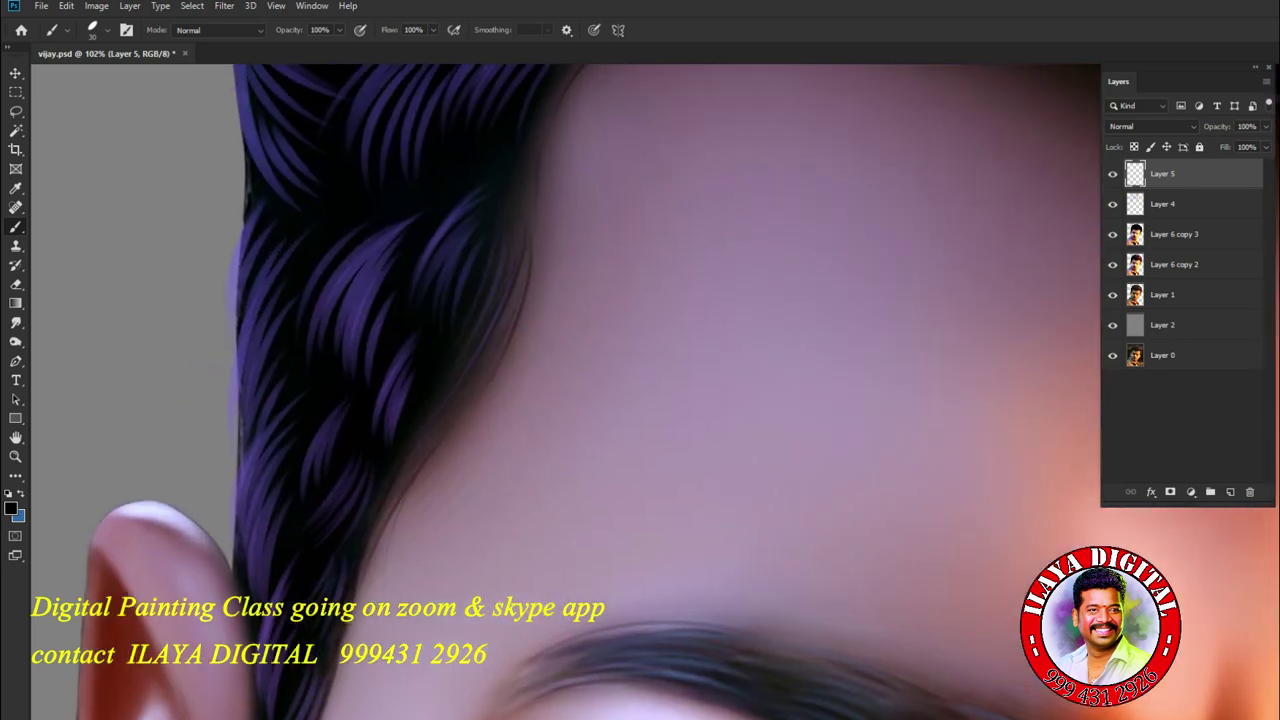
- Paint thin dark loose strands along the outer edge of the violet side hair, from above the ear upward
{"action": "left_click_drag", "start_coordinate": [238, 438], "coordinate": [226, 570]}
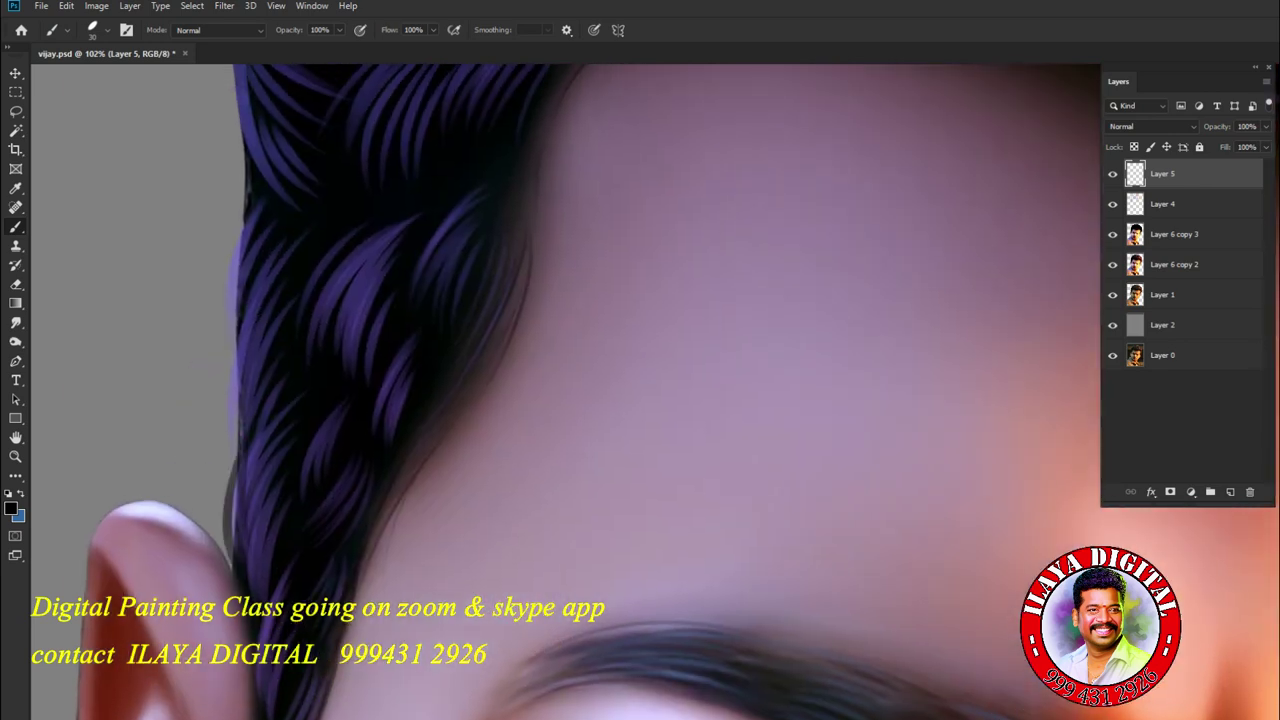
{"action": "left_click_drag", "start_coordinate": [234, 232], "coordinate": [226, 455]}
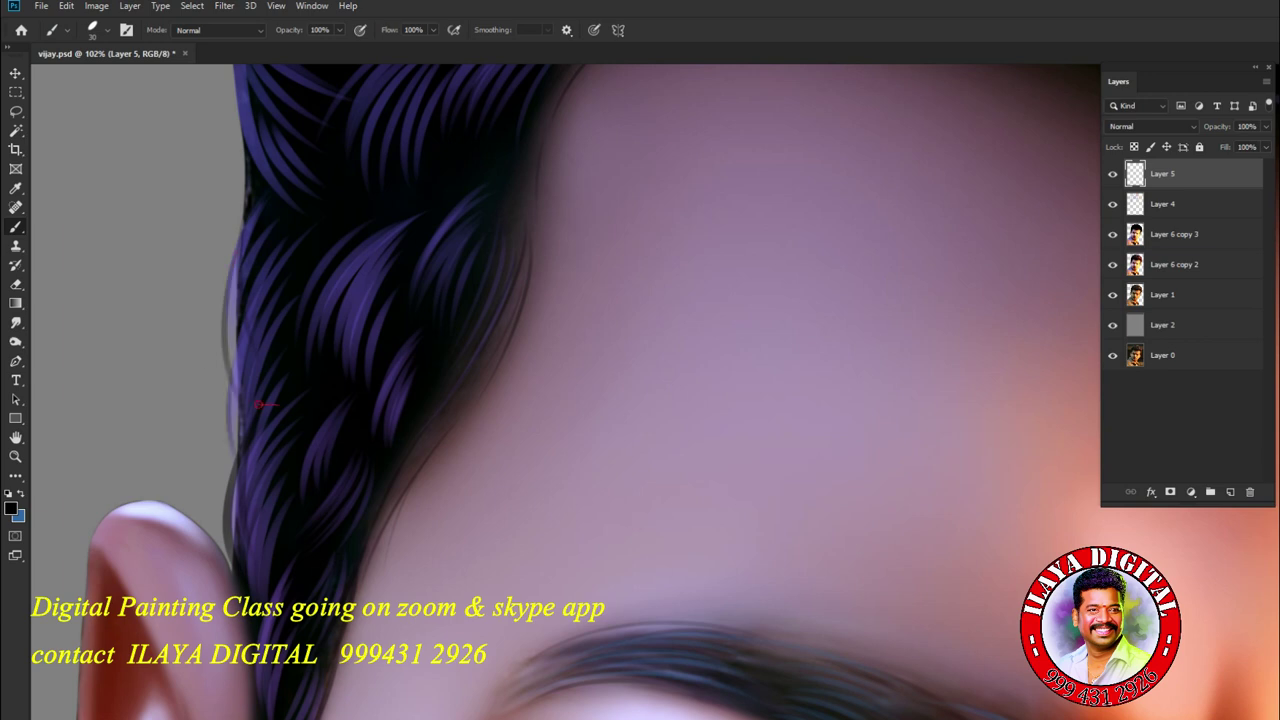
{"action": "left_click_drag", "start_coordinate": [261, 405], "coordinate": [351, 593]}
{"action": "mouse_move", "coordinate": [300, 240]}
{"action": "left_mouse_down"}
{"action": "mouse_move", "coordinate": [415, 390]}
{"action": "mouse_move", "coordinate": [428, 460]}
{"action": "left_mouse_up"}
{"action": "left_click_drag", "start_coordinate": [422, 402], "coordinate": [448, 532]}
{"action": "left_click_drag", "start_coordinate": [442, 462], "coordinate": [468, 530]}
{"action": "mouse_move", "coordinate": [428, 416]}
{"action": "left_mouse_down"}
{"action": "mouse_move", "coordinate": [420, 393]}
{"action": "mouse_move", "coordinate": [446, 530]}
{"action": "left_mouse_up"}
{"action": "mouse_move", "coordinate": [440, 380]}
{"action": "left_mouse_down"}
{"action": "mouse_move", "coordinate": [395, 575]}
{"action": "mouse_move", "coordinate": [370, 610]}
{"action": "mouse_move", "coordinate": [316, 275]}
{"action": "mouse_move", "coordinate": [318, 200]}
{"action": "left_mouse_up"}
{"action": "left_click_drag", "start_coordinate": [420, 250], "coordinate": [320, 520]}
{"action": "left_click_drag", "start_coordinate": [236, 560], "coordinate": [330, 400]}
{"action": "left_click_drag", "start_coordinate": [600, 300], "coordinate": [720, 380]}
{"action": "left_click_drag", "start_coordinate": [290, 510], "coordinate": [400, 360]}
{"action": "left_click_drag", "start_coordinate": [430, 310], "coordinate": [255, 540]}
{"action": "left_click_drag", "start_coordinate": [425, 340], "coordinate": [272, 515]}
- Paint thin dark loose strands along the top outer edge of the hair, from the violet section into the red section
{"action": "left_click_drag", "start_coordinate": [640, 170], "coordinate": [480, 275]}
{"action": "mouse_move", "coordinate": [530, 200]}
{"action": "left_mouse_down"}
{"action": "mouse_move", "coordinate": [232, 426]}
{"action": "mouse_move", "coordinate": [400, 360]}
{"action": "left_mouse_up"}
{"action": "left_click_drag", "start_coordinate": [300, 395], "coordinate": [600, 340]}
{"action": "mouse_move", "coordinate": [390, 345]}
{"action": "left_mouse_down"}
{"action": "mouse_move", "coordinate": [705, 328]}
{"action": "mouse_move", "coordinate": [690, 328]}
{"action": "left_mouse_up"}
{"action": "left_click_drag", "start_coordinate": [760, 420], "coordinate": [310, 440]}
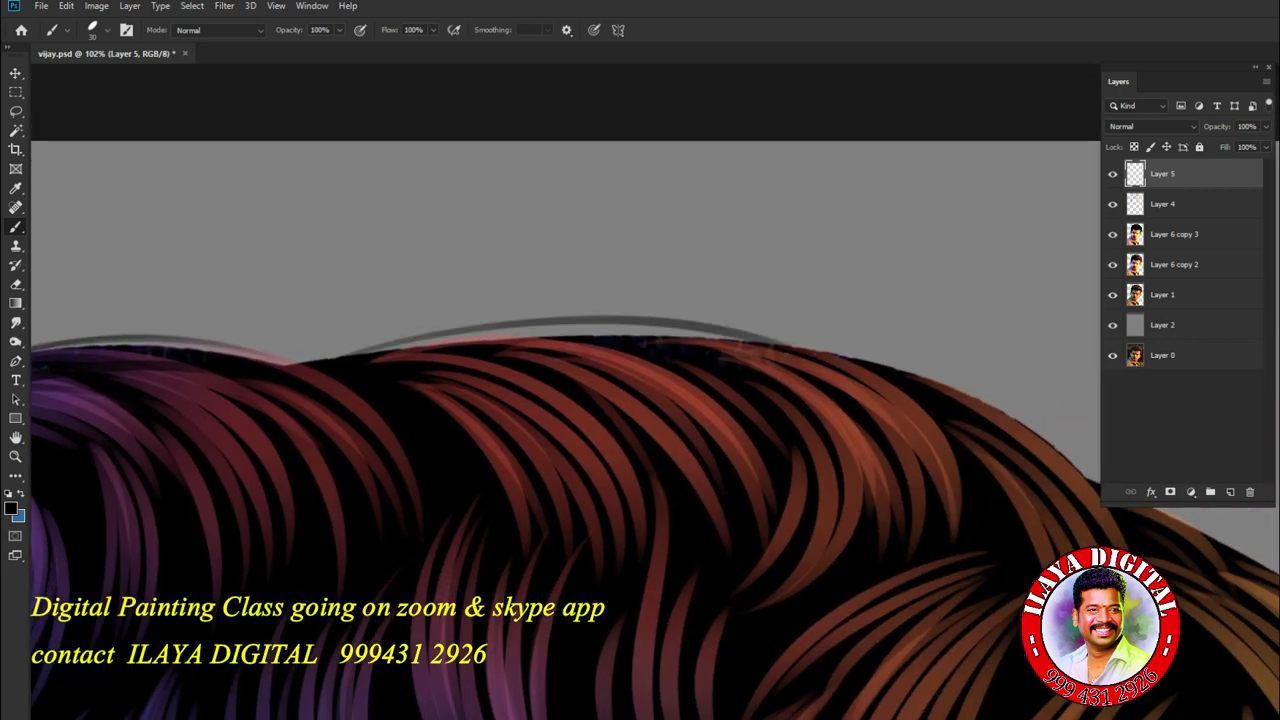
{"action": "left_click_drag", "start_coordinate": [790, 350], "coordinate": [449, 354]}
{"action": "left_click_drag", "start_coordinate": [760, 400], "coordinate": [450, 361]}
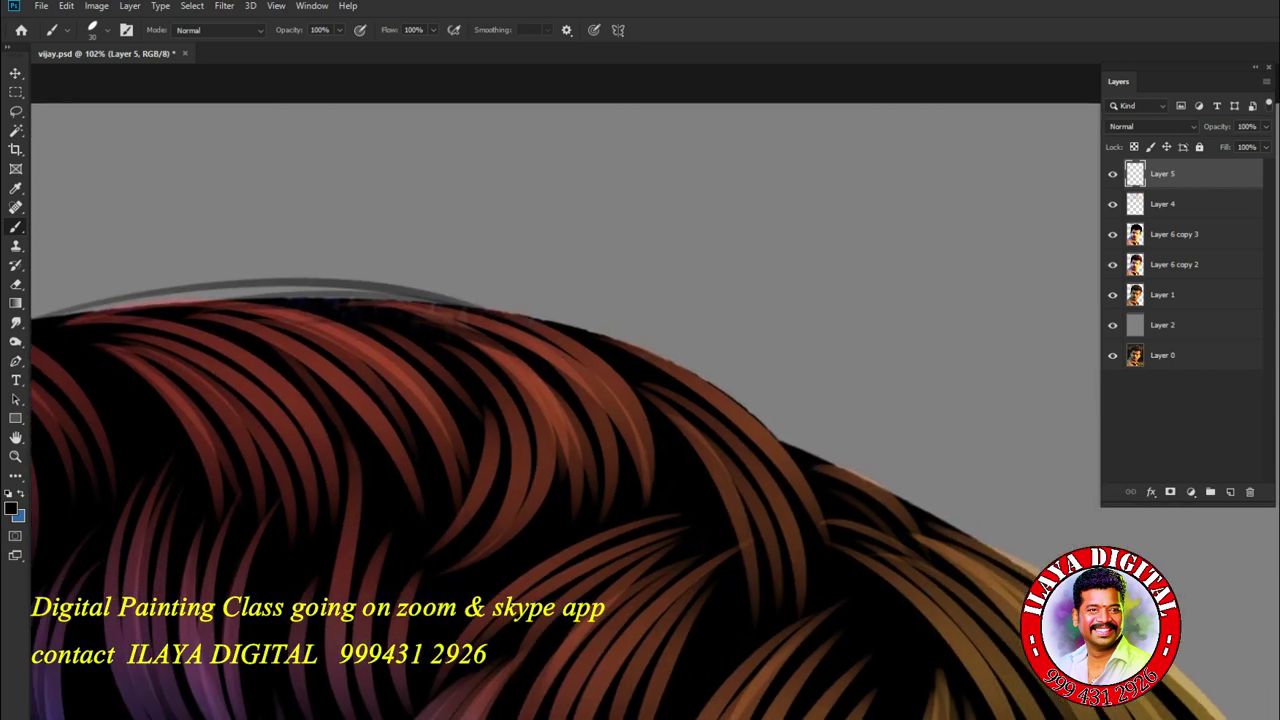
- Continue the thin dark loose strands along the crown's outer edge where the hair changes from red to olive
{"action": "left_click_drag", "start_coordinate": [790, 440], "coordinate": [615, 330]}
{"action": "left_click_drag", "start_coordinate": [450, 293], "coordinate": [780, 405]}
{"action": "mouse_move", "coordinate": [640, 310]}
{"action": "left_mouse_down"}
{"action": "mouse_move", "coordinate": [810, 440]}
{"action": "mouse_move", "coordinate": [430, 180]}
{"action": "left_mouse_up"}
{"action": "mouse_move", "coordinate": [480, 230]}
{"action": "left_mouse_down"}
{"action": "mouse_move", "coordinate": [672, 336]}
{"action": "mouse_move", "coordinate": [960, 560]}
{"action": "left_mouse_up"}
- Paint thin dark loose strands along the outer edge of the green side hair, down to just above the ear
{"action": "mouse_move", "coordinate": [800, 500]}
{"action": "left_mouse_down"}
{"action": "mouse_move", "coordinate": [550, 140]}
{"action": "mouse_move", "coordinate": [790, 330]}
{"action": "left_mouse_up"}
{"action": "left_click_drag", "start_coordinate": [740, 244], "coordinate": [835, 420]}
{"action": "left_click_drag", "start_coordinate": [600, 450], "coordinate": [580, 360]}
{"action": "left_click_drag", "start_coordinate": [745, 90], "coordinate": [828, 278]}
{"action": "mouse_move", "coordinate": [825, 230]}
{"action": "left_mouse_down"}
{"action": "mouse_move", "coordinate": [860, 498]}
{"action": "mouse_move", "coordinate": [884, 356]}
{"action": "left_mouse_up"}
{"action": "left_click_drag", "start_coordinate": [700, 520], "coordinate": [710, 280]}
{"action": "mouse_move", "coordinate": [886, 142]}
{"action": "left_mouse_down"}
{"action": "mouse_move", "coordinate": [909, 204]}
{"action": "mouse_move", "coordinate": [868, 495]}
{"action": "left_mouse_up"}
{"action": "left_click_drag", "start_coordinate": [870, 480], "coordinate": [850, 235]}
{"action": "left_click_drag", "start_coordinate": [884, 180], "coordinate": [806, 490]}
{"action": "left_click_drag", "start_coordinate": [806, 490], "coordinate": [866, 340]}
{"action": "left_click_drag", "start_coordinate": [928, 115], "coordinate": [866, 350]}
{"action": "left_click_drag", "start_coordinate": [880, 244], "coordinate": [748, 418]}
{"action": "left_click_drag", "start_coordinate": [600, 450], "coordinate": [660, 340]}
{"action": "left_click_drag", "start_coordinate": [778, 303], "coordinate": [690, 500]}
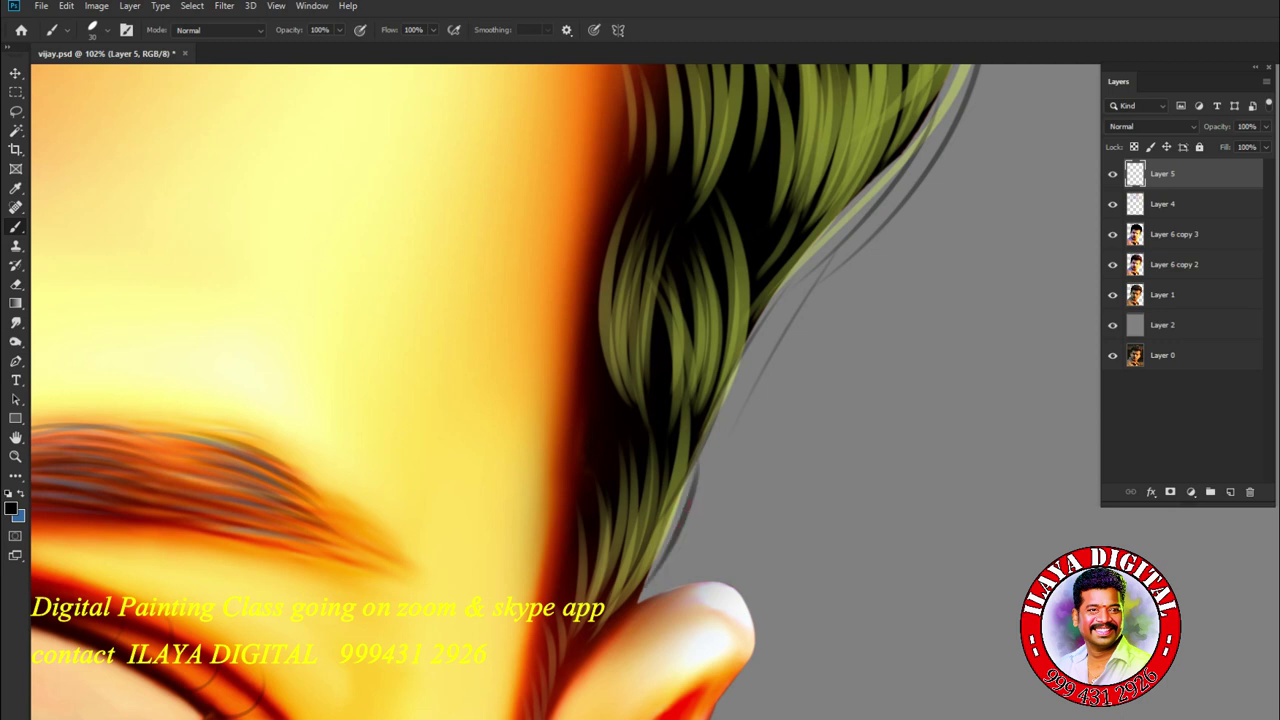
- Brush fine dark wisps along the temple hairline on the yellow-lit side to soften its edge
{"action": "left_click_drag", "start_coordinate": [656, 586], "coordinate": [706, 436]}
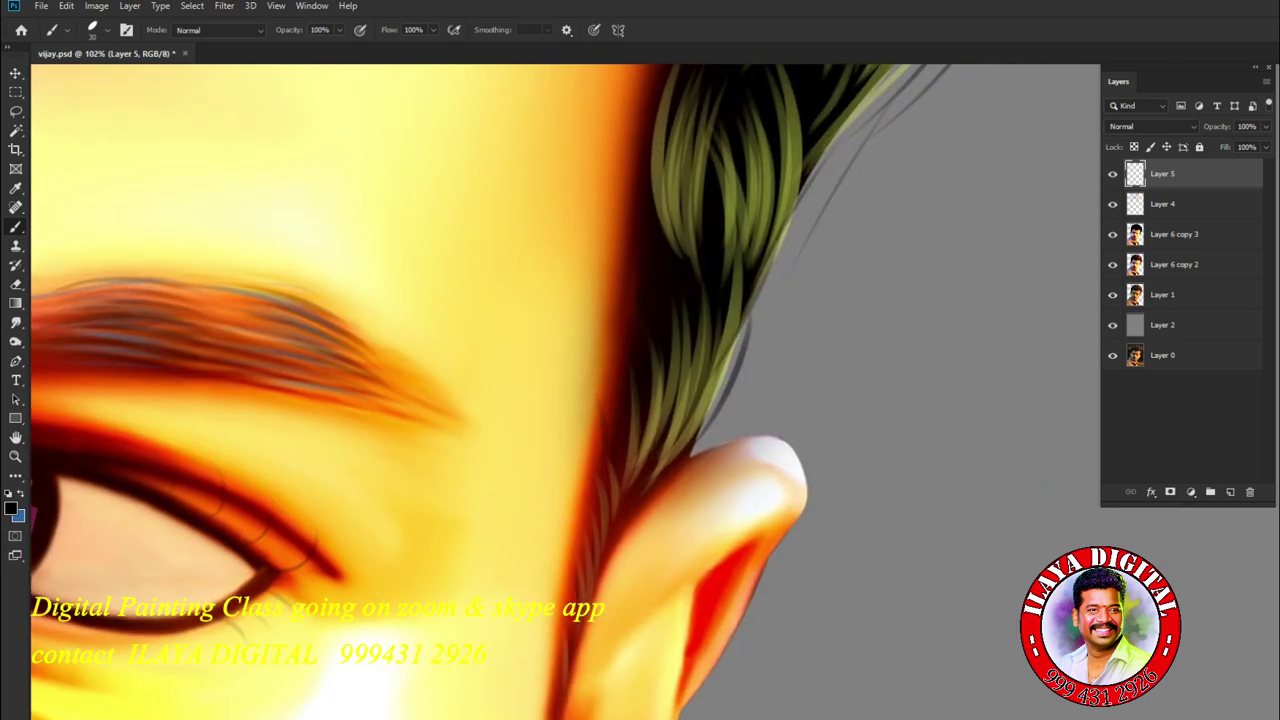
{"action": "scroll", "coordinate": [630, 200], "scroll_direction": "up", "scroll_amount": 1}
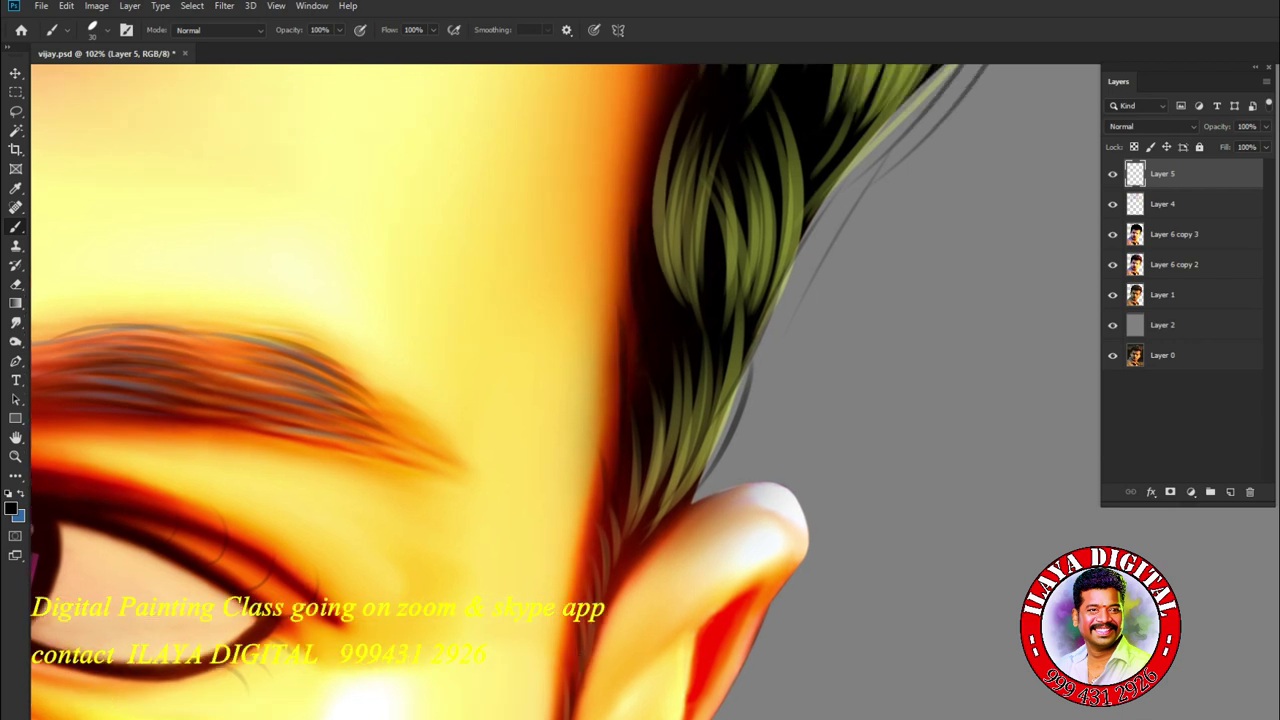
{"action": "scroll", "coordinate": [640, 200], "scroll_direction": "up", "scroll_amount": 2}
{"action": "scroll", "coordinate": [640, 390], "scroll_direction": "up", "scroll_amount": 3}
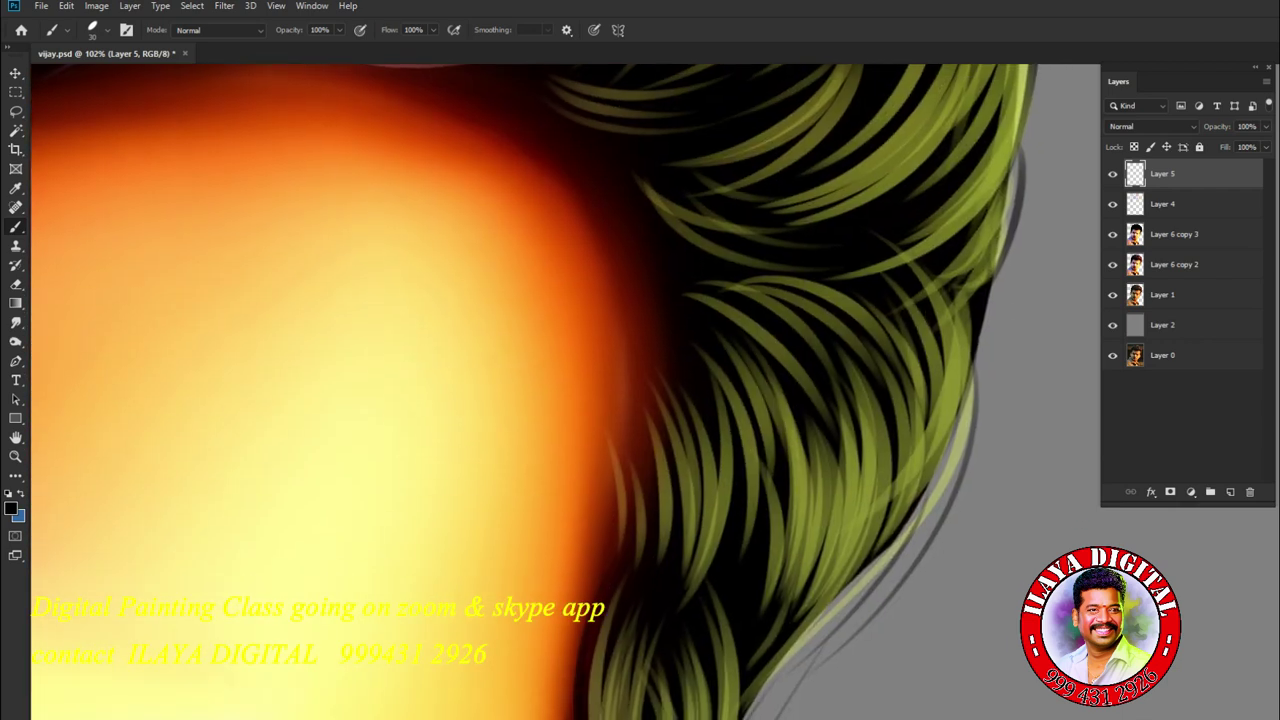
{"action": "left_click_drag", "start_coordinate": [630, 244], "coordinate": [605, 312]}
{"action": "left_click_drag", "start_coordinate": [630, 268], "coordinate": [628, 342]}
{"action": "left_click_drag", "start_coordinate": [618, 270], "coordinate": [592, 364]}
- Brush fine curved dark wisps along the upper forehead hairline on the orange-lit side
{"action": "scroll", "coordinate": [560, 390], "scroll_direction": "up", "scroll_amount": 3}
{"action": "scroll", "coordinate": [560, 390], "scroll_direction": "left", "scroll_amount": 3}
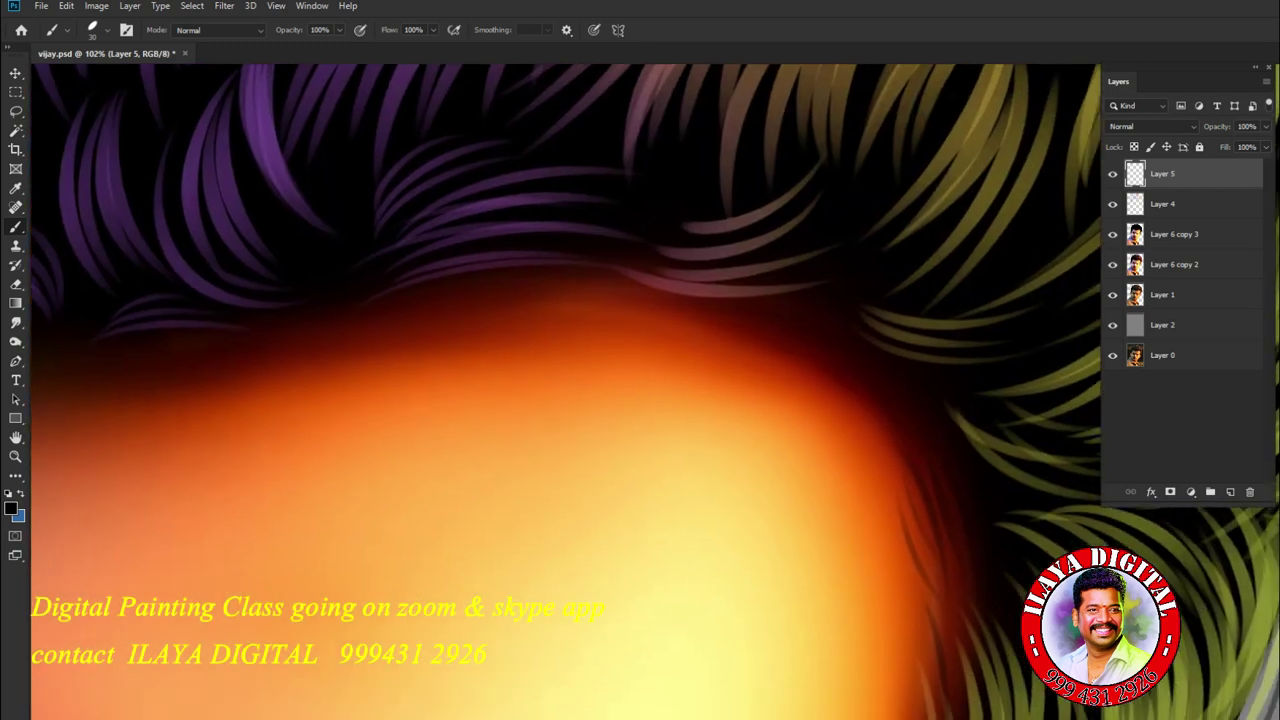
{"action": "left_click_drag", "start_coordinate": [622, 330], "coordinate": [750, 342]}
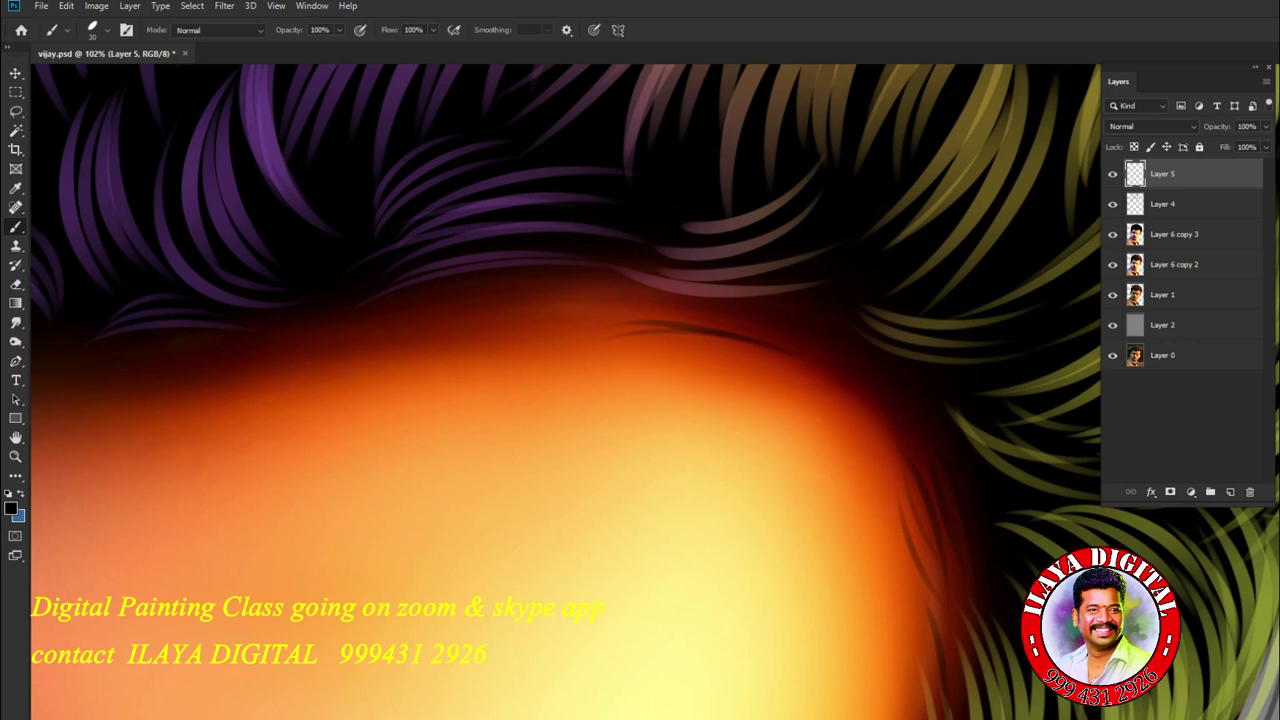
{"action": "mouse_move", "coordinate": [680, 312]}
{"action": "left_mouse_down"}
{"action": "mouse_move", "coordinate": [790, 330]}
{"action": "mouse_move", "coordinate": [788, 346]}
{"action": "left_mouse_up"}
{"action": "left_click_drag", "start_coordinate": [662, 324], "coordinate": [810, 358]}
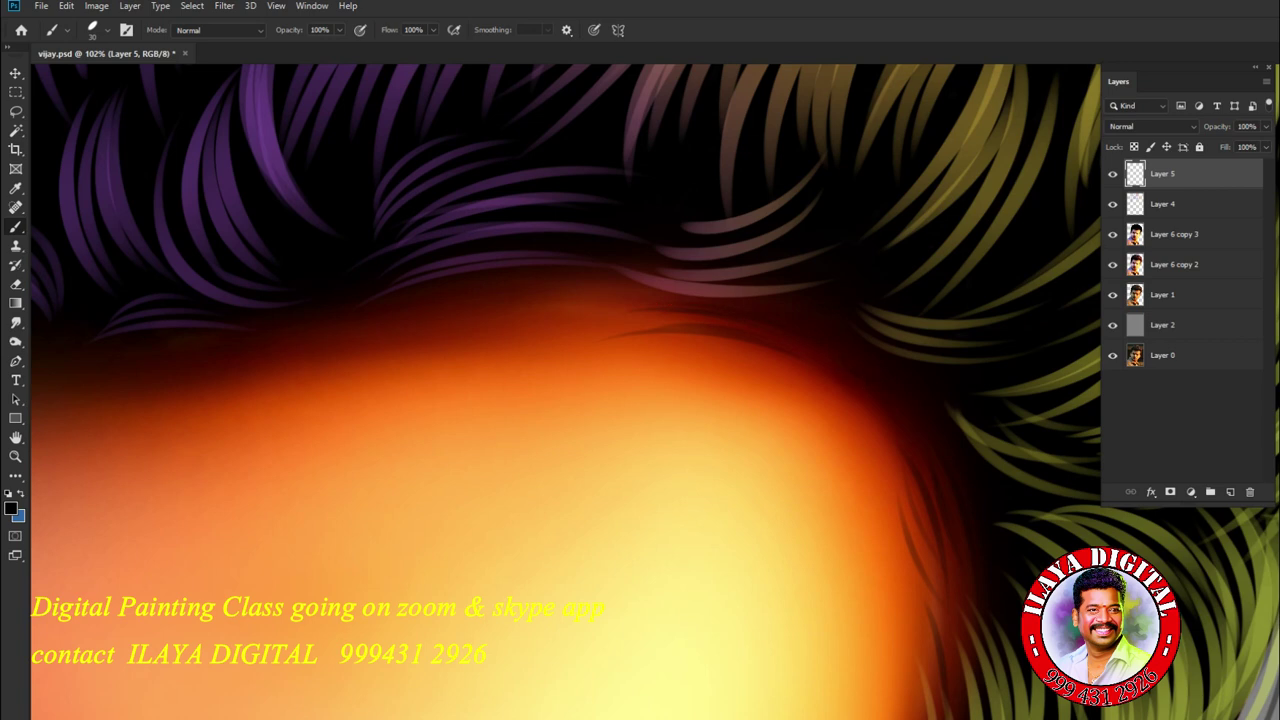
{"action": "left_click_drag", "start_coordinate": [394, 314], "coordinate": [454, 306]}
{"action": "mouse_move", "coordinate": [546, 308]}
{"action": "left_mouse_down"}
{"action": "mouse_move", "coordinate": [722, 354]}
{"action": "mouse_move", "coordinate": [842, 346]}
{"action": "left_mouse_up"}
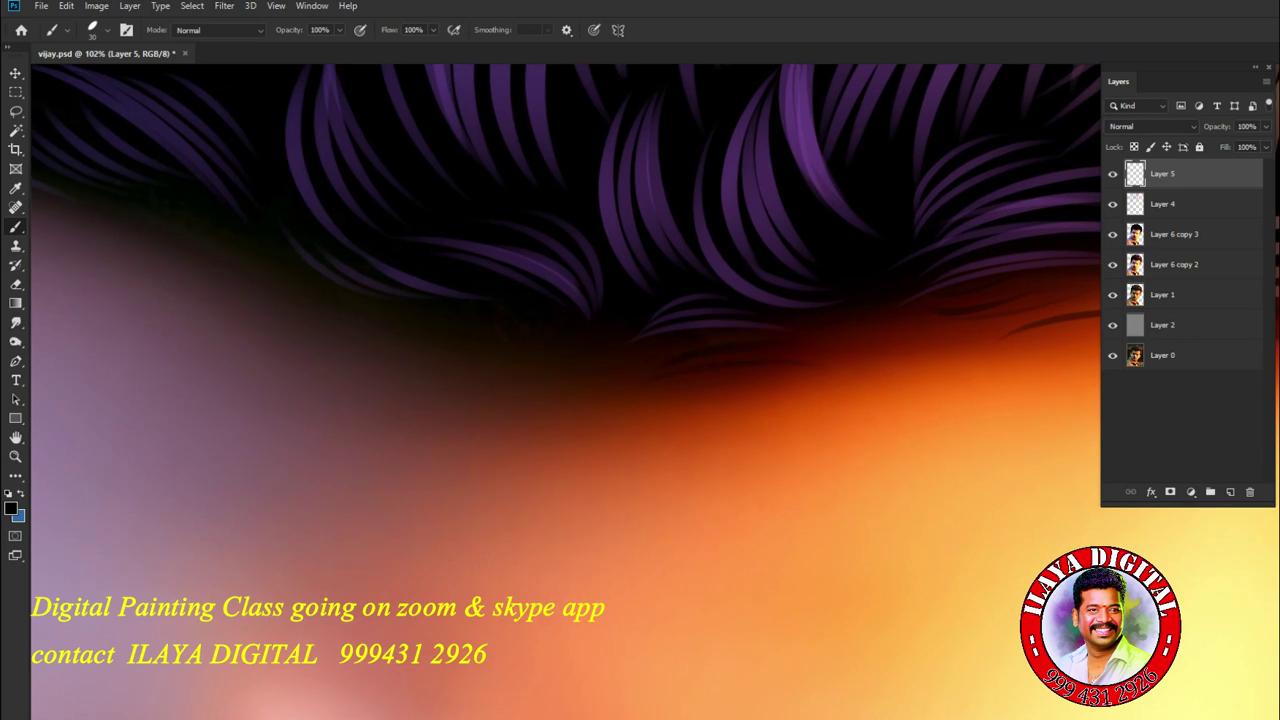
- Brush fine dark wisps along the upper forehead hairline on the violet side and at its centre, undoing a misplaced stroke
{"action": "left_click_drag", "start_coordinate": [424, 351], "coordinate": [452, 339]}
{"action": "left_click_drag", "start_coordinate": [150, 246], "coordinate": [320, 324]}
{"action": "left_click_drag", "start_coordinate": [186, 246], "coordinate": [260, 282]}
{"action": "key", "text": "ctrl+z"}
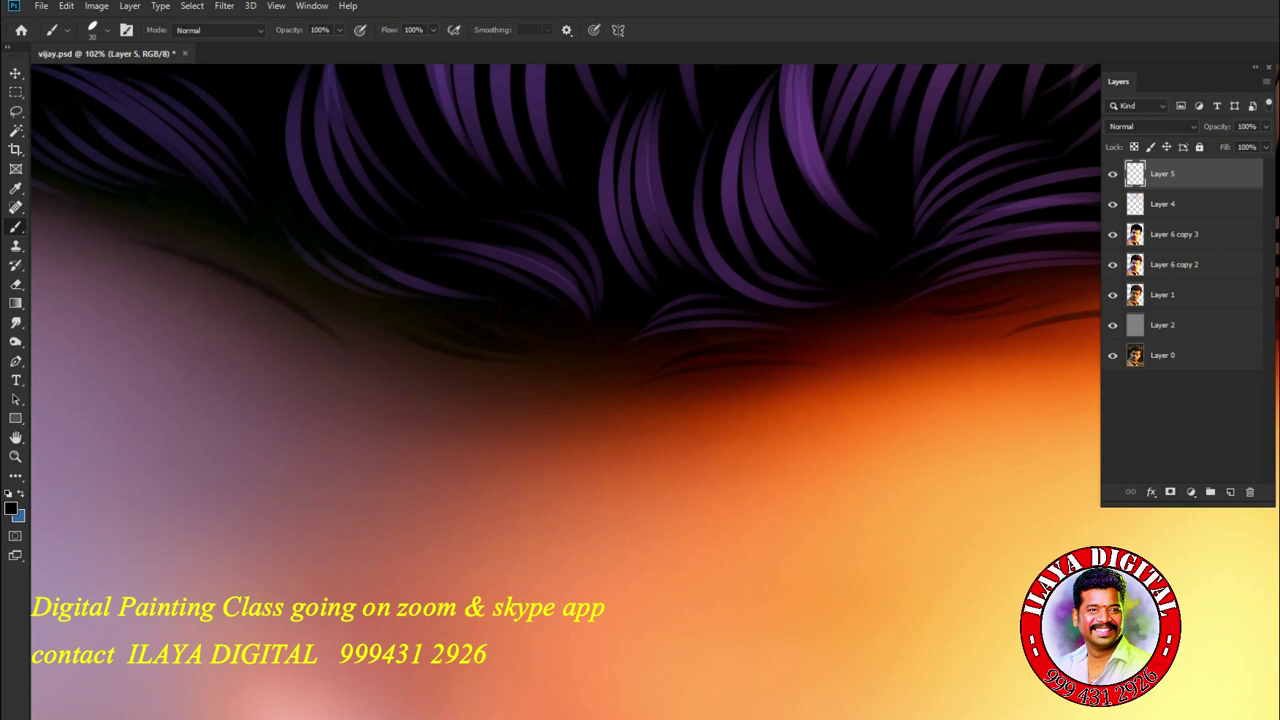
{"action": "left_click_drag", "start_coordinate": [216, 249], "coordinate": [286, 291]}
{"action": "left_click_drag", "start_coordinate": [480, 396], "coordinate": [572, 384]}
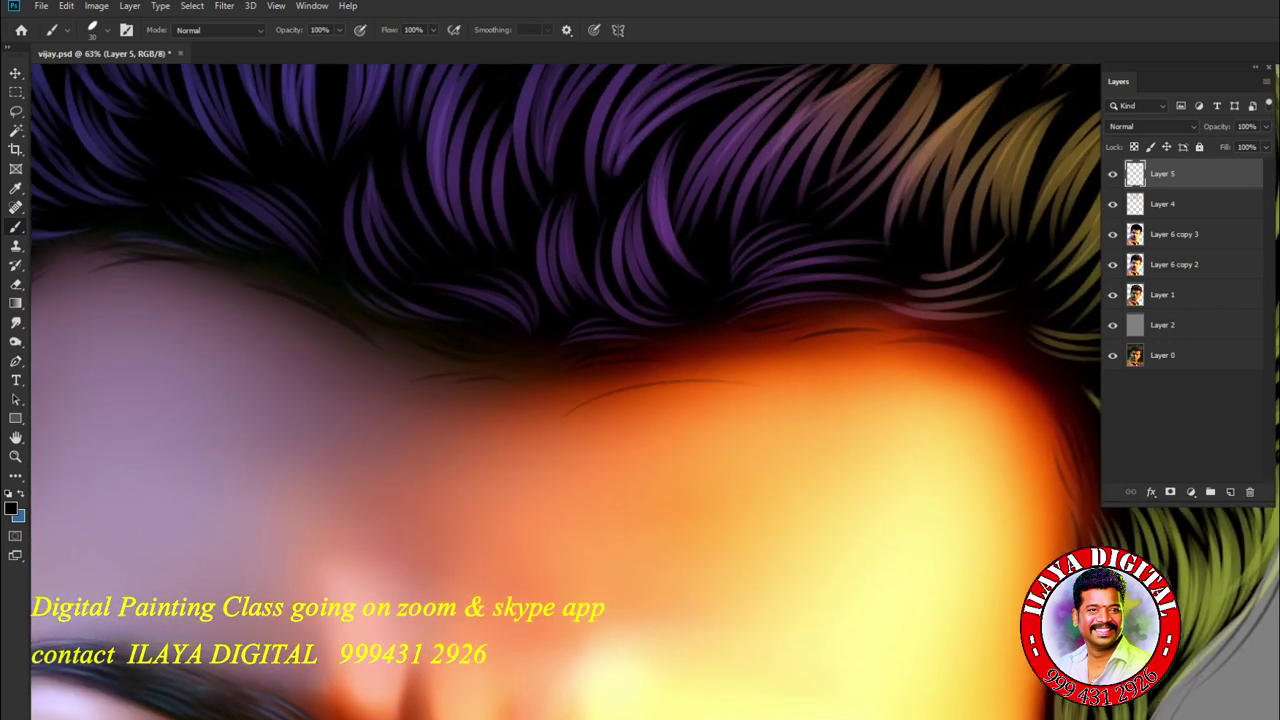
{"action": "scroll", "coordinate": [640, 390], "scroll_direction": "down", "scroll_amount": 6}
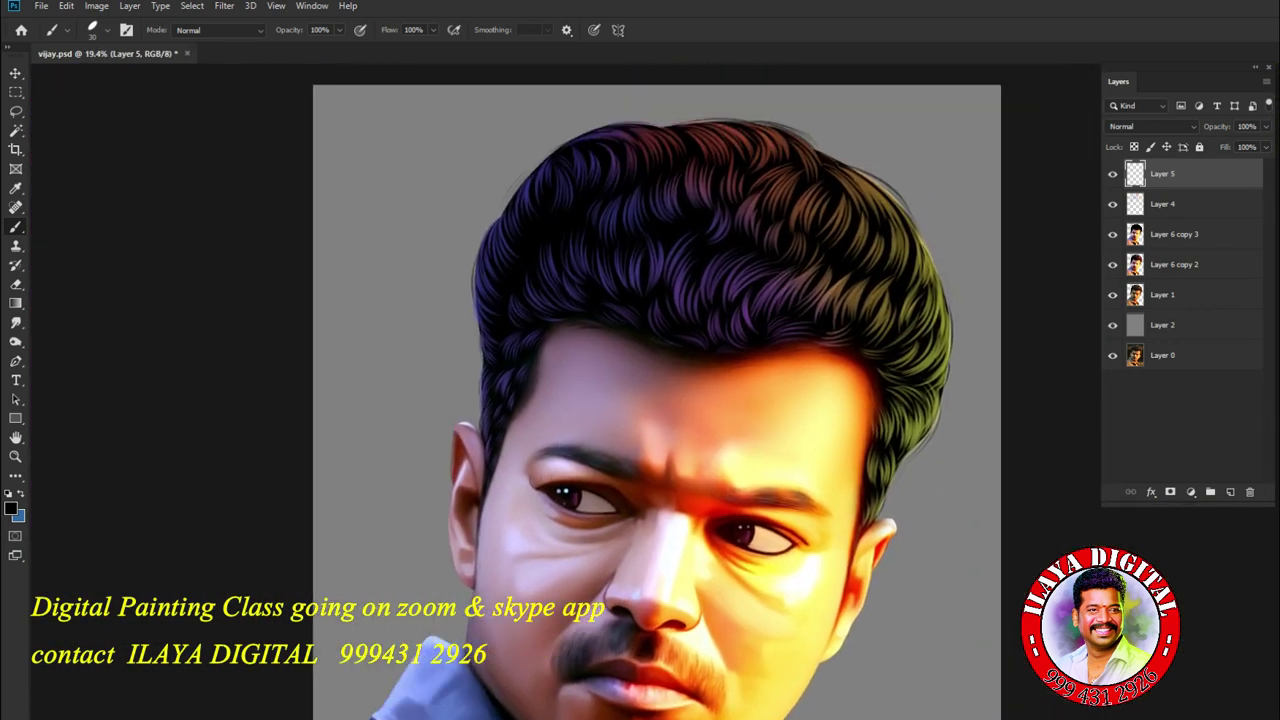
- Set the brush opacity to 43% and paint fine black hairs across both halves of the moustache
{"action": "scroll", "coordinate": [567, 690], "scroll_direction": "up", "scroll_amount": 8}
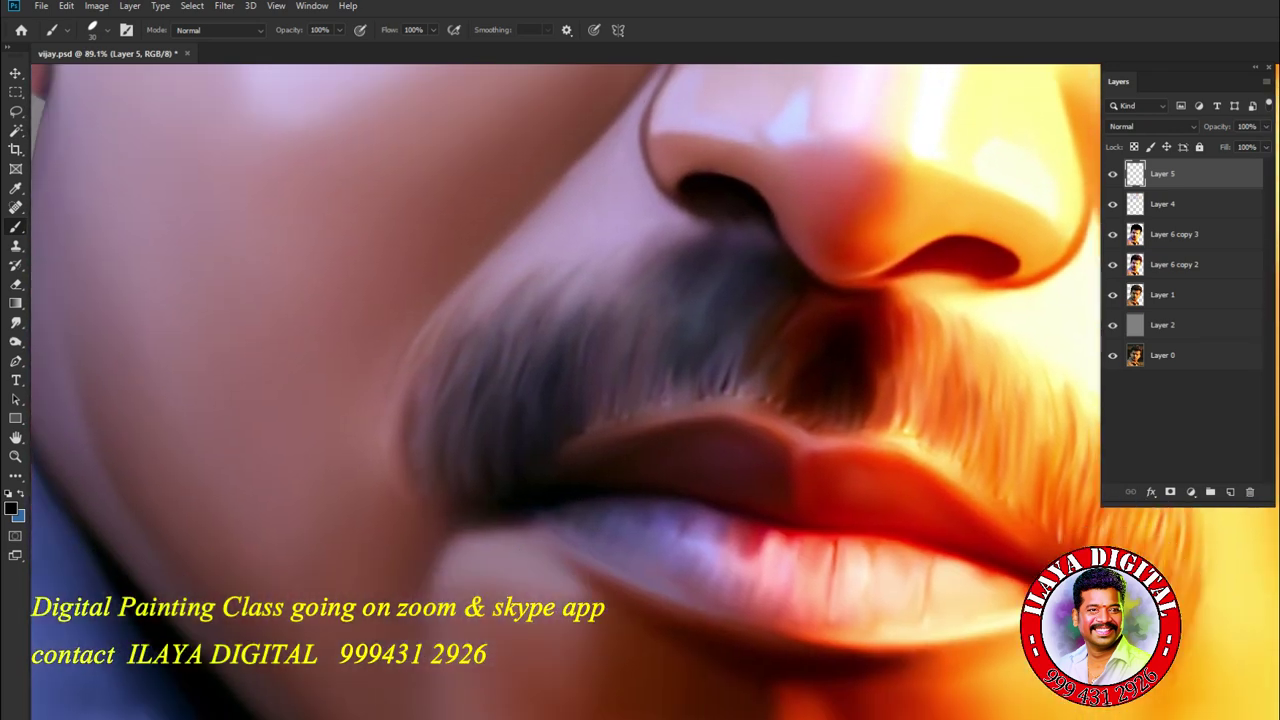
{"action": "left_click", "coordinate": [339, 30]}
{"action": "left_click_drag", "start_coordinate": [349, 46], "coordinate": [301, 46]}
{"action": "left_click_drag", "start_coordinate": [461, 430], "coordinate": [455, 391]}
{"action": "mouse_move", "coordinate": [526, 440]}
{"action": "left_mouse_down"}
{"action": "mouse_move", "coordinate": [521, 392]}
{"action": "mouse_move", "coordinate": [590, 336]}
{"action": "mouse_move", "coordinate": [648, 322]}
{"action": "left_mouse_up"}
{"action": "left_click_drag", "start_coordinate": [655, 366], "coordinate": [678, 320]}
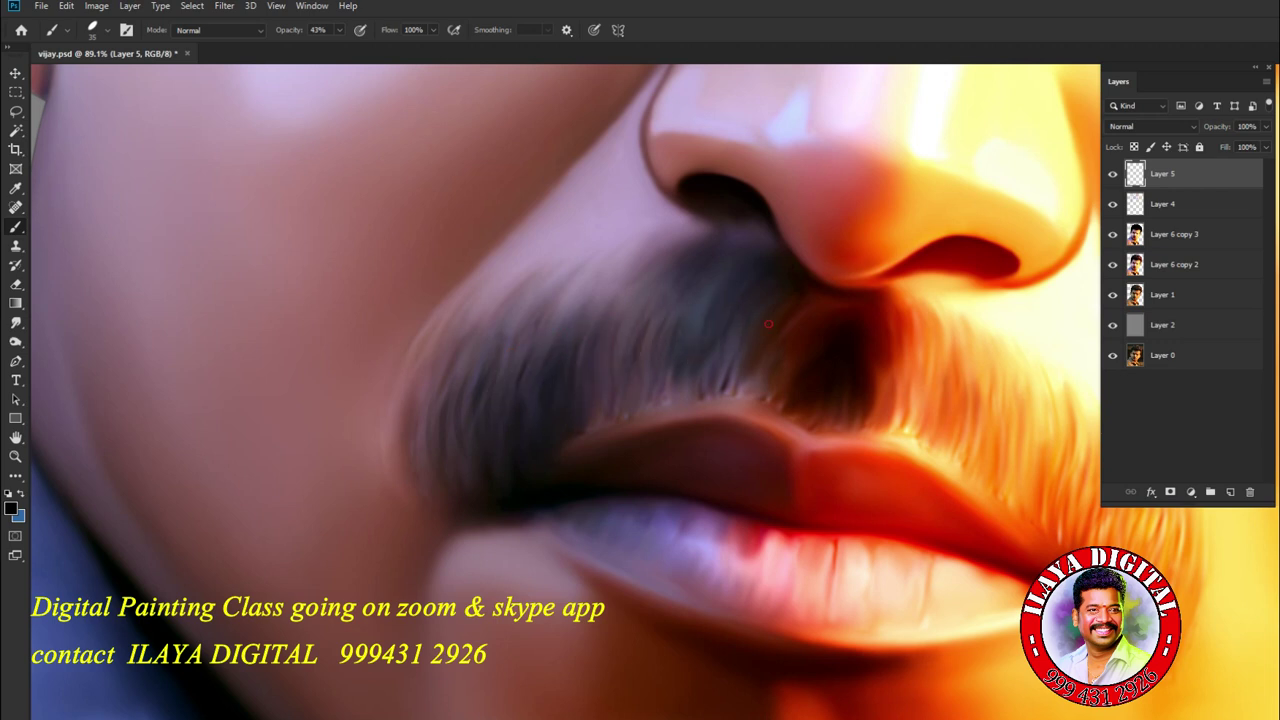
{"action": "mouse_move", "coordinate": [424, 446]}
{"action": "left_mouse_down"}
{"action": "mouse_move", "coordinate": [416, 394]}
{"action": "mouse_move", "coordinate": [406, 412]}
{"action": "left_mouse_up"}
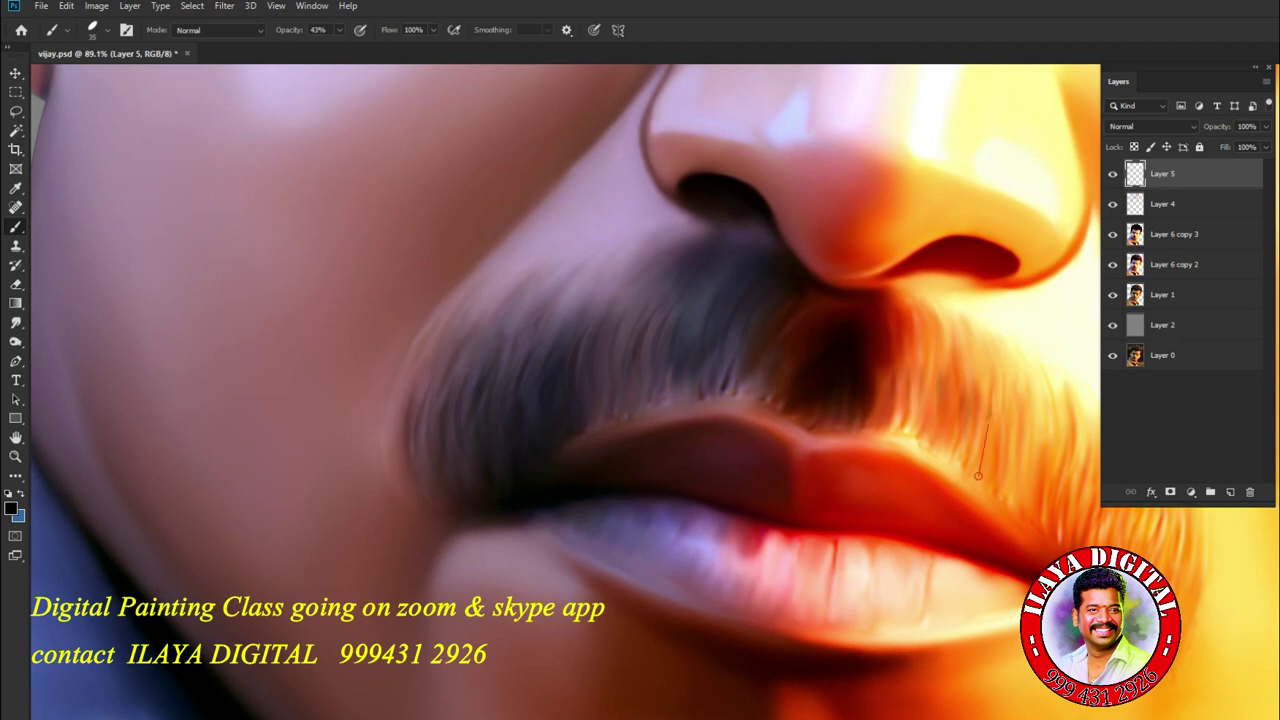
{"action": "left_click_drag", "start_coordinate": [1012, 450], "coordinate": [626, 392]}
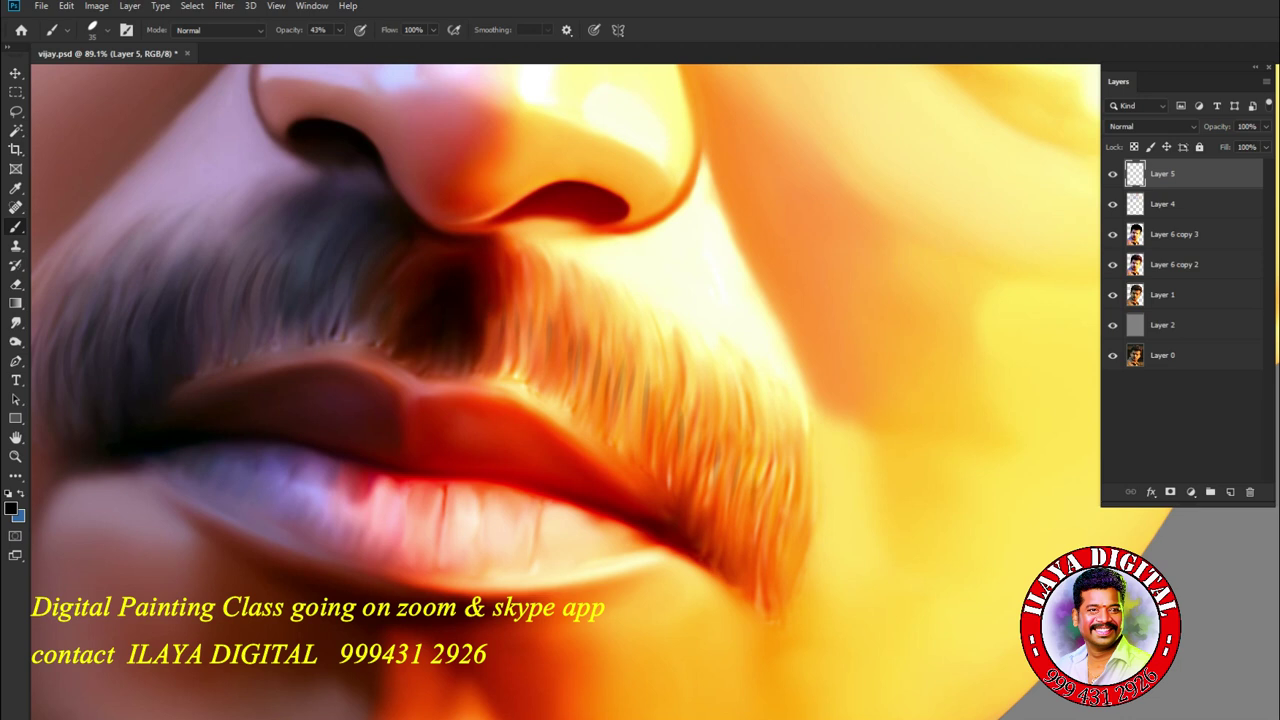
- Switch to the blue colour, set the brush hardness to 72% and paint blue hairs on the moustache's outer violet side
{"action": "key", "text": "x"}
{"action": "scroll", "coordinate": [565, 392], "scroll_direction": "left", "scroll_amount": 10}
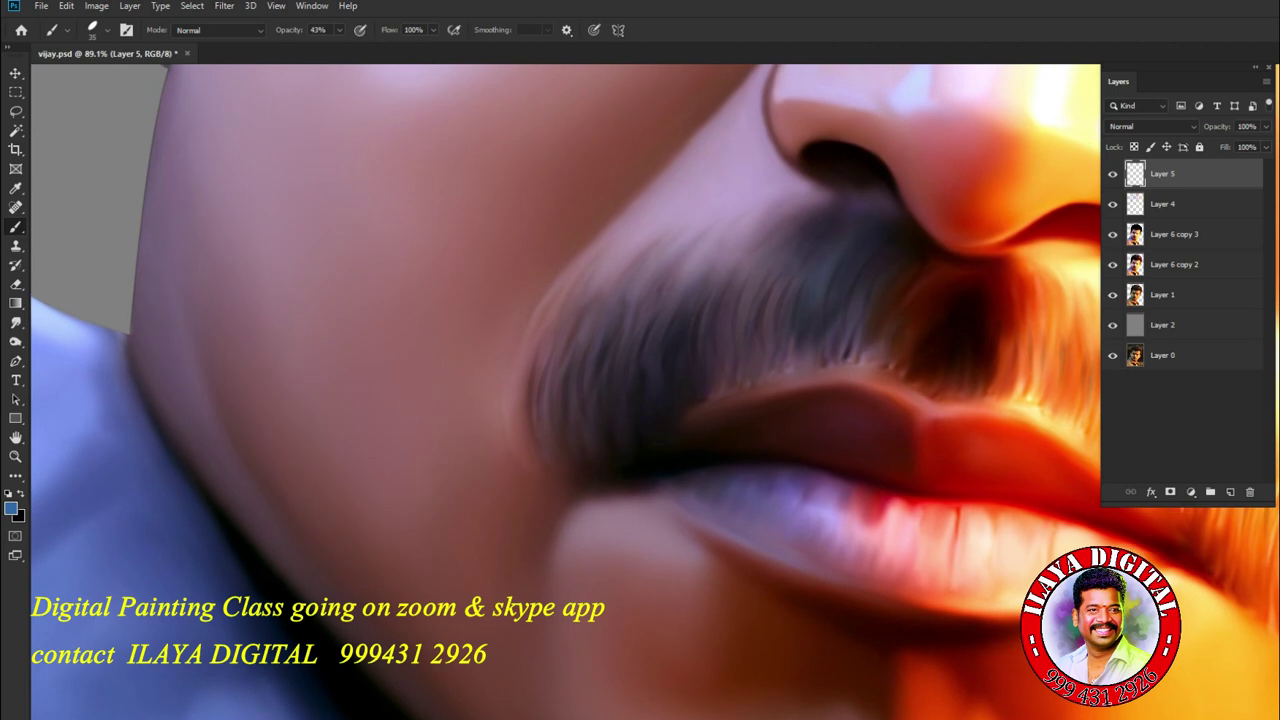
{"action": "key", "text": "F5"}
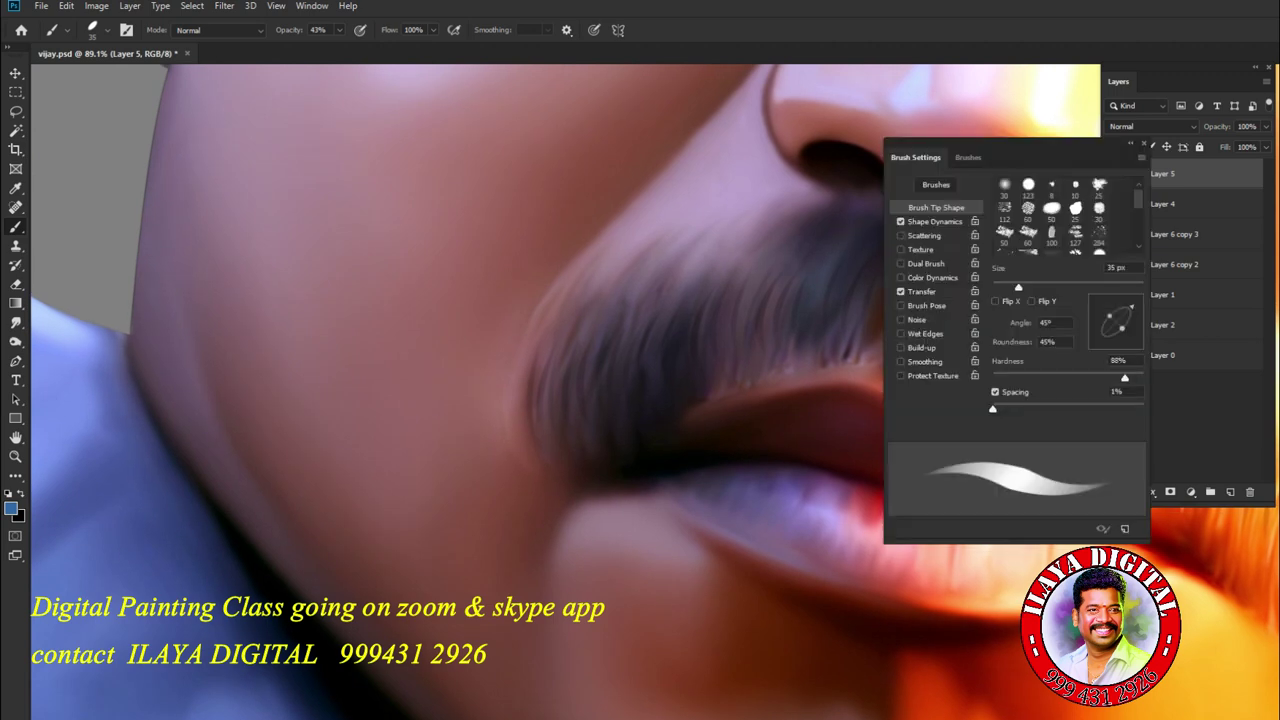
{"action": "left_click_drag", "start_coordinate": [1093, 378], "coordinate": [1101, 378]}
{"action": "left_click_drag", "start_coordinate": [614, 356], "coordinate": [622, 420]}
{"action": "mouse_move", "coordinate": [644, 338]}
{"action": "left_mouse_down"}
{"action": "mouse_move", "coordinate": [636, 382]}
{"action": "mouse_move", "coordinate": [662, 382]}
{"action": "left_mouse_up"}
{"action": "left_click_drag", "start_coordinate": [692, 336], "coordinate": [688, 356]}
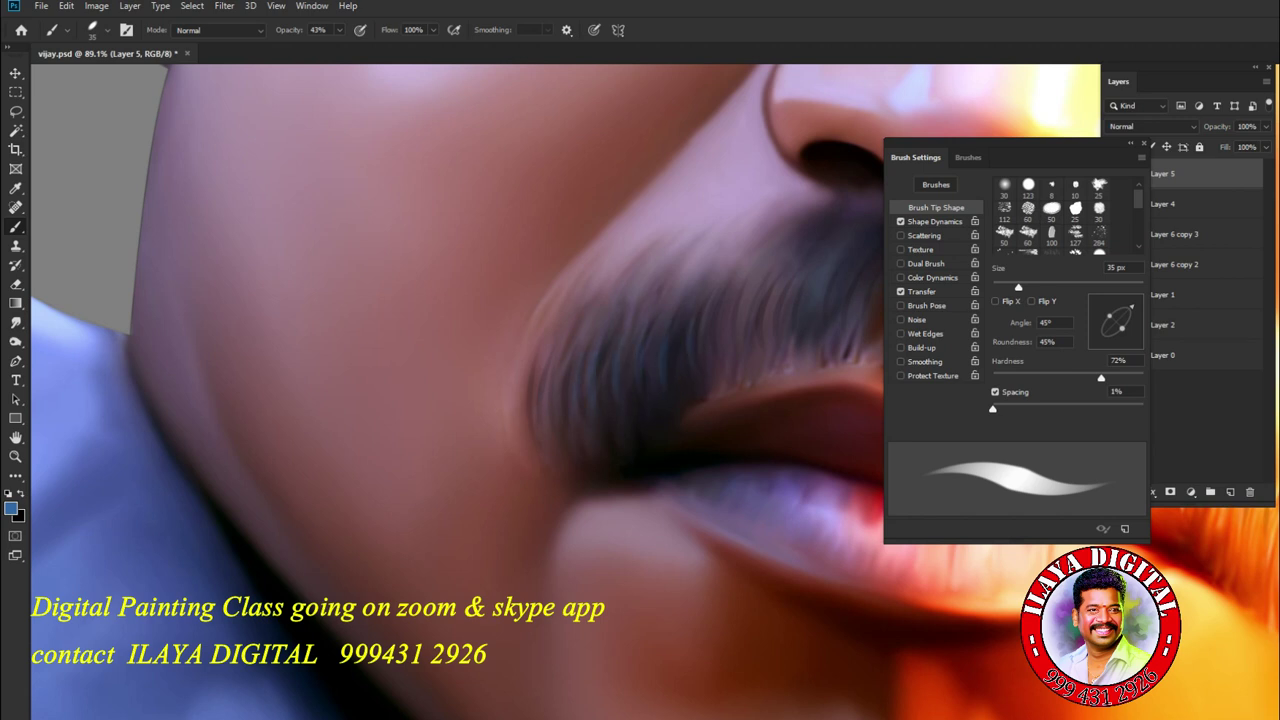
- Continue the thin blue hairs through the moustache's inner dark area beneath the nose
{"action": "left_click_drag", "start_coordinate": [800, 300], "coordinate": [450, 355]}
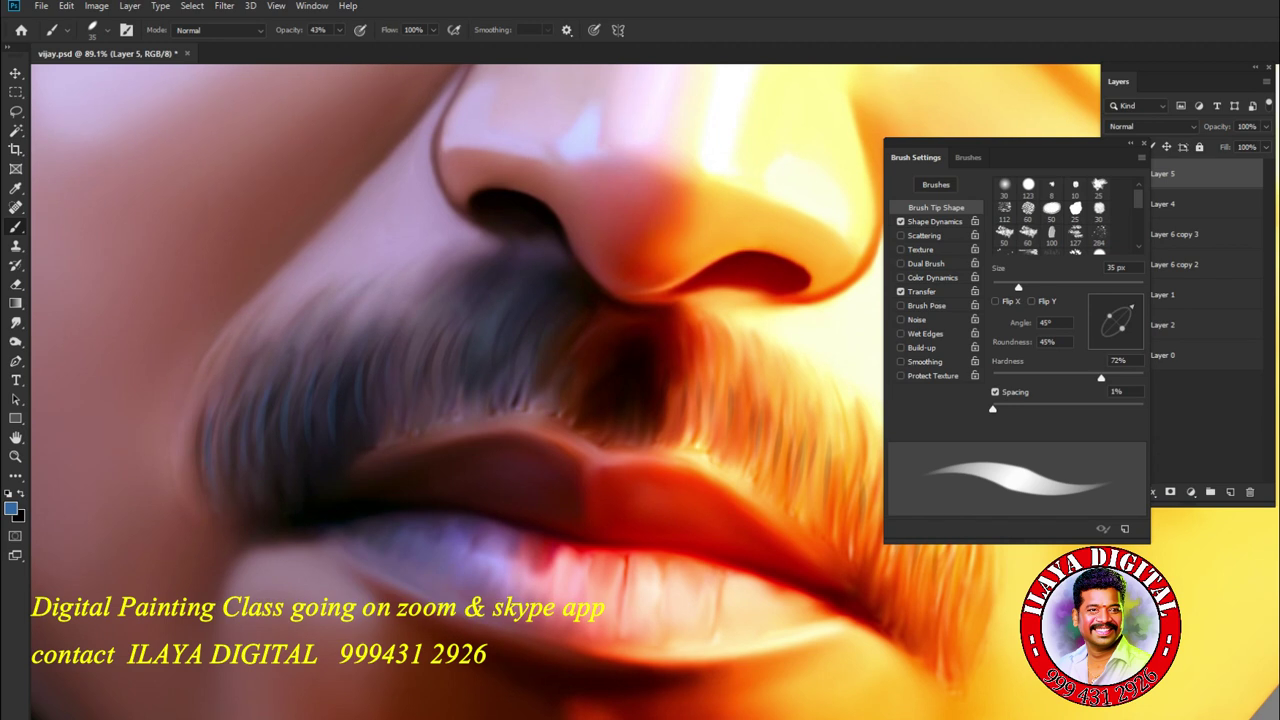
{"action": "mouse_move", "coordinate": [506, 330]}
{"action": "left_mouse_down"}
{"action": "mouse_move", "coordinate": [502, 354]}
{"action": "mouse_move", "coordinate": [548, 378]}
{"action": "left_mouse_up"}
{"action": "mouse_move", "coordinate": [589, 378]}
{"action": "left_mouse_down"}
{"action": "mouse_move", "coordinate": [449, 398]}
{"action": "mouse_move", "coordinate": [458, 428]}
{"action": "left_mouse_up"}
{"action": "left_click_drag", "start_coordinate": [490, 400], "coordinate": [486, 432]}
- Set the foreground colour to yellow f8f009 and paint thin yellow hairs along the orange-lit half of the moustache
{"action": "left_click", "coordinate": [11, 509]}
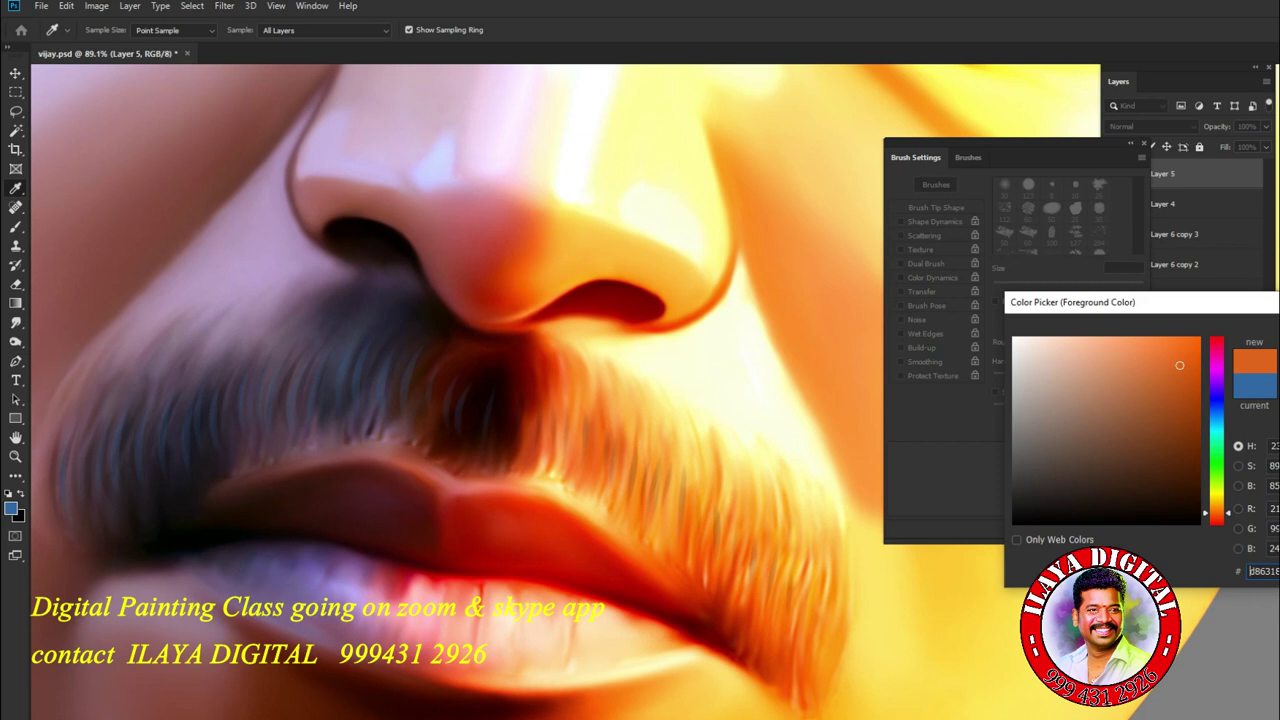
{"action": "left_click", "coordinate": [665, 273]}
{"action": "type", "text": "fffd37"}
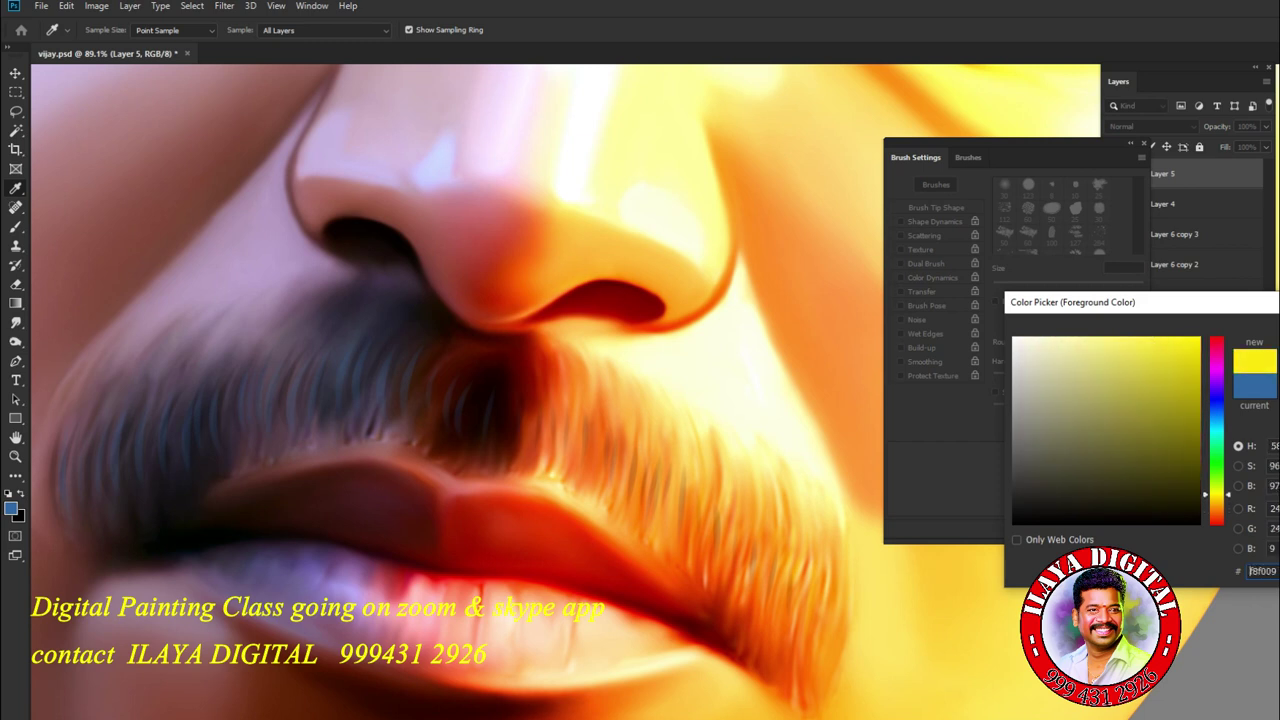
{"action": "key", "text": "Return"}
{"action": "mouse_move", "coordinate": [526, 394]}
{"action": "left_mouse_down"}
{"action": "mouse_move", "coordinate": [526, 444]}
{"action": "mouse_move", "coordinate": [544, 446]}
{"action": "left_mouse_up"}
{"action": "left_click_drag", "start_coordinate": [561, 418], "coordinate": [588, 464]}
{"action": "mouse_move", "coordinate": [607, 436]}
{"action": "left_mouse_down"}
{"action": "mouse_move", "coordinate": [607, 472]}
{"action": "mouse_move", "coordinate": [628, 470]}
{"action": "left_mouse_up"}
{"action": "mouse_move", "coordinate": [642, 450]}
{"action": "left_mouse_down"}
{"action": "mouse_move", "coordinate": [642, 504]}
{"action": "mouse_move", "coordinate": [684, 530]}
{"action": "mouse_move", "coordinate": [724, 588]}
{"action": "left_mouse_up"}
{"action": "left_click_drag", "start_coordinate": [734, 530], "coordinate": [734, 586]}
{"action": "mouse_move", "coordinate": [752, 536]}
{"action": "left_mouse_down"}
{"action": "mouse_move", "coordinate": [752, 572]}
{"action": "mouse_move", "coordinate": [771, 572]}
{"action": "mouse_move", "coordinate": [814, 648]}
{"action": "left_mouse_up"}
- Set the foreground colour to pink f80985 and paint thin pink hairs among the orange-lit half of the moustache
{"action": "left_click", "coordinate": [11, 509]}
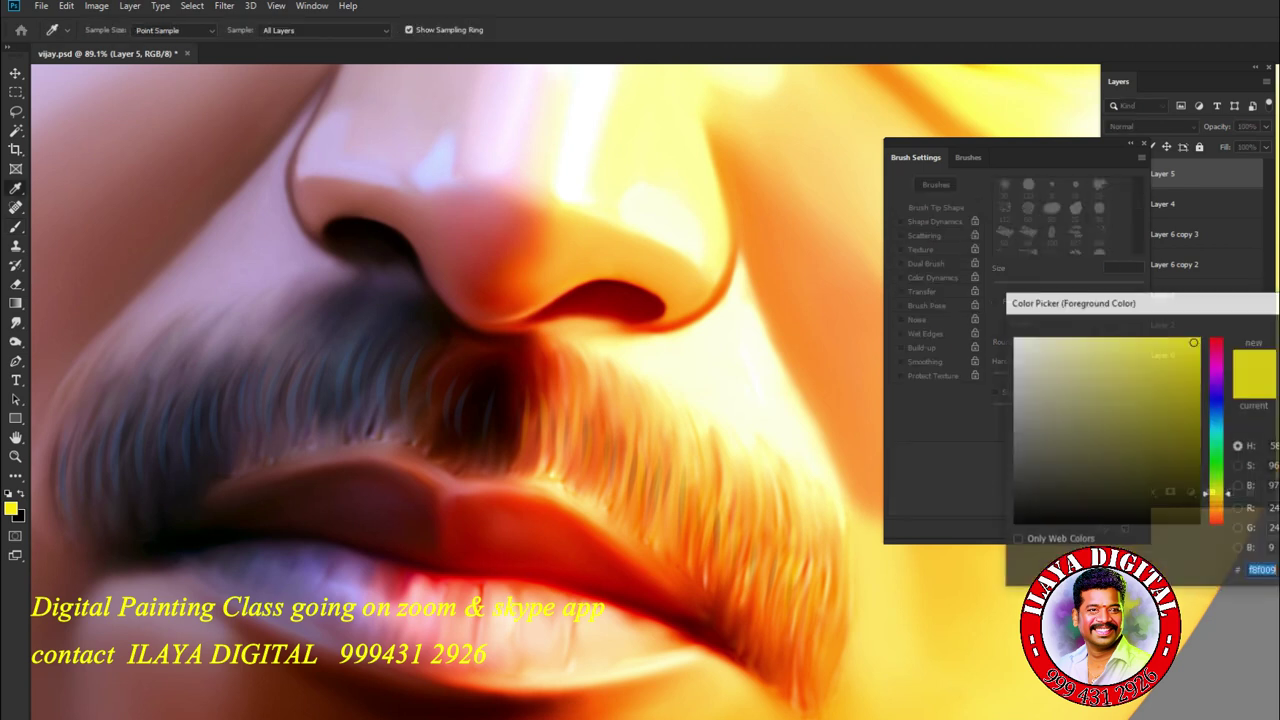
{"action": "left_click", "coordinate": [1216, 352]}
{"action": "left_click_drag", "start_coordinate": [1216, 352], "coordinate": [1216, 353]}
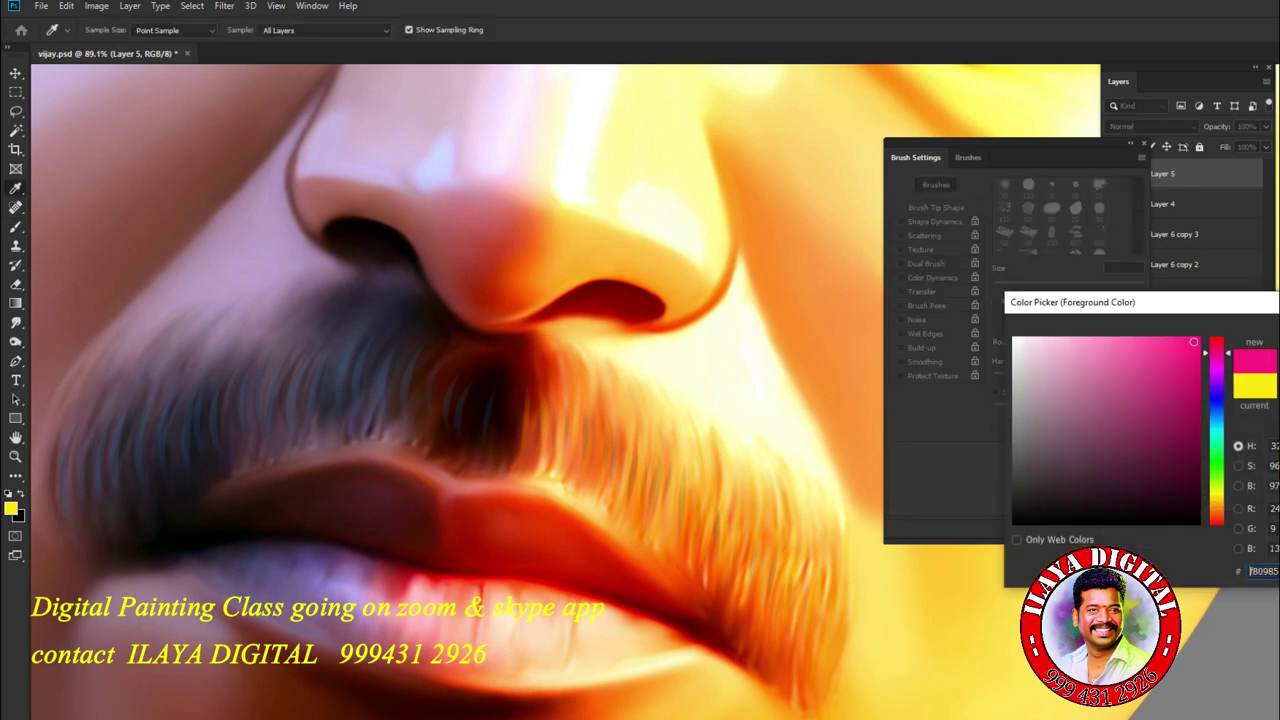
{"action": "key", "text": "Return"}
{"action": "mouse_move", "coordinate": [573, 412]}
{"action": "left_mouse_down"}
{"action": "mouse_move", "coordinate": [577, 492]}
{"action": "mouse_move", "coordinate": [619, 494]}
{"action": "left_mouse_up"}
{"action": "mouse_move", "coordinate": [651, 446]}
{"action": "left_mouse_down"}
{"action": "mouse_move", "coordinate": [651, 492]}
{"action": "mouse_move", "coordinate": [665, 486]}
{"action": "left_mouse_up"}
{"action": "left_click_drag", "start_coordinate": [684, 468], "coordinate": [709, 578]}
{"action": "left_click_drag", "start_coordinate": [744, 514], "coordinate": [756, 590]}
{"action": "left_click_drag", "start_coordinate": [773, 568], "coordinate": [792, 610]}
{"action": "mouse_move", "coordinate": [809, 586]}
{"action": "left_mouse_down"}
{"action": "mouse_move", "coordinate": [809, 622]}
{"action": "mouse_move", "coordinate": [832, 654]}
{"action": "left_mouse_up"}
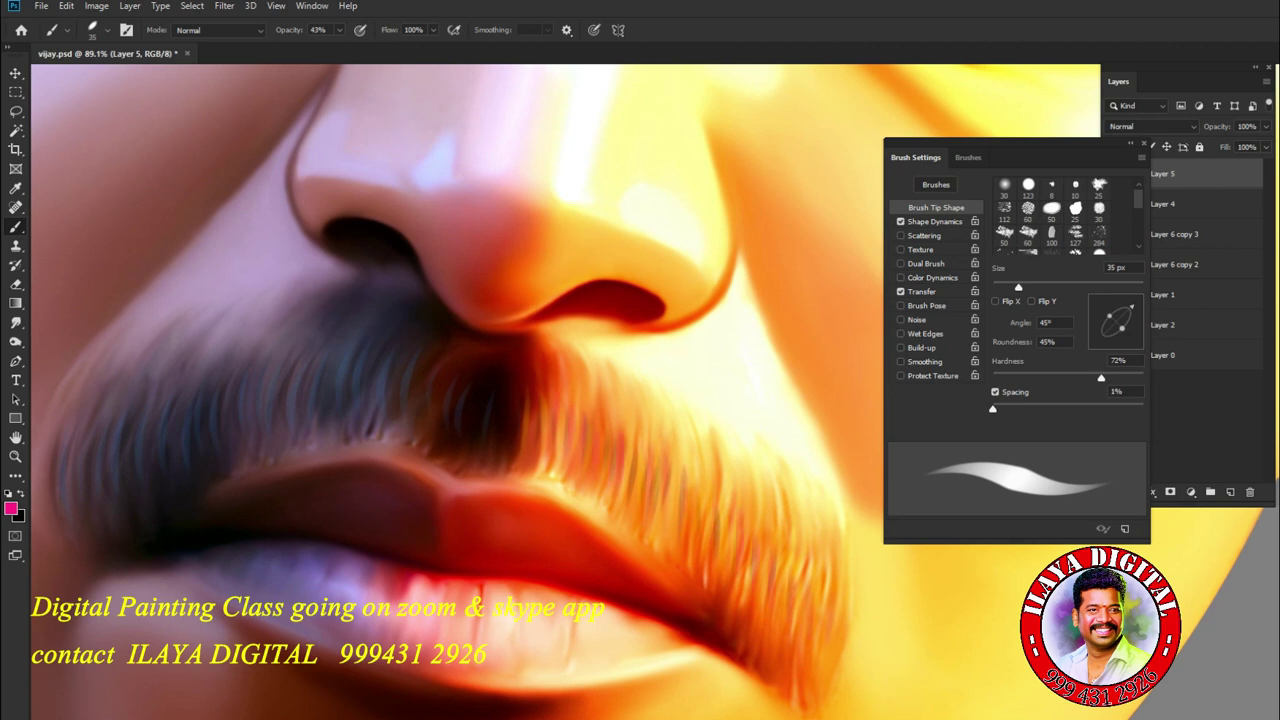
- Change the foreground colour back to yellow and paint thin yellow hairs across the dark violet-side half of the moustache
{"action": "left_click", "coordinate": [11, 509]}
{"action": "left_click_drag", "start_coordinate": [1216, 352], "coordinate": [1216, 490]}
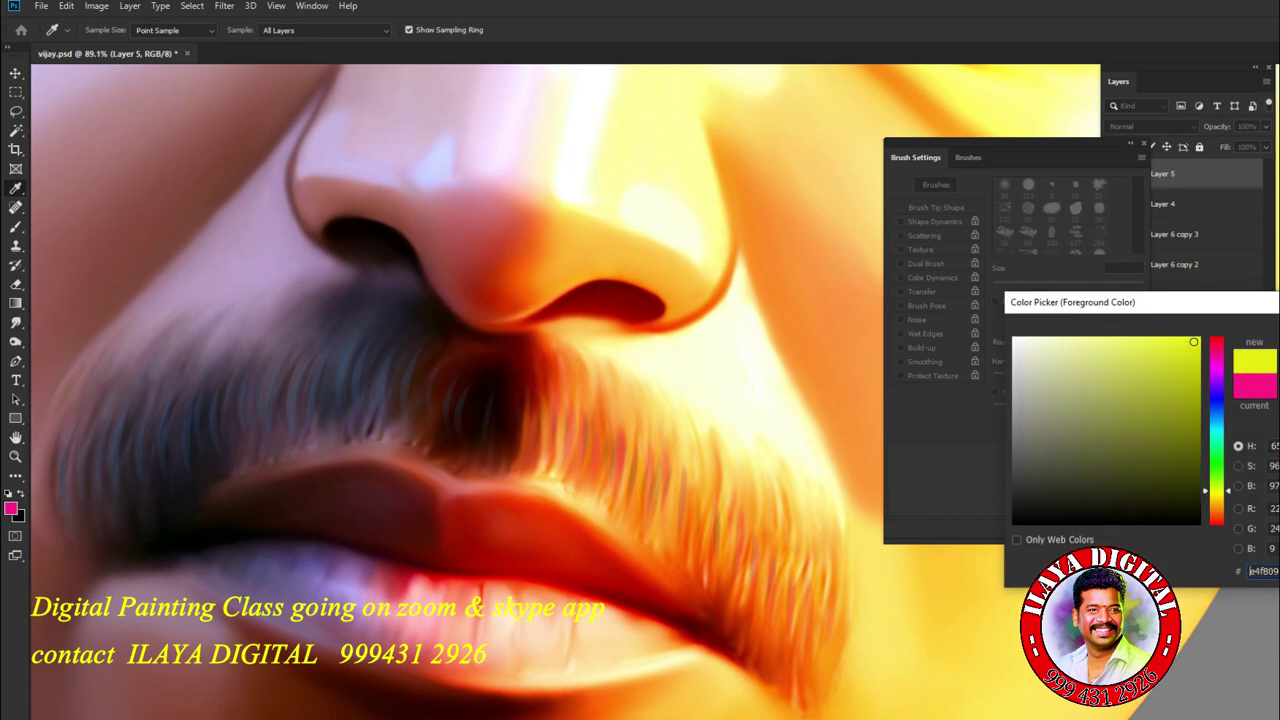
{"action": "key", "text": "Return"}
{"action": "left_click_drag", "start_coordinate": [79, 450], "coordinate": [80, 492]}
{"action": "left_click_drag", "start_coordinate": [110, 422], "coordinate": [104, 494]}
{"action": "key", "text": "ctrl+z"}
{"action": "left_click_drag", "start_coordinate": [96, 442], "coordinate": [86, 494]}
{"action": "mouse_move", "coordinate": [123, 440]}
{"action": "left_mouse_down"}
{"action": "mouse_move", "coordinate": [119, 482]}
{"action": "mouse_move", "coordinate": [138, 486]}
{"action": "left_mouse_up"}
{"action": "mouse_move", "coordinate": [159, 434]}
{"action": "left_mouse_down"}
{"action": "mouse_move", "coordinate": [156, 460]}
{"action": "mouse_move", "coordinate": [173, 454]}
{"action": "left_mouse_up"}
{"action": "mouse_move", "coordinate": [201, 402]}
{"action": "left_mouse_down"}
{"action": "mouse_move", "coordinate": [193, 456]}
{"action": "mouse_move", "coordinate": [213, 464]}
{"action": "left_mouse_up"}
{"action": "mouse_move", "coordinate": [221, 396]}
{"action": "left_mouse_down"}
{"action": "mouse_move", "coordinate": [215, 440]}
{"action": "mouse_move", "coordinate": [238, 430]}
{"action": "left_mouse_up"}
{"action": "mouse_move", "coordinate": [271, 388]}
{"action": "left_mouse_down"}
{"action": "mouse_move", "coordinate": [268, 410]}
{"action": "mouse_move", "coordinate": [289, 400]}
{"action": "left_mouse_up"}
{"action": "mouse_move", "coordinate": [322, 376]}
{"action": "left_mouse_down"}
{"action": "mouse_move", "coordinate": [318, 408]}
{"action": "mouse_move", "coordinate": [332, 406]}
{"action": "left_mouse_up"}
{"action": "mouse_move", "coordinate": [354, 362]}
{"action": "left_mouse_down"}
{"action": "mouse_move", "coordinate": [350, 396]}
{"action": "mouse_move", "coordinate": [426, 413]}
{"action": "left_mouse_up"}
{"action": "mouse_move", "coordinate": [452, 395]}
{"action": "left_mouse_down"}
{"action": "mouse_move", "coordinate": [449, 417]}
{"action": "mouse_move", "coordinate": [469, 431]}
{"action": "left_mouse_up"}
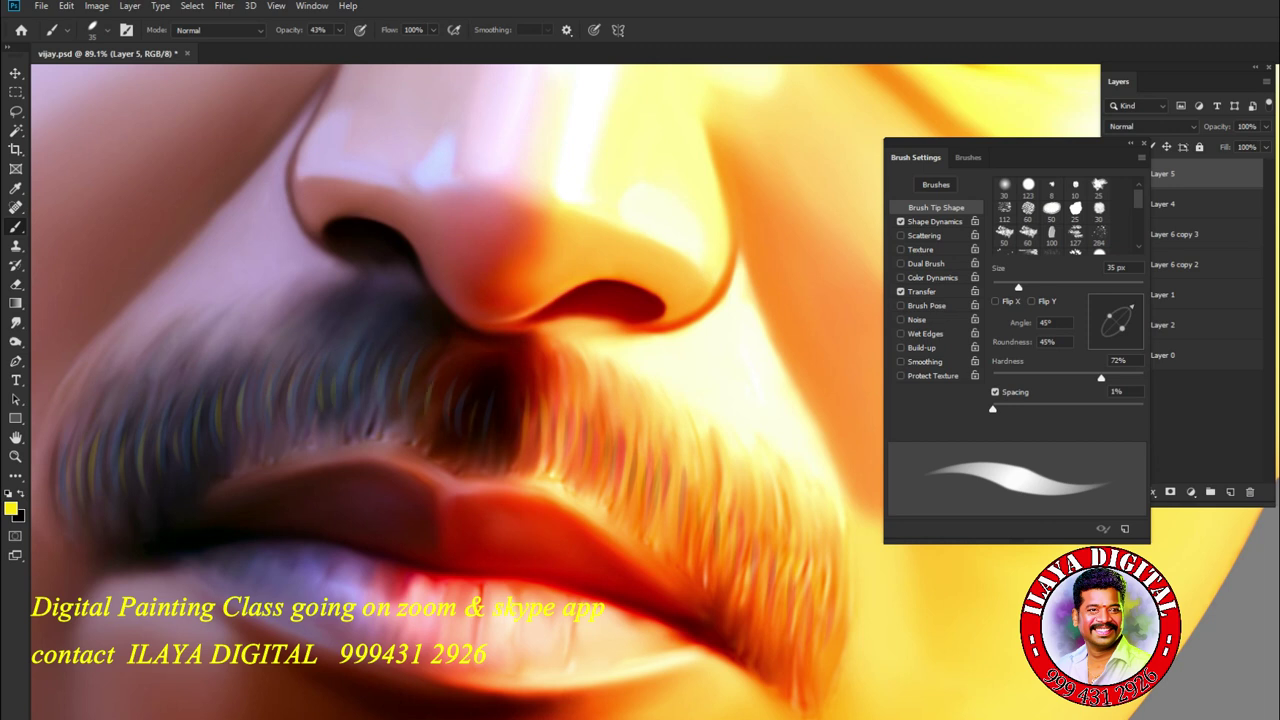
{"action": "left_click_drag", "start_coordinate": [110, 431], "coordinate": [106, 477]}
- Paint thin yellow hairs following the curve of the violet-side eyebrow's outer half
{"action": "key", "text": "ctrl+minus"}
{"action": "key", "text": "ctrl+minus"}
{"action": "key", "text": "ctrl+minus"}
{"action": "scroll", "coordinate": [430, 300], "scroll_direction": "up", "scroll_amount": 8}
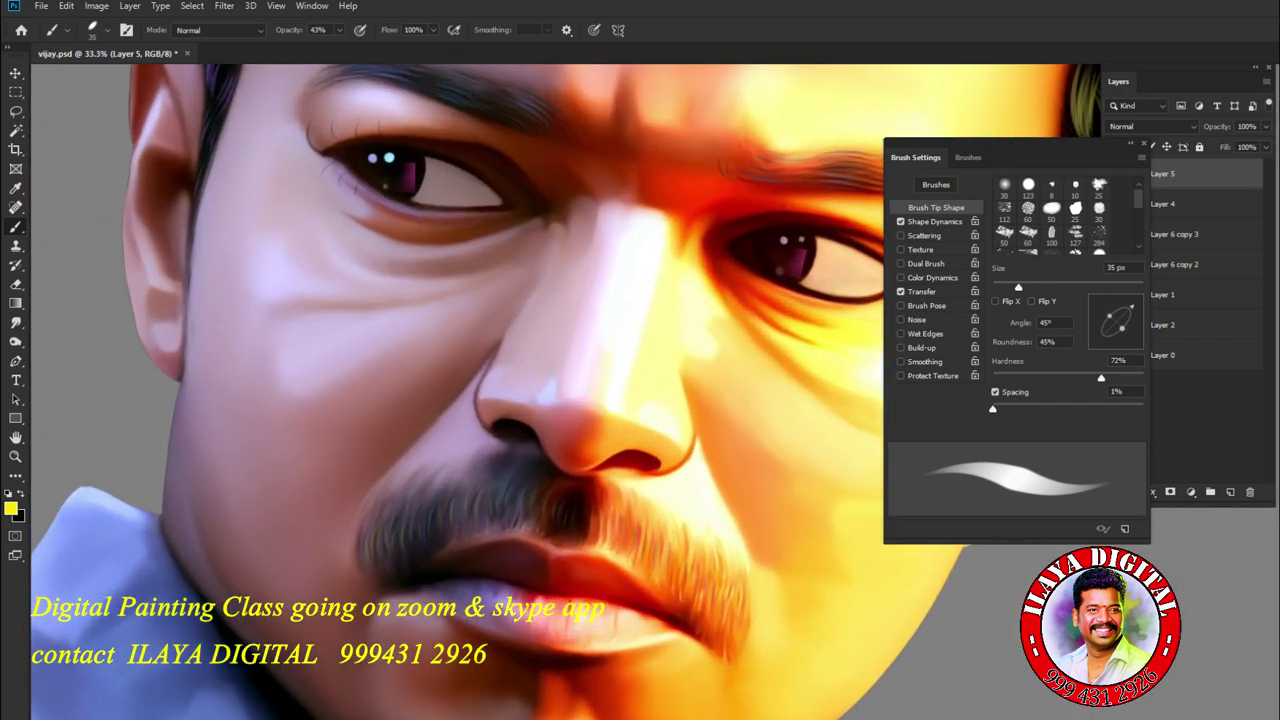
{"action": "scroll", "coordinate": [430, 300], "scroll_direction": "up", "scroll_amount": 4}
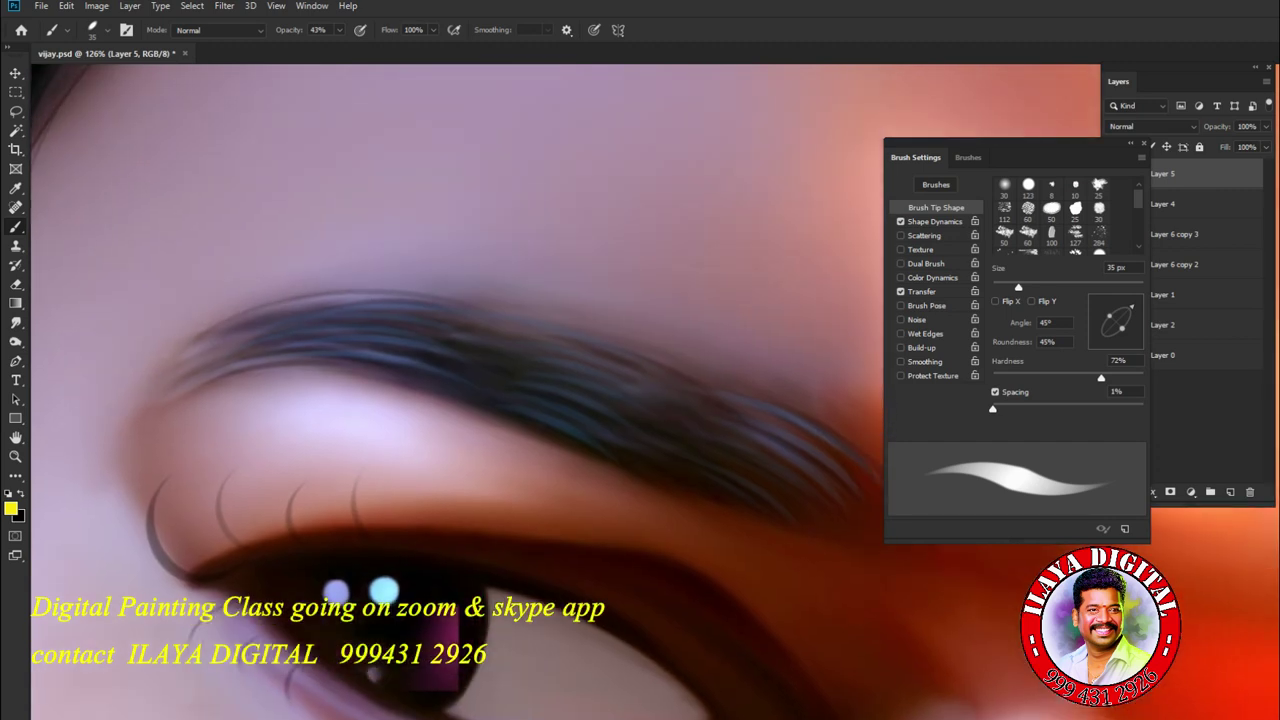
{"action": "left_click_drag", "start_coordinate": [224, 364], "coordinate": [376, 332]}
{"action": "left_click_drag", "start_coordinate": [264, 336], "coordinate": [412, 312]}
{"action": "left_click_drag", "start_coordinate": [274, 313], "coordinate": [402, 297]}
{"action": "left_click_drag", "start_coordinate": [270, 372], "coordinate": [406, 362]}
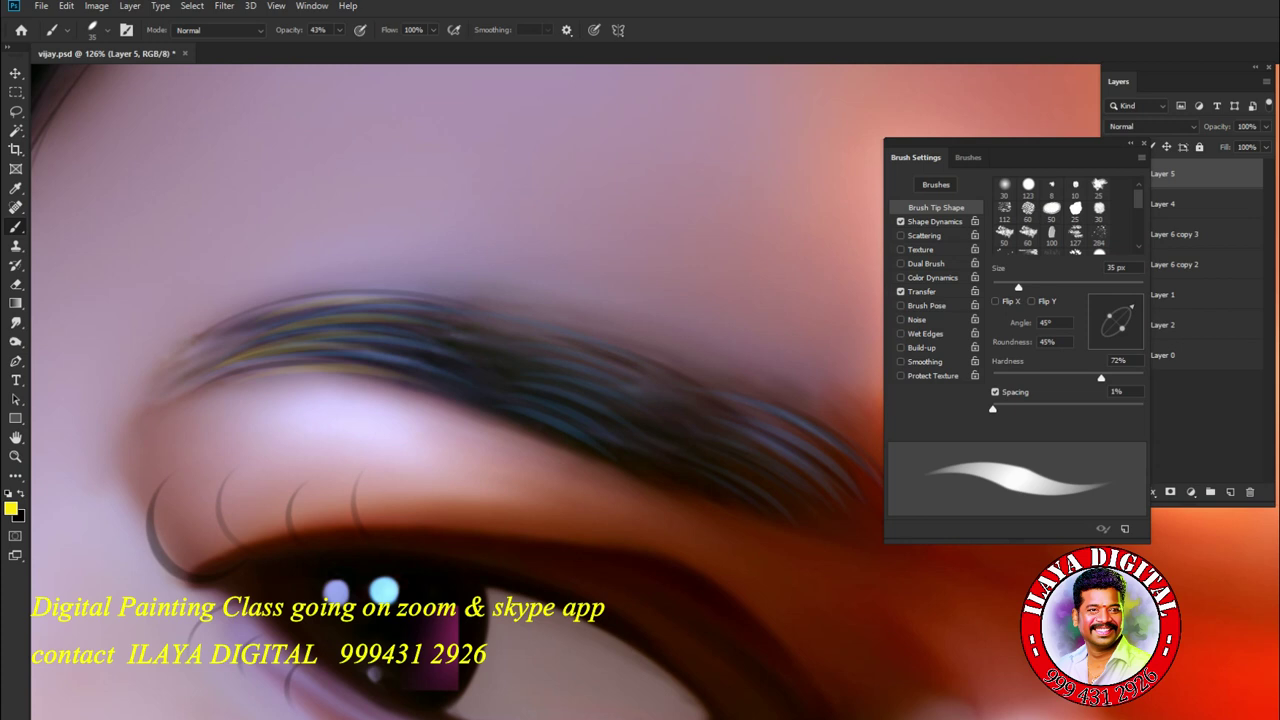
- Add thin yellow hairs to the inner end and middle of the violet-side eyebrow
{"action": "left_click_drag", "start_coordinate": [694, 426], "coordinate": [768, 474]}
{"action": "left_click_drag", "start_coordinate": [702, 410], "coordinate": [786, 454]}
{"action": "left_click_drag", "start_coordinate": [664, 378], "coordinate": [828, 458]}
{"action": "left_click_drag", "start_coordinate": [520, 350], "coordinate": [612, 376]}
{"action": "mouse_move", "coordinate": [528, 372]}
{"action": "left_mouse_down"}
{"action": "mouse_move", "coordinate": [634, 400]}
{"action": "mouse_move", "coordinate": [622, 424]}
{"action": "left_mouse_up"}
{"action": "left_click_drag", "start_coordinate": [542, 414], "coordinate": [630, 452]}
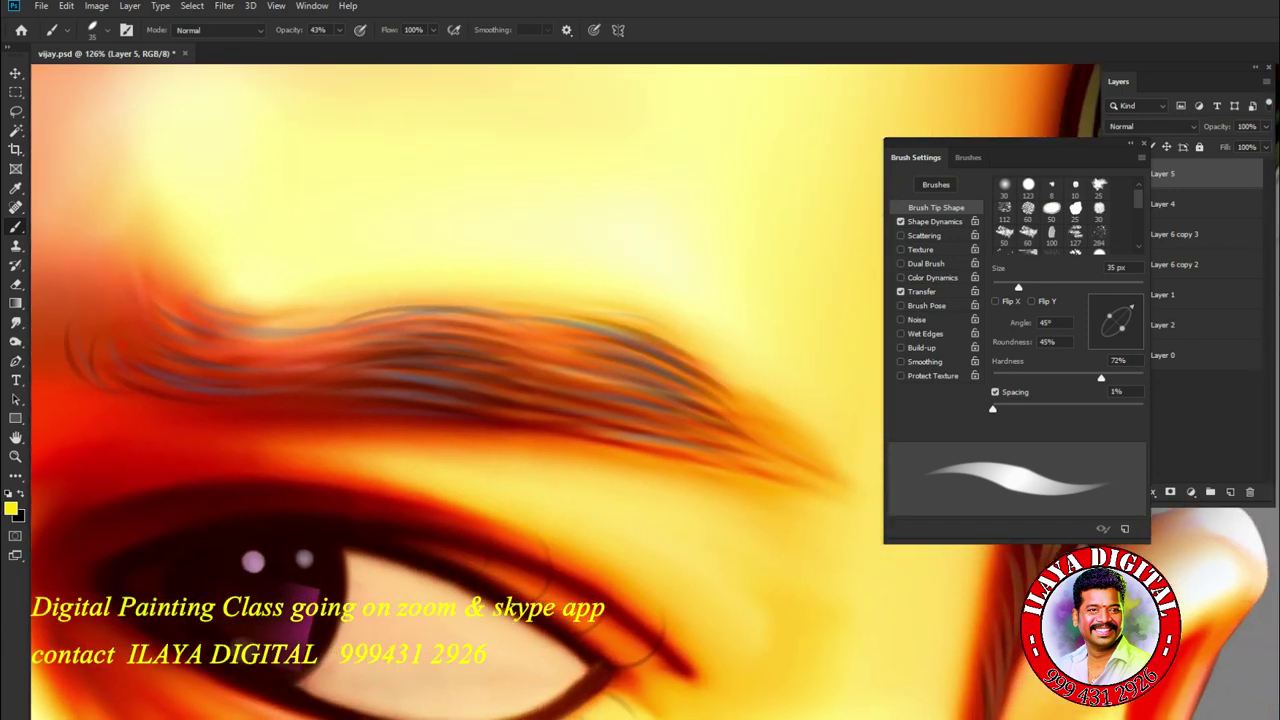
- Paint thin yellow hairs through the middle of the eyebrow on the yellow-lit side
{"action": "left_click_drag", "start_coordinate": [344, 420], "coordinate": [518, 392]}
{"action": "left_click_drag", "start_coordinate": [426, 404], "coordinate": [500, 392]}
{"action": "left_click_drag", "start_coordinate": [346, 382], "coordinate": [490, 370]}
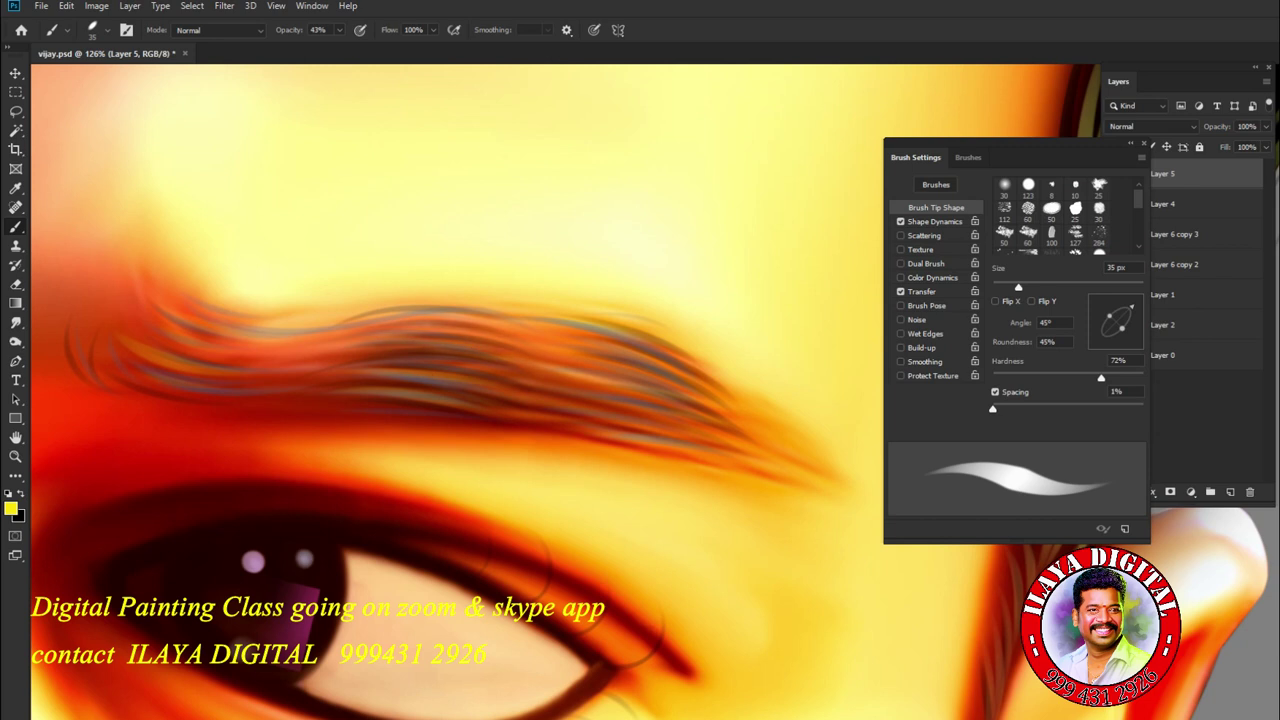
{"action": "left_click_drag", "start_coordinate": [548, 428], "coordinate": [686, 234]}
{"action": "scroll", "coordinate": [680, 500], "scroll_direction": "down", "scroll_amount": 5}
{"action": "scroll", "coordinate": [60, 675], "scroll_direction": "up", "scroll_amount": 4}
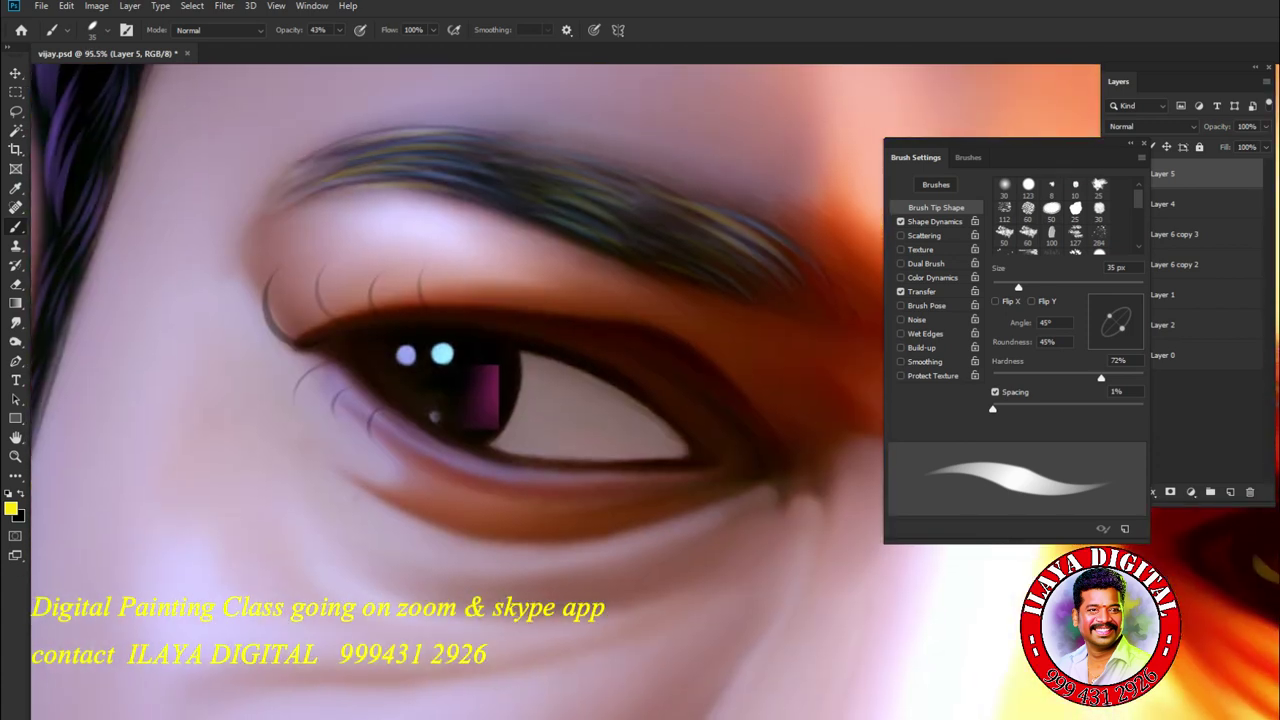
{"action": "left_click_drag", "start_coordinate": [403, 370], "coordinate": [431, 400]}
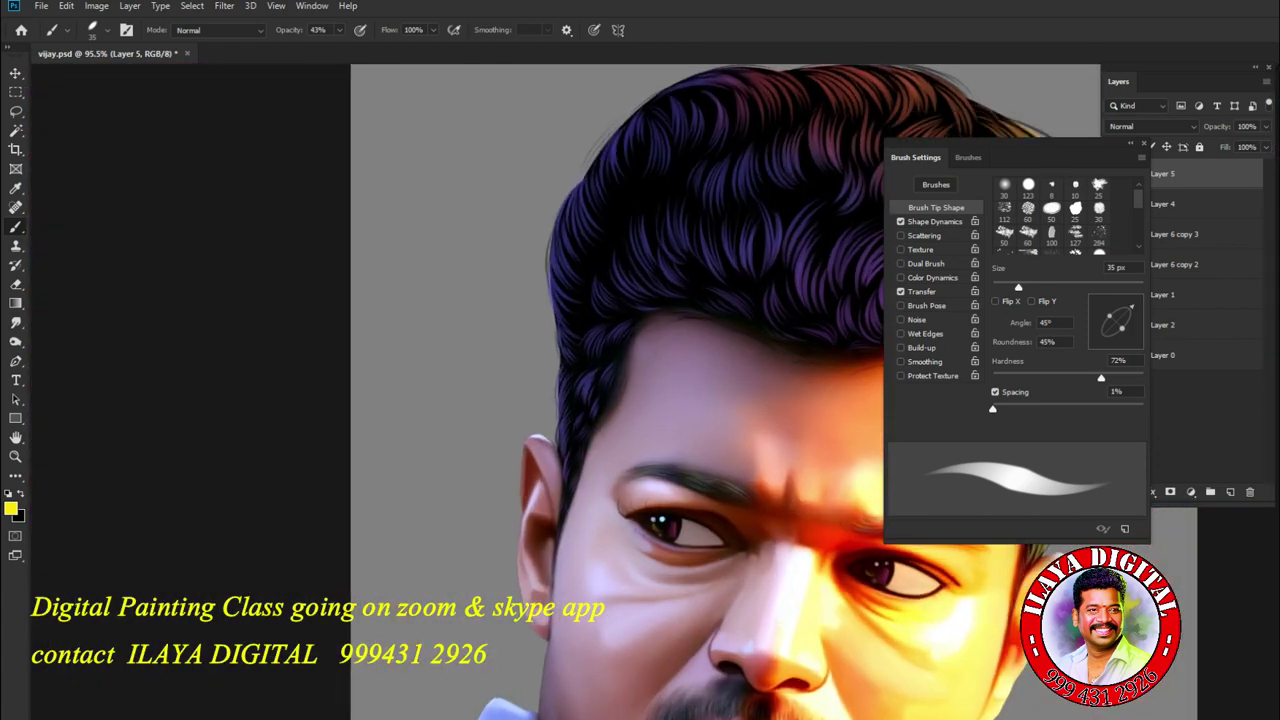
- Hide the brush settings and add a new empty layer above Layer 5
{"action": "scroll", "coordinate": [530, 390], "scroll_direction": "up", "scroll_amount": 3}
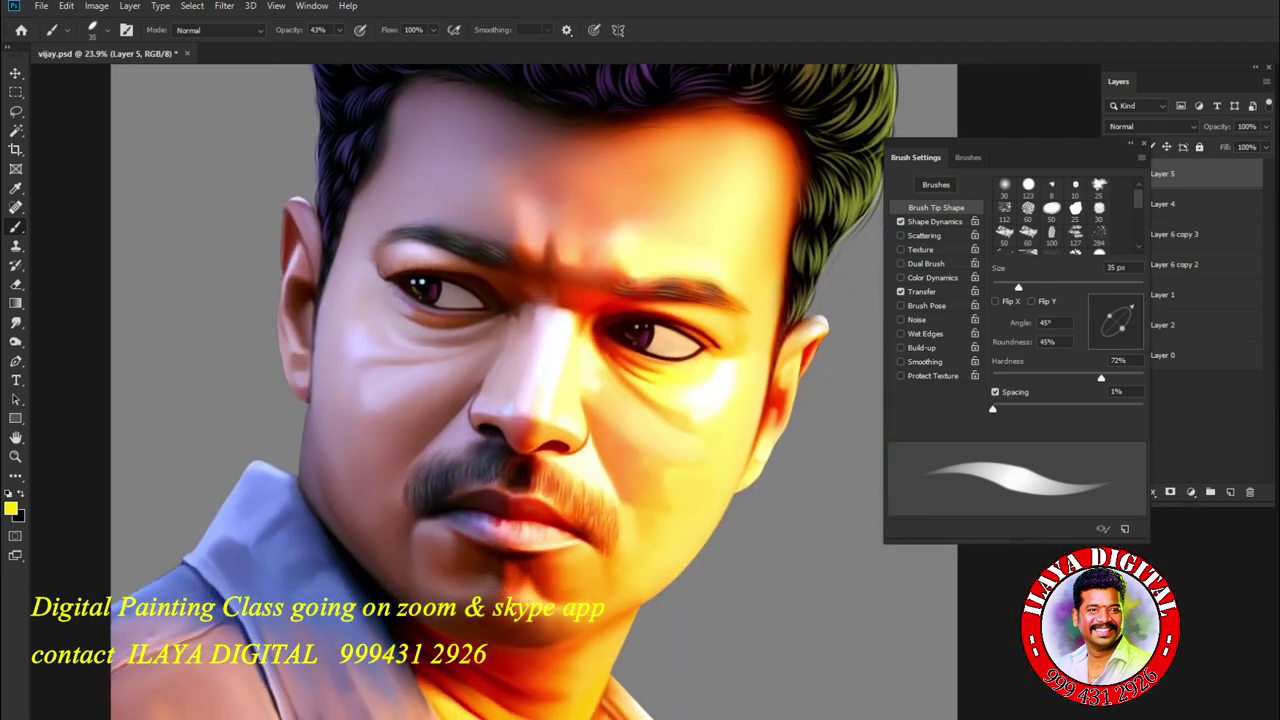
{"action": "key", "text": "F5"}
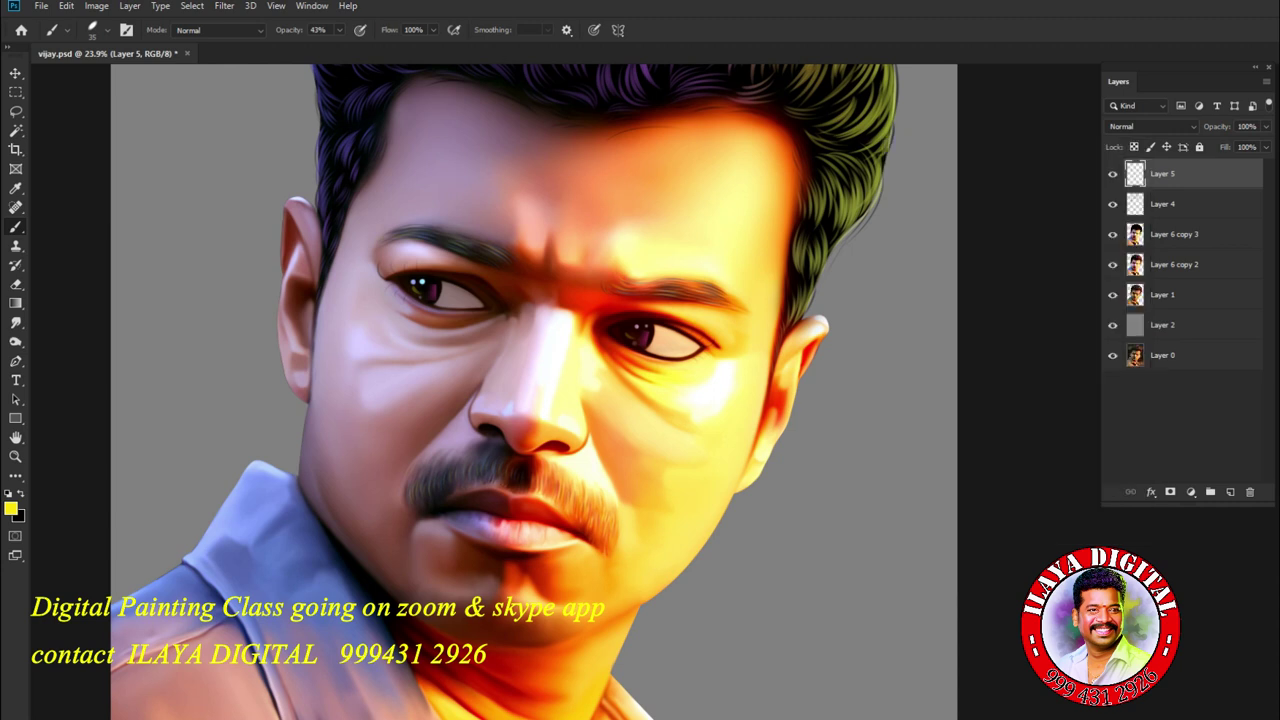
{"action": "key", "text": "ctrl+shift+n"}
{"action": "key", "text": "Return"}
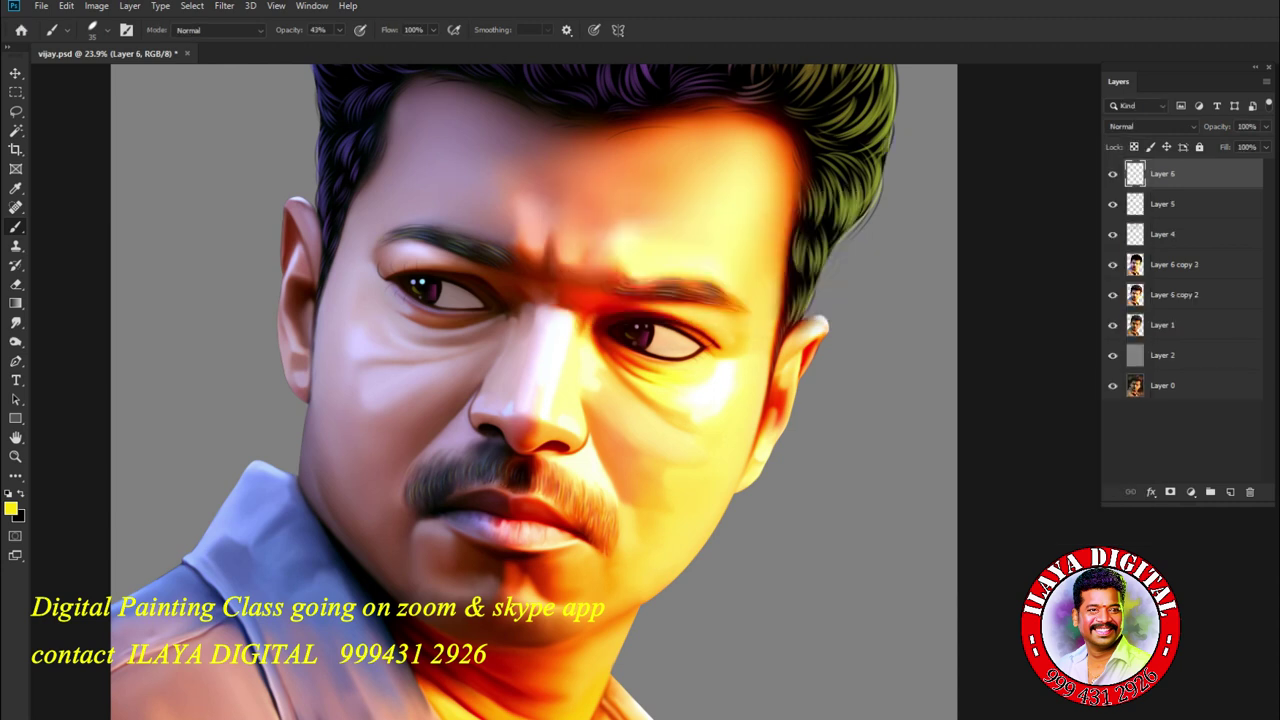
- Rotate the canvas view to about -29° and set the brush to 100% opacity and a size of 25 px
{"action": "scroll", "coordinate": [398, 312], "scroll_direction": "up", "scroll_amount": 5}
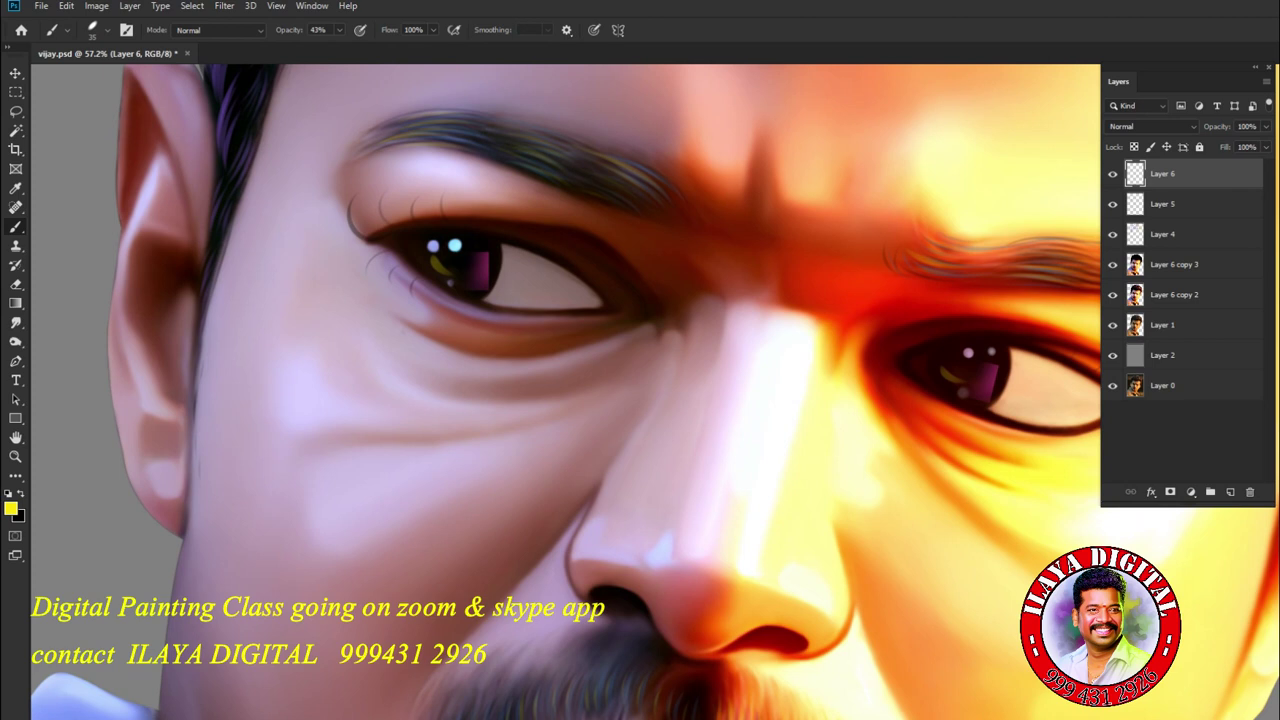
{"action": "key", "text": "r"}
{"action": "left_click_drag", "start_coordinate": [660, 400], "coordinate": [600, 378]}
{"action": "scroll", "coordinate": [580, 390], "scroll_direction": "up", "scroll_amount": 4}
{"action": "scroll", "coordinate": [580, 390], "scroll_direction": "left", "scroll_amount": 4}
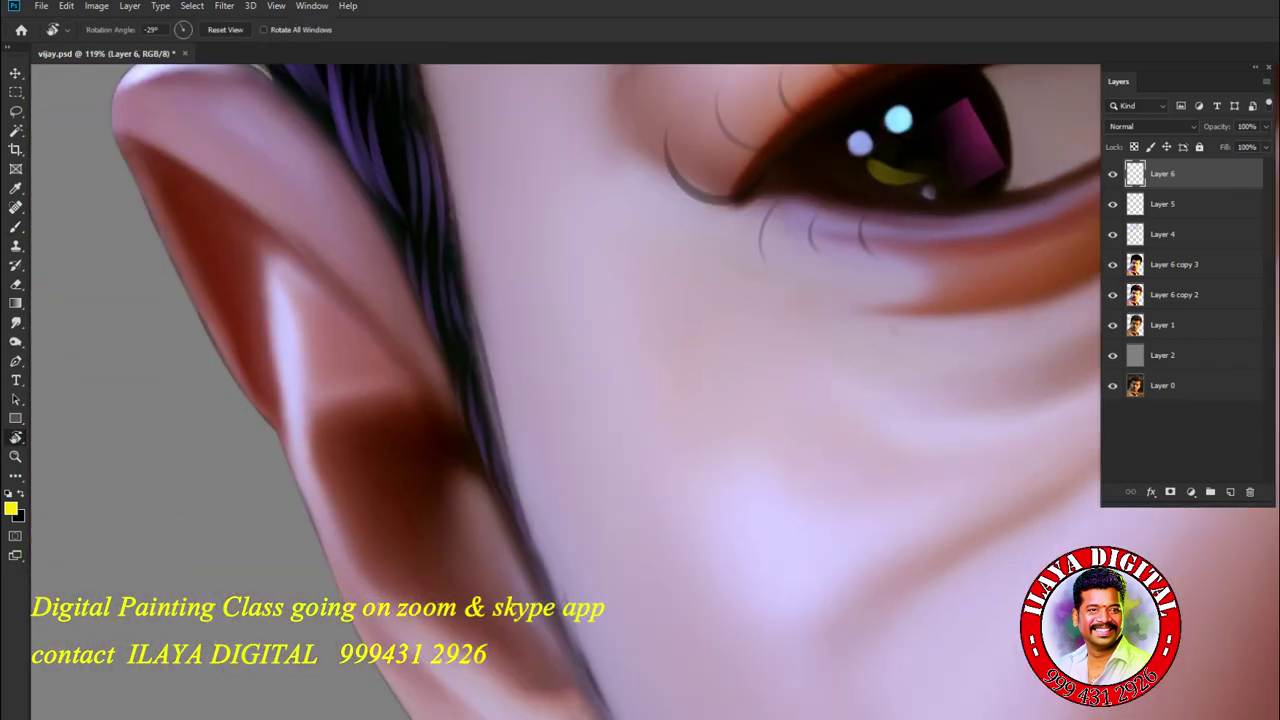
{"action": "scroll", "coordinate": [640, 390], "scroll_direction": "up", "scroll_amount": 3}
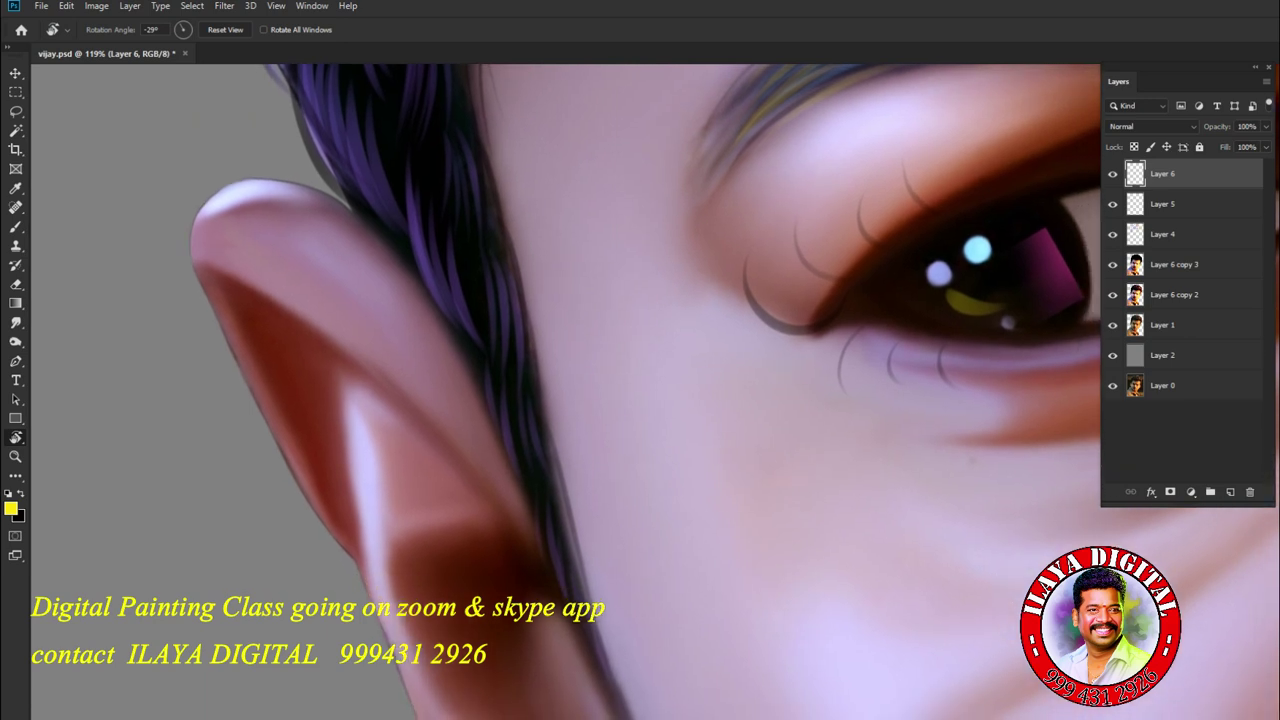
{"action": "key", "text": "b"}
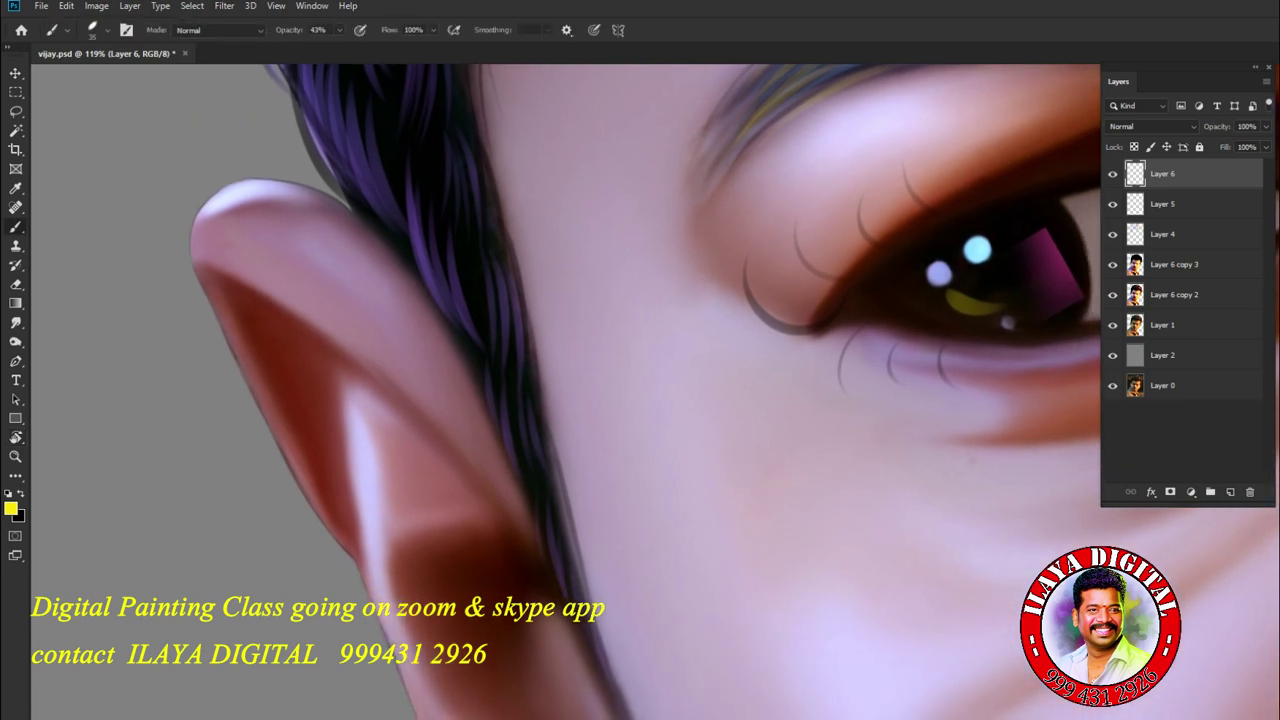
{"action": "left_click", "coordinate": [339, 30]}
{"action": "left_click_drag", "start_coordinate": [338, 47], "coordinate": [378, 47]}
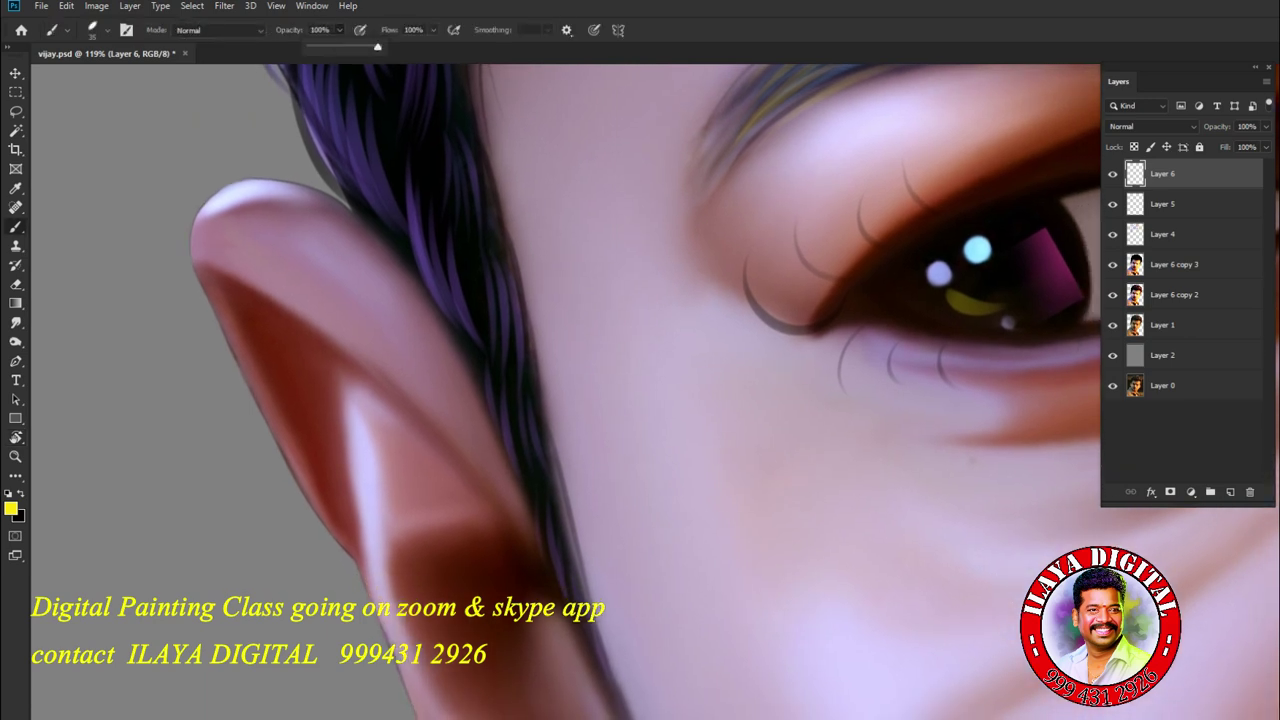
{"action": "key", "text": "Return"}
{"action": "key", "text": "bracketleft"}
- Paint thin yellow strands down the violet-side sideburn where it runs in front of the ear
{"action": "mouse_move", "coordinate": [400, 198]}
{"action": "left_mouse_down"}
{"action": "mouse_move", "coordinate": [430, 306]}
{"action": "mouse_move", "coordinate": [460, 338]}
{"action": "left_mouse_up"}
{"action": "left_click_drag", "start_coordinate": [438, 250], "coordinate": [508, 446]}
{"action": "left_click_drag", "start_coordinate": [509, 398], "coordinate": [555, 578]}
{"action": "left_click_drag", "start_coordinate": [558, 530], "coordinate": [576, 590]}
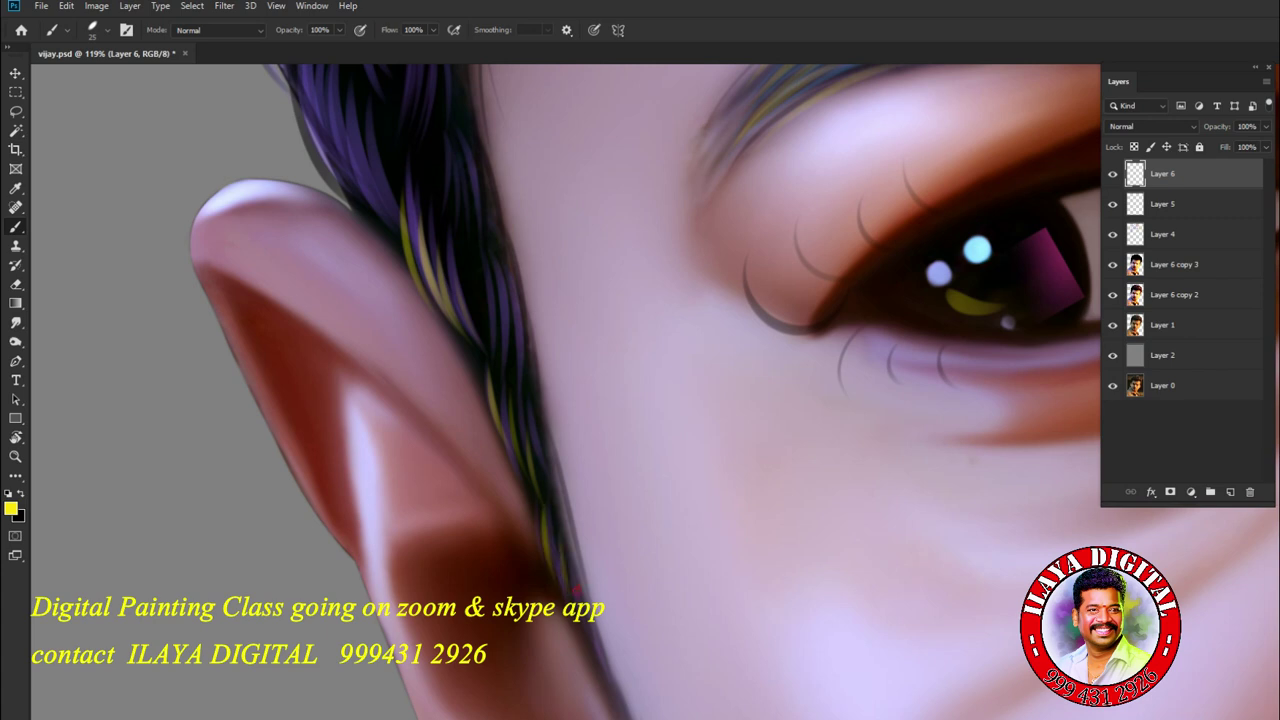
- Add more yellow strands through the upper sideburn and the hair just above the ear on the violet side
{"action": "mouse_move", "coordinate": [481, 255]}
{"action": "left_mouse_down"}
{"action": "mouse_move", "coordinate": [488, 340]}
{"action": "mouse_move", "coordinate": [487, 305]}
{"action": "mouse_move", "coordinate": [462, 334]}
{"action": "left_mouse_up"}
{"action": "left_click_drag", "start_coordinate": [387, 118], "coordinate": [371, 185]}
{"action": "mouse_move", "coordinate": [347, 121]}
{"action": "left_mouse_down"}
{"action": "mouse_move", "coordinate": [364, 196]}
{"action": "mouse_move", "coordinate": [326, 178]}
{"action": "left_mouse_up"}
{"action": "left_click_drag", "start_coordinate": [332, 114], "coordinate": [302, 190]}
{"action": "mouse_move", "coordinate": [378, 116]}
{"action": "left_mouse_down"}
{"action": "mouse_move", "coordinate": [345, 222]}
{"action": "mouse_move", "coordinate": [387, 227]}
{"action": "left_mouse_up"}
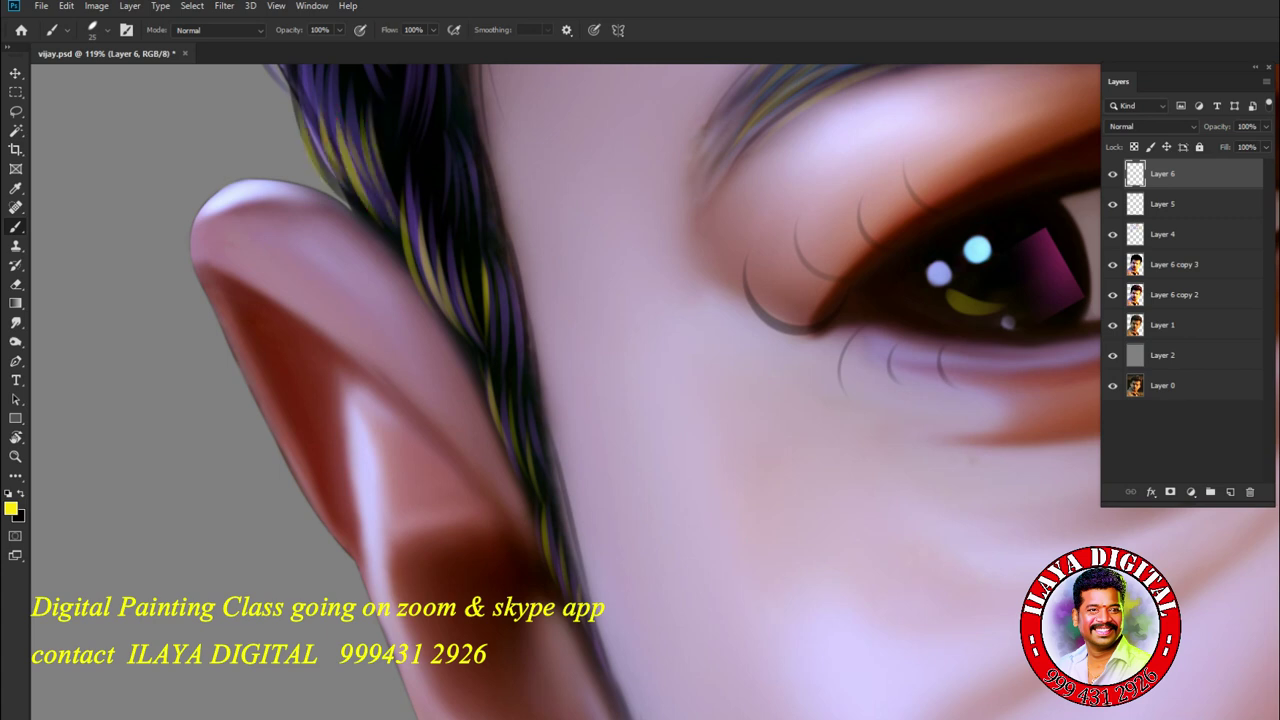
- Paint a curved yellow strand along the outer edge of the violet hair clump above the ear, undoing misplaced tries
{"action": "scroll", "coordinate": [565, 390], "scroll_direction": "up", "scroll_amount": 5}
{"action": "left_click_drag", "start_coordinate": [294, 285], "coordinate": [322, 428]}
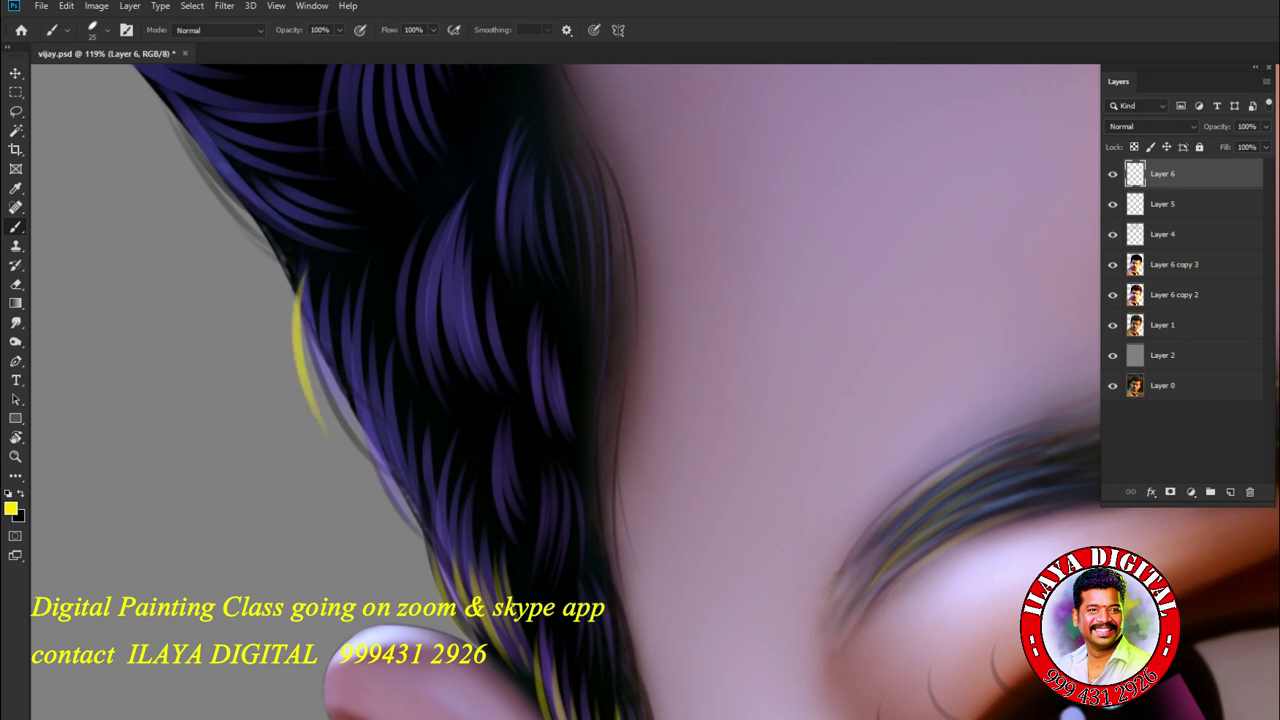
{"action": "key", "text": "ctrl+z"}
{"action": "left_click_drag", "start_coordinate": [304, 266], "coordinate": [332, 436]}
{"action": "key", "text": "ctrl+z"}
{"action": "left_click_drag", "start_coordinate": [309, 263], "coordinate": [328, 415]}
{"action": "mouse_move", "coordinate": [326, 302]}
{"action": "left_mouse_down"}
{"action": "mouse_move", "coordinate": [350, 428]}
{"action": "mouse_move", "coordinate": [395, 450]}
{"action": "left_mouse_up"}
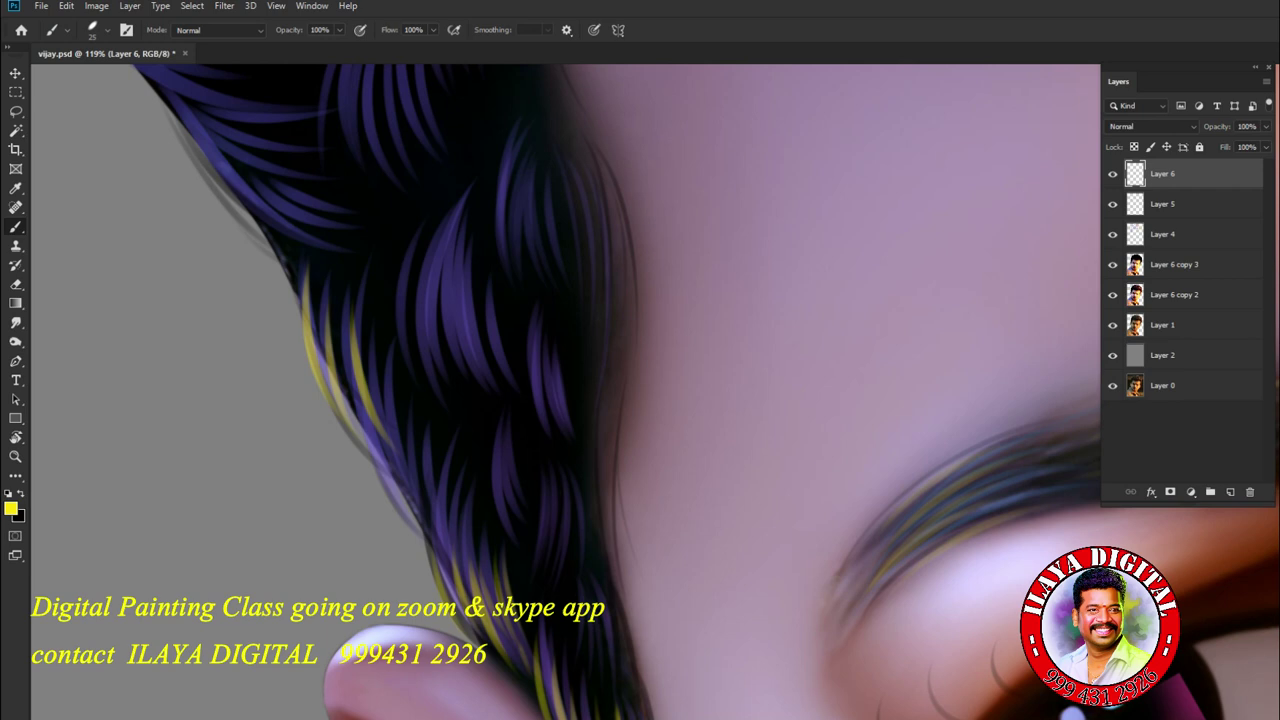
{"action": "key", "text": "ctrl+z"}
{"action": "left_click_drag", "start_coordinate": [345, 288], "coordinate": [342, 458]}
{"action": "left_click_drag", "start_coordinate": [360, 348], "coordinate": [386, 466]}
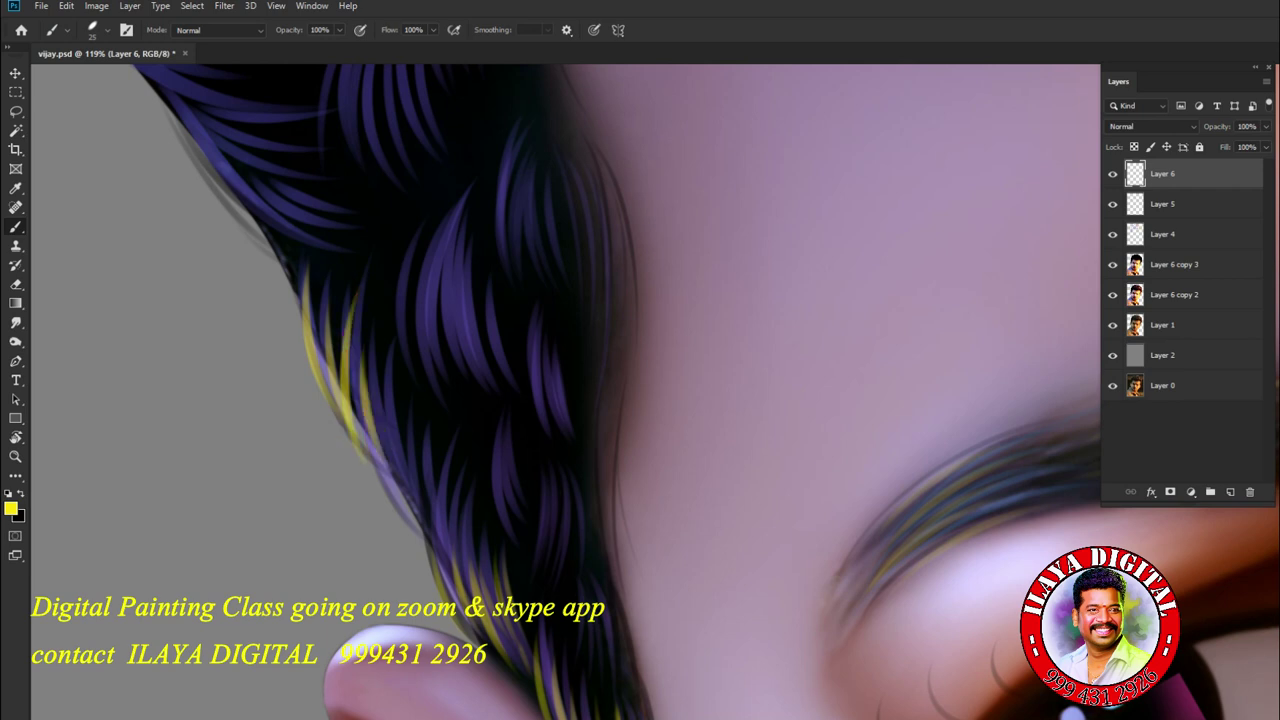
{"action": "key", "text": "ctrl+z"}
{"action": "key", "text": "ctrl+z"}
- Paint two curved yellow strands inside the outer hair clump above the ear, beside the strand on its edge
{"action": "mouse_move", "coordinate": [348, 292]}
{"action": "left_mouse_down"}
{"action": "mouse_move", "coordinate": [350, 372]}
{"action": "mouse_move", "coordinate": [380, 464]}
{"action": "left_mouse_up"}
{"action": "left_click_drag", "start_coordinate": [372, 370], "coordinate": [404, 478]}
- Paint yellow strands sweeping inward from the outer edge of the next violet hair clump up
{"action": "scroll", "coordinate": [600, 390], "scroll_direction": "up", "scroll_amount": 3}
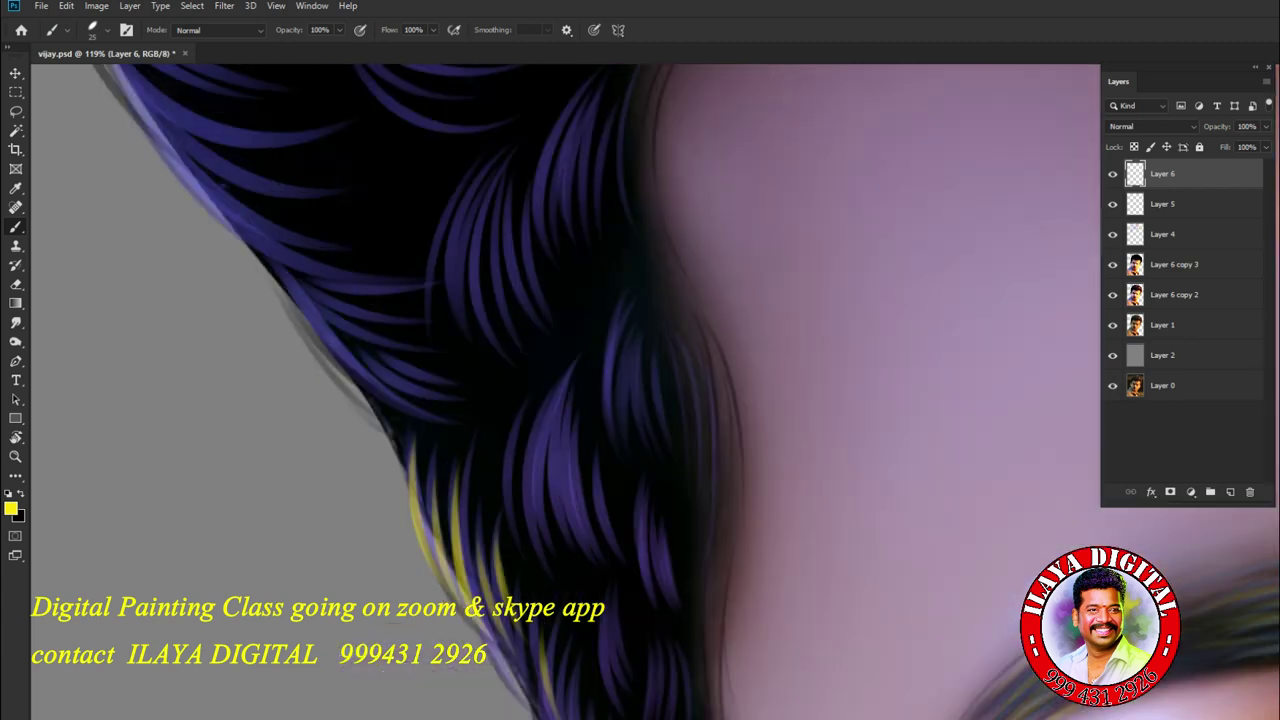
{"action": "left_click_drag", "start_coordinate": [420, 440], "coordinate": [535, 555]}
{"action": "mouse_move", "coordinate": [436, 466]}
{"action": "left_mouse_down"}
{"action": "mouse_move", "coordinate": [530, 558]}
{"action": "mouse_move", "coordinate": [548, 540]}
{"action": "left_mouse_up"}
{"action": "left_click_drag", "start_coordinate": [504, 492], "coordinate": [560, 530]}
{"action": "mouse_move", "coordinate": [430, 426]}
{"action": "left_mouse_down"}
{"action": "mouse_move", "coordinate": [535, 484]}
{"action": "mouse_move", "coordinate": [508, 420]}
{"action": "left_mouse_up"}
- Paint yellow strands along the violet locks further up the side, curving from the hair's outer edge inward
{"action": "left_click_drag", "start_coordinate": [262, 228], "coordinate": [478, 390]}
{"action": "mouse_move", "coordinate": [300, 262]}
{"action": "left_mouse_down"}
{"action": "mouse_move", "coordinate": [430, 364]}
{"action": "mouse_move", "coordinate": [402, 294]}
{"action": "left_mouse_up"}
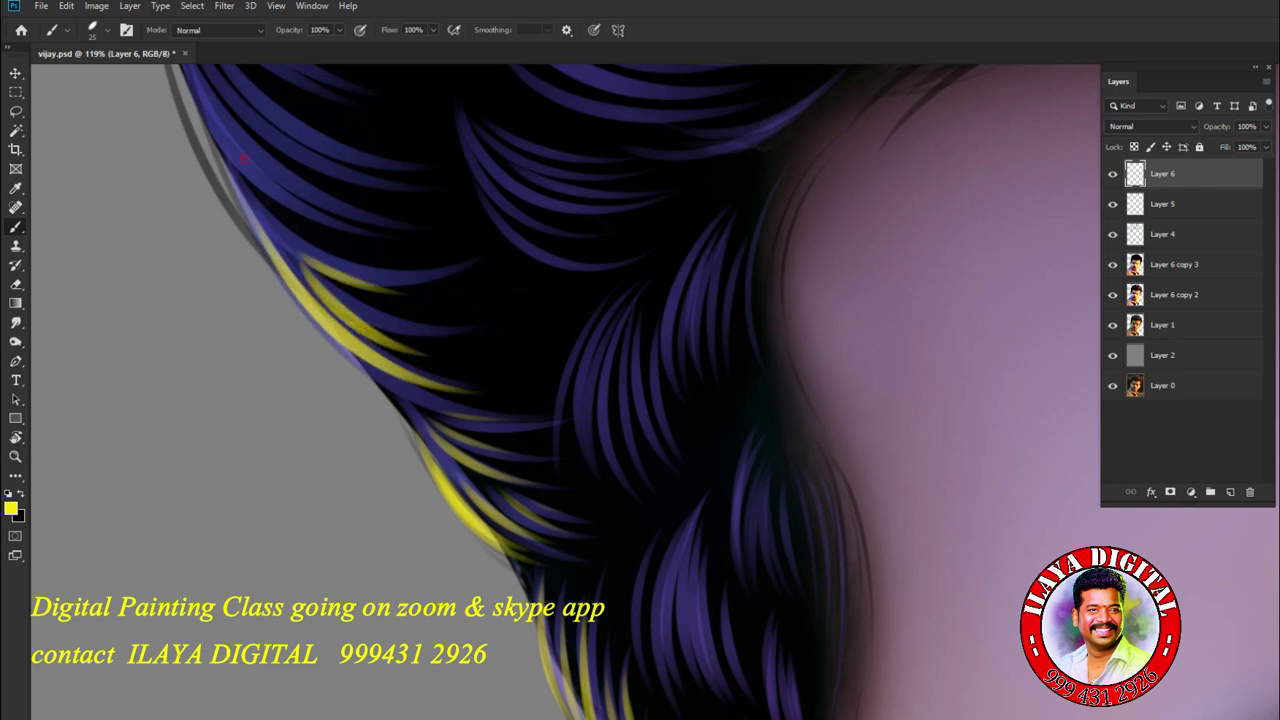
{"action": "left_click_drag", "start_coordinate": [245, 162], "coordinate": [405, 256]}
{"action": "left_click_drag", "start_coordinate": [365, 372], "coordinate": [500, 426]}
- Paint yellow strands fanning down from the upper tip of the bulging violet clump on the hair's outer edge
{"action": "scroll", "coordinate": [640, 390], "scroll_direction": "up", "scroll_amount": 5}
{"action": "scroll", "coordinate": [640, 390], "scroll_direction": "left", "scroll_amount": 4}
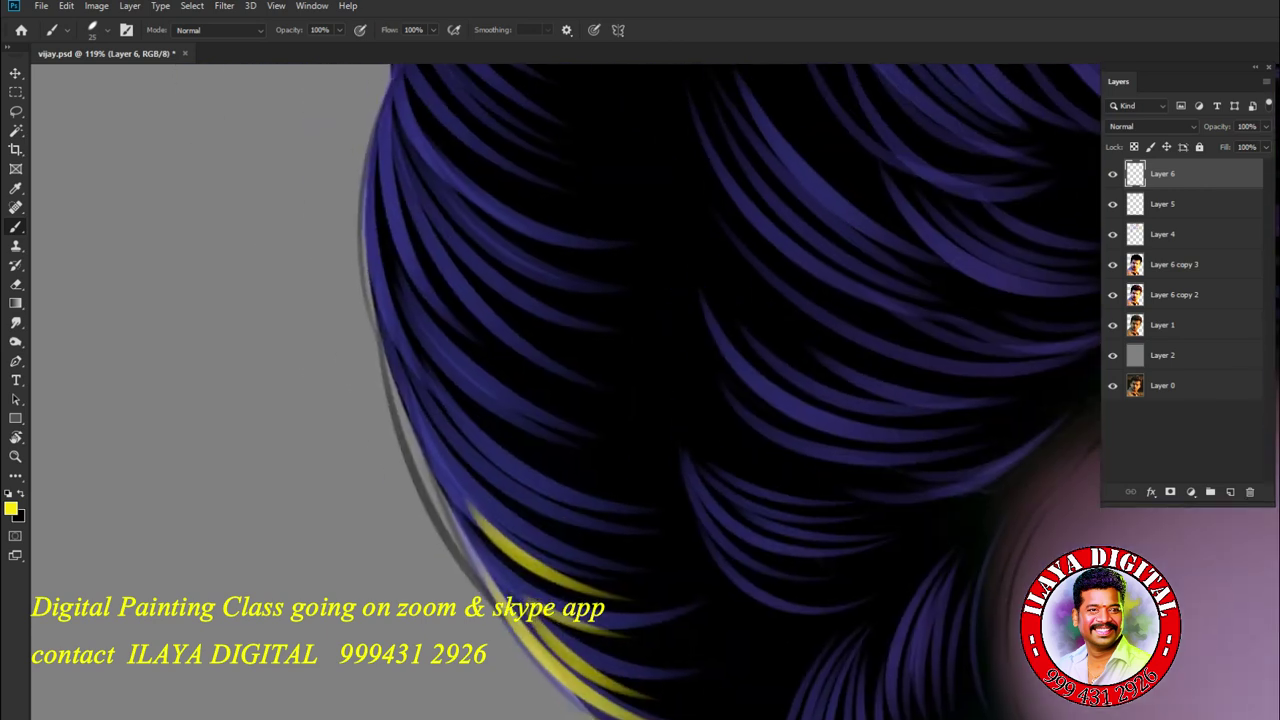
{"action": "scroll", "coordinate": [640, 390], "scroll_direction": "down", "scroll_amount": 6, "text": "alt"}
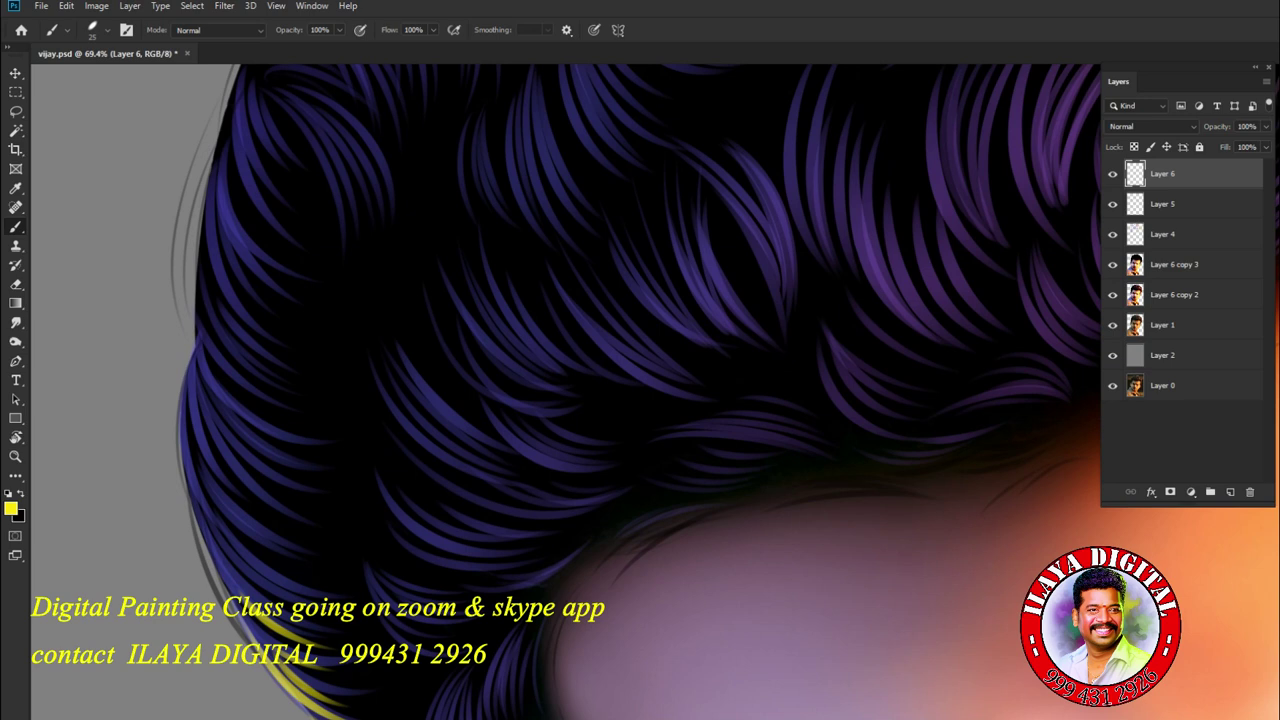
{"action": "left_click_drag", "start_coordinate": [200, 280], "coordinate": [308, 430]}
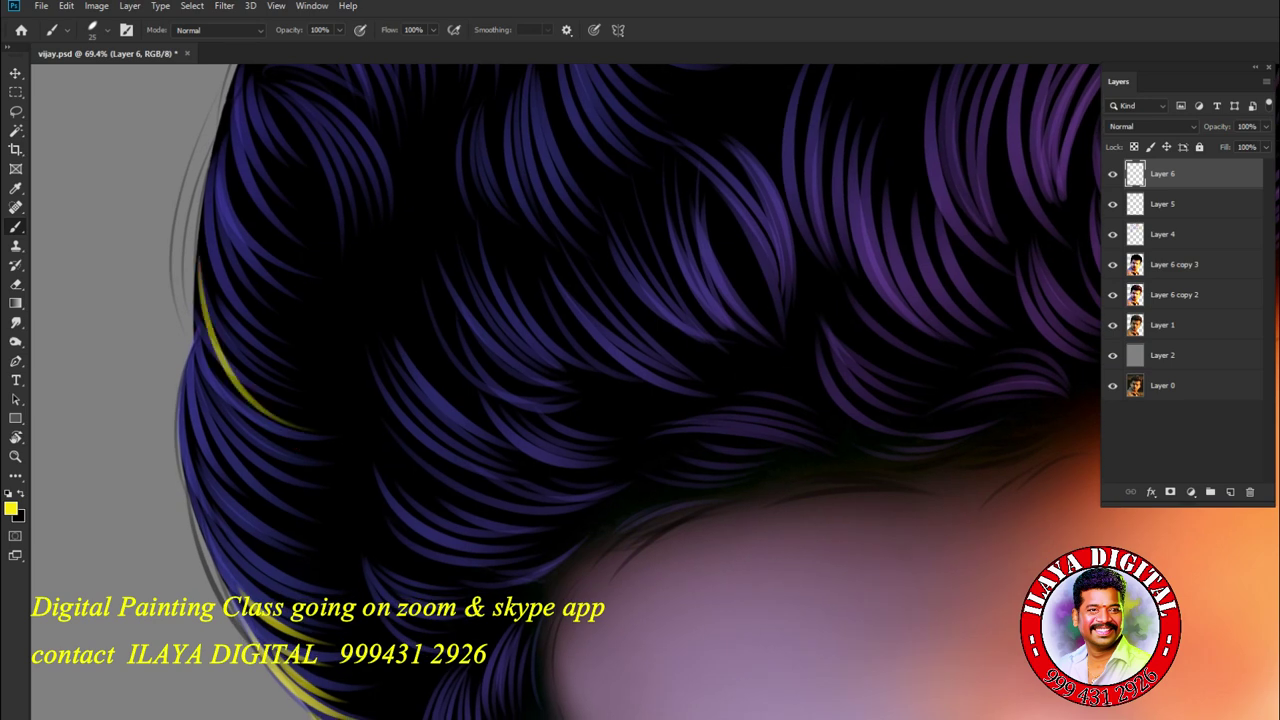
{"action": "key", "text": "ctrl+z"}
{"action": "mouse_move", "coordinate": [201, 334]}
{"action": "left_mouse_down"}
{"action": "mouse_move", "coordinate": [236, 426]}
{"action": "mouse_move", "coordinate": [290, 436]}
{"action": "mouse_move", "coordinate": [260, 432]}
{"action": "mouse_move", "coordinate": [238, 448]}
{"action": "mouse_move", "coordinate": [238, 434]}
{"action": "left_mouse_up"}
{"action": "left_click_drag", "start_coordinate": [208, 378], "coordinate": [258, 434]}
{"action": "mouse_move", "coordinate": [196, 356]}
{"action": "left_mouse_down"}
{"action": "mouse_move", "coordinate": [240, 474]}
{"action": "mouse_move", "coordinate": [236, 512]}
{"action": "left_mouse_up"}
- Continue the yellow strands down the bulging clump's outer edge to the yellow strands below it
{"action": "left_click_drag", "start_coordinate": [176, 400], "coordinate": [250, 538]}
{"action": "left_click_drag", "start_coordinate": [186, 478], "coordinate": [262, 586]}
{"action": "left_click_drag", "start_coordinate": [203, 505], "coordinate": [286, 580]}
{"action": "left_click_drag", "start_coordinate": [212, 556], "coordinate": [280, 590]}
{"action": "left_click_drag", "start_coordinate": [204, 534], "coordinate": [298, 642]}
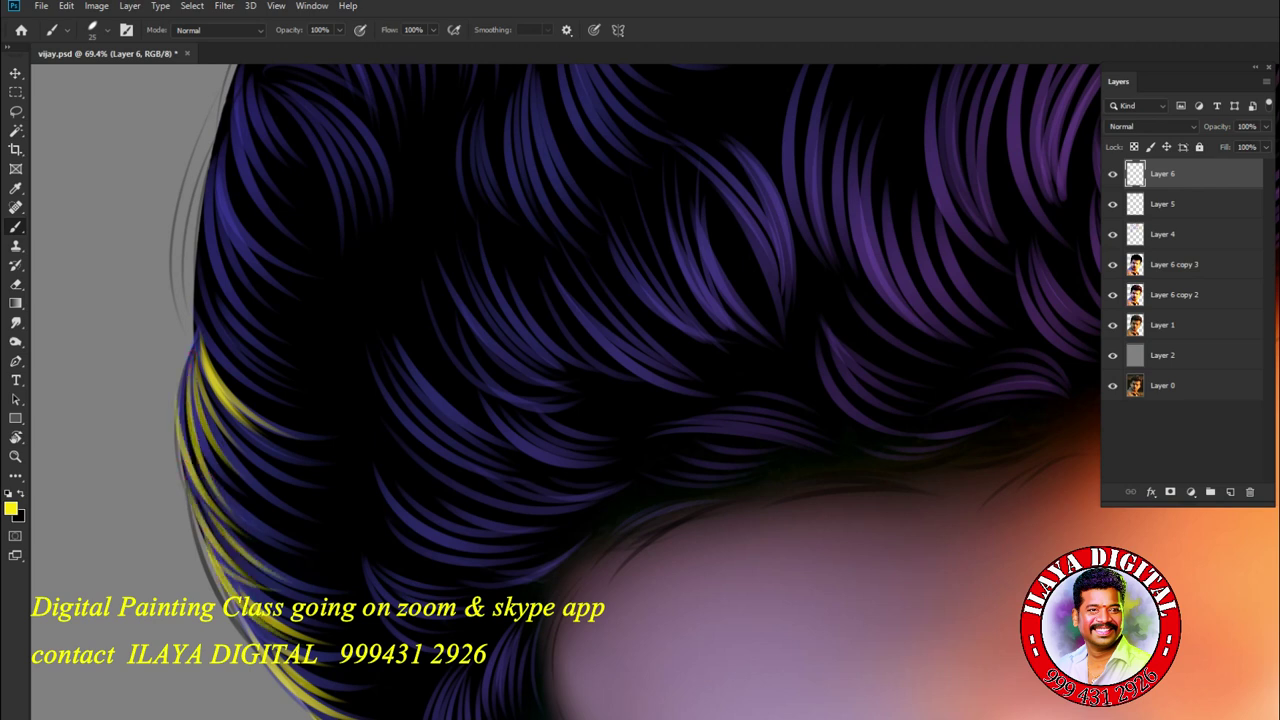
- Paint yellow strands along the outer locks of the violet clump above the bulge, following their downward curve
{"action": "scroll", "coordinate": [560, 390], "scroll_direction": "down", "scroll_amount": 3}
{"action": "scroll", "coordinate": [560, 390], "scroll_direction": "up", "scroll_amount": 6}
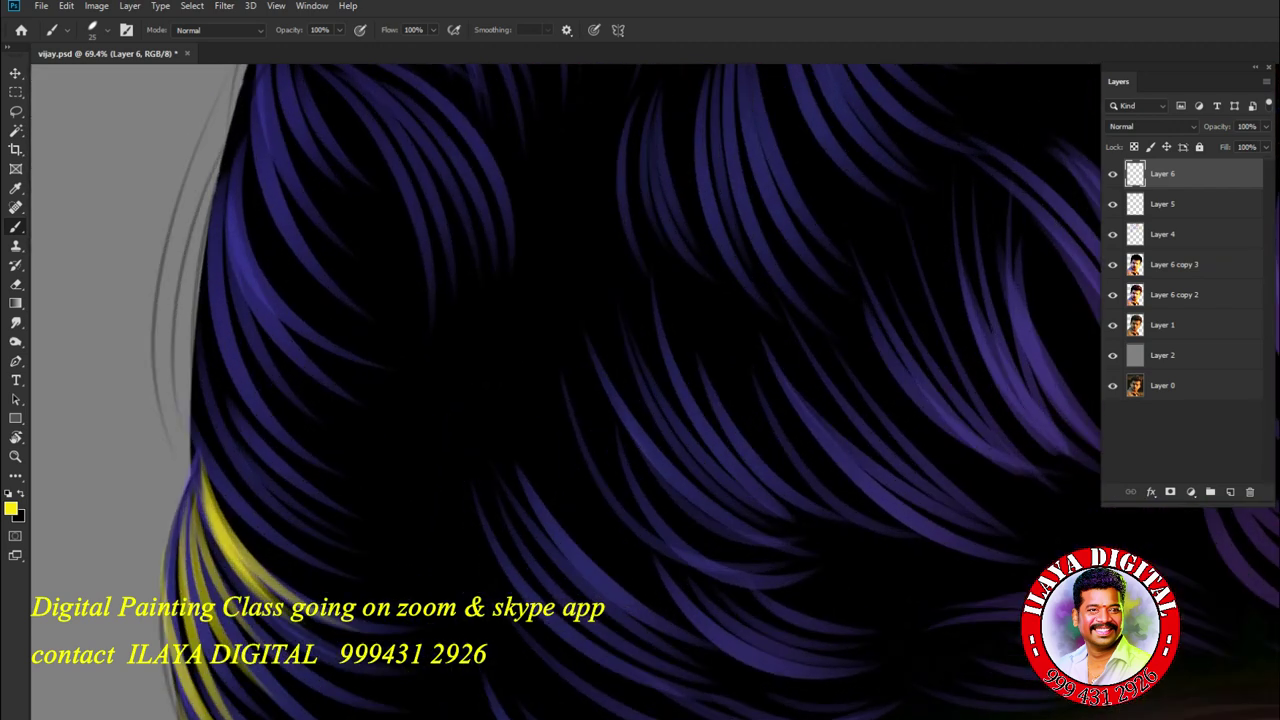
{"action": "left_click_drag", "start_coordinate": [180, 250], "coordinate": [330, 360]}
{"action": "left_click_drag", "start_coordinate": [345, 255], "coordinate": [402, 432]}
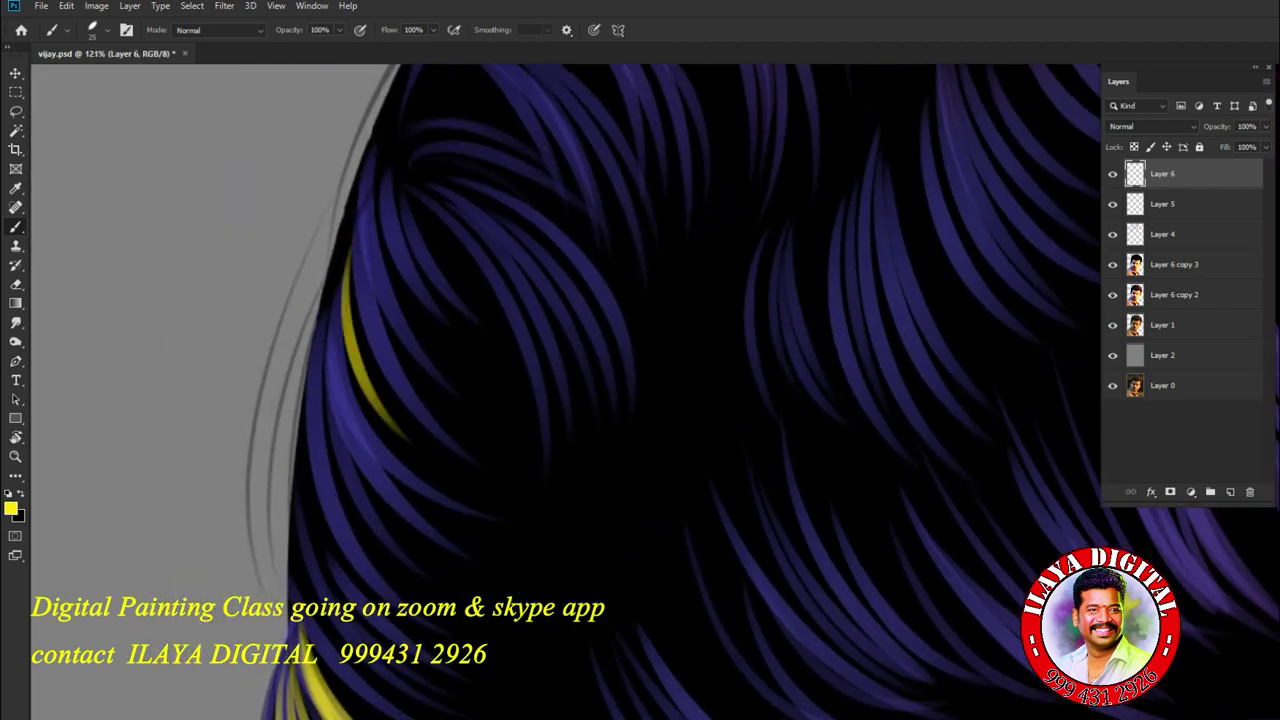
{"action": "mouse_move", "coordinate": [328, 308]}
{"action": "left_mouse_down"}
{"action": "mouse_move", "coordinate": [395, 494]}
{"action": "mouse_move", "coordinate": [372, 518]}
{"action": "left_mouse_up"}
{"action": "left_click_drag", "start_coordinate": [312, 372], "coordinate": [366, 582]}
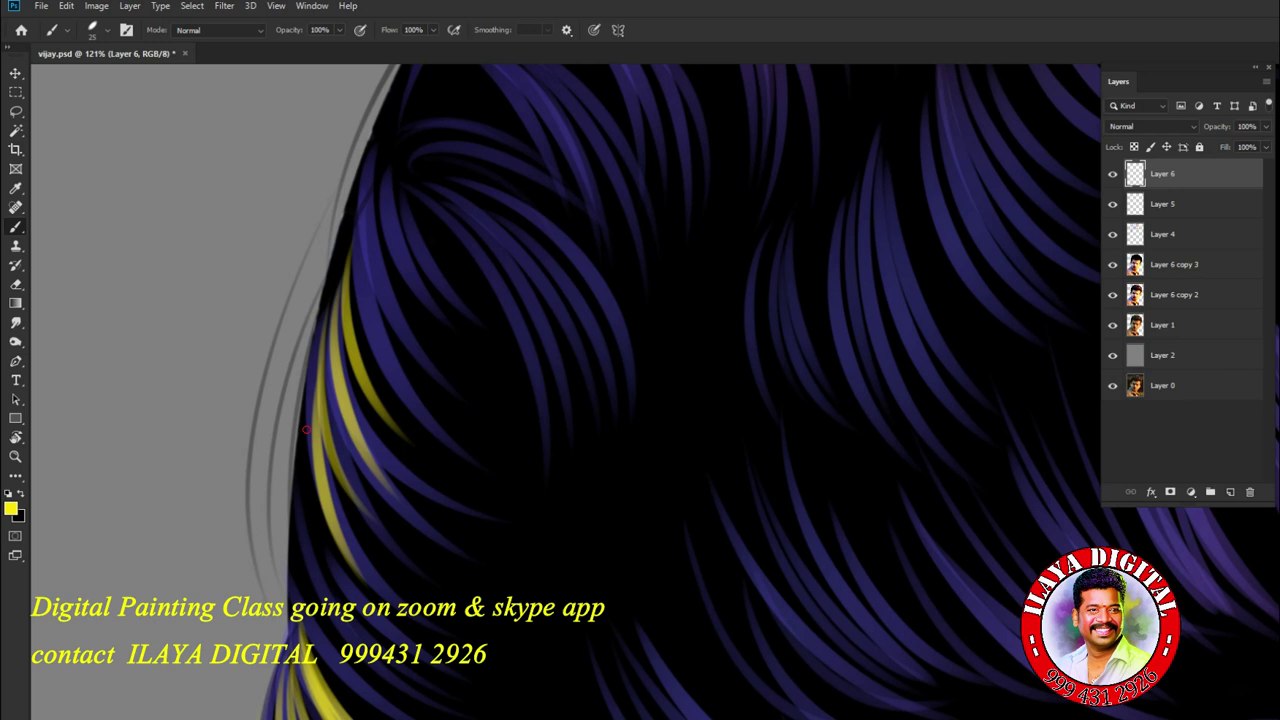
{"action": "left_click_drag", "start_coordinate": [304, 444], "coordinate": [378, 626]}
- Paint a long yellow strand at the hair's outer edge beside the violet swirl and several across its curved lower lock
{"action": "left_click_drag", "start_coordinate": [640, 390], "coordinate": [570, 450]}
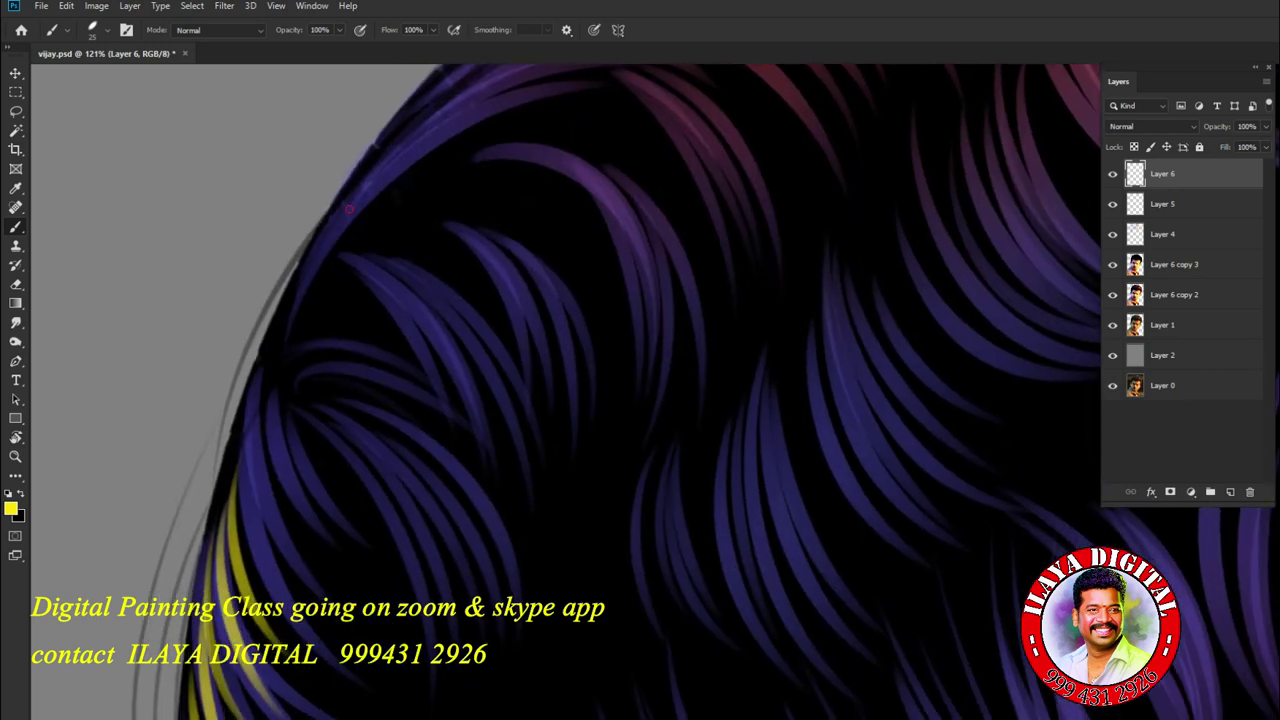
{"action": "left_click_drag", "start_coordinate": [318, 240], "coordinate": [355, 500]}
{"action": "left_click_drag", "start_coordinate": [300, 350], "coordinate": [325, 534]}
{"action": "left_click_drag", "start_coordinate": [270, 384], "coordinate": [370, 645]}
{"action": "mouse_move", "coordinate": [322, 424]}
{"action": "left_mouse_down"}
{"action": "mouse_move", "coordinate": [405, 530]}
{"action": "mouse_move", "coordinate": [430, 586]}
{"action": "mouse_move", "coordinate": [456, 532]}
{"action": "left_mouse_up"}
{"action": "mouse_move", "coordinate": [362, 416]}
{"action": "left_mouse_down"}
{"action": "mouse_move", "coordinate": [500, 587]}
{"action": "mouse_move", "coordinate": [540, 715]}
{"action": "left_mouse_up"}
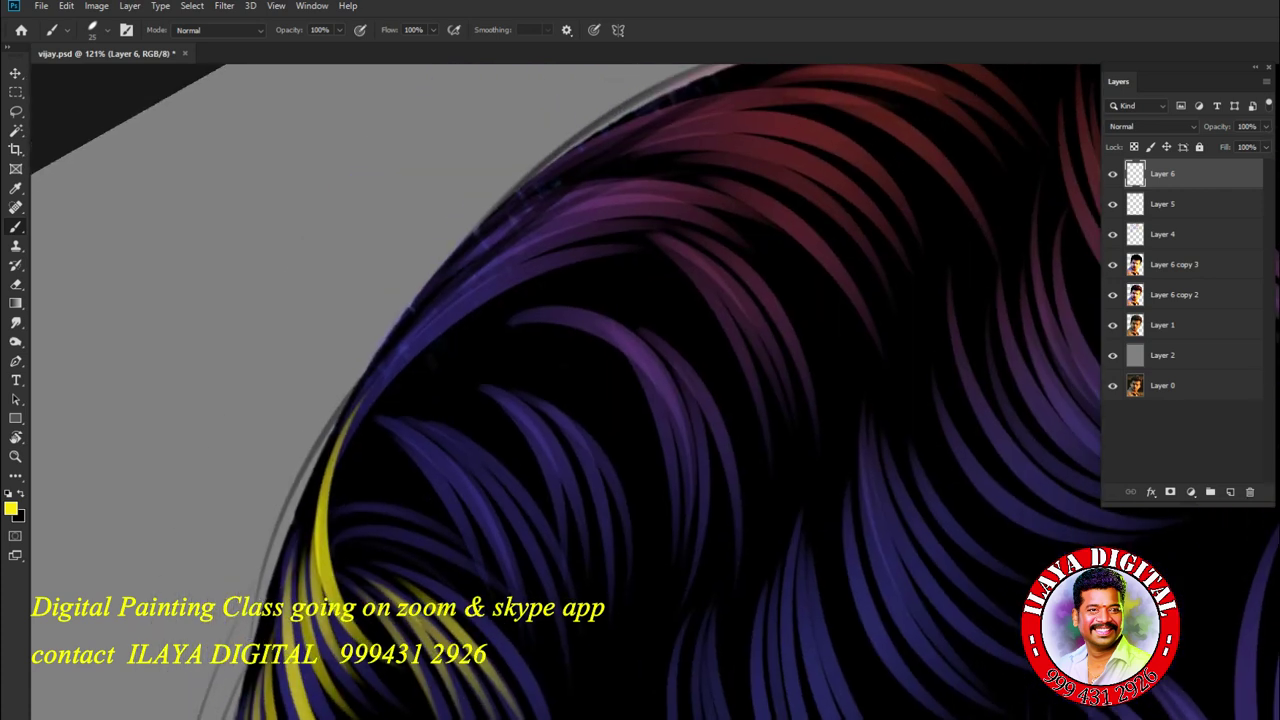
{"action": "scroll", "coordinate": [615, 450], "scroll_direction": "down", "scroll_amount": 4}
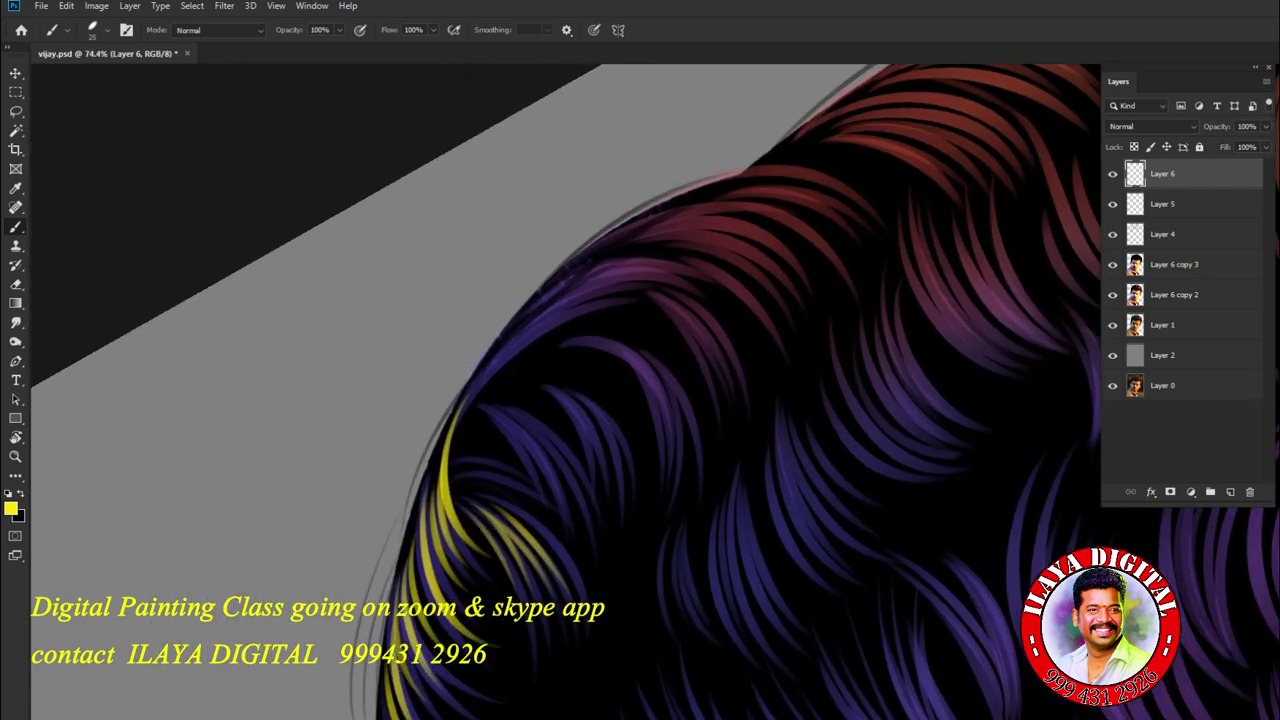